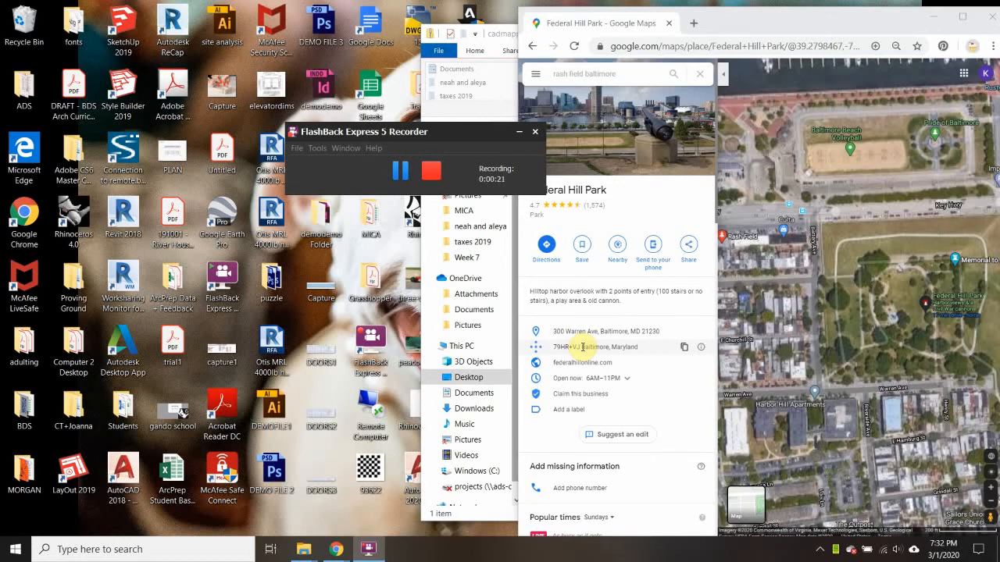
Open cadmapper.com in a new tab of the maximized browser window and sign in to reach the map creation page
{"action": "left_click", "coordinate": [693, 23]}
{"action": "left_click", "coordinate": [961, 15]}
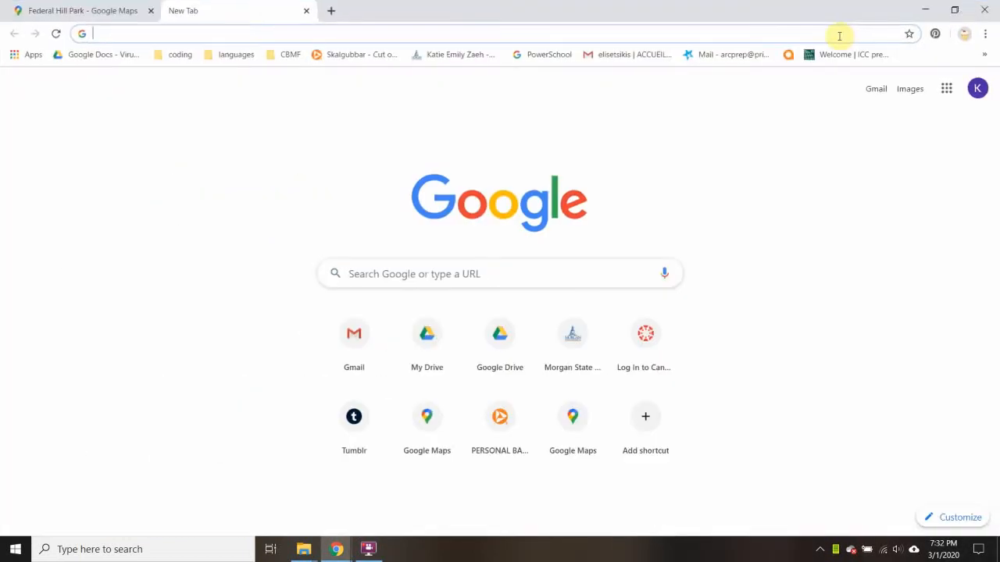
{"action": "type", "text": "cadmap"}
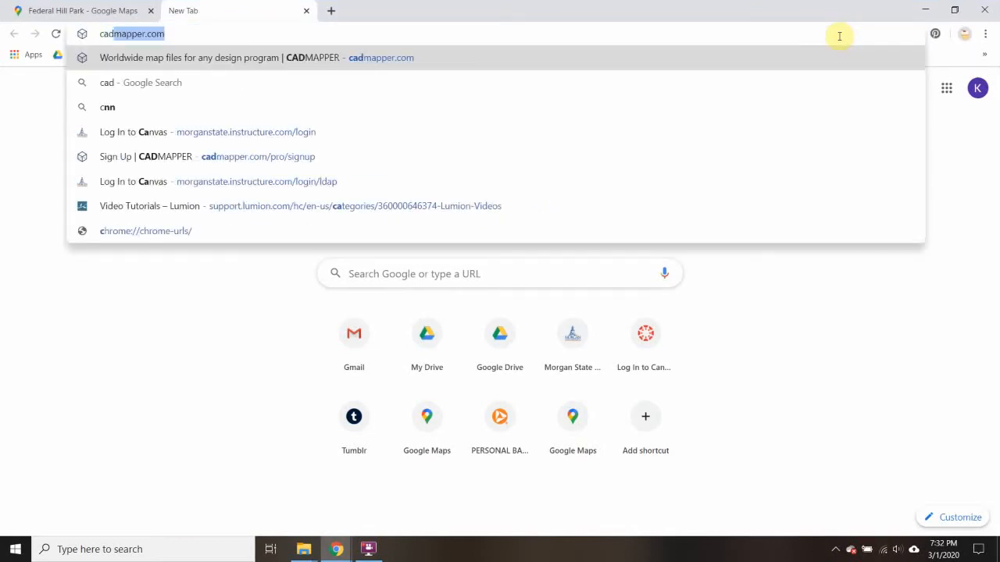
{"action": "key", "text": "BackSpace"}
{"action": "key", "text": "BackSpace"}
{"action": "type", "text": "a"}
{"action": "key", "text": "Return"}
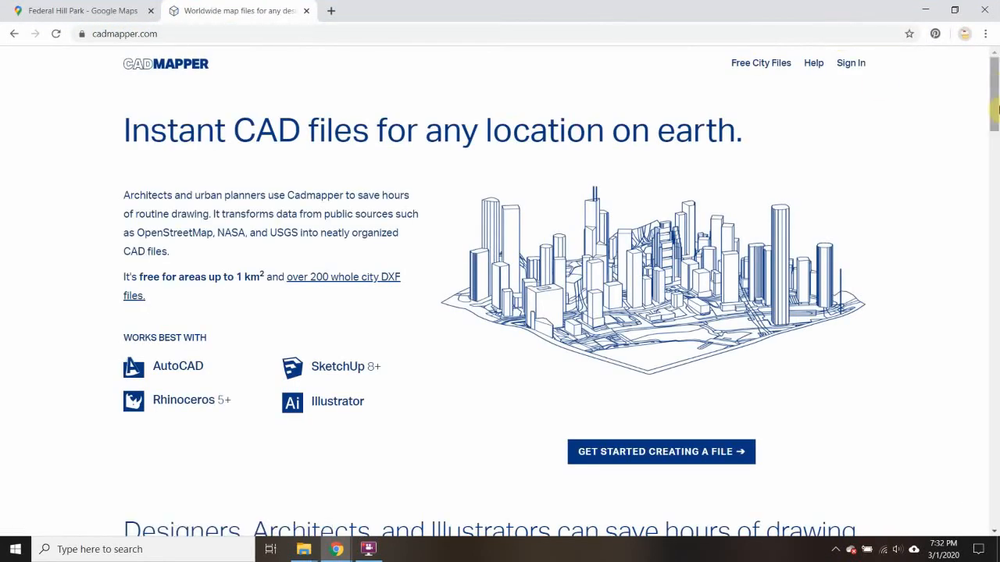
{"action": "left_click", "coordinate": [864, 68]}
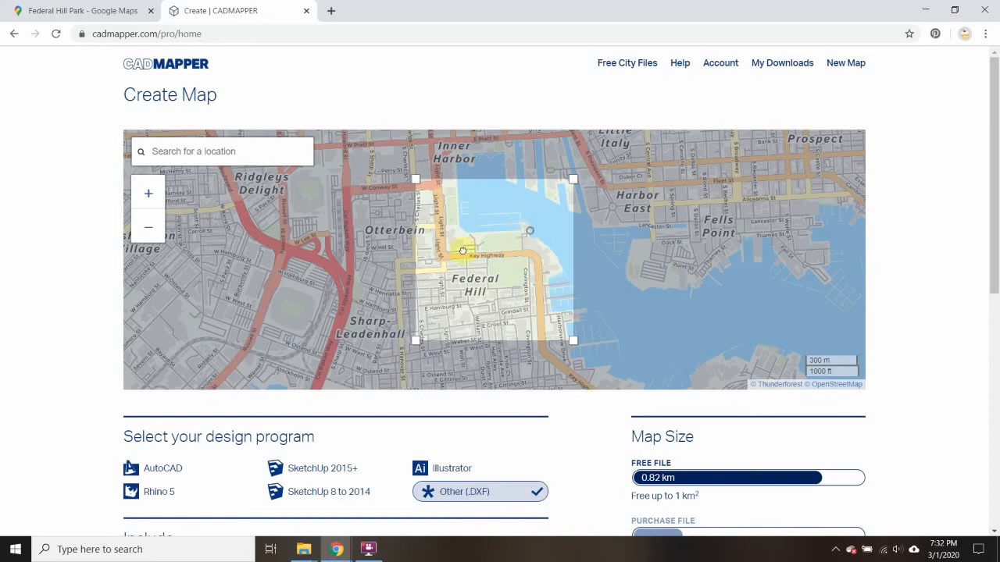
Move the map selection from Federal Hill to the Canton waterfront park south of Boston St and zoom in on its pier
{"action": "left_click_drag", "start_coordinate": [463, 251], "coordinate": [408, 271]}
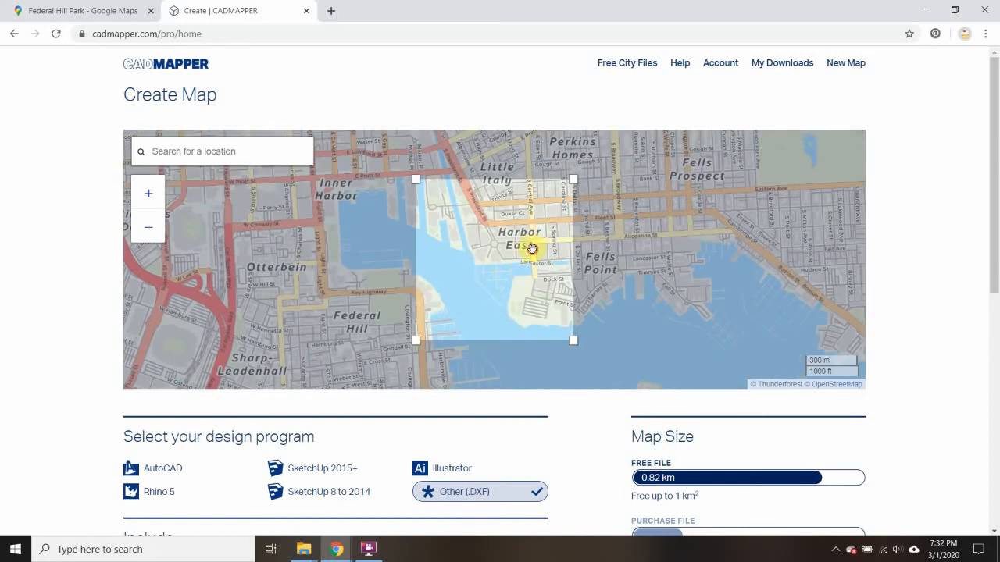
{"action": "left_click_drag", "start_coordinate": [531, 249], "coordinate": [383, 239]}
{"action": "left_click_drag", "start_coordinate": [526, 277], "coordinate": [415, 245]}
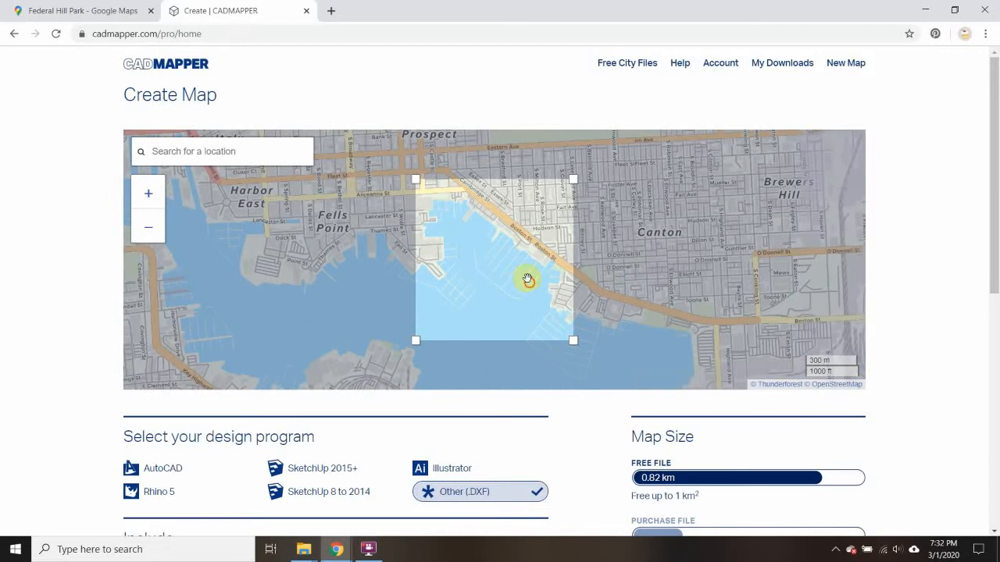
{"action": "left_click_drag", "start_coordinate": [527, 278], "coordinate": [442, 235]}
{"action": "left_click_drag", "start_coordinate": [538, 255], "coordinate": [472, 238]}
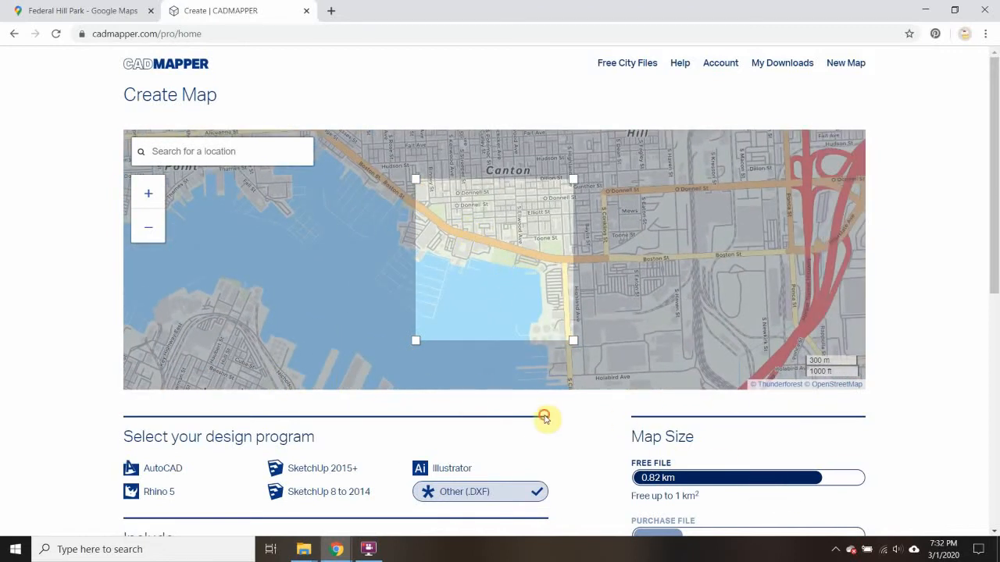
{"action": "left_click", "coordinate": [147, 200]}
{"action": "left_click", "coordinate": [147, 200]}
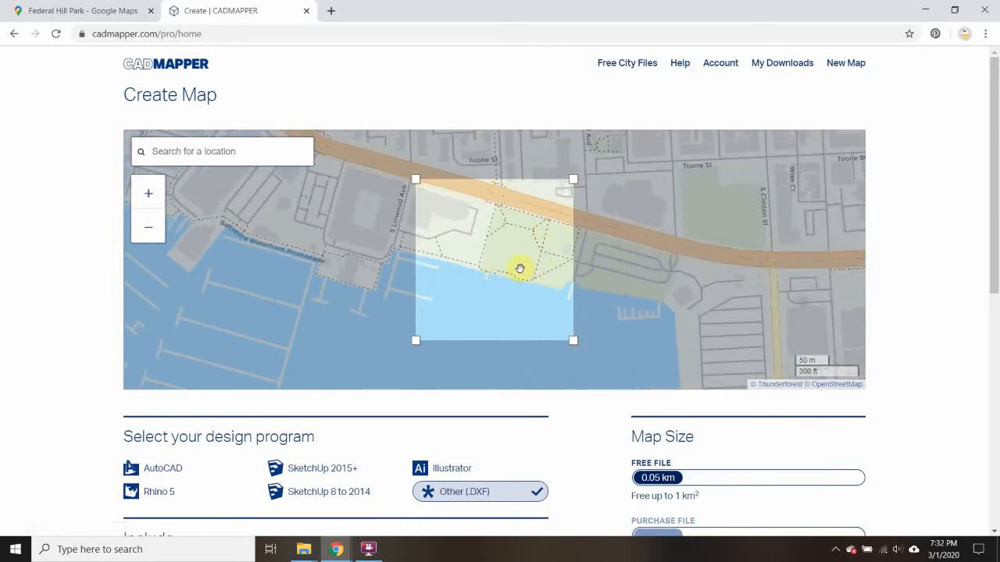
{"action": "left_click_drag", "start_coordinate": [520, 269], "coordinate": [464, 252]}
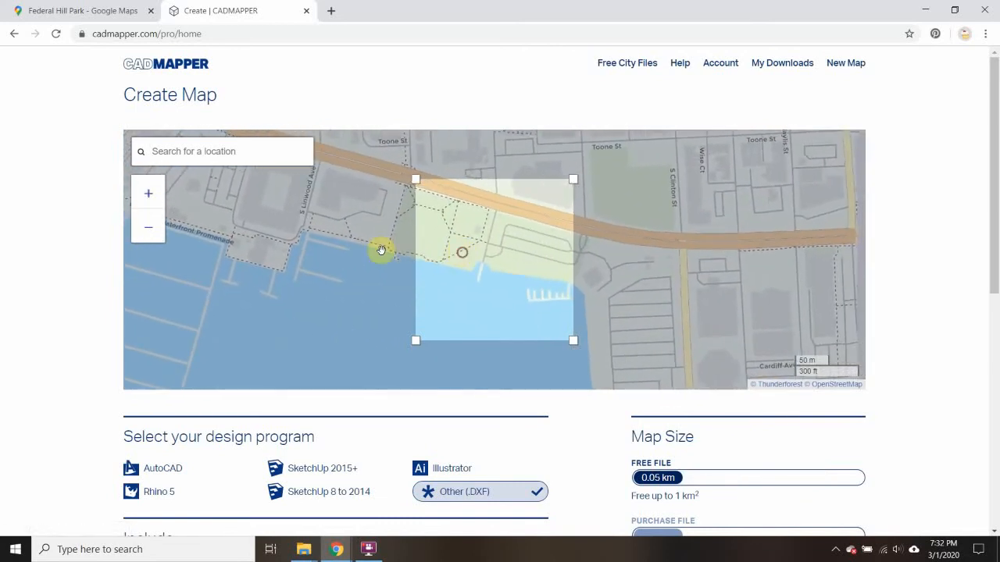
{"action": "left_click", "coordinate": [148, 195]}
{"action": "left_click_drag", "start_coordinate": [495, 253], "coordinate": [511, 277]}
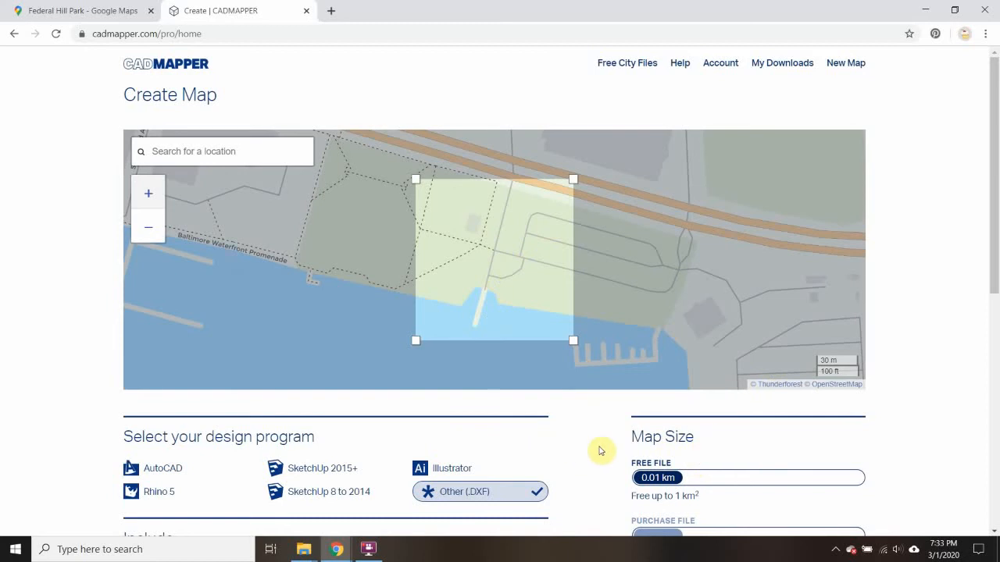
Resize and reposition the map selection to about 0.03 km² so it covers the waterfront park, the pier and the small marina
{"action": "scroll", "coordinate": [680, 438], "scroll_direction": "down", "scroll_amount": 2}
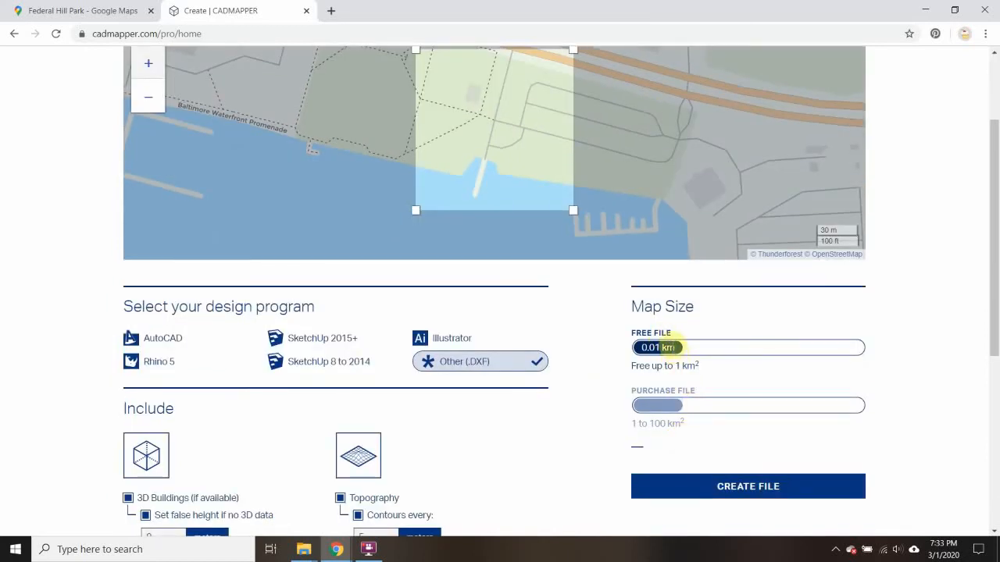
{"action": "scroll", "coordinate": [578, 344], "scroll_direction": "up", "scroll_amount": 2}
{"action": "left_click_drag", "start_coordinate": [573, 341], "coordinate": [613, 361]}
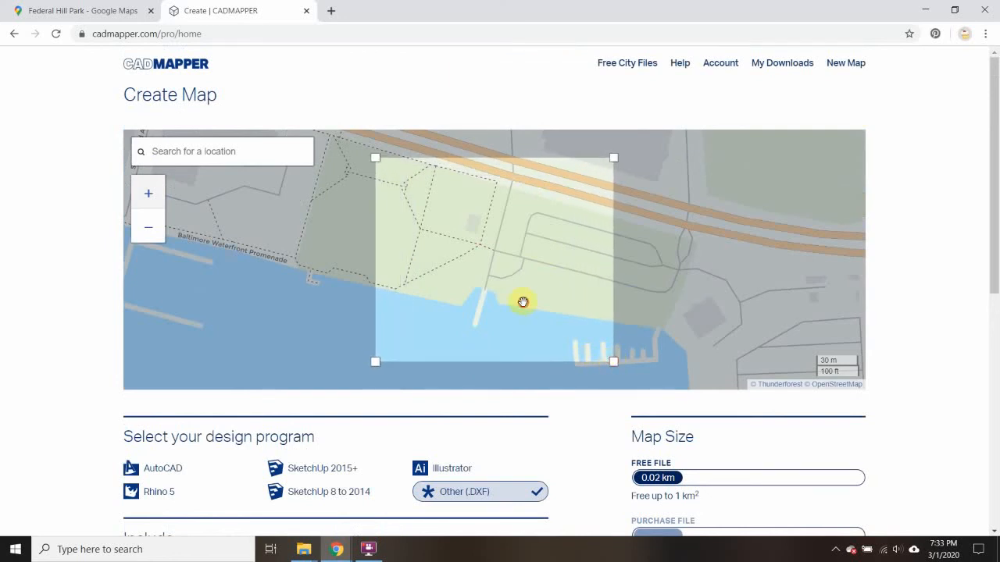
{"action": "left_click_drag", "start_coordinate": [522, 302], "coordinate": [500, 298]}
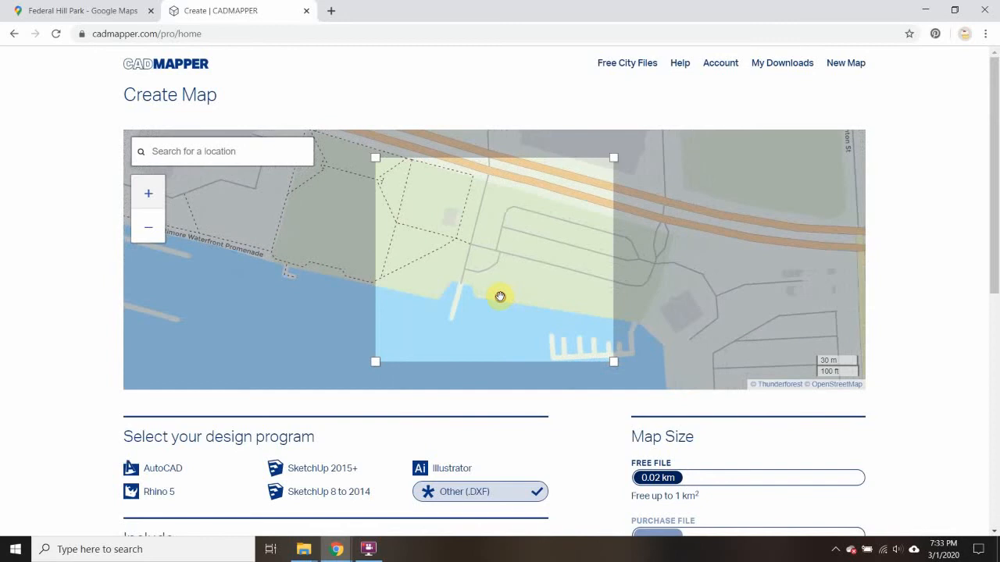
{"action": "left_click_drag", "start_coordinate": [614, 362], "coordinate": [667, 364]}
{"action": "left_click_drag", "start_coordinate": [531, 318], "coordinate": [503, 309]}
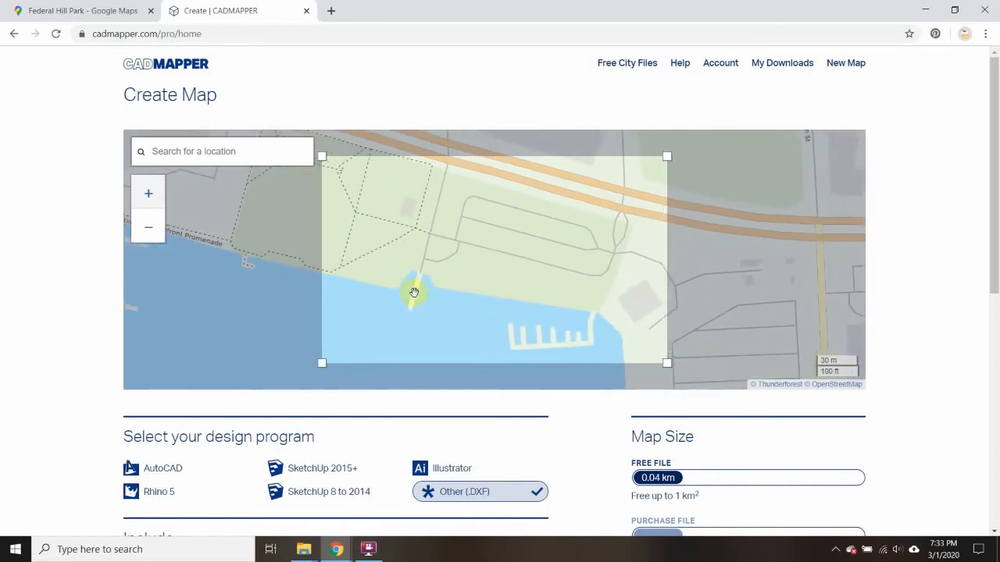
{"action": "left_click_drag", "start_coordinate": [470, 267], "coordinate": [478, 268]}
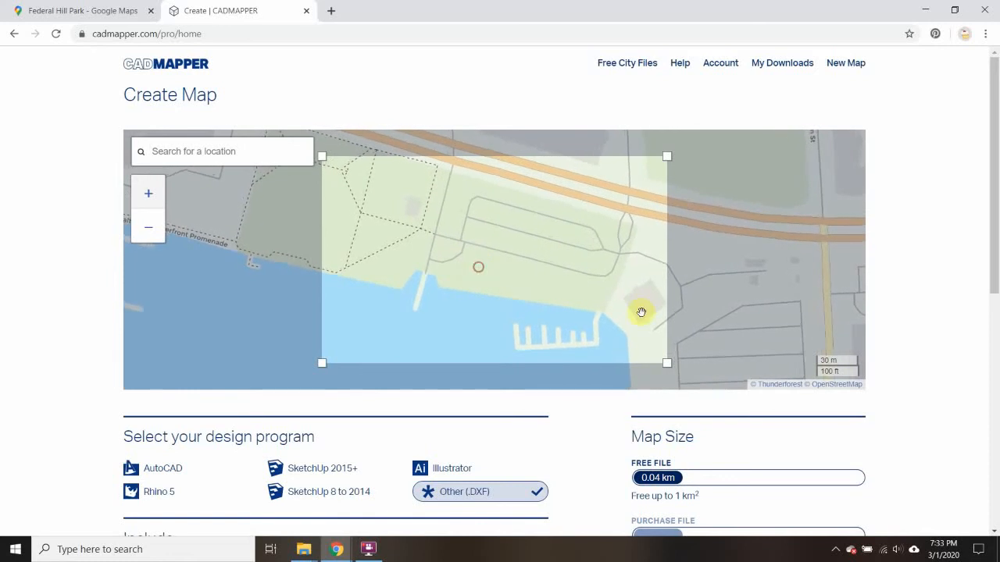
{"action": "left_click_drag", "start_coordinate": [666, 364], "coordinate": [653, 355]}
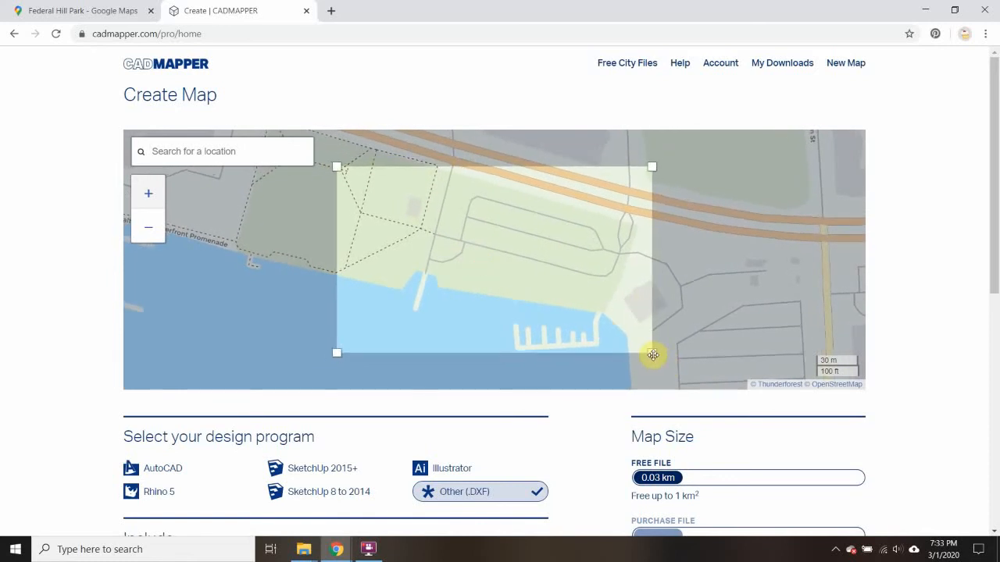
Turn off the false height for 3D buildings without height data
{"action": "left_click", "coordinate": [915, 283]}
{"action": "scroll", "coordinate": [430, 351], "scroll_direction": "down", "scroll_amount": 1}
{"action": "scroll", "coordinate": [456, 346], "scroll_direction": "down", "scroll_amount": 3}
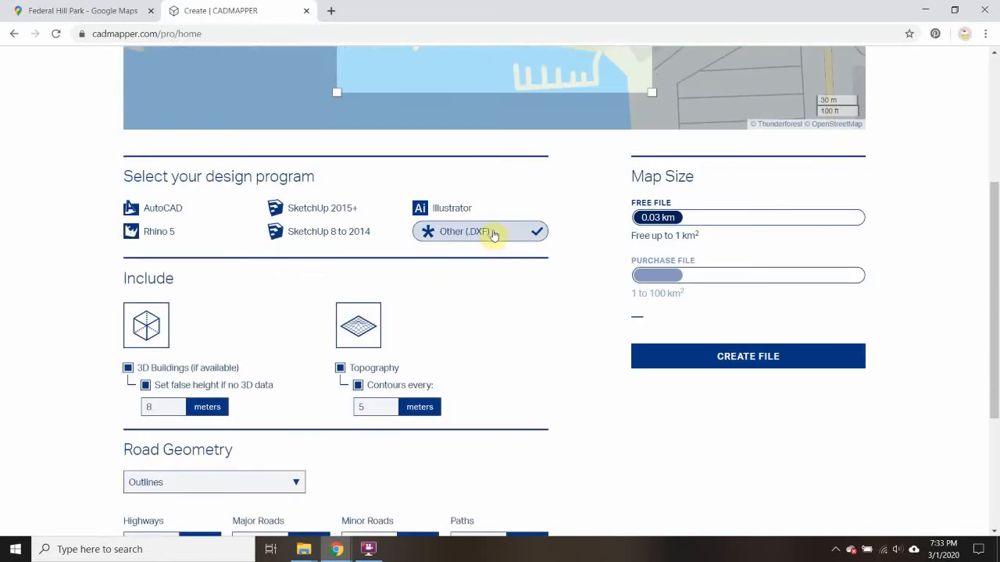
{"action": "scroll", "coordinate": [484, 256], "scroll_direction": "down", "scroll_amount": 2}
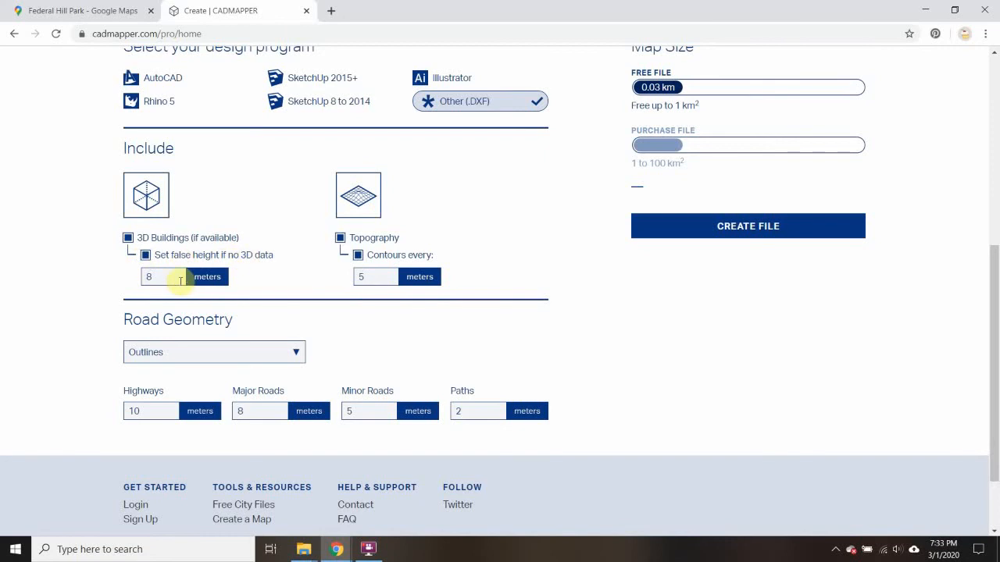
{"action": "scroll", "coordinate": [234, 289], "scroll_direction": "up", "scroll_amount": 5}
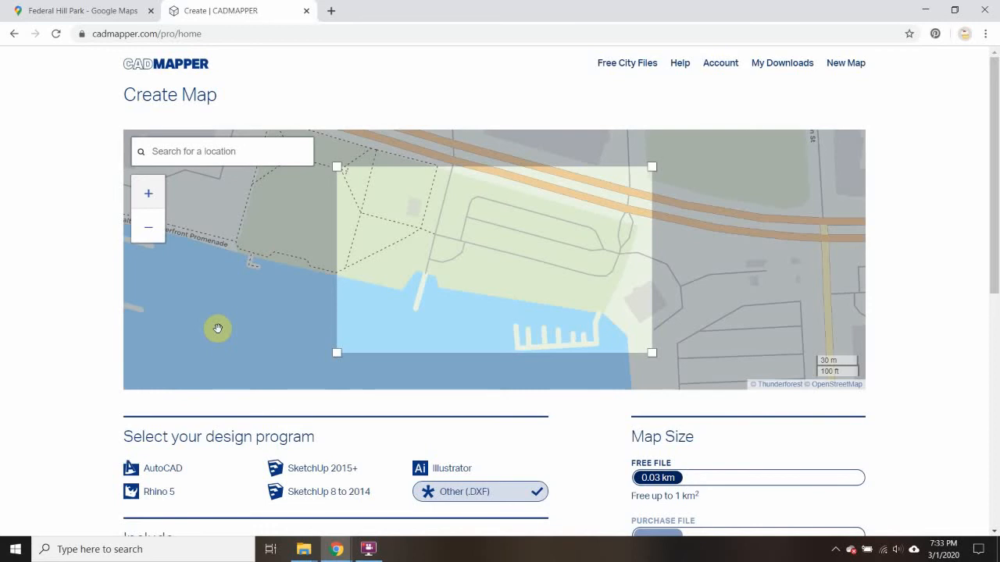
{"action": "scroll", "coordinate": [218, 328], "scroll_direction": "down", "scroll_amount": 3}
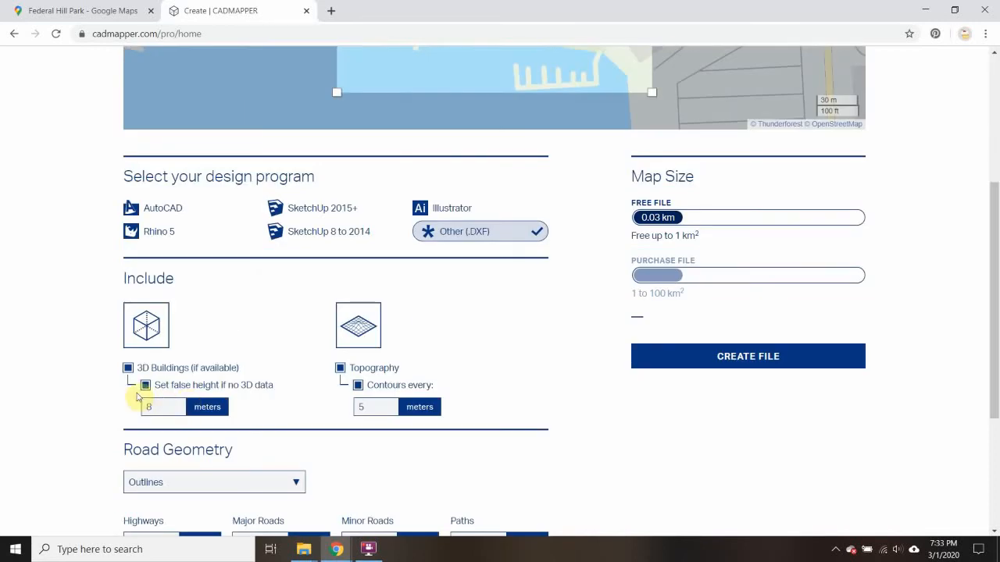
{"action": "left_click", "coordinate": [145, 385]}
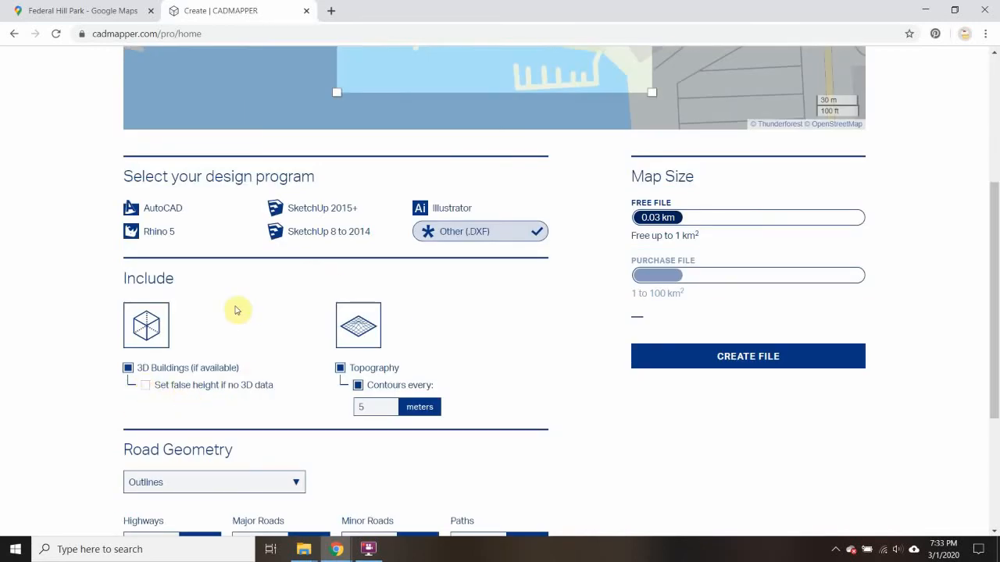
Review the selected map area against the design program, topography contour and road geometry settings
{"action": "scroll", "coordinate": [233, 328], "scroll_direction": "up", "scroll_amount": 2}
{"action": "scroll", "coordinate": [231, 336], "scroll_direction": "up", "scroll_amount": 2}
{"action": "scroll", "coordinate": [214, 411], "scroll_direction": "down", "scroll_amount": 4}
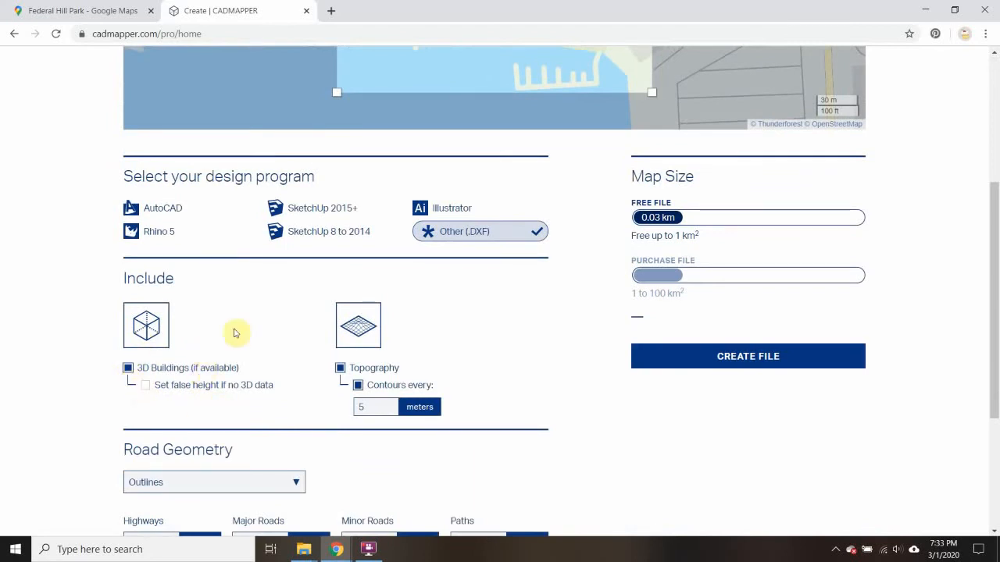
{"action": "scroll", "coordinate": [232, 372], "scroll_direction": "up", "scroll_amount": 3}
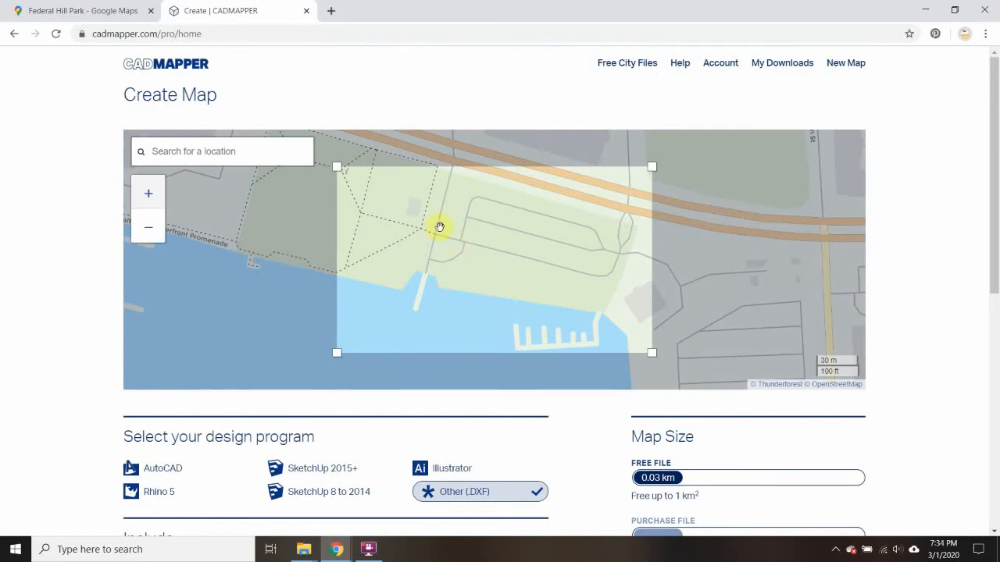
{"action": "scroll", "coordinate": [297, 367], "scroll_direction": "down", "scroll_amount": 2}
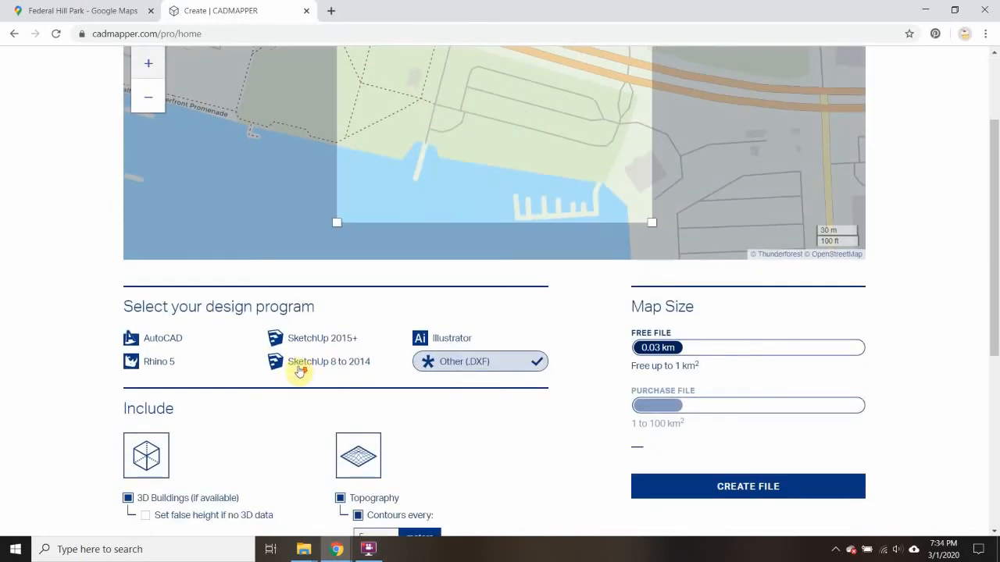
{"action": "scroll", "coordinate": [422, 410], "scroll_direction": "down", "scroll_amount": 2}
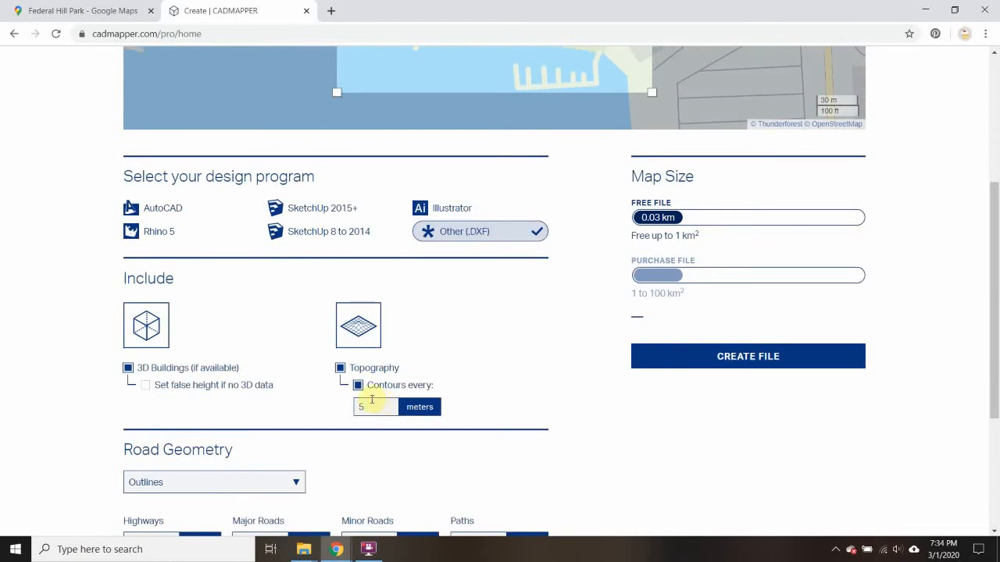
{"action": "scroll", "coordinate": [281, 458], "scroll_direction": "down", "scroll_amount": 2}
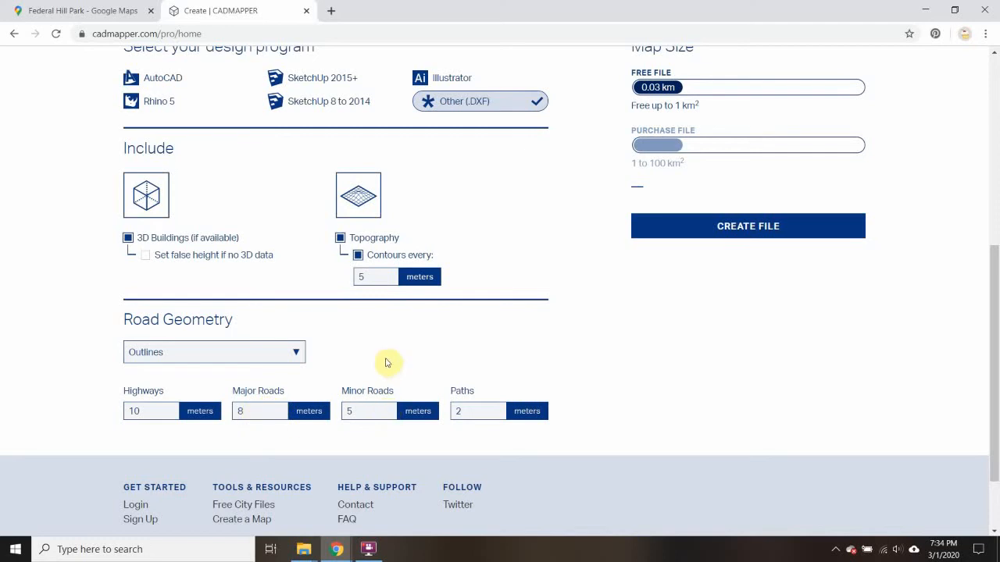
{"action": "scroll", "coordinate": [386, 361], "scroll_direction": "up", "scroll_amount": 4}
{"action": "scroll", "coordinate": [391, 357], "scroll_direction": "down", "scroll_amount": 4}
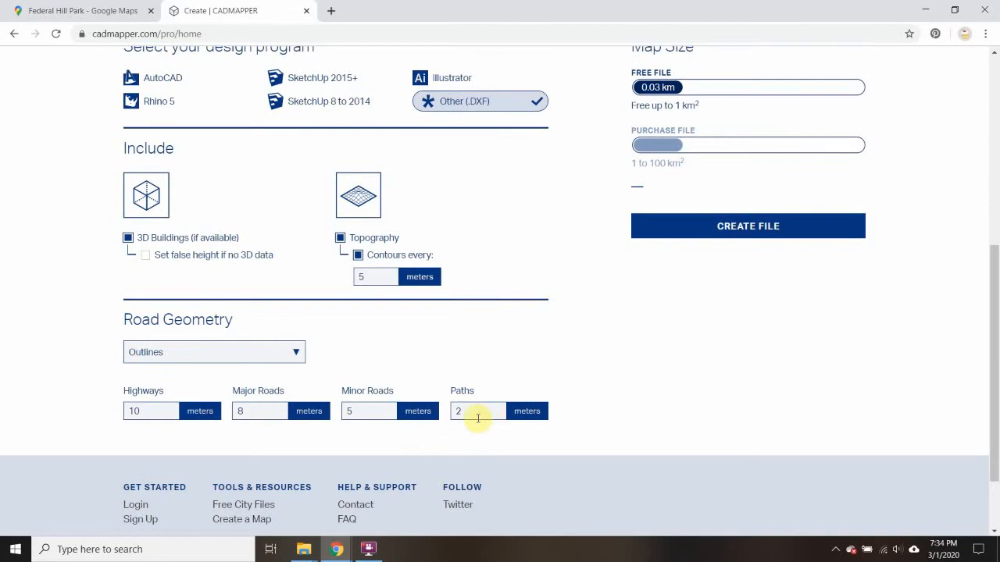
{"action": "scroll", "coordinate": [480, 366], "scroll_direction": "up", "scroll_amount": 5}
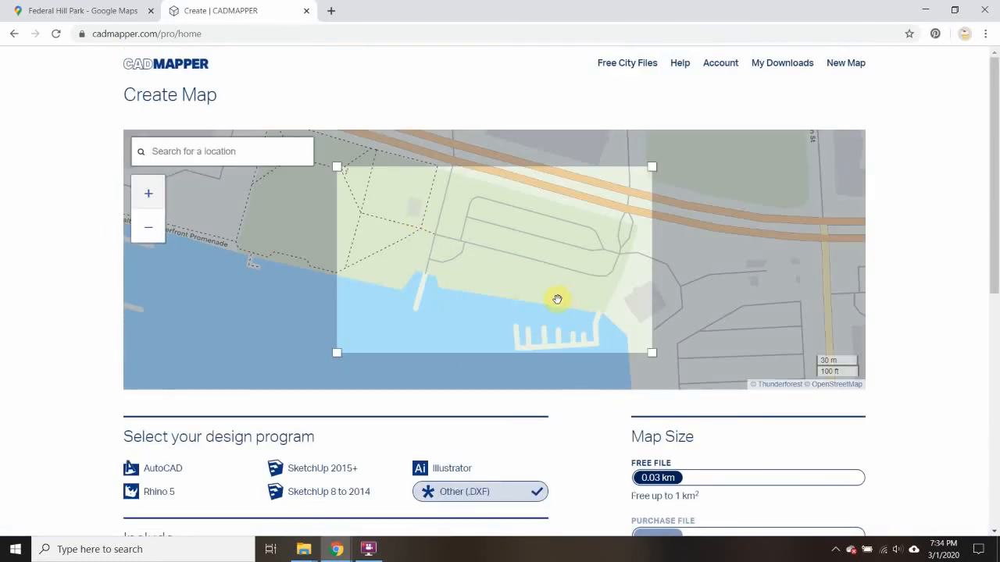
{"action": "scroll", "coordinate": [557, 300], "scroll_direction": "down", "scroll_amount": 3}
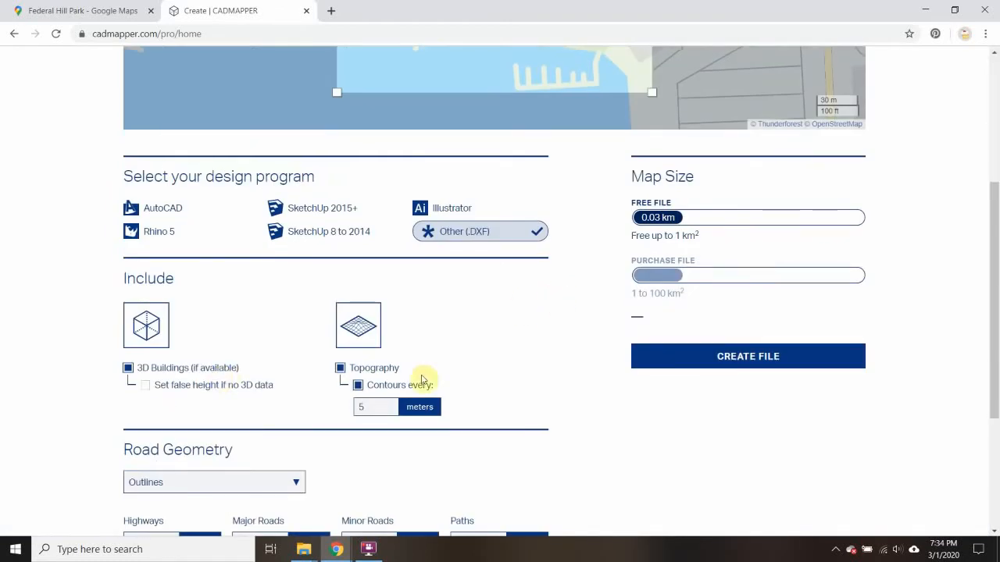
{"action": "scroll", "coordinate": [328, 405], "scroll_direction": "down", "scroll_amount": 3}
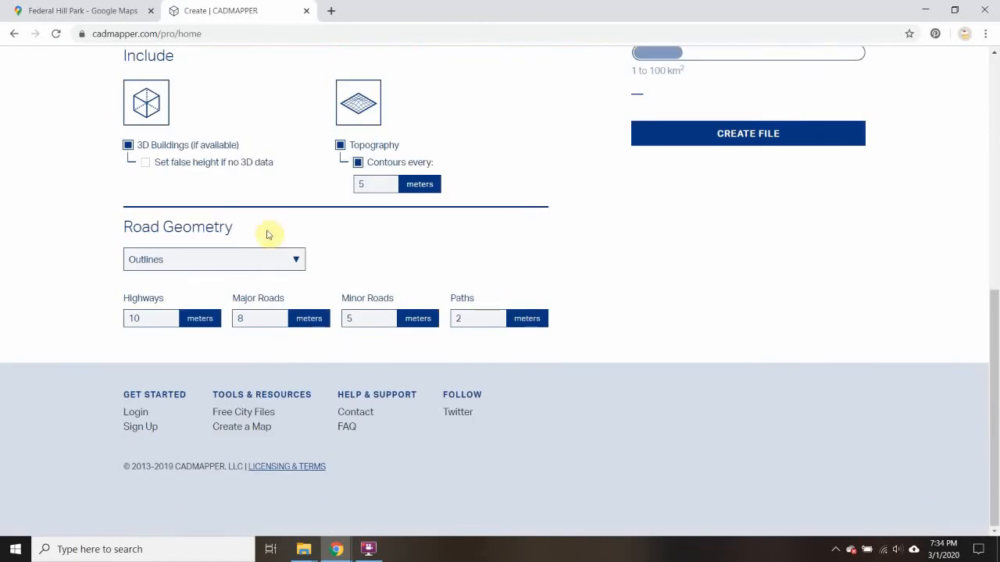
Create the DXF map file of the selected area and download it
{"action": "left_click", "coordinate": [748, 133]}
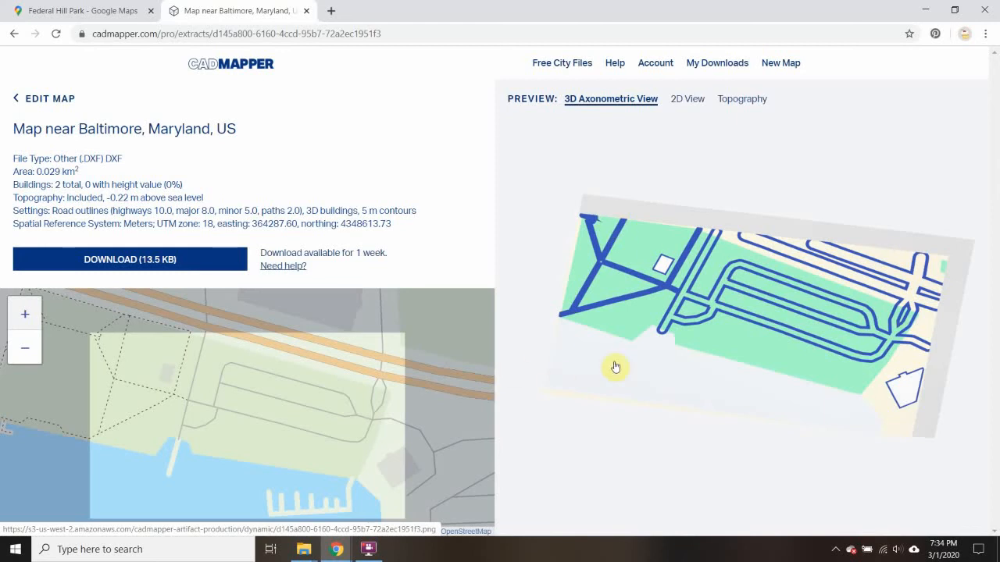
{"action": "left_click", "coordinate": [90, 258]}
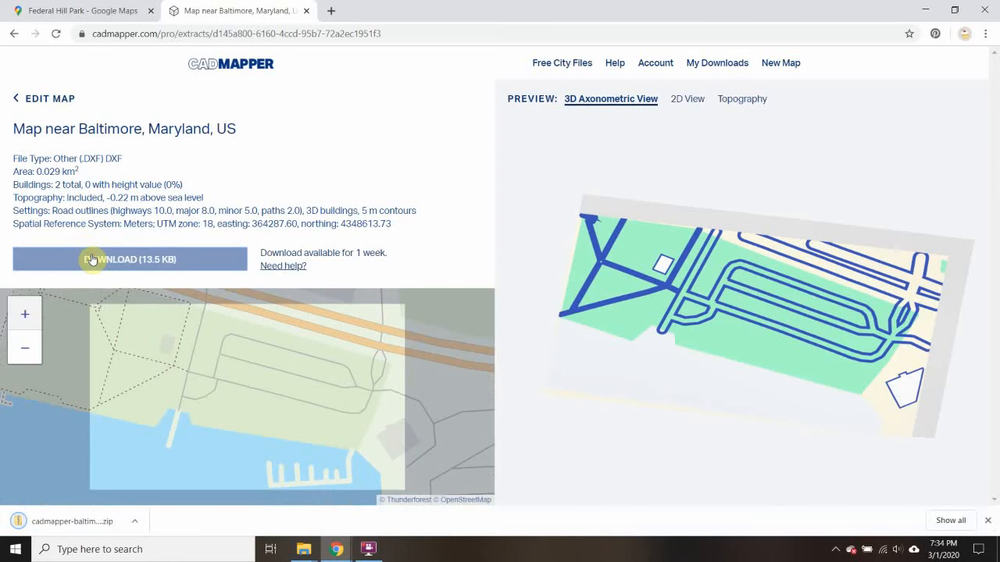
Show the downloaded cadmapper zip in File Explorer and bring up the Week 7 folder window alongside it
{"action": "right_click", "coordinate": [51, 521]}
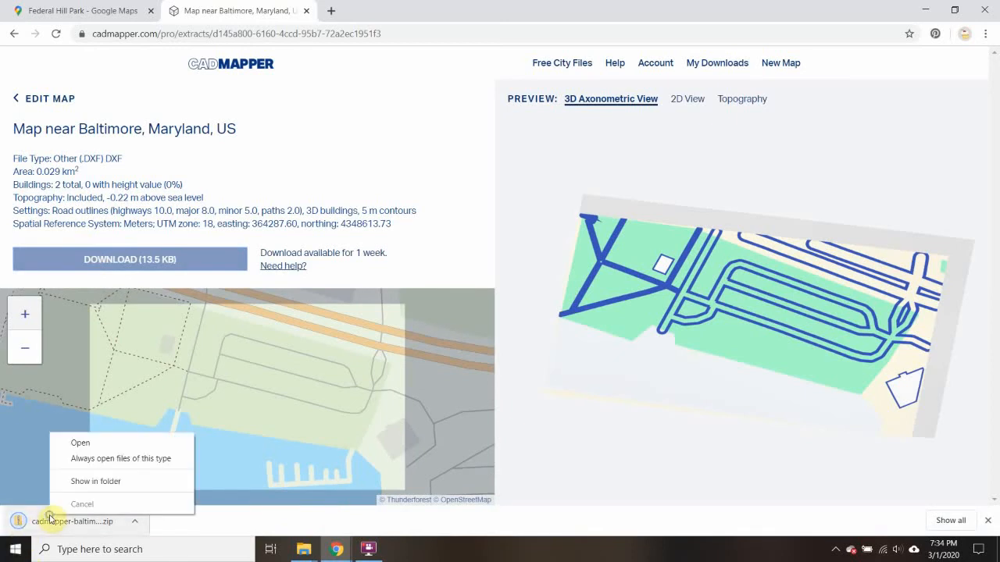
{"action": "left_click", "coordinate": [95, 483]}
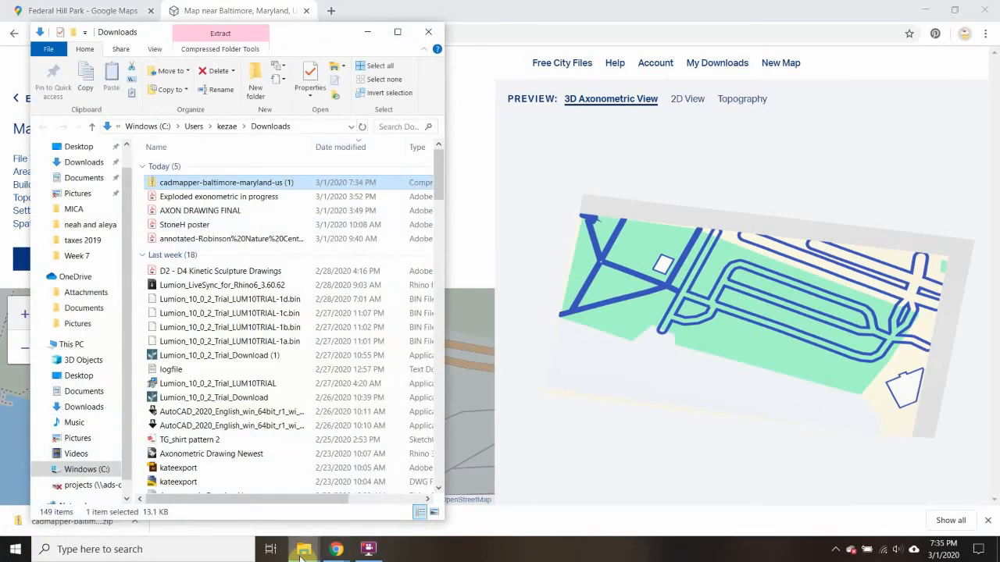
{"action": "left_click", "coordinate": [303, 554]}
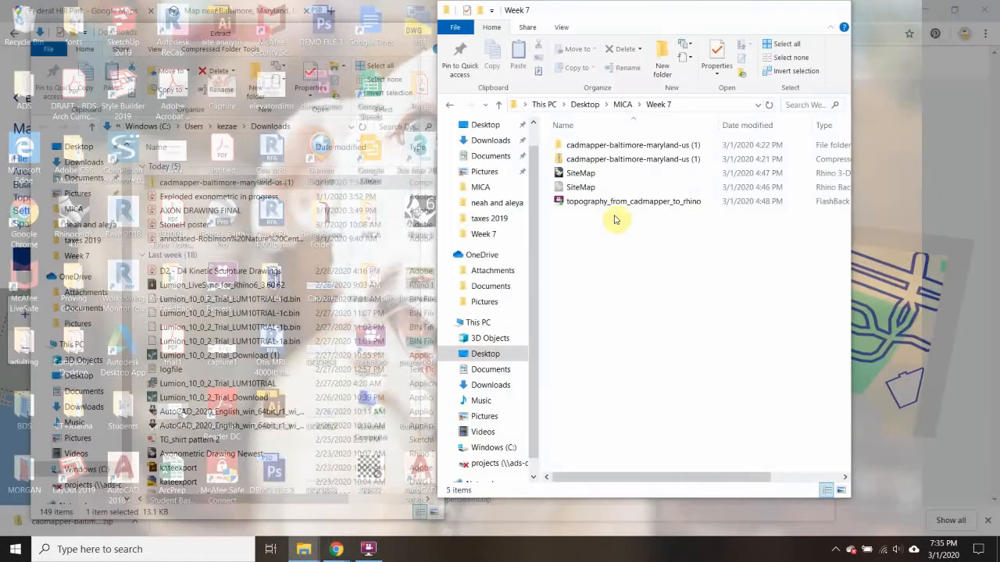
{"action": "left_click", "coordinate": [376, 488]}
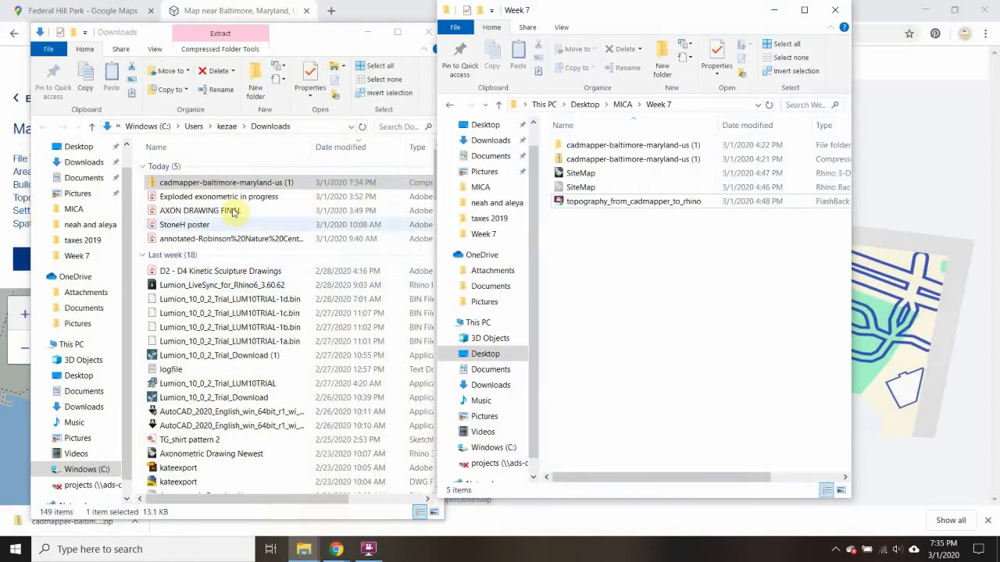
Create a folder named "physical model" inside Week 7 and move the downloaded cadmapper-baltimore-maryland-us zip from Downloads into it
{"action": "left_click_drag", "start_coordinate": [225, 184], "coordinate": [630, 274]}
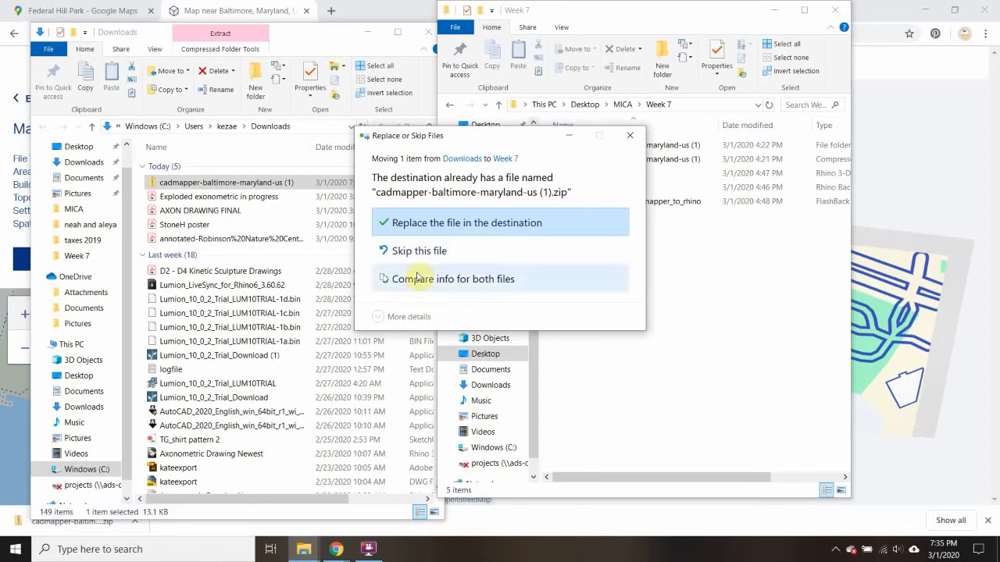
{"action": "left_click", "coordinate": [528, 226]}
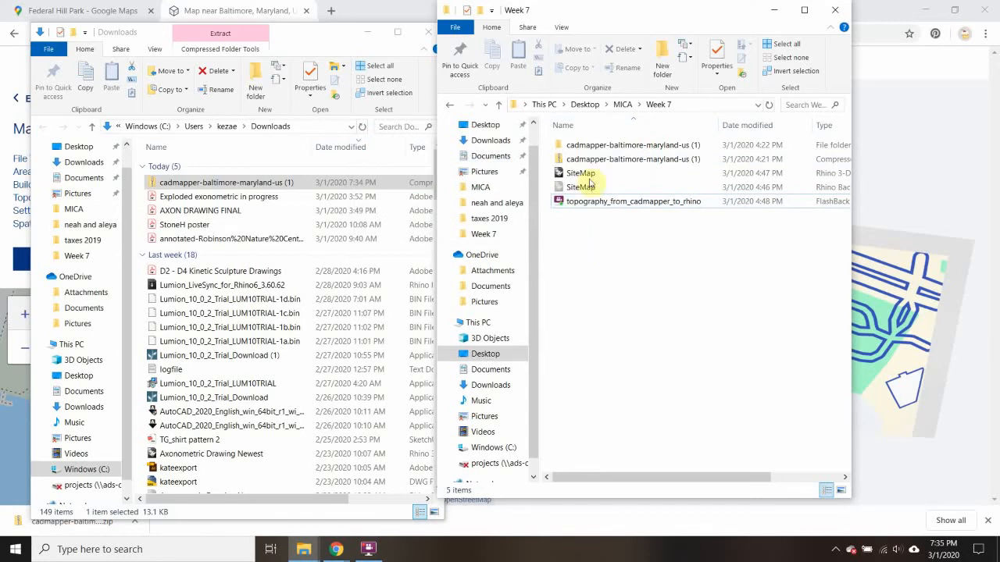
{"action": "left_click", "coordinate": [663, 69]}
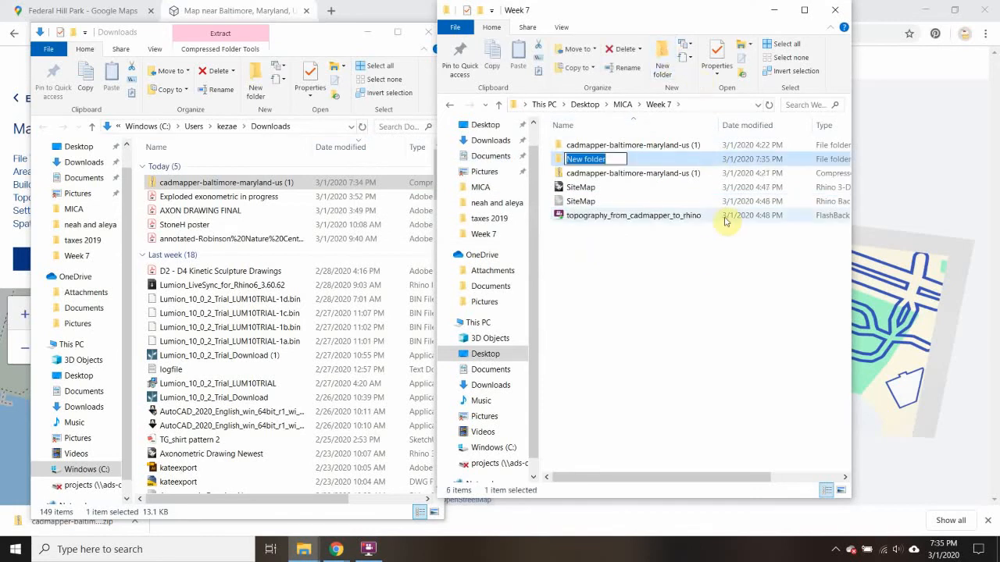
{"action": "key", "text": "BackSpace"}
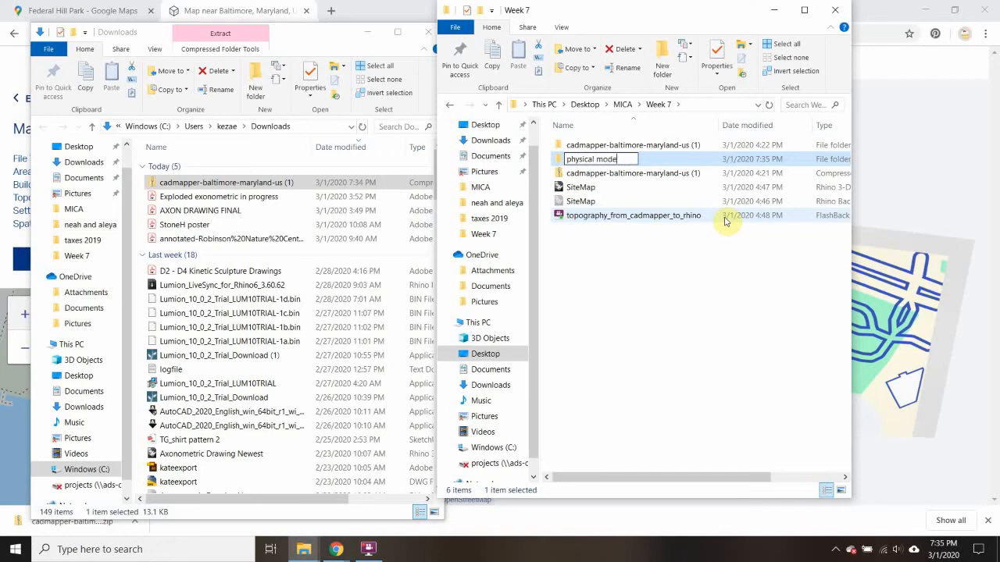
{"action": "left_click", "coordinate": [576, 159]}
{"action": "double_click", "coordinate": [574, 159]}
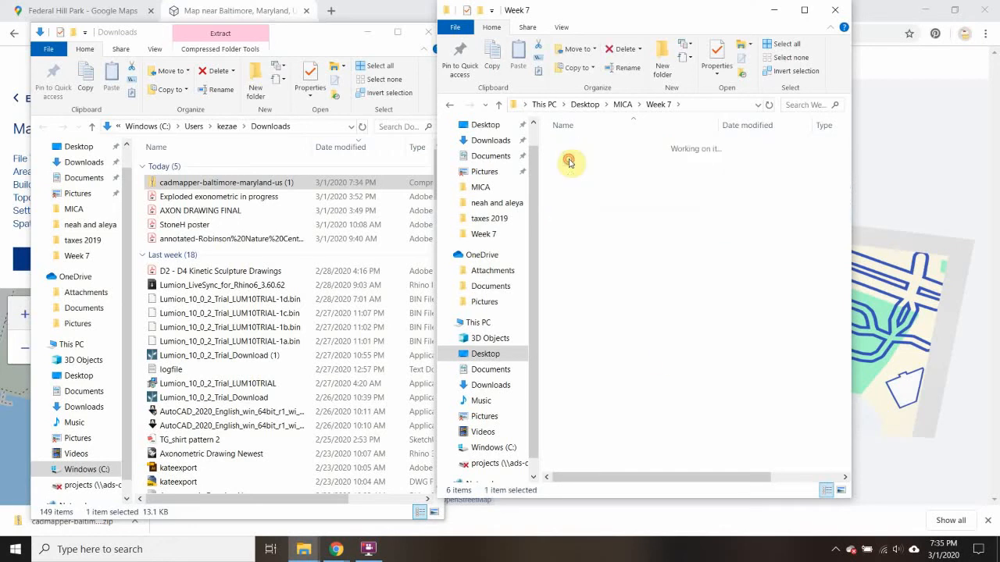
{"action": "left_click_drag", "start_coordinate": [206, 183], "coordinate": [650, 252]}
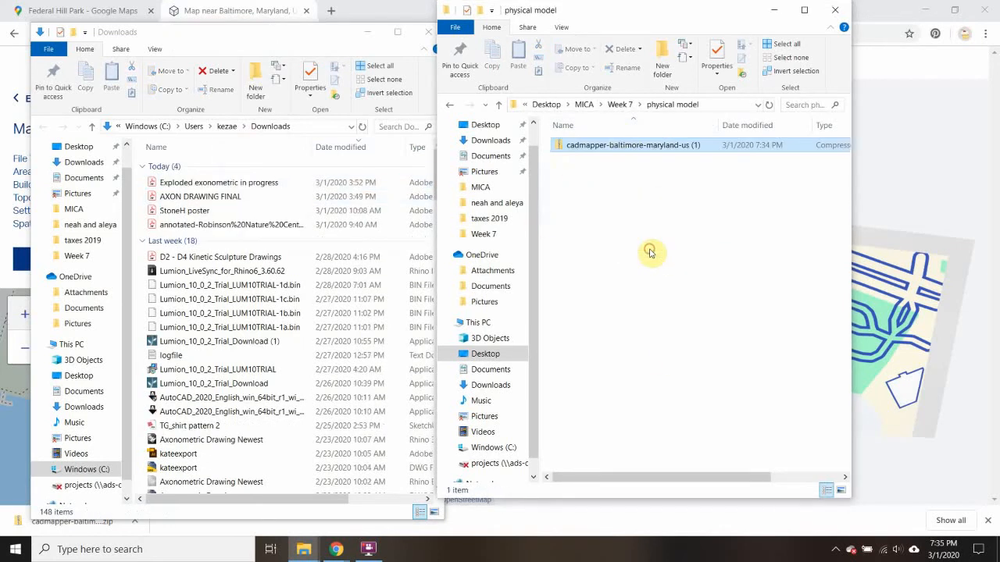
Extract all files of the cadmapper-baltimore-maryland-us zip into the physical model folder
{"action": "double_click", "coordinate": [570, 148]}
{"action": "left_click", "coordinate": [627, 27]}
{"action": "left_click", "coordinate": [750, 57]}
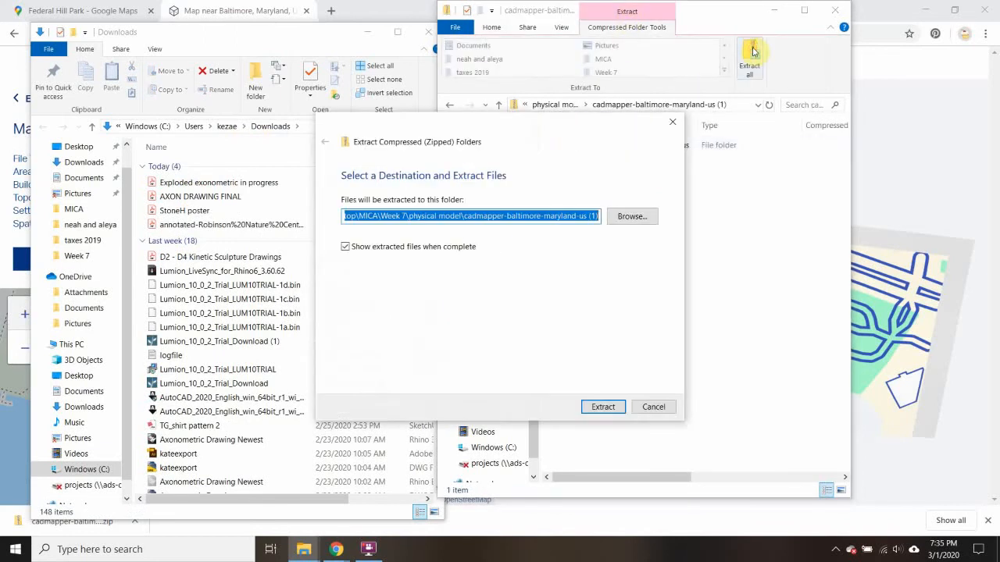
{"action": "left_click", "coordinate": [604, 407]}
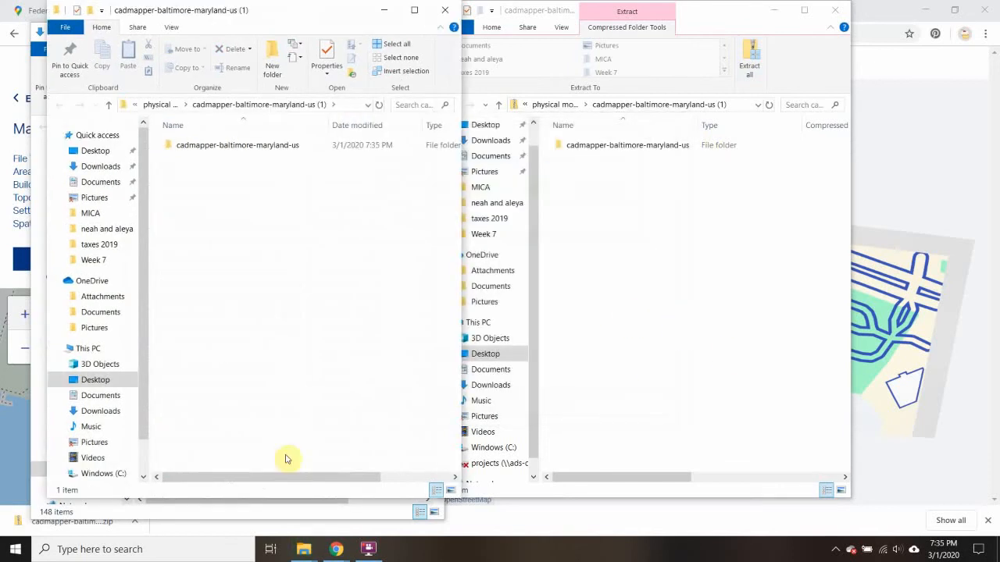
Launch Rhino 6 and dismiss its splash window to get an empty model
{"action": "left_click", "coordinate": [209, 551]}
{"action": "type", "text": "rhino"}
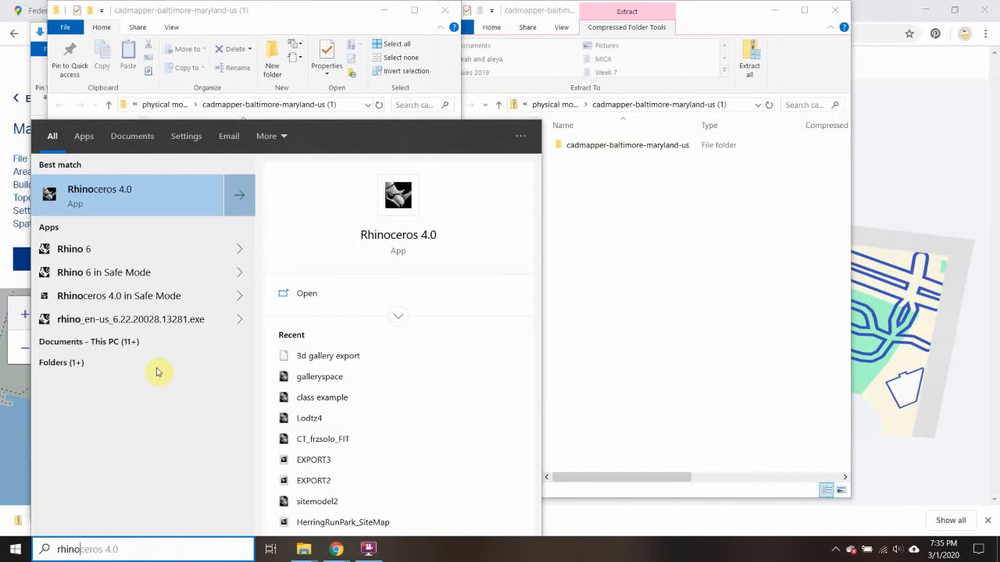
{"action": "left_click", "coordinate": [112, 248]}
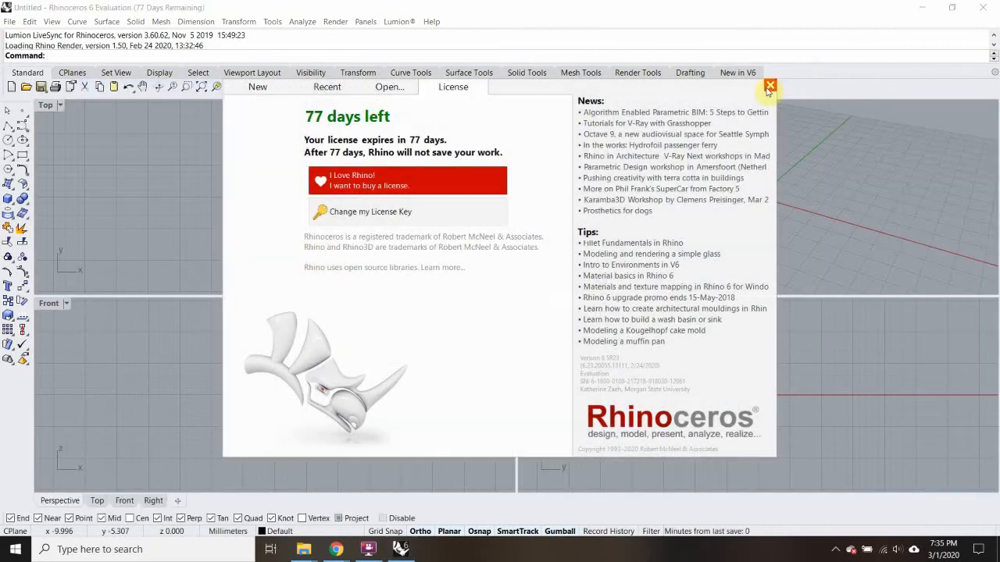
{"action": "left_click", "coordinate": [769, 85]}
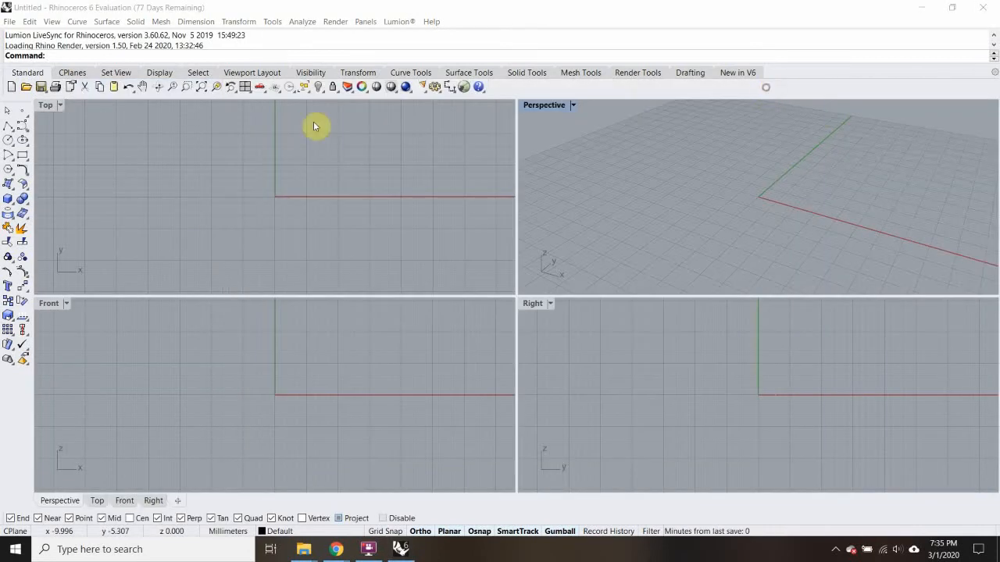
Open the extracted cadmapper-baltimore-maryland-us DXF drawing from the physical model folder
{"action": "left_click", "coordinate": [10, 22]}
{"action": "left_click", "coordinate": [48, 49]}
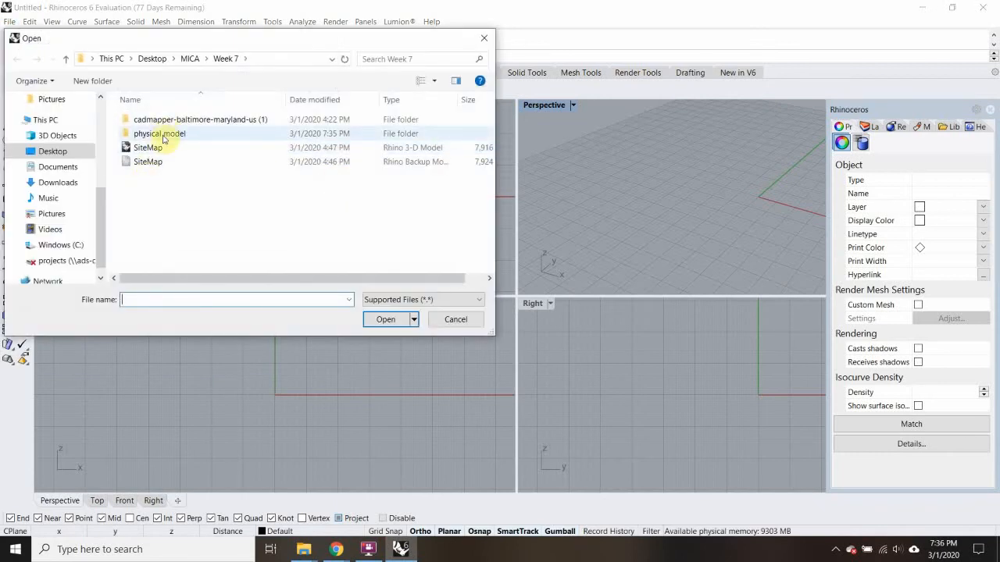
{"action": "double_click", "coordinate": [161, 138]}
{"action": "double_click", "coordinate": [203, 124]}
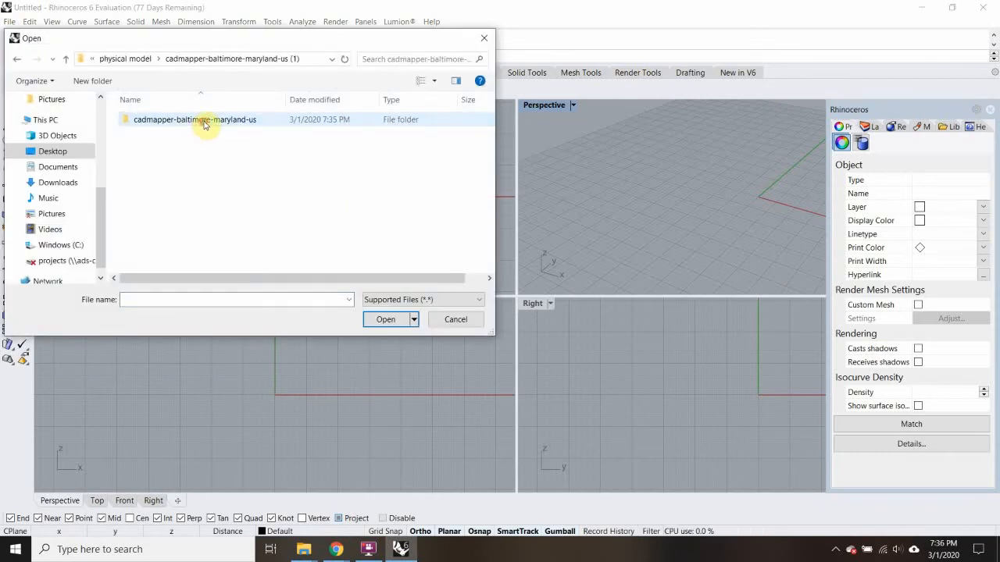
{"action": "double_click", "coordinate": [204, 123]}
{"action": "left_click", "coordinate": [187, 124]}
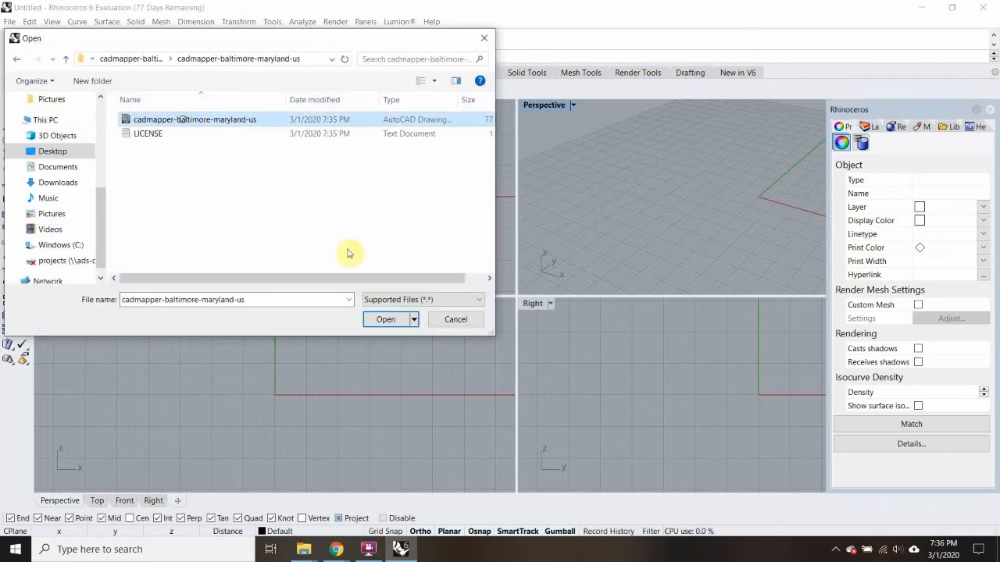
{"action": "left_click", "coordinate": [385, 320]}
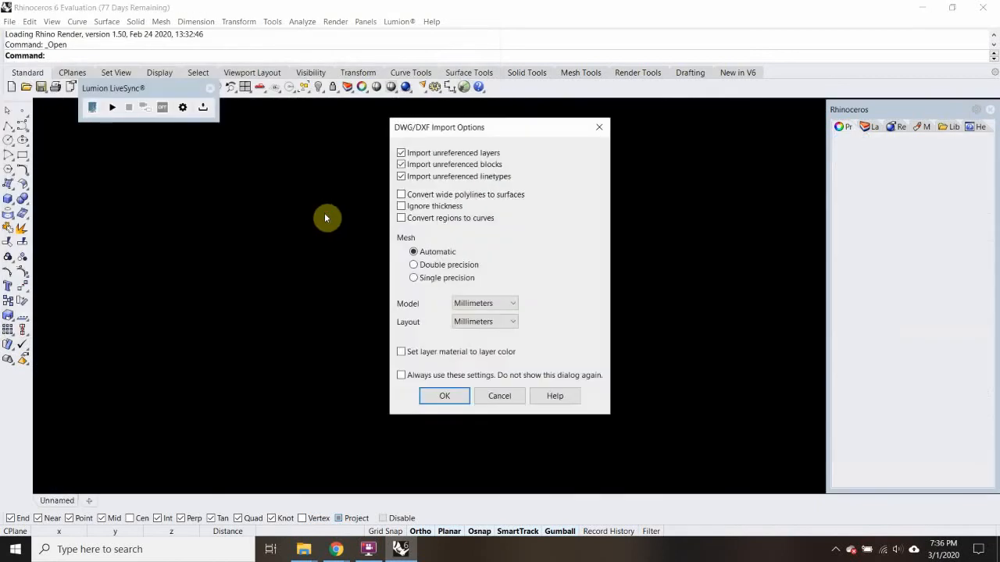
Set the DXF import's model units to Meters and import the drawing
{"action": "left_click", "coordinate": [510, 305]}
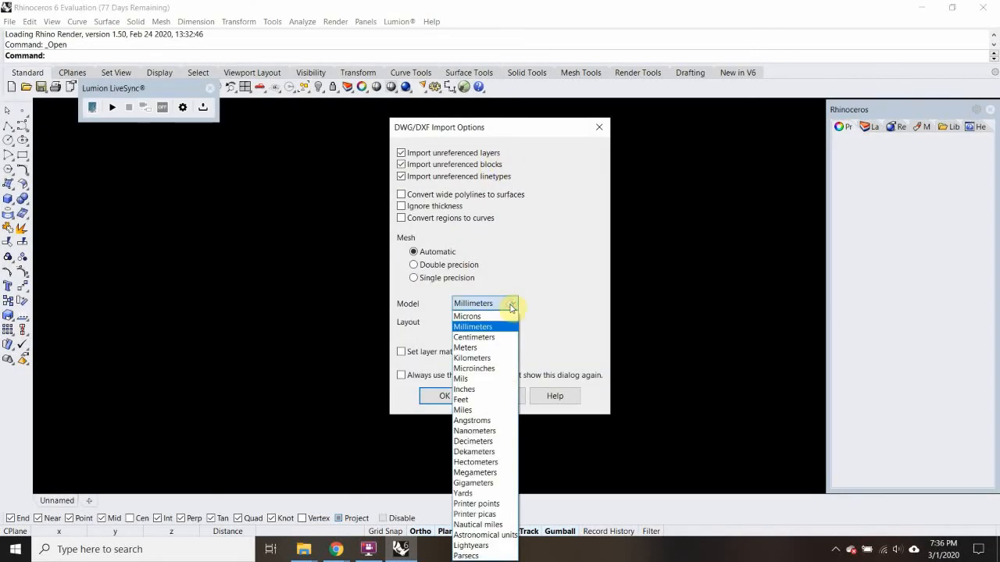
{"action": "left_click", "coordinate": [486, 351]}
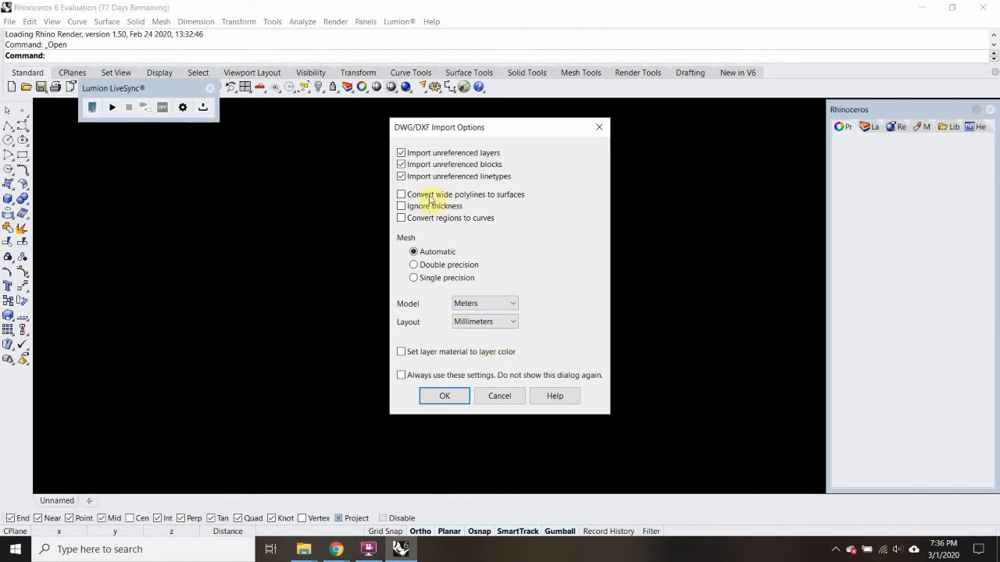
{"action": "left_click", "coordinate": [449, 397]}
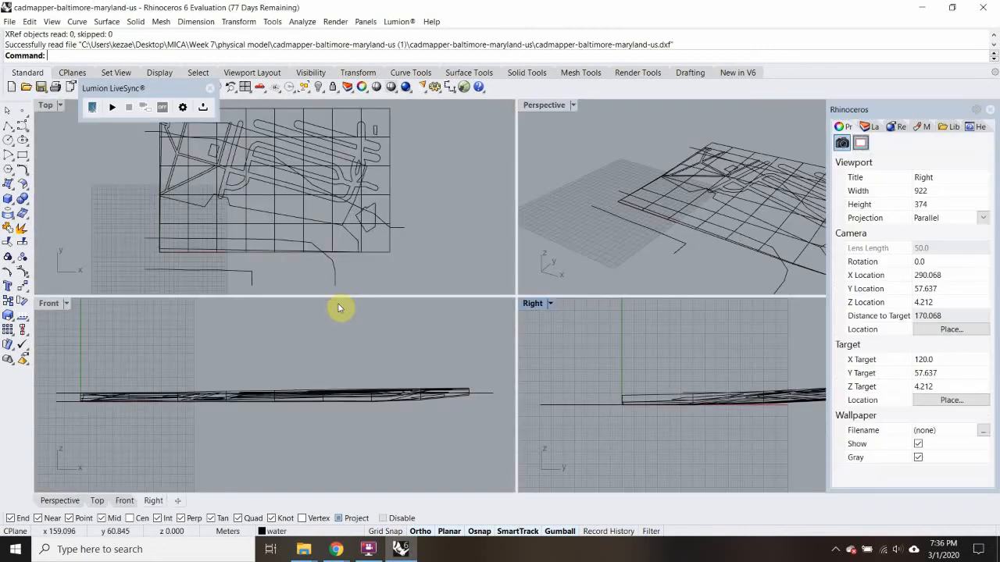
Maximize the Perspective viewport, move the Lumion LiveSync toolbar off its title and set the display mode to Ghosted
{"action": "right_click_drag", "start_coordinate": [789, 209], "coordinate": [737, 190]}
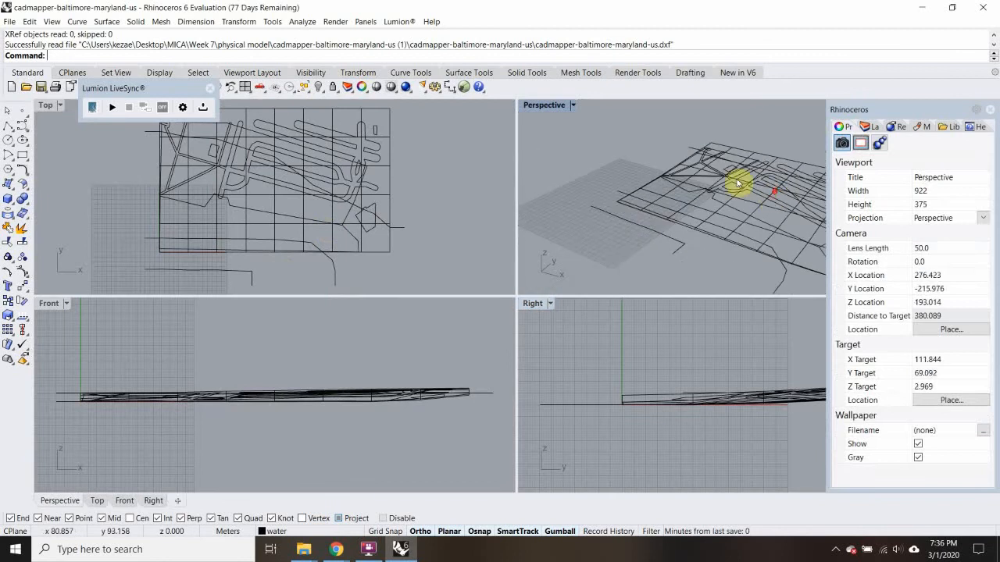
{"action": "double_click", "coordinate": [546, 106]}
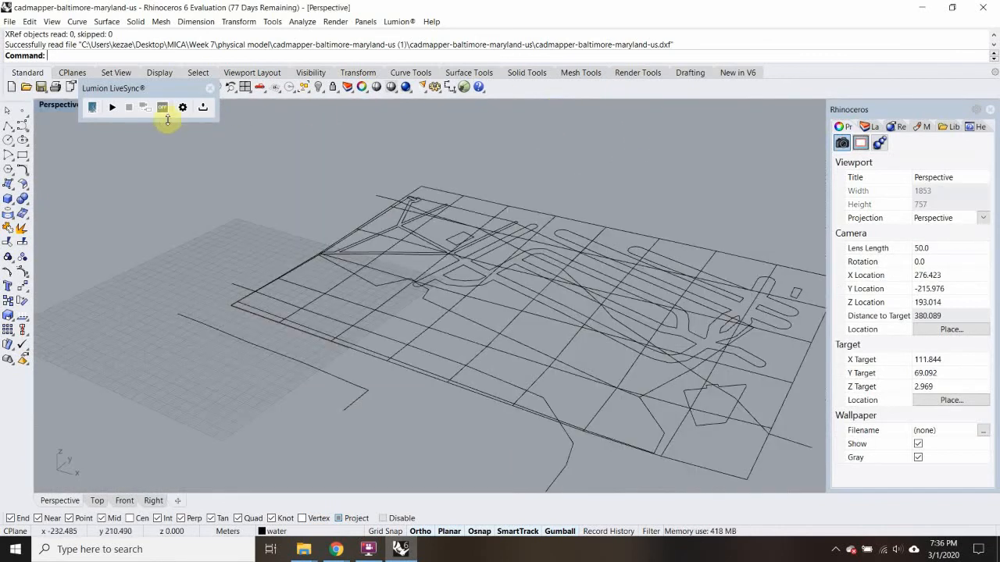
{"action": "left_click_drag", "start_coordinate": [117, 88], "coordinate": [104, 183]}
{"action": "left_click", "coordinate": [71, 104]}
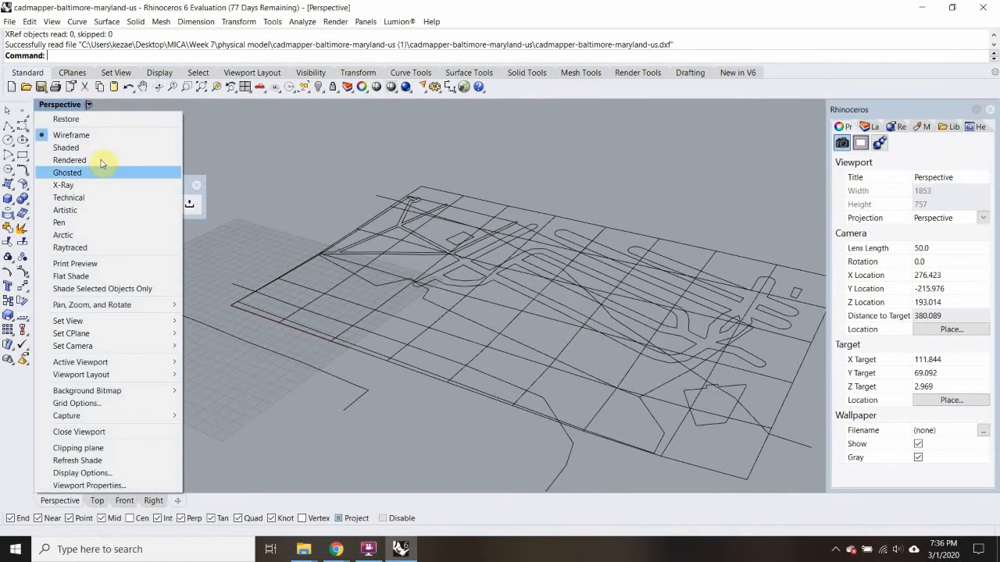
{"action": "left_click", "coordinate": [86, 174]}
Examine the imported site map's terrain surface, roads and outlines from several angles and distances
{"action": "right_click_drag", "start_coordinate": [518, 351], "coordinate": [587, 350]}
{"action": "scroll", "coordinate": [592, 269], "scroll_direction": "up", "scroll_amount": 6}
{"action": "scroll", "coordinate": [380, 325], "scroll_direction": "down", "scroll_amount": 4}
{"action": "scroll", "coordinate": [429, 290], "scroll_direction": "up", "scroll_amount": 4}
{"action": "scroll", "coordinate": [557, 305], "scroll_direction": "down", "scroll_amount": 8}
{"action": "scroll", "coordinate": [655, 308], "scroll_direction": "up", "scroll_amount": 2}
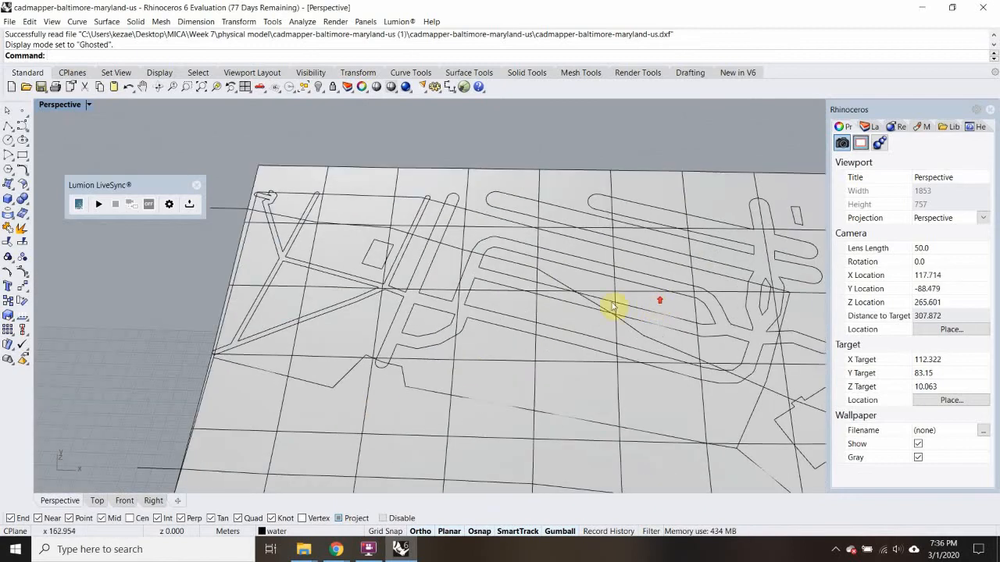
{"action": "scroll", "coordinate": [531, 278], "scroll_direction": "down", "scroll_amount": 4}
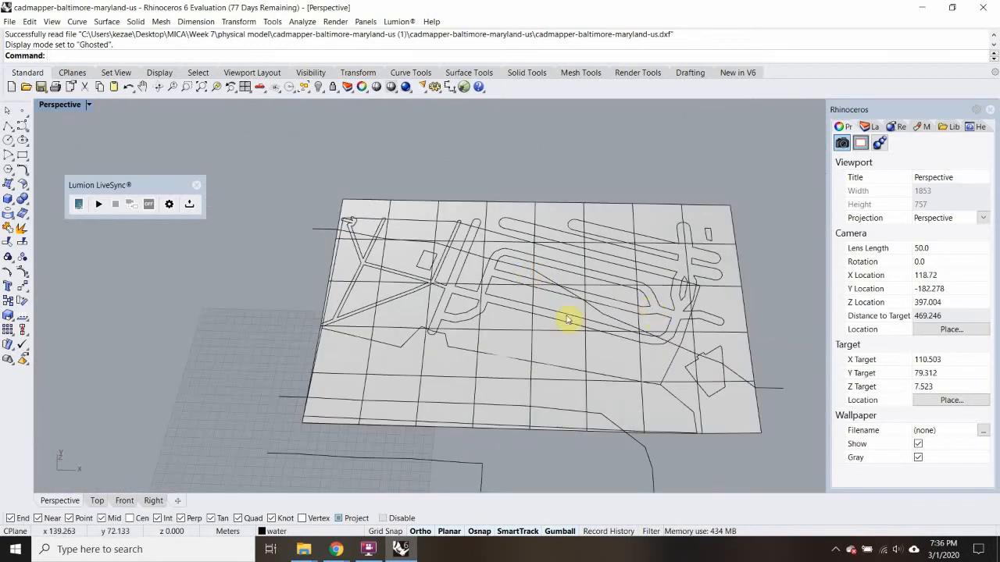
Set the water layer's color to blue
{"action": "left_click", "coordinate": [869, 126]}
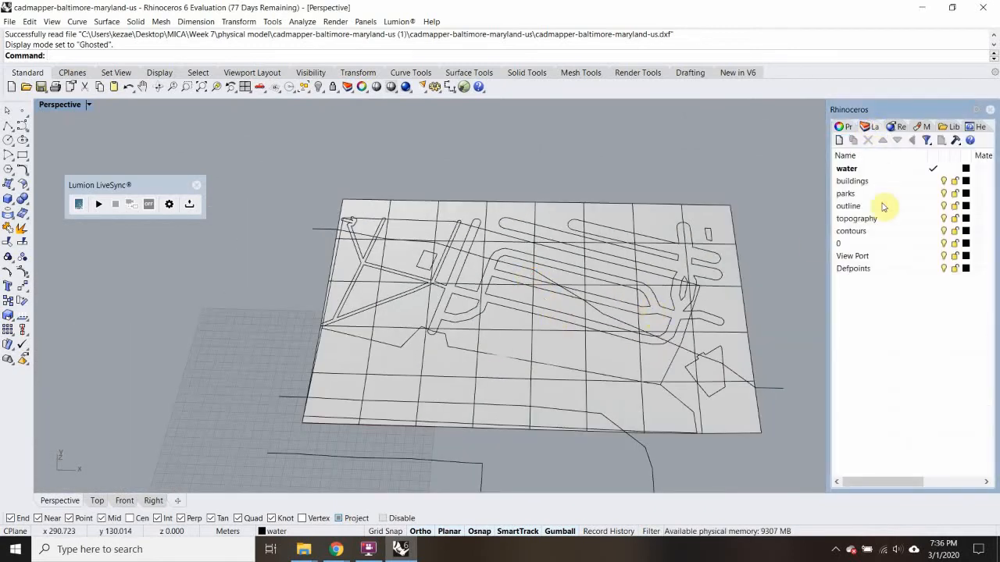
{"action": "left_click", "coordinate": [965, 168]}
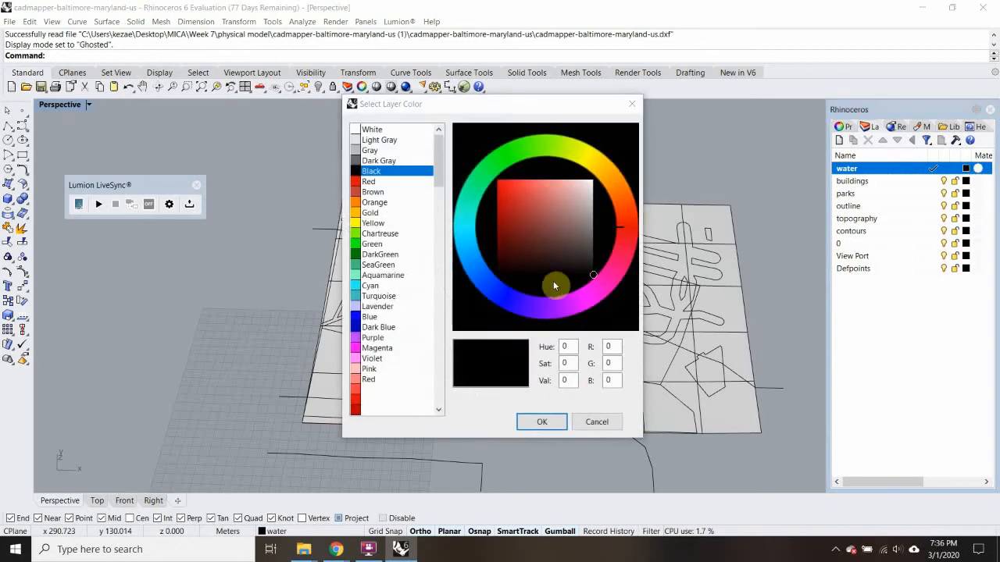
{"action": "left_click", "coordinate": [500, 299]}
{"action": "left_click", "coordinate": [547, 424]}
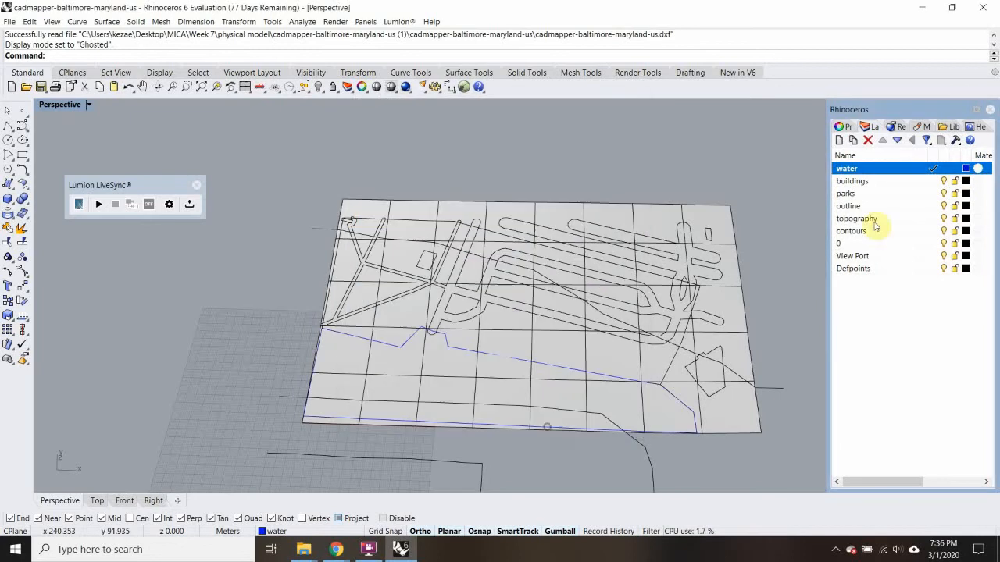
Set the buildings layer's color to Brown
{"action": "left_click", "coordinate": [968, 181]}
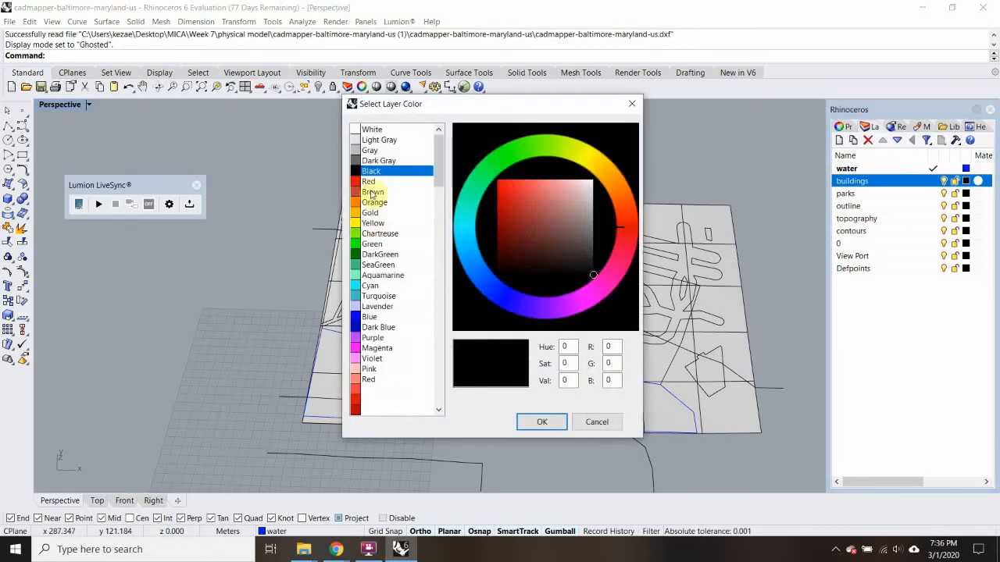
{"action": "left_click", "coordinate": [369, 181]}
{"action": "left_click", "coordinate": [373, 191]}
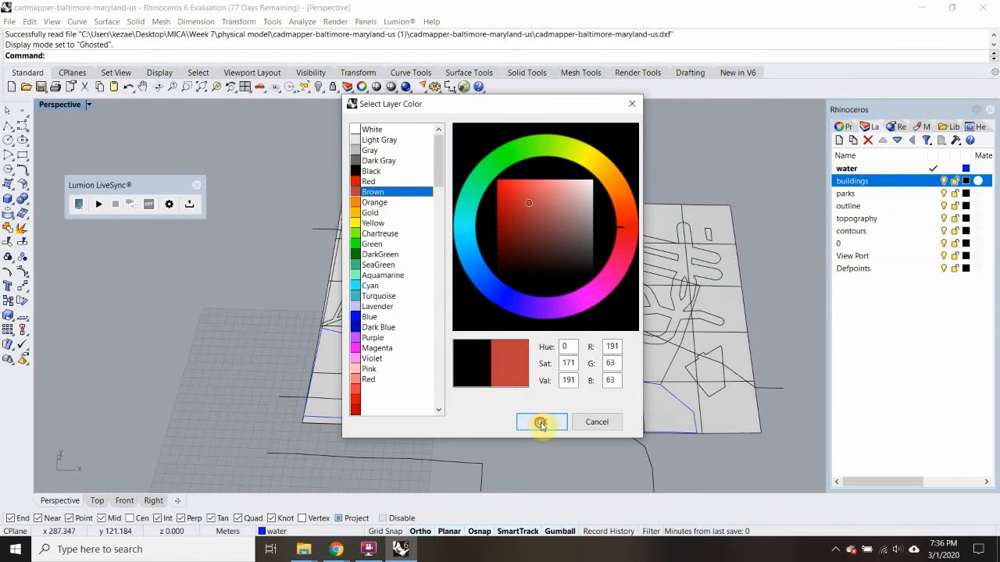
{"action": "left_click", "coordinate": [540, 423]}
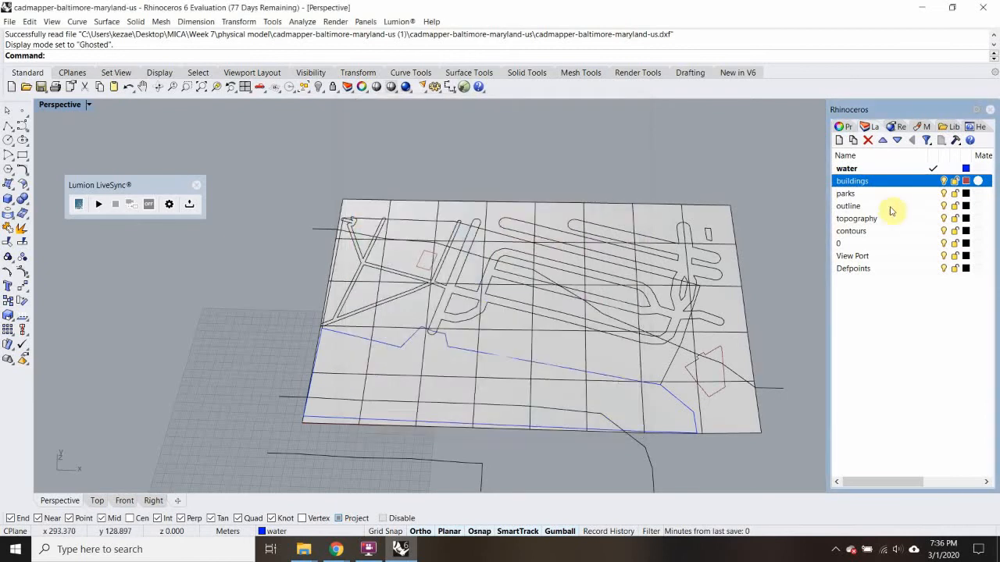
Set the parks layer's color to Green
{"action": "left_click", "coordinate": [965, 193]}
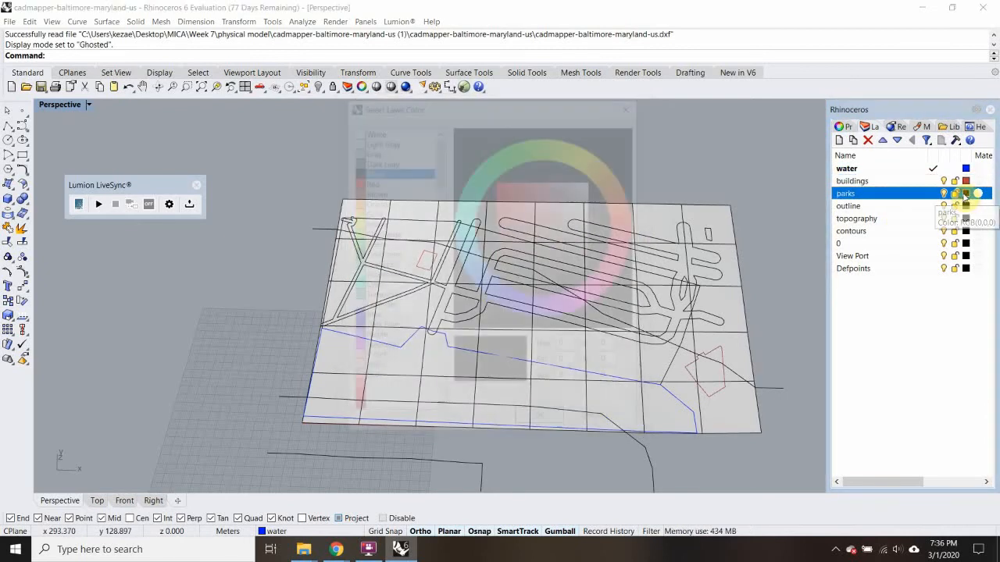
{"action": "left_click", "coordinate": [373, 244]}
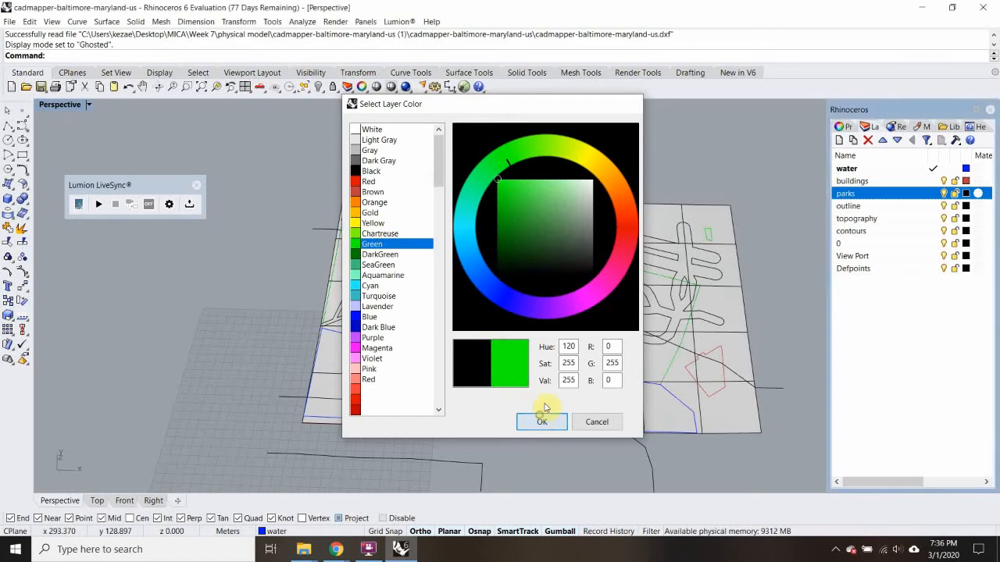
{"action": "left_click", "coordinate": [542, 422]}
Turn the outline and topography layers off and back on to identify which geometry each one holds
{"action": "right_click_drag", "start_coordinate": [536, 324], "coordinate": [540, 357]}
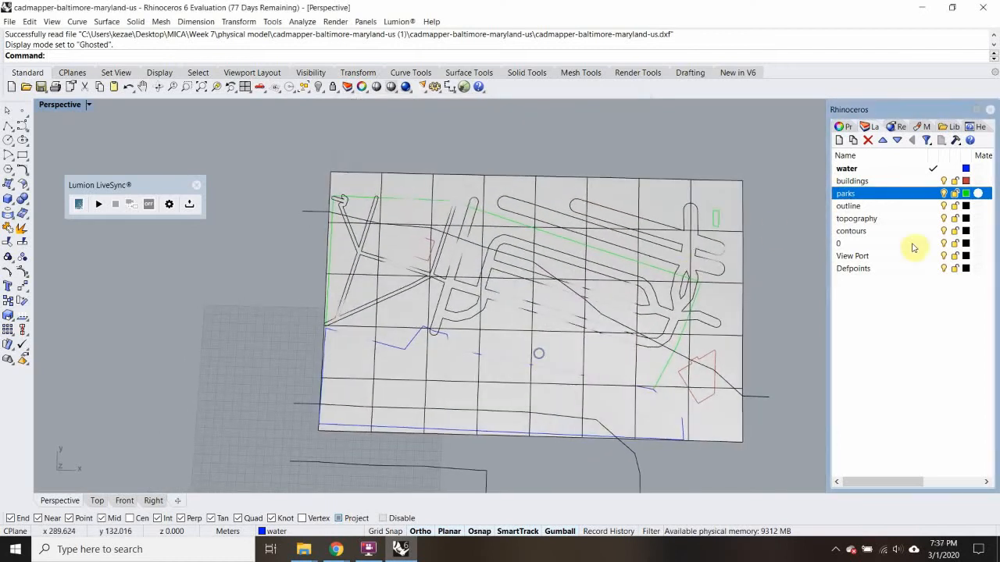
{"action": "left_click", "coordinate": [945, 206]}
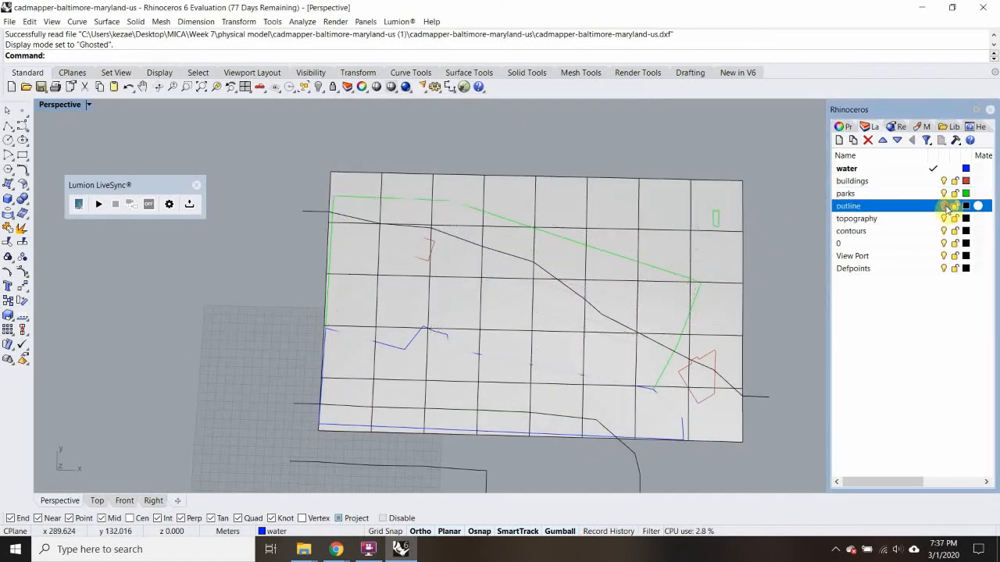
{"action": "left_click", "coordinate": [944, 206]}
{"action": "left_click", "coordinate": [943, 219]}
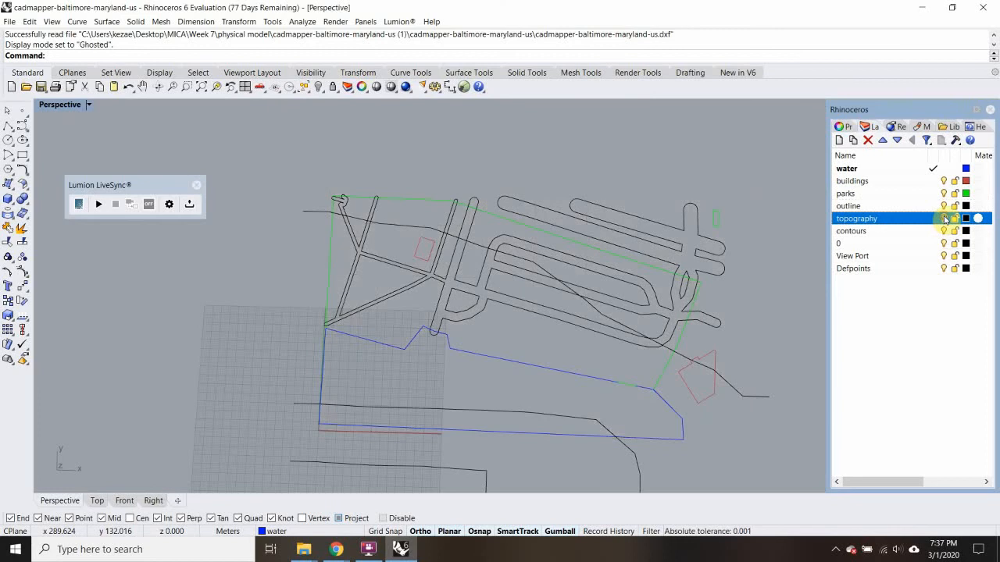
{"action": "left_click", "coordinate": [945, 219]}
Set the topography layer's color to a muted tan, RGB 172, 159, 121
{"action": "left_click", "coordinate": [965, 219]}
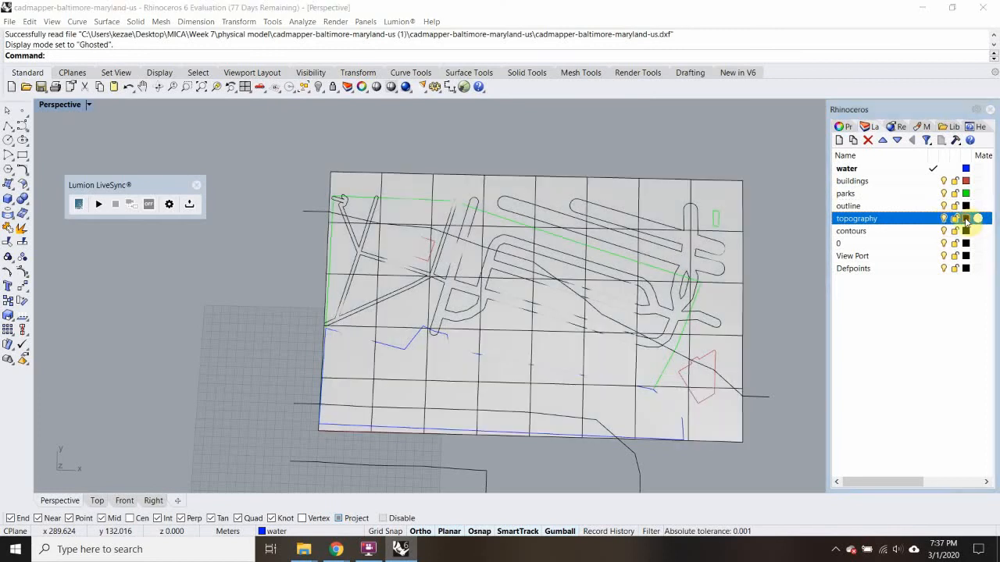
{"action": "left_click", "coordinate": [374, 214]}
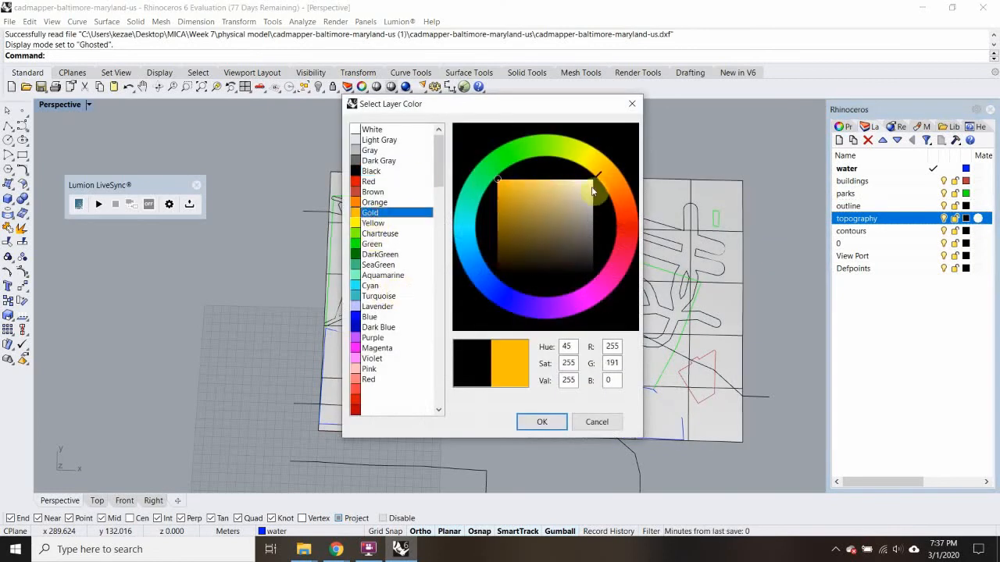
{"action": "left_click_drag", "start_coordinate": [586, 202], "coordinate": [565, 210]}
{"action": "left_click", "coordinate": [541, 422]}
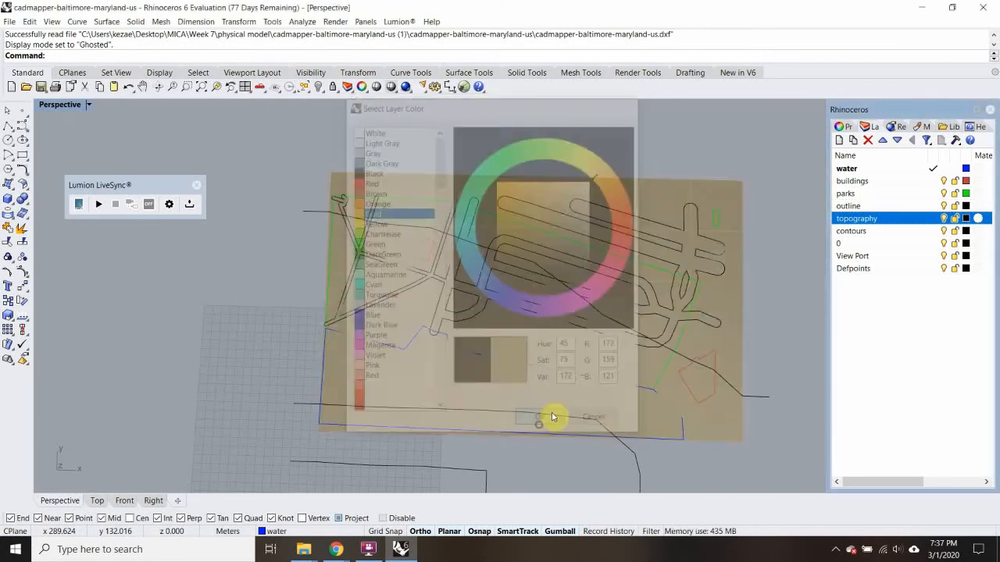
{"action": "right_click_drag", "start_coordinate": [607, 375], "coordinate": [647, 304]}
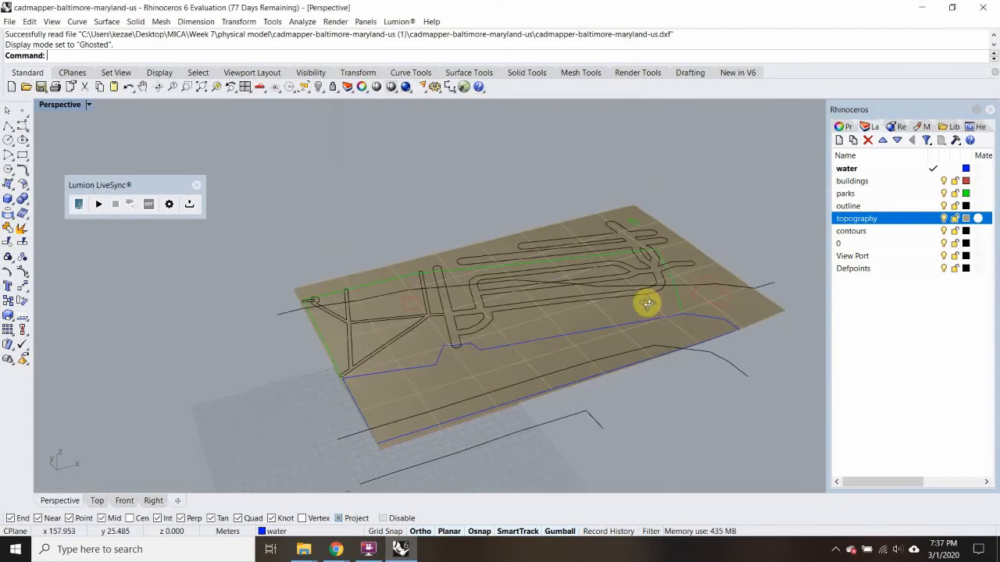
Set the contours layer's color to magenta and turn the layer off
{"action": "left_click", "coordinate": [965, 231]}
{"action": "left_click", "coordinate": [966, 231]}
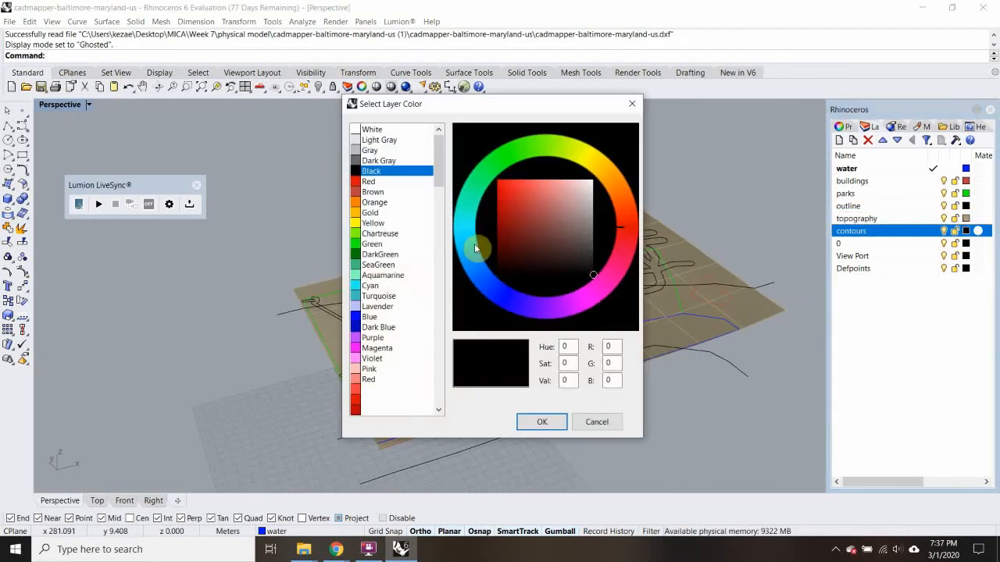
{"action": "left_click", "coordinate": [598, 296]}
{"action": "left_click", "coordinate": [545, 420]}
{"action": "right_click_drag", "start_coordinate": [680, 272], "coordinate": [631, 283]}
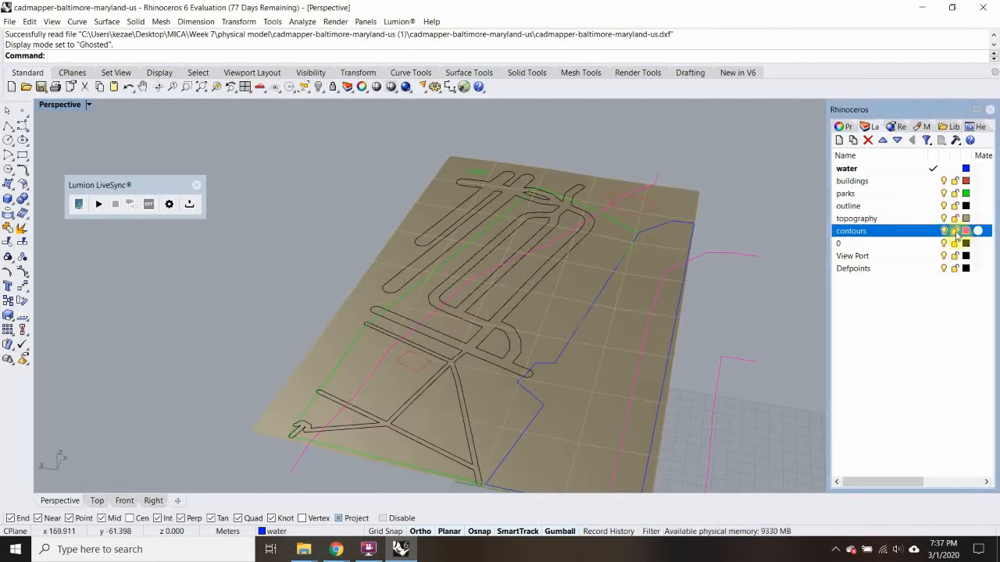
{"action": "right_click_drag", "start_coordinate": [500, 263], "coordinate": [685, 242]}
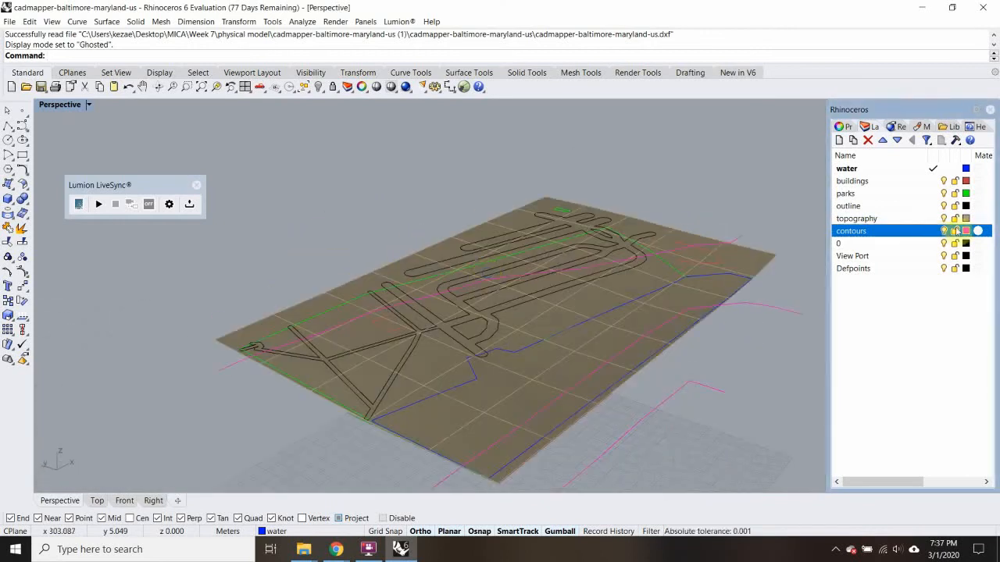
{"action": "left_click", "coordinate": [945, 232]}
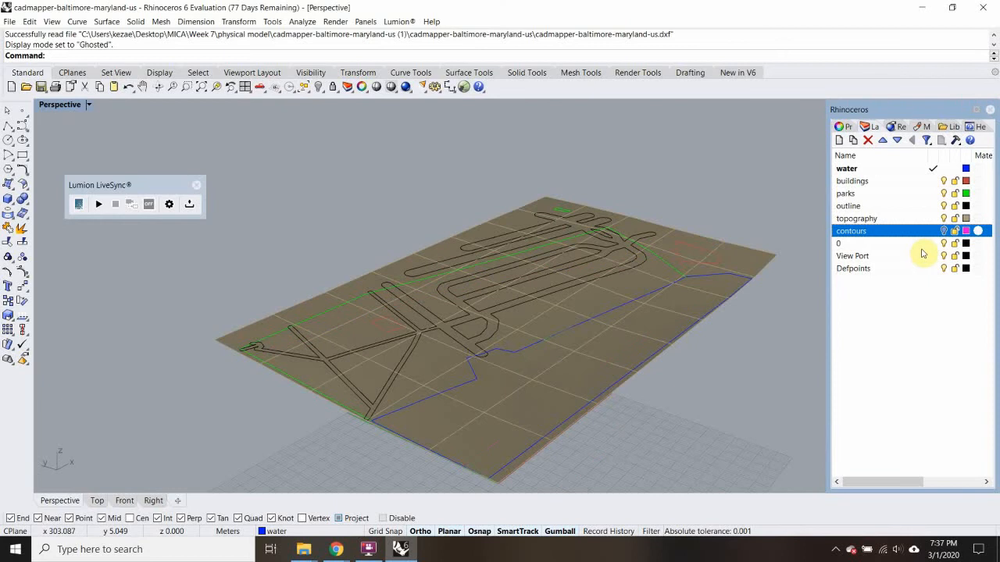
{"action": "right_click_drag", "start_coordinate": [732, 217], "coordinate": [618, 284]}
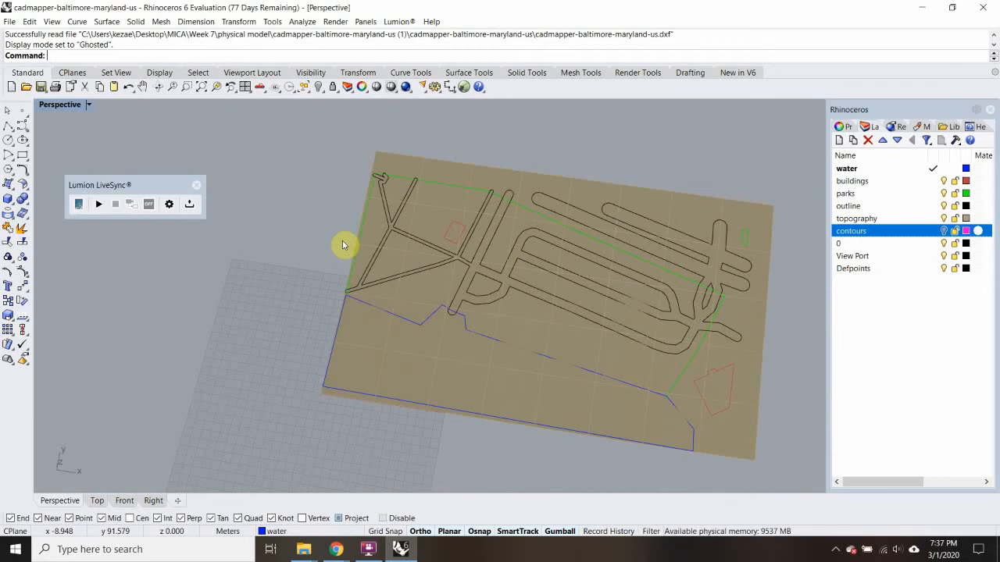
Switch to the four-viewport layout and measure the width of the path below the small building in the Top view
{"action": "double_click", "coordinate": [51, 106]}
{"action": "scroll", "coordinate": [266, 170], "scroll_direction": "up", "scroll_amount": 3}
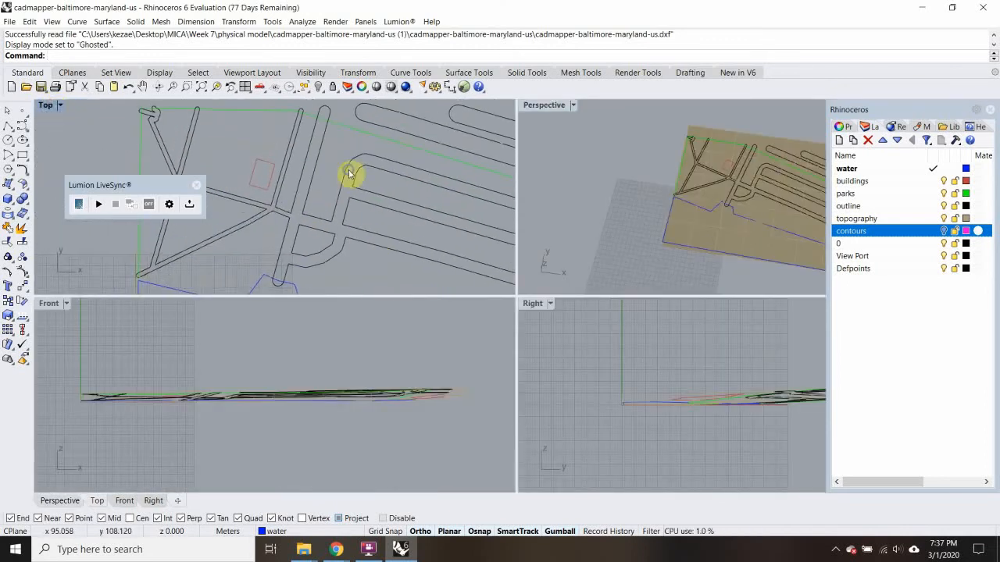
{"action": "scroll", "coordinate": [349, 173], "scroll_direction": "up", "scroll_amount": 5}
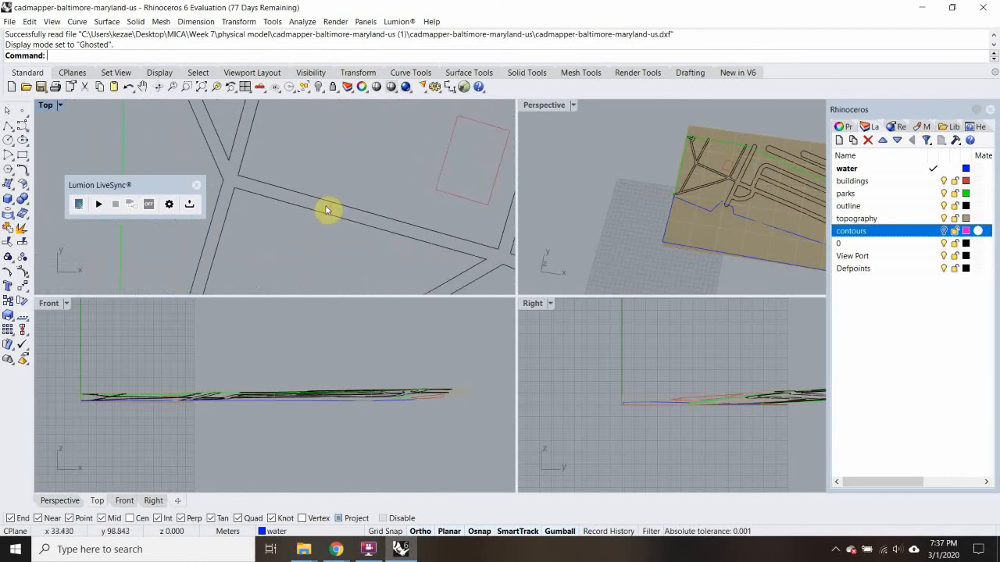
{"action": "right_click", "coordinate": [329, 210]}
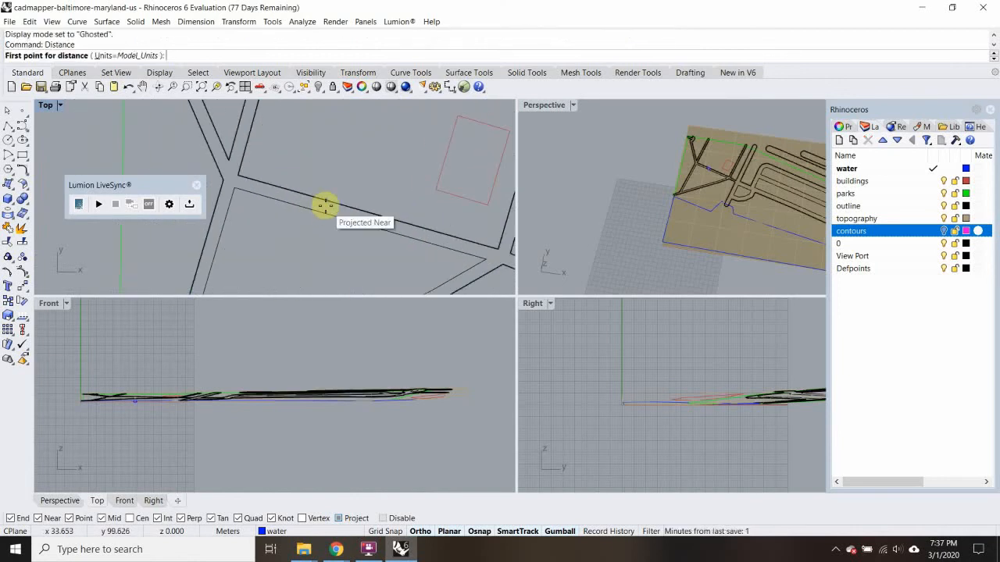
{"action": "left_click", "coordinate": [325, 206]}
{"action": "left_click", "coordinate": [319, 217]}
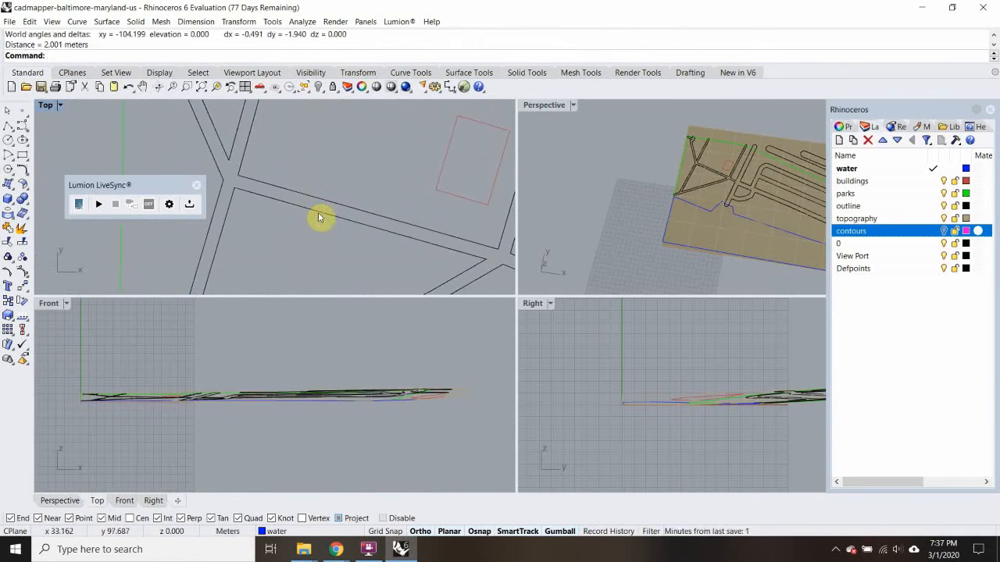
{"action": "scroll", "coordinate": [320, 217], "scroll_direction": "down", "scroll_amount": 8}
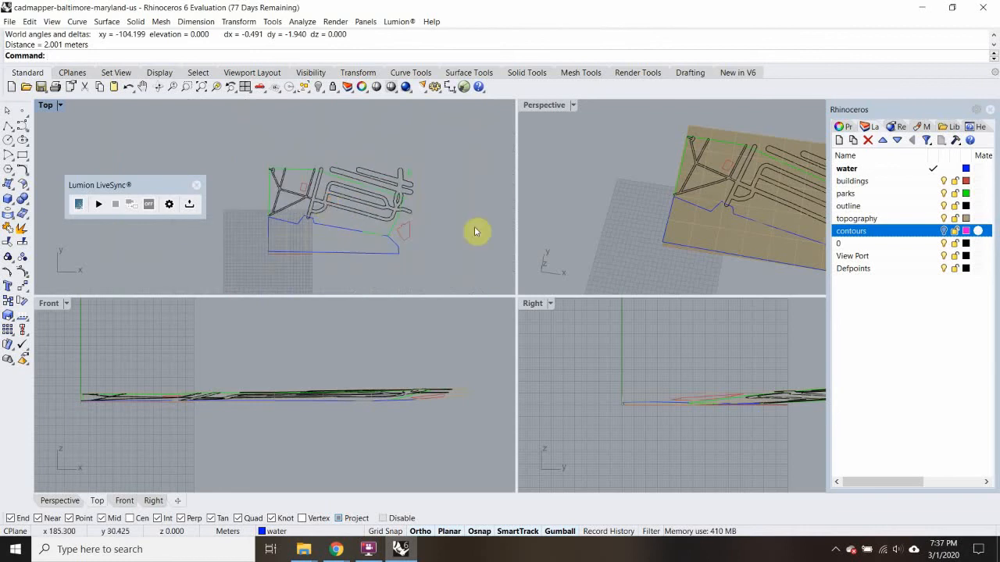
{"action": "scroll", "coordinate": [472, 159], "scroll_direction": "down", "scroll_amount": 2}
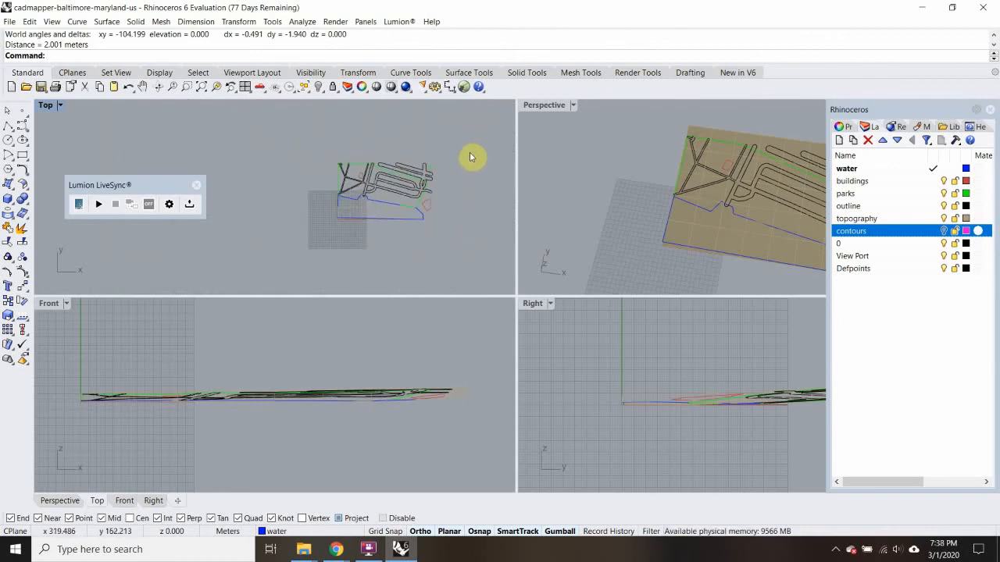
Change the model units to Feet with Feet & Inches display at 1/16" precision, scaling the model to match
{"action": "type", "text": "units"}
{"action": "key", "text": "Return"}
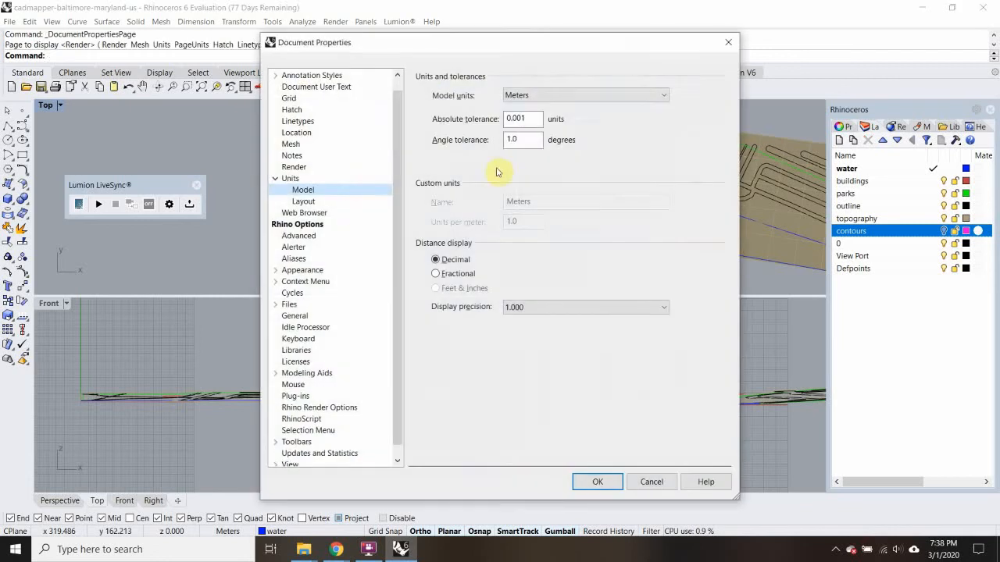
{"action": "left_click", "coordinate": [570, 95]}
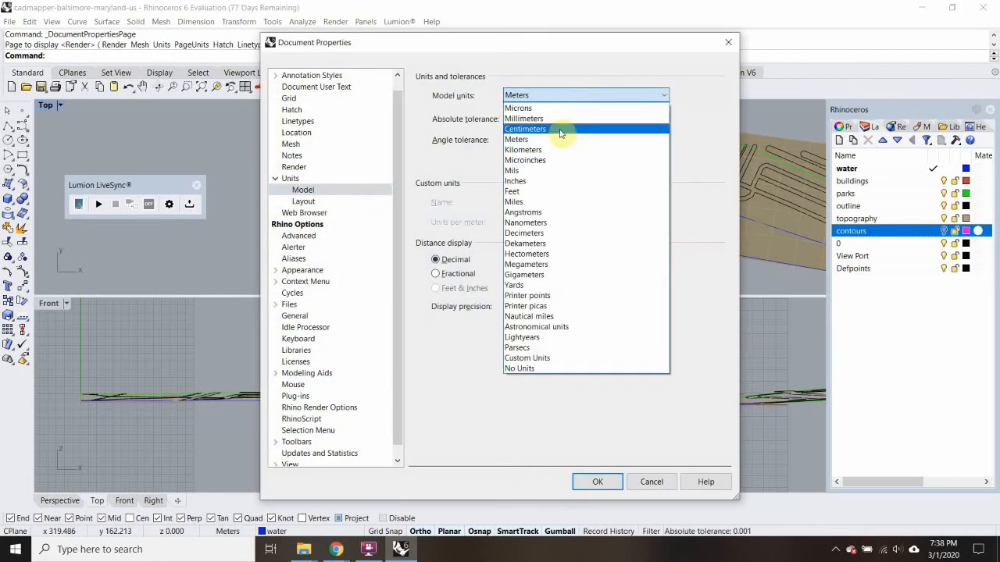
{"action": "left_click", "coordinate": [529, 192]}
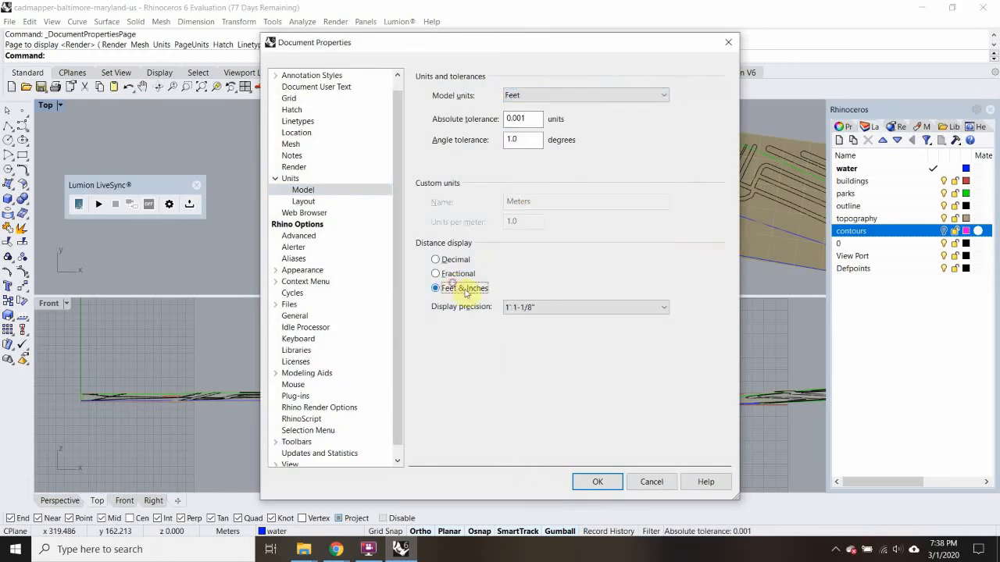
{"action": "left_click", "coordinate": [588, 307]}
{"action": "left_click", "coordinate": [547, 363]}
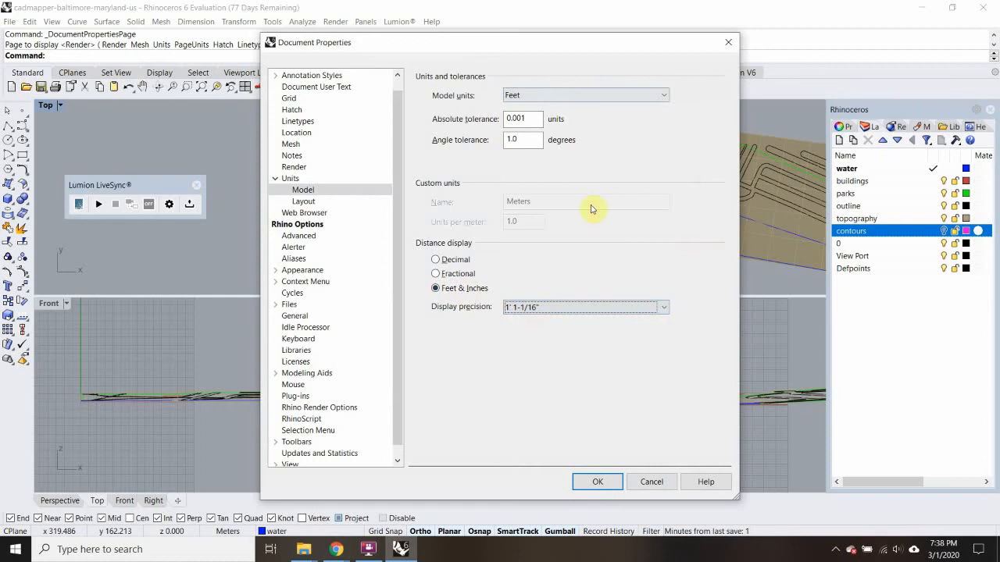
{"action": "left_click", "coordinate": [597, 483]}
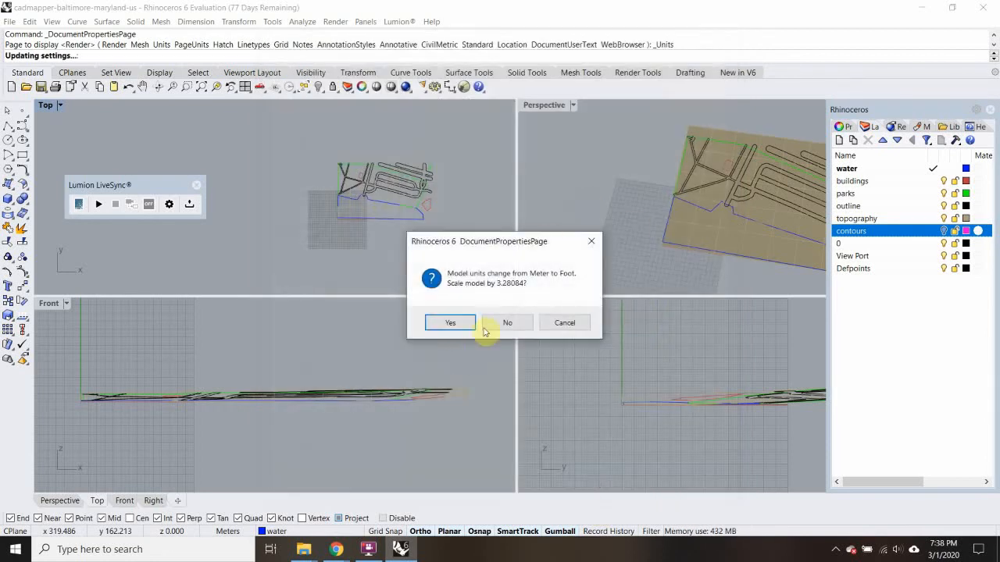
{"action": "left_click", "coordinate": [456, 323]}
Measure the same path's width again in the Top view using the feet-and-inches units
{"action": "scroll", "coordinate": [359, 257], "scroll_direction": "down", "scroll_amount": 3}
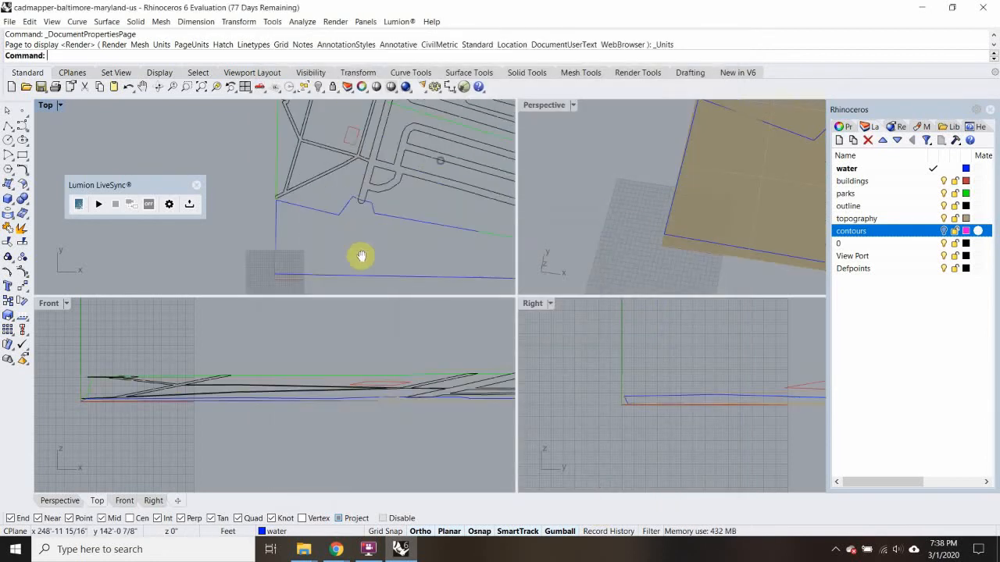
{"action": "scroll", "coordinate": [297, 154], "scroll_direction": "up", "scroll_amount": 5}
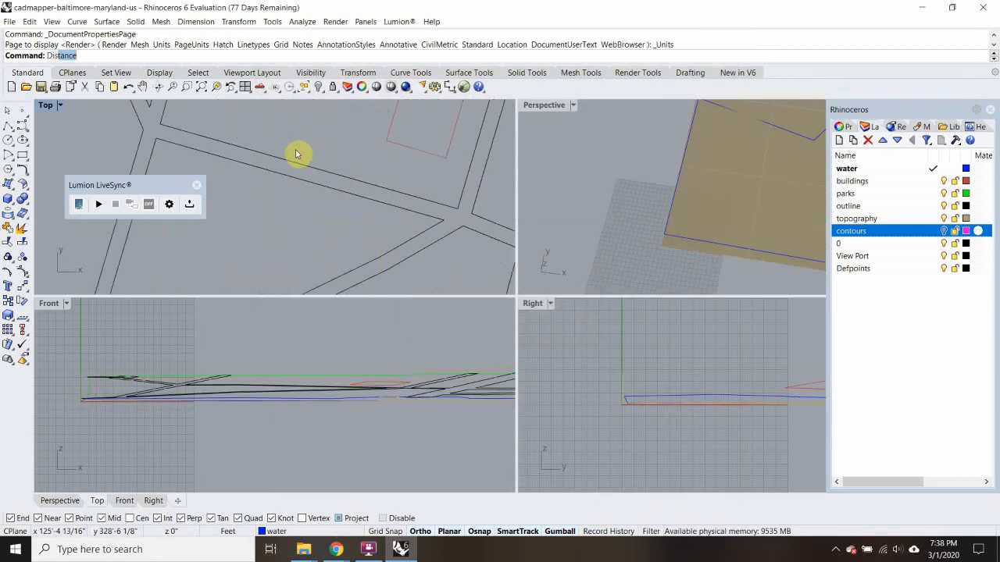
{"action": "type", "text": "Di"}
{"action": "key", "text": "Return"}
{"action": "left_click", "coordinate": [295, 154]}
{"action": "left_click", "coordinate": [287, 178]}
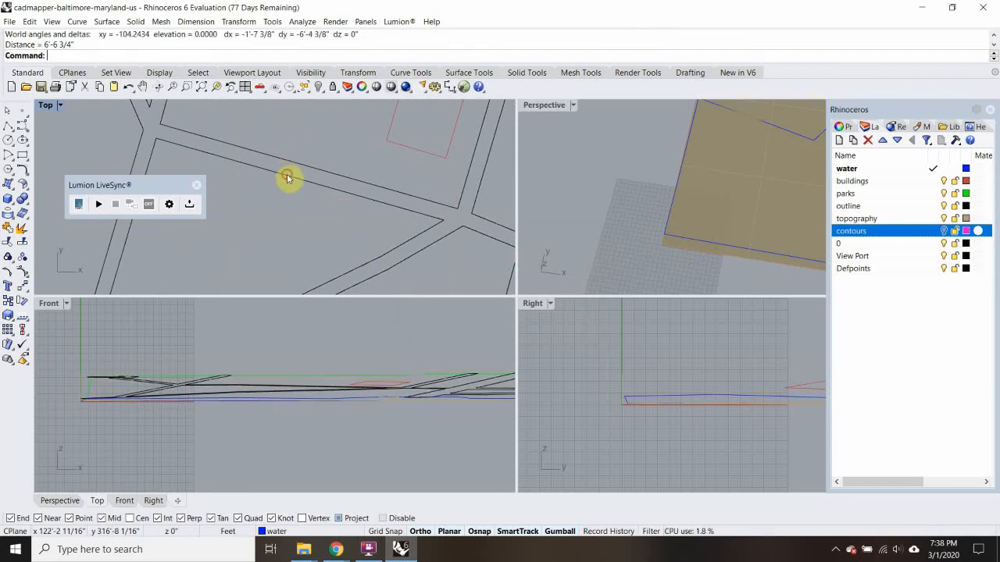
{"action": "scroll", "coordinate": [286, 178], "scroll_direction": "down", "scroll_amount": 6}
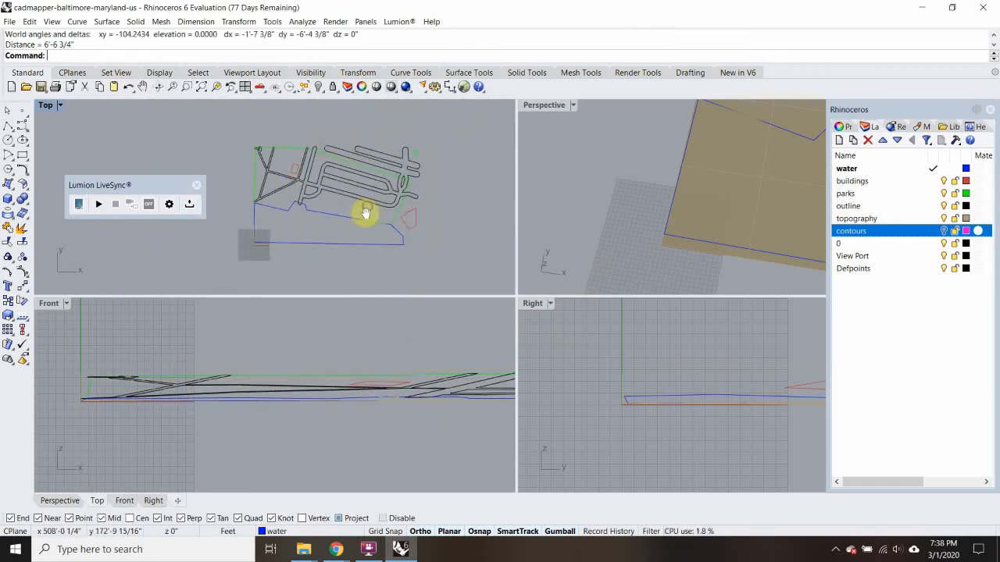
{"action": "right_click_drag", "start_coordinate": [365, 213], "coordinate": [321, 211]}
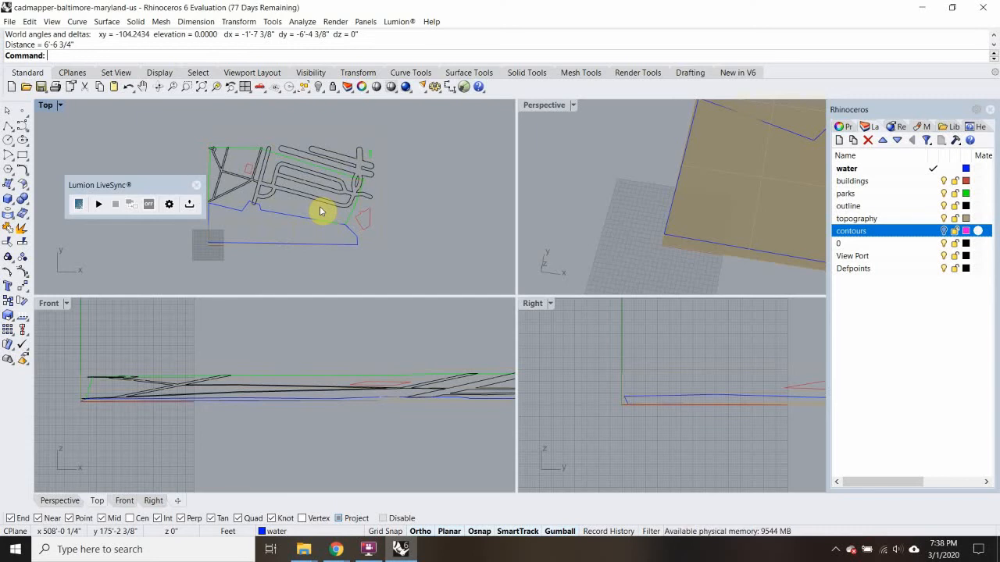
Move the Lumion LiveSync toolbar out of the Top viewport to clear the drawing area
{"action": "left_click_drag", "start_coordinate": [172, 180], "coordinate": [693, 7]}
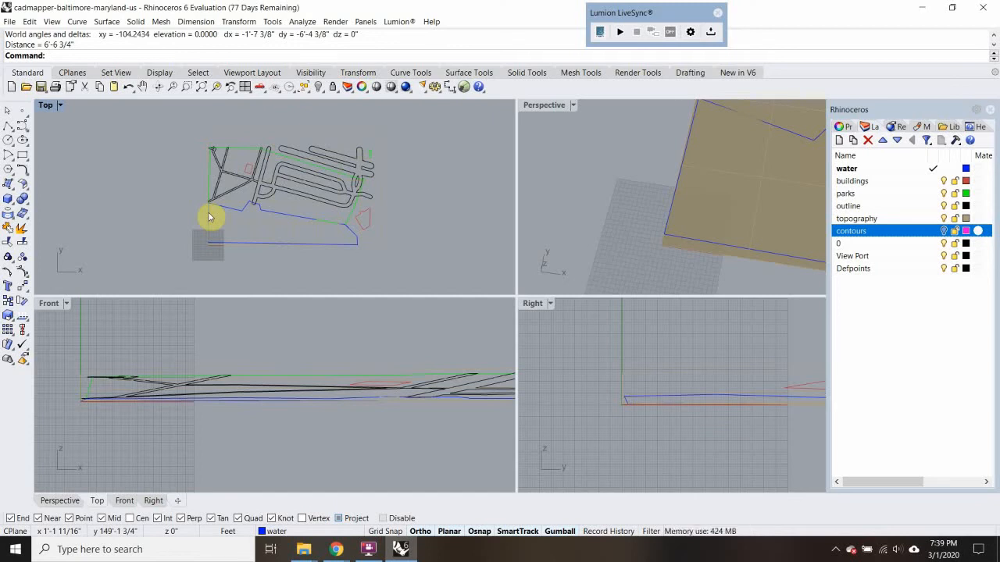
{"action": "left_click_drag", "start_coordinate": [425, 121], "coordinate": [451, 245]}
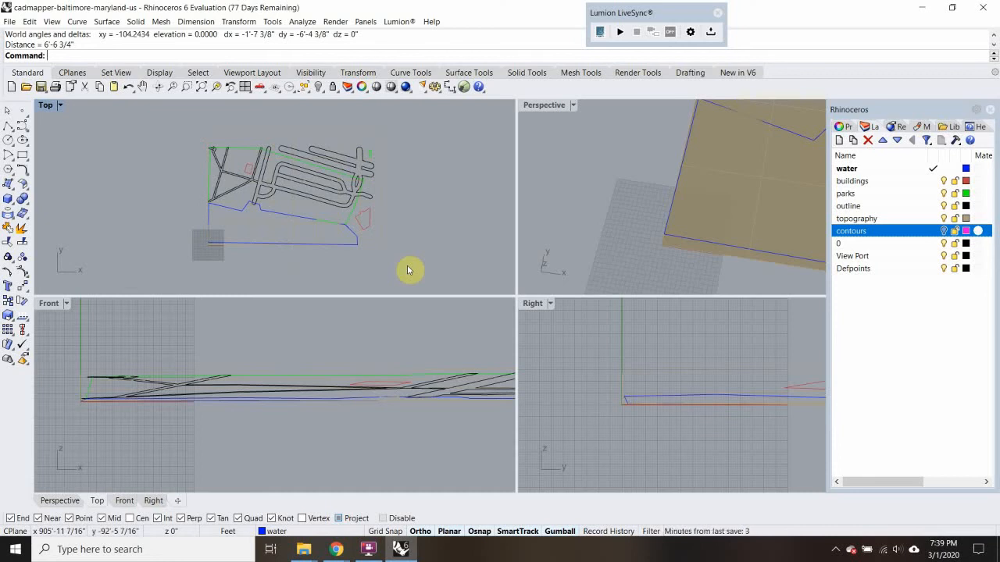
Select all the visible site geometry in the Top view and scale it by 1/12 from its lower-left corner
{"action": "left_click_drag", "start_coordinate": [417, 133], "coordinate": [109, 271]}
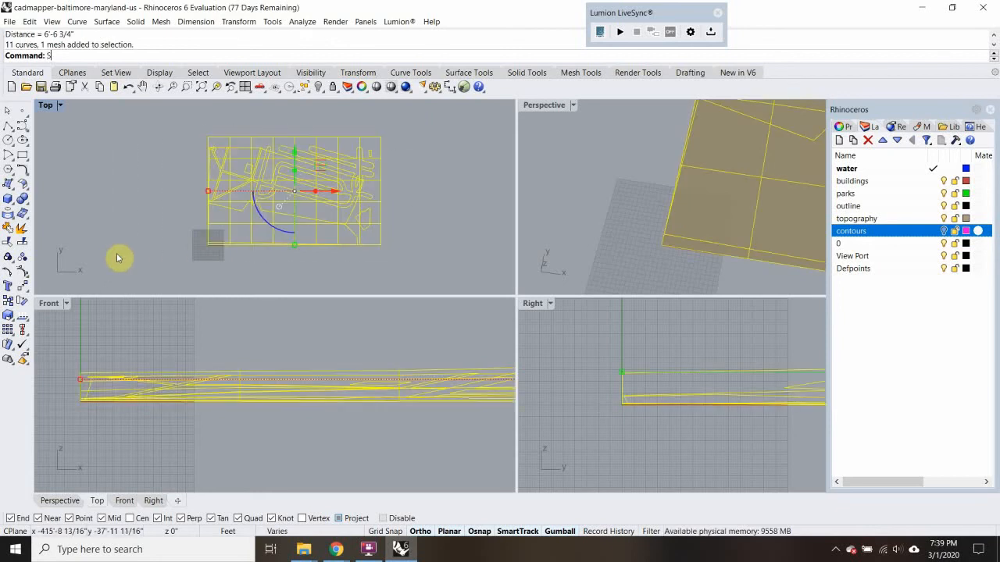
{"action": "type", "text": "cale"}
{"action": "key", "text": "Return"}
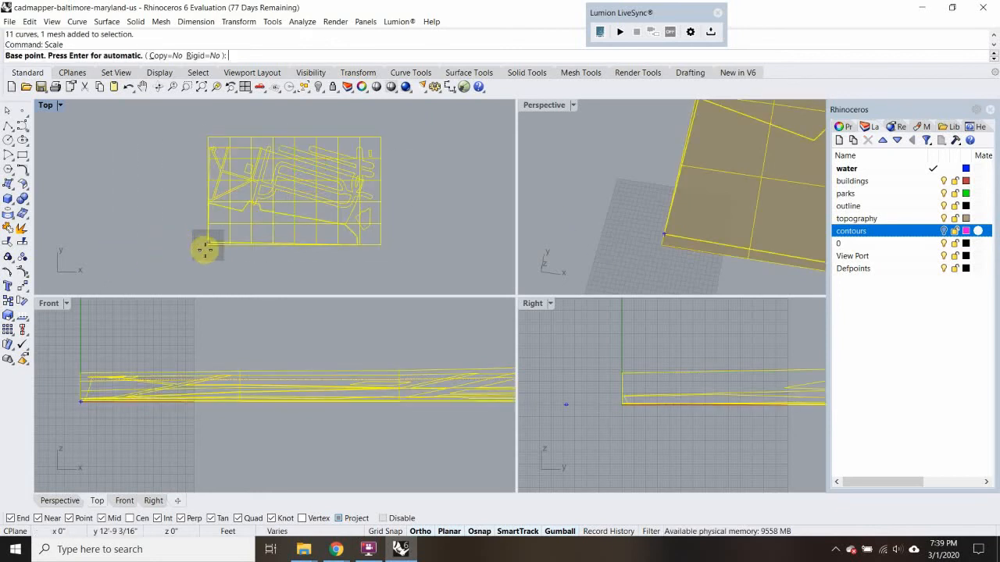
{"action": "scroll", "coordinate": [199, 250], "scroll_direction": "up", "scroll_amount": 5}
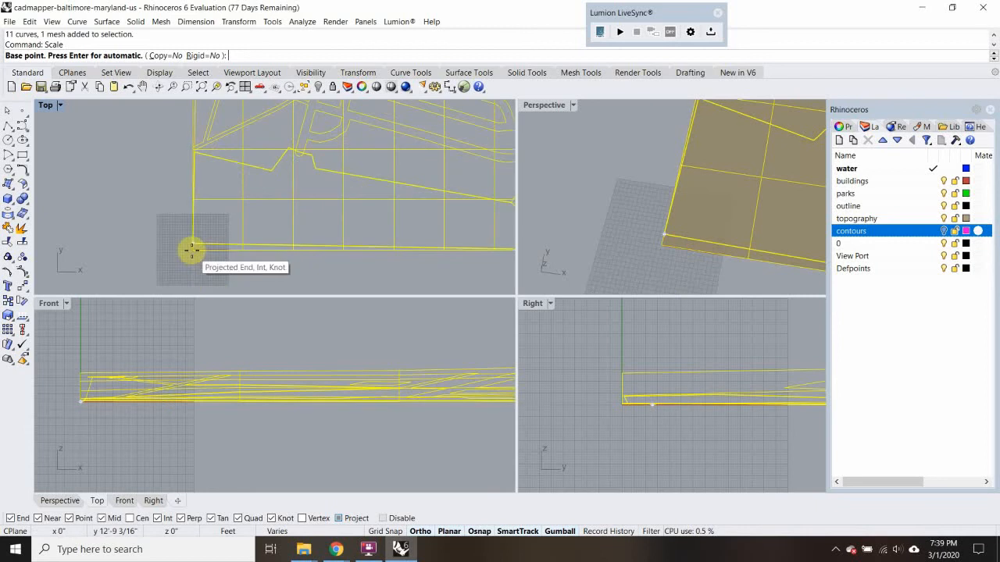
{"action": "scroll", "coordinate": [192, 250], "scroll_direction": "up", "scroll_amount": 3}
{"action": "left_click", "coordinate": [203, 248]}
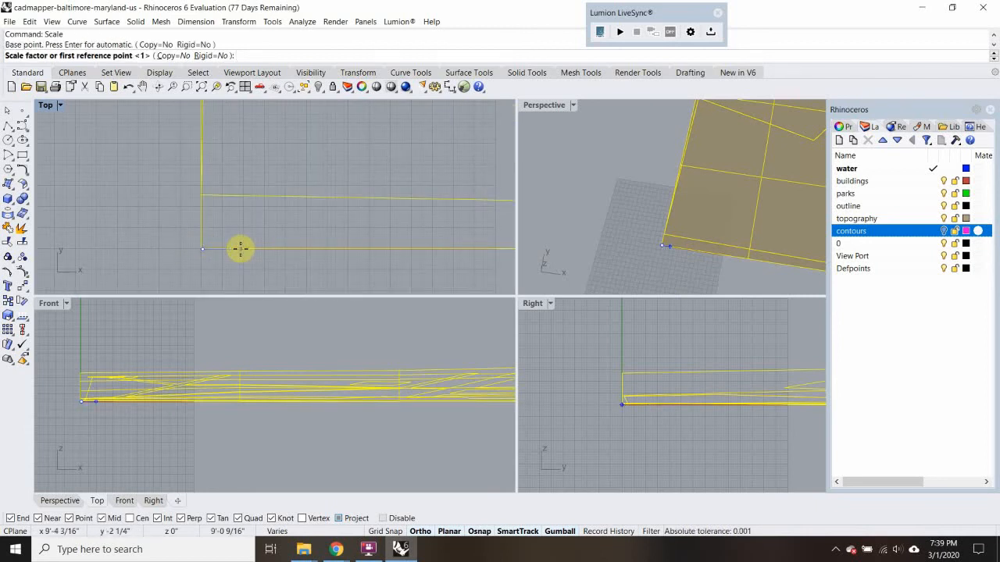
{"action": "right_click", "coordinate": [241, 250]}
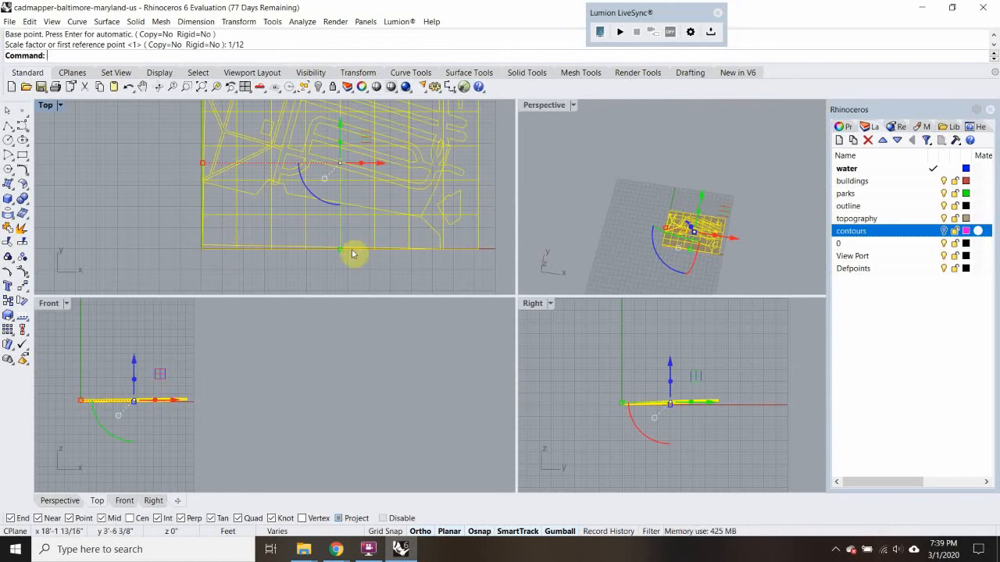
{"action": "scroll", "coordinate": [364, 209], "scroll_direction": "down", "scroll_amount": 4}
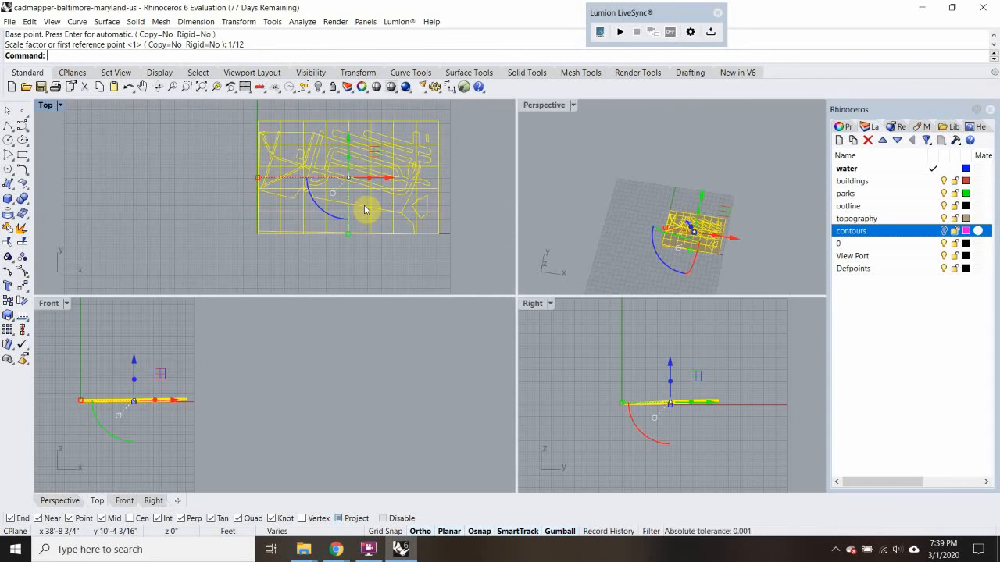
Scale the selected site geometry by 1/32 from its lower-left corner in the Top view
{"action": "key", "text": "Return"}
{"action": "scroll", "coordinate": [357, 204], "scroll_direction": "up", "scroll_amount": 5}
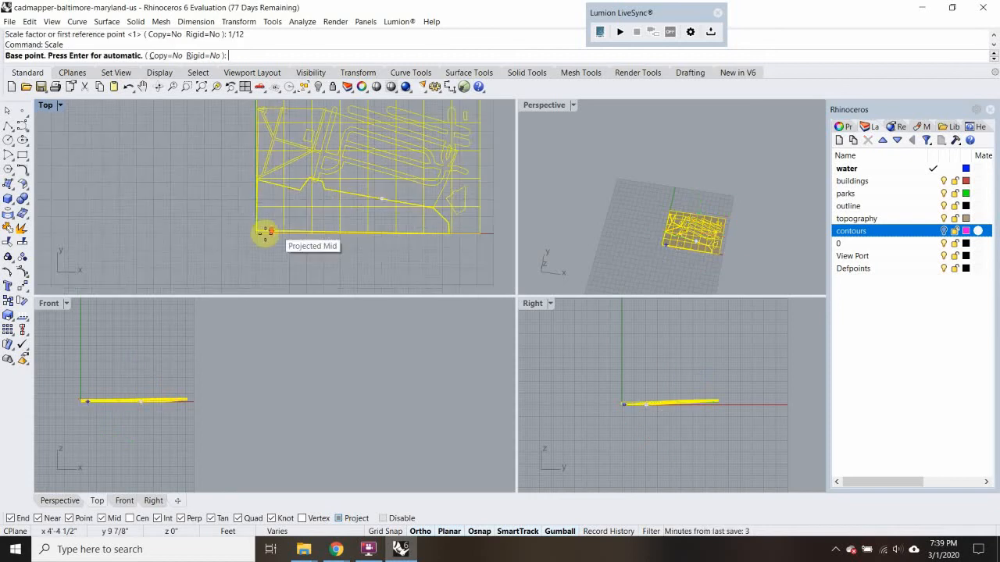
{"action": "scroll", "coordinate": [250, 238], "scroll_direction": "up", "scroll_amount": 1}
{"action": "left_click", "coordinate": [248, 238]}
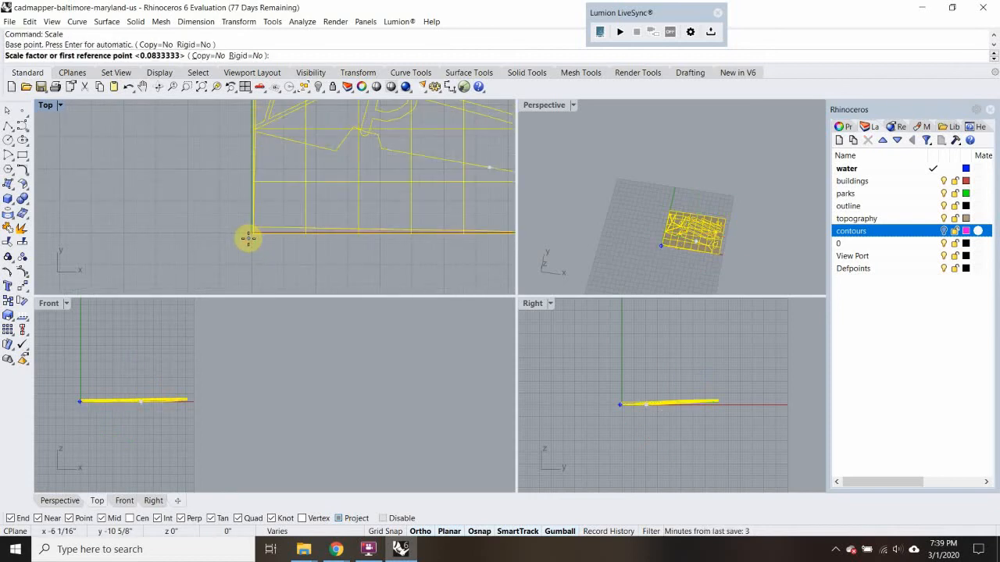
{"action": "type", "text": "1/32"}
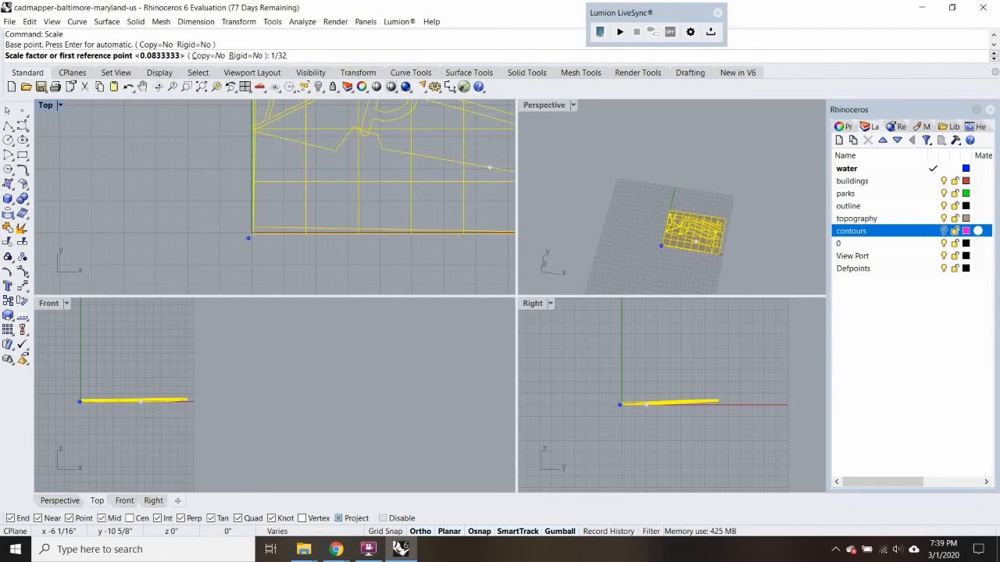
{"action": "key", "text": "Return"}
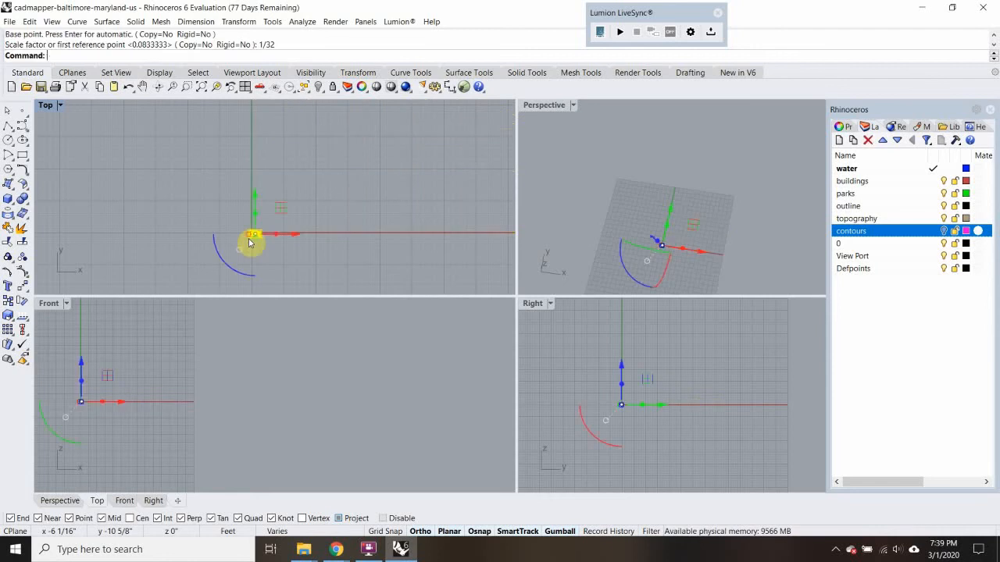
{"action": "scroll", "coordinate": [258, 234], "scroll_direction": "up", "scroll_amount": 3}
{"action": "scroll", "coordinate": [260, 233], "scroll_direction": "up", "scroll_amount": 4}
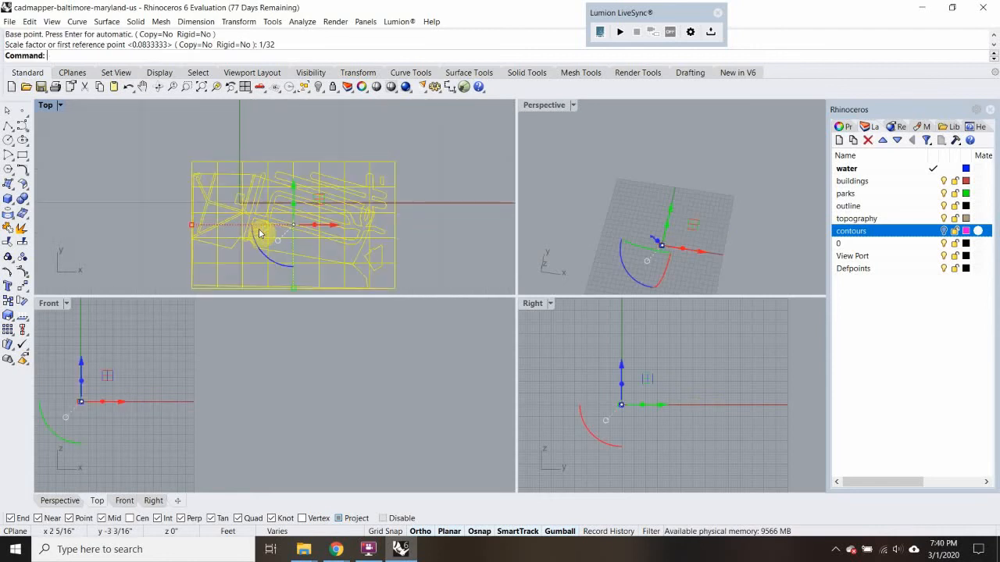
Move the scaled site geometry about 1'-2" along positive X and 1' along positive Y, clear of the origin axes
{"action": "scroll", "coordinate": [260, 233], "scroll_direction": "down", "scroll_amount": 4}
{"action": "type", "text": "m"}
{"action": "key", "text": "Return"}
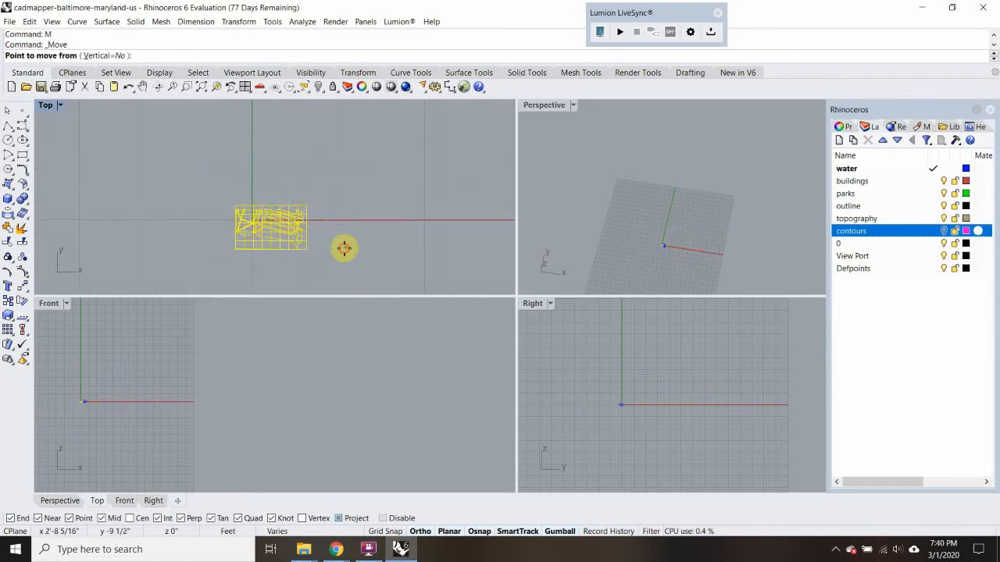
{"action": "left_click", "coordinate": [345, 249]}
{"action": "left_click", "coordinate": [384, 214]}
{"action": "type", "text": "m"}
{"action": "key", "text": "Return"}
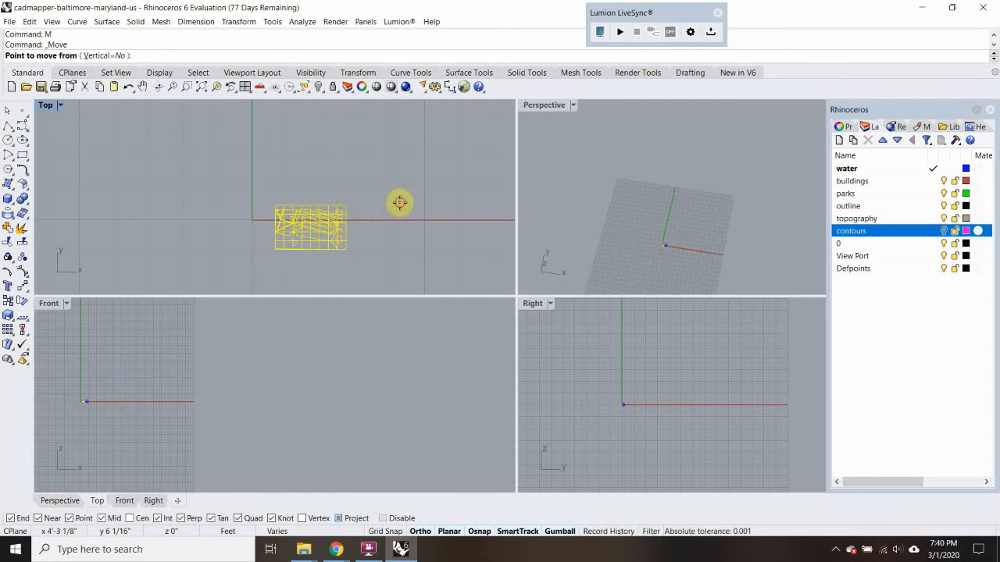
{"action": "left_click", "coordinate": [398, 204]}
{"action": "left_click", "coordinate": [400, 169]}
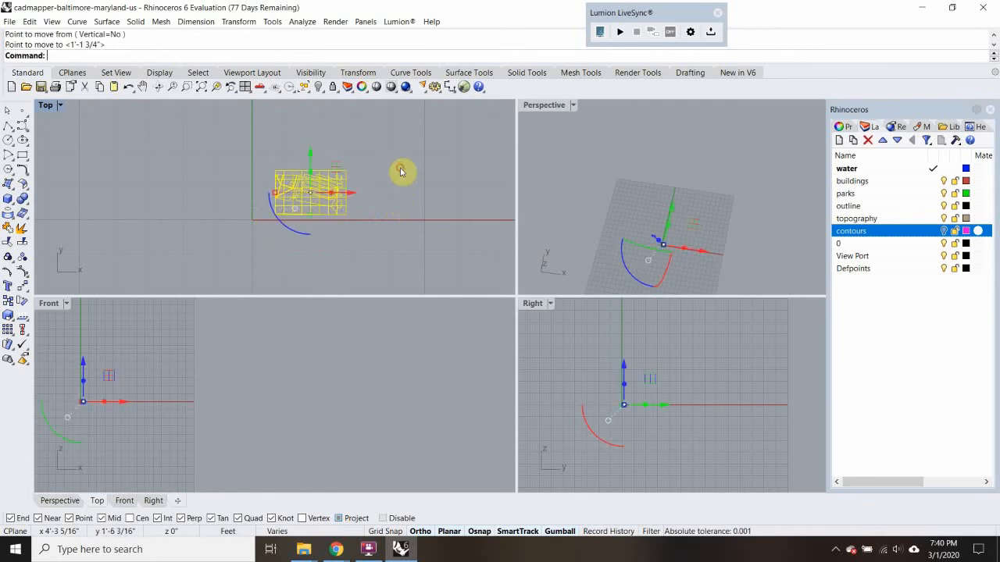
Maximize the Top viewport around the scaled site and deselect all the geometry
{"action": "double_click", "coordinate": [45, 105]}
{"action": "scroll", "coordinate": [524, 290], "scroll_direction": "up", "scroll_amount": 6}
{"action": "right_click_drag", "start_coordinate": [512, 289], "coordinate": [390, 332]}
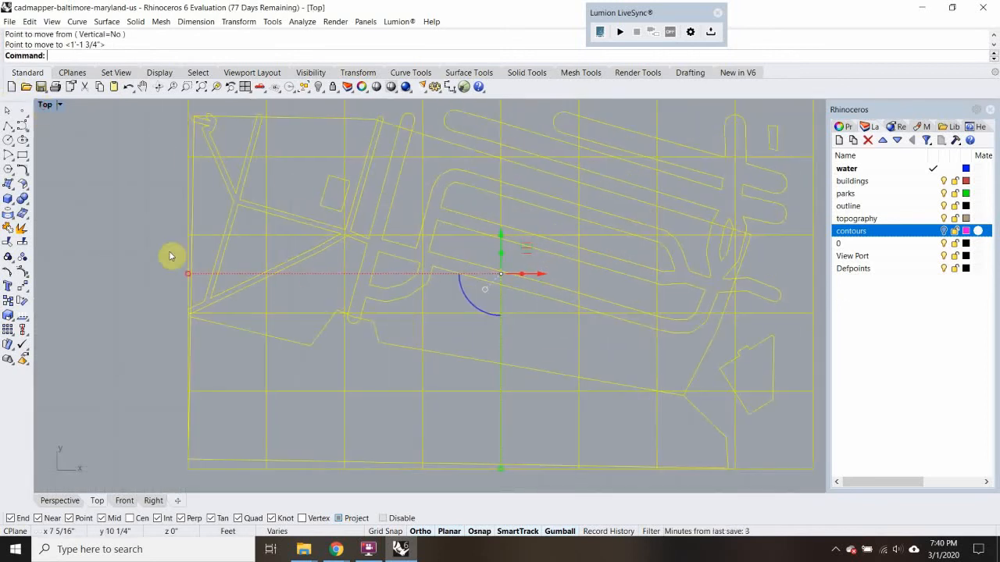
{"action": "left_click", "coordinate": [144, 249]}
{"action": "scroll", "coordinate": [302, 218], "scroll_direction": "up", "scroll_amount": 6}
{"action": "scroll", "coordinate": [303, 217], "scroll_direction": "down", "scroll_amount": 5}
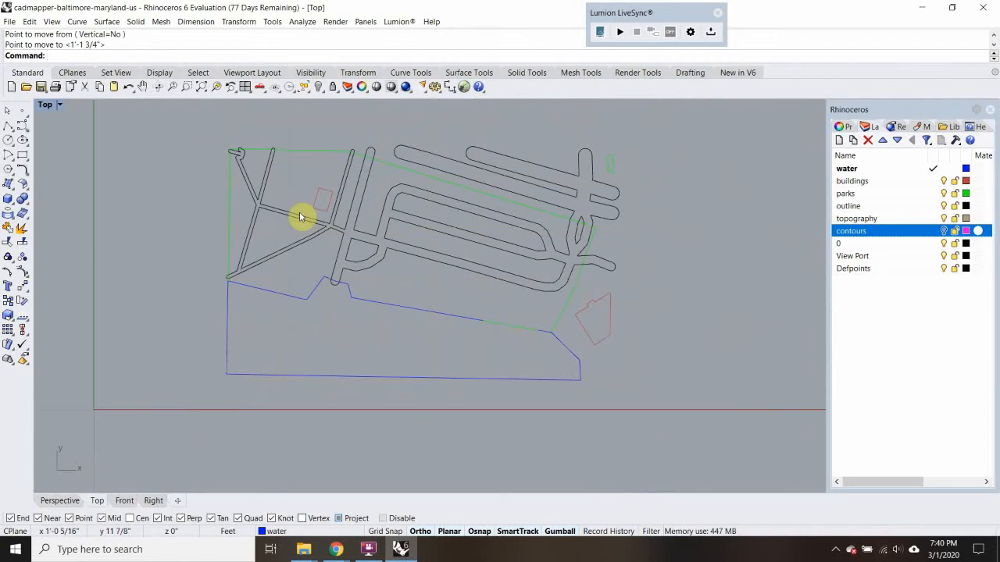
Measure the width of the path just below the small building in the park
{"action": "type", "text": "Distance"}
{"action": "key", "text": "Return"}
{"action": "scroll", "coordinate": [299, 212], "scroll_direction": "up", "scroll_amount": 4}
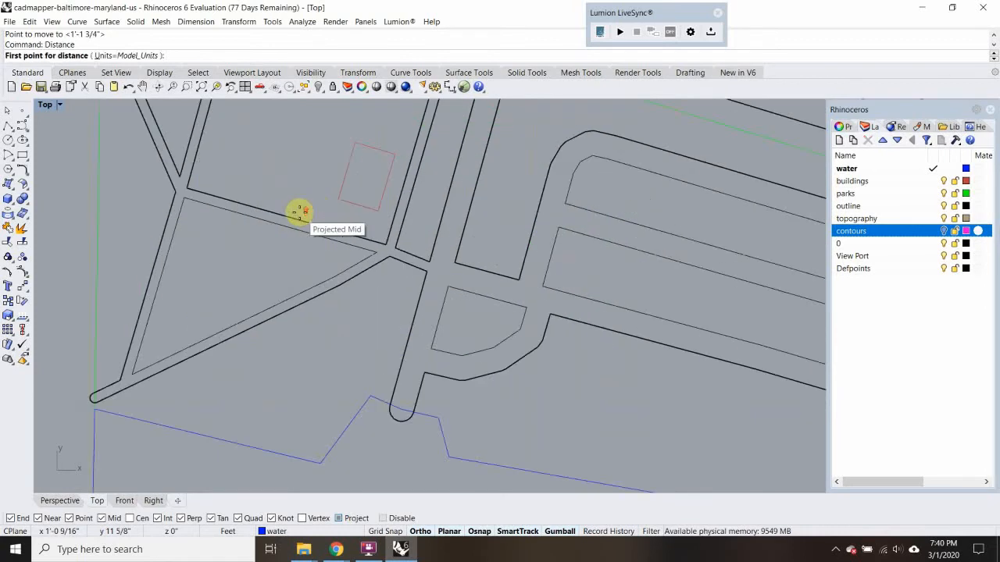
{"action": "scroll", "coordinate": [299, 212], "scroll_direction": "up", "scroll_amount": 4}
{"action": "left_click", "coordinate": [315, 250]}
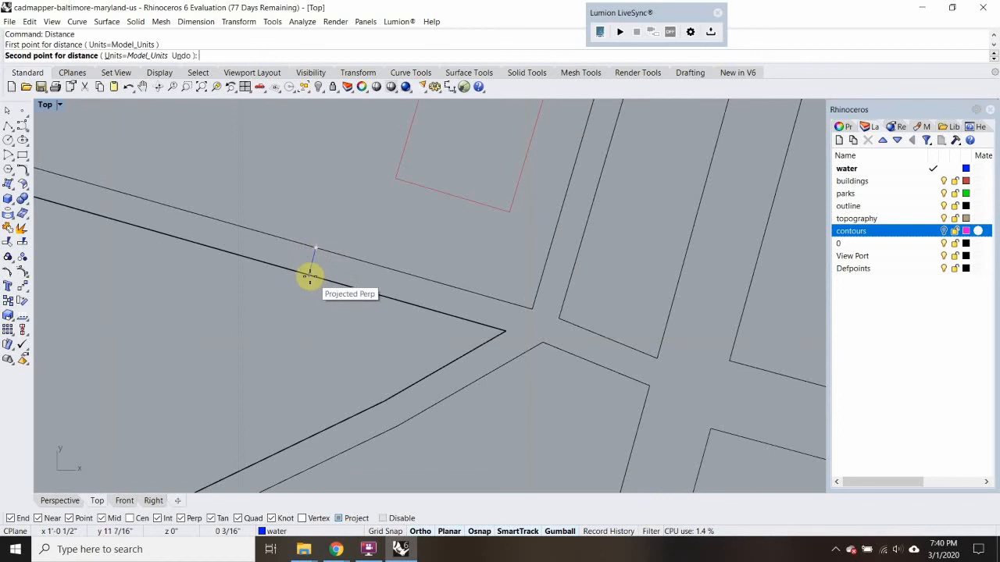
{"action": "left_click", "coordinate": [310, 276]}
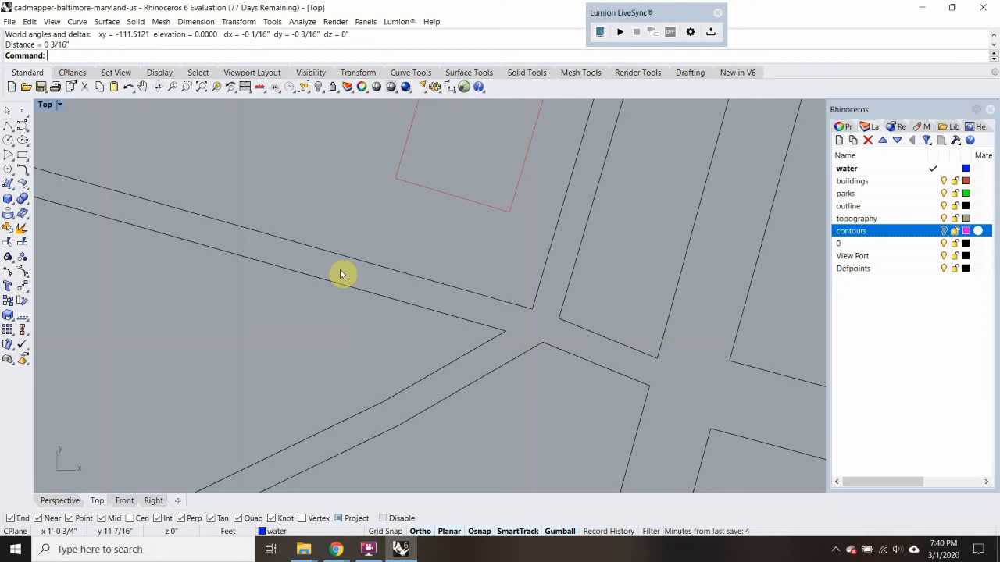
Measure the site's overall vertical extent from its upper-left corner down to the water's lower-left corner
{"action": "scroll", "coordinate": [342, 272], "scroll_direction": "down", "scroll_amount": 8}
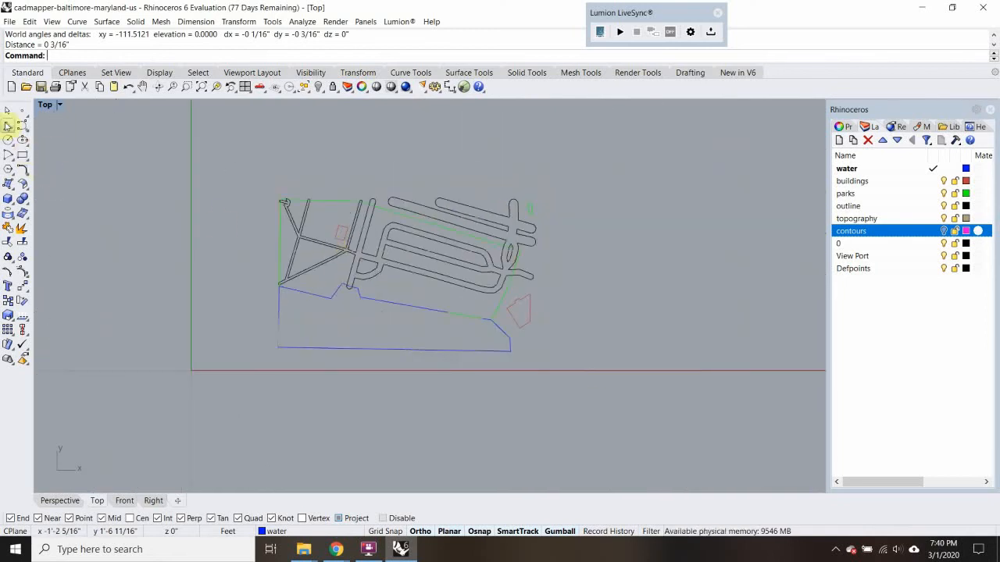
{"action": "type", "text": "di"}
{"action": "key", "text": "Return"}
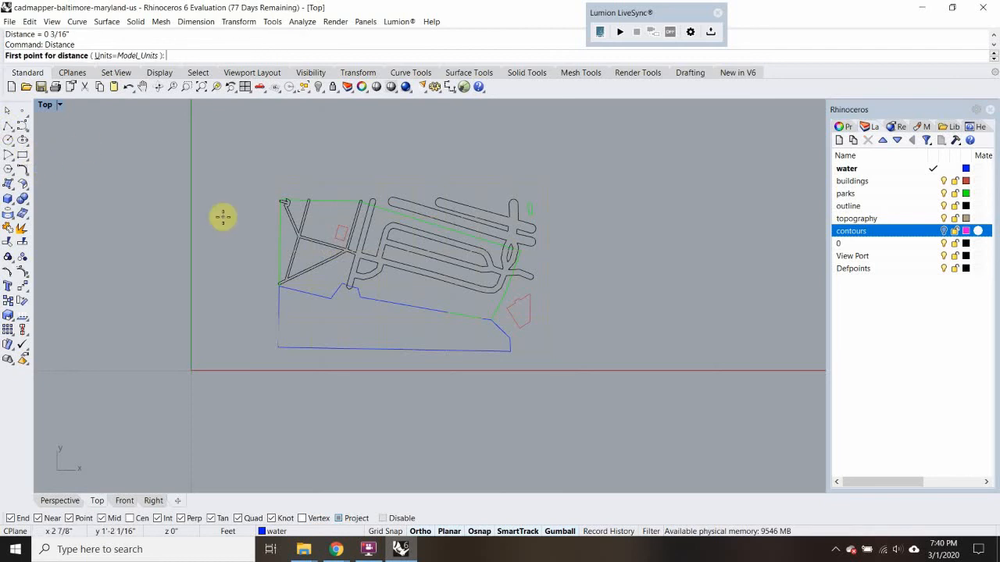
{"action": "left_click", "coordinate": [277, 185]}
{"action": "scroll", "coordinate": [273, 357], "scroll_direction": "up", "scroll_amount": 4}
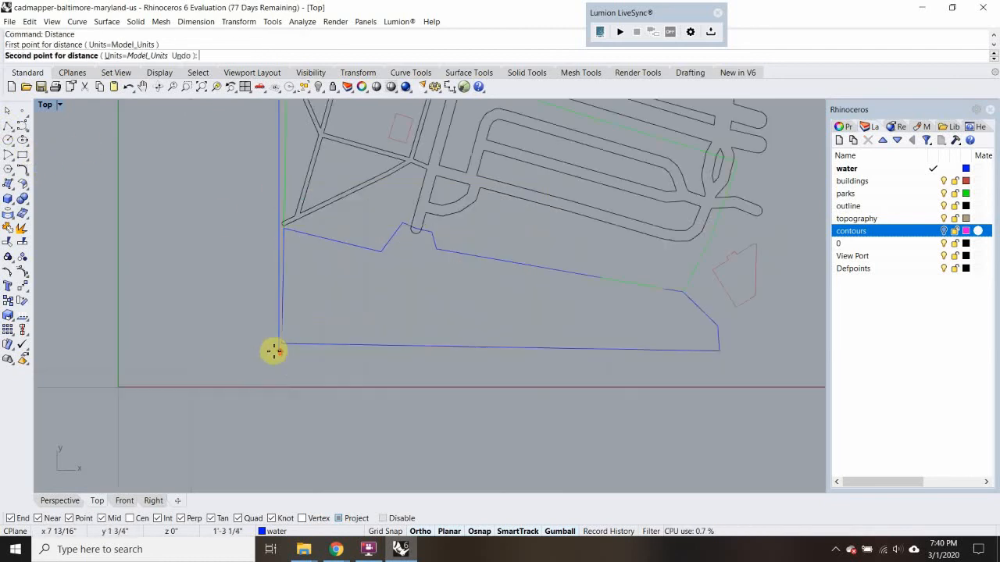
{"action": "left_click", "coordinate": [273, 355]}
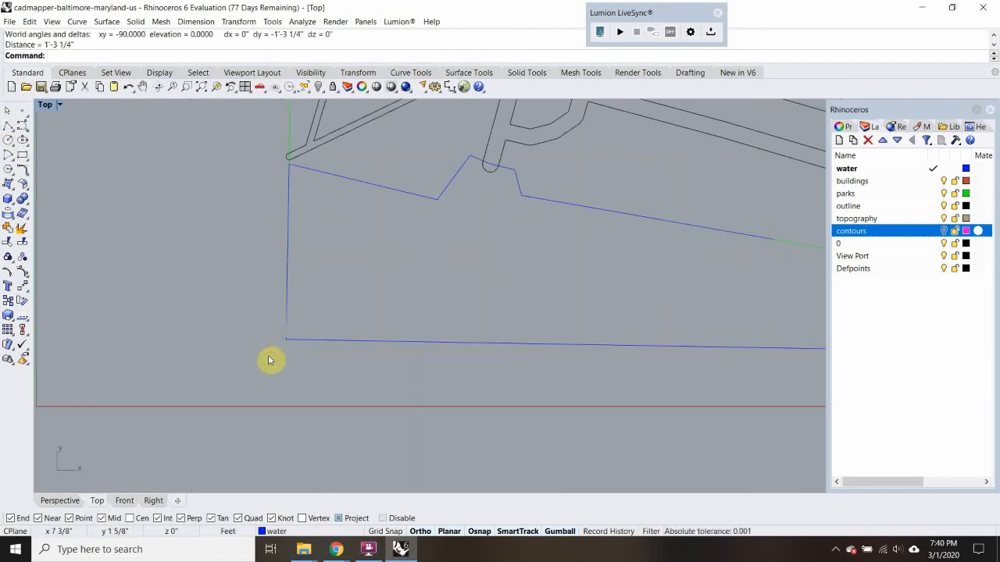
Measure the site's overall horizontal extent along the water's lower edge
{"action": "key", "text": "Return"}
{"action": "left_click", "coordinate": [281, 352]}
{"action": "scroll", "coordinate": [328, 364], "scroll_direction": "down", "scroll_amount": 3}
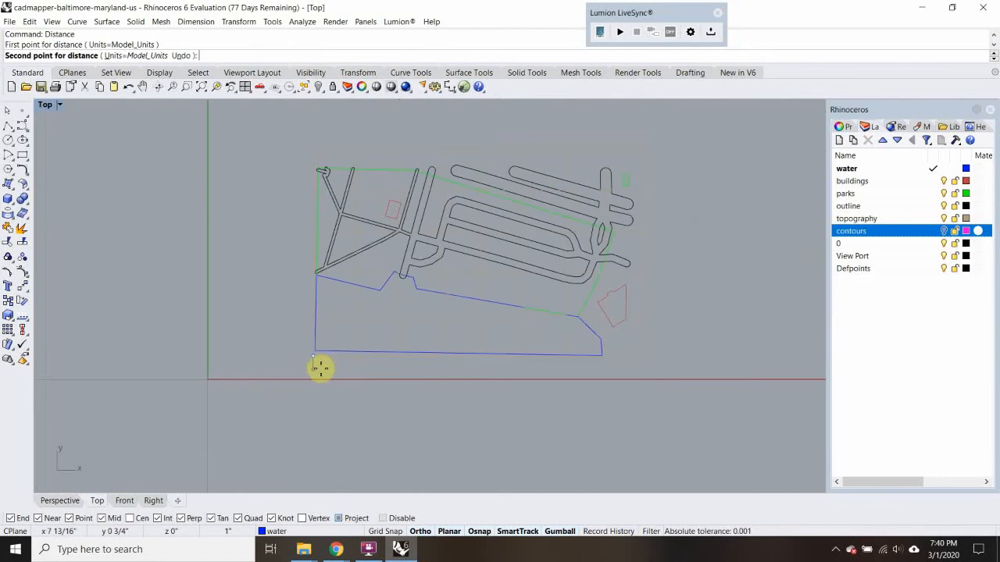
{"action": "scroll", "coordinate": [661, 379], "scroll_direction": "up", "scroll_amount": 4}
{"action": "left_click", "coordinate": [647, 362]}
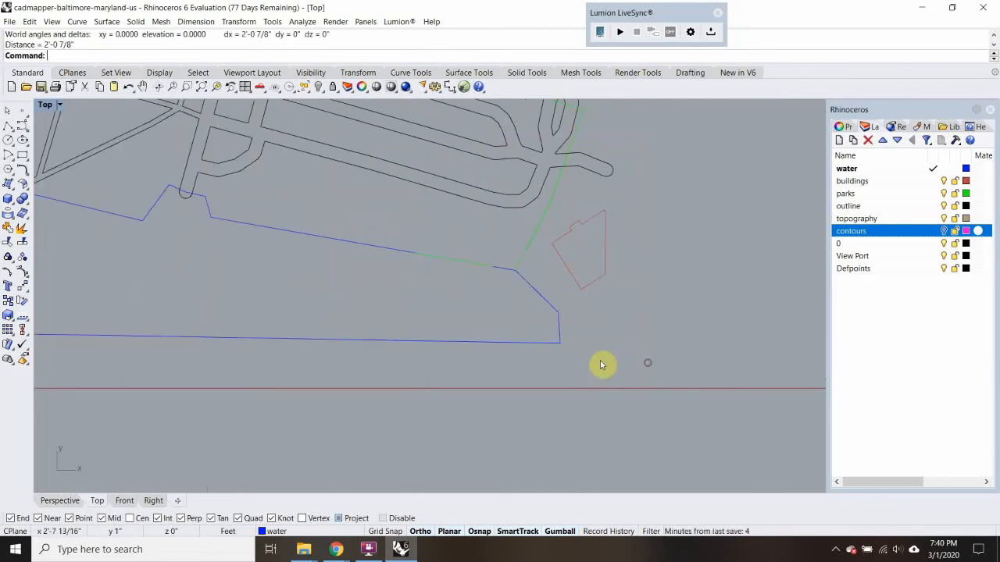
Draw a closed rectangular polyline 32" wide and 18" high in the empty area beside the site
{"action": "scroll", "coordinate": [470, 323], "scroll_direction": "down", "scroll_amount": 5}
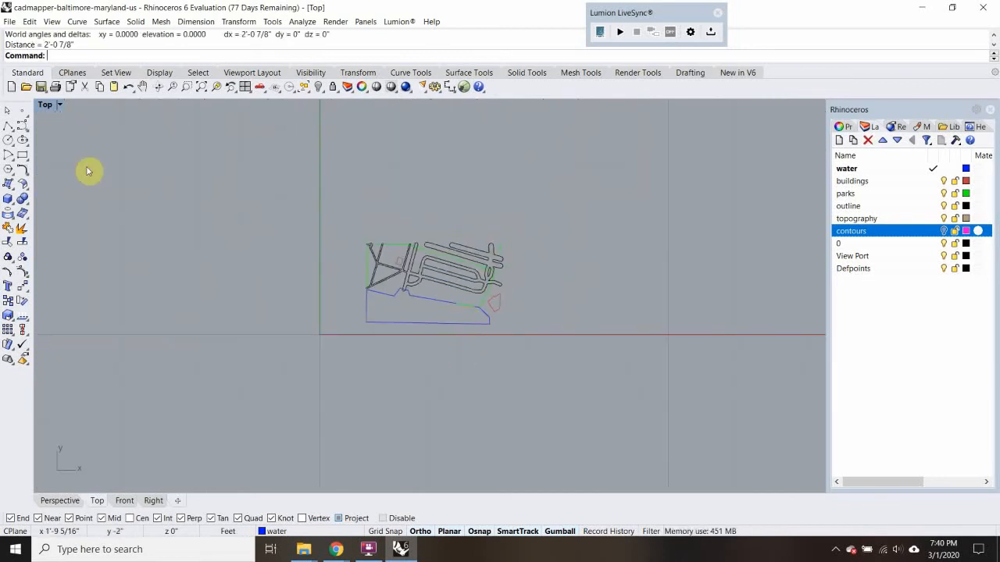
{"action": "left_click", "coordinate": [11, 127]}
{"action": "left_click", "coordinate": [525, 173]}
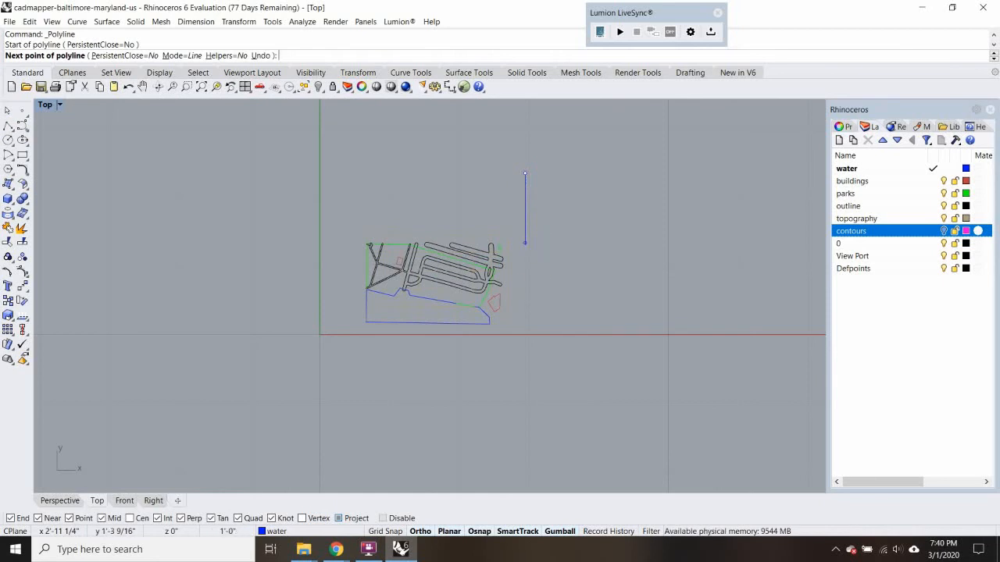
{"action": "type", "text": "18\""}
{"action": "key", "text": "Return"}
{"action": "left_click", "coordinate": [535, 244]}
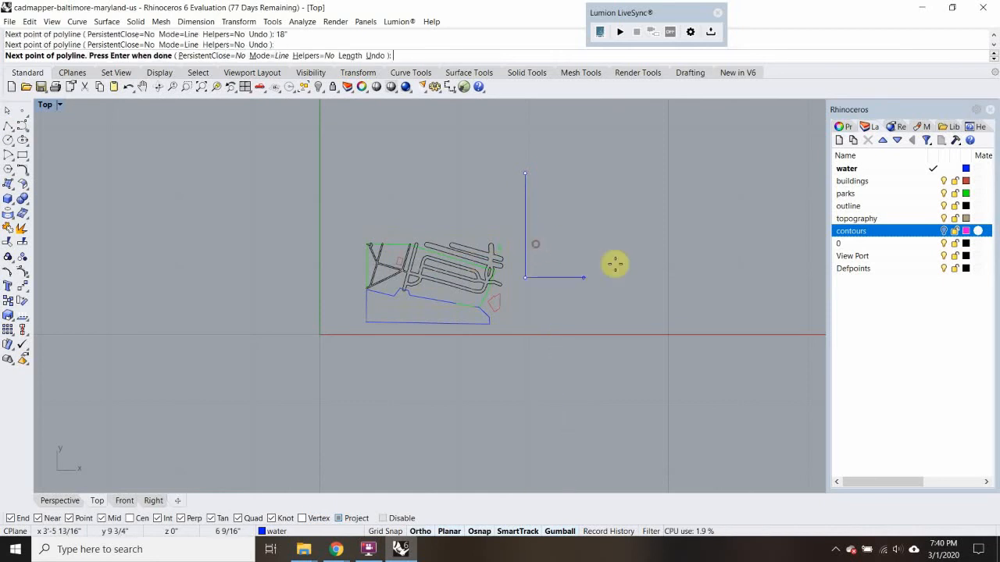
{"action": "type", "text": "32\""}
{"action": "key", "text": "Return"}
{"action": "left_click", "coordinate": [623, 310]}
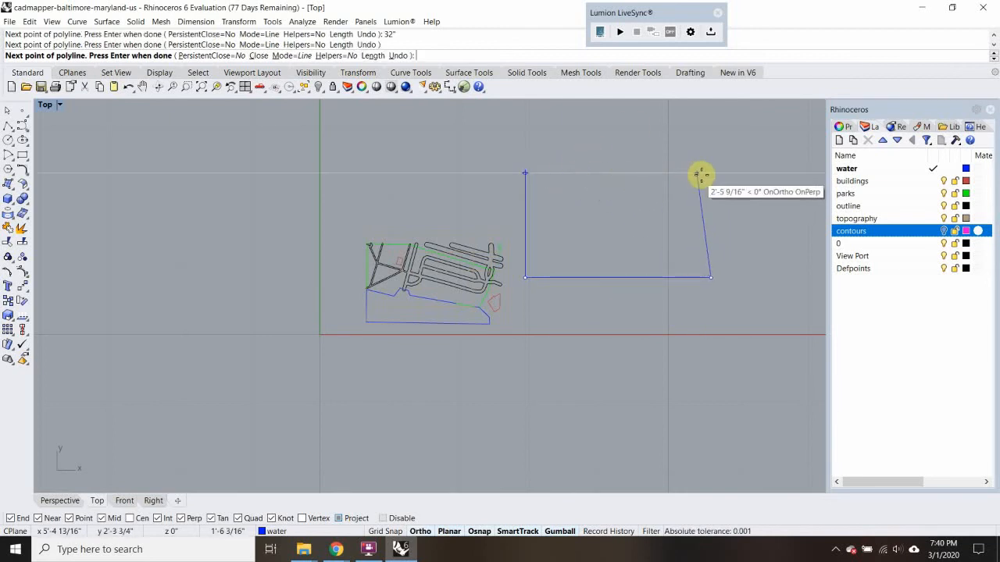
{"action": "left_click", "coordinate": [711, 174]}
{"action": "left_click", "coordinate": [529, 172]}
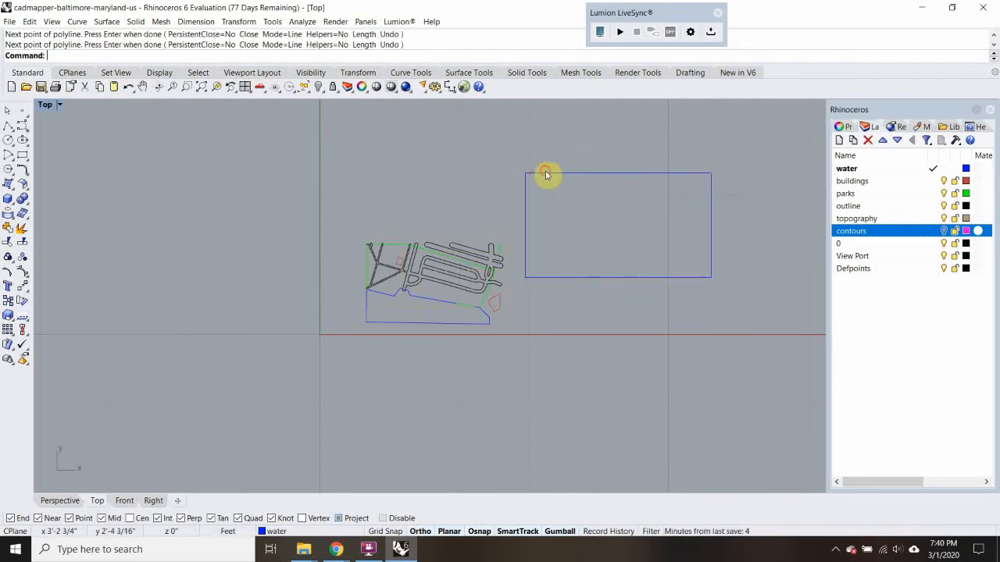
Move the 32" by 18" rectangle over the site map so it encloses all the geometry
{"action": "type", "text": "m"}
{"action": "key", "text": "Return"}
{"action": "left_click", "coordinate": [567, 134]}
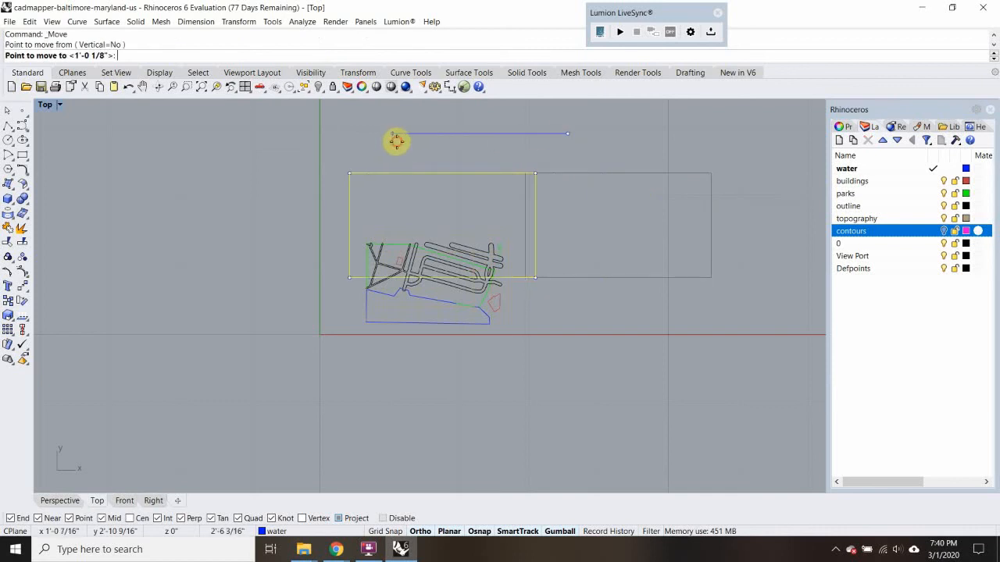
{"action": "left_click", "coordinate": [396, 141]}
{"action": "type", "text": "m"}
{"action": "key", "text": "Return"}
{"action": "left_click", "coordinate": [404, 138]}
{"action": "left_click", "coordinate": [400, 192]}
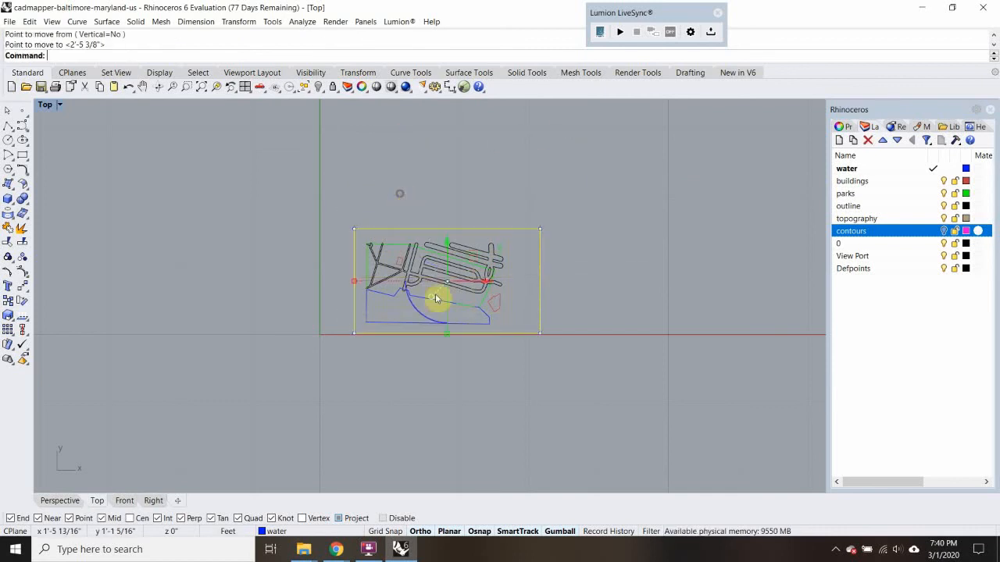
Deselect the rectangle and examine how the site map fits inside it
{"action": "scroll", "coordinate": [439, 298], "scroll_direction": "up", "scroll_amount": 5}
{"action": "scroll", "coordinate": [439, 291], "scroll_direction": "down", "scroll_amount": 2}
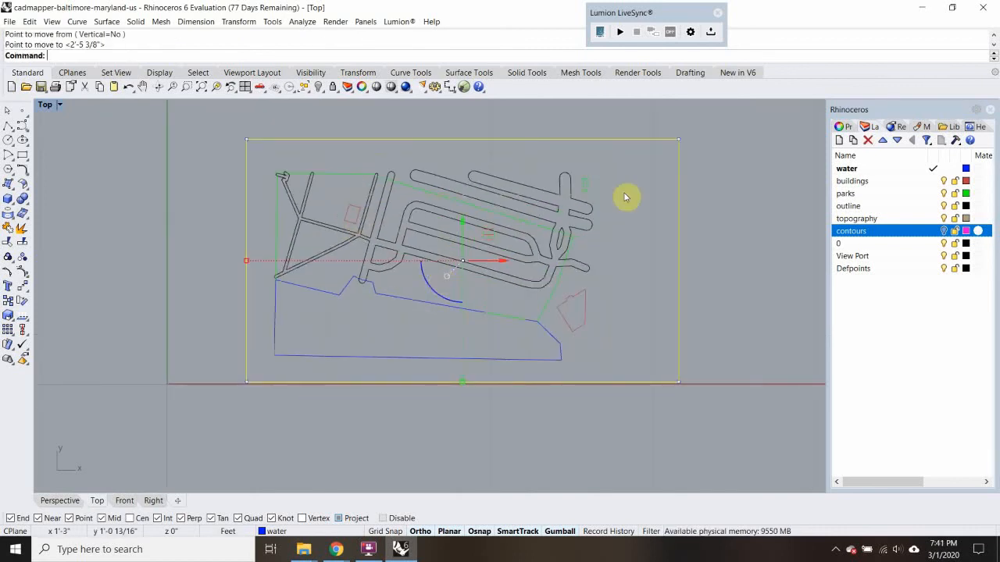
{"action": "left_click", "coordinate": [346, 127]}
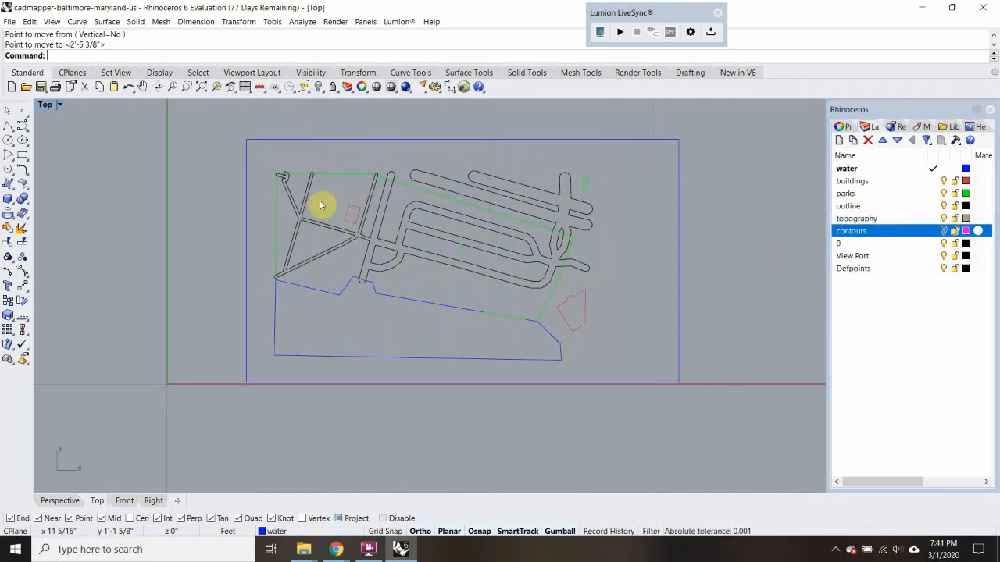
{"action": "scroll", "coordinate": [268, 161], "scroll_direction": "up", "scroll_amount": 4}
{"action": "scroll", "coordinate": [268, 161], "scroll_direction": "down", "scroll_amount": 4}
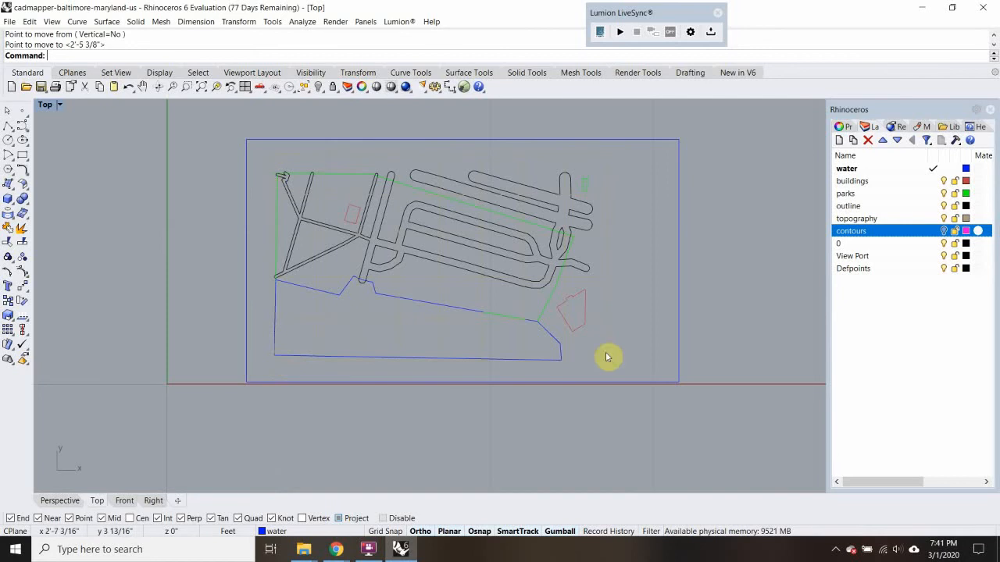
{"action": "scroll", "coordinate": [292, 156], "scroll_direction": "up", "scroll_amount": 5}
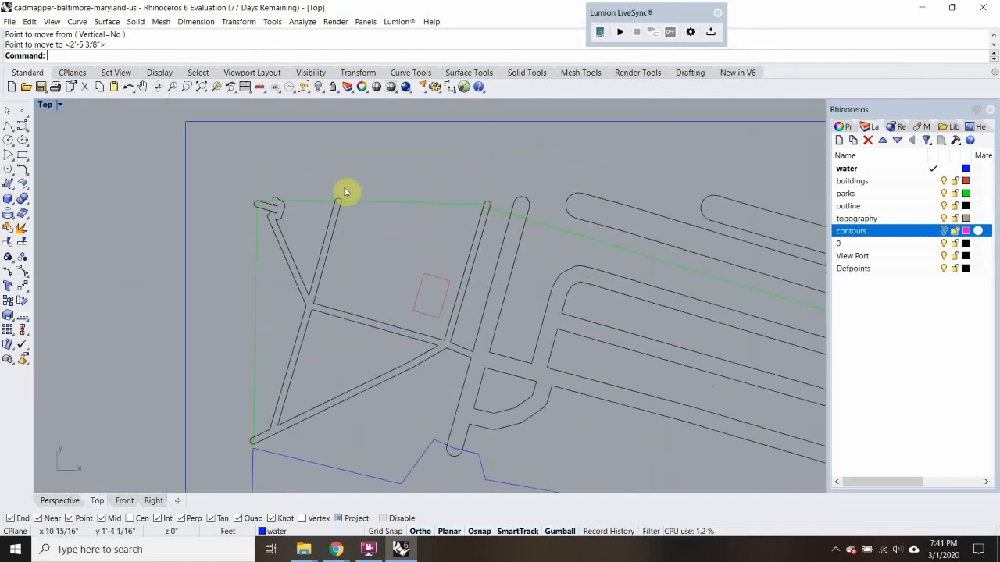
{"action": "scroll", "coordinate": [346, 190], "scroll_direction": "down", "scroll_amount": 5}
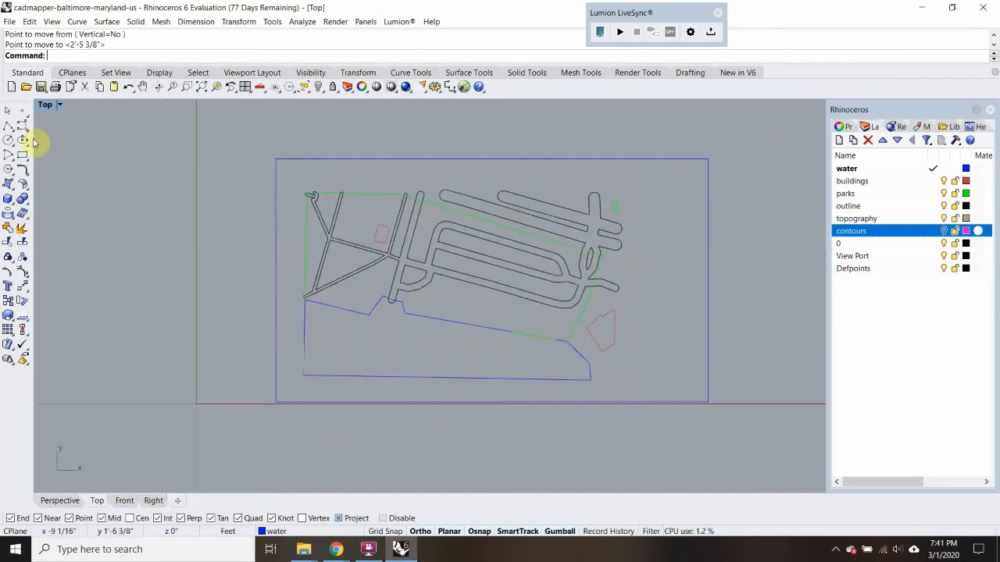
Add a new layer and place it above the water layer as a top-level entry in the layer list
{"action": "left_click", "coordinate": [9, 125]}
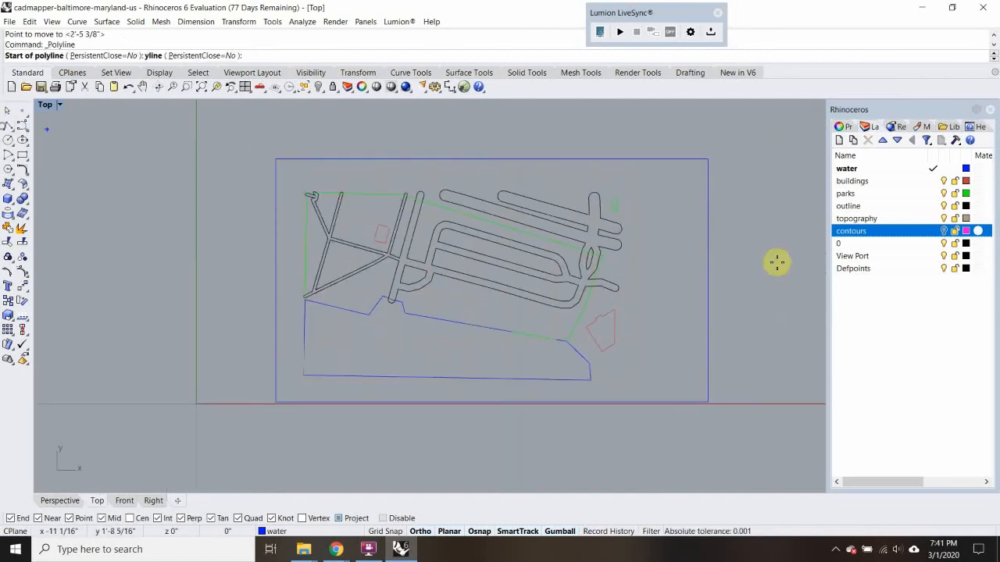
{"action": "left_click", "coordinate": [839, 140]}
{"action": "left_click", "coordinate": [873, 247]}
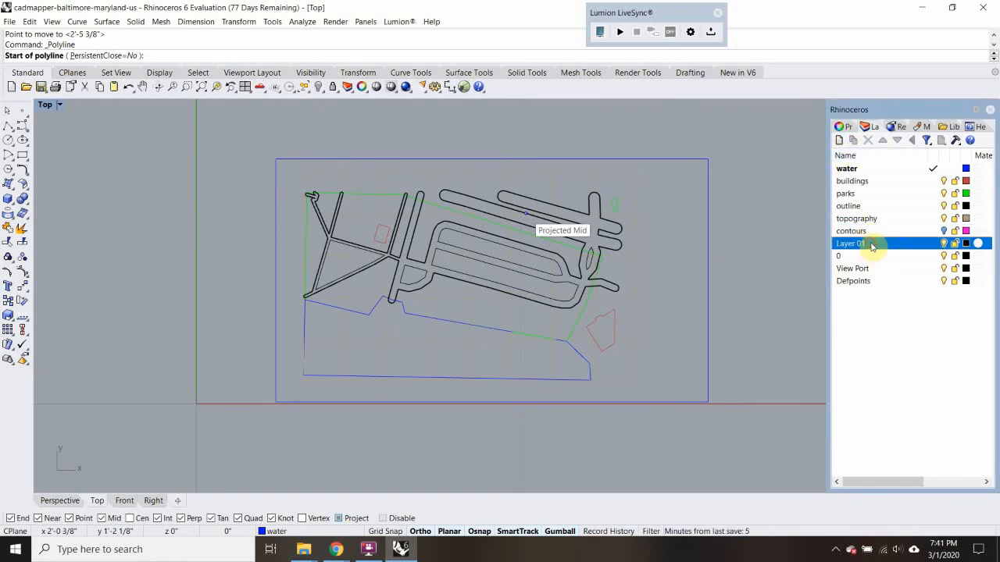
{"action": "left_click_drag", "start_coordinate": [893, 246], "coordinate": [827, 180]}
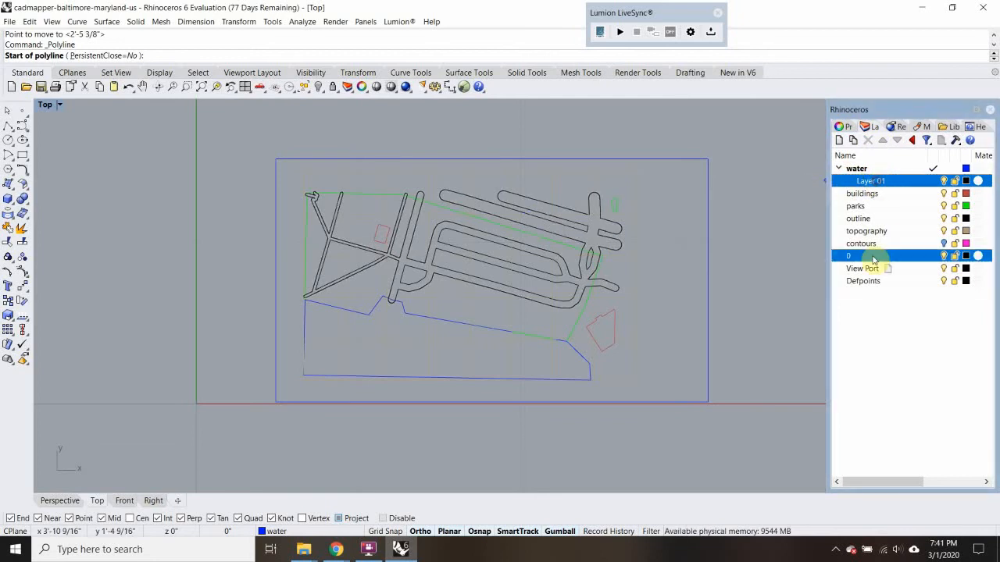
{"action": "left_click", "coordinate": [883, 140]}
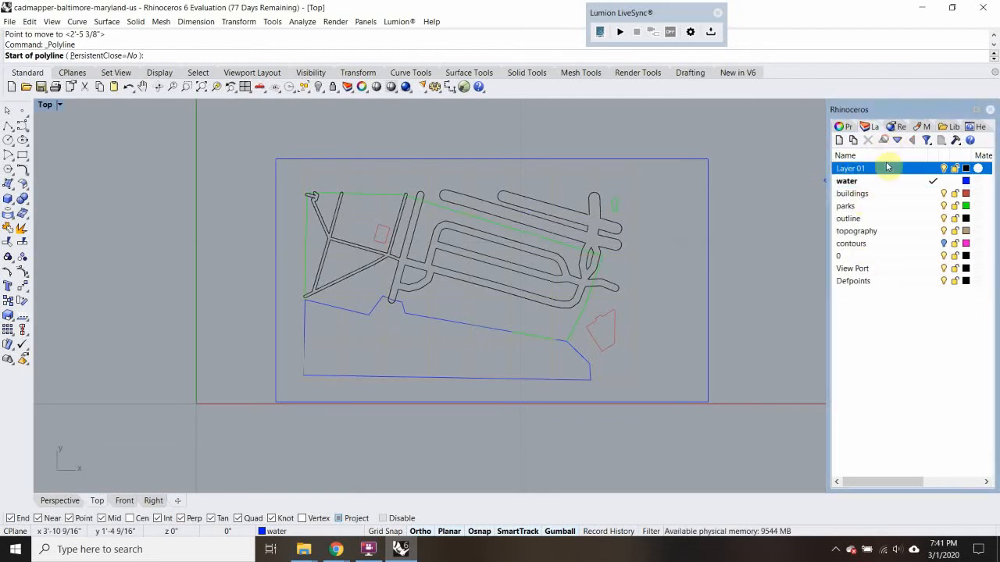
Make the newly added layer current and rename it Outer Border
{"action": "double_click", "coordinate": [864, 169]}
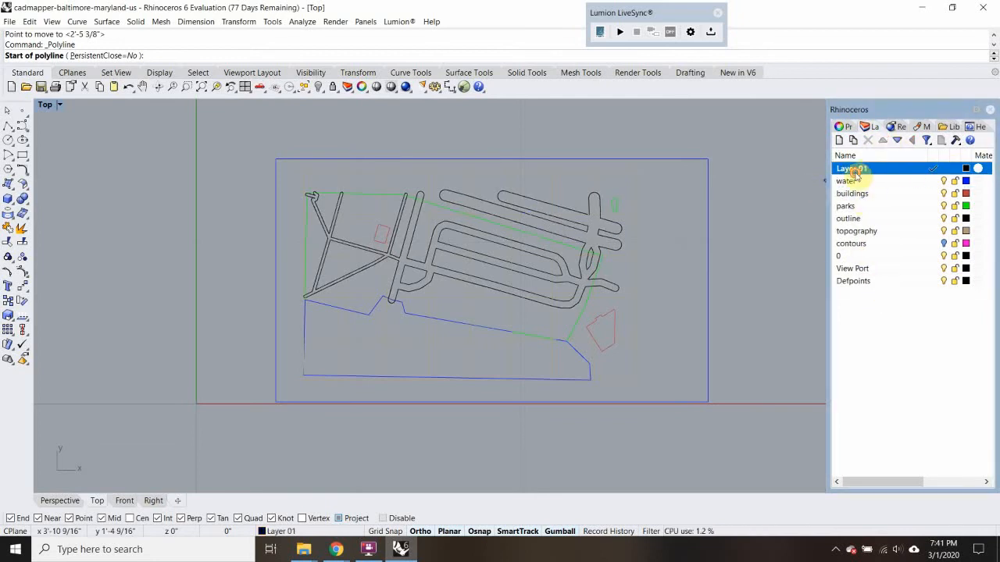
{"action": "right_click", "coordinate": [864, 170]}
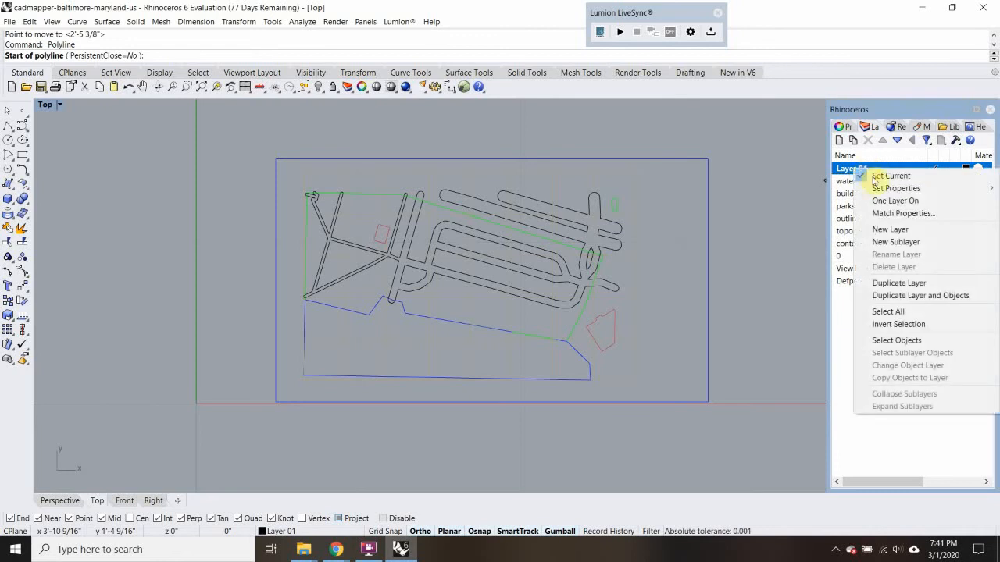
{"action": "left_click", "coordinate": [766, 183]}
{"action": "key", "text": "Escape"}
{"action": "left_click", "coordinate": [857, 171]}
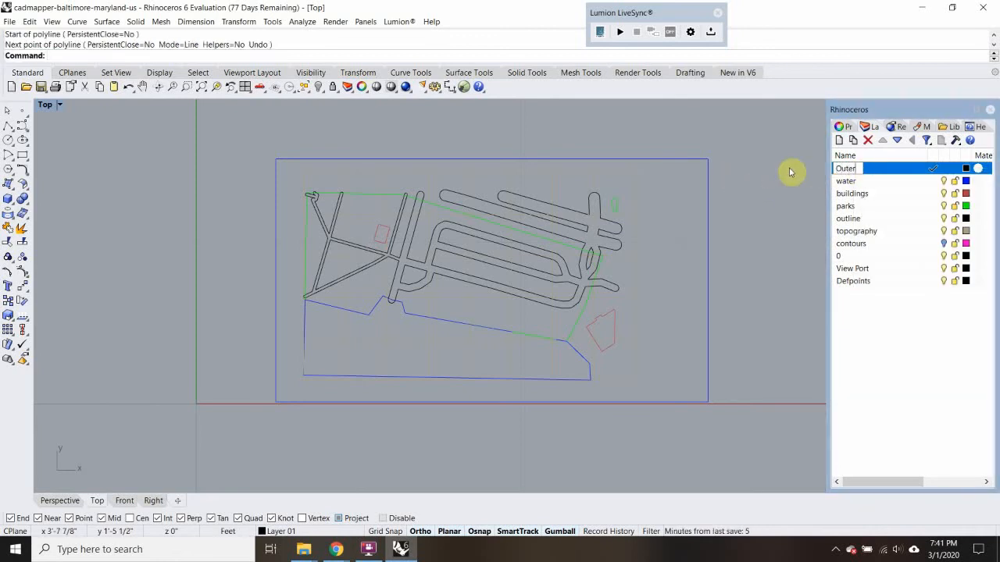
{"action": "type", "text": "Outer Border"}
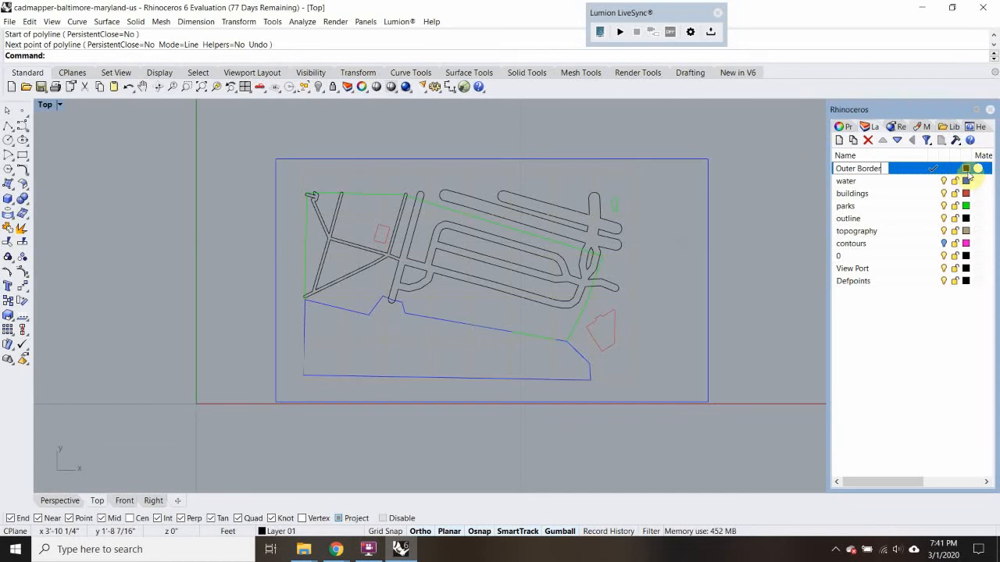
Set the Outer Border layer's color to Red
{"action": "left_click", "coordinate": [967, 169]}
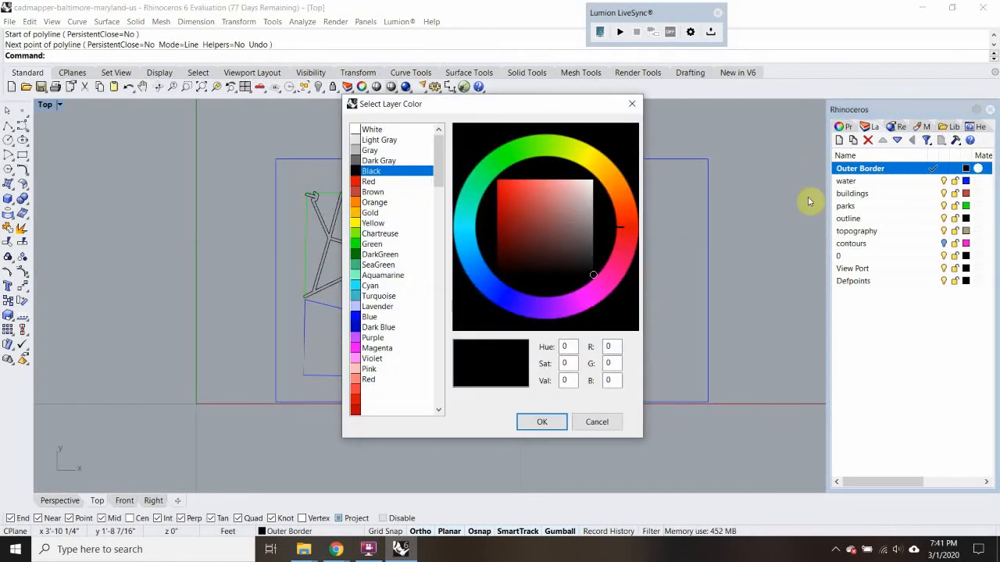
{"action": "left_click", "coordinate": [377, 182]}
{"action": "left_click", "coordinate": [542, 421]}
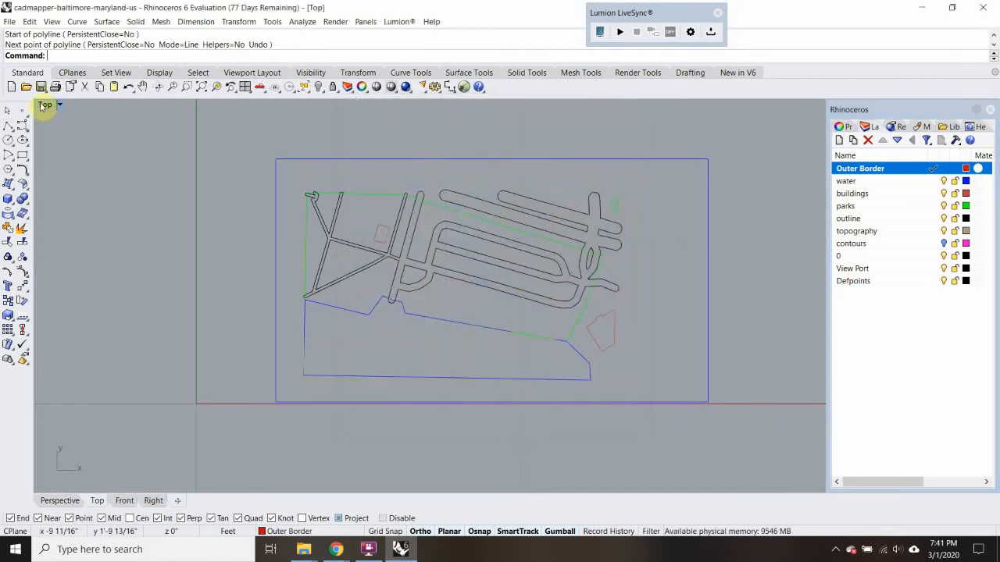
Draw a rectangle about 22.5" wide and 13" high over the site, from the northwest road end to beyond the water's southeast corner
{"action": "left_click", "coordinate": [23, 155]}
{"action": "scroll", "coordinate": [324, 185], "scroll_direction": "up", "scroll_amount": 2}
{"action": "scroll", "coordinate": [324, 185], "scroll_direction": "up", "scroll_amount": 2}
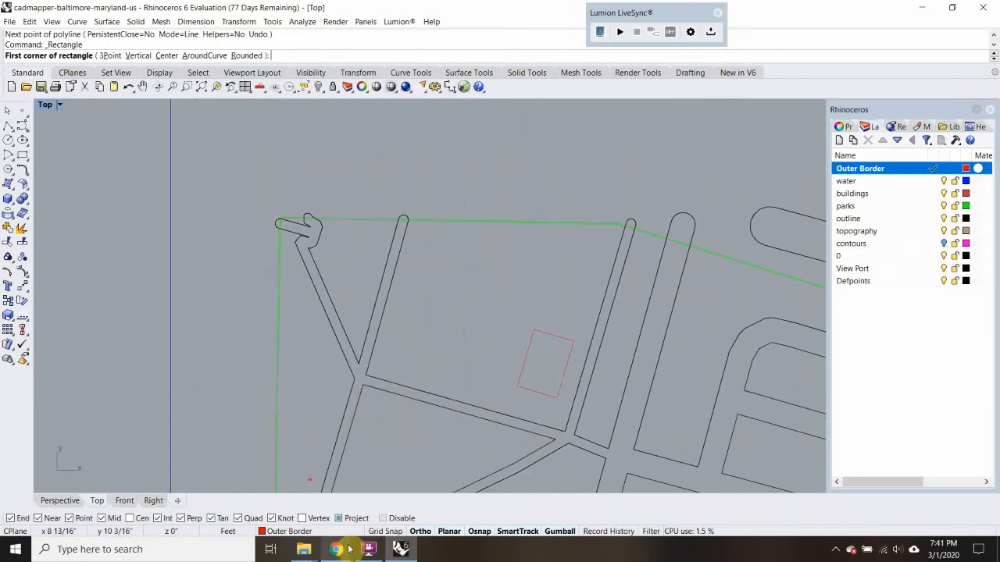
{"action": "scroll", "coordinate": [279, 199], "scroll_direction": "down", "scroll_amount": 4}
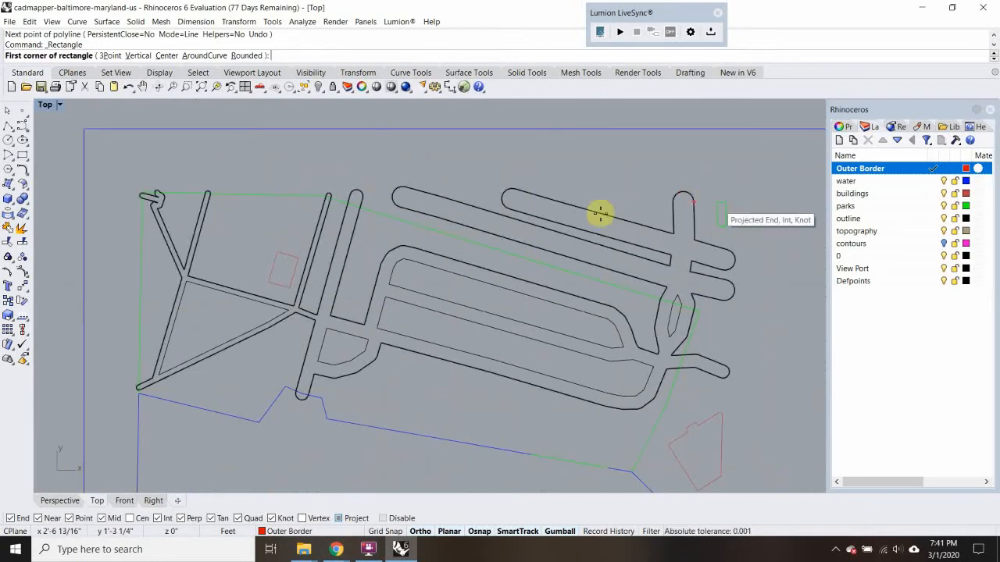
{"action": "scroll", "coordinate": [148, 187], "scroll_direction": "up", "scroll_amount": 2}
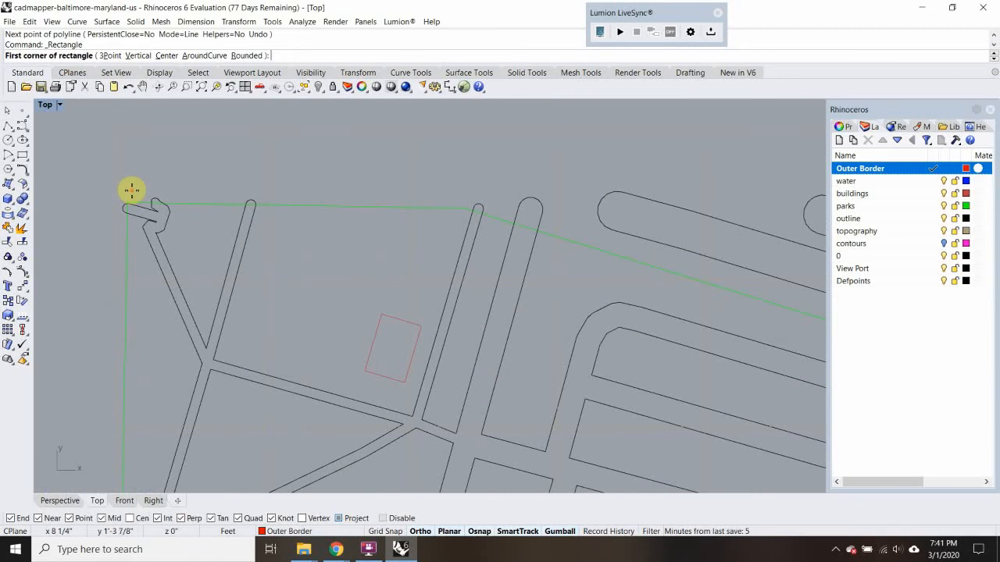
{"action": "scroll", "coordinate": [137, 207], "scroll_direction": "up", "scroll_amount": 3}
{"action": "left_click", "coordinate": [122, 200]}
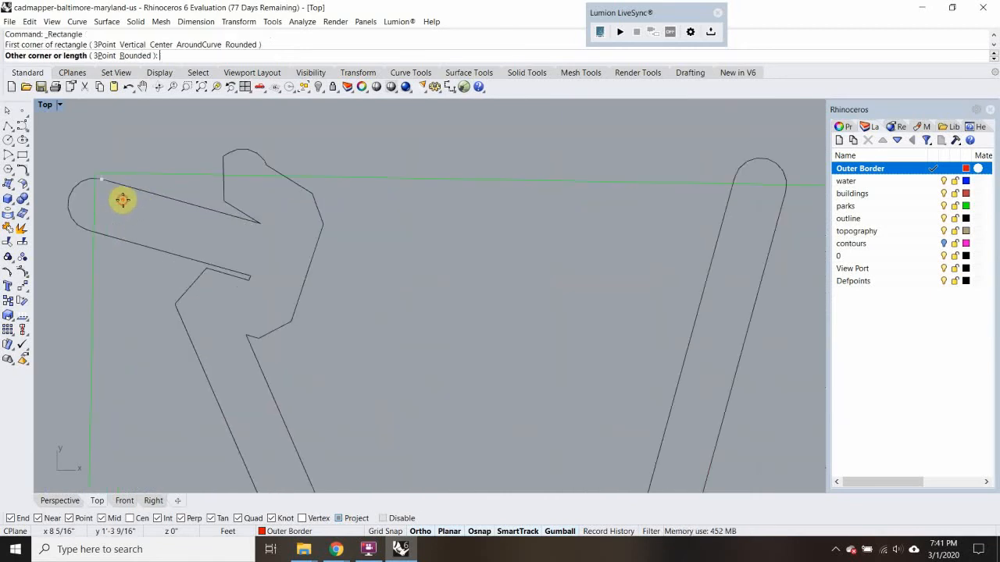
{"action": "scroll", "coordinate": [156, 226], "scroll_direction": "down", "scroll_amount": 5}
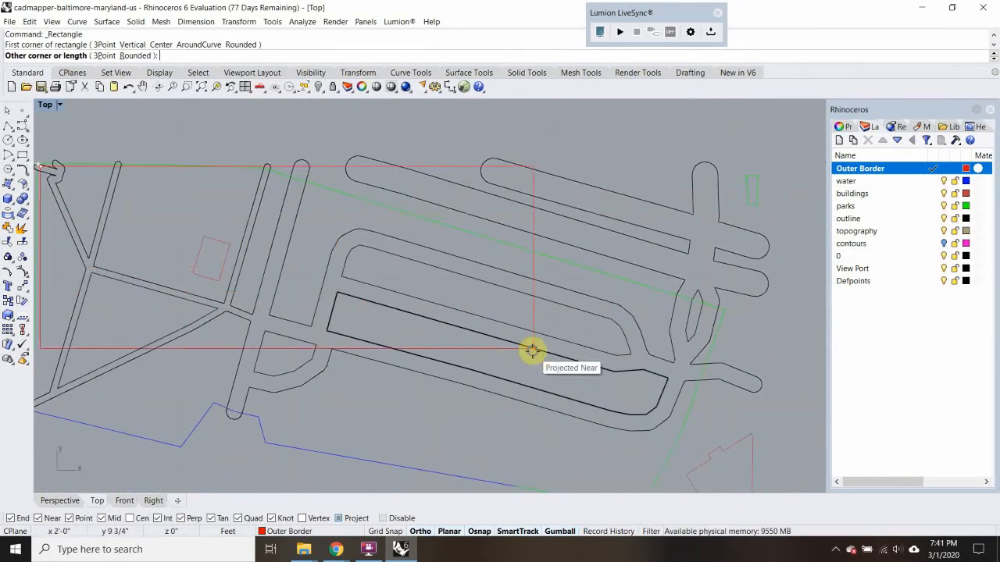
{"action": "right_click_drag", "start_coordinate": [610, 396], "coordinate": [516, 304]}
{"action": "scroll", "coordinate": [516, 306], "scroll_direction": "down", "scroll_amount": 8}
{"action": "scroll", "coordinate": [598, 405], "scroll_direction": "up", "scroll_amount": 8}
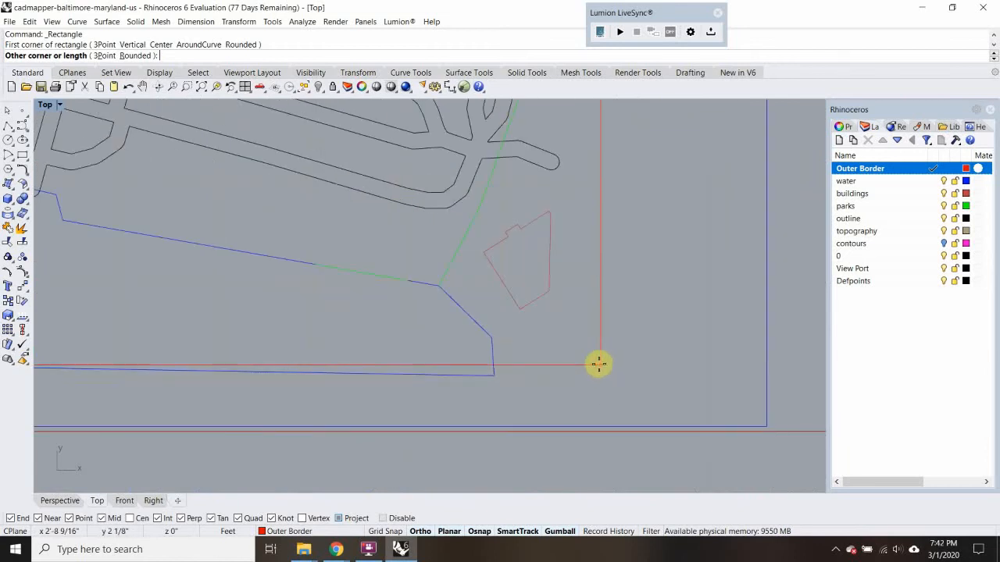
{"action": "scroll", "coordinate": [598, 363], "scroll_direction": "down", "scroll_amount": 3}
{"action": "scroll", "coordinate": [596, 362], "scroll_direction": "up", "scroll_amount": 4}
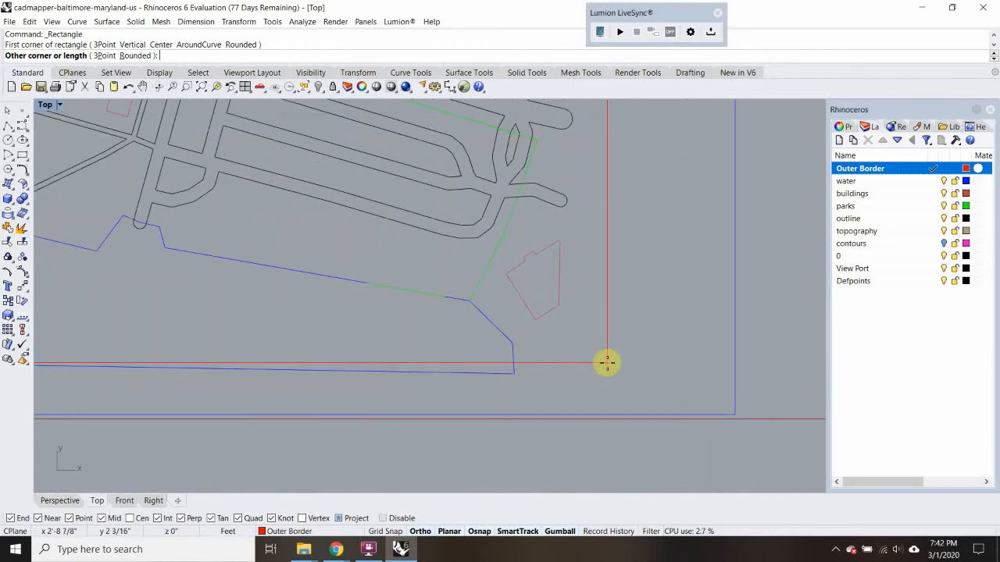
{"action": "left_click", "coordinate": [557, 361]}
Examine how the red border rectangle crops the roads, water and park edges of the site
{"action": "scroll", "coordinate": [547, 352], "scroll_direction": "down", "scroll_amount": 5}
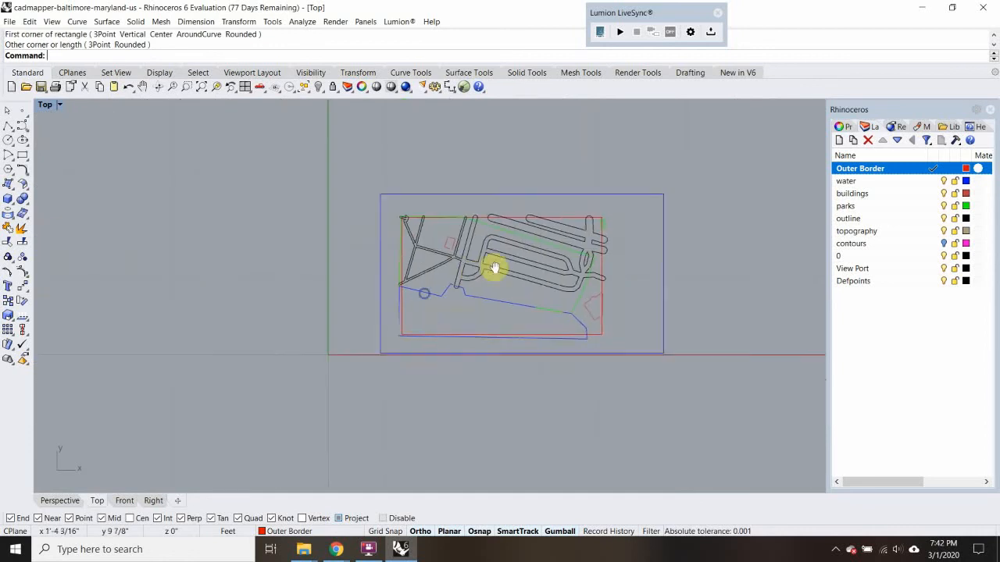
{"action": "scroll", "coordinate": [424, 232], "scroll_direction": "up", "scroll_amount": 5}
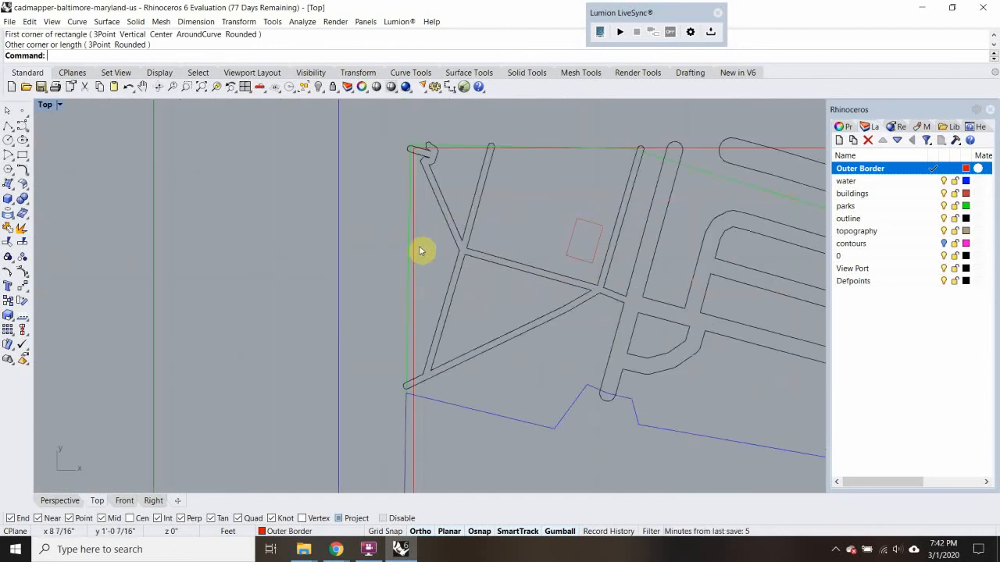
{"action": "scroll", "coordinate": [425, 240], "scroll_direction": "down", "scroll_amount": 3}
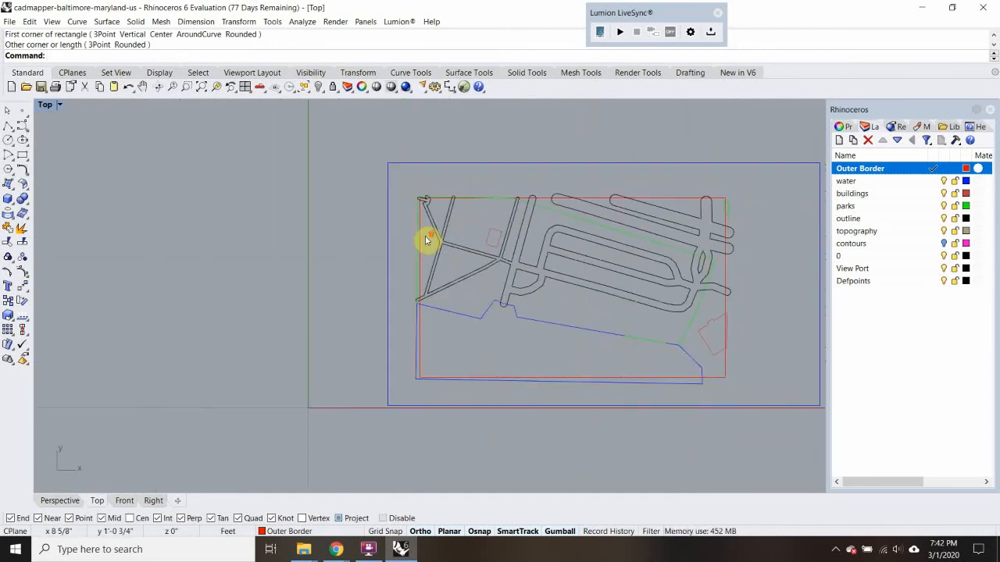
{"action": "scroll", "coordinate": [430, 250], "scroll_direction": "up", "scroll_amount": 3}
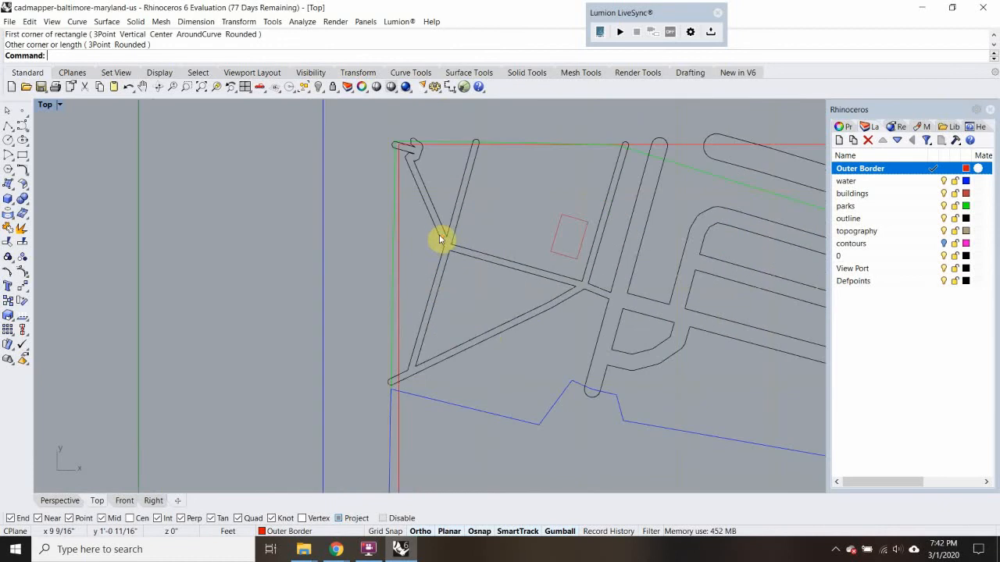
{"action": "right_click_drag", "start_coordinate": [576, 335], "coordinate": [370, 242]}
{"action": "right_click_drag", "start_coordinate": [418, 214], "coordinate": [347, 291]}
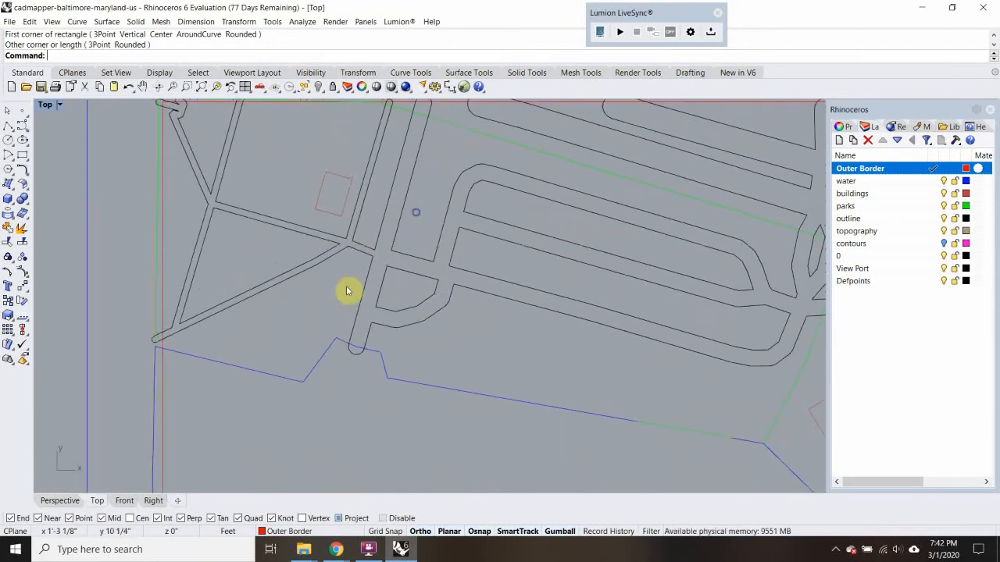
{"action": "left_click", "coordinate": [344, 289]}
{"action": "left_click", "coordinate": [137, 312]}
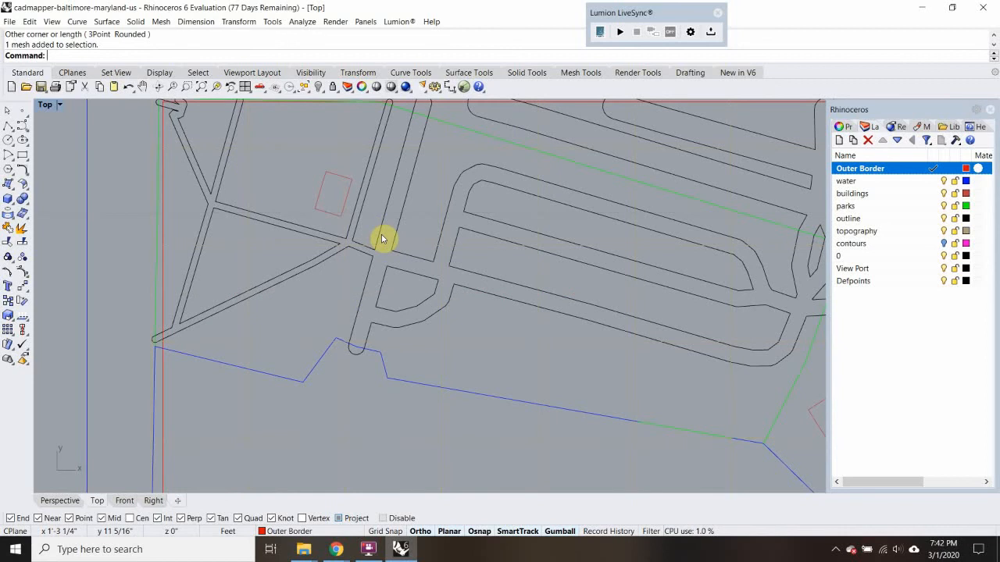
{"action": "scroll", "coordinate": [381, 234], "scroll_direction": "down", "scroll_amount": 5}
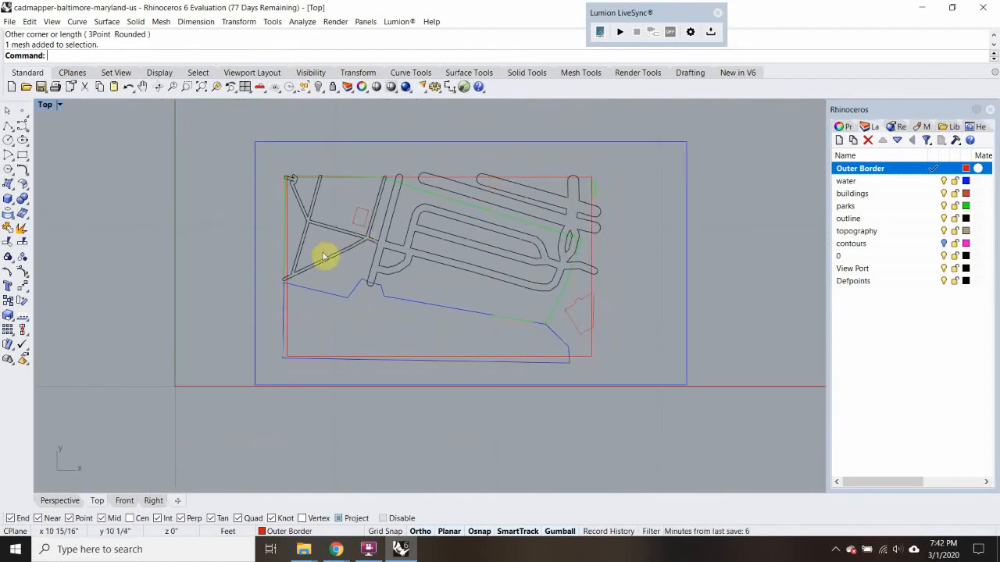
{"action": "scroll", "coordinate": [290, 272], "scroll_direction": "up", "scroll_amount": 4}
{"action": "scroll", "coordinate": [312, 271], "scroll_direction": "down", "scroll_amount": 4}
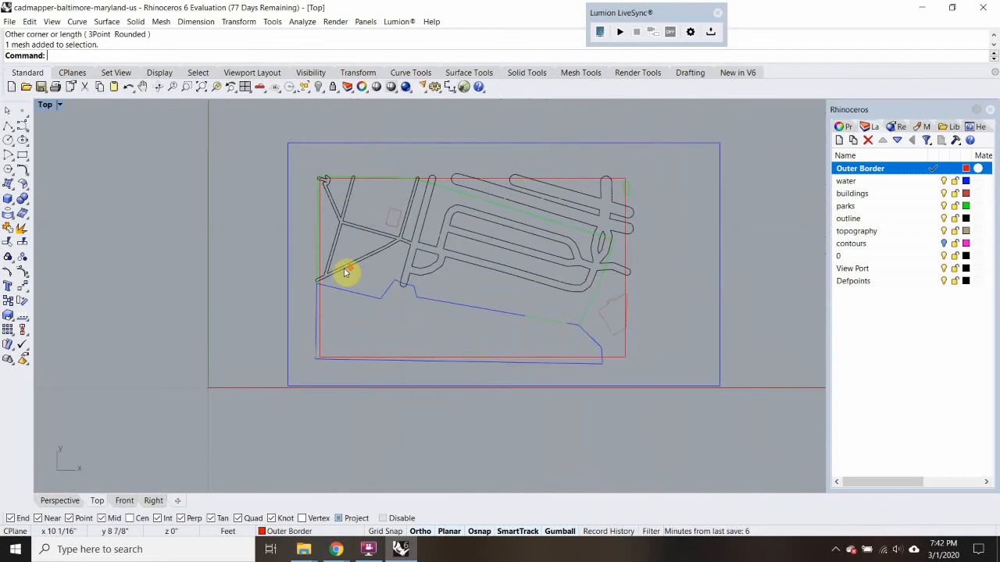
Switch to the four-view layout, select the topography mesh and zoom the Perspective view to it
{"action": "double_click", "coordinate": [45, 105]}
{"action": "scroll", "coordinate": [251, 227], "scroll_direction": "up", "scroll_amount": 4}
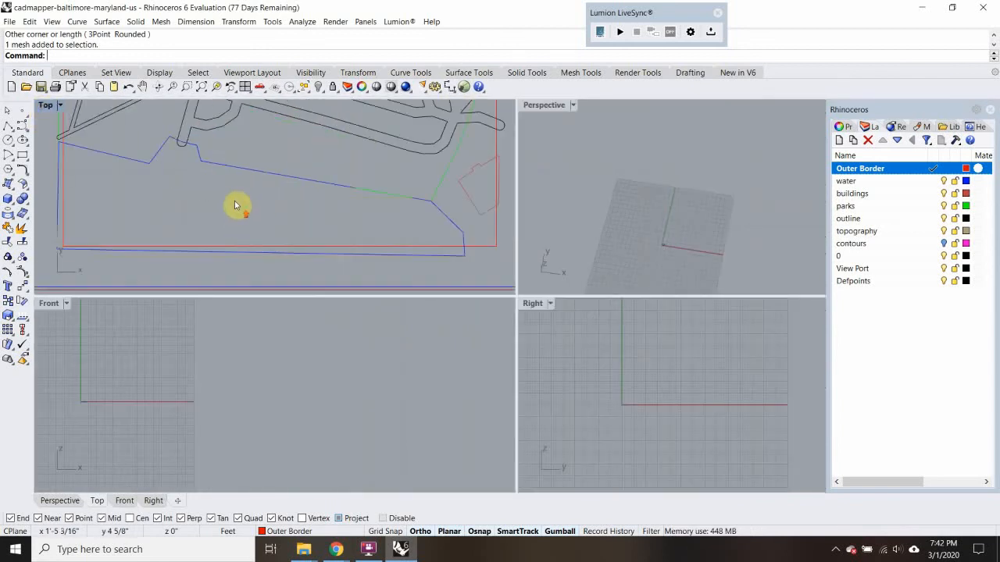
{"action": "left_click", "coordinate": [235, 200]}
{"action": "type", "text": "Z"}
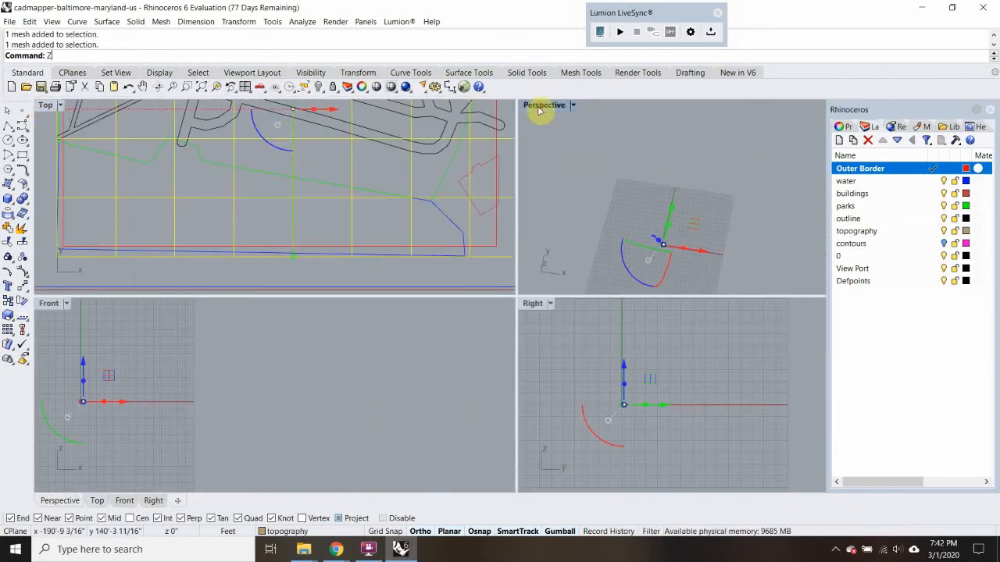
{"action": "key", "text": "Return"}
{"action": "type", "text": "s"}
{"action": "key", "text": "Return"}
{"action": "scroll", "coordinate": [699, 161], "scroll_direction": "down", "scroll_amount": 3}
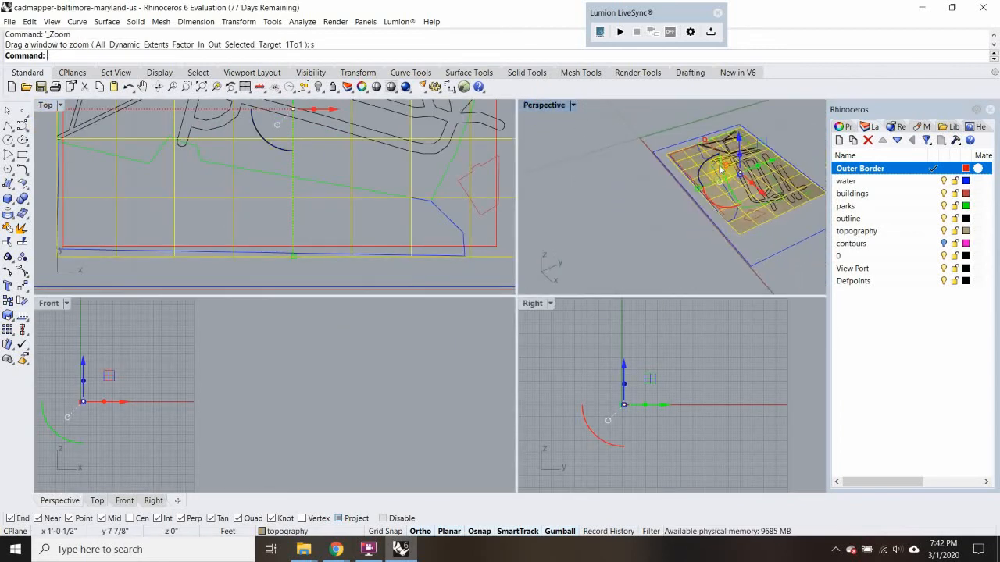
{"action": "scroll", "coordinate": [672, 188], "scroll_direction": "up", "scroll_amount": 5}
Select the red border rectangle, inspect its elevation against the terrain in the Front and Right views, and deselect it
{"action": "left_click", "coordinate": [644, 161]}
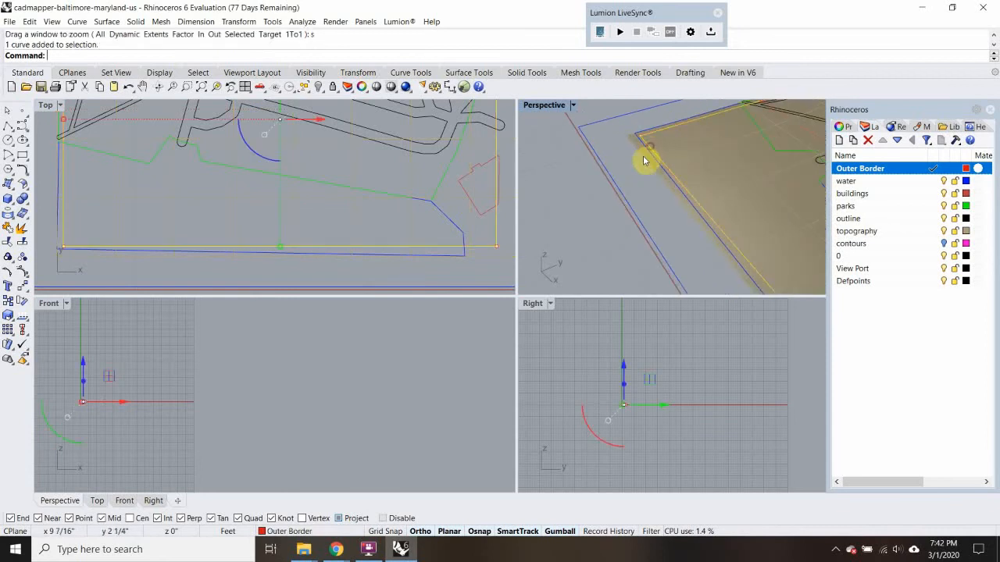
{"action": "scroll", "coordinate": [81, 407], "scroll_direction": "up", "scroll_amount": 3}
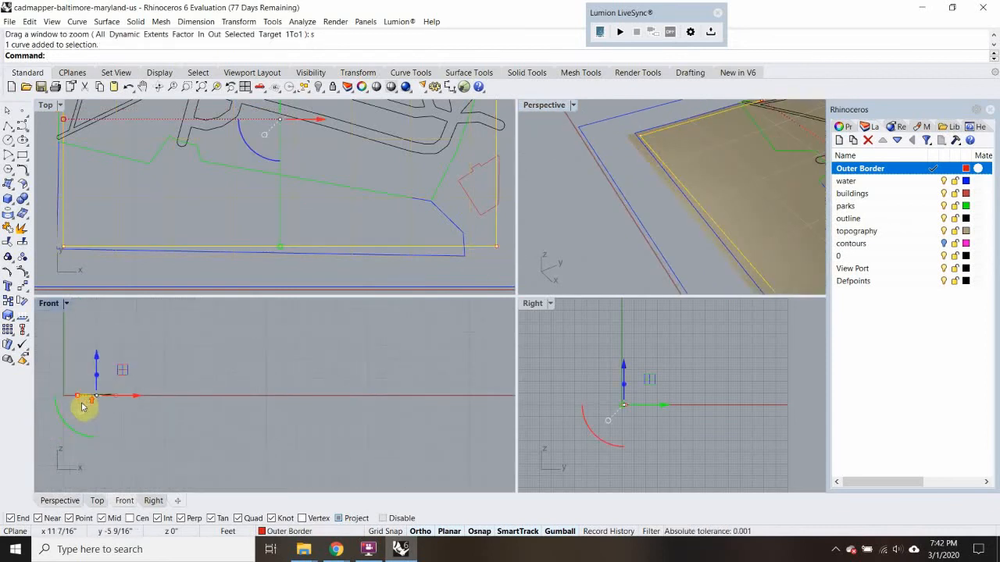
{"action": "scroll", "coordinate": [81, 399], "scroll_direction": "up", "scroll_amount": 12}
{"action": "scroll", "coordinate": [168, 410], "scroll_direction": "down", "scroll_amount": 5}
{"action": "right_click_drag", "start_coordinate": [187, 395], "coordinate": [144, 383]}
{"action": "right_click_drag", "start_coordinate": [449, 379], "coordinate": [341, 364]}
{"action": "scroll", "coordinate": [654, 411], "scroll_direction": "down", "scroll_amount": 6}
{"action": "scroll", "coordinate": [641, 408], "scroll_direction": "up", "scroll_amount": 12}
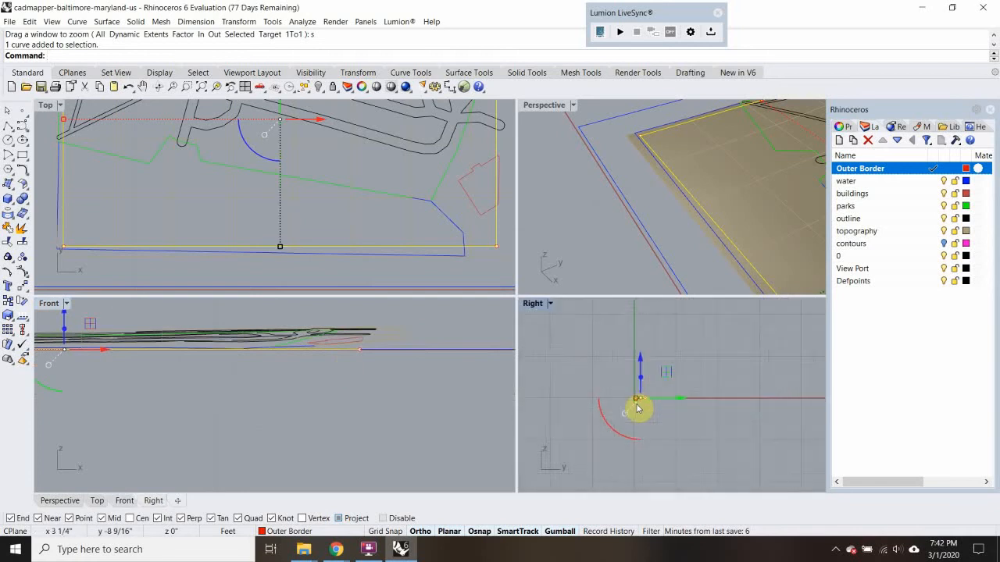
{"action": "scroll", "coordinate": [637, 408], "scroll_direction": "up", "scroll_amount": 10}
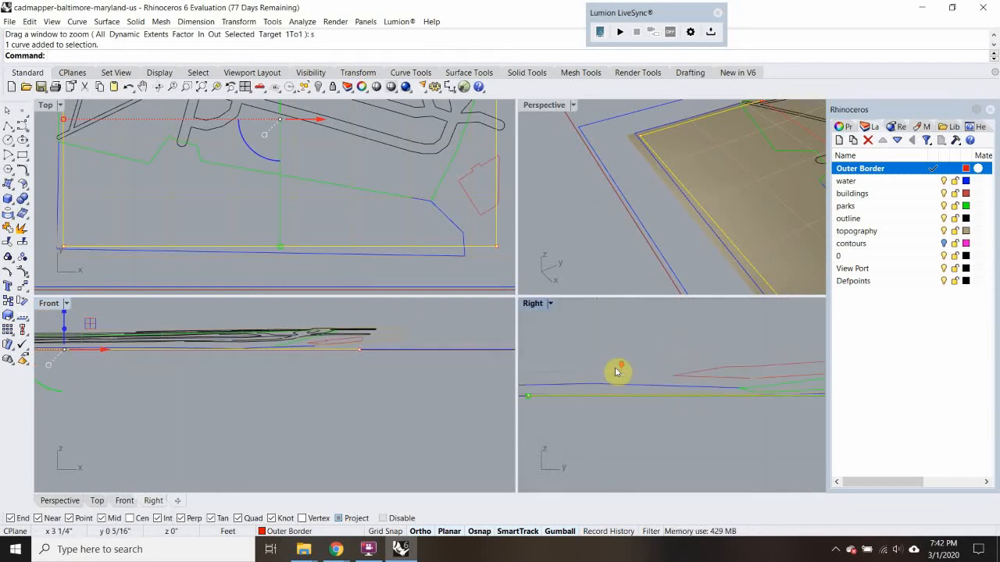
{"action": "scroll", "coordinate": [617, 371], "scroll_direction": "down", "scroll_amount": 8}
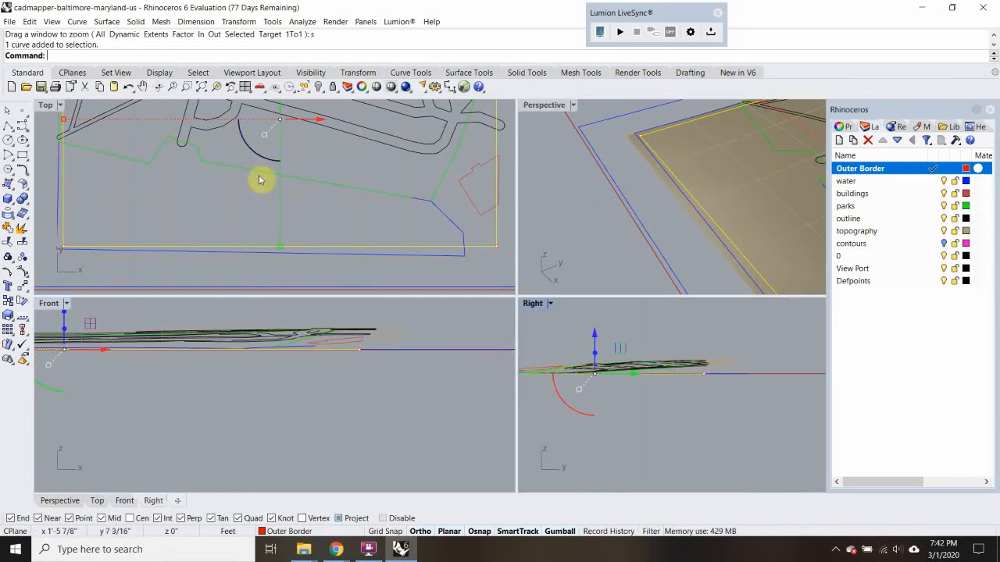
{"action": "scroll", "coordinate": [127, 254], "scroll_direction": "down", "scroll_amount": 5}
{"action": "left_click", "coordinate": [385, 196]}
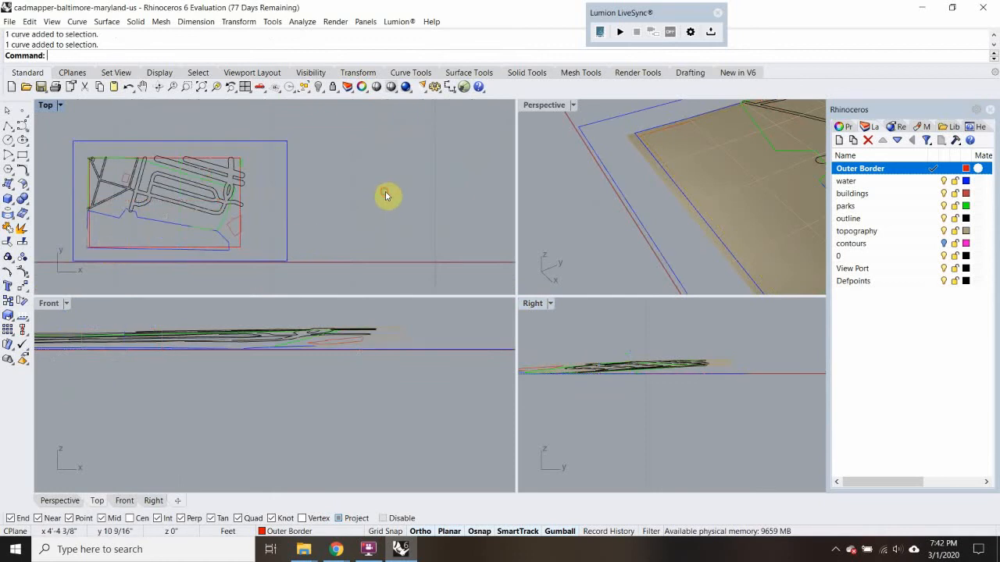
Add a layer named 1/8" contours below Outer Border and set its color to RGB 255, 0, 72
{"action": "left_click", "coordinate": [840, 140]}
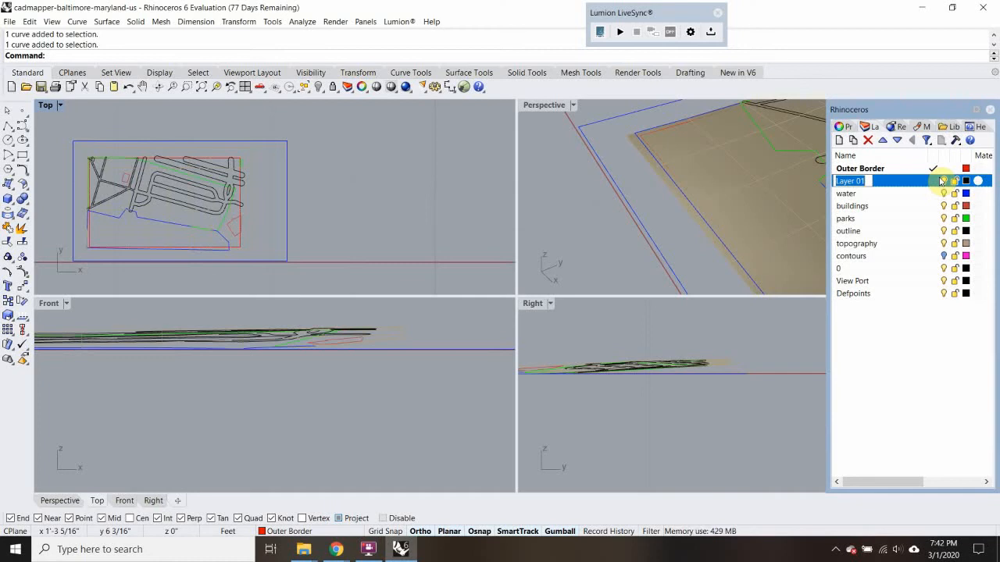
{"action": "type", "text": "1/8"}
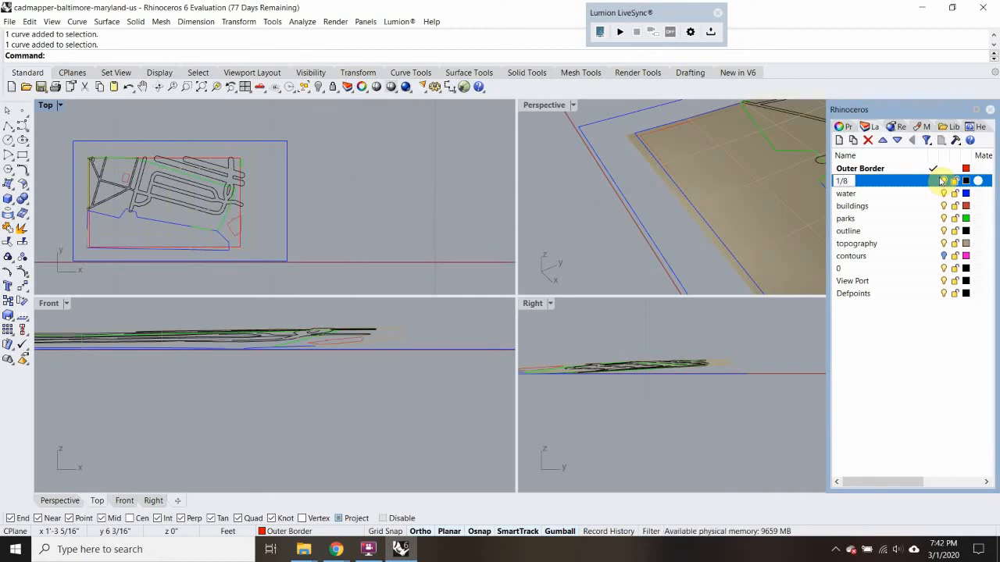
{"action": "type", "text": "\" contours"}
{"action": "left_click", "coordinate": [966, 180]}
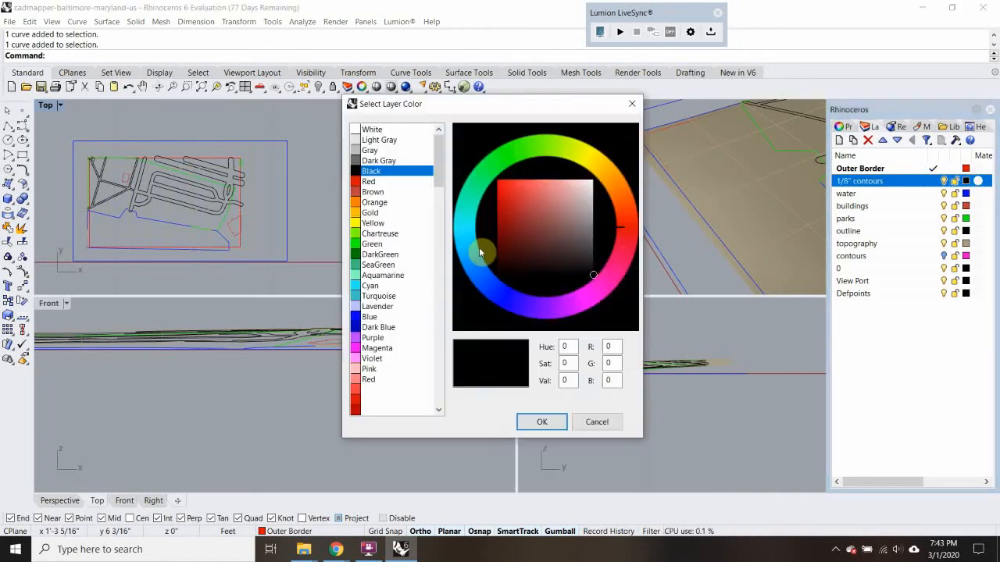
{"action": "left_click", "coordinate": [608, 279]}
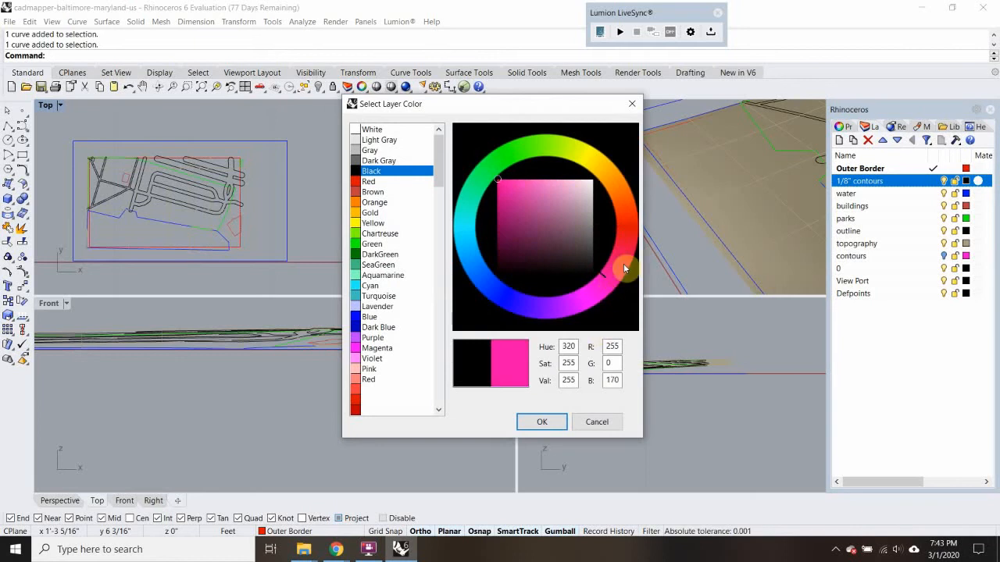
{"action": "left_click", "coordinate": [550, 421]}
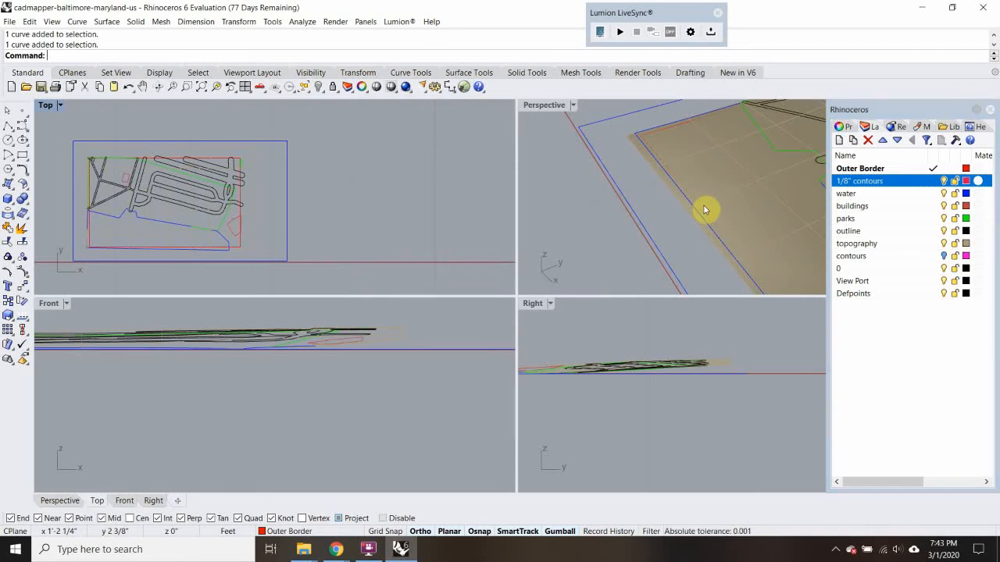
Change the 1/8" contours layer color to RGB 218, 174, 186 and make that layer current
{"action": "left_click", "coordinate": [967, 182]}
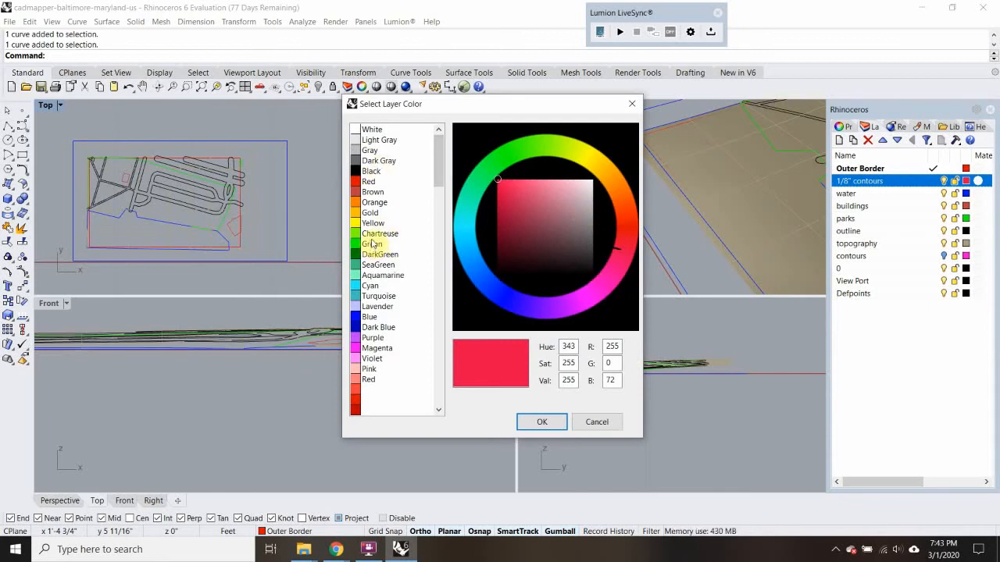
{"action": "left_click", "coordinate": [574, 195]}
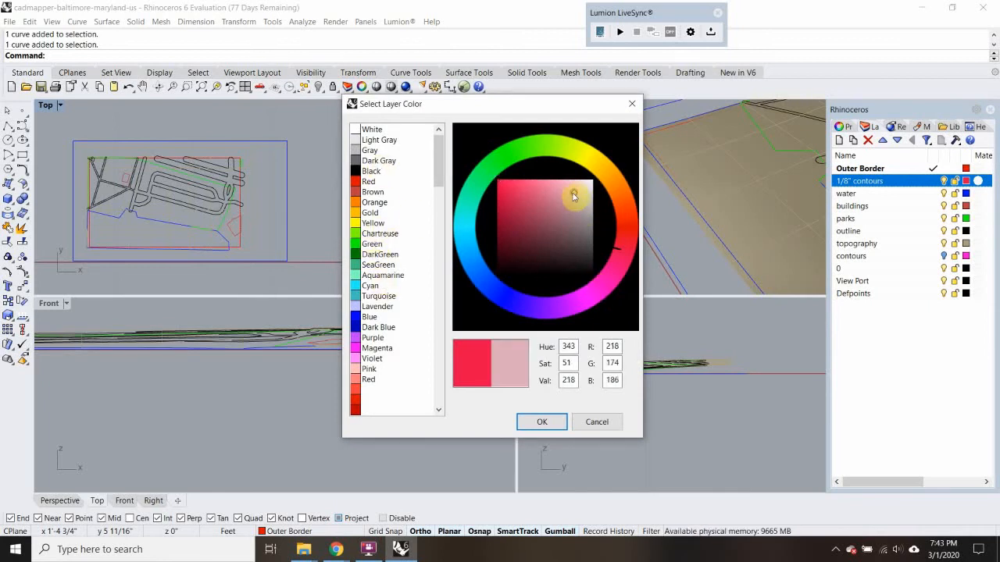
{"action": "left_click", "coordinate": [543, 420]}
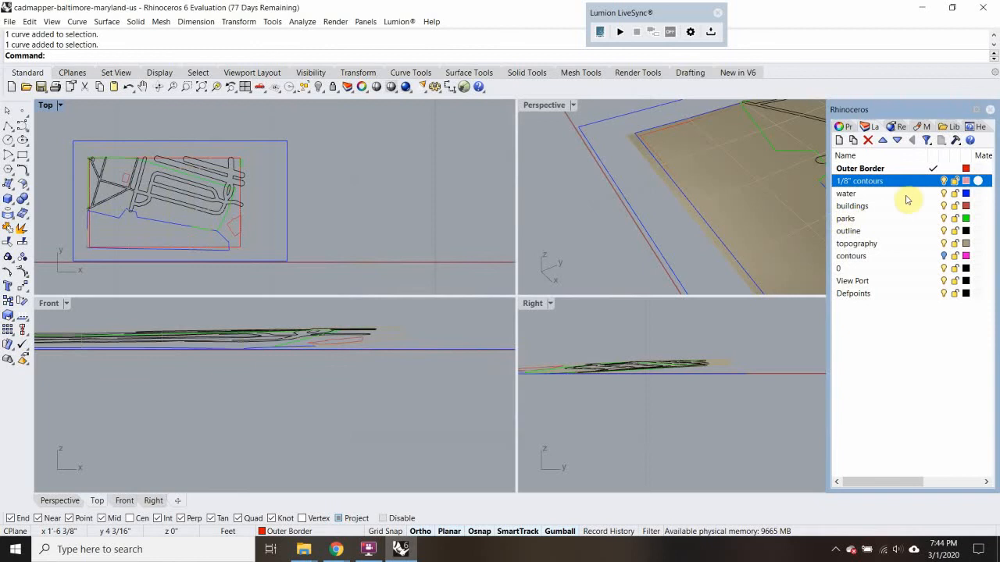
{"action": "left_click", "coordinate": [933, 180]}
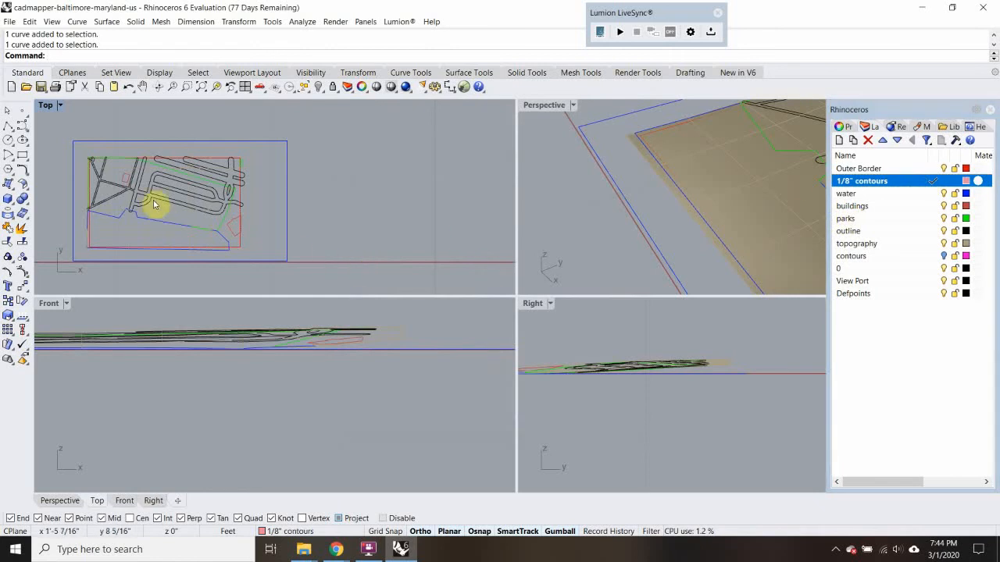
Start the Contour command on the topography mesh with its base point at the red border's lower-left corner
{"action": "type", "text": "Contour"}
{"action": "key", "text": "Return"}
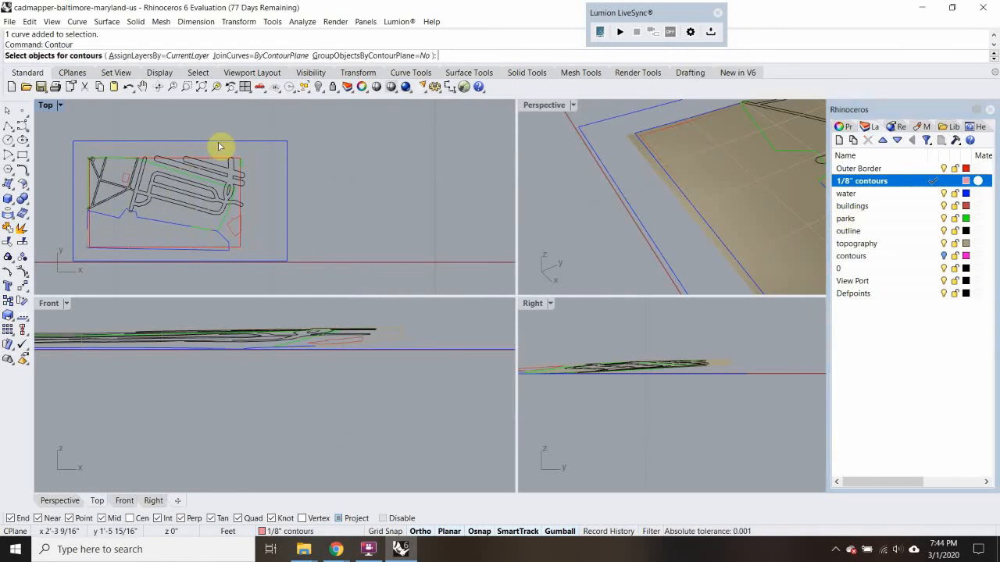
{"action": "left_click", "coordinate": [678, 160]}
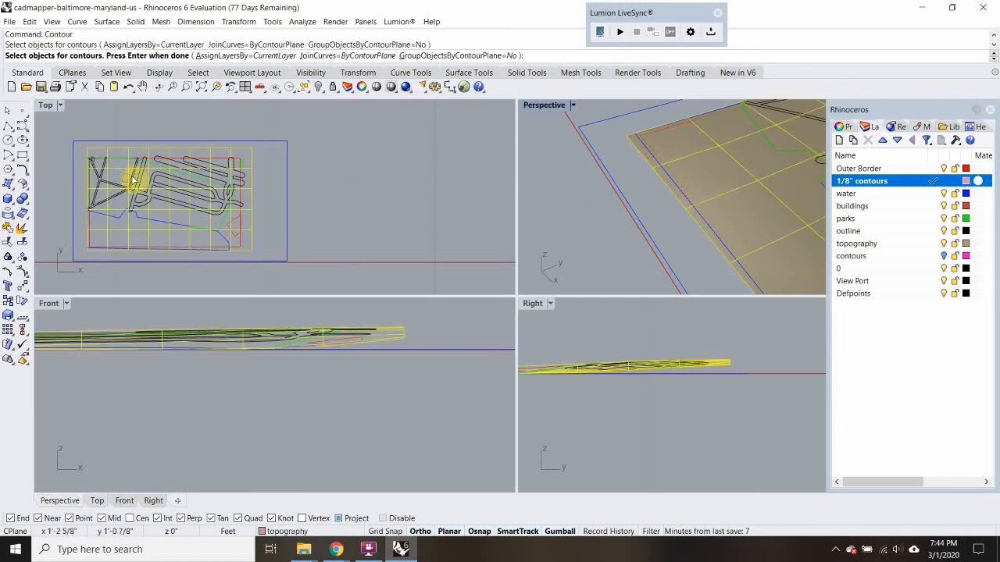
{"action": "key", "text": "Return"}
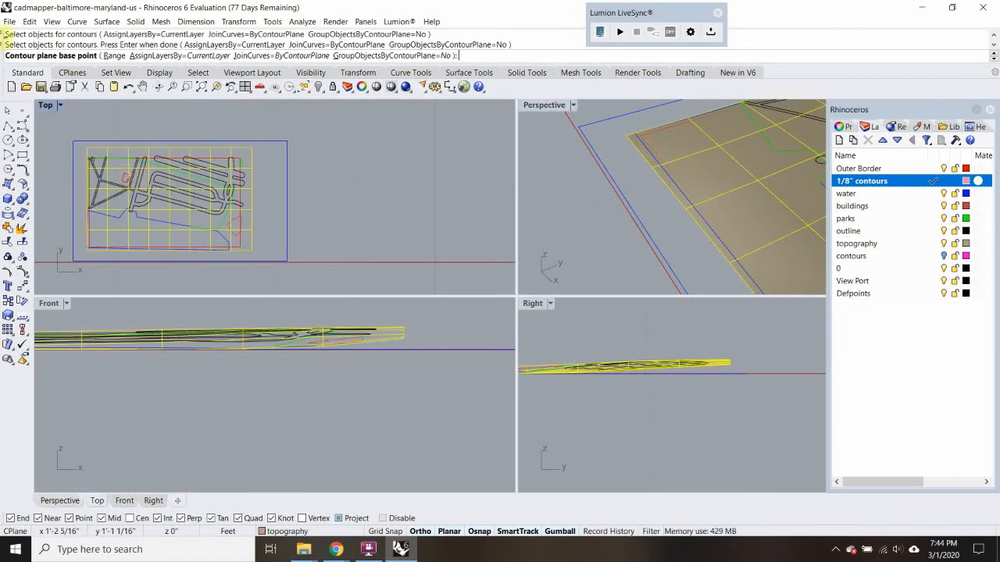
{"action": "scroll", "coordinate": [103, 282], "scroll_direction": "up", "scroll_amount": 5}
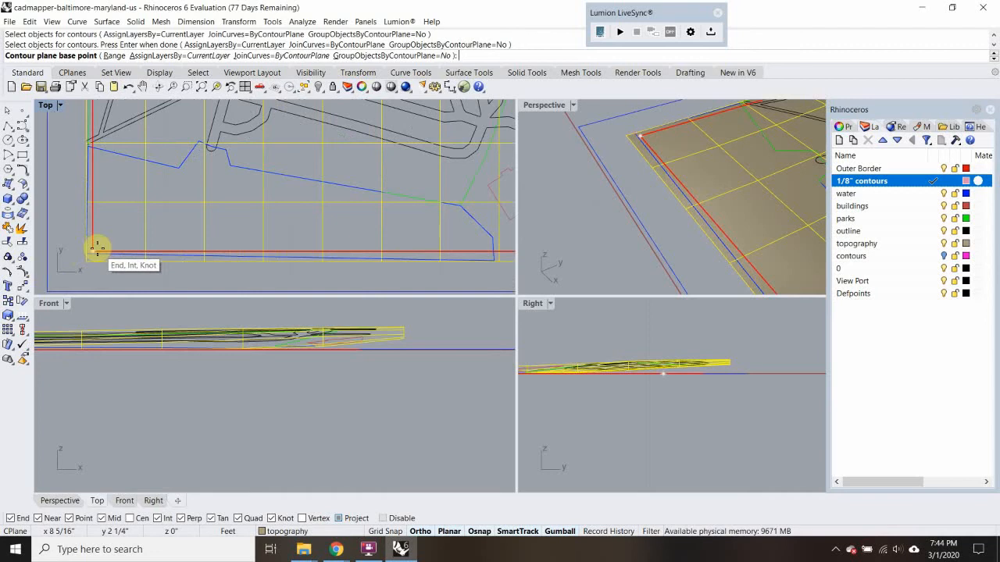
{"action": "left_click", "coordinate": [97, 249]}
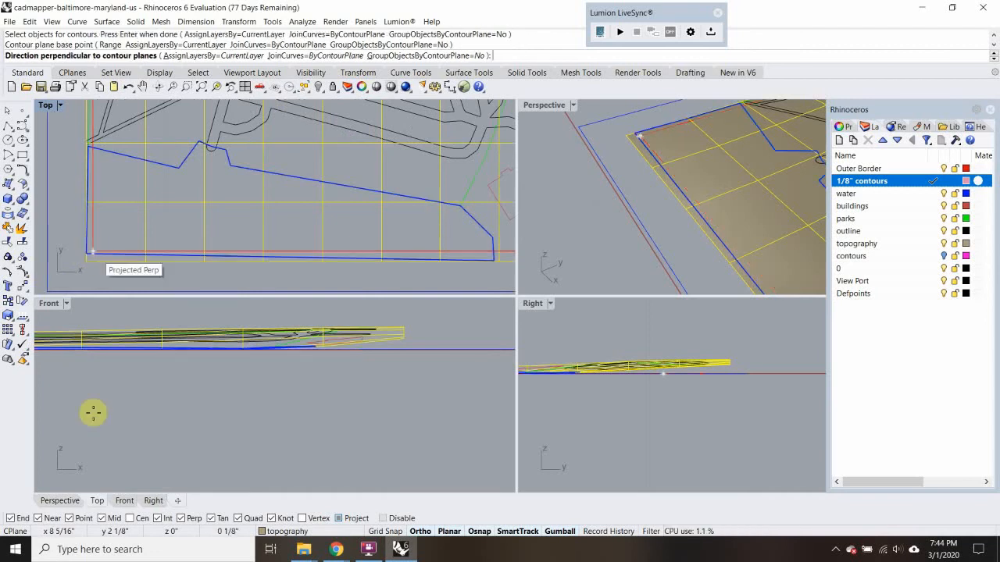
Set the contour direction straight up in the Front view and generate the contours at 1/8" spacing
{"action": "scroll", "coordinate": [93, 412], "scroll_direction": "down", "scroll_amount": 3}
{"action": "scroll", "coordinate": [94, 411], "scroll_direction": "down", "scroll_amount": 7}
{"action": "right_click_drag", "start_coordinate": [120, 417], "coordinate": [258, 419]}
{"action": "scroll", "coordinate": [174, 378], "scroll_direction": "up", "scroll_amount": 4}
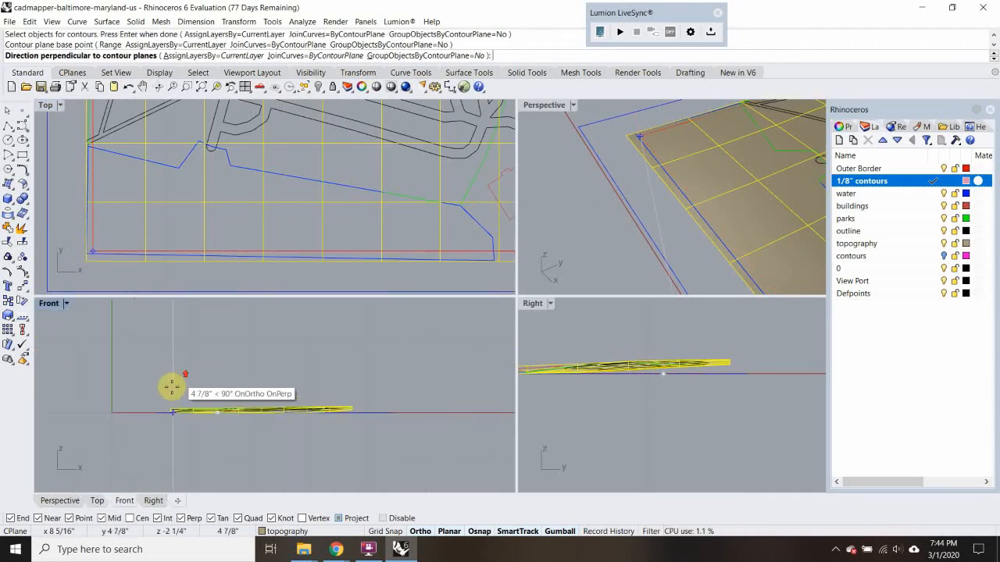
{"action": "scroll", "coordinate": [165, 409], "scroll_direction": "up", "scroll_amount": 2}
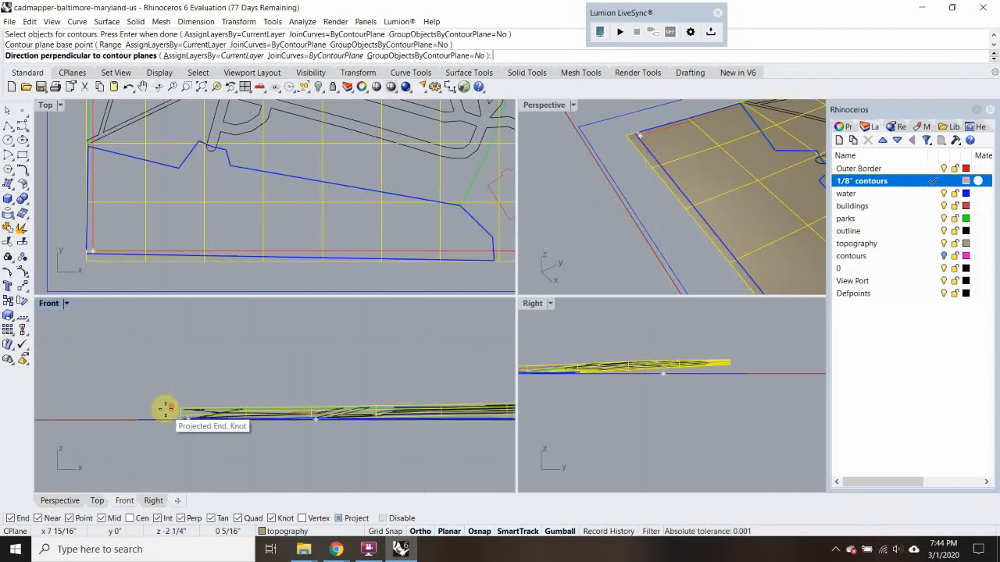
{"action": "left_click", "coordinate": [192, 351]}
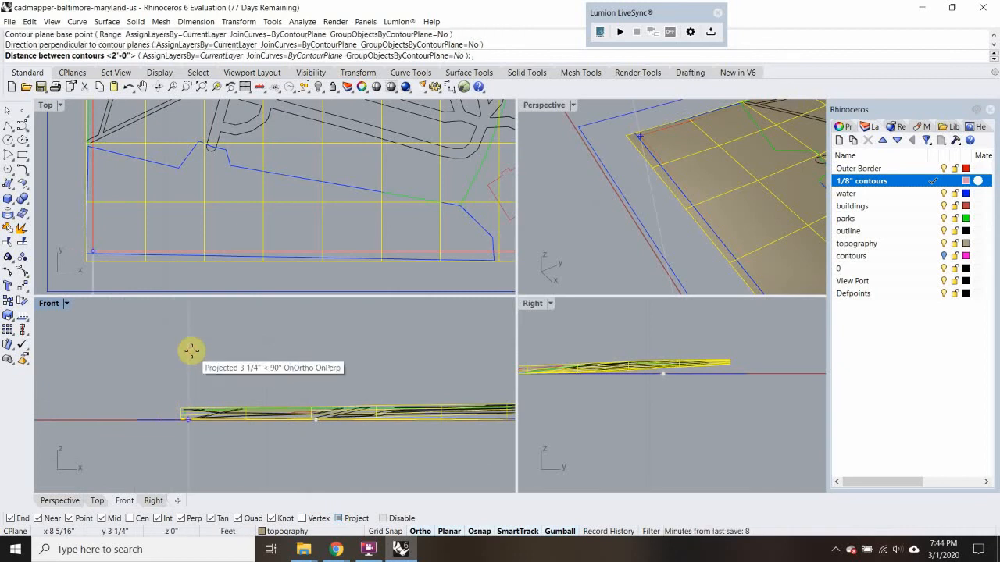
{"action": "type", "text": "1/8\""}
{"action": "key", "text": "Return"}
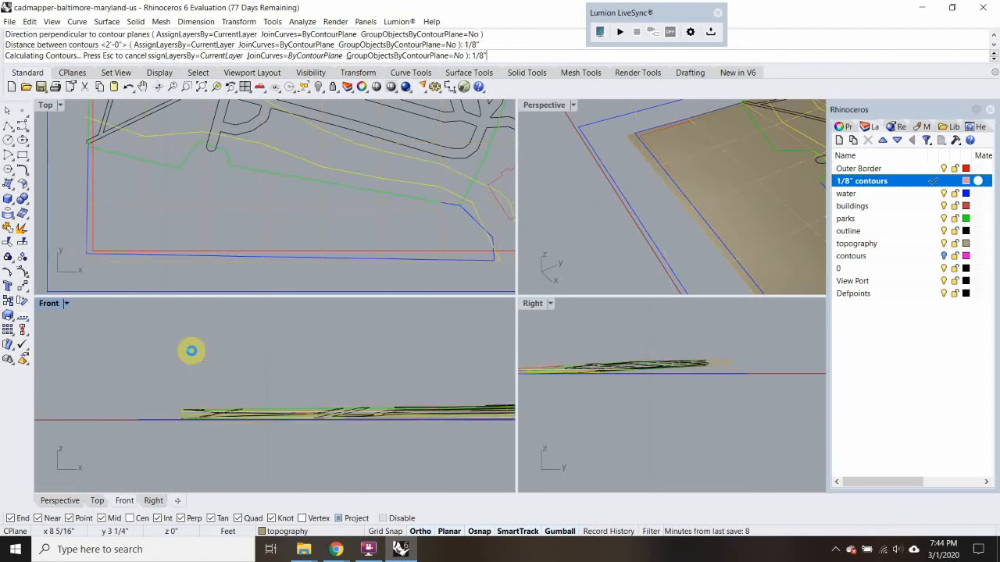
Inspect the new contours in the Top view, deselect them, and hide the topography layer
{"action": "scroll", "coordinate": [226, 228], "scroll_direction": "down", "scroll_amount": 3}
{"action": "scroll", "coordinate": [226, 227], "scroll_direction": "up", "scroll_amount": 2}
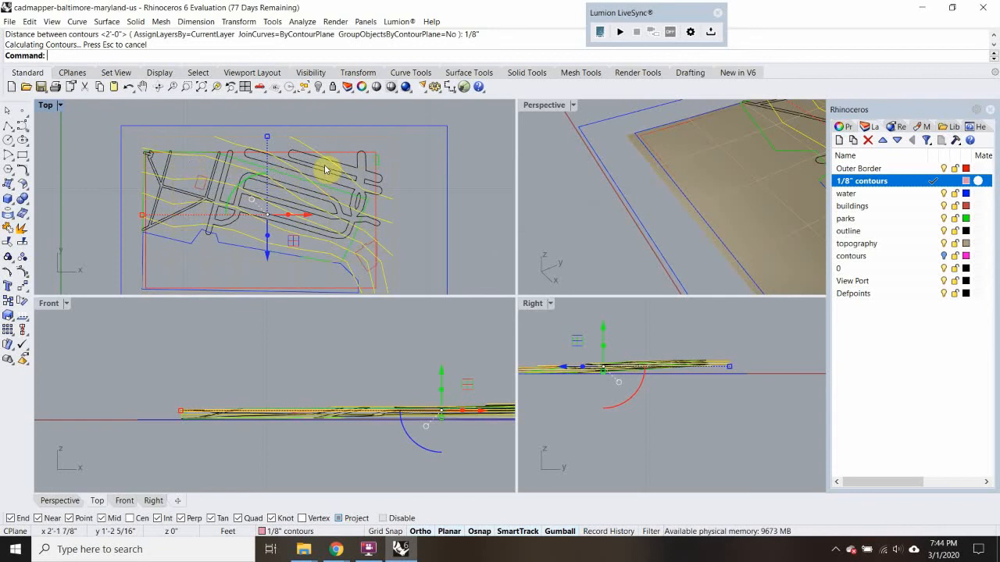
{"action": "scroll", "coordinate": [221, 202], "scroll_direction": "down", "scroll_amount": 2}
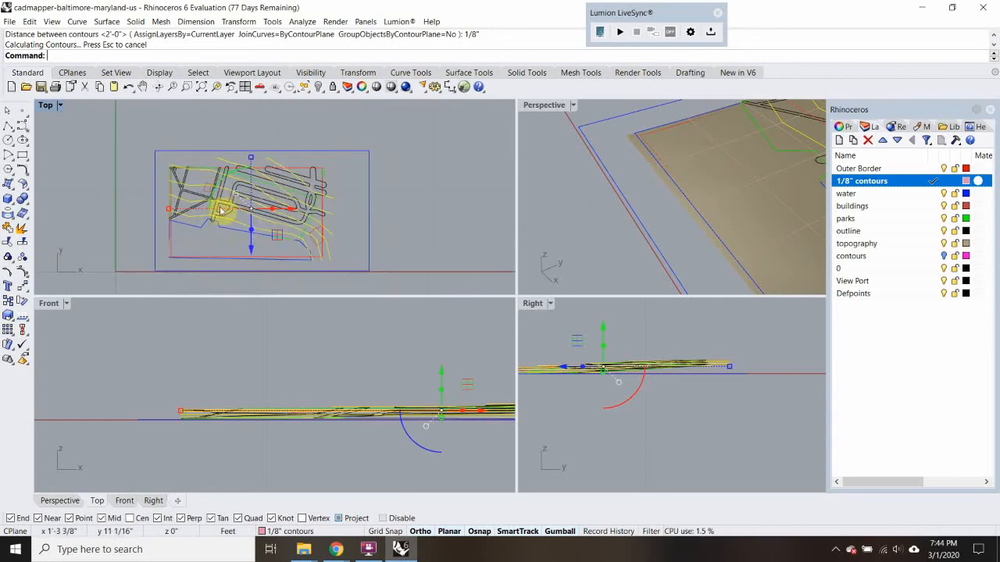
{"action": "scroll", "coordinate": [303, 250], "scroll_direction": "up", "scroll_amount": 4}
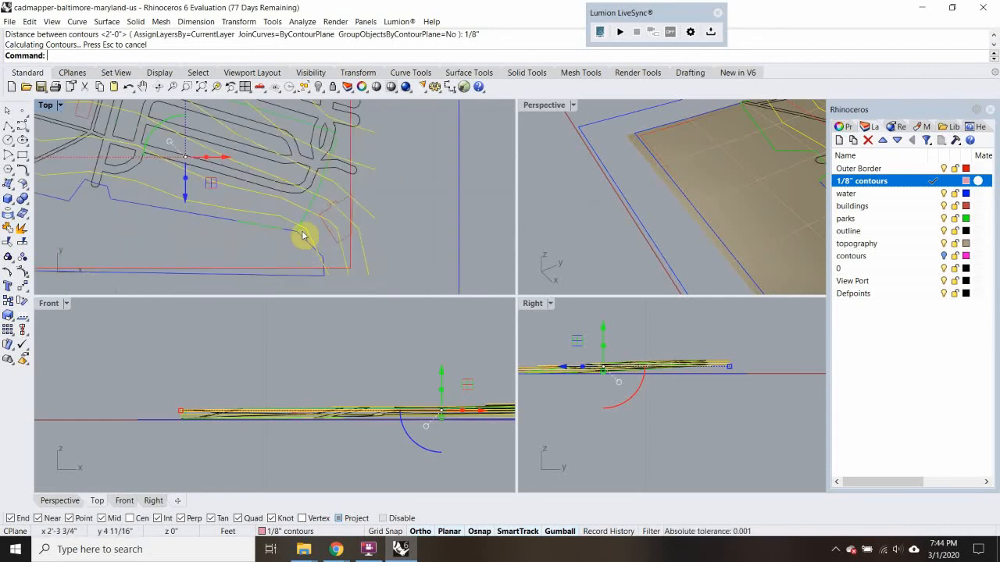
{"action": "scroll", "coordinate": [299, 232], "scroll_direction": "down", "scroll_amount": 5}
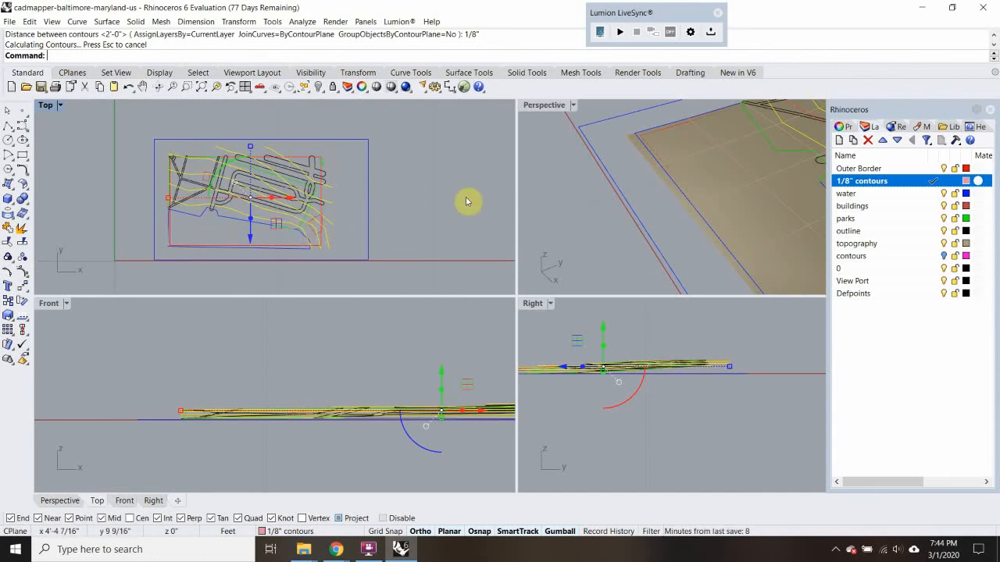
{"action": "key", "text": "Escape"}
{"action": "scroll", "coordinate": [242, 196], "scroll_direction": "up", "scroll_amount": 3}
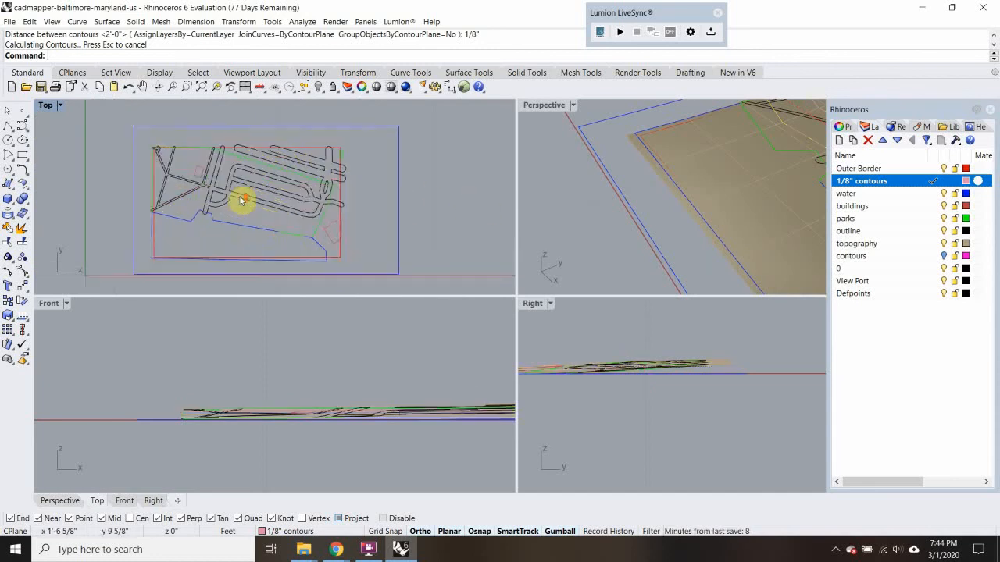
{"action": "left_click", "coordinate": [209, 252]}
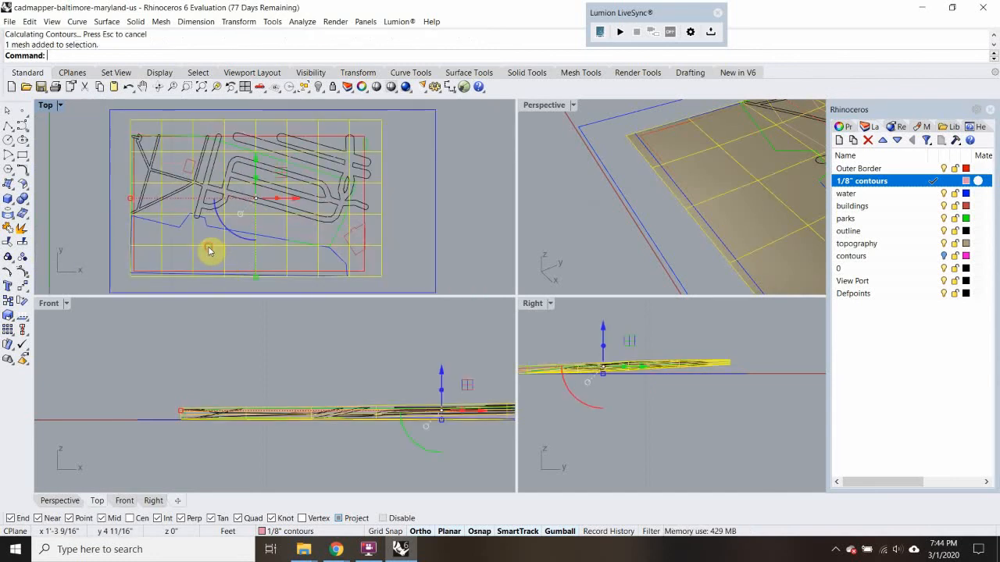
{"action": "left_click", "coordinate": [943, 244]}
{"action": "scroll", "coordinate": [179, 203], "scroll_direction": "up", "scroll_amount": 2}
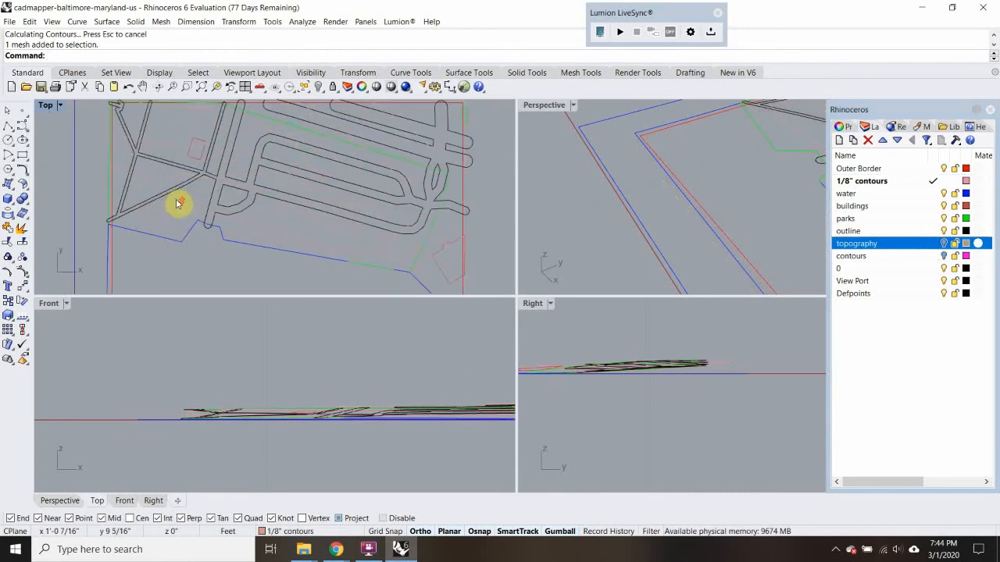
Flatten all visible site curves onto the Top construction plane with ProjectToCPlane, deleting the input objects
{"action": "scroll", "coordinate": [178, 205], "scroll_direction": "down", "scroll_amount": 3}
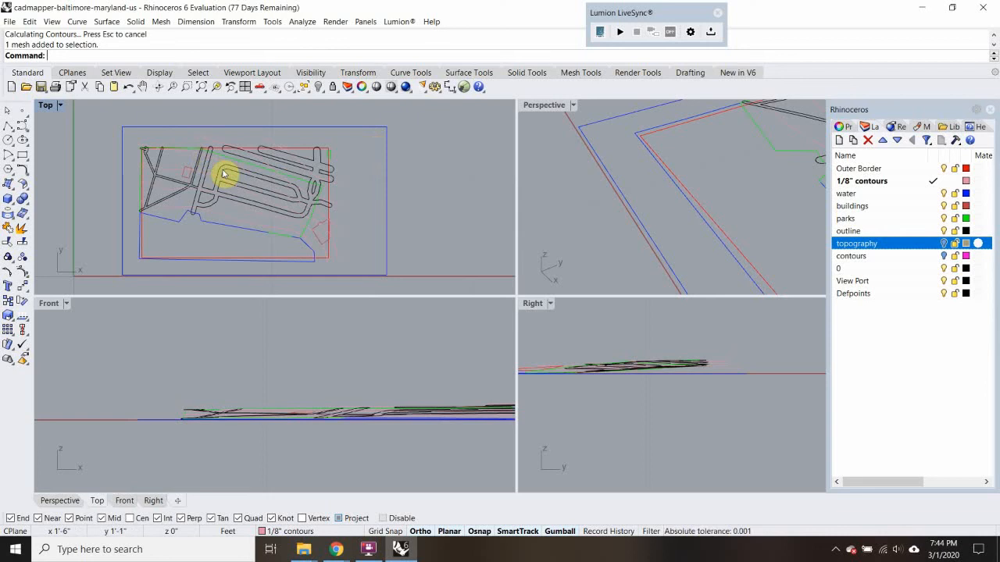
{"action": "scroll", "coordinate": [223, 172], "scroll_direction": "down", "scroll_amount": 3}
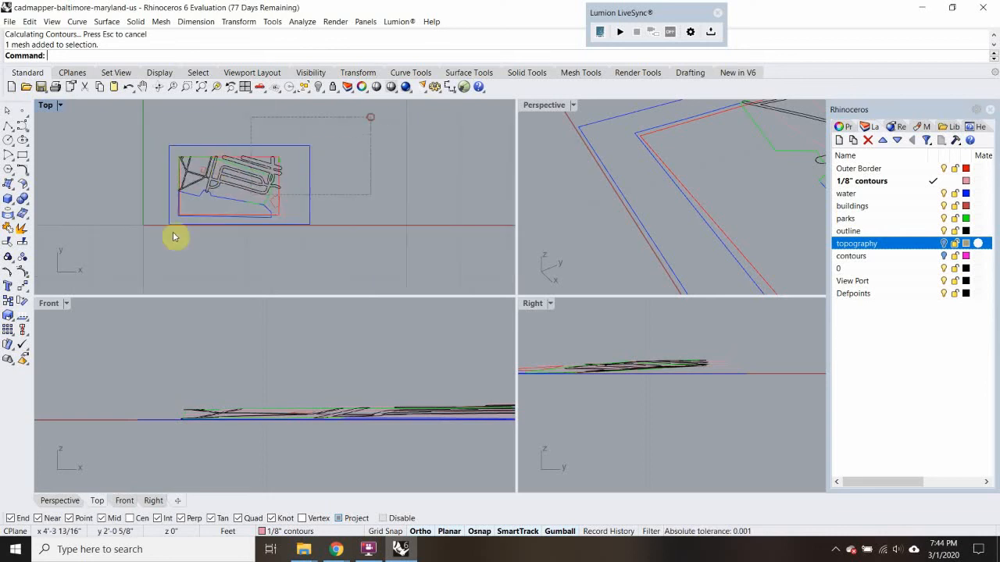
{"action": "left_click_drag", "start_coordinate": [115, 256], "coordinate": [115, 253]}
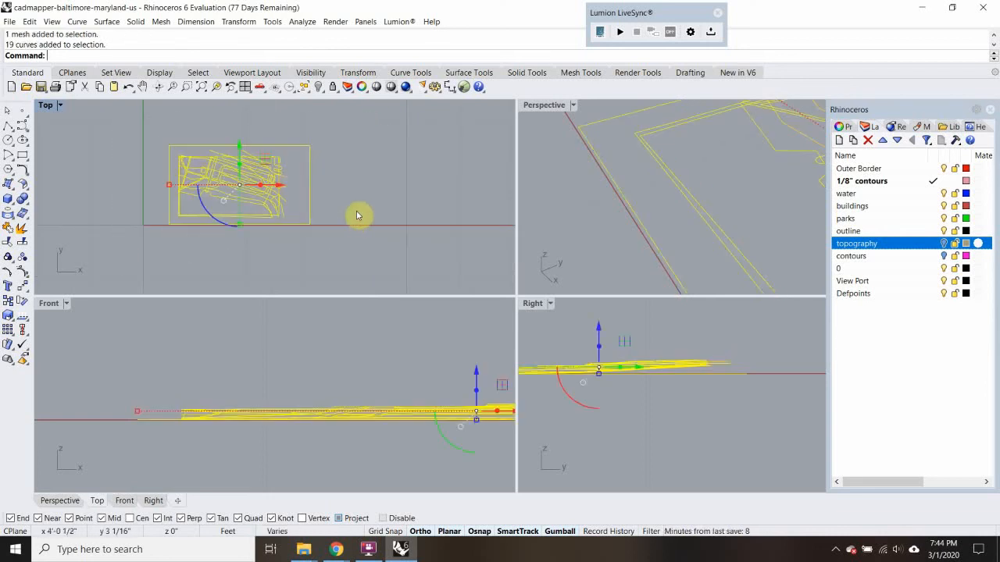
{"action": "type", "text": "Project"}
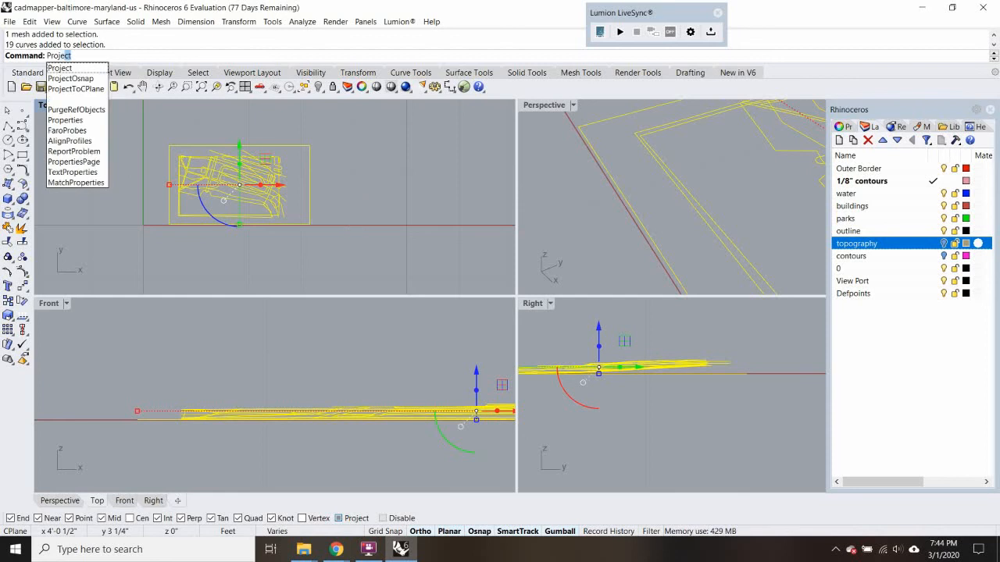
{"action": "left_click", "coordinate": [68, 90]}
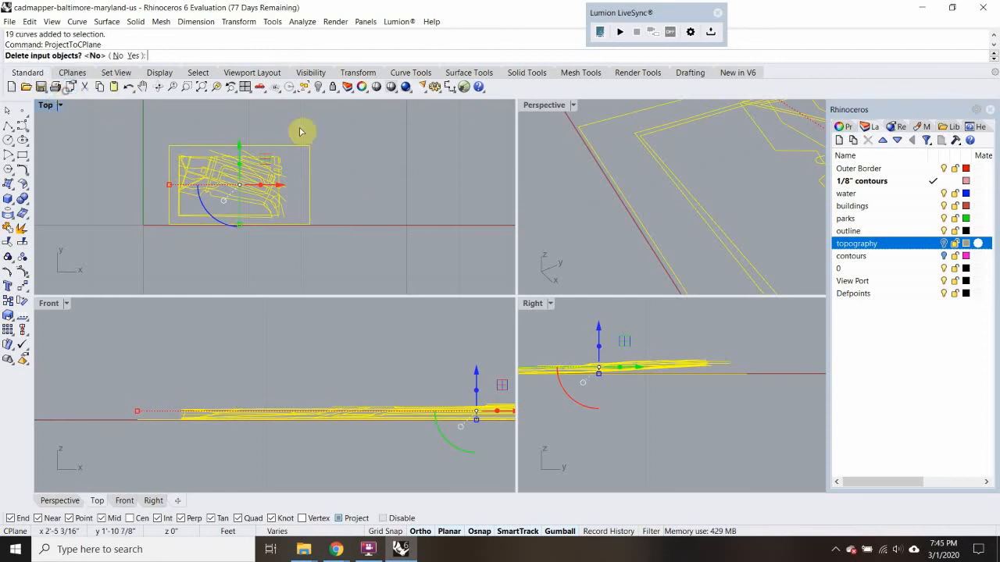
{"action": "type", "text": "y"}
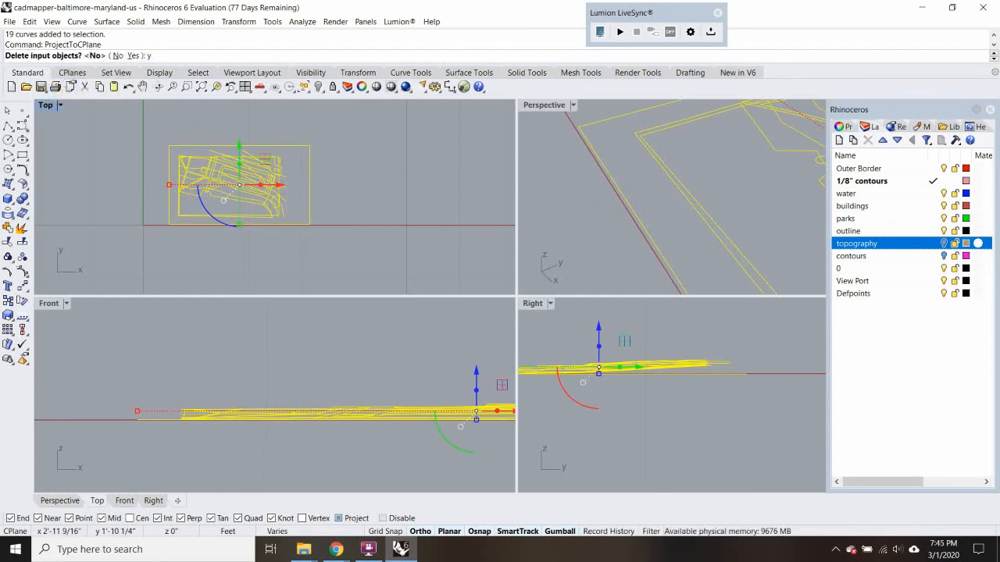
{"action": "key", "text": "Return"}
Check the flattened curves in the Front and Perspective views, deselect them, and maximize the Top view
{"action": "scroll", "coordinate": [301, 404], "scroll_direction": "down", "scroll_amount": 3}
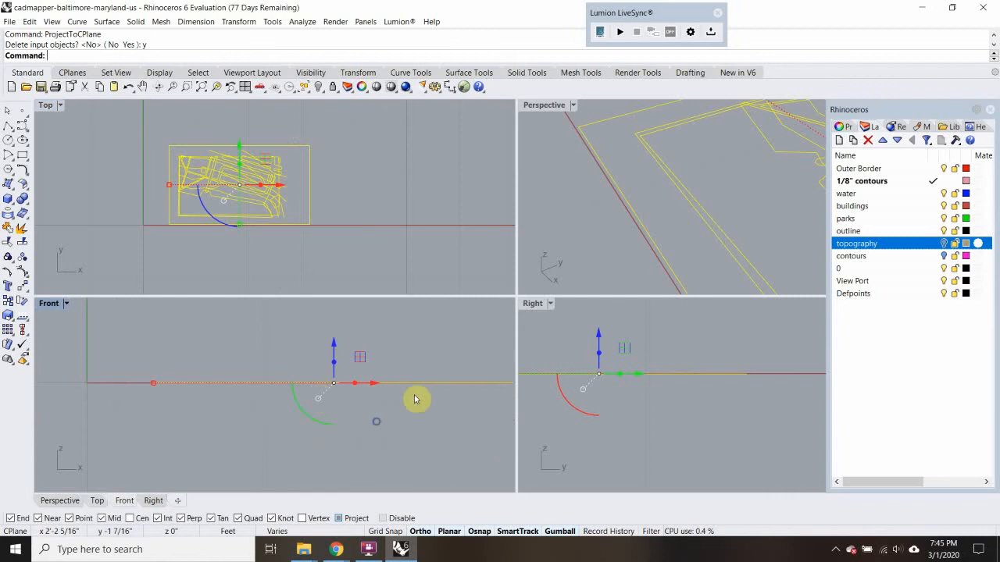
{"action": "scroll", "coordinate": [437, 387], "scroll_direction": "up", "scroll_amount": 3}
{"action": "right_click_drag", "start_coordinate": [621, 202], "coordinate": [714, 229]}
{"action": "scroll", "coordinate": [197, 208], "scroll_direction": "up", "scroll_amount": 3}
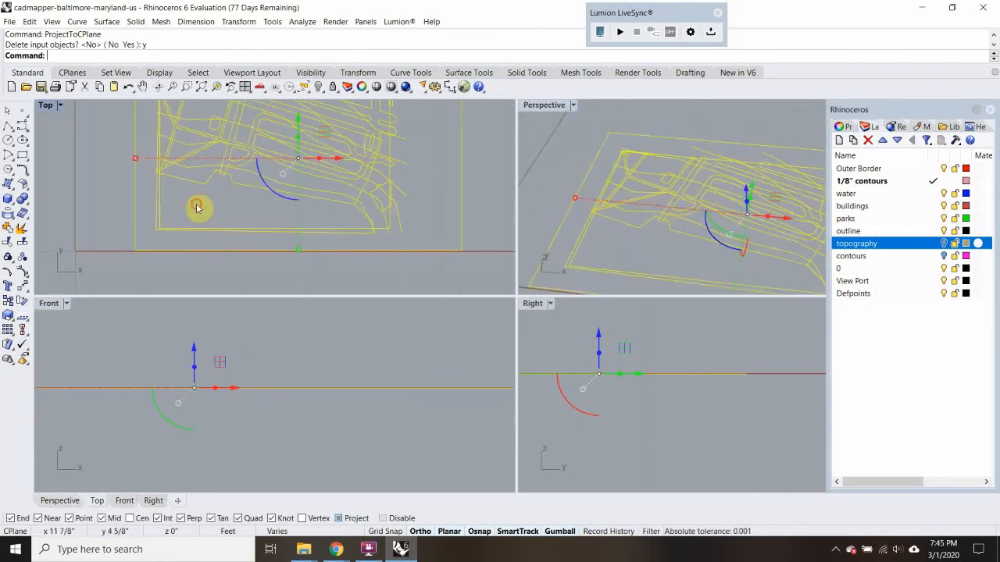
{"action": "left_click", "coordinate": [197, 208]}
{"action": "double_click", "coordinate": [46, 104]}
{"action": "scroll", "coordinate": [244, 328], "scroll_direction": "down", "scroll_amount": 2}
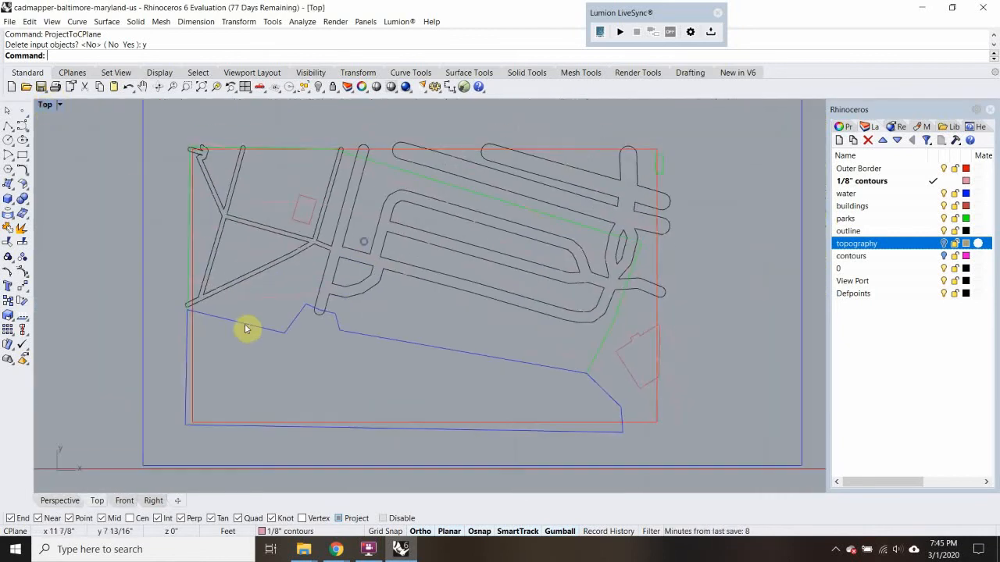
Using the red border rectangle as the cutting object, trim the curves projecting past its right side and upper-left corner
{"action": "left_click", "coordinate": [193, 374]}
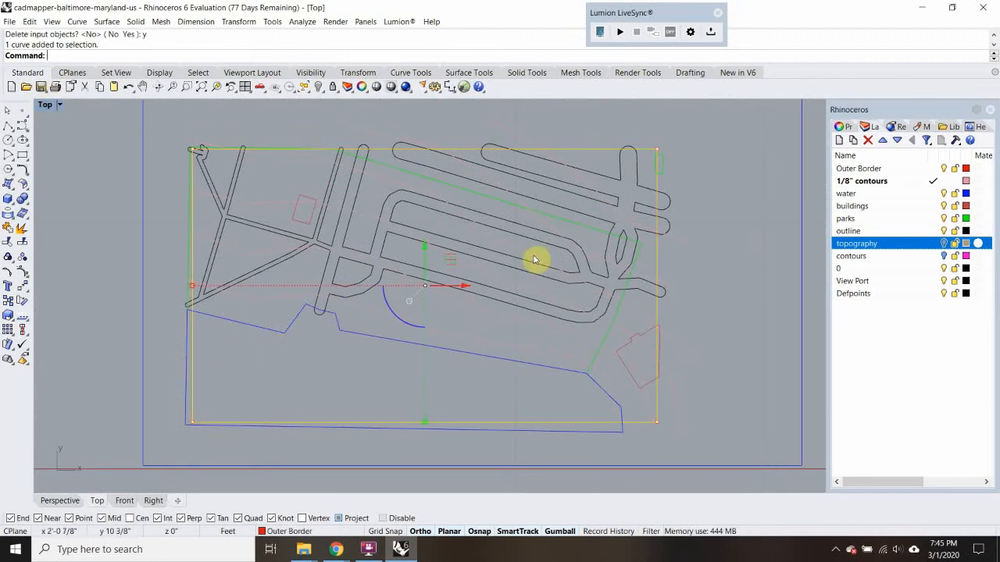
{"action": "key", "text": "Return"}
{"action": "left_click_drag", "start_coordinate": [722, 136], "coordinate": [424, 431]}
{"action": "scroll", "coordinate": [218, 152], "scroll_direction": "up", "scroll_amount": 5}
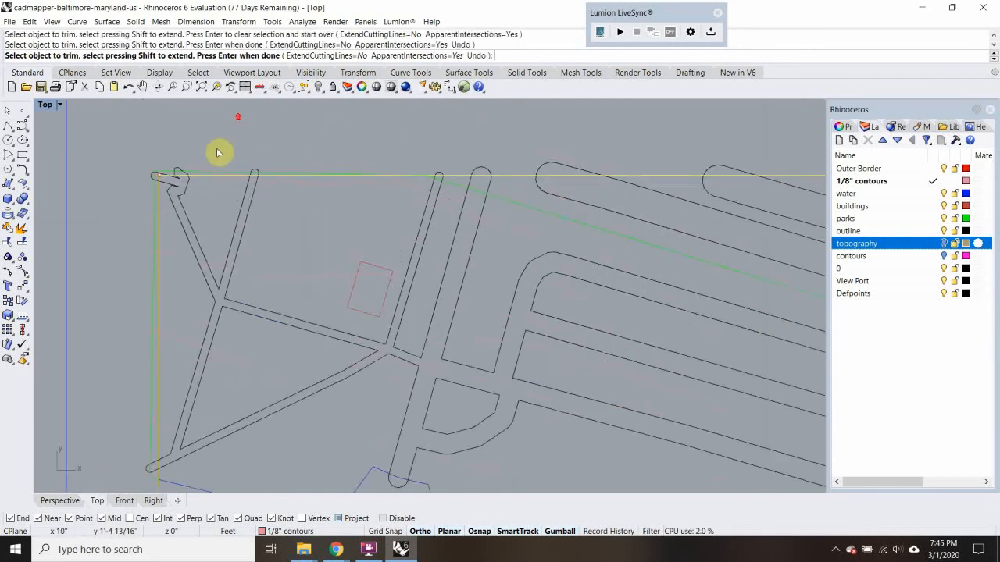
{"action": "left_click_drag", "start_coordinate": [207, 167], "coordinate": [112, 190]}
{"action": "scroll", "coordinate": [139, 215], "scroll_direction": "down", "scroll_amount": 3}
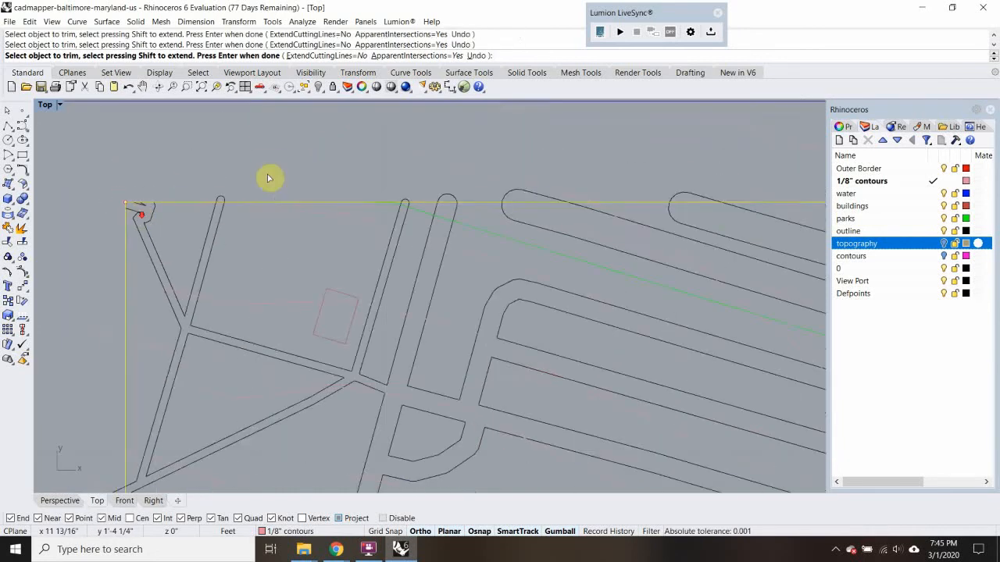
Trim the road ends and other curves extending above the red border's upper edge, working across to its right corner
{"action": "scroll", "coordinate": [251, 182], "scroll_direction": "up", "scroll_amount": 3}
{"action": "left_click_drag", "start_coordinate": [344, 178], "coordinate": [164, 223]}
{"action": "right_click_drag", "start_coordinate": [596, 208], "coordinate": [262, 203]}
{"action": "left_click_drag", "start_coordinate": [600, 157], "coordinate": [190, 216]}
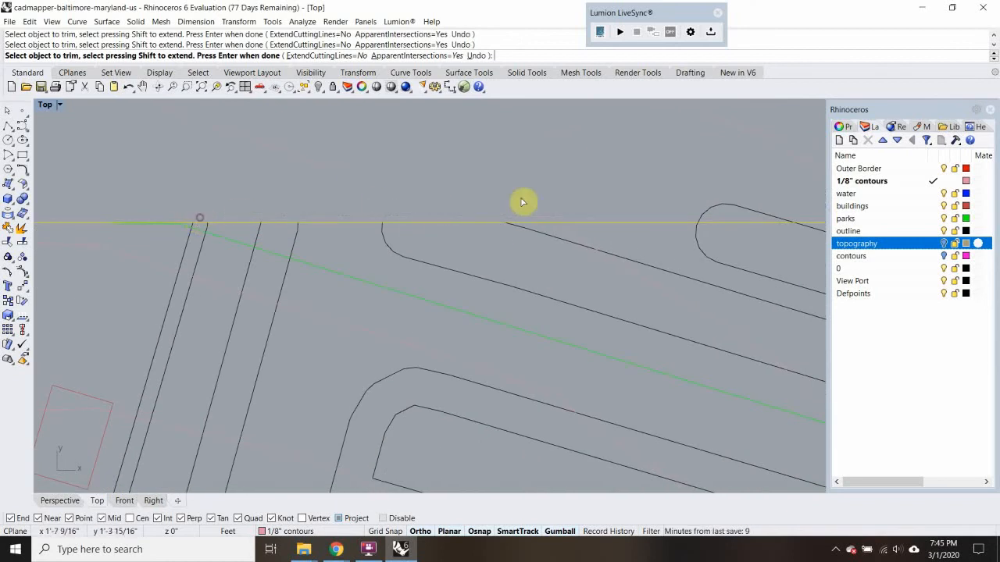
{"action": "right_click_drag", "start_coordinate": [592, 202], "coordinate": [271, 217]}
{"action": "scroll", "coordinate": [268, 235], "scroll_direction": "down", "scroll_amount": 3}
{"action": "scroll", "coordinate": [442, 223], "scroll_direction": "up", "scroll_amount": 4}
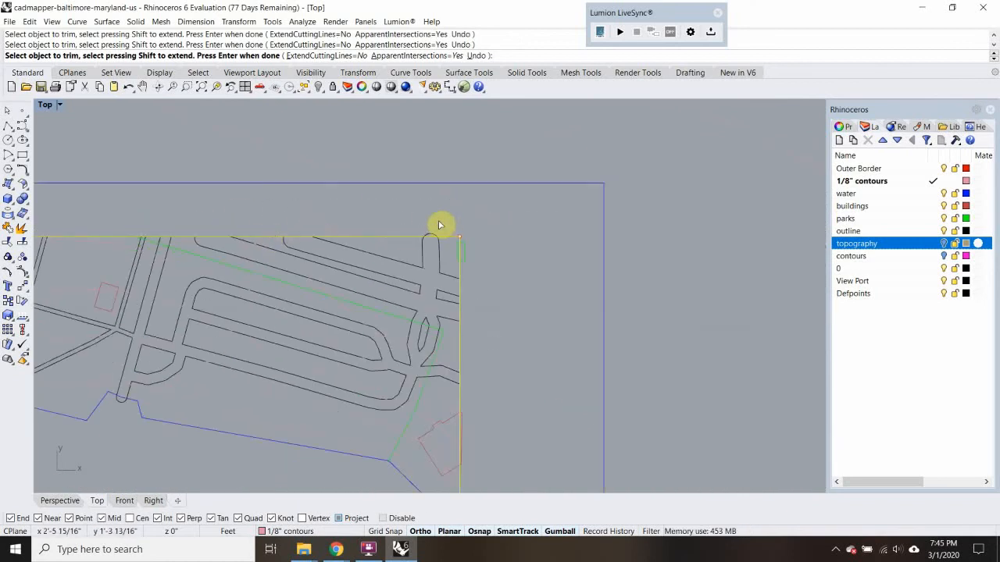
{"action": "left_click", "coordinate": [429, 243]}
{"action": "scroll", "coordinate": [458, 257], "scroll_direction": "up", "scroll_amount": 4}
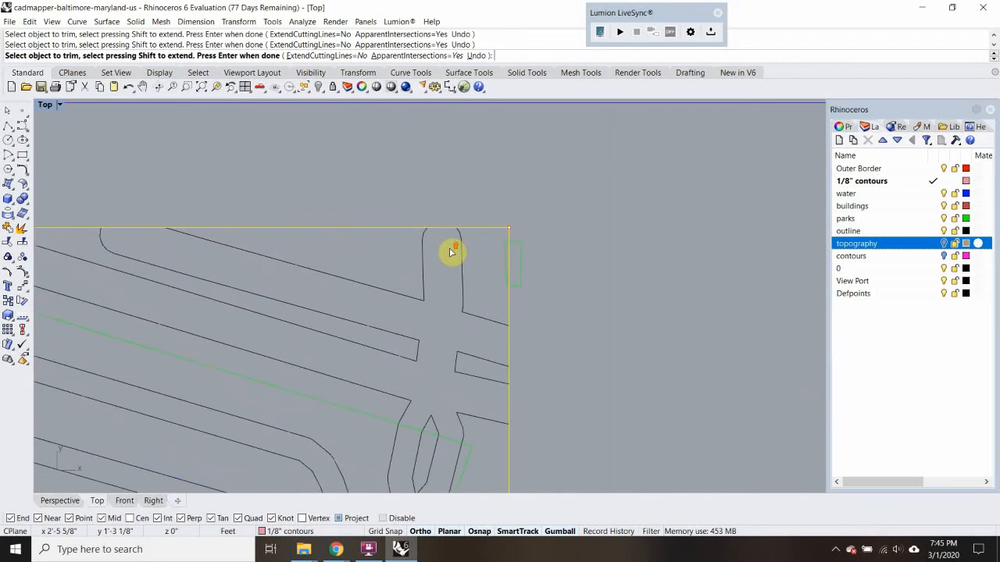
Check the border's corners and upper edge for leftover curve ends and finish the trim
{"action": "scroll", "coordinate": [453, 289], "scroll_direction": "down", "scroll_amount": 5}
{"action": "scroll", "coordinate": [518, 331], "scroll_direction": "up", "scroll_amount": 5}
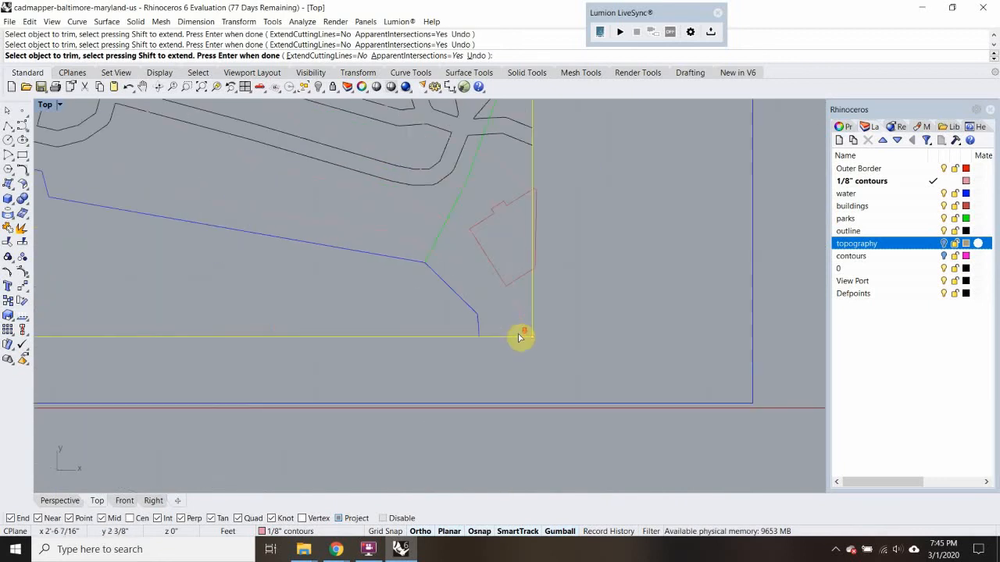
{"action": "scroll", "coordinate": [518, 330], "scroll_direction": "down", "scroll_amount": 6}
{"action": "right_click_drag", "start_coordinate": [300, 243], "coordinate": [309, 268]}
{"action": "scroll", "coordinate": [318, 230], "scroll_direction": "up", "scroll_amount": 7}
{"action": "scroll", "coordinate": [263, 190], "scroll_direction": "up", "scroll_amount": 7}
{"action": "left_click", "coordinate": [265, 190]}
{"action": "scroll", "coordinate": [264, 190], "scroll_direction": "down", "scroll_amount": 3}
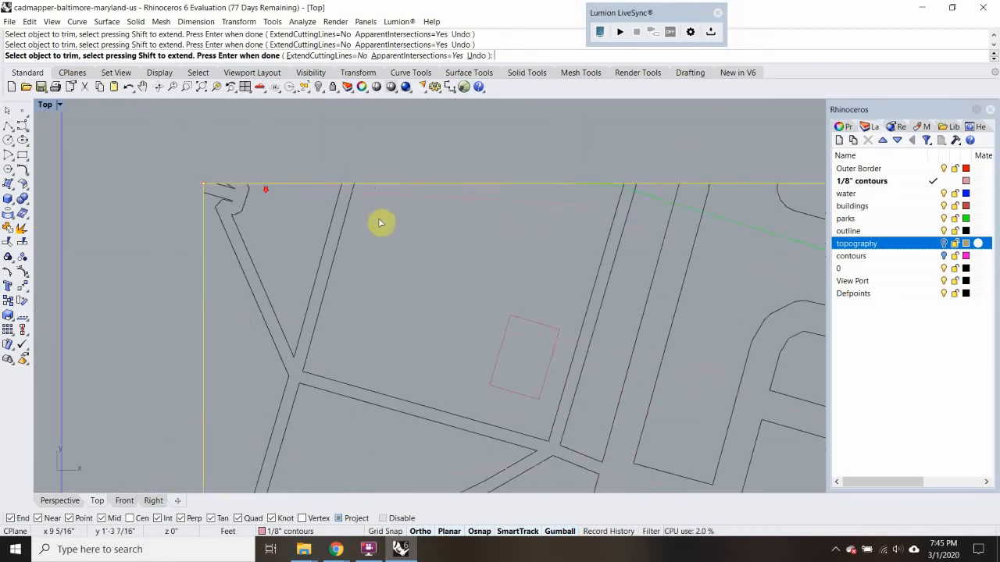
{"action": "right_click_drag", "start_coordinate": [567, 254], "coordinate": [346, 286]}
{"action": "scroll", "coordinate": [553, 228], "scroll_direction": "up", "scroll_amount": 2}
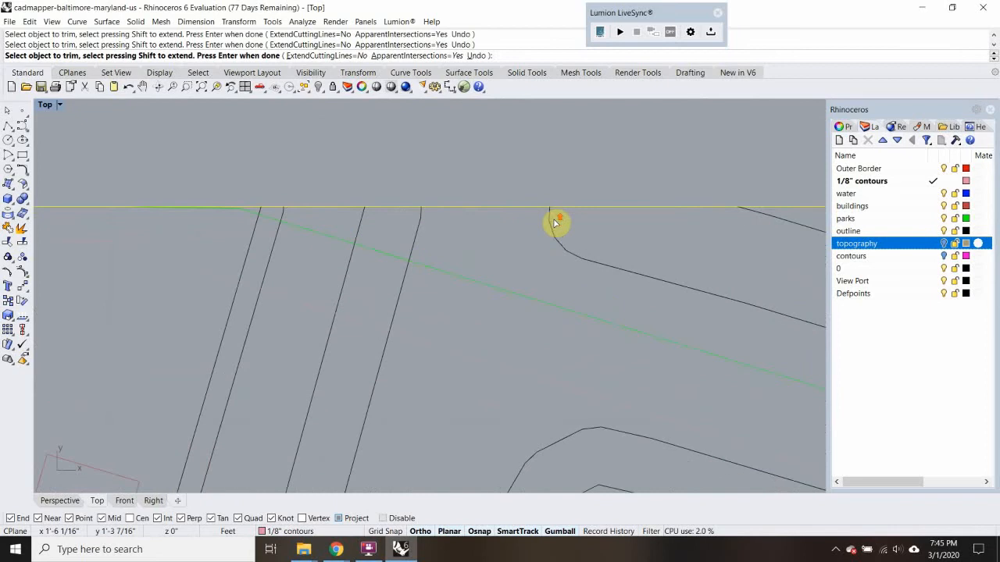
{"action": "scroll", "coordinate": [552, 213], "scroll_direction": "down", "scroll_amount": 3}
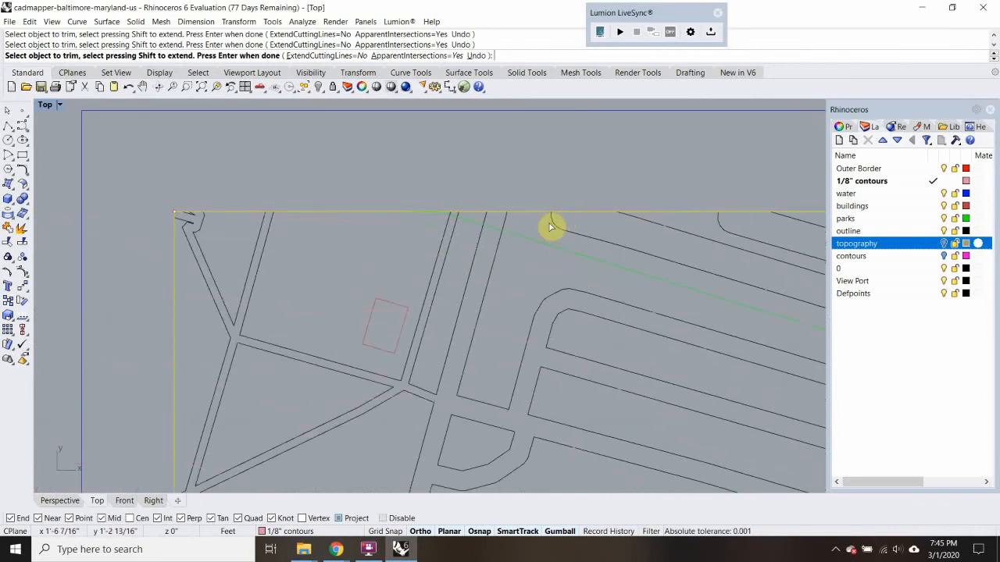
{"action": "key", "text": "Return"}
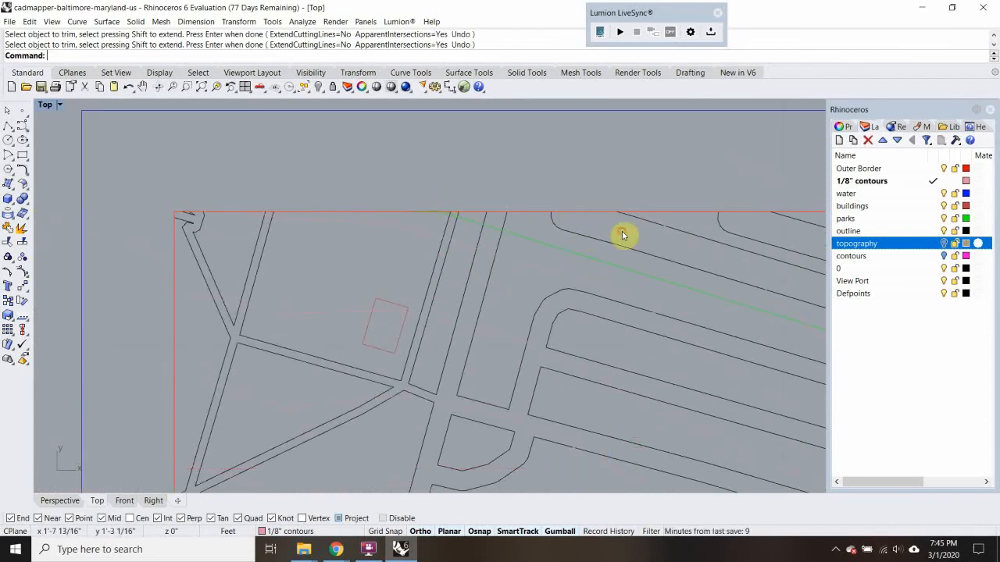
Make the outline layer current and draw a polyline extending the upper road's lower edge tangentially up past the red border
{"action": "double_click", "coordinate": [889, 230]}
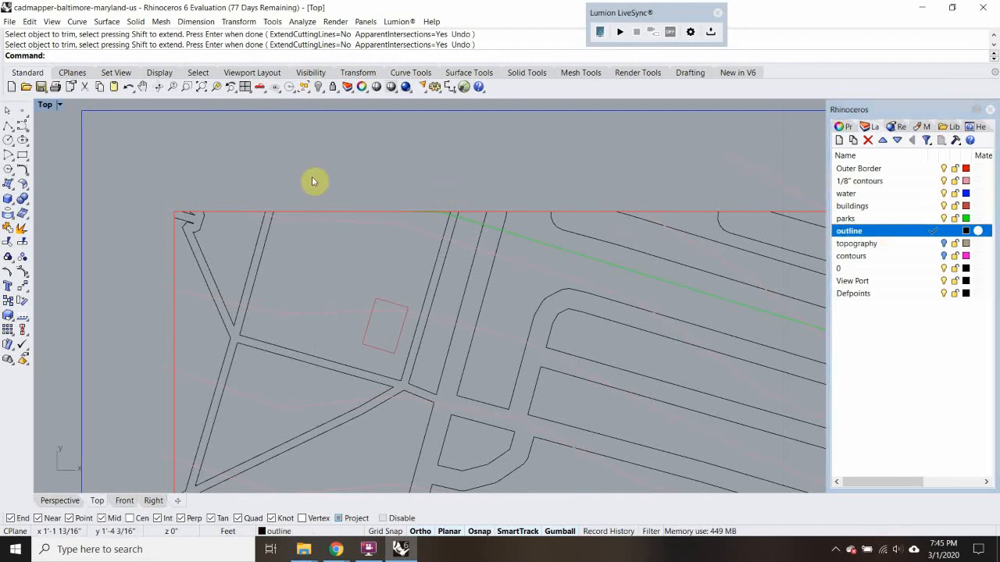
{"action": "left_click", "coordinate": [8, 125]}
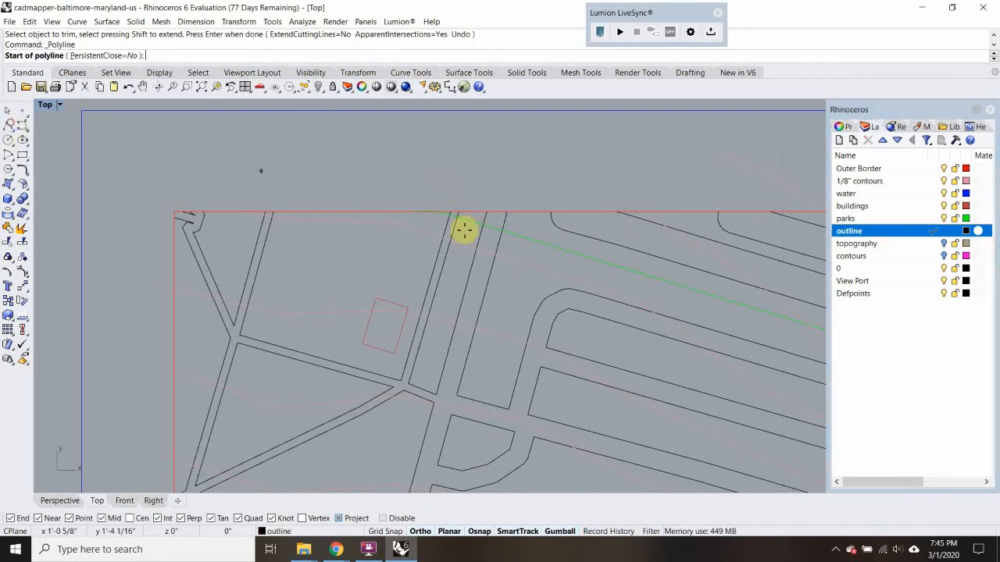
{"action": "left_click", "coordinate": [603, 239]}
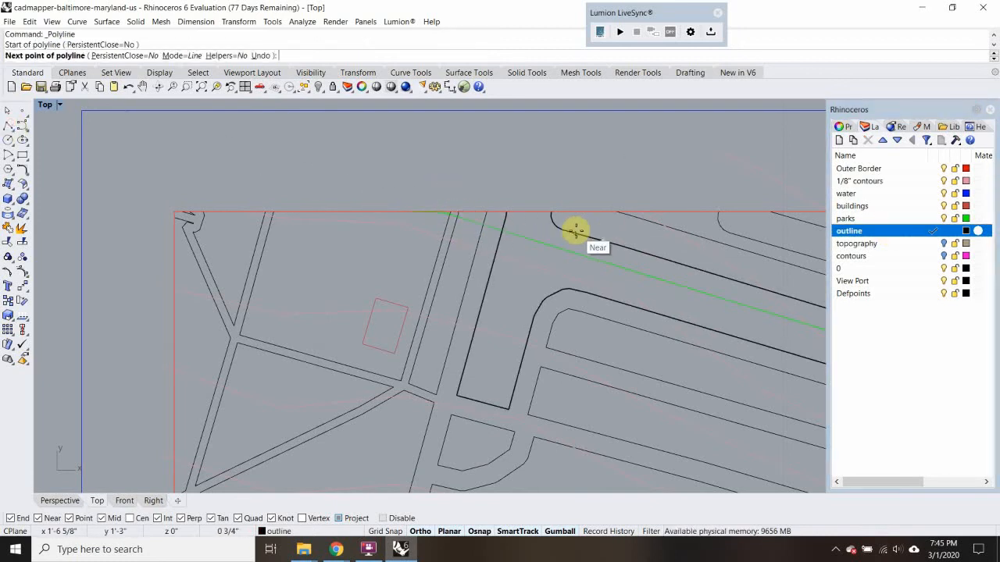
{"action": "left_click", "coordinate": [388, 189]}
{"action": "key", "text": "Return"}
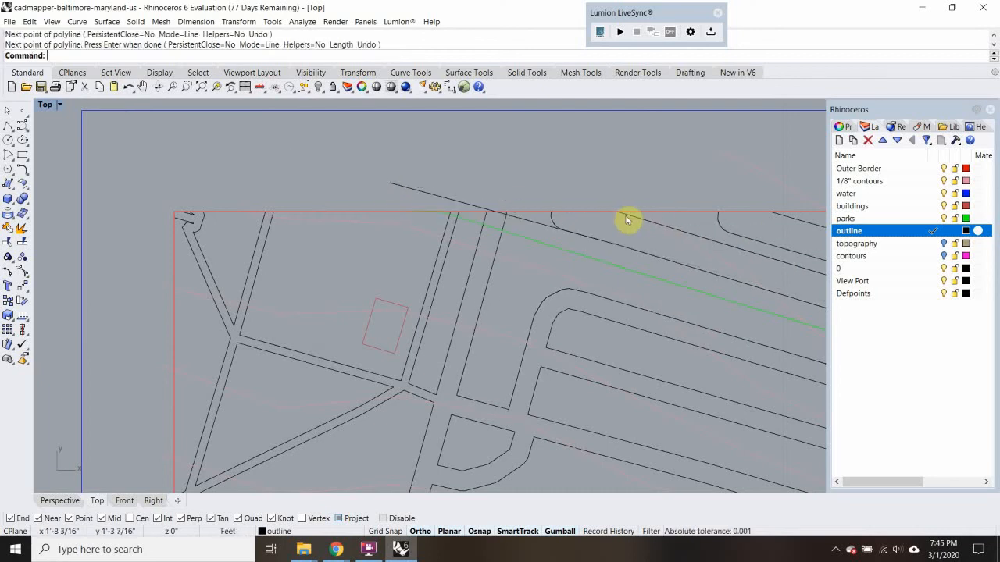
Trim away the rounded road corner near the border's upper edge, using the new extension line as the cutting object
{"action": "left_click", "coordinate": [549, 229]}
{"action": "type", "text": "trim"}
{"action": "key", "text": "Return"}
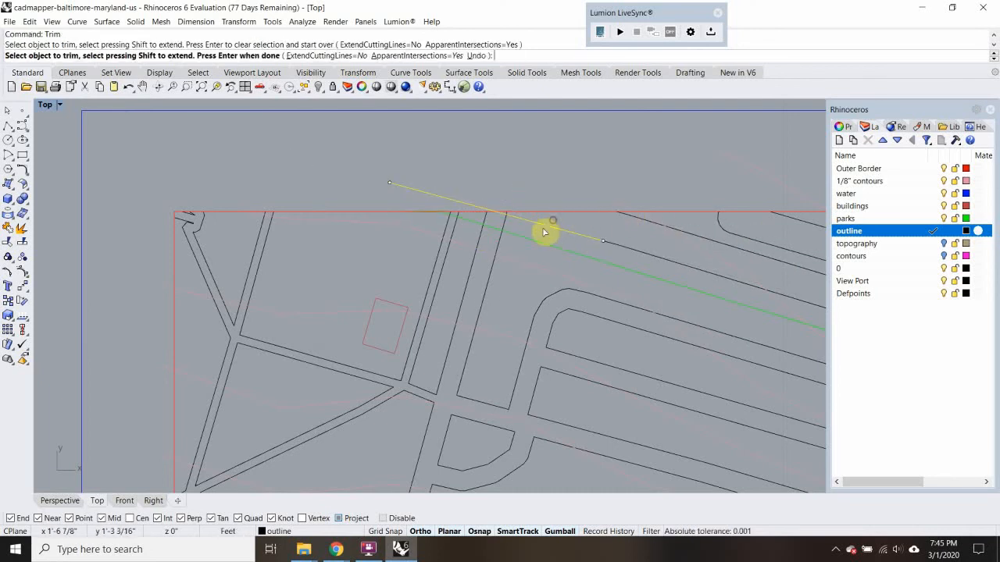
{"action": "scroll", "coordinate": [508, 225], "scroll_direction": "up", "scroll_amount": 2}
{"action": "left_click_drag", "start_coordinate": [522, 230], "coordinate": [468, 223]}
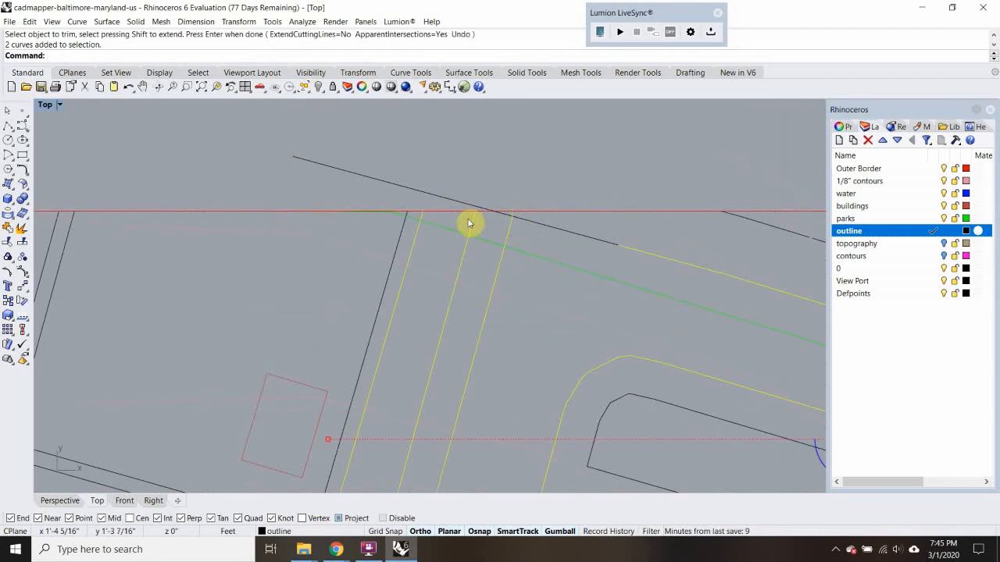
{"action": "key", "text": "Return"}
Trim the overhanging ends where the extension line crosses the steep road edge just inside the border
{"action": "left_click", "coordinate": [519, 223]}
{"action": "type", "text": "tr"}
{"action": "key", "text": "Return"}
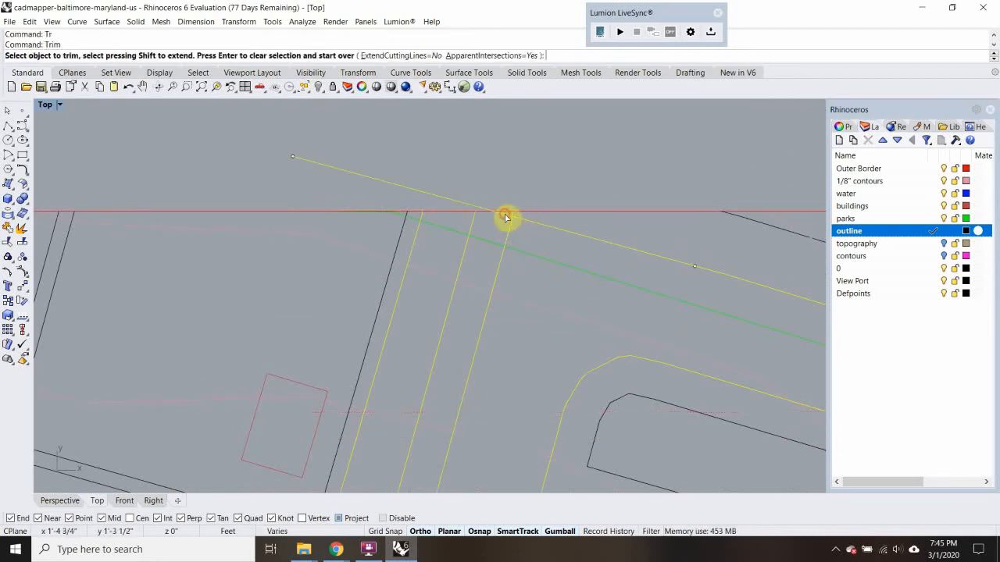
{"action": "left_click", "coordinate": [504, 215]}
{"action": "scroll", "coordinate": [513, 216], "scroll_direction": "up", "scroll_amount": 5}
{"action": "left_click", "coordinate": [515, 214]}
{"action": "scroll", "coordinate": [547, 225], "scroll_direction": "down", "scroll_amount": 8}
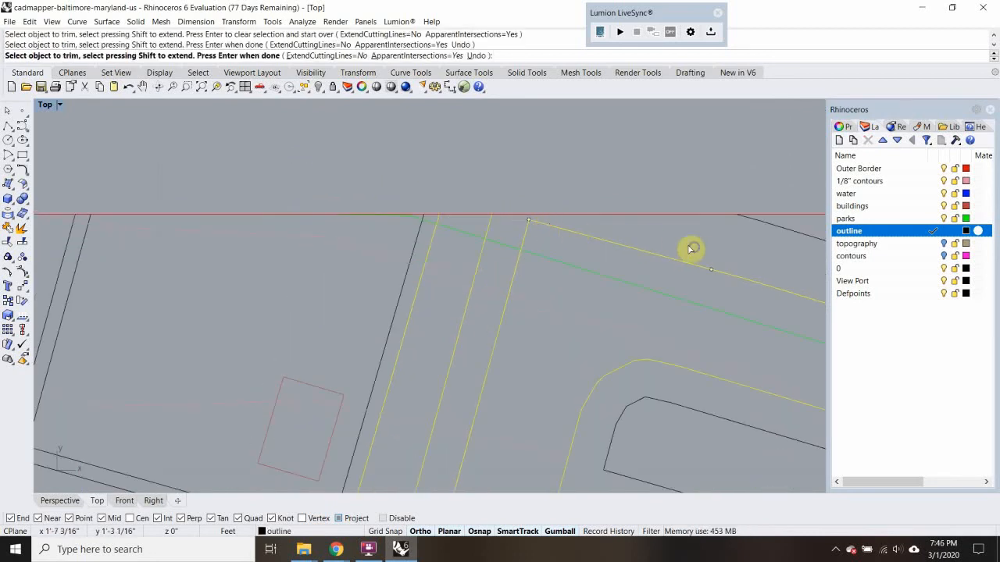
{"action": "key", "text": "Return"}
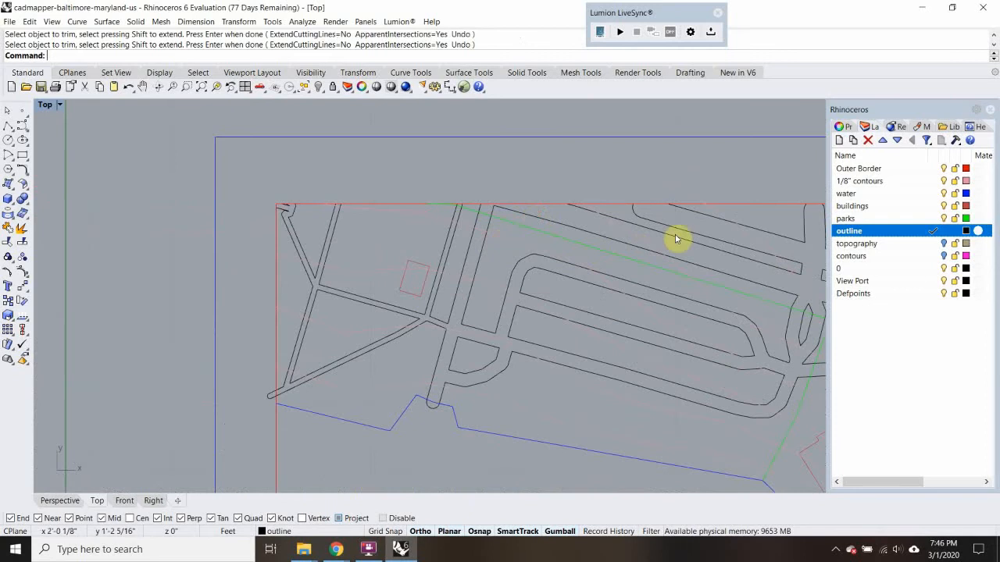
Draw a polyline extending the next road edge tangentially from its curved corner to just past the border's upper edge
{"action": "right_click_drag", "start_coordinate": [693, 242], "coordinate": [676, 241]}
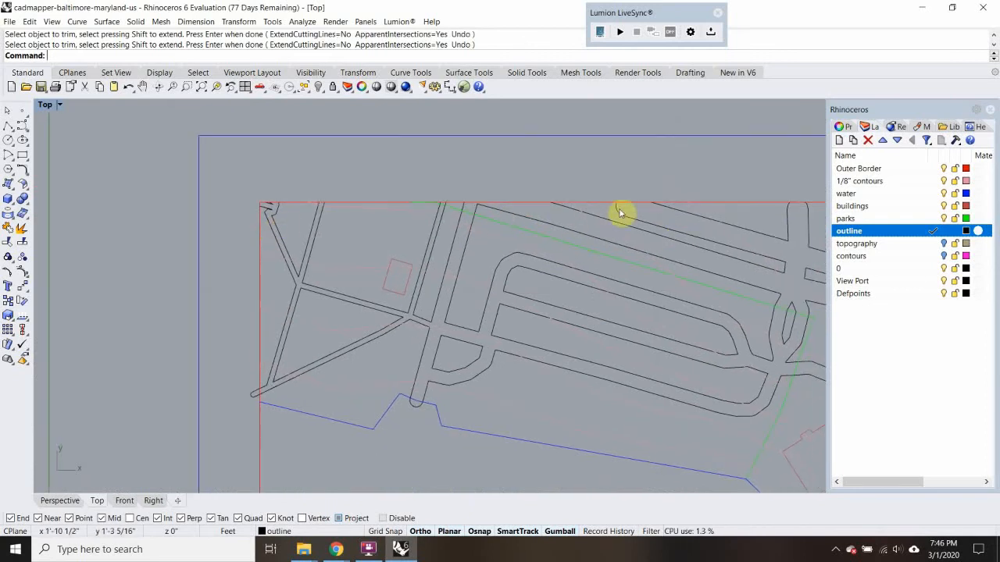
{"action": "right_click_drag", "start_coordinate": [620, 213], "coordinate": [464, 202]}
{"action": "scroll", "coordinate": [475, 202], "scroll_direction": "up", "scroll_amount": 5}
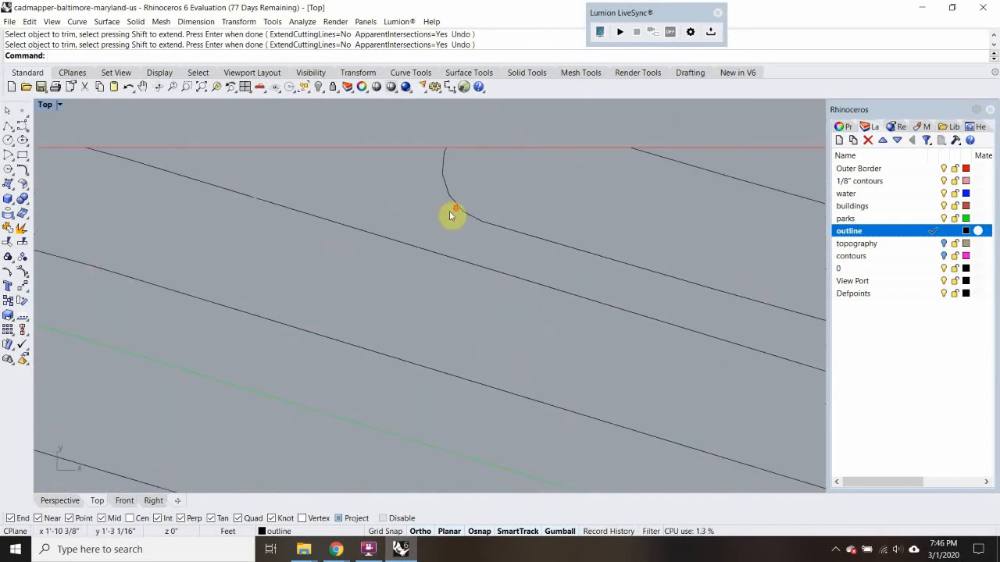
{"action": "key", "text": "Return"}
{"action": "left_click", "coordinate": [484, 222]}
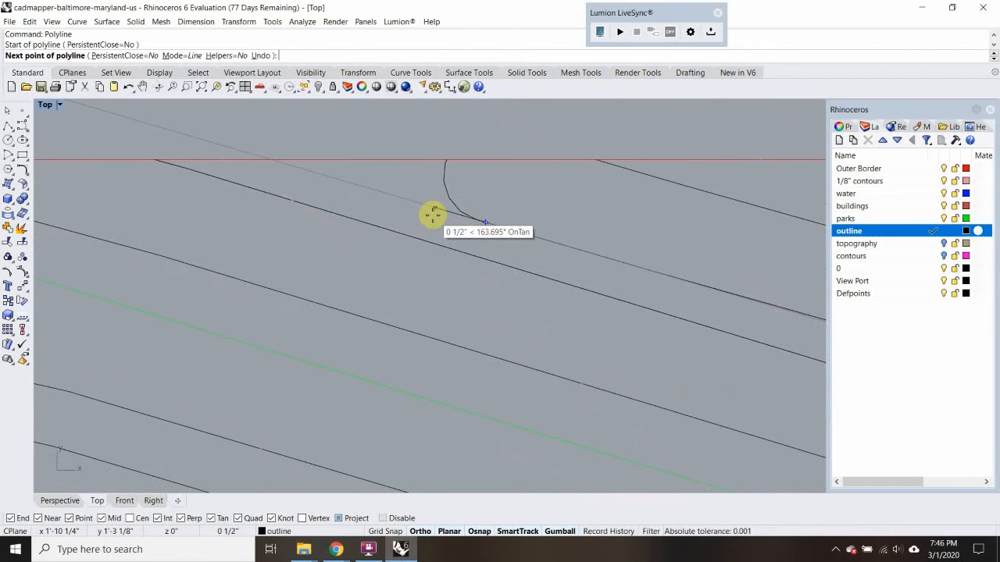
{"action": "left_click", "coordinate": [255, 151]}
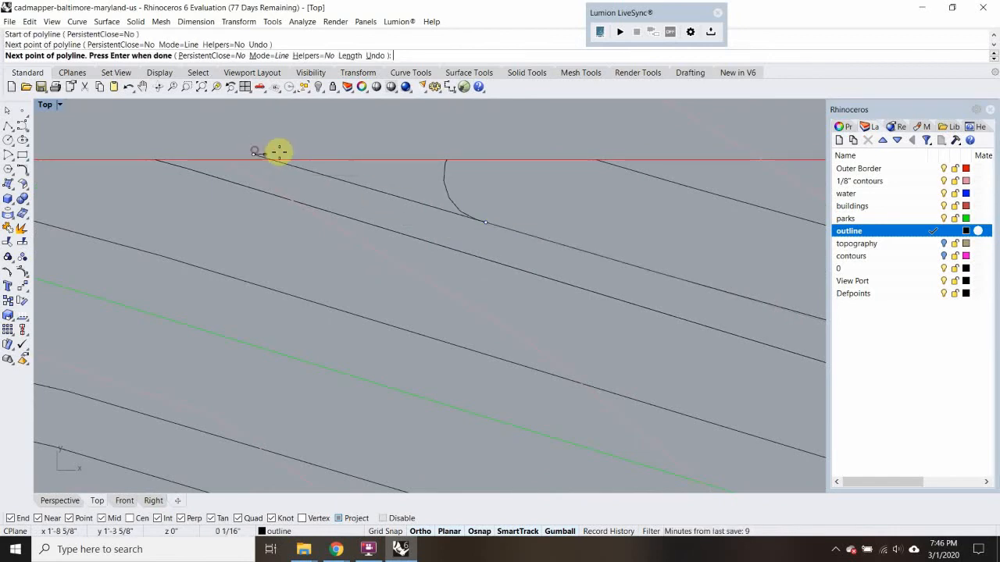
{"action": "key", "text": "Return"}
Trim away the curved road corner using the second extension line as the cutting object
{"action": "left_click", "coordinate": [426, 206]}
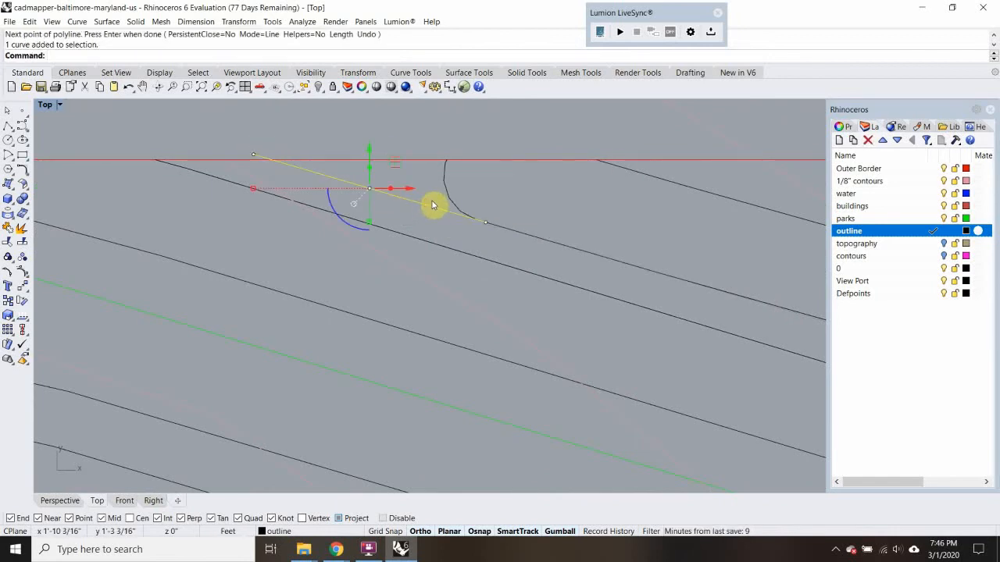
{"action": "type", "text": "tr"}
{"action": "key", "text": "Return"}
{"action": "left_click", "coordinate": [445, 190]}
{"action": "key", "text": "Return"}
Trim the second extension line's overhang above the red border
{"action": "left_click", "coordinate": [344, 160]}
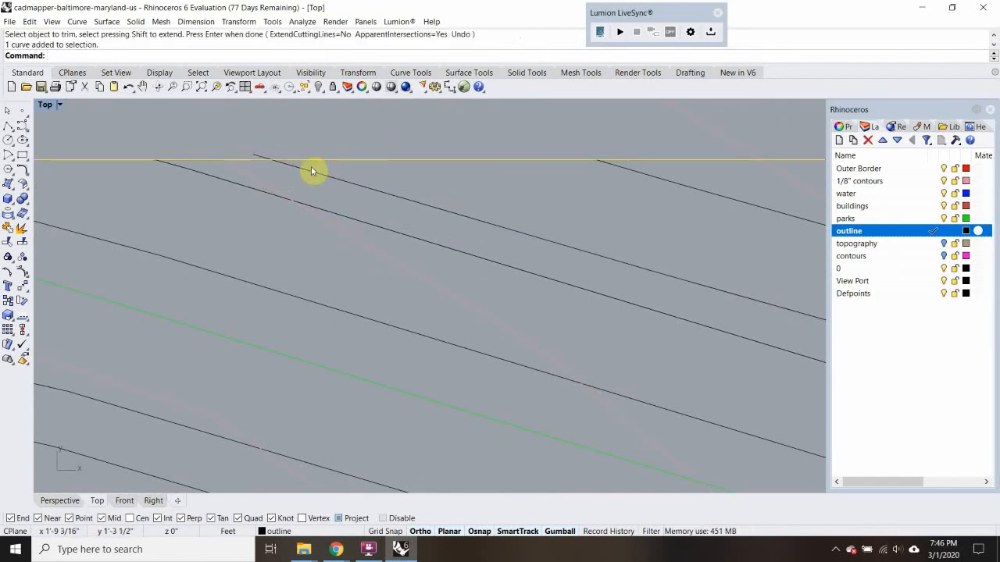
{"action": "type", "text": "tr"}
{"action": "key", "text": "Return"}
{"action": "left_click", "coordinate": [257, 157]}
{"action": "scroll", "coordinate": [258, 158], "scroll_direction": "down", "scroll_amount": 10}
{"action": "key", "text": "Return"}
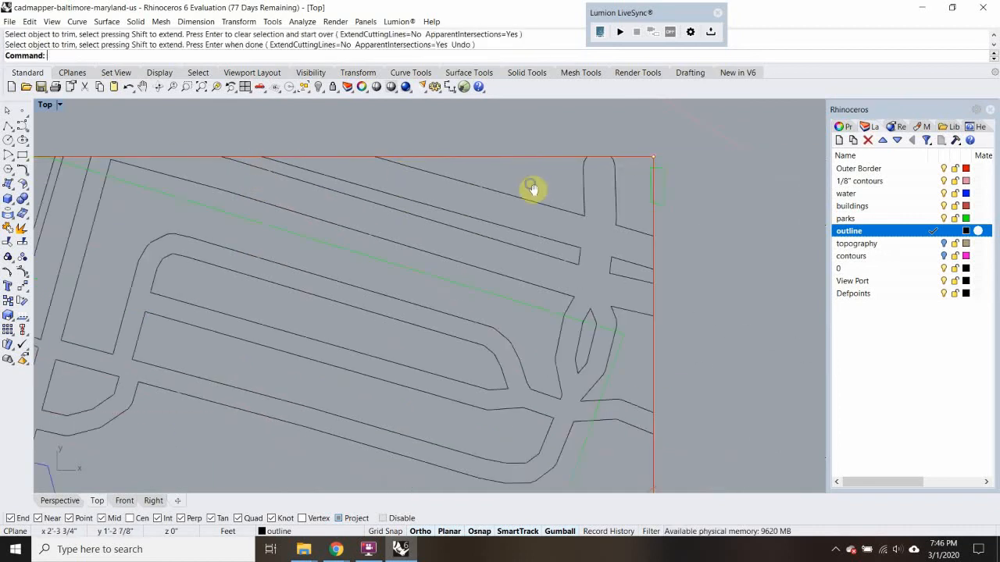
Draw two polylines, about 1 1/16" long, extending both sides of the vertical road near the upper-right corner past the border
{"action": "right_click_drag", "start_coordinate": [604, 171], "coordinate": [455, 155]}
{"action": "scroll", "coordinate": [455, 156], "scroll_direction": "up", "scroll_amount": 4}
{"action": "type", "text": "l"}
{"action": "key", "text": "Return"}
{"action": "left_click", "coordinate": [421, 176]}
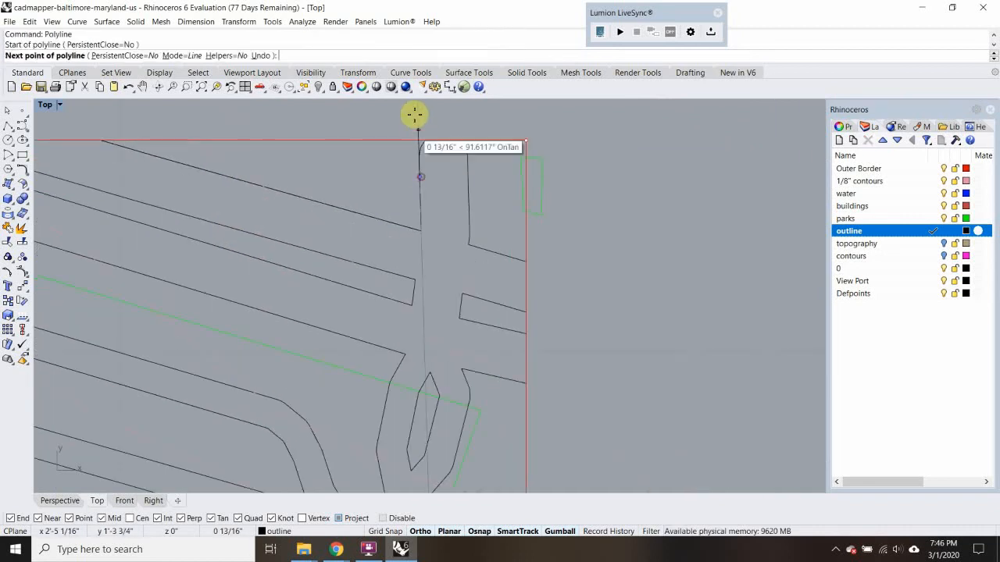
{"action": "left_click", "coordinate": [417, 113]}
{"action": "key", "text": "Return"}
{"action": "key", "text": "Return"}
{"action": "left_click", "coordinate": [468, 174]}
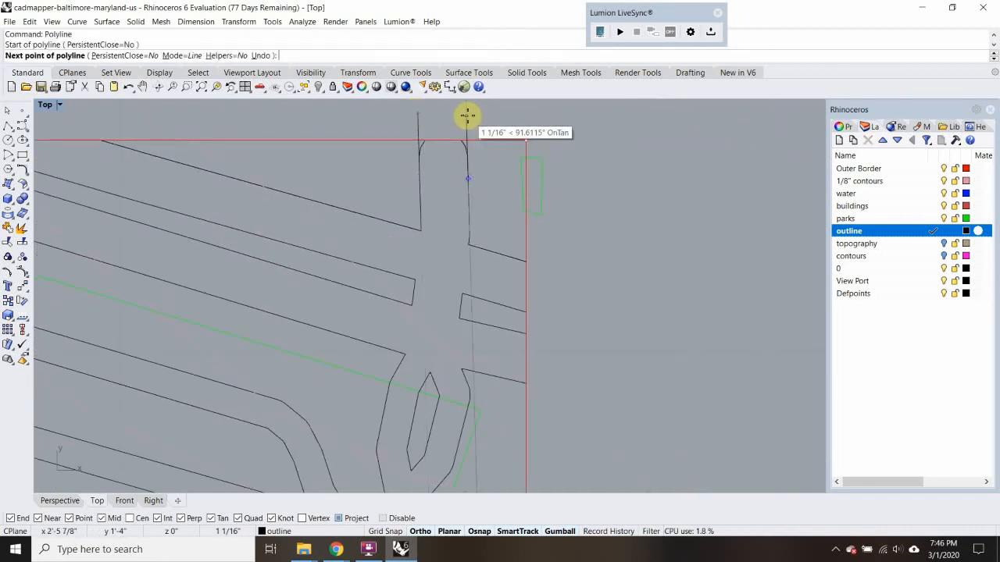
{"action": "left_click", "coordinate": [467, 115]}
{"action": "key", "text": "Return"}
Trim away both rounded ends of the vertical road, using its two extension lines as cutting objects
{"action": "left_click", "coordinate": [467, 129]}
{"action": "left_click", "coordinate": [417, 125], "text": "shift"}
{"action": "scroll", "coordinate": [418, 139], "scroll_direction": "up", "scroll_amount": 4}
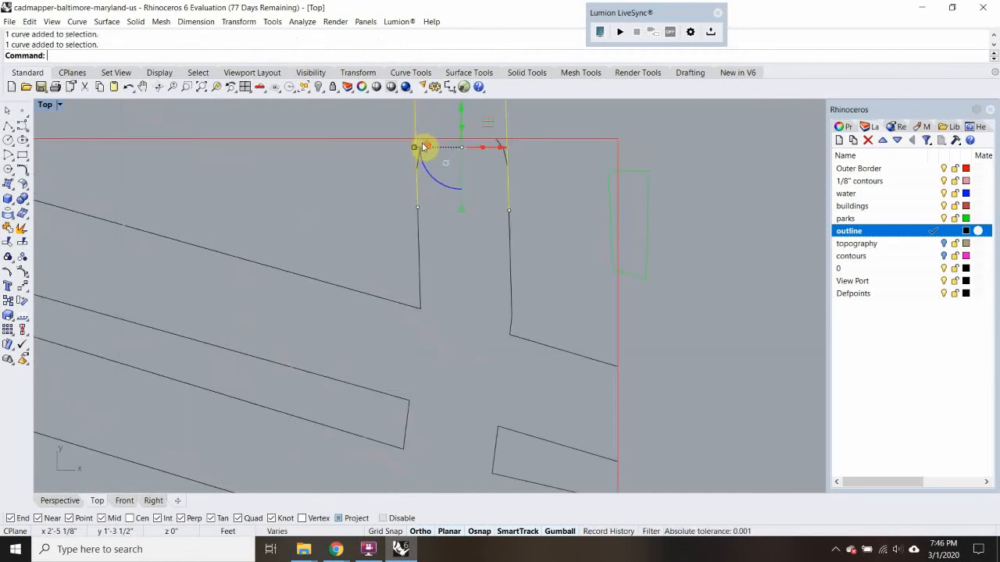
{"action": "type", "text": "Tr"}
{"action": "key", "text": "Return"}
{"action": "left_click", "coordinate": [428, 147]}
{"action": "left_click", "coordinate": [518, 147]}
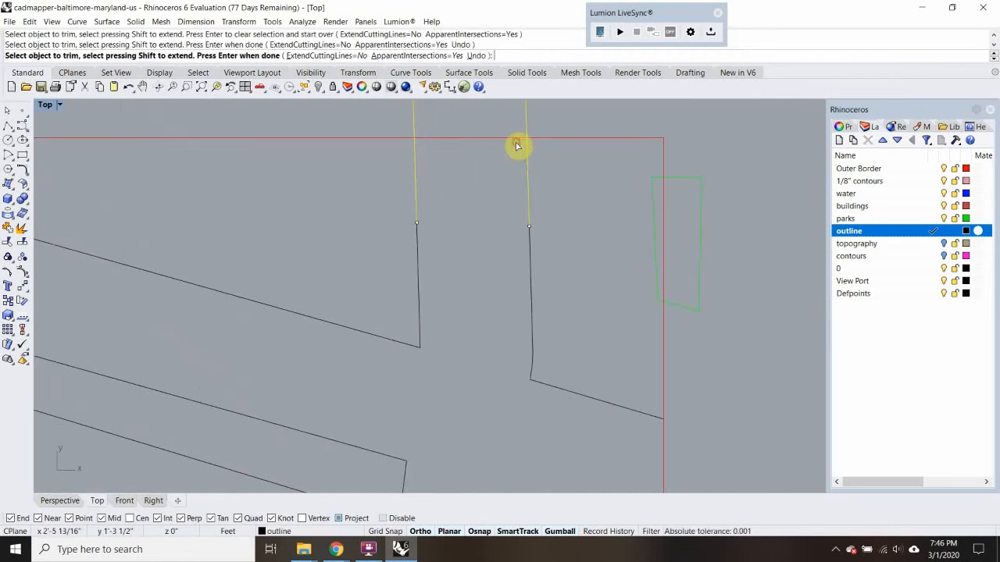
{"action": "key", "text": "Return"}
Trim the vertical road's two extension lines where they project above the red border
{"action": "left_click", "coordinate": [504, 141]}
{"action": "scroll", "coordinate": [503, 143], "scroll_direction": "down", "scroll_amount": 2}
{"action": "type", "text": "Tr"}
{"action": "key", "text": "Return"}
{"action": "left_click_drag", "start_coordinate": [548, 114], "coordinate": [408, 132]}
{"action": "key", "text": "Return"}
{"action": "scroll", "coordinate": [455, 215], "scroll_direction": "down", "scroll_amount": 10}
Using the red border and the blue waterline as cutting objects, trim the two rounded road ends projecting beyond them, then clear the selection
{"action": "right_click_drag", "start_coordinate": [326, 324], "coordinate": [451, 258]}
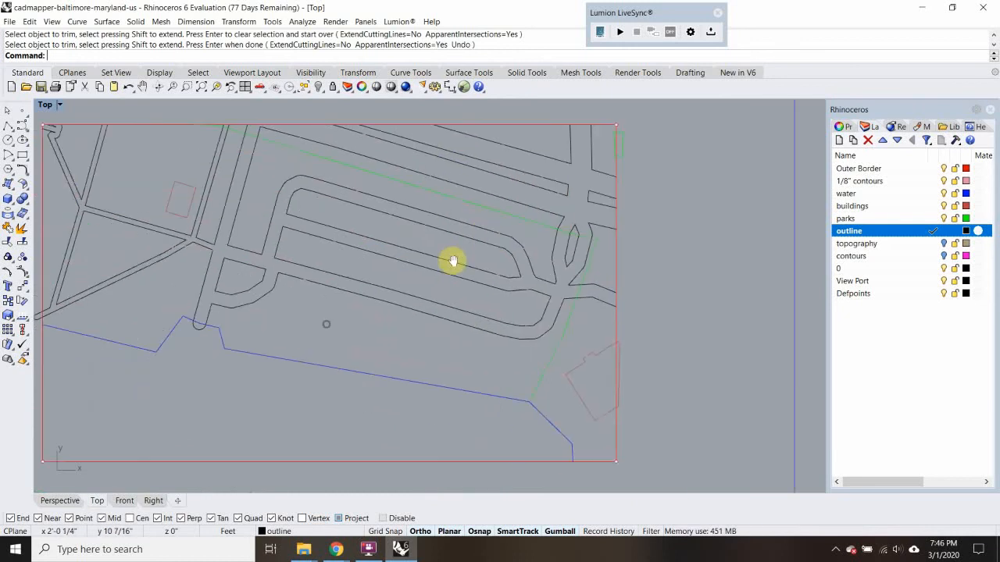
{"action": "right_click_drag", "start_coordinate": [273, 226], "coordinate": [389, 229]}
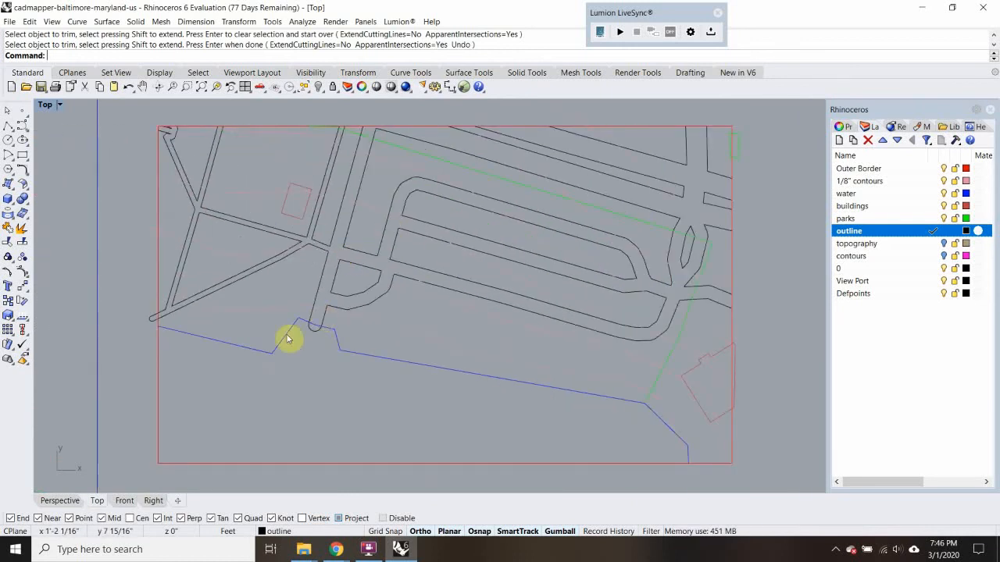
{"action": "scroll", "coordinate": [159, 328], "scroll_direction": "up", "scroll_amount": 5}
{"action": "left_click", "coordinate": [156, 325]}
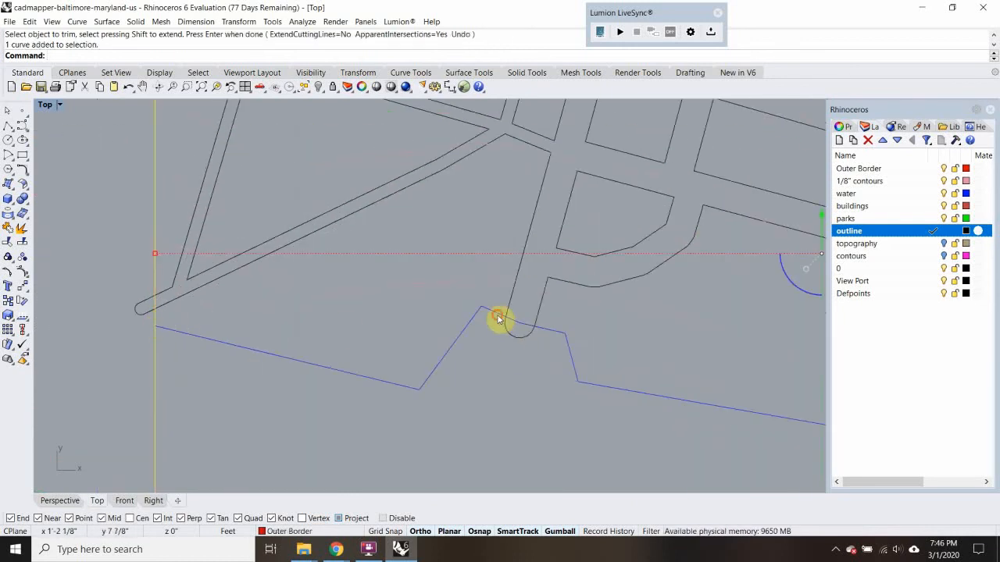
{"action": "left_click", "coordinate": [498, 319]}
{"action": "left_click", "coordinate": [557, 349]}
{"action": "type", "text": "T"}
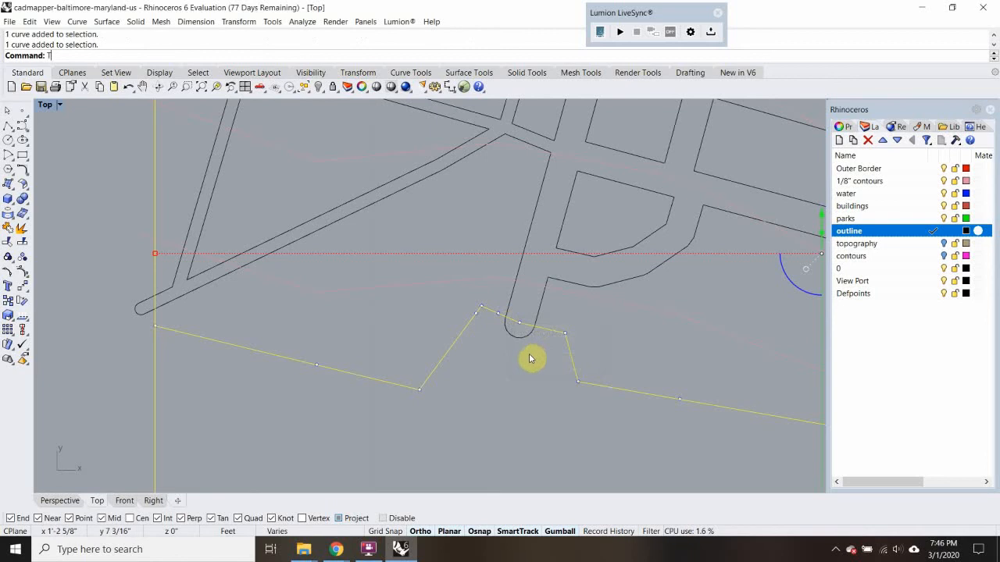
{"action": "type", "text": "rim"}
{"action": "key", "text": "Return"}
{"action": "scroll", "coordinate": [520, 343], "scroll_direction": "down", "scroll_amount": 6}
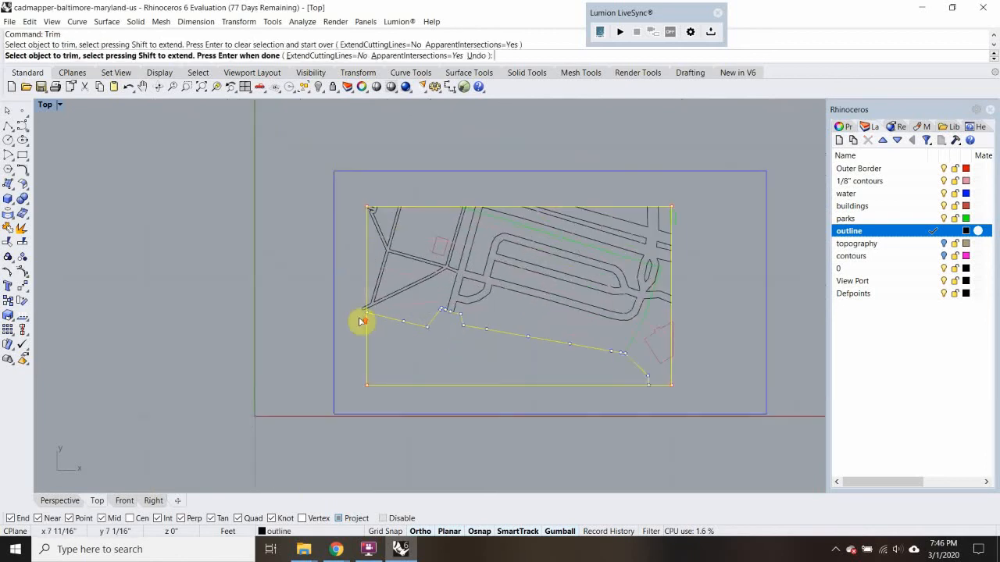
{"action": "scroll", "coordinate": [363, 317], "scroll_direction": "up", "scroll_amount": 5}
{"action": "left_click", "coordinate": [372, 290]}
{"action": "key", "text": "Return"}
{"action": "scroll", "coordinate": [373, 298], "scroll_direction": "down", "scroll_amount": 3}
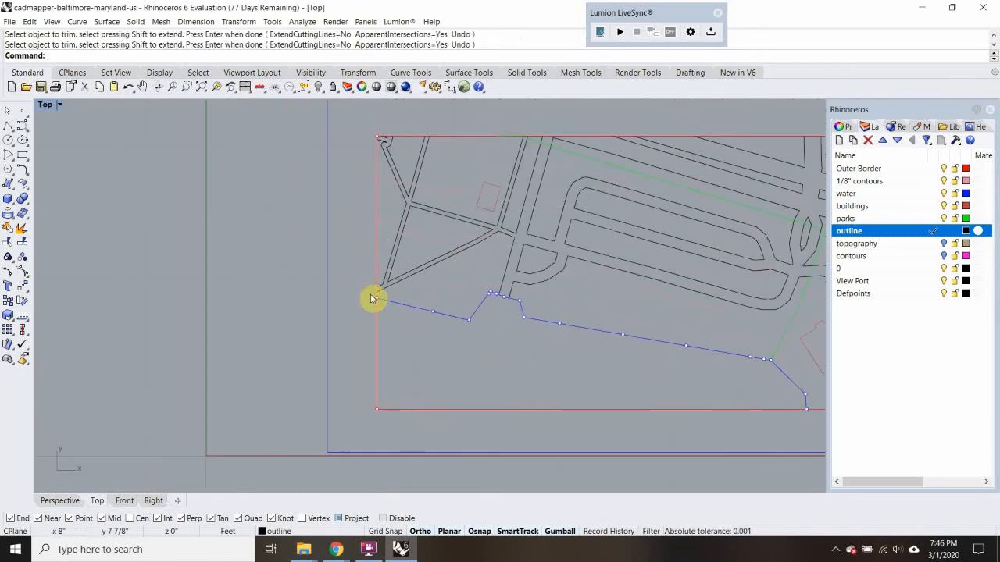
{"action": "left_click", "coordinate": [373, 299]}
{"action": "key", "text": "Escape"}
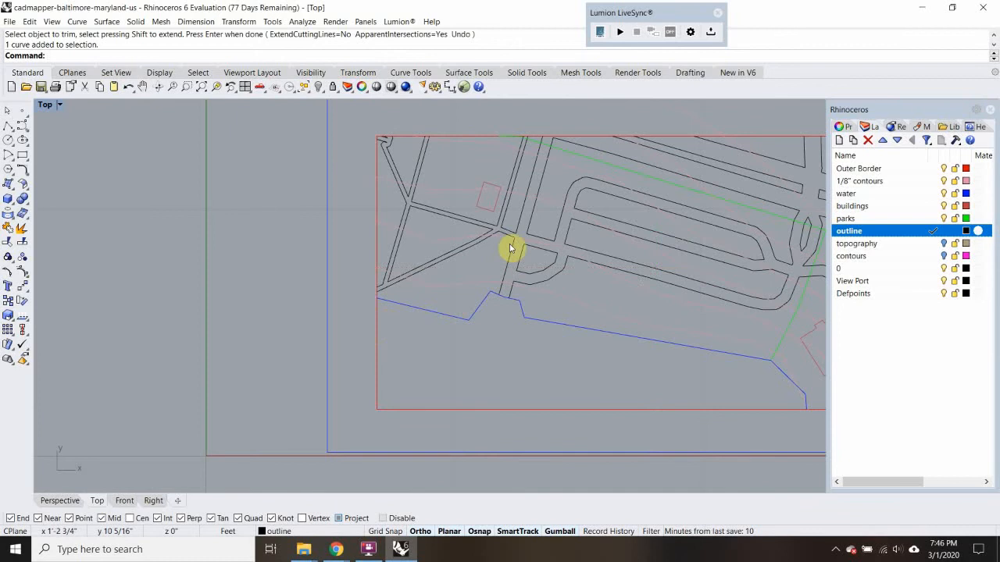
Switch to the CADMapper page for the map near Baltimore in Chrome to compare the site with its preview
{"action": "scroll", "coordinate": [474, 292], "scroll_direction": "down", "scroll_amount": 5}
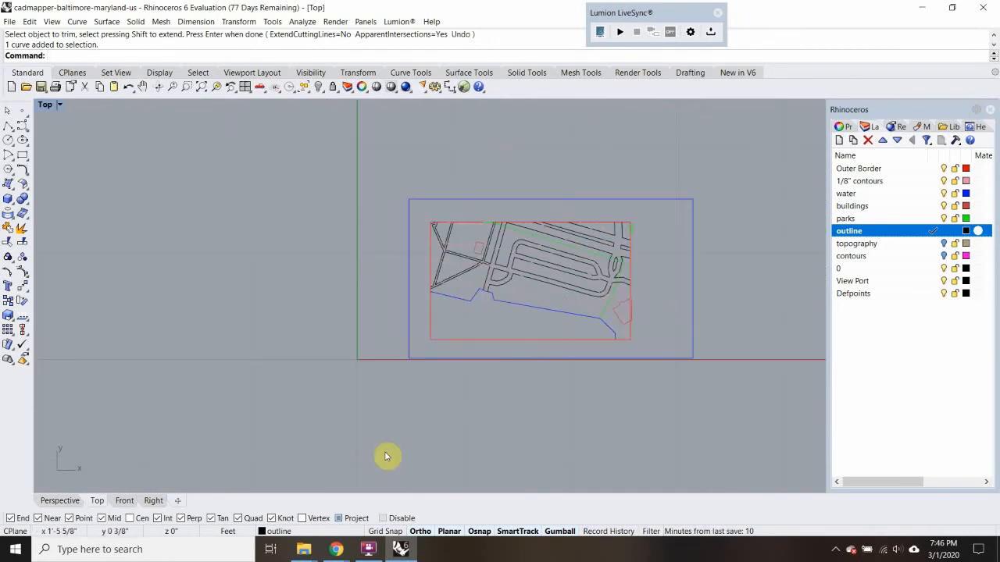
{"action": "mouse_move", "coordinate": [340, 552]}
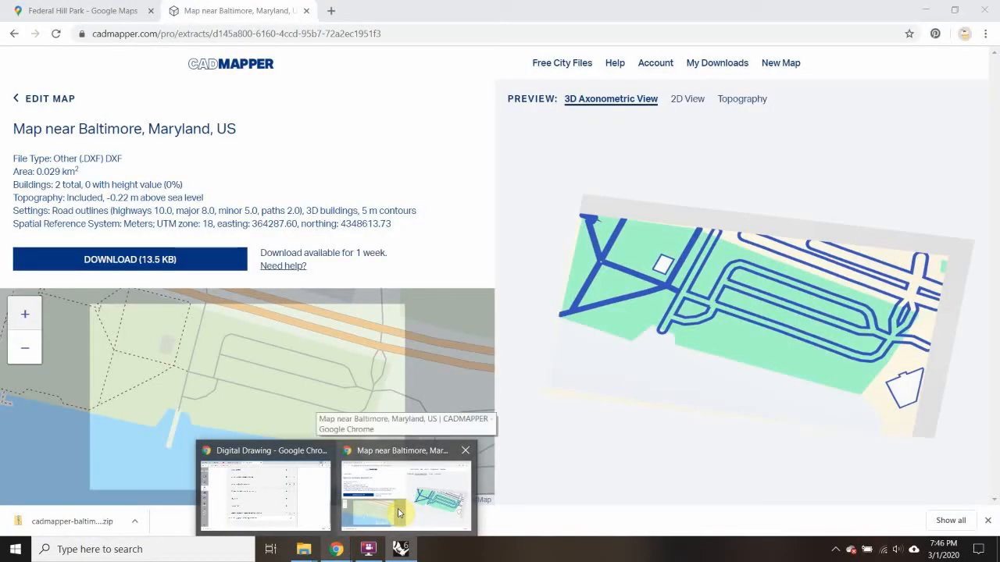
{"action": "left_click", "coordinate": [398, 513]}
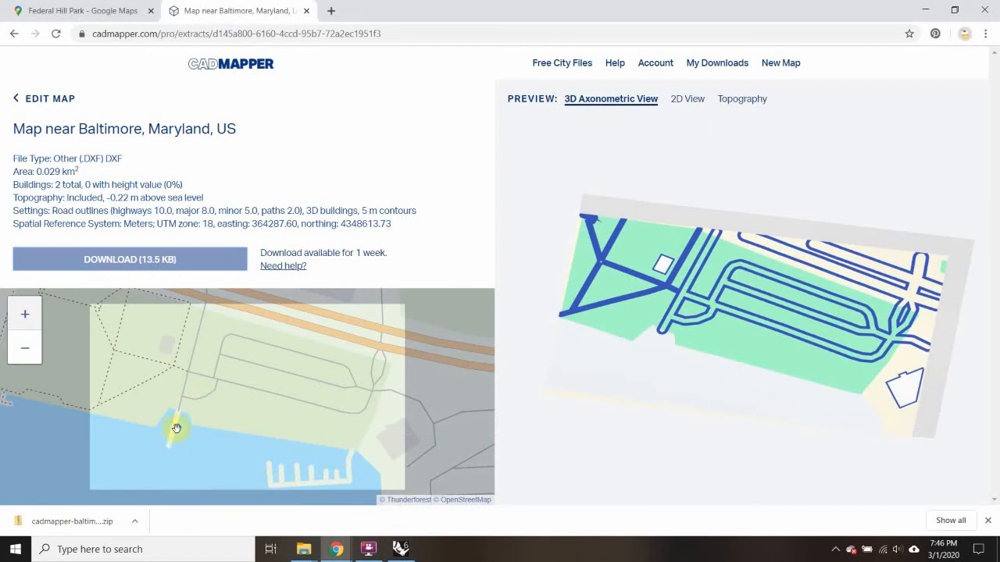
Return to Rhino and create a layer named dock, coloured Orange
{"action": "left_click", "coordinate": [917, 10]}
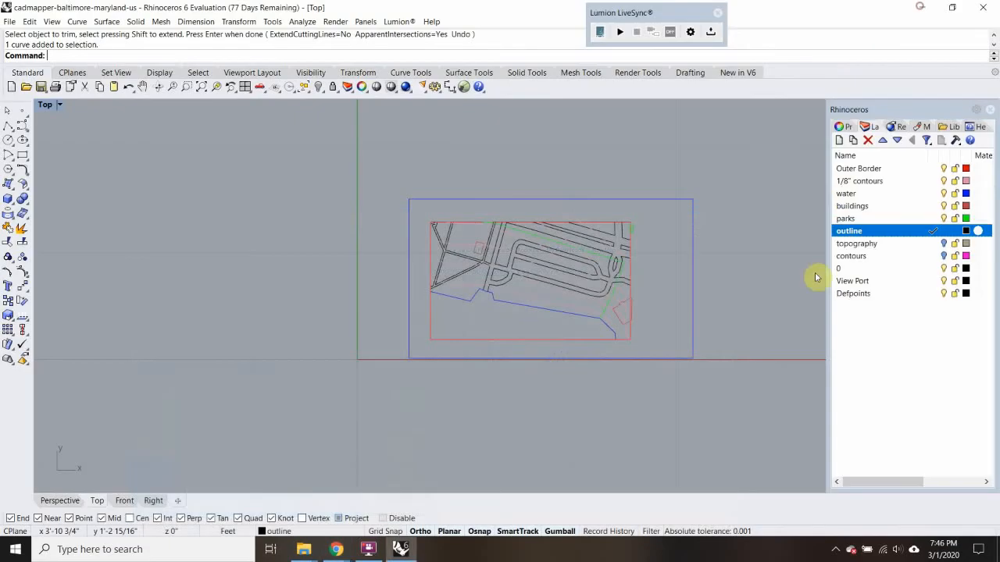
{"action": "left_click", "coordinate": [840, 141]}
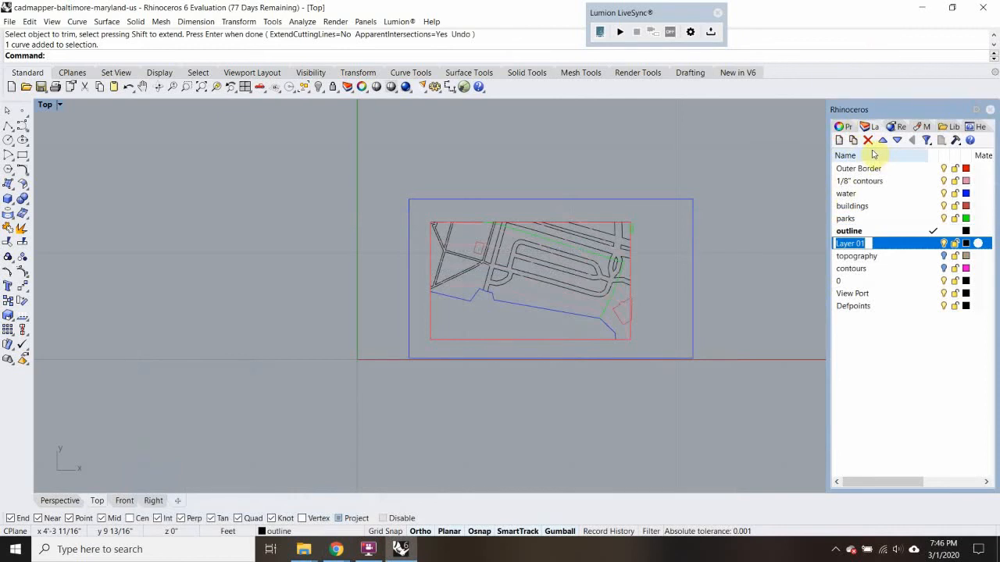
{"action": "left_click", "coordinate": [948, 375]}
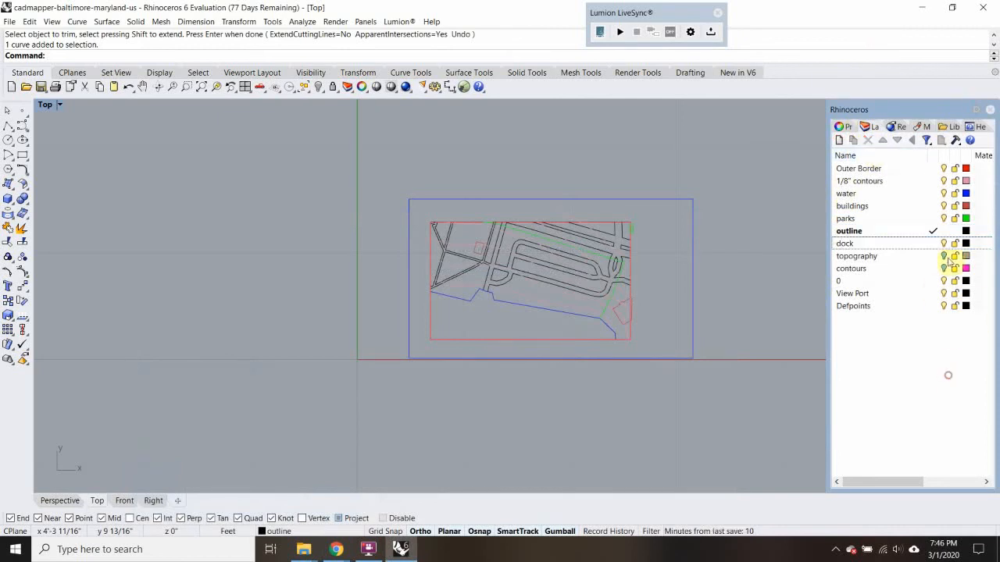
{"action": "left_click", "coordinate": [966, 243]}
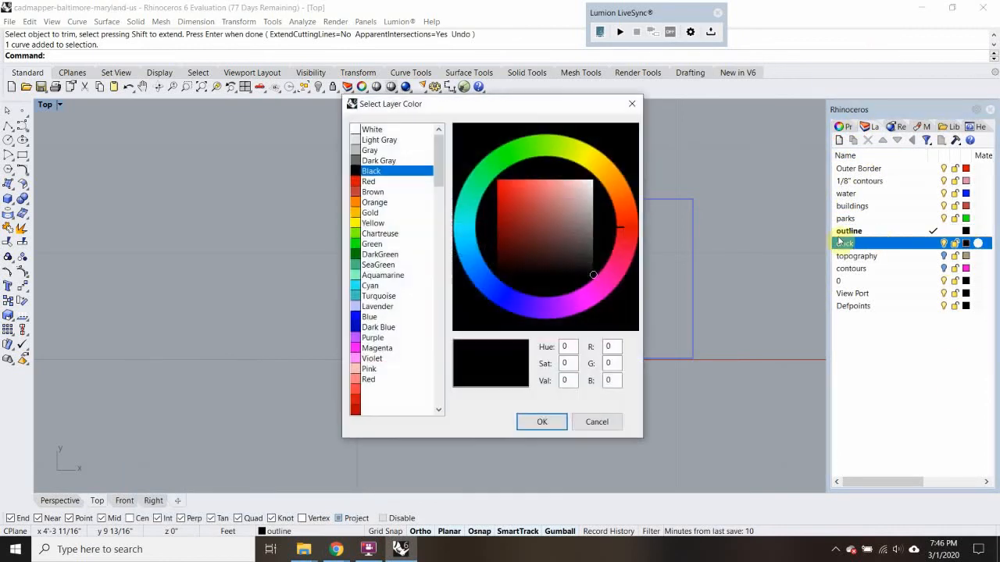
{"action": "left_click", "coordinate": [372, 223]}
{"action": "left_click", "coordinate": [374, 203]}
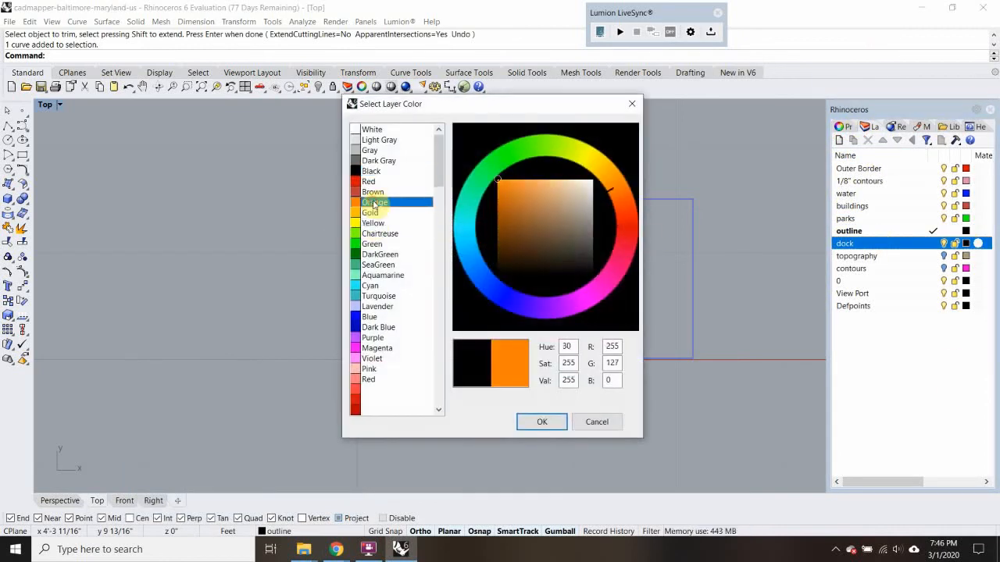
{"action": "left_click", "coordinate": [559, 428]}
Make dock the current layer and draw a line along the vertical road's left edge, from the path junction to the waterline
{"action": "scroll", "coordinate": [484, 300], "scroll_direction": "up", "scroll_amount": 5}
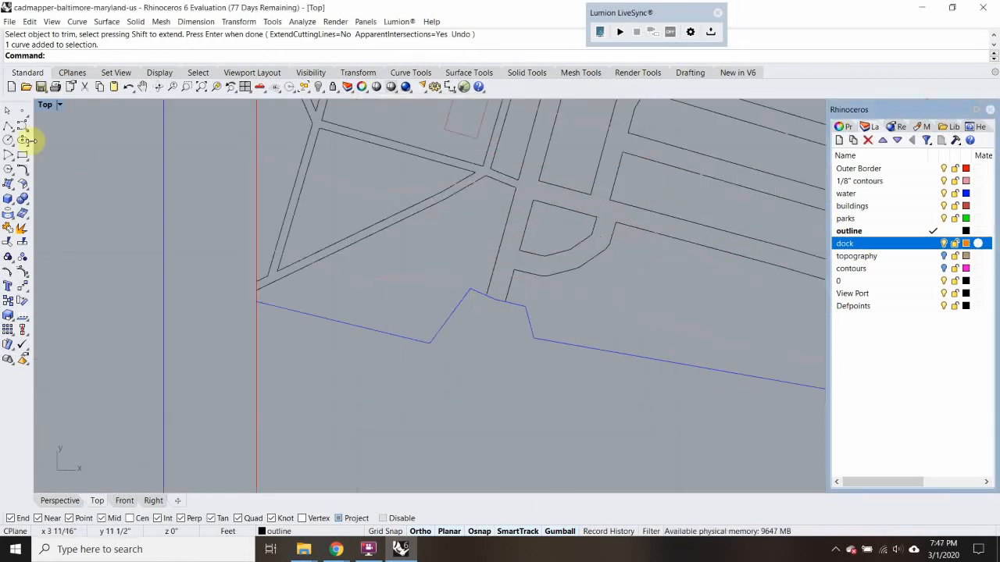
{"action": "left_click", "coordinate": [7, 125]}
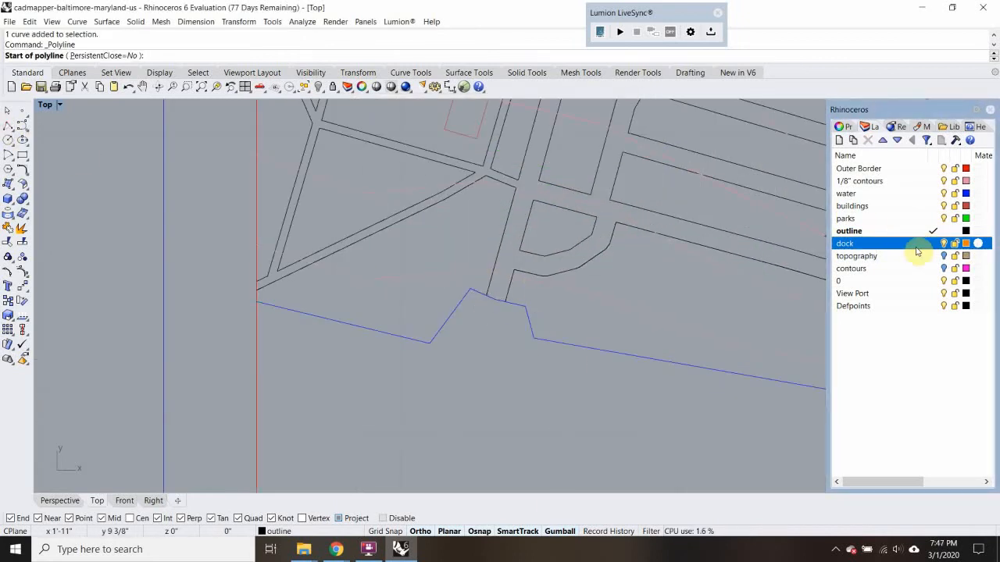
{"action": "mouse_move", "coordinate": [336, 551]}
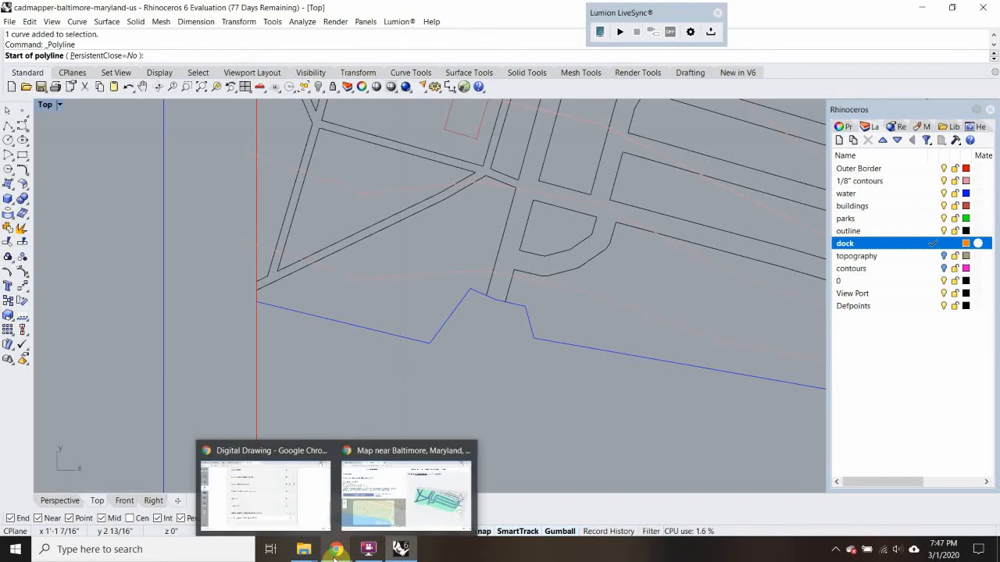
{"action": "left_click", "coordinate": [396, 507]}
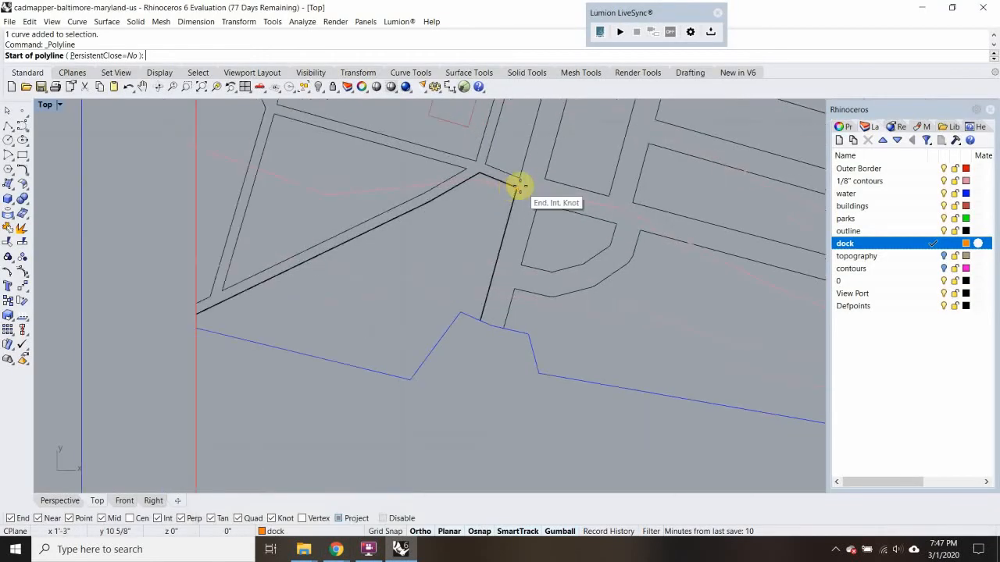
{"action": "left_click", "coordinate": [520, 186]}
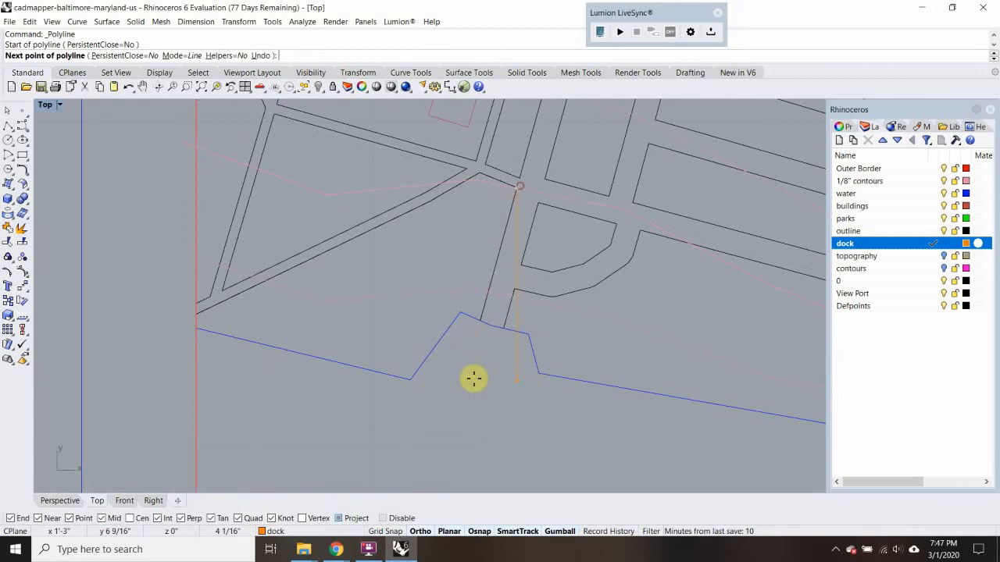
{"action": "scroll", "coordinate": [477, 321], "scroll_direction": "up", "scroll_amount": 4}
{"action": "left_click", "coordinate": [479, 332]}
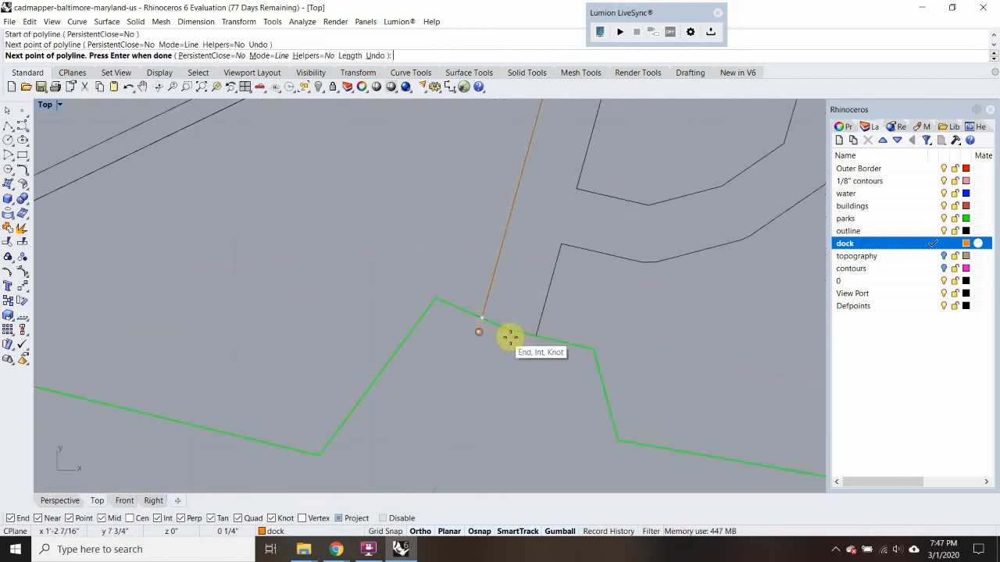
{"action": "key", "text": "Return"}
Move the dock line from its upper endpoint to where the road's left edge meets the waterline
{"action": "type", "text": "m"}
{"action": "key", "text": "Return"}
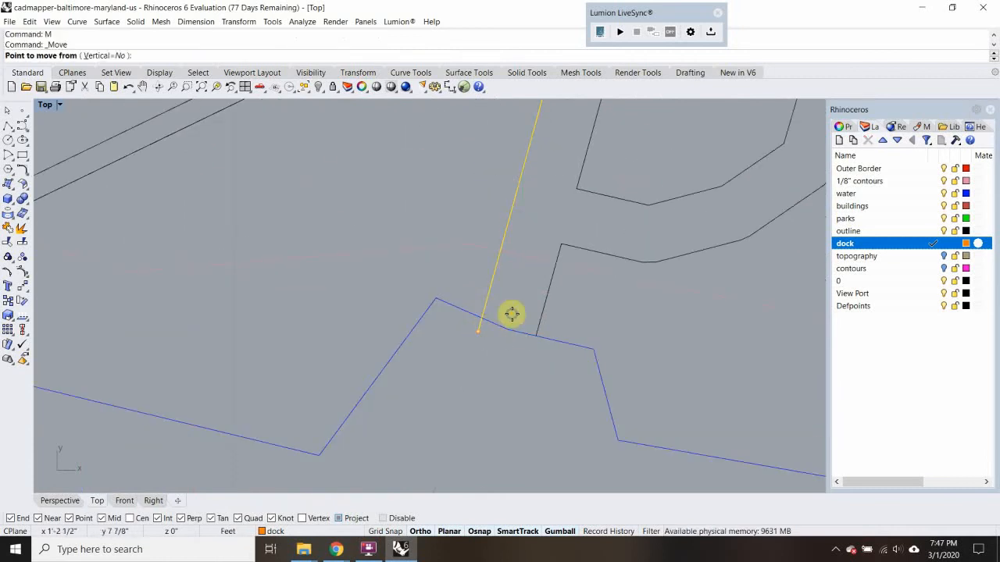
{"action": "scroll", "coordinate": [479, 344], "scroll_direction": "down", "scroll_amount": 4}
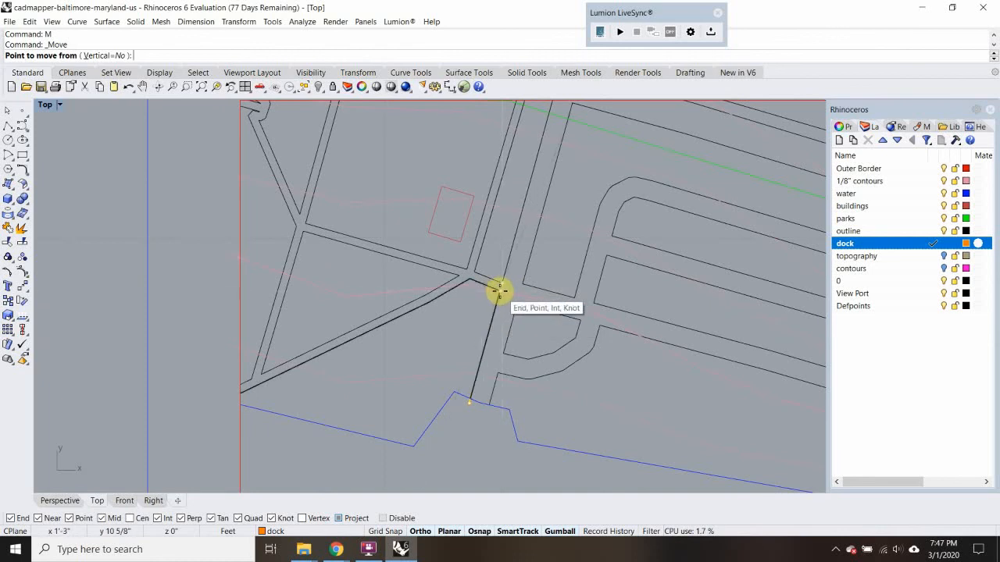
{"action": "left_click", "coordinate": [498, 291]}
{"action": "scroll", "coordinate": [469, 412], "scroll_direction": "up", "scroll_amount": 4}
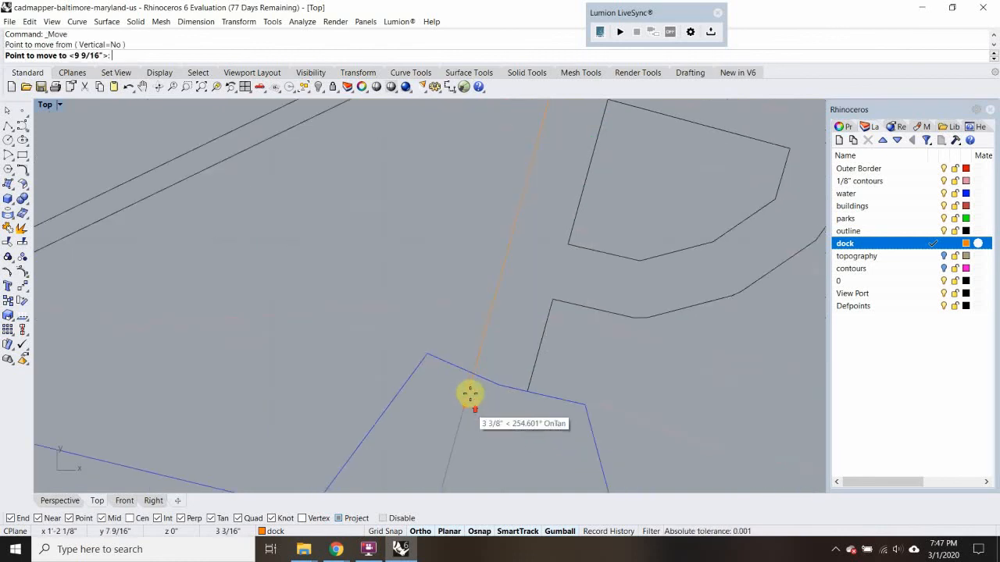
{"action": "left_click", "coordinate": [473, 378]}
Copy the dock line across to where the road's right edge meets the waterline
{"action": "type", "text": "C"}
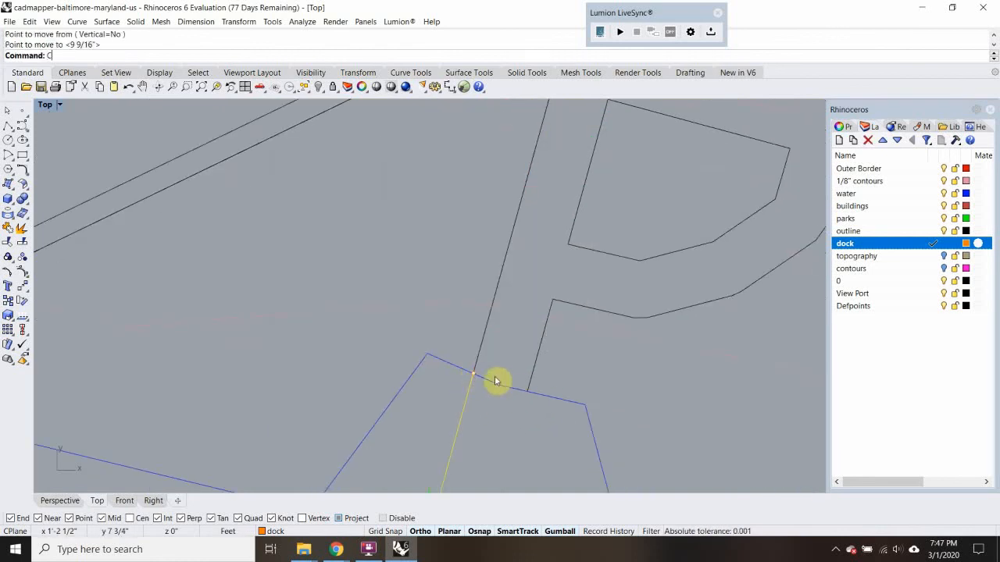
{"action": "type", "text": "opy"}
{"action": "key", "text": "Return"}
{"action": "left_click", "coordinate": [473, 374]}
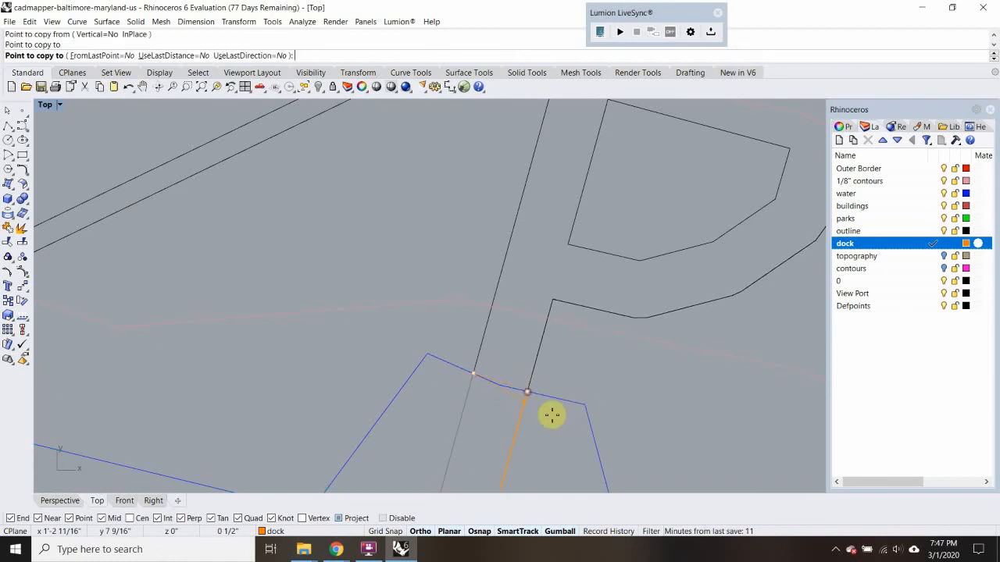
{"action": "right_click_drag", "start_coordinate": [552, 415], "coordinate": [525, 346]}
{"action": "key", "text": "Return"}
{"action": "scroll", "coordinate": [515, 349], "scroll_direction": "down", "scroll_amount": 8}
{"action": "right_click_drag", "start_coordinate": [520, 381], "coordinate": [523, 345]}
{"action": "left_click", "coordinate": [524, 344]}
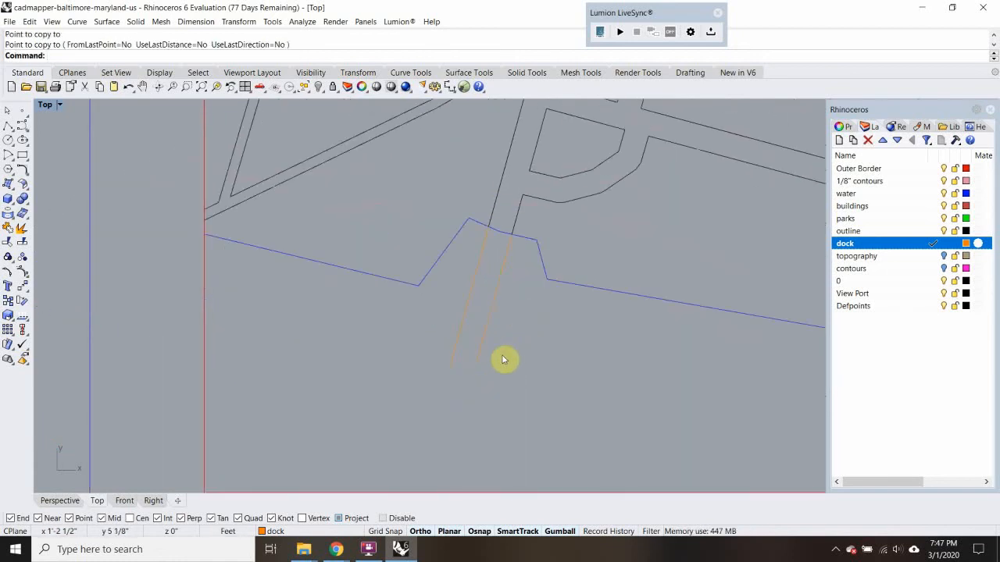
Try to close the dock's outer end with a line between its two side lines
{"action": "type", "text": "L"}
{"action": "key", "text": "Return"}
{"action": "left_click", "coordinate": [453, 370]}
{"action": "left_click", "coordinate": [471, 373]}
{"action": "key", "text": "Return"}
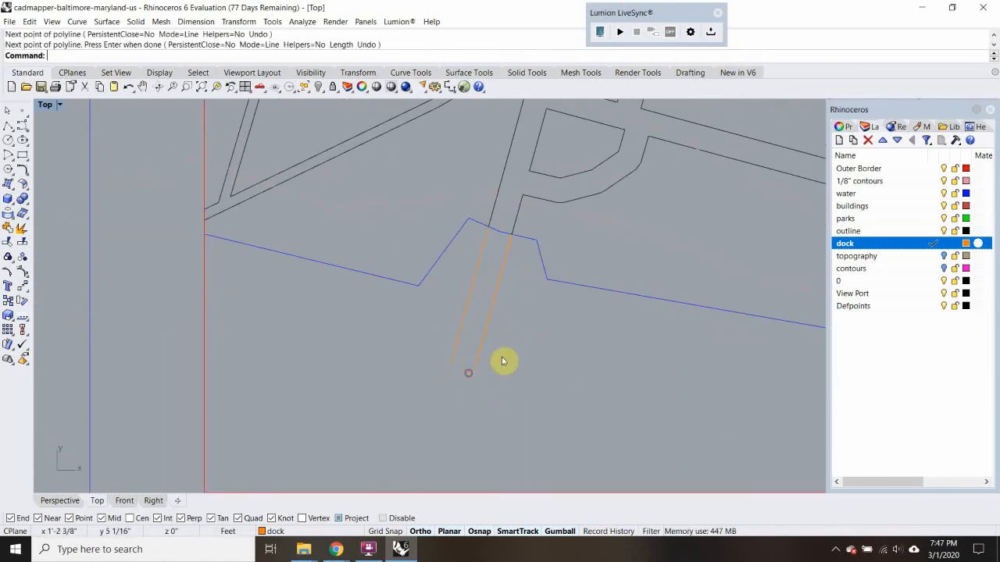
{"action": "scroll", "coordinate": [504, 359], "scroll_direction": "down", "scroll_amount": 6}
{"action": "scroll", "coordinate": [489, 365], "scroll_direction": "up", "scroll_amount": 15}
Draw a closing line from the left dock line's outer end, perpendicular to the right dock line
{"action": "type", "text": "L"}
{"action": "key", "text": "Return"}
{"action": "left_click", "coordinate": [430, 355]}
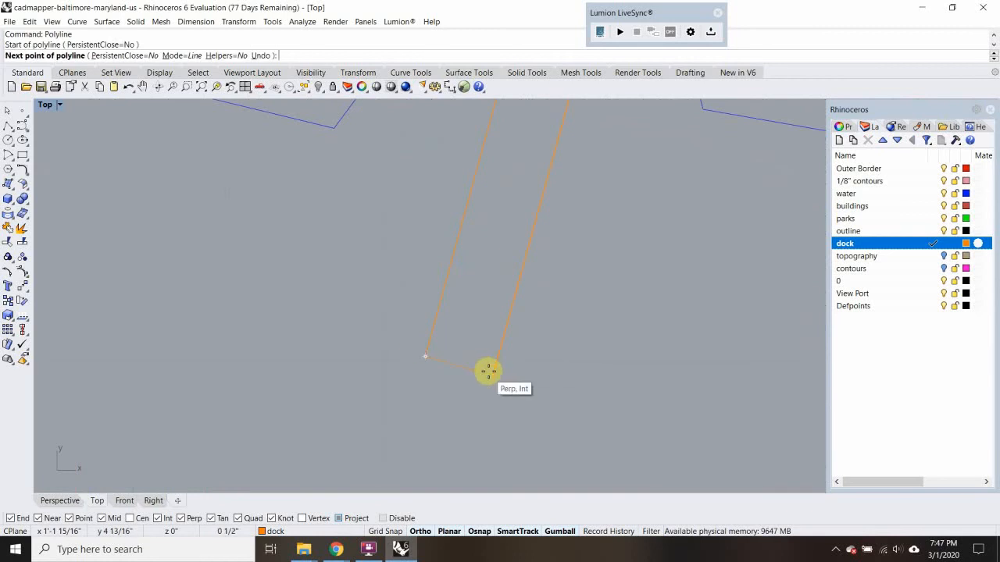
{"action": "left_click", "coordinate": [487, 372]}
{"action": "key", "text": "Return"}
Trim the part of the right dock line that projects past the closing line
{"action": "scroll", "coordinate": [492, 376], "scroll_direction": "up", "scroll_amount": 6}
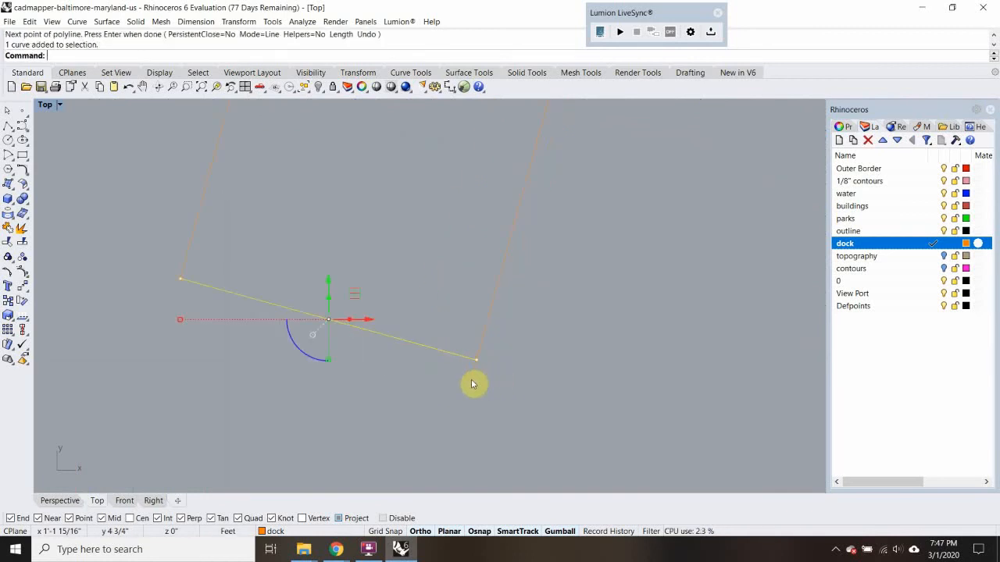
{"action": "type", "text": "tr"}
{"action": "key", "text": "Return"}
{"action": "left_click", "coordinate": [469, 381]}
{"action": "key", "text": "Return"}
{"action": "scroll", "coordinate": [502, 383], "scroll_direction": "down", "scroll_amount": 12}
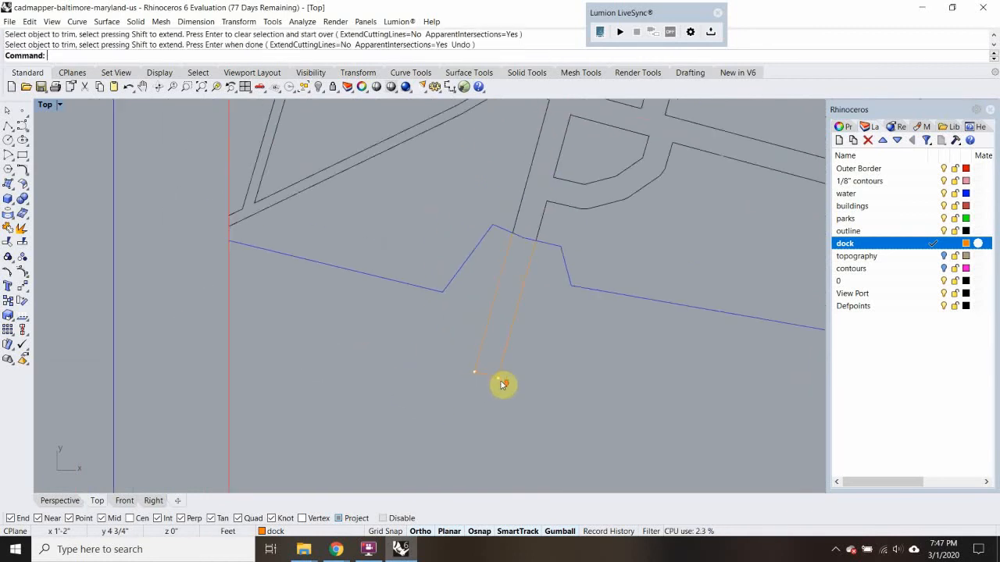
Trim the building at the lower right where it projects past the red border
{"action": "scroll", "coordinate": [502, 385], "scroll_direction": "down", "scroll_amount": 6}
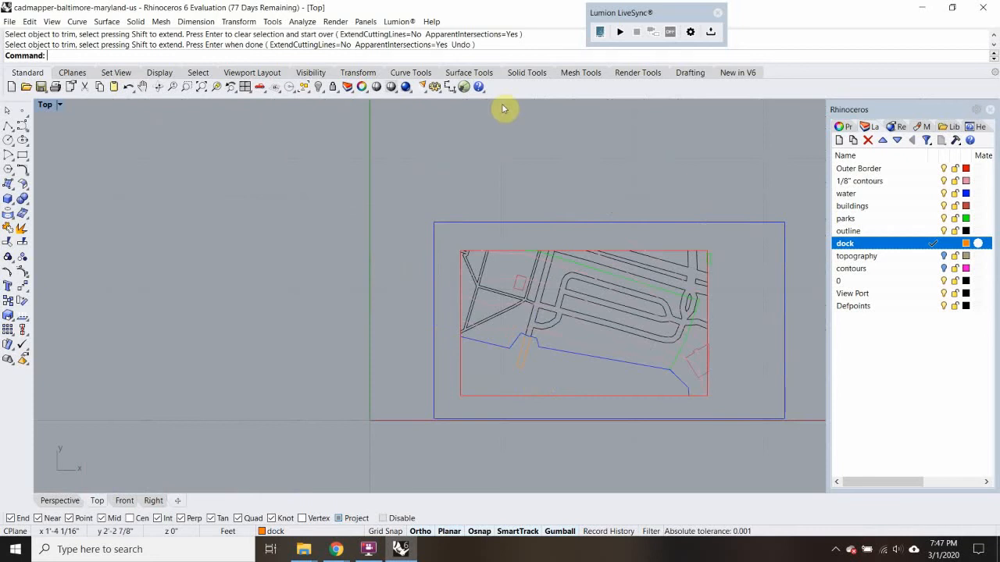
{"action": "scroll", "coordinate": [539, 360], "scroll_direction": "up", "scroll_amount": 3}
{"action": "scroll", "coordinate": [564, 338], "scroll_direction": "down", "scroll_amount": 6}
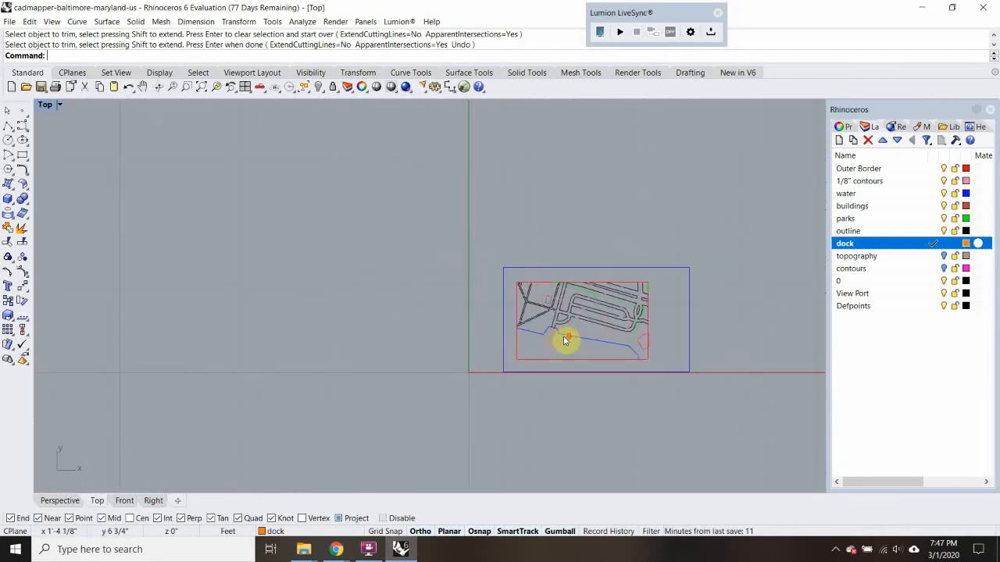
{"action": "scroll", "coordinate": [661, 360], "scroll_direction": "up", "scroll_amount": 8}
{"action": "left_click", "coordinate": [564, 281]}
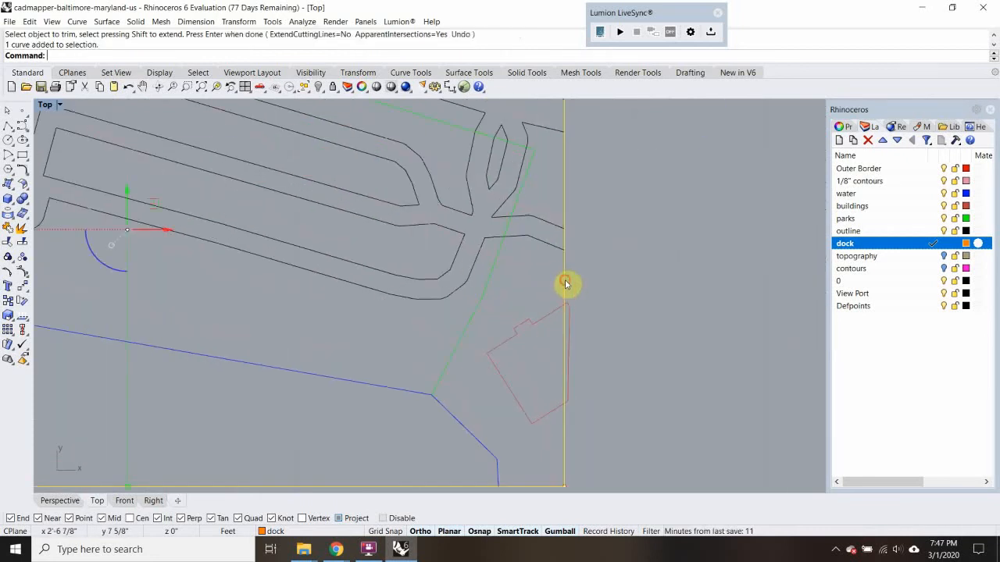
{"action": "key", "text": "Return"}
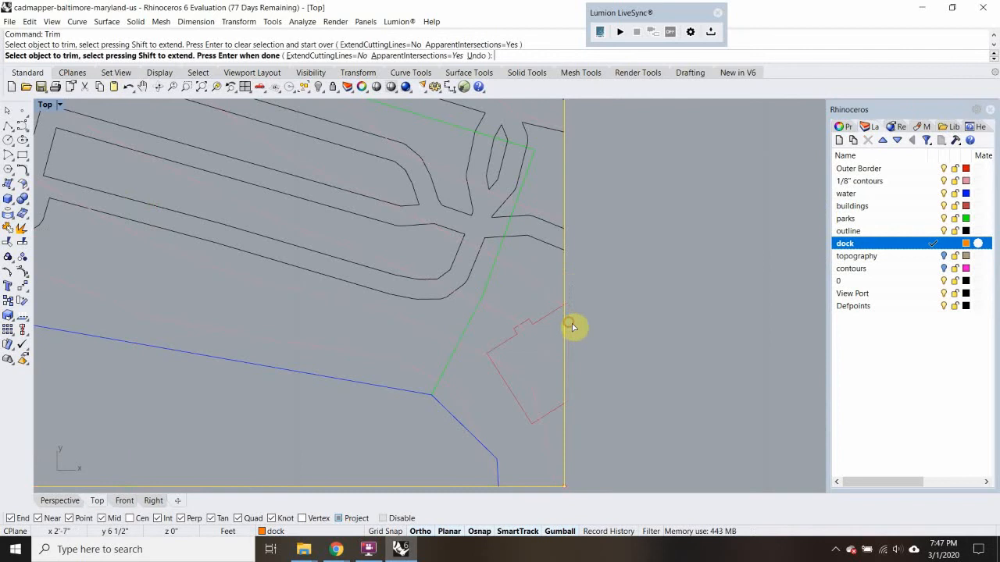
{"action": "scroll", "coordinate": [586, 297], "scroll_direction": "up", "scroll_amount": 3}
{"action": "scroll", "coordinate": [564, 341], "scroll_direction": "down", "scroll_amount": 8}
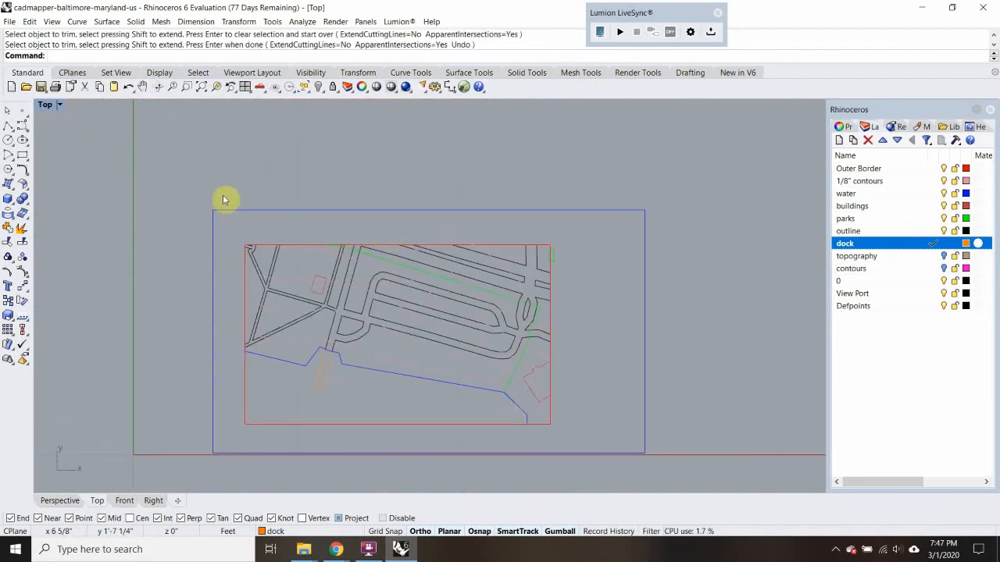
Copy the red border and all site linework inside it about 4'-4 3/8" horizontally to the right, leaving out the blue outer frame
{"action": "left_click_drag", "start_coordinate": [236, 168], "coordinate": [582, 437]}
{"action": "type", "text": "Copy"}
{"action": "key", "text": "Return"}
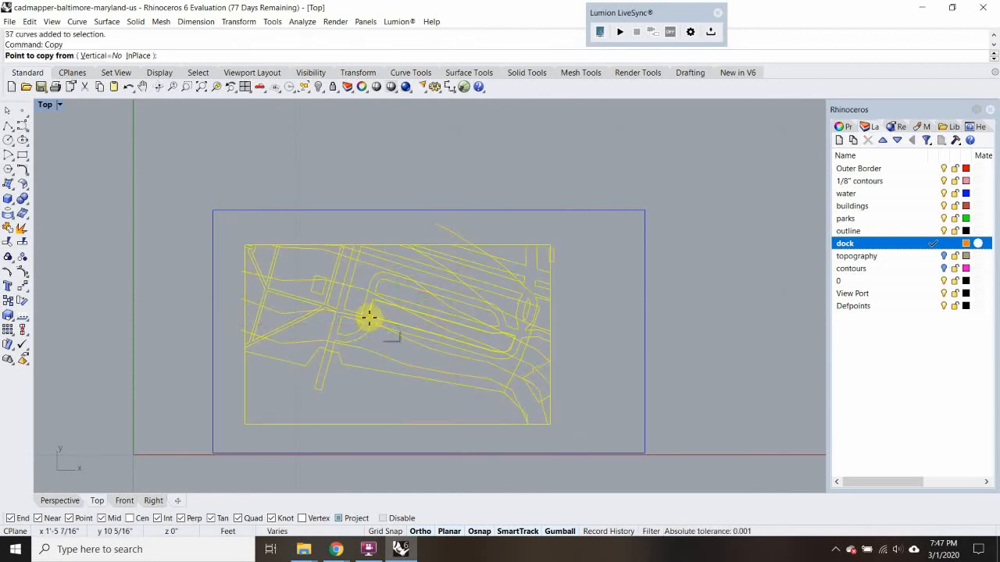
{"action": "left_click", "coordinate": [369, 316]}
{"action": "scroll", "coordinate": [367, 304], "scroll_direction": "down", "scroll_amount": 2}
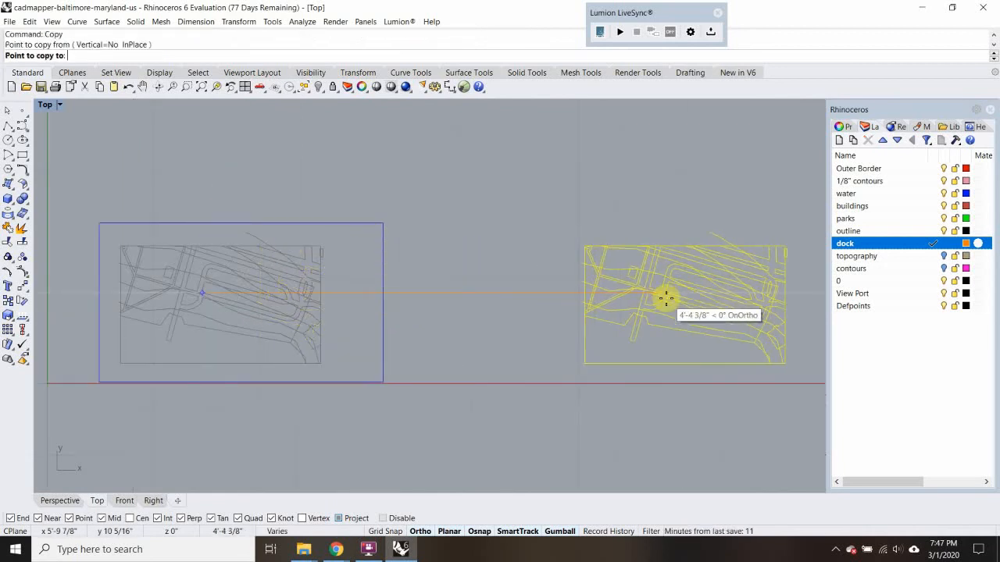
{"action": "left_click", "coordinate": [665, 295]}
{"action": "key", "text": "Return"}
Trim the contour line projecting above the red border in the copied site, using the border as the cutting object
{"action": "scroll", "coordinate": [689, 238], "scroll_direction": "up", "scroll_amount": 3}
{"action": "left_click", "coordinate": [672, 260]}
{"action": "type", "text": "T"}
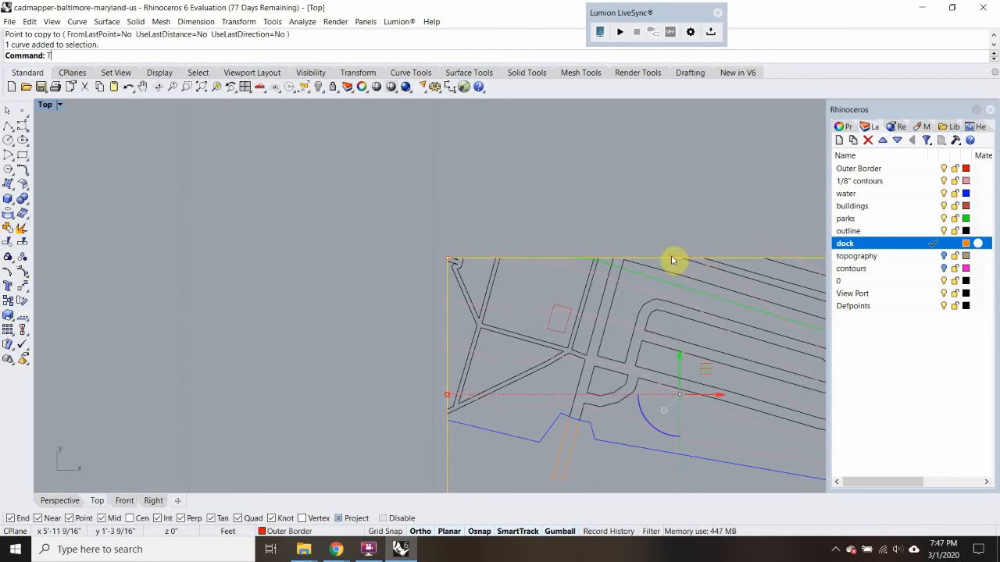
{"action": "type", "text": "r"}
{"action": "key", "text": "Return"}
{"action": "left_click", "coordinate": [760, 238]}
{"action": "scroll", "coordinate": [643, 249], "scroll_direction": "down", "scroll_amount": 12}
{"action": "key", "text": "Return"}
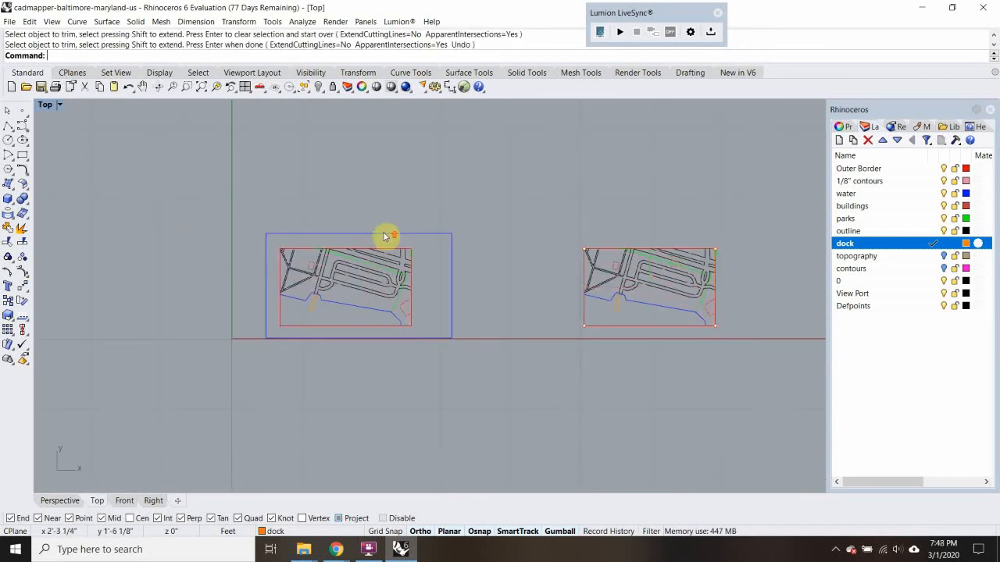
Trim the contour line projecting above the original site's red border, using that border as the cutting object
{"action": "scroll", "coordinate": [384, 236], "scroll_direction": "up", "scroll_amount": 6}
{"action": "left_click", "coordinate": [409, 273]}
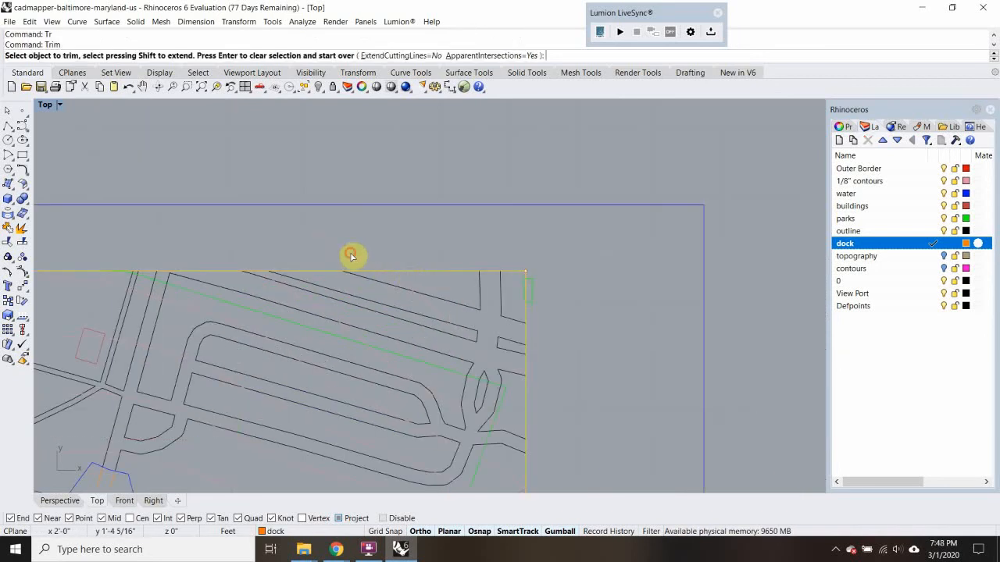
{"action": "key", "text": "Return"}
{"action": "scroll", "coordinate": [437, 262], "scroll_direction": "down", "scroll_amount": 10}
{"action": "scroll", "coordinate": [497, 277], "scroll_direction": "up", "scroll_amount": 3}
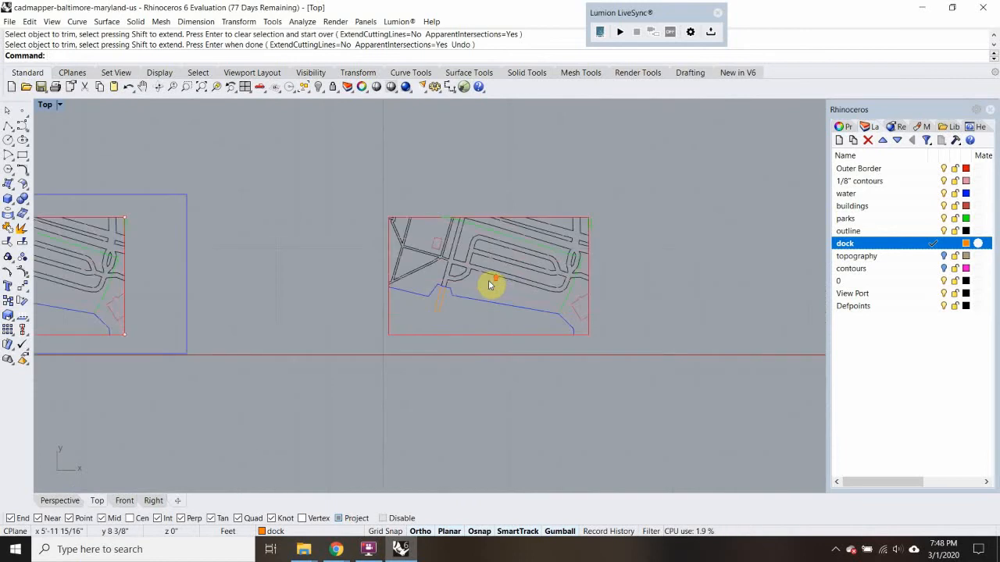
{"action": "scroll", "coordinate": [446, 305], "scroll_direction": "up", "scroll_amount": 3}
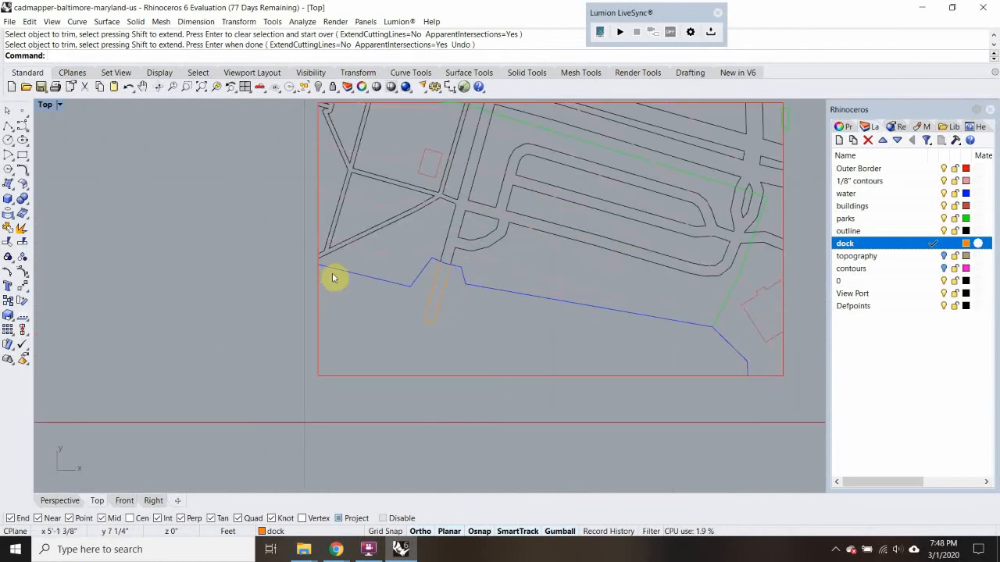
{"action": "scroll", "coordinate": [391, 255], "scroll_direction": "down", "scroll_amount": 4}
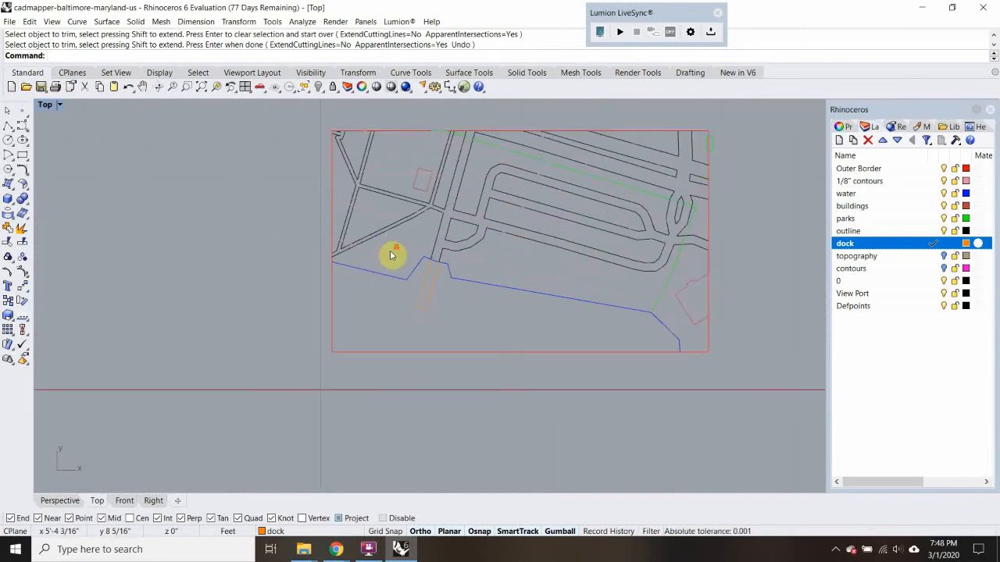
{"action": "left_click", "coordinate": [390, 255]}
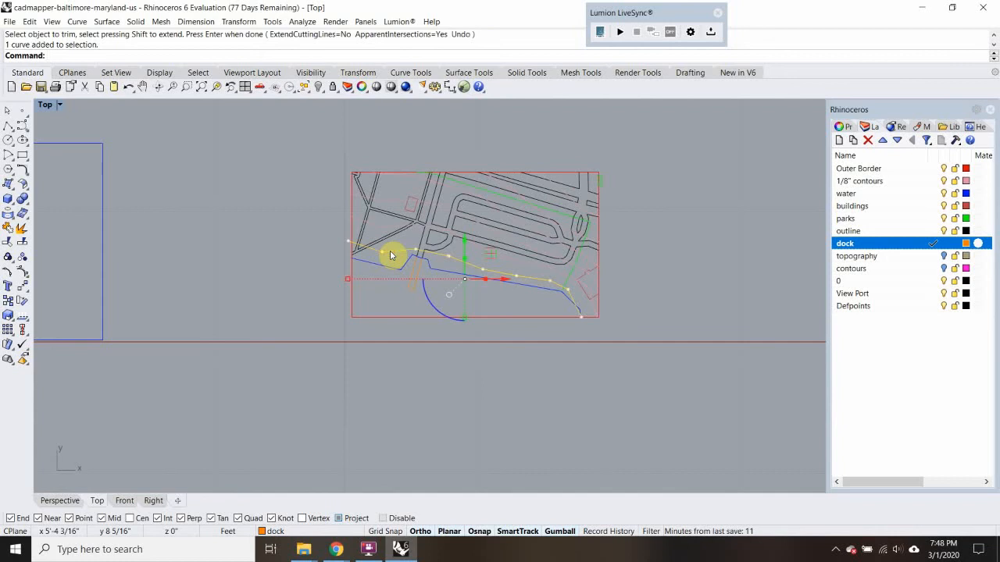
{"action": "left_click", "coordinate": [660, 306]}
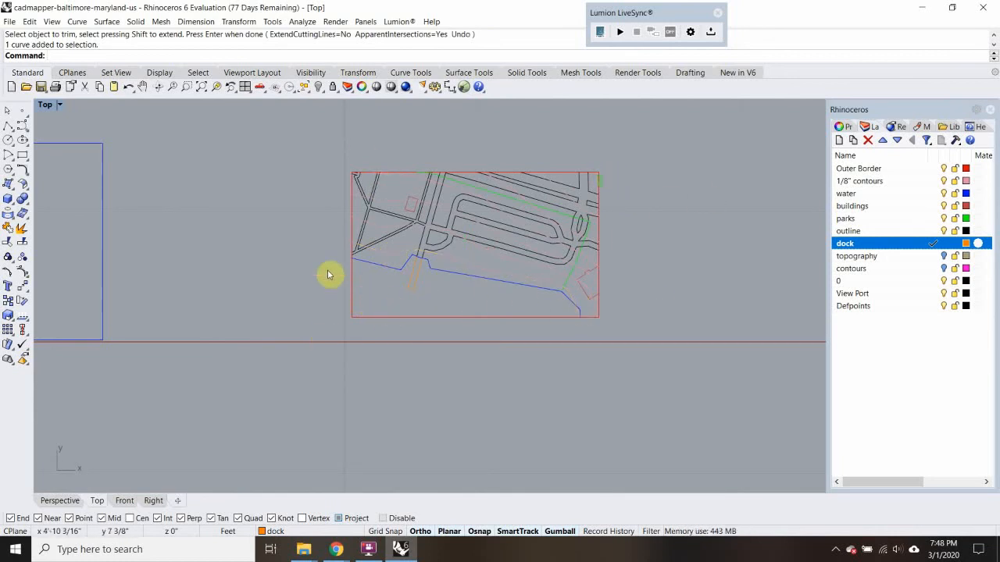
Trim the road outlines on the inland side of the contour nearest the shoreline in the copied site, using that contour as the cutting object
{"action": "scroll", "coordinate": [397, 235], "scroll_direction": "up", "scroll_amount": 5}
{"action": "left_click", "coordinate": [396, 243]}
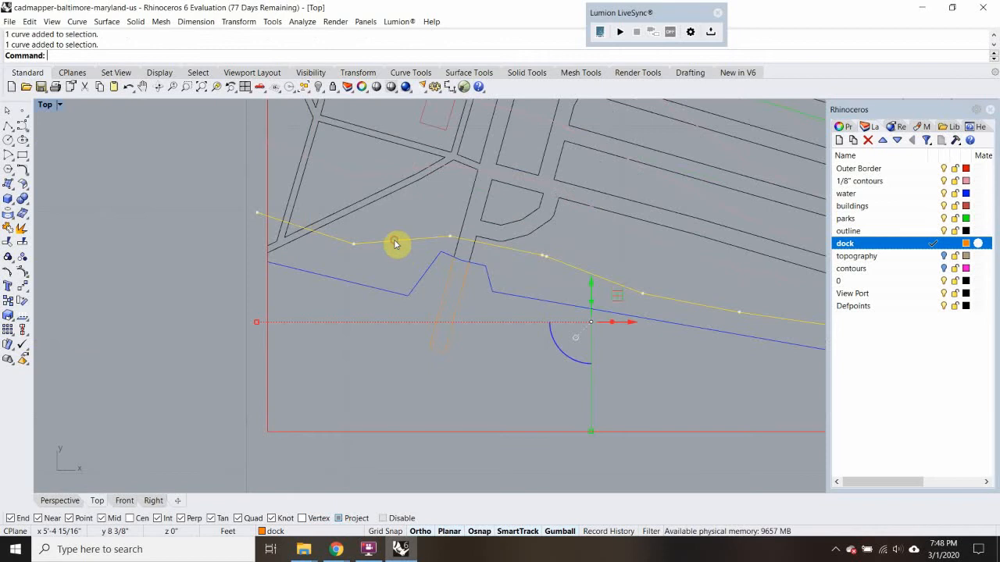
{"action": "scroll", "coordinate": [395, 244], "scroll_direction": "down", "scroll_amount": 4}
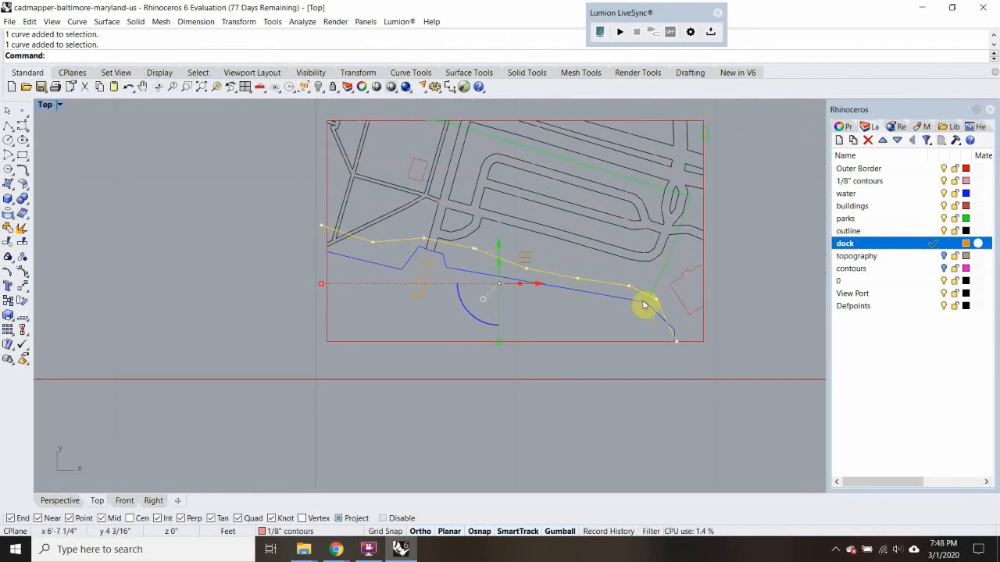
{"action": "scroll", "coordinate": [395, 244], "scroll_direction": "up", "scroll_amount": 3}
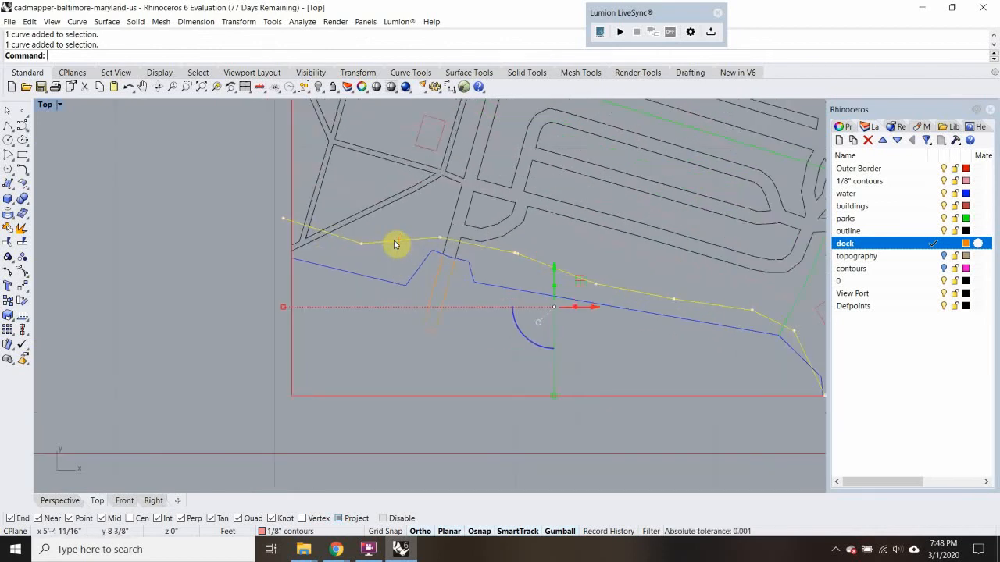
{"action": "type", "text": "trim"}
{"action": "key", "text": "Return"}
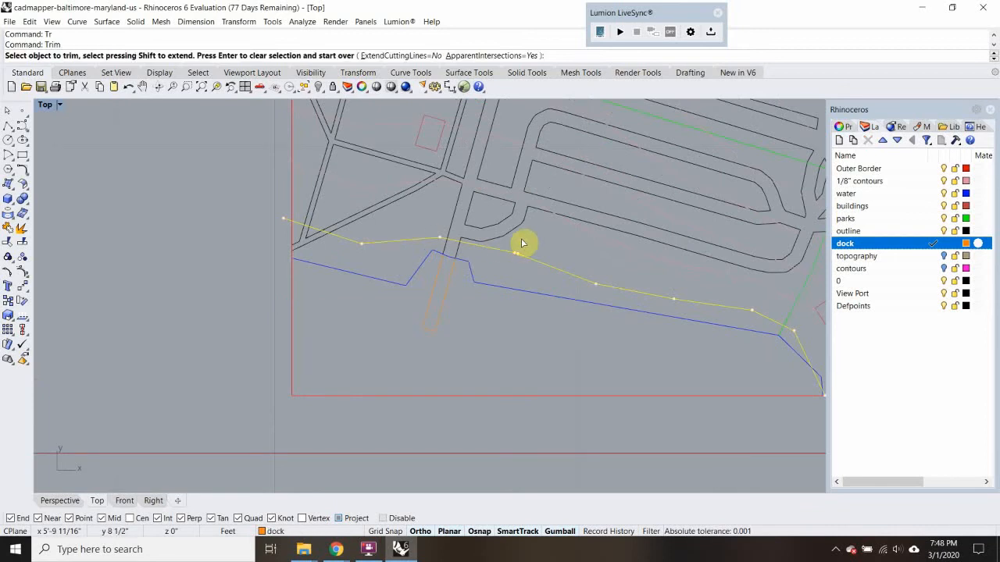
{"action": "left_click", "coordinate": [454, 213]}
{"action": "left_click_drag", "start_coordinate": [346, 210], "coordinate": [311, 201]}
Trim the green park boundary inland of the same contour near the building at the site's east edge, and finish trimming
{"action": "scroll", "coordinate": [308, 186], "scroll_direction": "down", "scroll_amount": 5}
{"action": "scroll", "coordinate": [537, 248], "scroll_direction": "up", "scroll_amount": 7}
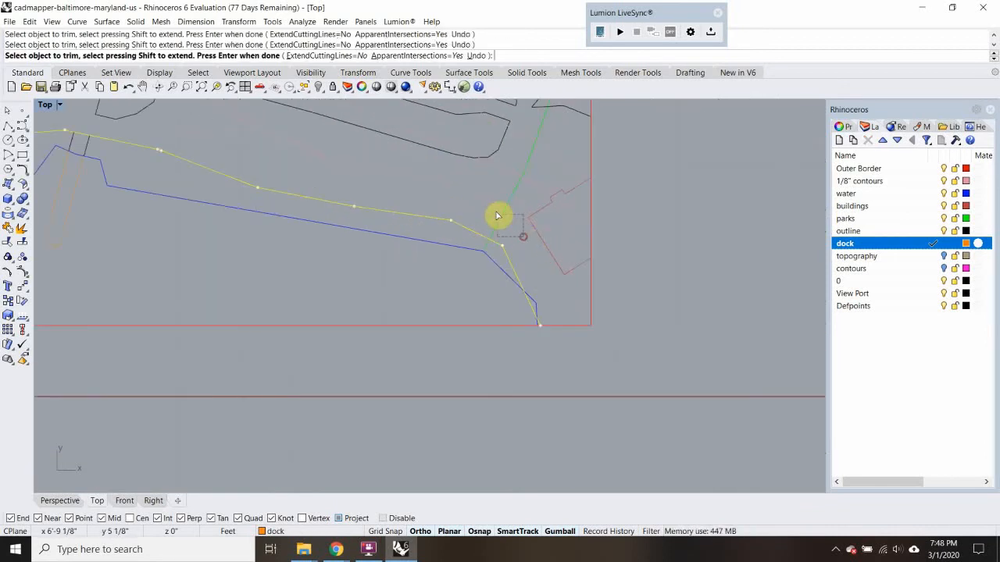
{"action": "left_click", "coordinate": [506, 217]}
{"action": "right_click_drag", "start_coordinate": [569, 275], "coordinate": [582, 353]}
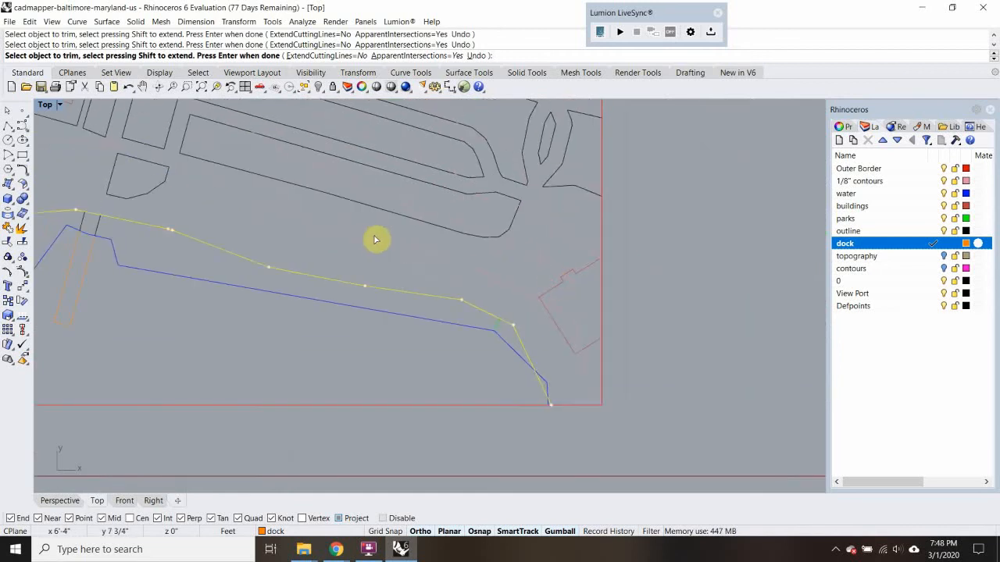
{"action": "scroll", "coordinate": [375, 239], "scroll_direction": "down", "scroll_amount": 2}
{"action": "right_click_drag", "start_coordinate": [375, 239], "coordinate": [468, 266]}
{"action": "key", "text": "Escape"}
{"action": "key", "text": "Escape"}
Delete the inland contour lines, the small building and most road outlines in the western and central part of the copied site
{"action": "left_click_drag", "start_coordinate": [342, 233], "coordinate": [275, 153]}
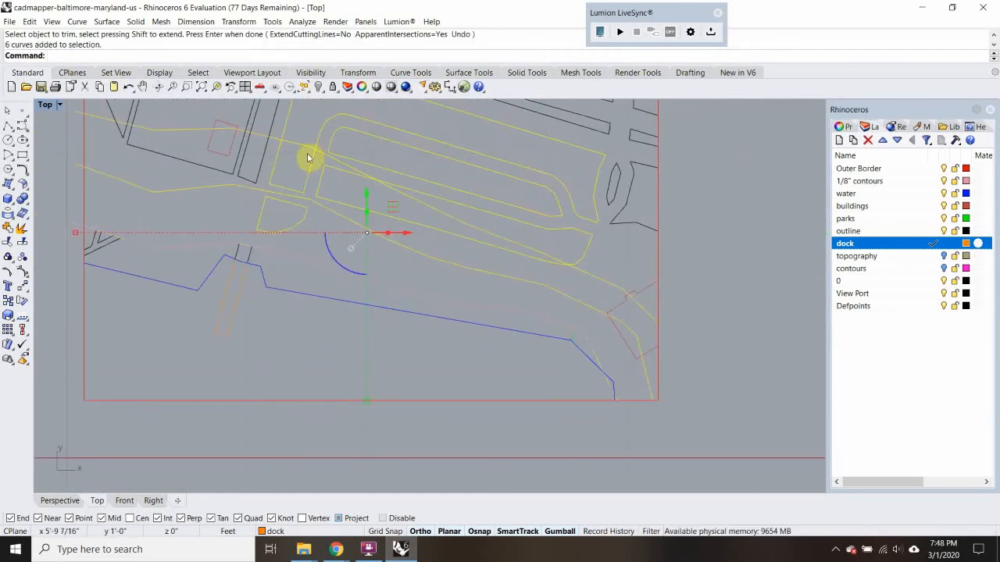
{"action": "middle_click", "coordinate": [435, 179]}
{"action": "key", "text": "Delete"}
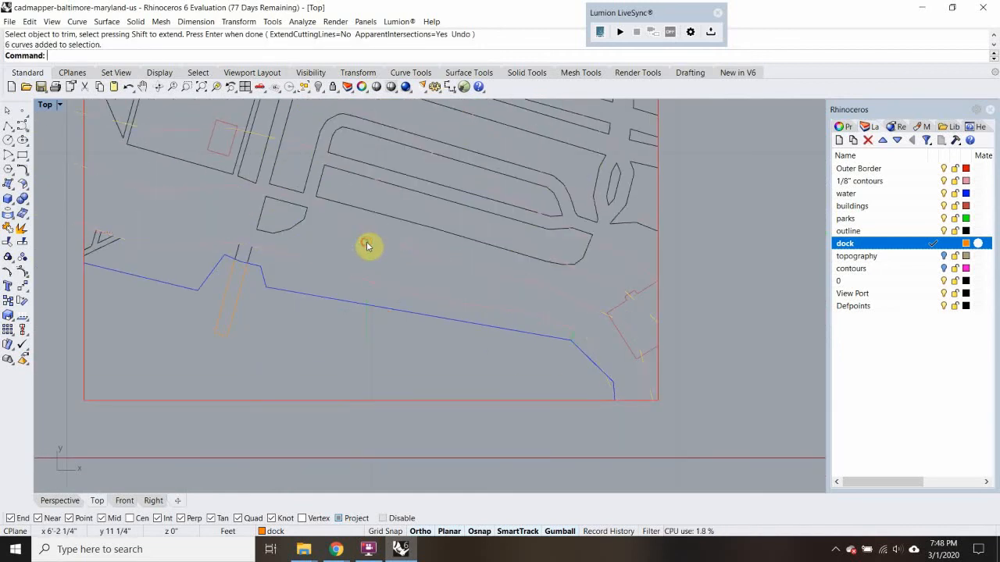
{"action": "right_click_drag", "start_coordinate": [368, 243], "coordinate": [383, 279]}
{"action": "left_click_drag", "start_coordinate": [322, 243], "coordinate": [275, 150]}
{"action": "key", "text": "Delete"}
{"action": "right_click_drag", "start_coordinate": [286, 184], "coordinate": [307, 276]}
{"action": "left_click_drag", "start_coordinate": [307, 273], "coordinate": [142, 190]}
{"action": "key", "text": "Delete"}
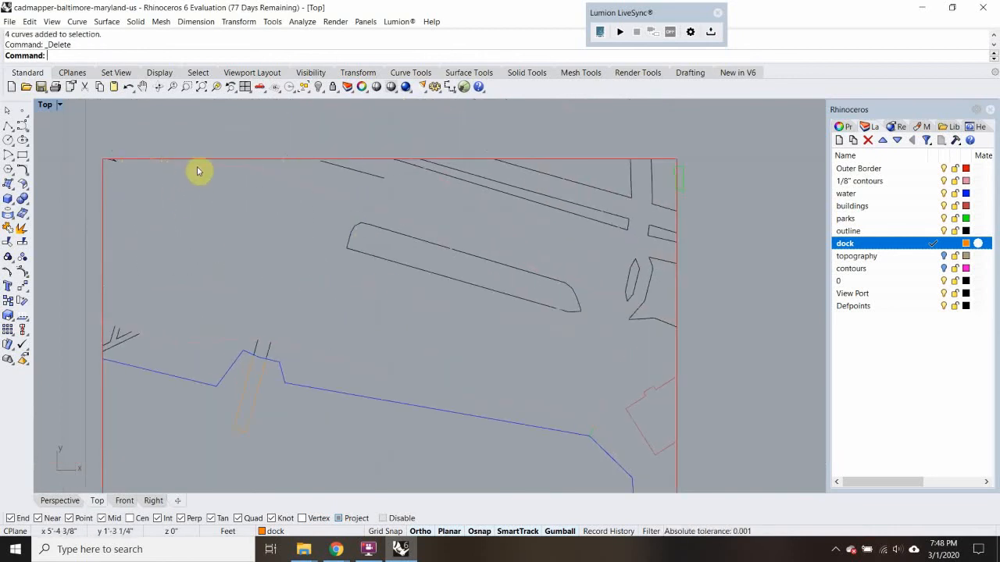
Delete the leftover line fragments along the copied site's upper border and the long road island in the middle
{"action": "left_click", "coordinate": [197, 166]}
{"action": "key", "text": "Delete"}
{"action": "left_click", "coordinate": [116, 162]}
{"action": "key", "text": "Delete"}
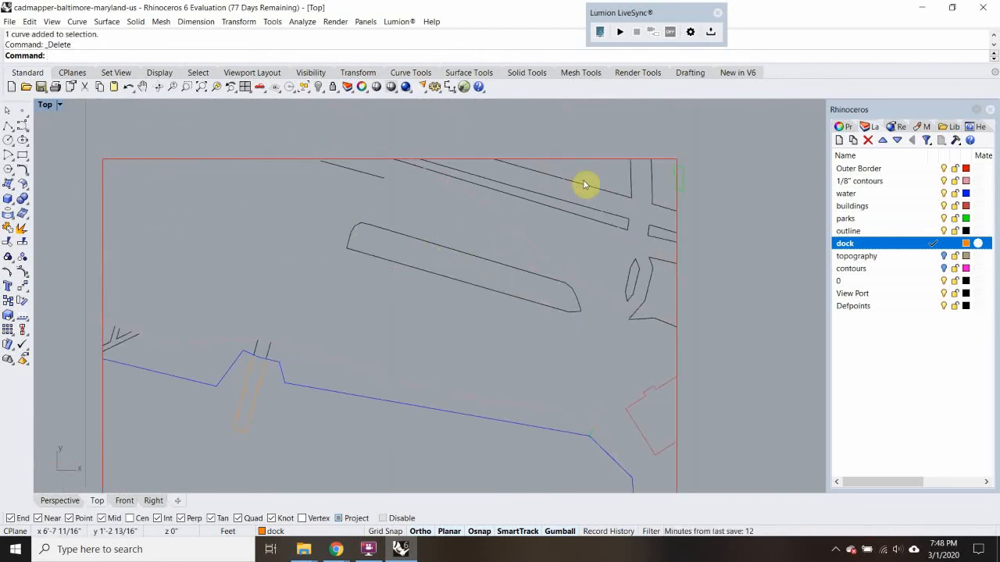
{"action": "left_click_drag", "start_coordinate": [558, 284], "coordinate": [537, 321]}
{"action": "key", "text": "Delete"}
{"action": "left_click_drag", "start_coordinate": [439, 193], "coordinate": [349, 174]}
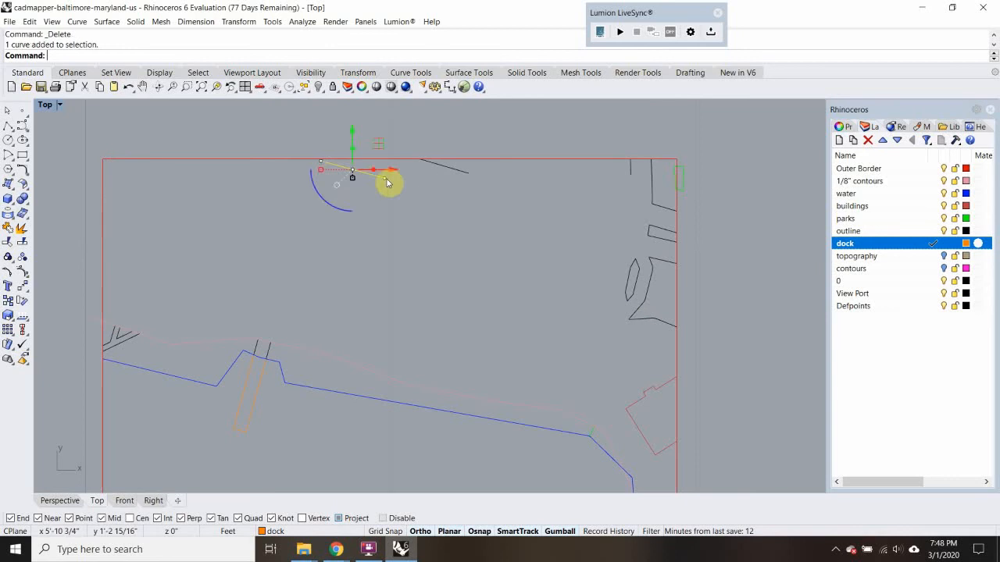
{"action": "key", "text": "Delete"}
{"action": "left_click", "coordinate": [464, 170]}
{"action": "key", "text": "Delete"}
Delete the road outlines and small park shape in the copied site's upper-right corner, plus the building on its east edge
{"action": "left_click_drag", "start_coordinate": [636, 314], "coordinate": [611, 349]}
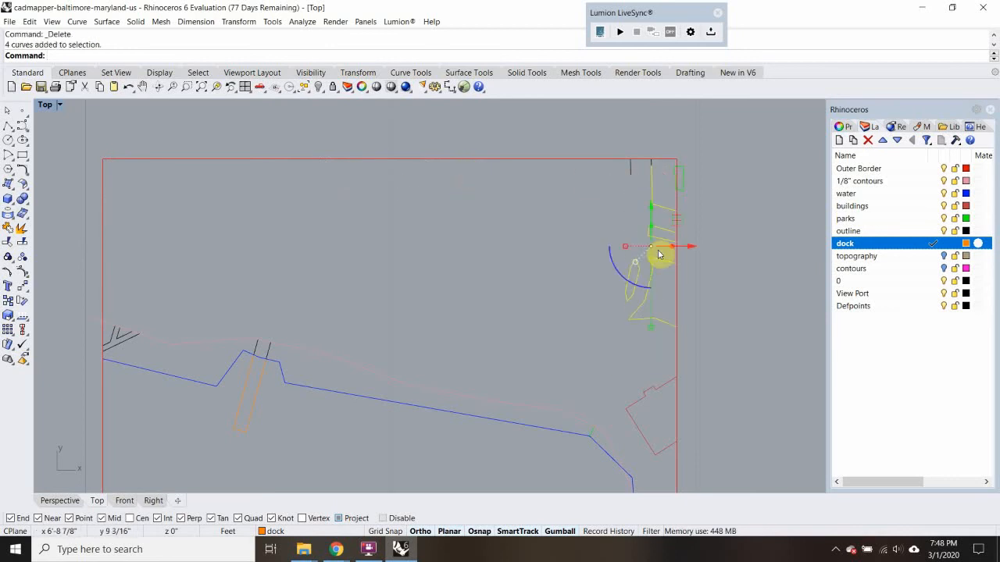
{"action": "key", "text": "Delete"}
{"action": "left_click_drag", "start_coordinate": [645, 129], "coordinate": [733, 256]}
{"action": "key", "text": "Delete"}
{"action": "left_click_drag", "start_coordinate": [649, 178], "coordinate": [624, 161]}
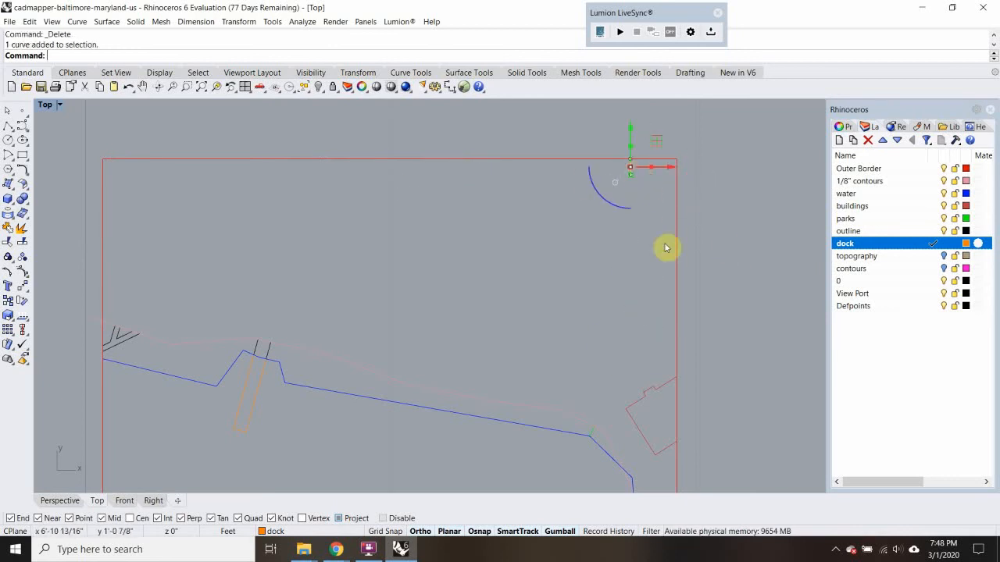
{"action": "key", "text": "Delete"}
{"action": "middle_click", "coordinate": [661, 337]}
{"action": "left_click", "coordinate": [659, 385]}
{"action": "key", "text": "Delete"}
Examine the strip between the remaining contour and the shoreline of the copied site for leftover linework
{"action": "scroll", "coordinate": [608, 345], "scroll_direction": "down", "scroll_amount": 4}
{"action": "right_click_drag", "start_coordinate": [603, 403], "coordinate": [587, 354]}
{"action": "scroll", "coordinate": [586, 355], "scroll_direction": "up", "scroll_amount": 2}
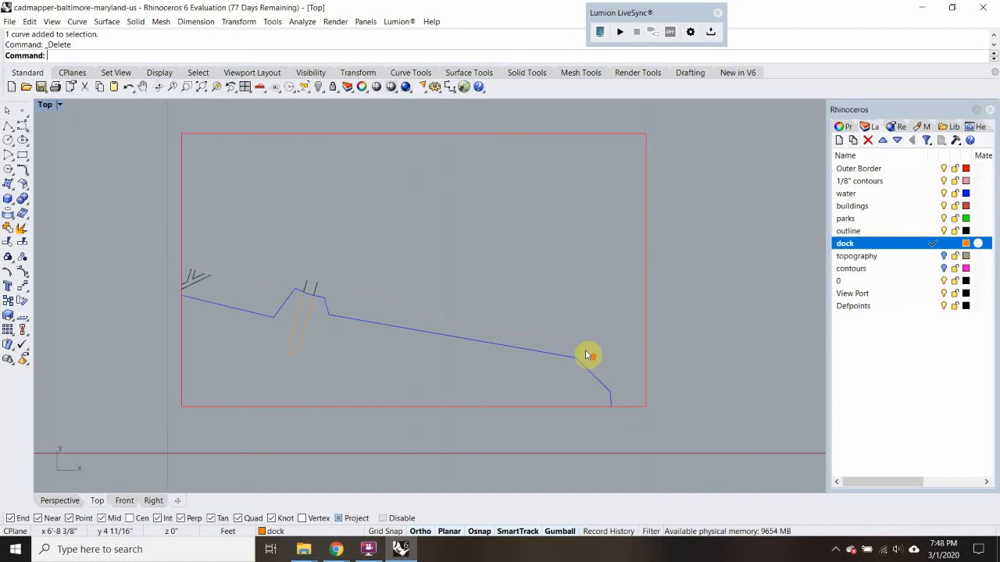
{"action": "scroll", "coordinate": [512, 309], "scroll_direction": "up", "scroll_amount": 2}
{"action": "right_click_drag", "start_coordinate": [444, 309], "coordinate": [386, 276]}
{"action": "scroll", "coordinate": [386, 277], "scroll_direction": "down", "scroll_amount": 2}
{"action": "right_click_drag", "start_coordinate": [223, 259], "coordinate": [402, 224]}
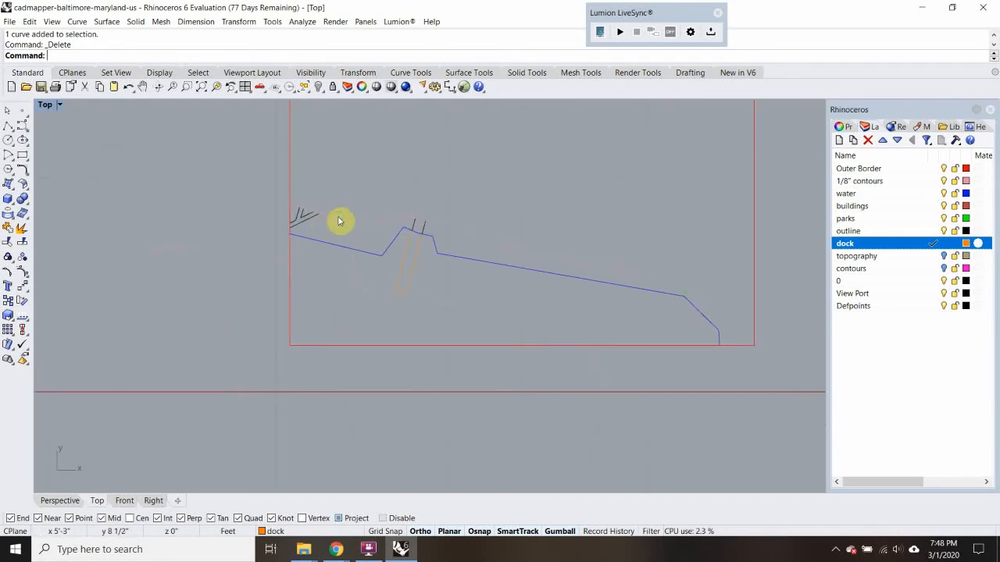
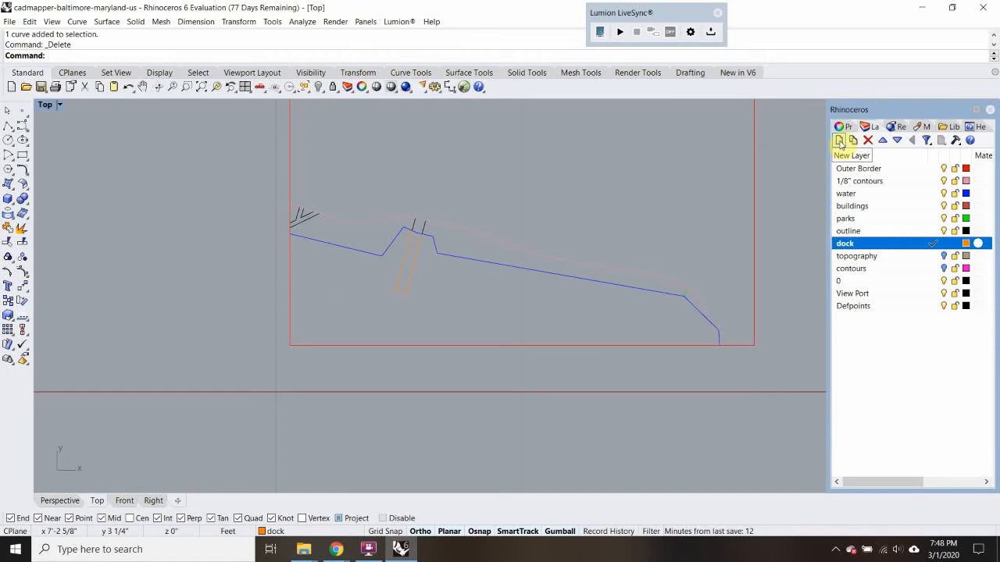
Create two new layers named CUT and SCORE
{"action": "left_click", "coordinate": [839, 141]}
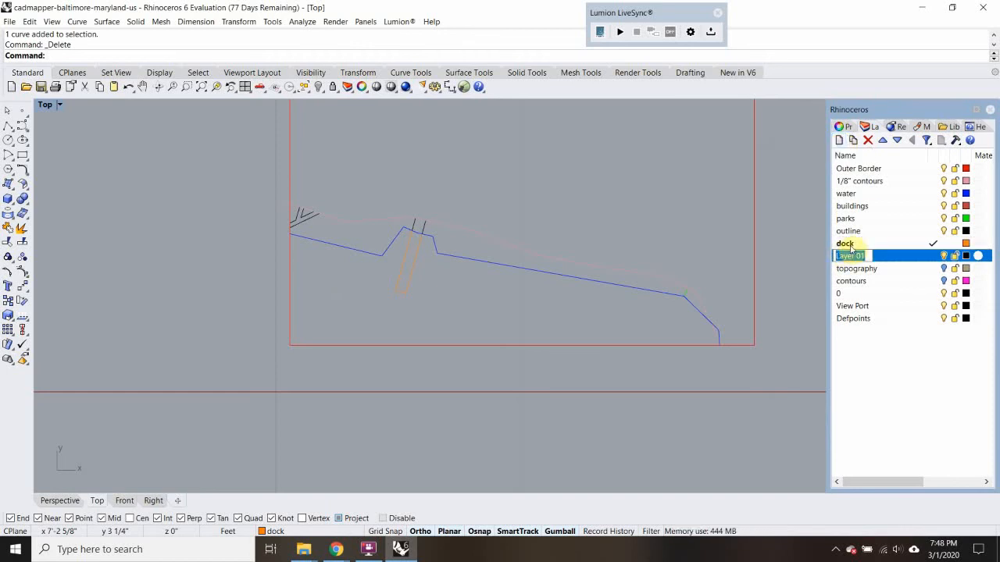
{"action": "left_click", "coordinate": [920, 369]}
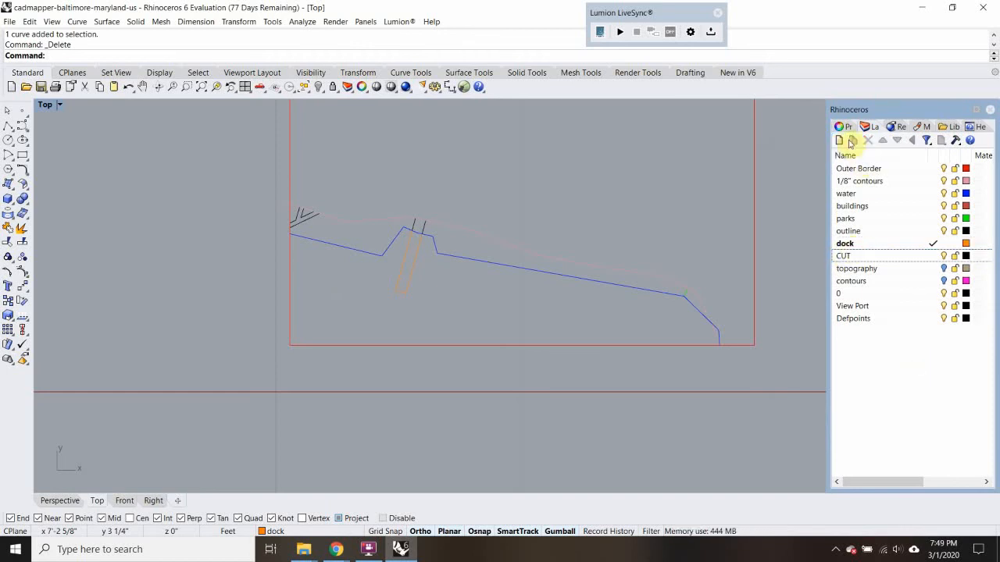
{"action": "left_click", "coordinate": [840, 140]}
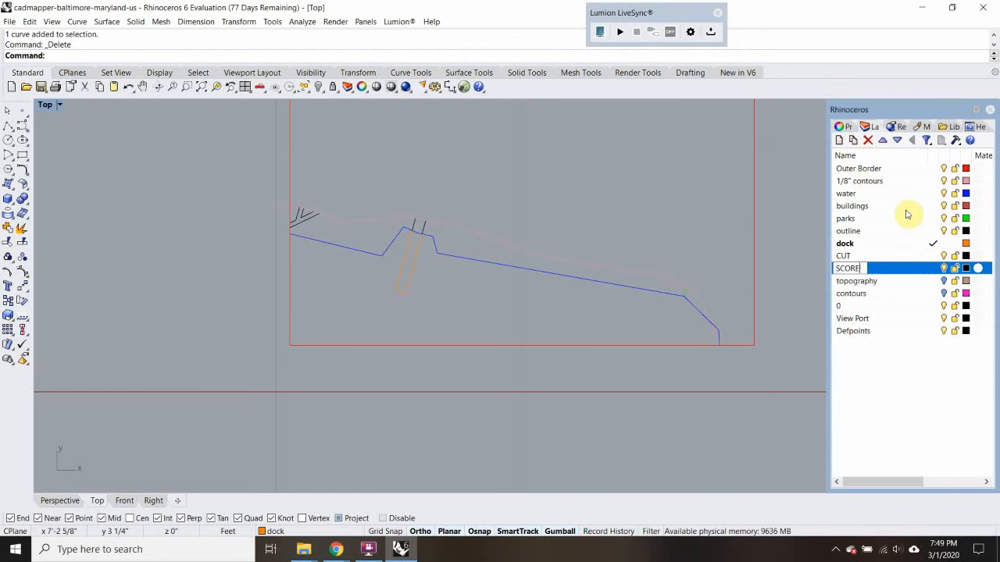
{"action": "left_click", "coordinate": [927, 391]}
Move the CUT and SCORE layers together to the start of the layer list, above Outer Border
{"action": "left_click", "coordinate": [882, 257]}
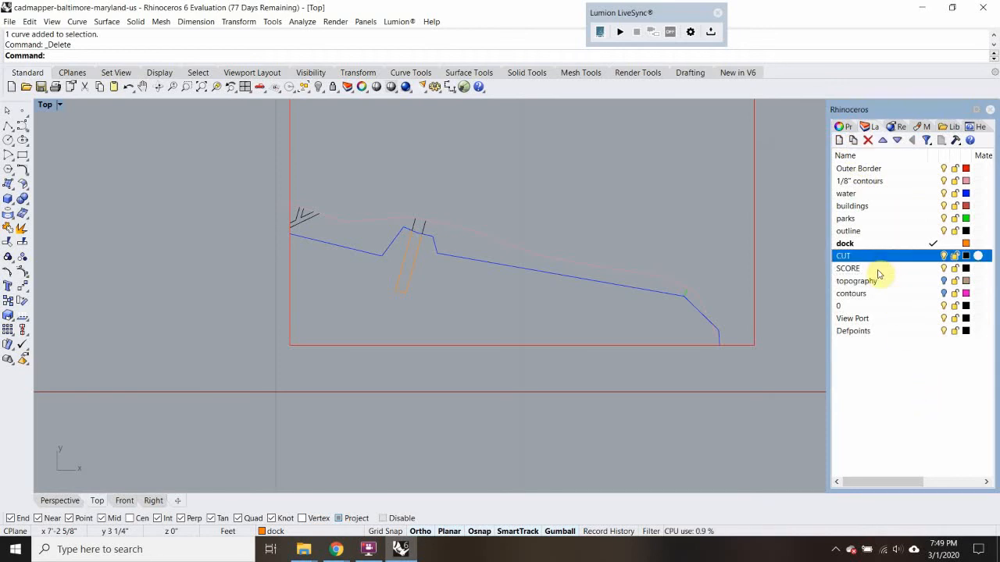
{"action": "left_click", "coordinate": [878, 271], "text": "shift"}
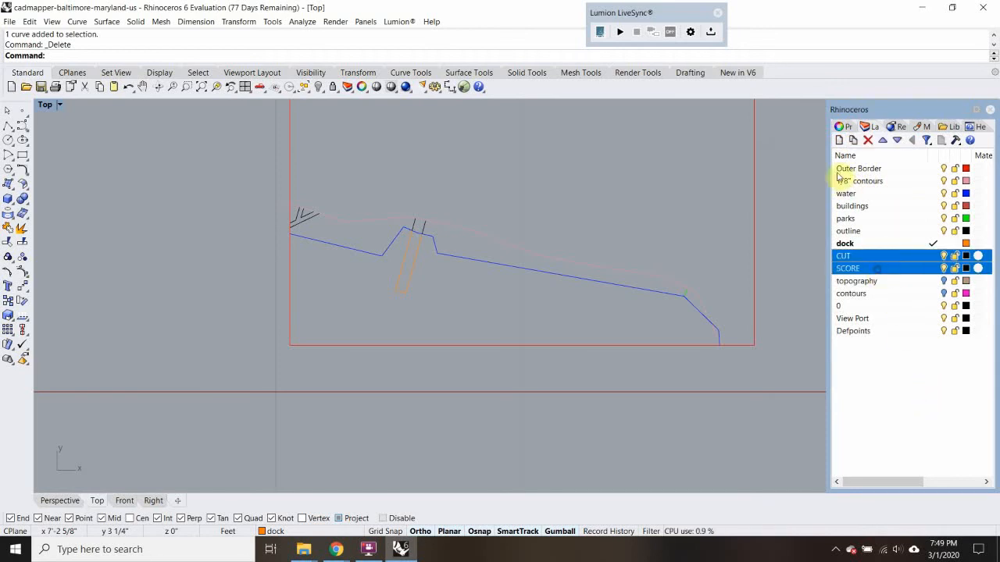
{"action": "double_click", "coordinate": [882, 140]}
{"action": "double_click", "coordinate": [883, 140]}
{"action": "double_click", "coordinate": [883, 140]}
{"action": "left_click", "coordinate": [883, 139]}
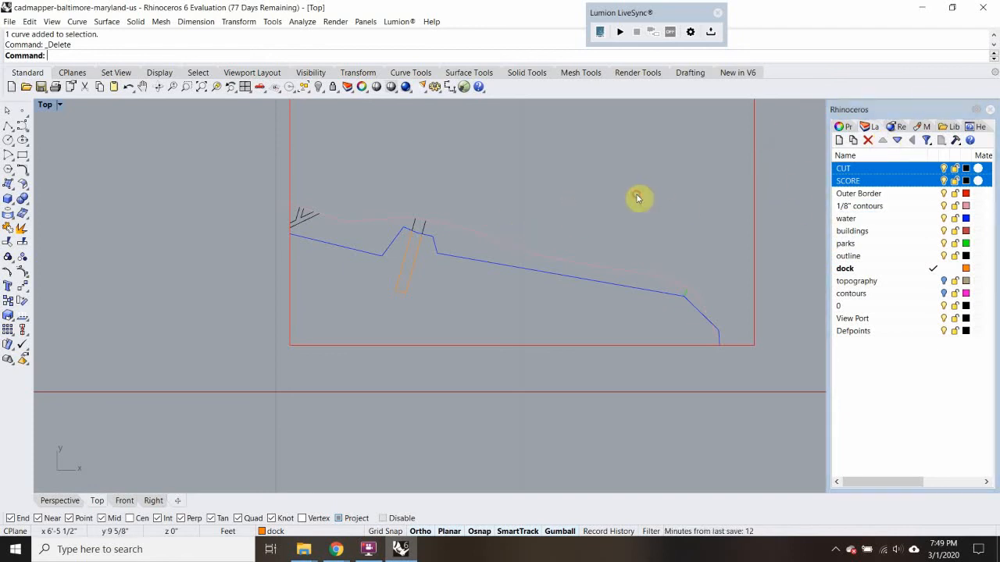
Set the CUT layer's color to Red and the SCORE layer's color to Blue
{"action": "double_click", "coordinate": [852, 168]}
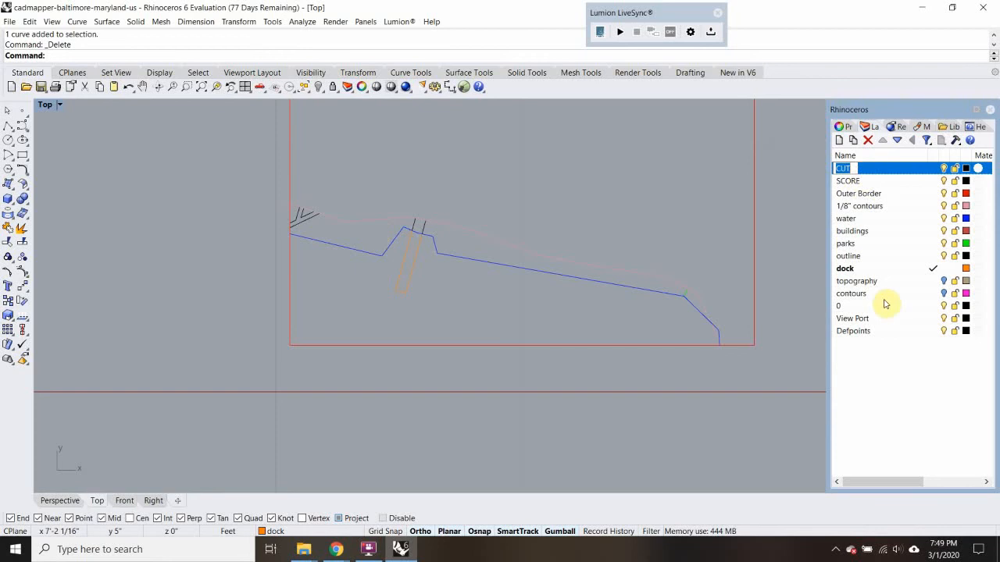
{"action": "left_click", "coordinate": [967, 169]}
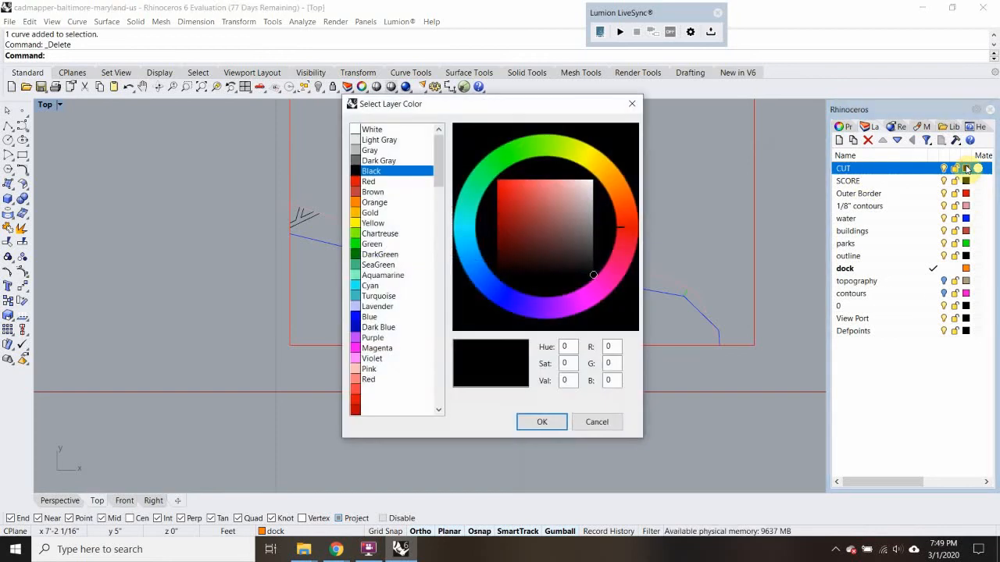
{"action": "left_click", "coordinate": [365, 183]}
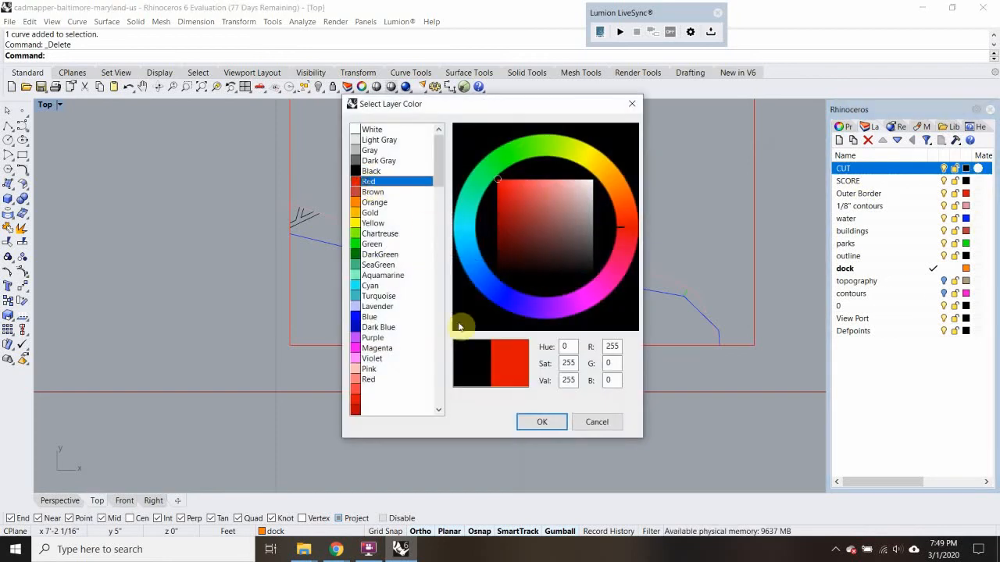
{"action": "left_click", "coordinate": [542, 421]}
{"action": "left_click", "coordinate": [966, 180]}
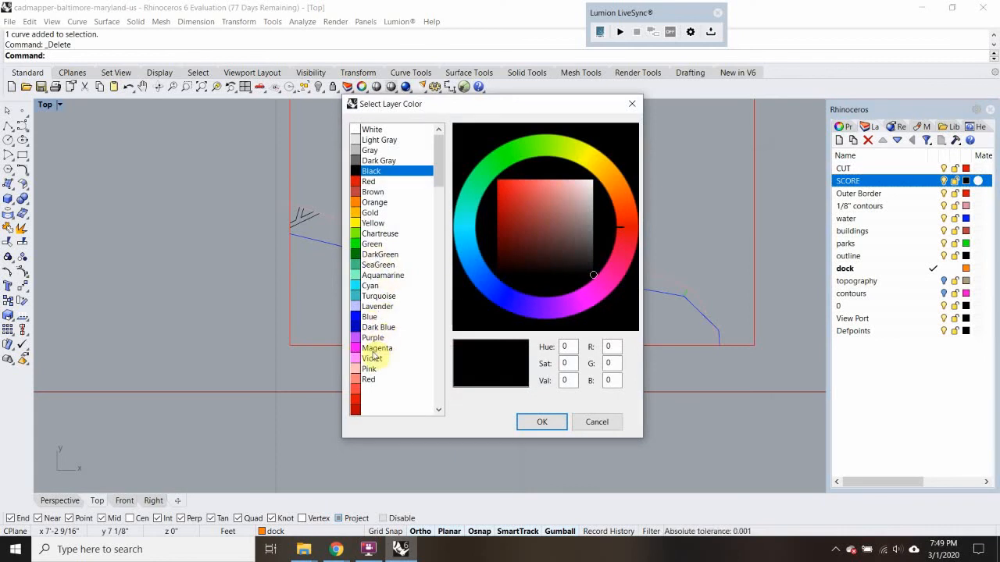
{"action": "left_click", "coordinate": [372, 317]}
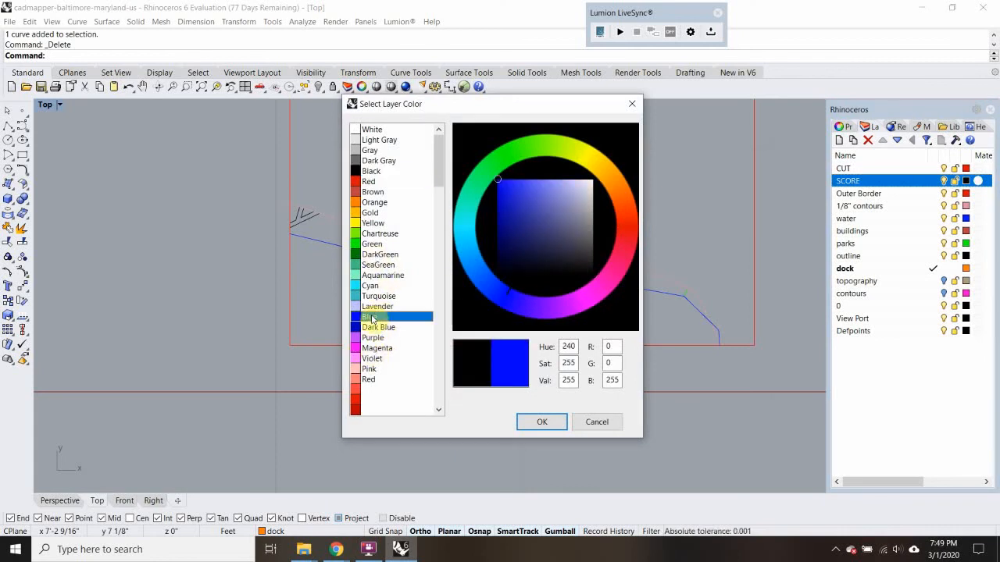
{"action": "left_click", "coordinate": [539, 422]}
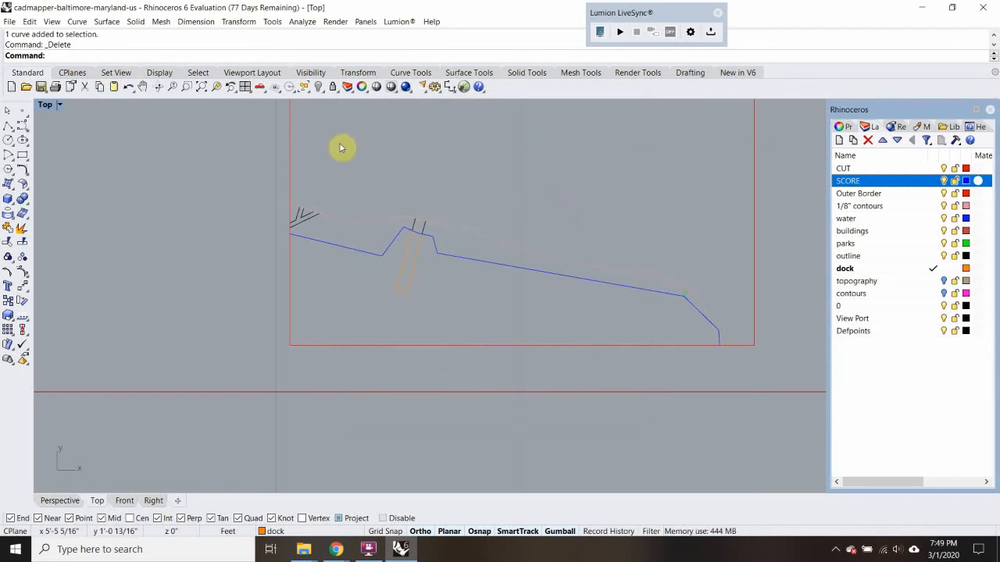
Reassign the copied site's rectangular outer border to the CUT layer
{"action": "right_click_drag", "start_coordinate": [453, 163], "coordinate": [375, 240]}
{"action": "left_click_drag", "start_coordinate": [275, 119], "coordinate": [192, 179]}
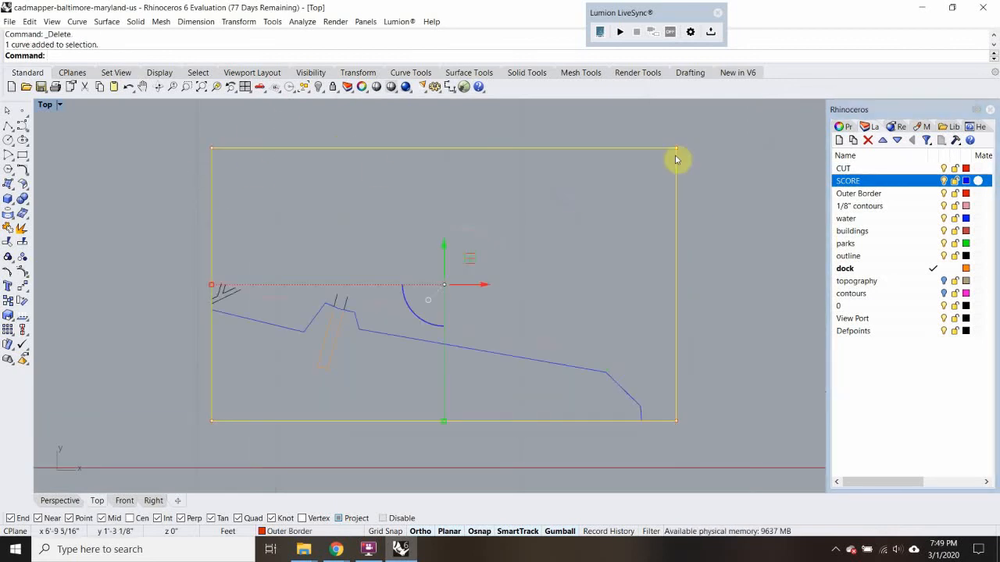
{"action": "right_click", "coordinate": [900, 168]}
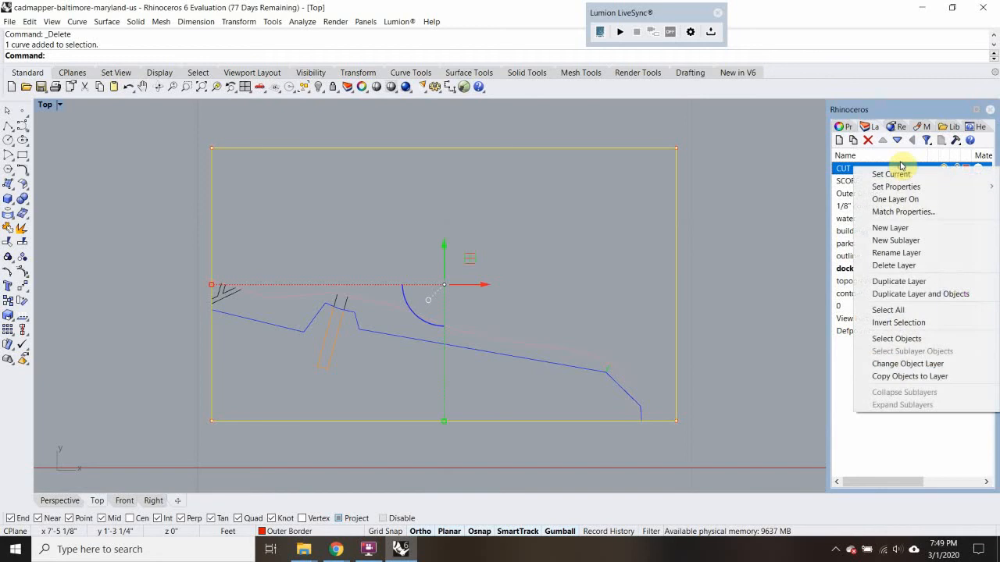
{"action": "left_click", "coordinate": [906, 364]}
Reassign all linework inside the border, including the contour, shoreline, dock and road fragments, to the SCORE layer
{"action": "left_click_drag", "start_coordinate": [658, 229], "coordinate": [219, 403]}
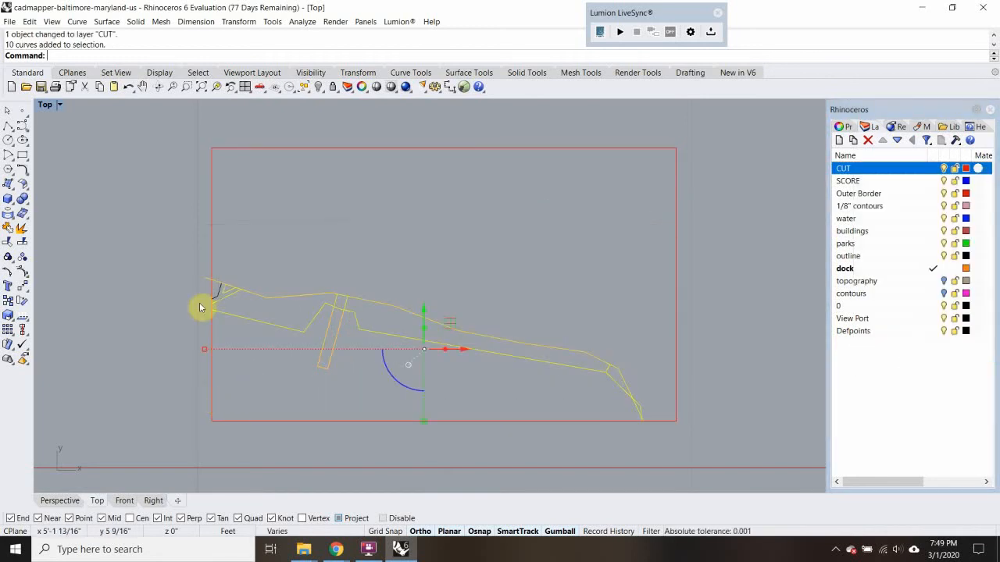
{"action": "scroll", "coordinate": [211, 305], "scroll_direction": "up", "scroll_amount": 5}
{"action": "left_click", "coordinate": [226, 300], "text": "shift"}
{"action": "scroll", "coordinate": [274, 259], "scroll_direction": "down", "scroll_amount": 6}
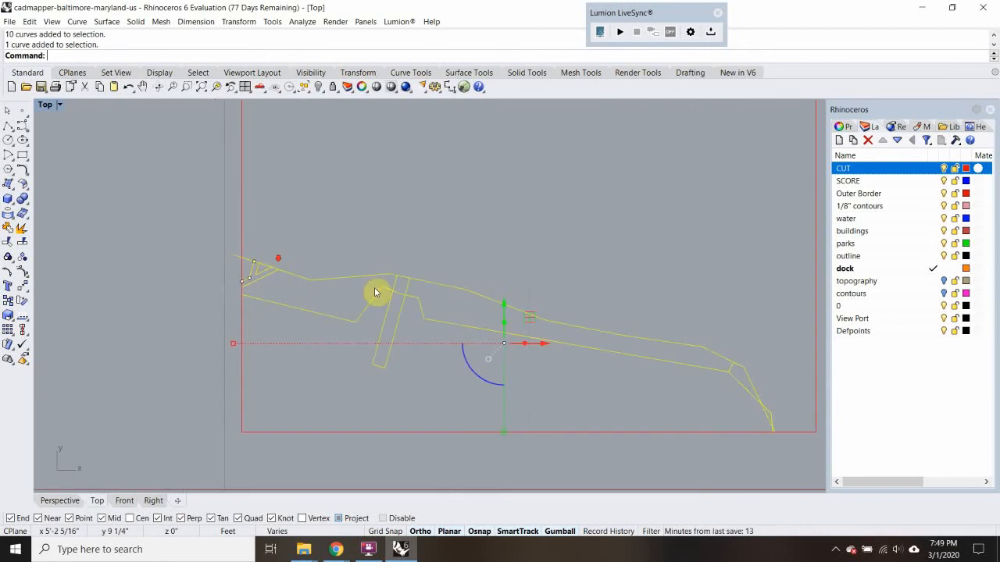
{"action": "right_click_drag", "start_coordinate": [543, 409], "coordinate": [409, 297]}
{"action": "right_click", "coordinate": [855, 180]}
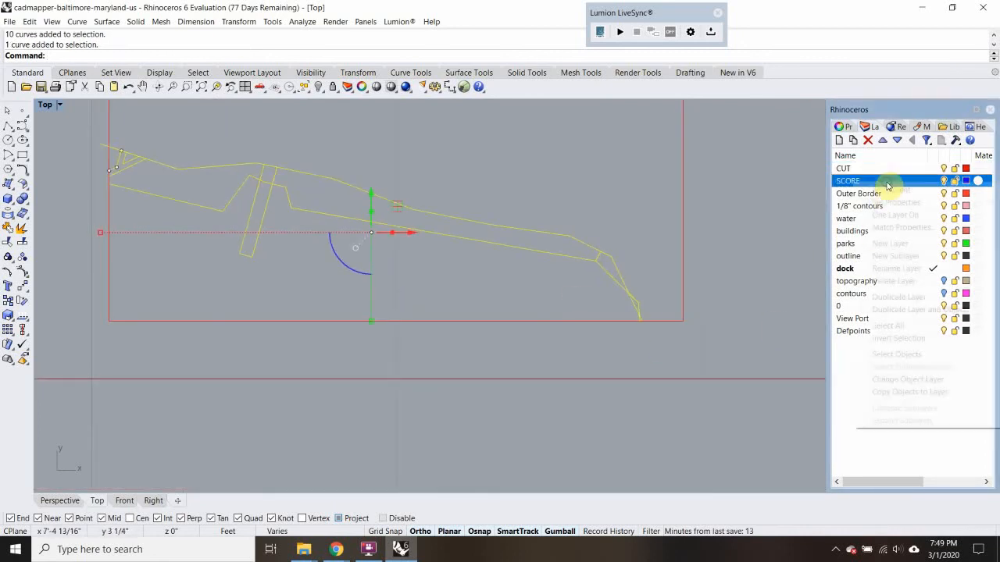
{"action": "left_click", "coordinate": [905, 380]}
{"action": "key", "text": "Escape"}
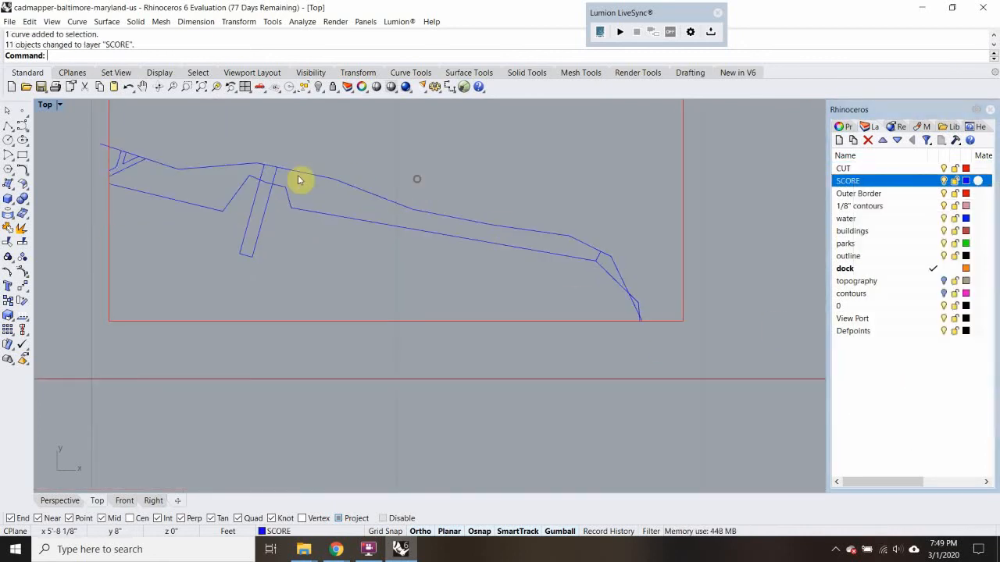
Trim the contour's overhanging end outside the west border, using the border rectangle as the cutting object
{"action": "scroll", "coordinate": [227, 184], "scroll_direction": "up", "scroll_amount": 4}
{"action": "left_click", "coordinate": [231, 201]}
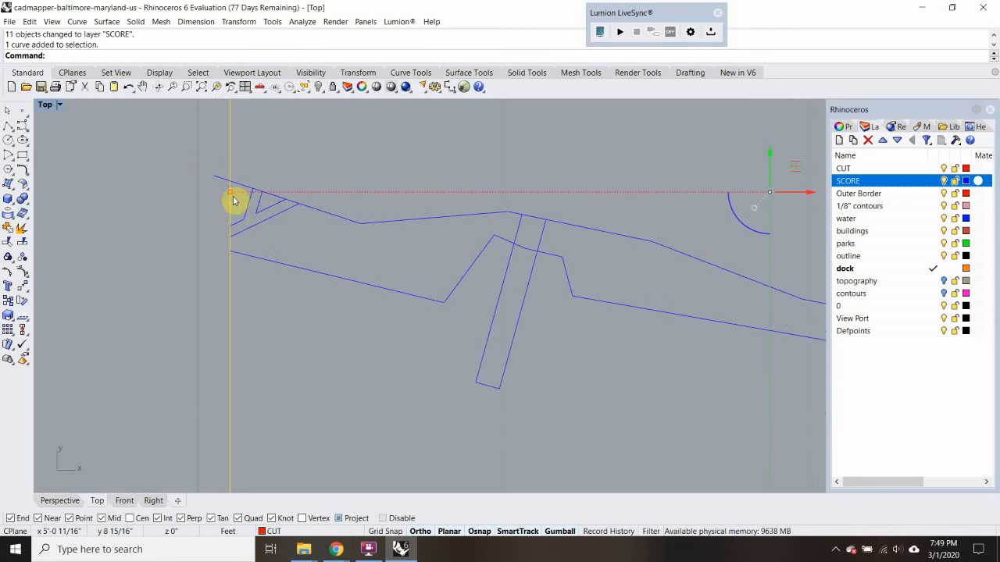
{"action": "type", "text": "trim"}
{"action": "key", "text": "Return"}
{"action": "scroll", "coordinate": [221, 182], "scroll_direction": "down", "scroll_amount": 3}
{"action": "key", "text": "Return"}
{"action": "scroll", "coordinate": [220, 183], "scroll_direction": "down", "scroll_amount": 4}
{"action": "right_click_drag", "start_coordinate": [248, 203], "coordinate": [270, 238]}
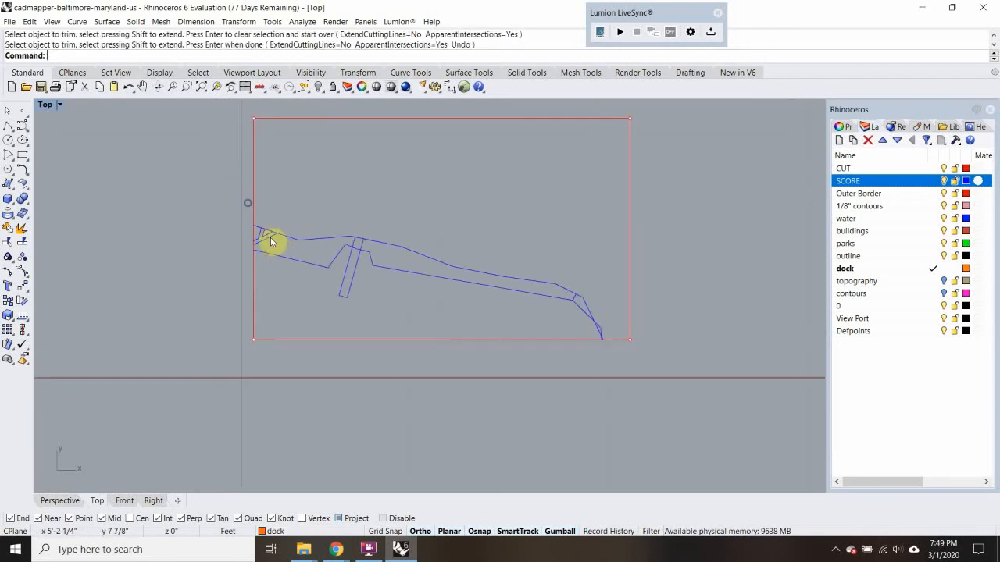
{"action": "scroll", "coordinate": [270, 237], "scroll_direction": "up", "scroll_amount": 8}
{"action": "scroll", "coordinate": [481, 295], "scroll_direction": "down", "scroll_amount": 6}
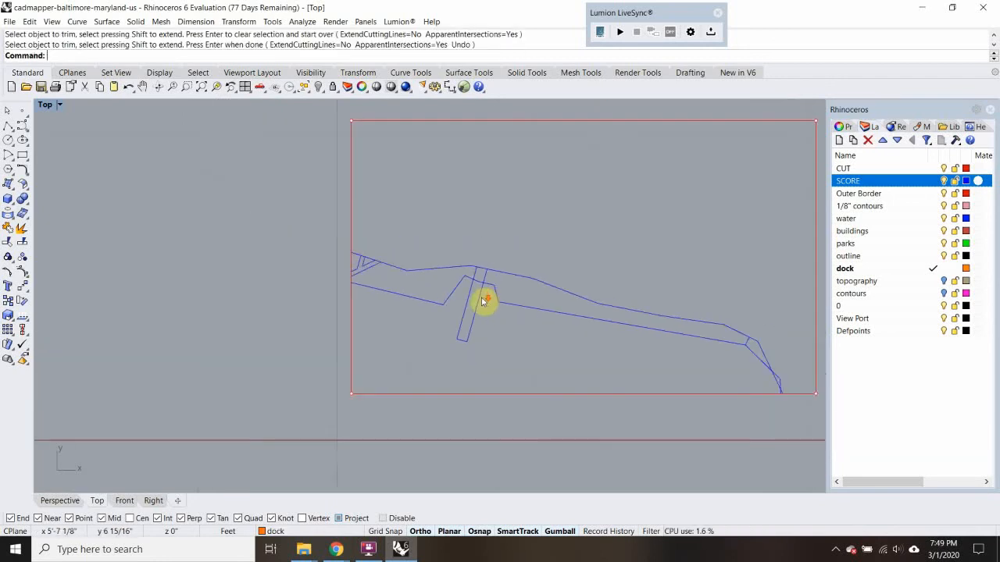
Copy the bordered site with all its linework straight down, leaving a gap below the original
{"action": "right_click_drag", "start_coordinate": [481, 295], "coordinate": [329, 240]}
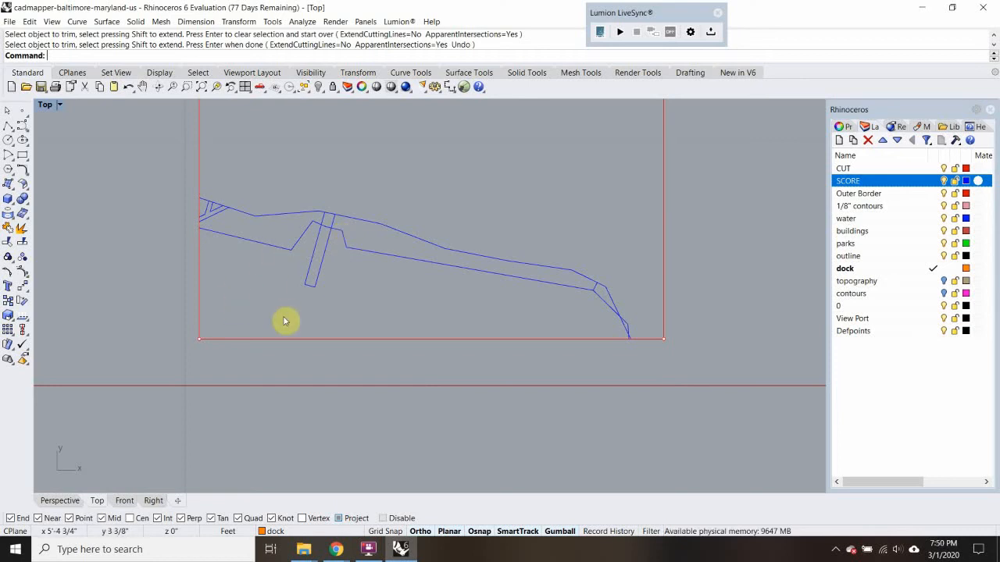
{"action": "scroll", "coordinate": [283, 321], "scroll_direction": "down", "scroll_amount": 3}
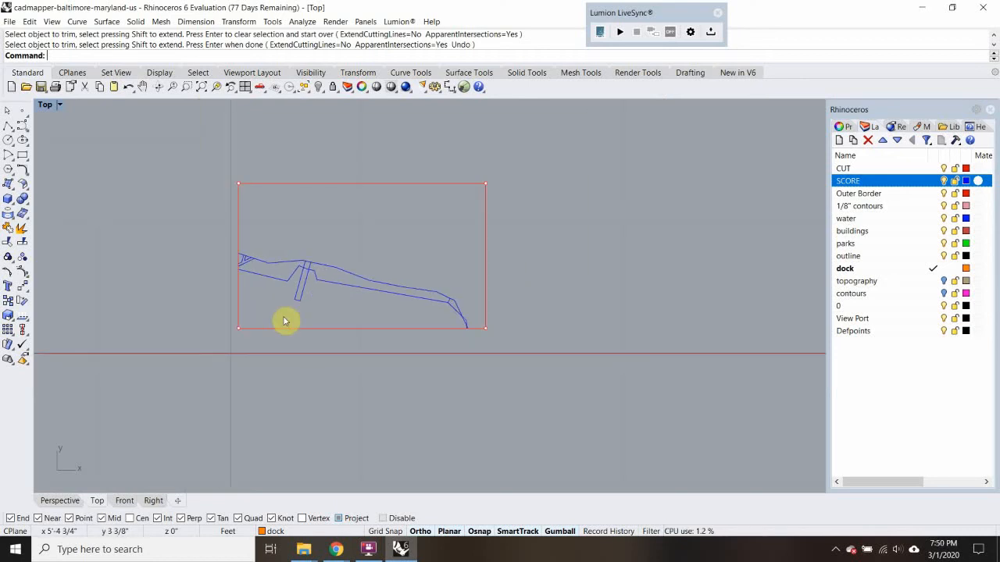
{"action": "scroll", "coordinate": [284, 320], "scroll_direction": "up", "scroll_amount": 3}
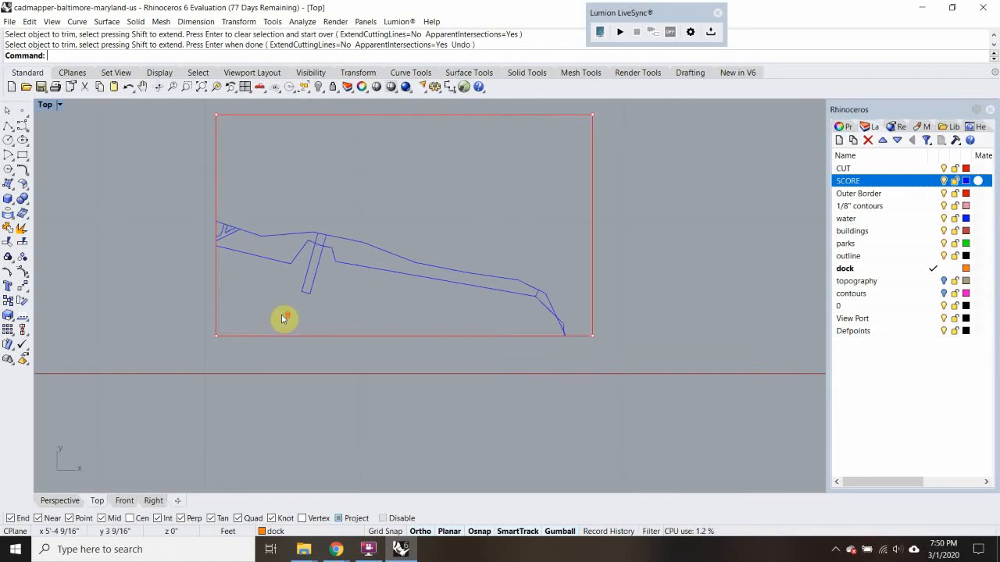
{"action": "scroll", "coordinate": [279, 261], "scroll_direction": "down", "scroll_amount": 3}
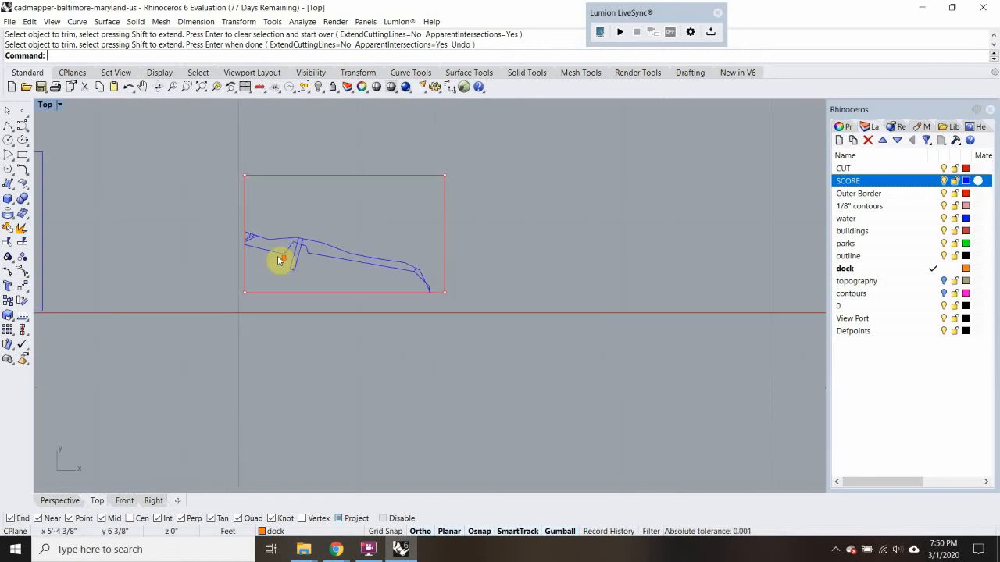
{"action": "left_click_drag", "start_coordinate": [208, 153], "coordinate": [620, 373]}
{"action": "key", "text": "Return"}
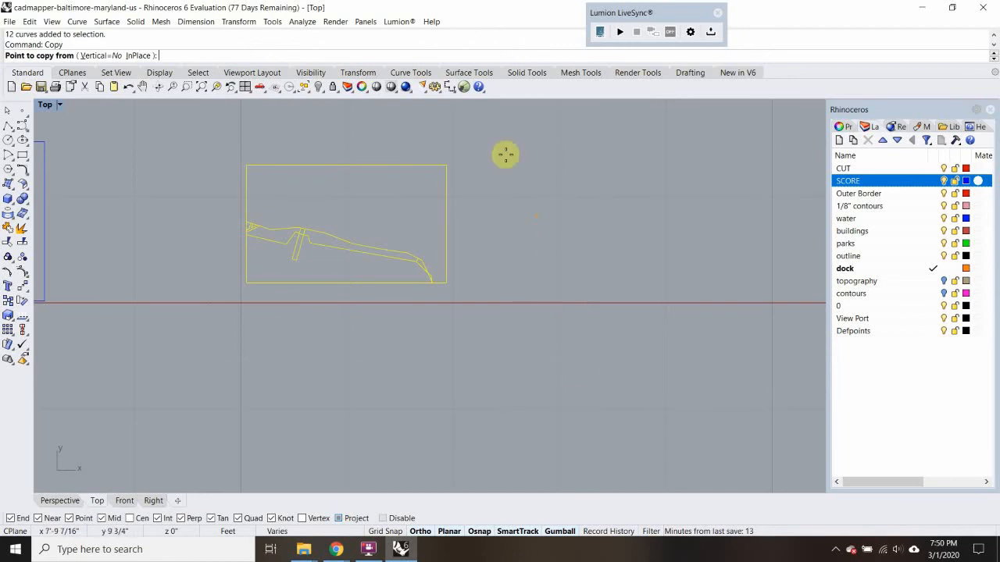
{"action": "left_click", "coordinate": [448, 164]}
{"action": "left_click", "coordinate": [453, 324]}
{"action": "key", "text": "Return"}
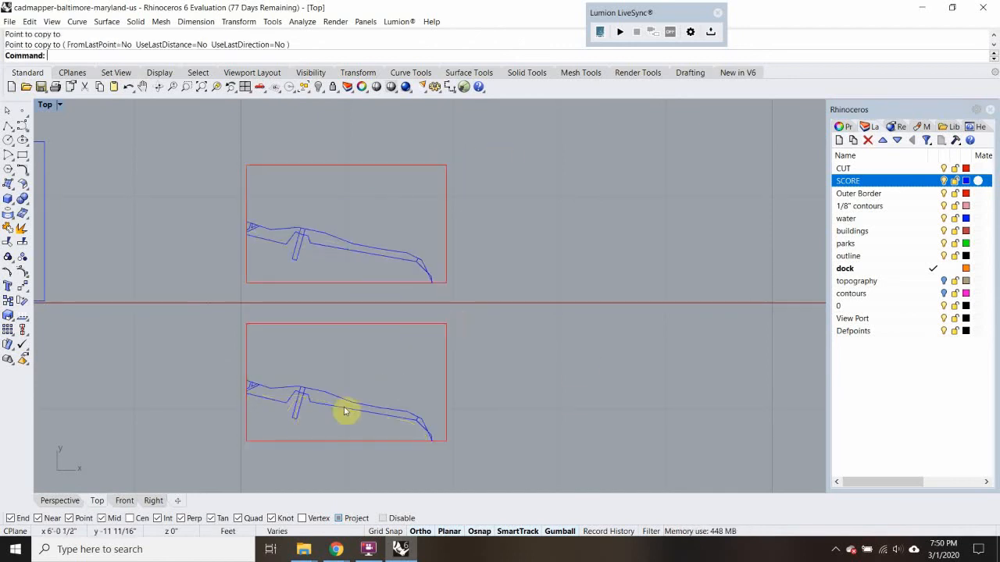
Trim away the contour and the dock lines inland of the shoreline in the lower copy, using the shoreline as cutting edge
{"action": "scroll", "coordinate": [317, 414], "scroll_direction": "up", "scroll_amount": 3}
{"action": "scroll", "coordinate": [245, 381], "scroll_direction": "up", "scroll_amount": 2}
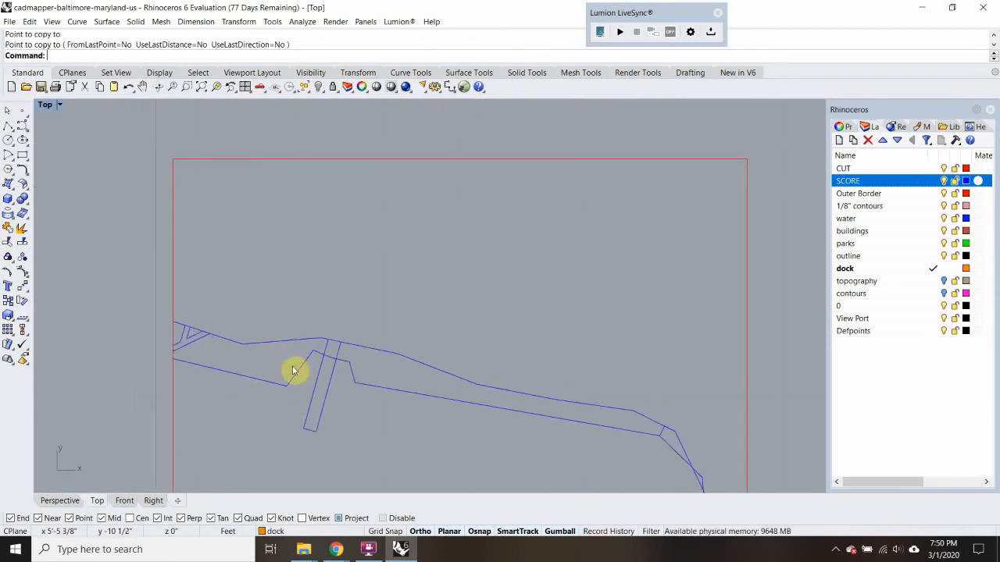
{"action": "left_click", "coordinate": [300, 374]}
{"action": "left_click", "coordinate": [350, 404]}
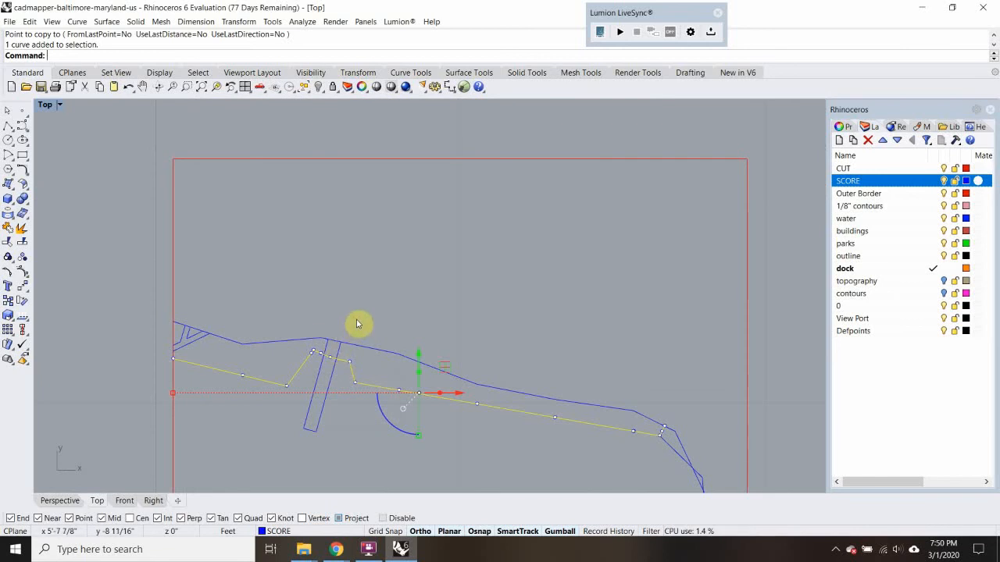
{"action": "type", "text": "trim"}
{"action": "key", "text": "Return"}
{"action": "left_click", "coordinate": [317, 347]}
{"action": "left_click_drag", "start_coordinate": [276, 313], "coordinate": [189, 344]}
{"action": "right_click_drag", "start_coordinate": [651, 404], "coordinate": [535, 345]}
{"action": "left_click_drag", "start_coordinate": [577, 363], "coordinate": [543, 377]}
{"action": "scroll", "coordinate": [578, 397], "scroll_direction": "up", "scroll_amount": 4}
{"action": "scroll", "coordinate": [566, 387], "scroll_direction": "down", "scroll_amount": 8}
{"action": "key", "text": "Return"}
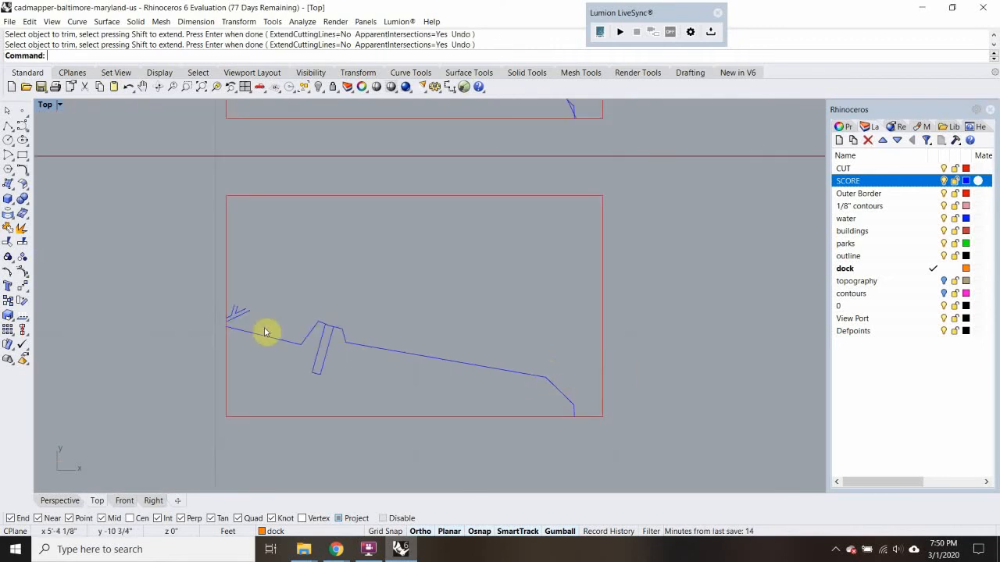
Delete the three leftover road curves at the lower copy's west border
{"action": "scroll", "coordinate": [242, 313], "scroll_direction": "up", "scroll_amount": 6}
{"action": "left_click_drag", "start_coordinate": [266, 295], "coordinate": [223, 337]}
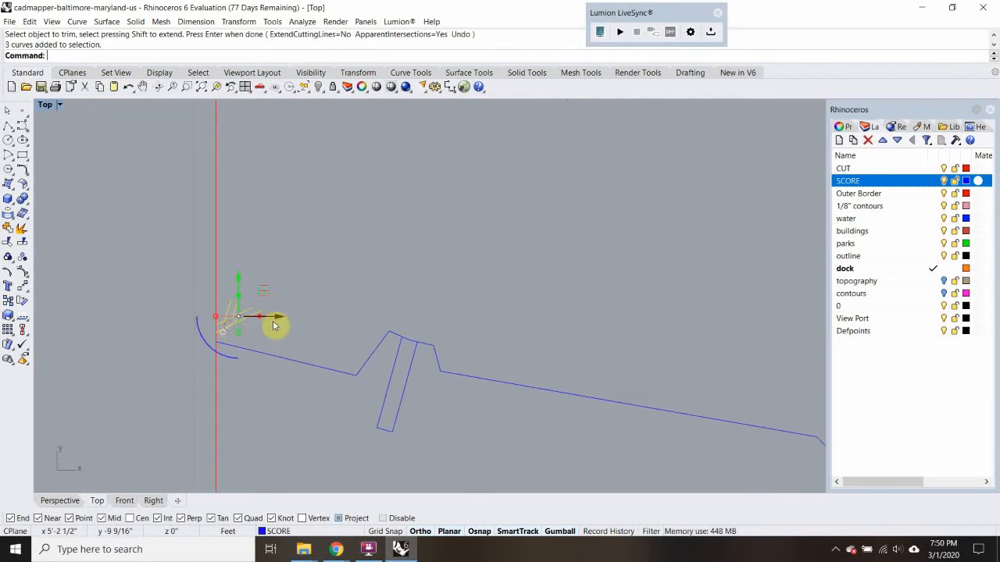
{"action": "key", "text": "Delete"}
Trim the dock lines on the water side of the upper copy's shoreline and delete the leftover dock end segment
{"action": "scroll", "coordinate": [280, 321], "scroll_direction": "down", "scroll_amount": 5}
{"action": "scroll", "coordinate": [282, 322], "scroll_direction": "up", "scroll_amount": 4}
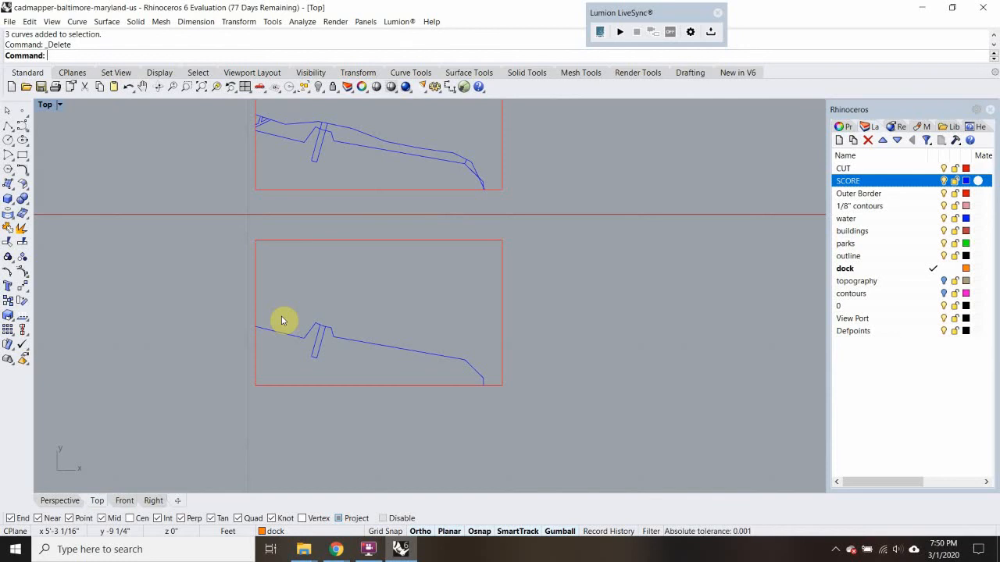
{"action": "right_click_drag", "start_coordinate": [383, 277], "coordinate": [398, 357]}
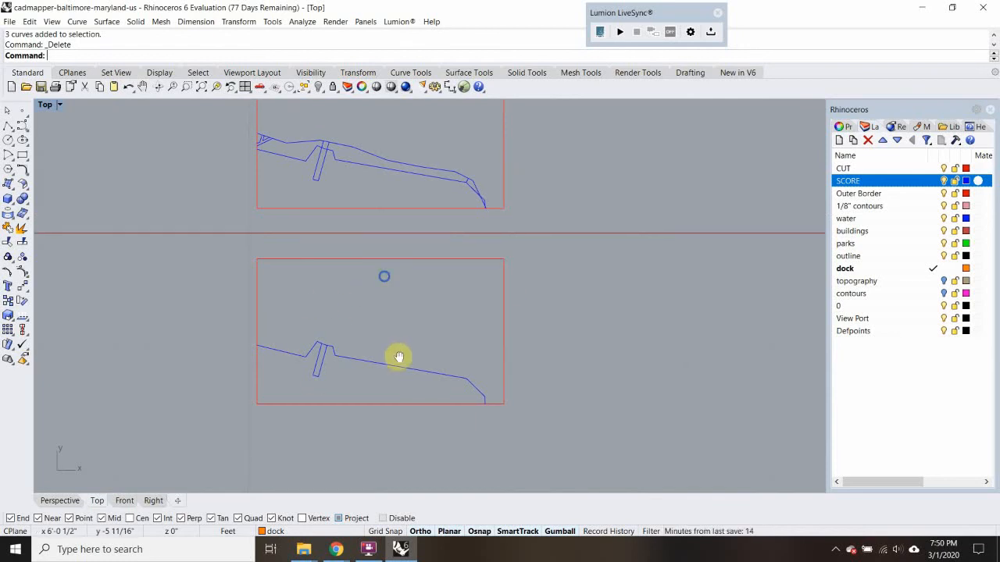
{"action": "scroll", "coordinate": [351, 219], "scroll_direction": "up", "scroll_amount": 3}
{"action": "left_click", "coordinate": [354, 223]}
{"action": "left_click", "coordinate": [383, 261]}
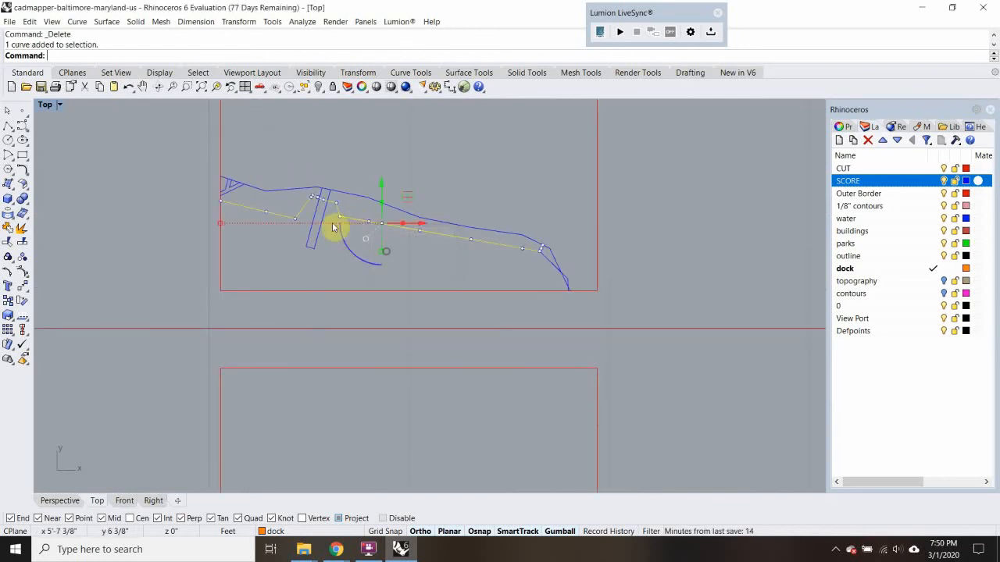
{"action": "type", "text": "tr"}
{"action": "key", "text": "Return"}
{"action": "left_click", "coordinate": [308, 236]}
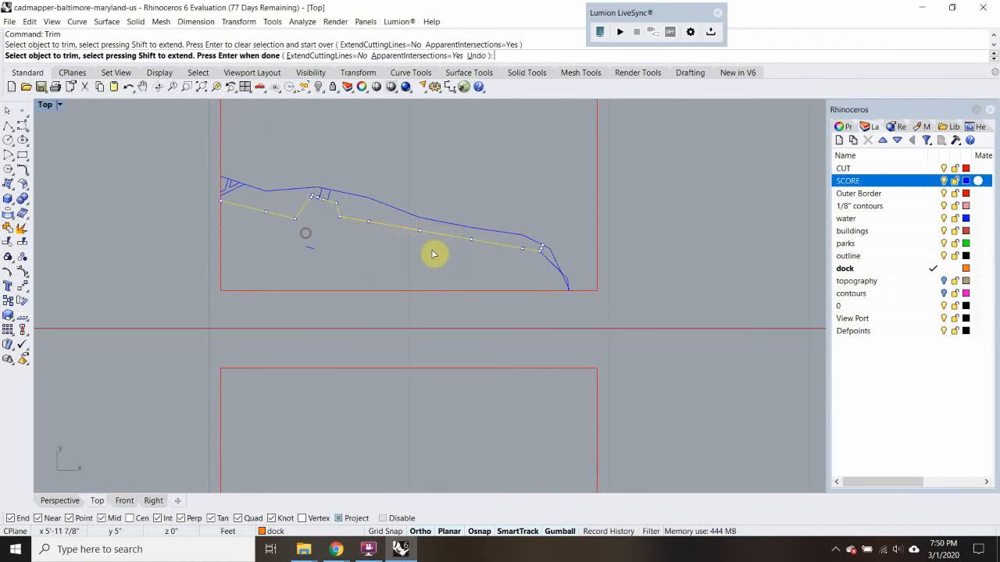
{"action": "key", "text": "Return"}
{"action": "left_click", "coordinate": [312, 250]}
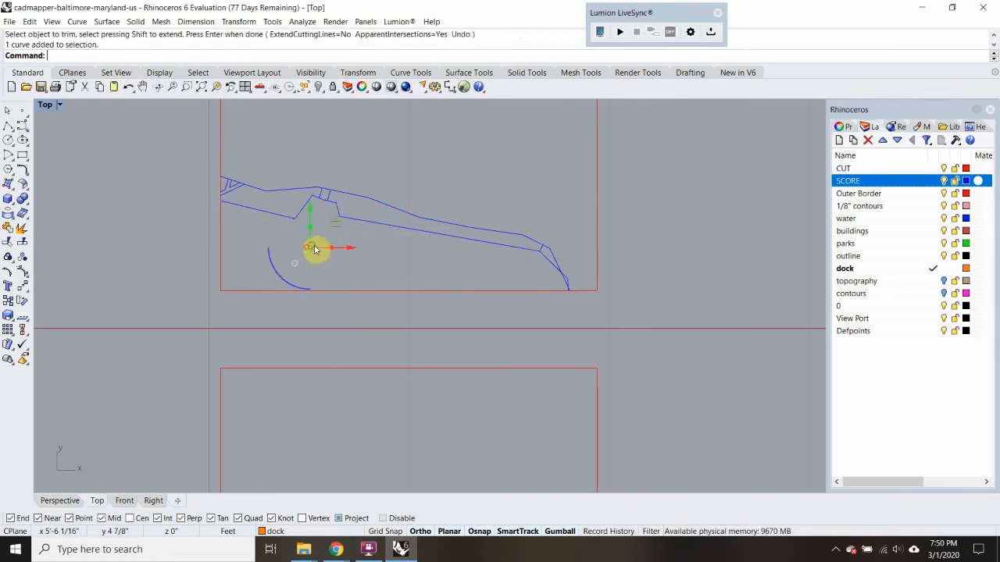
{"action": "key", "text": "Delete"}
Move the upper copy's shoreline curve onto the CUT layer
{"action": "left_click", "coordinate": [372, 229]}
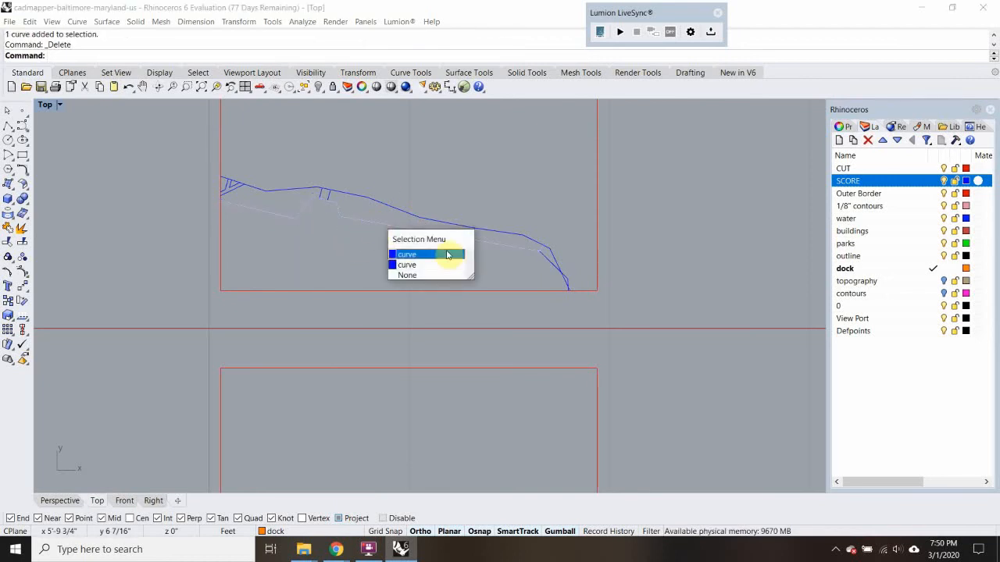
{"action": "scroll", "coordinate": [550, 256], "scroll_direction": "up", "scroll_amount": 6}
{"action": "left_click", "coordinate": [548, 264], "text": "shift"}
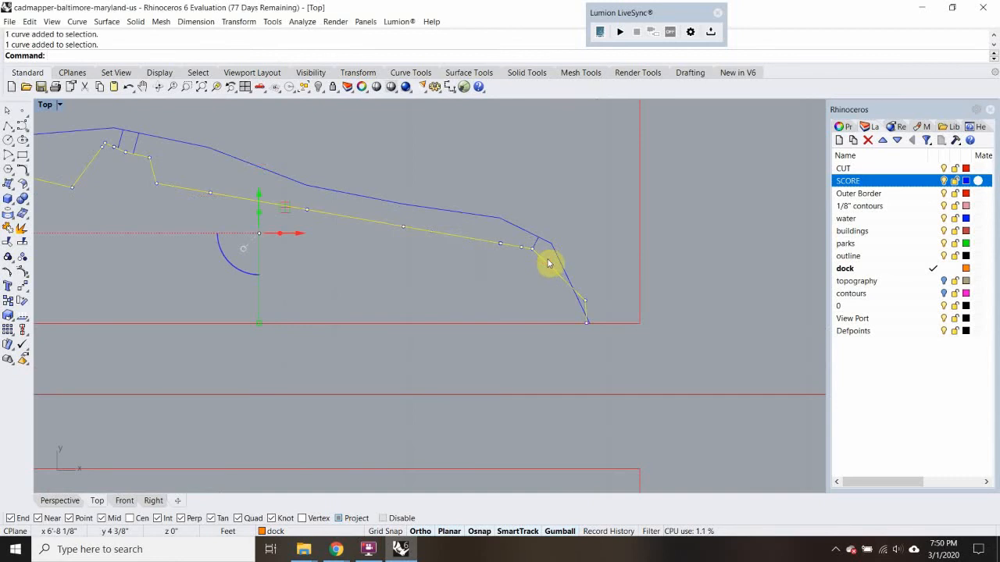
{"action": "left_click", "coordinate": [875, 168]}
{"action": "right_click", "coordinate": [854, 169]}
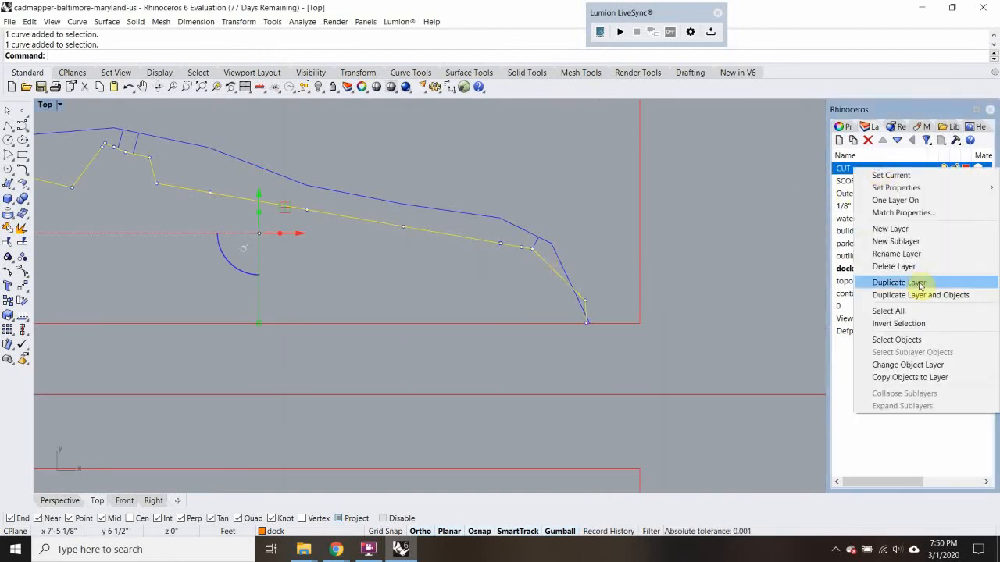
{"action": "left_click", "coordinate": [911, 367]}
Trim the short line and the contour end crossing the upper copy's shoreline near its southeast bend, using the shoreline as cutting edge
{"action": "scroll", "coordinate": [546, 245], "scroll_direction": "up", "scroll_amount": 2}
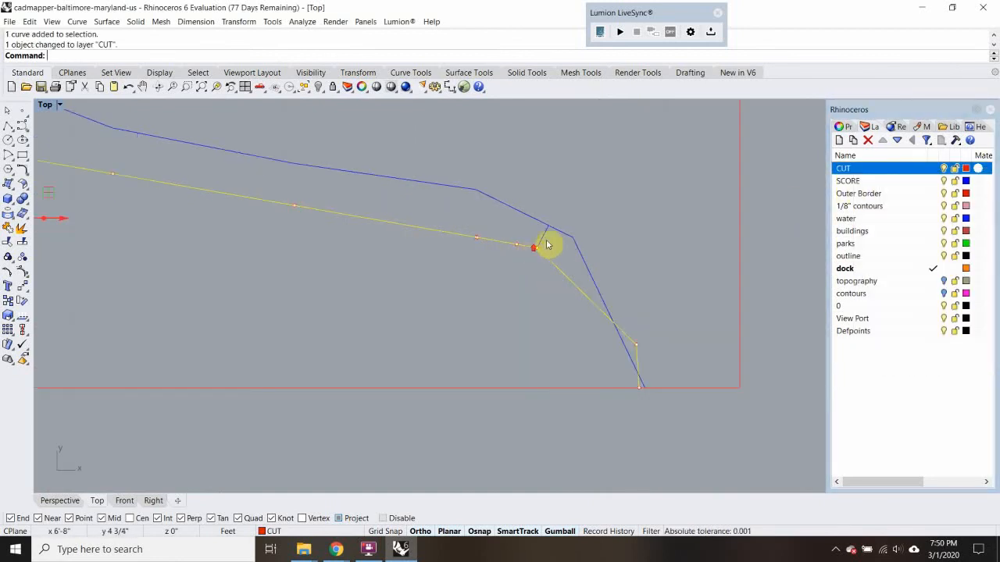
{"action": "type", "text": "trim"}
{"action": "key", "text": "Return"}
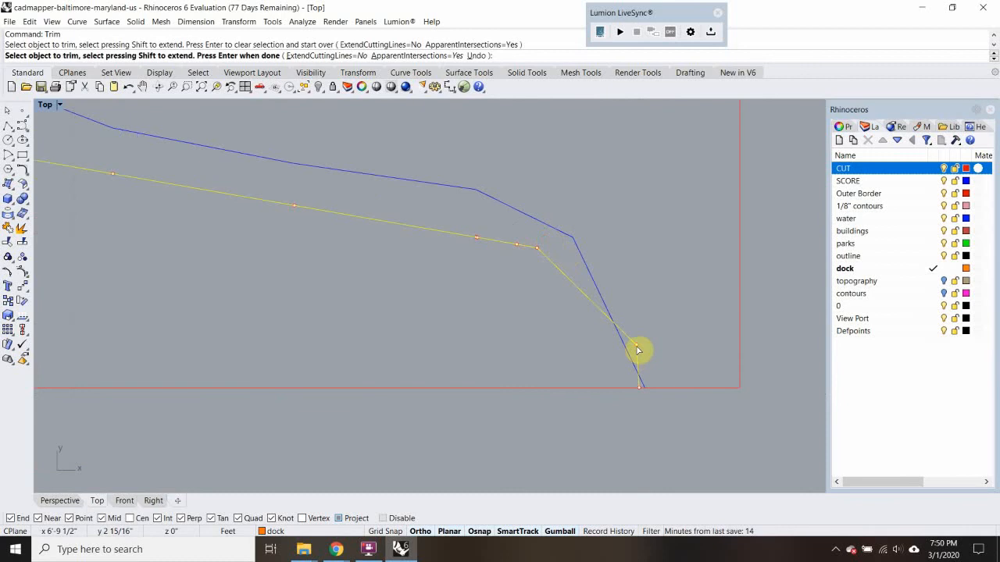
{"action": "scroll", "coordinate": [617, 346], "scroll_direction": "down", "scroll_amount": 4}
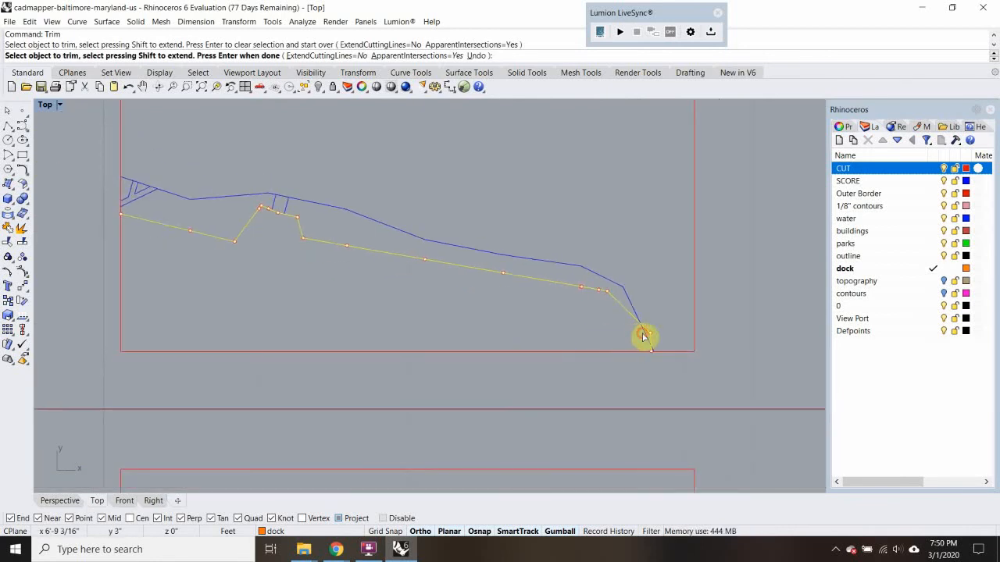
{"action": "left_click", "coordinate": [643, 337]}
{"action": "scroll", "coordinate": [654, 348], "scroll_direction": "up", "scroll_amount": 3}
{"action": "left_click", "coordinate": [661, 358]}
{"action": "scroll", "coordinate": [662, 356], "scroll_direction": "down", "scroll_amount": 5}
{"action": "key", "text": "Return"}
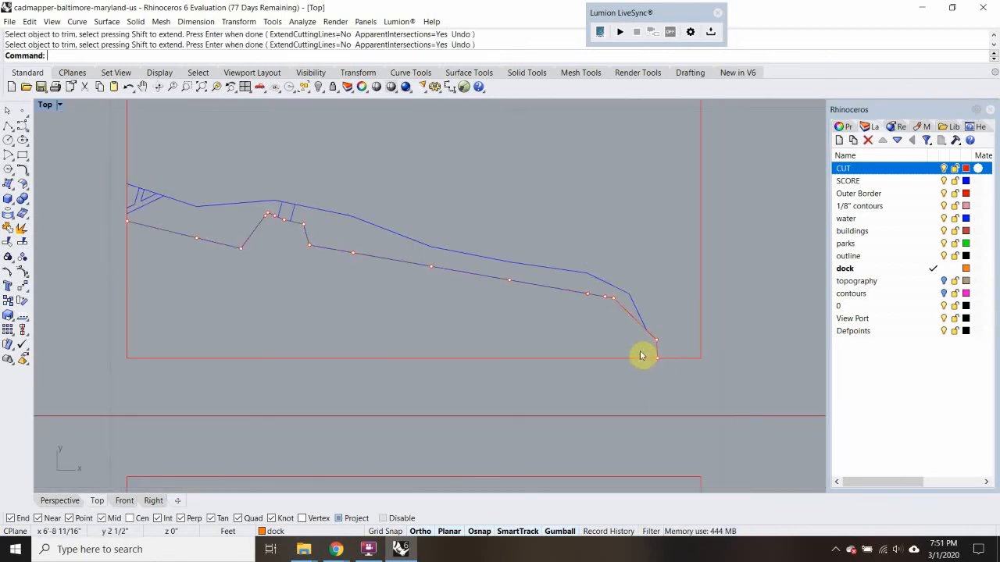
Move the overlapping SCORE shoreline curve in the upper copy to the CUT layer and join it with the existing CUT shoreline
{"action": "scroll", "coordinate": [553, 307], "scroll_direction": "down", "scroll_amount": 4}
{"action": "left_click", "coordinate": [431, 271]}
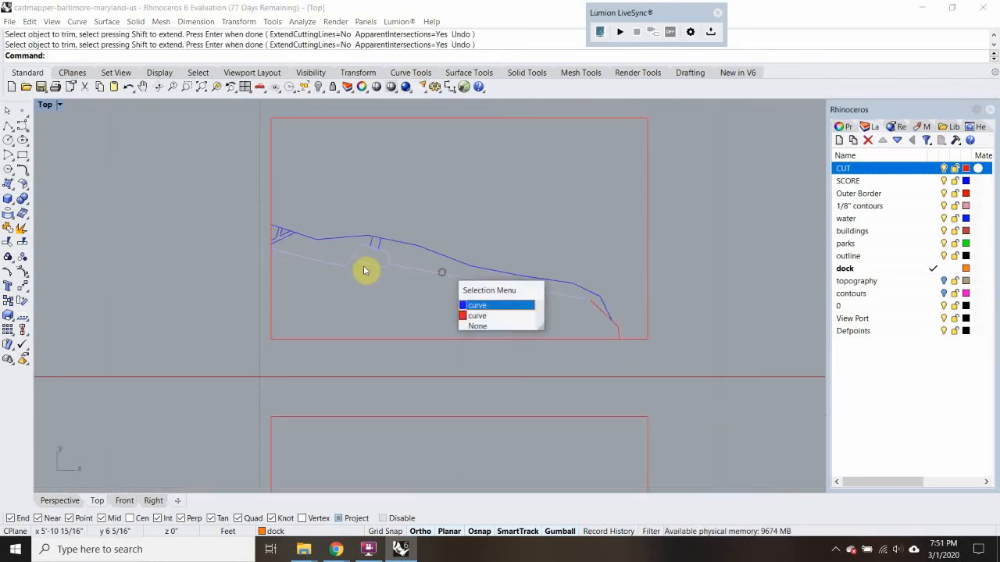
{"action": "left_click", "coordinate": [500, 305]}
{"action": "left_click", "coordinate": [613, 316], "text": "shift"}
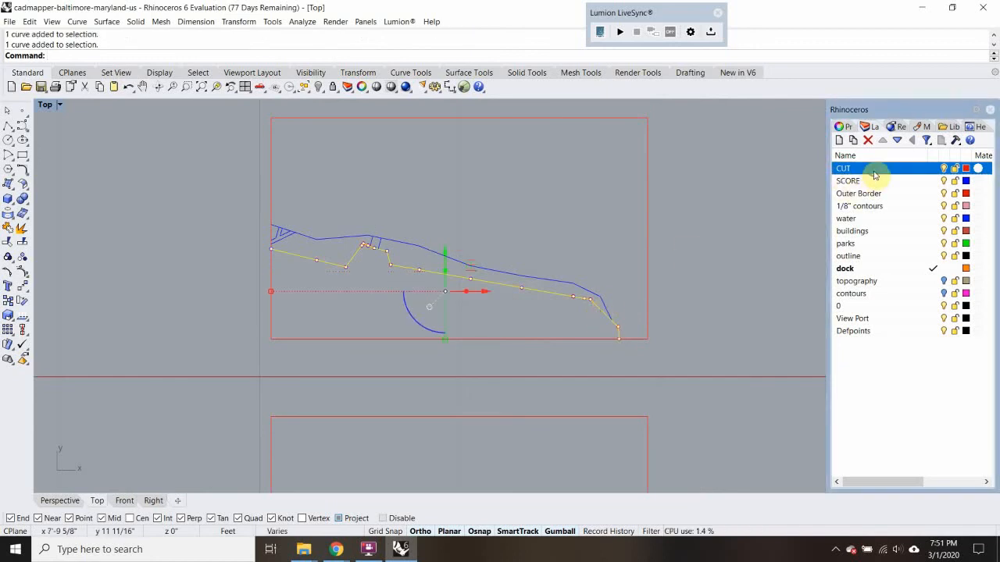
{"action": "right_click", "coordinate": [863, 169]}
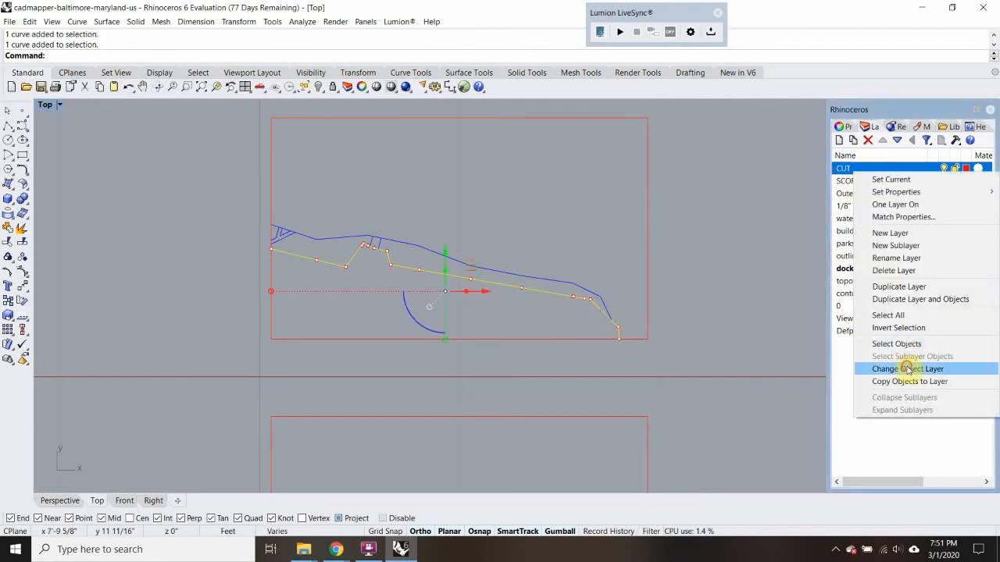
{"action": "left_click", "coordinate": [906, 369]}
{"action": "type", "text": "join"}
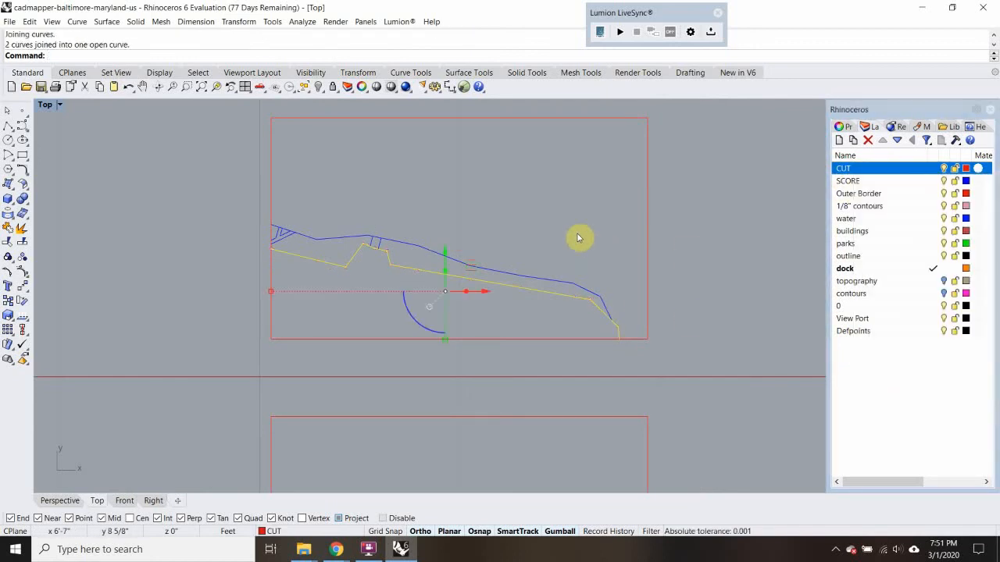
{"action": "key", "text": "Return"}
Start a text label for the lower copy with a height of 0.03 ft and the Simplex font
{"action": "scroll", "coordinate": [387, 250], "scroll_direction": "up", "scroll_amount": 2}
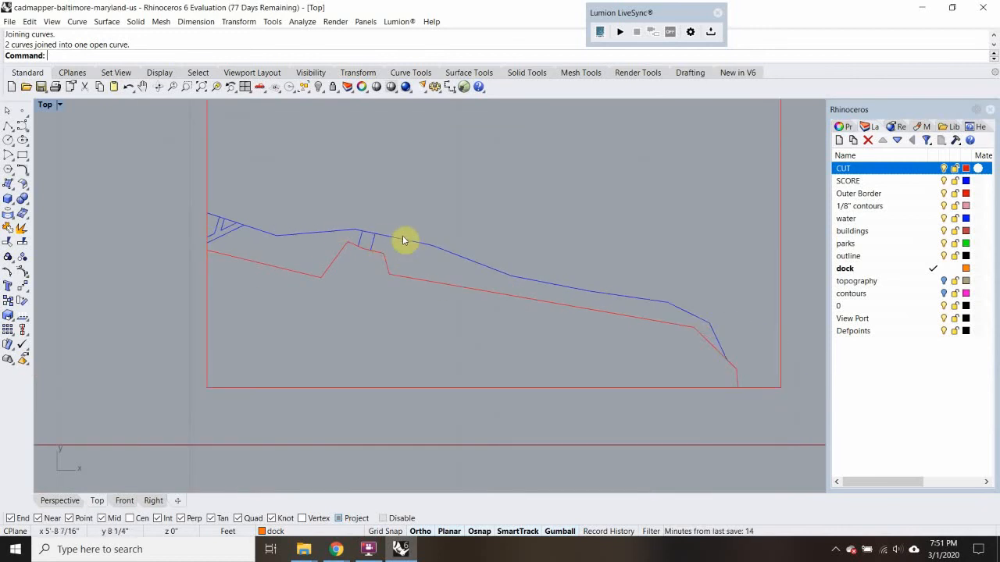
{"action": "scroll", "coordinate": [688, 314], "scroll_direction": "down", "scroll_amount": 2}
{"action": "scroll", "coordinate": [681, 314], "scroll_direction": "down", "scroll_amount": 3}
{"action": "right_click_drag", "start_coordinate": [681, 315], "coordinate": [574, 246]}
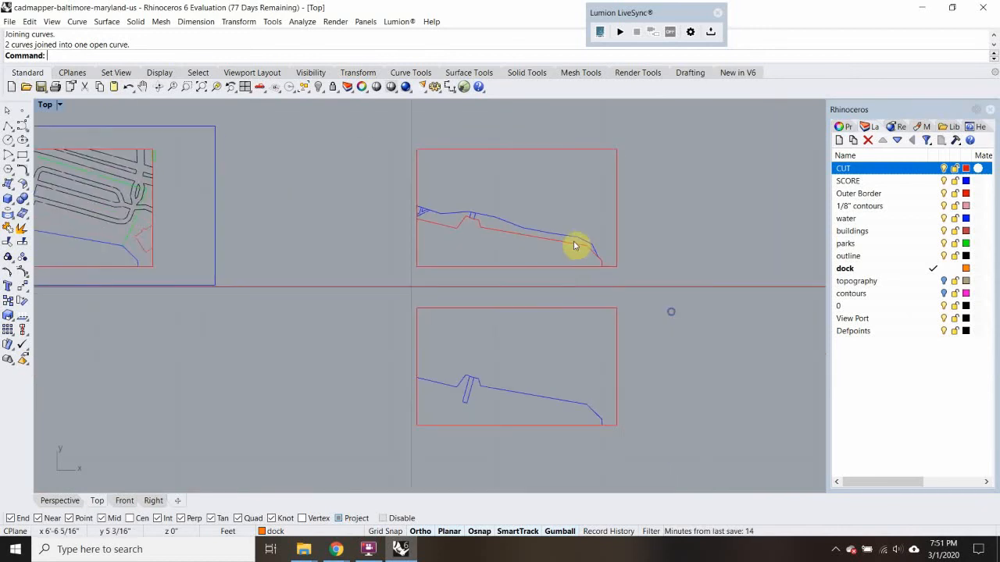
{"action": "scroll", "coordinate": [418, 337], "scroll_direction": "up", "scroll_amount": 4}
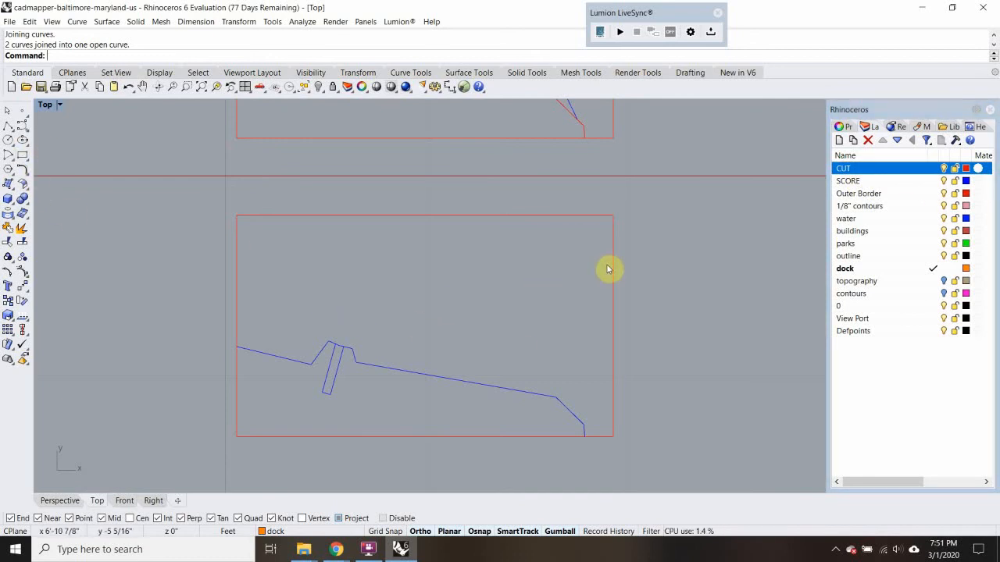
{"action": "scroll", "coordinate": [602, 232], "scroll_direction": "up", "scroll_amount": 2}
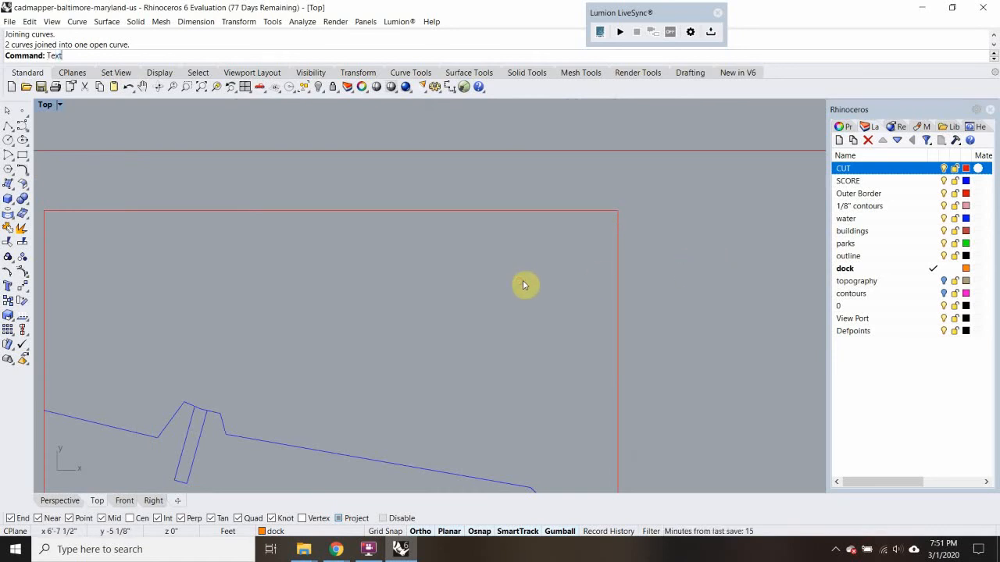
{"action": "key", "text": "Return"}
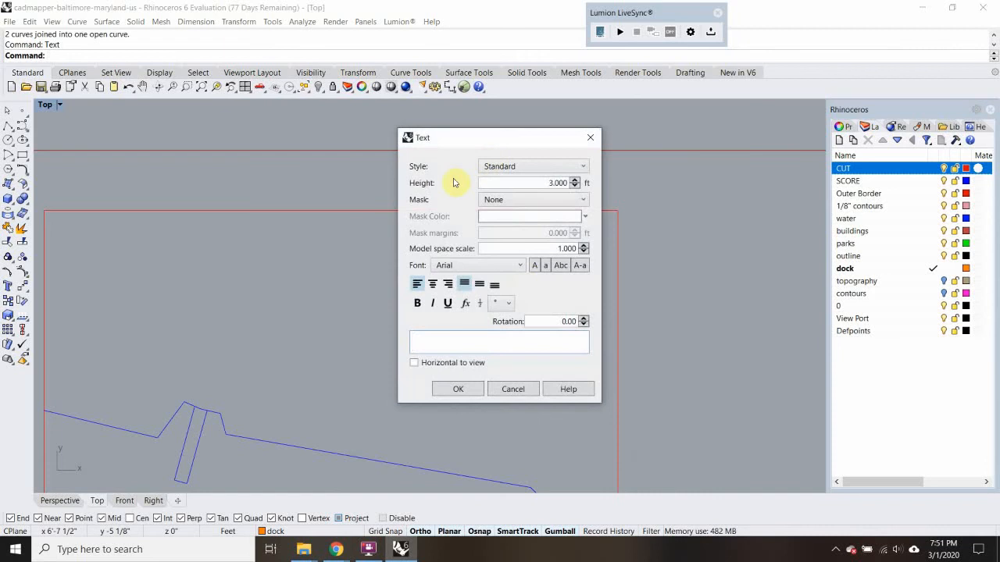
{"action": "left_click", "coordinate": [576, 184]}
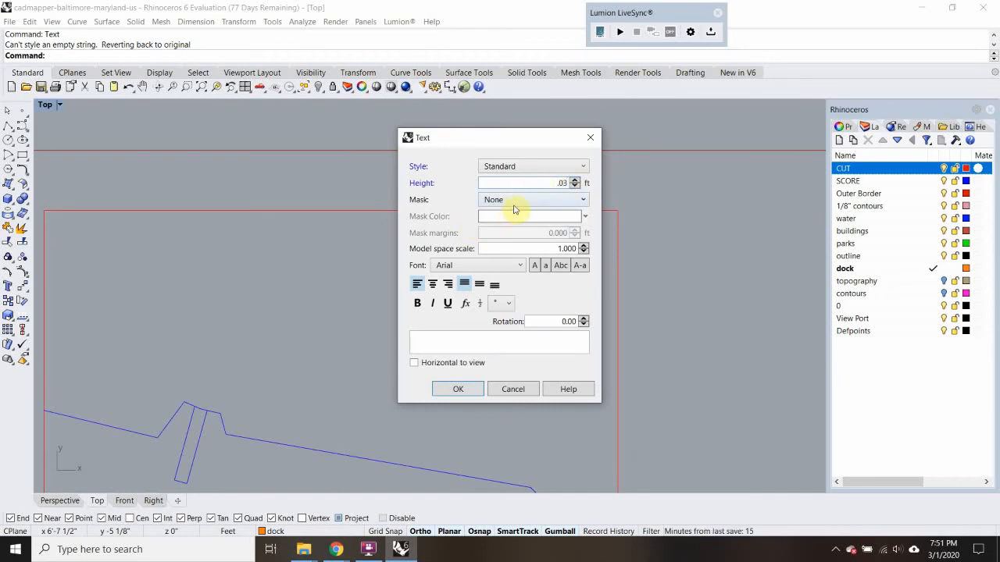
{"action": "left_click", "coordinate": [493, 261]}
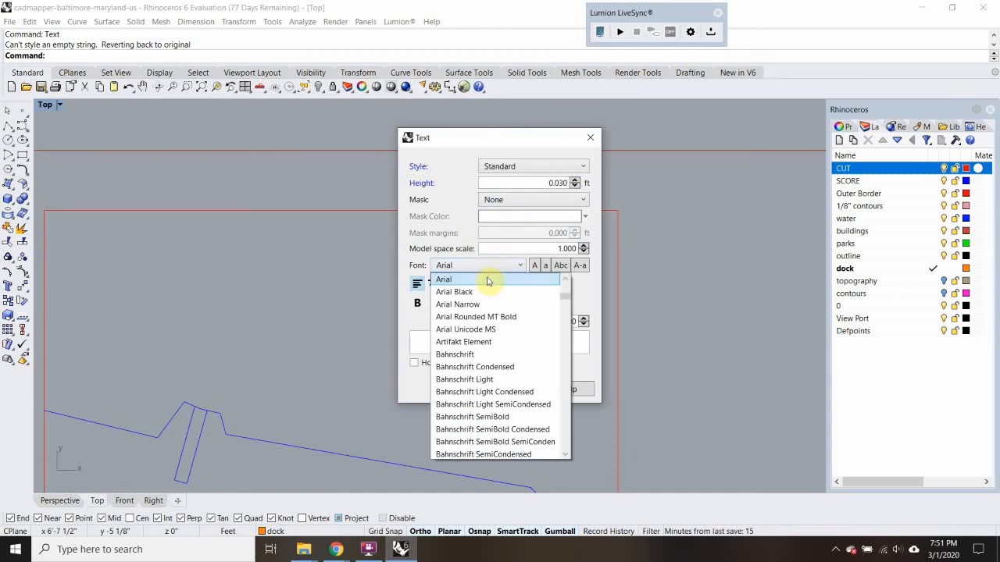
{"action": "scroll", "coordinate": [566, 295], "scroll_direction": "up", "scroll_amount": 3}
{"action": "left_click_drag", "start_coordinate": [565, 295], "coordinate": [571, 427]}
{"action": "left_click", "coordinate": [473, 293]}
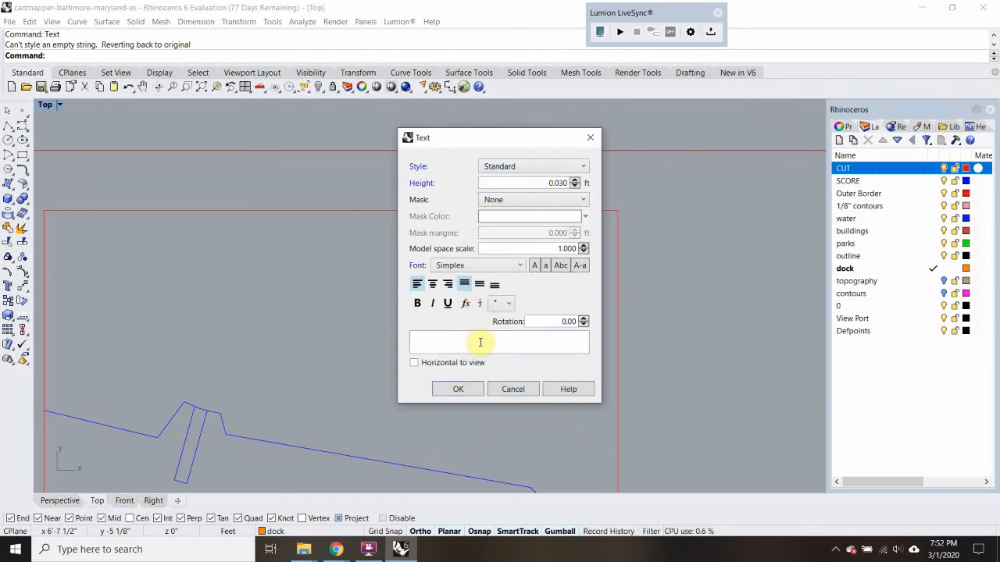
Place the label "1" inside the lower copy's border and assign it to the SCORE layer
{"action": "left_click", "coordinate": [464, 387]}
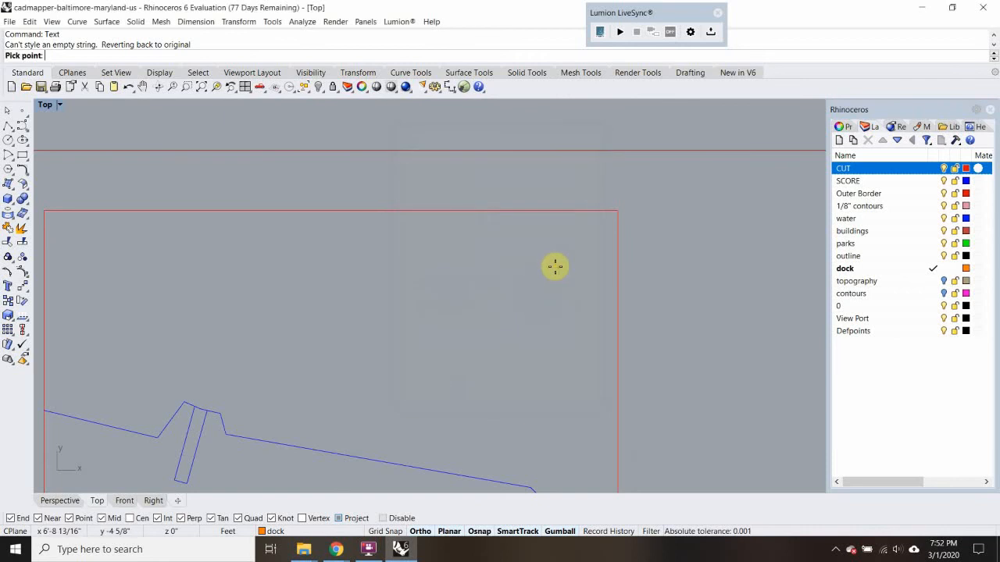
{"action": "left_click", "coordinate": [532, 326]}
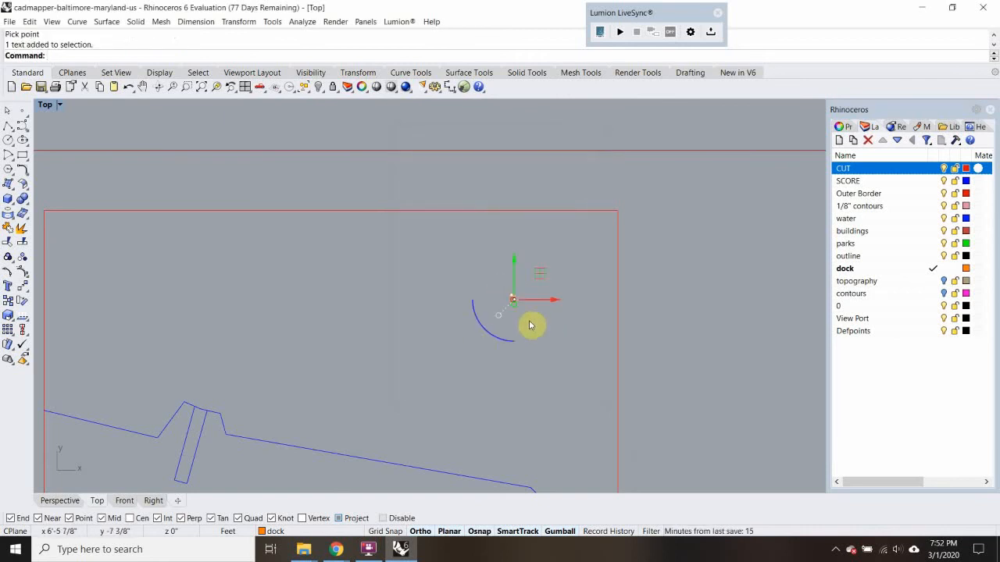
{"action": "right_click", "coordinate": [914, 182]}
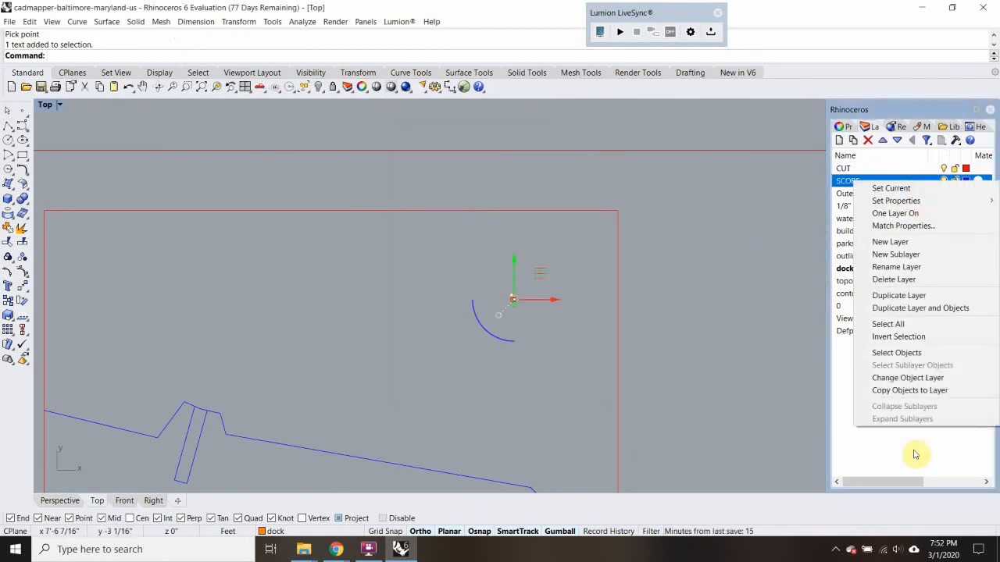
{"action": "left_click", "coordinate": [903, 378]}
Move the label "1" close to the northeast corner inside the lower copy's border
{"action": "left_click_drag", "start_coordinate": [513, 310], "coordinate": [582, 211]}
{"action": "scroll", "coordinate": [584, 223], "scroll_direction": "up", "scroll_amount": 10}
{"action": "left_click", "coordinate": [657, 270]}
{"action": "scroll", "coordinate": [575, 275], "scroll_direction": "up", "scroll_amount": 6}
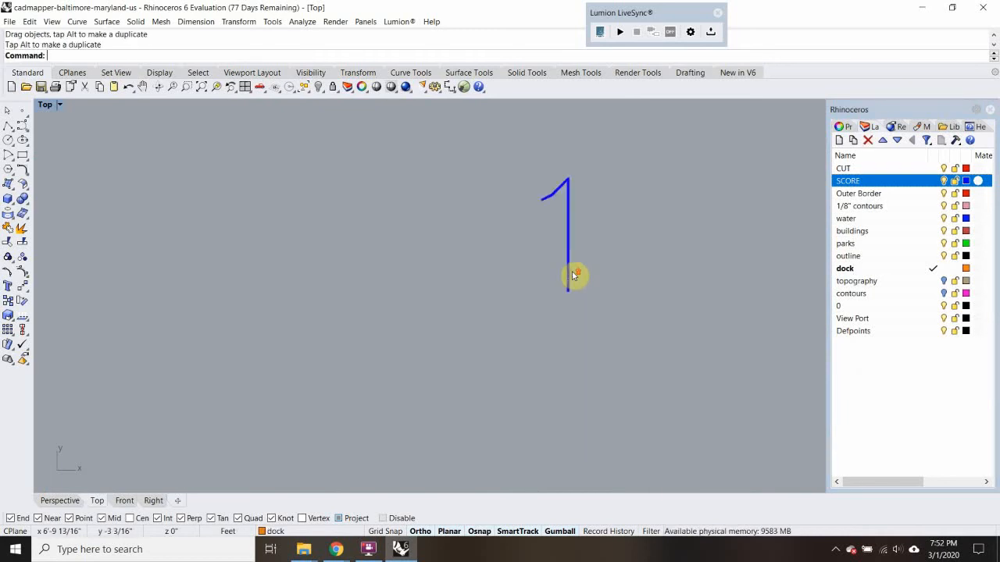
{"action": "left_click", "coordinate": [571, 281]}
{"action": "scroll", "coordinate": [571, 281], "scroll_direction": "down", "scroll_amount": 5}
{"action": "left_click", "coordinate": [579, 322]}
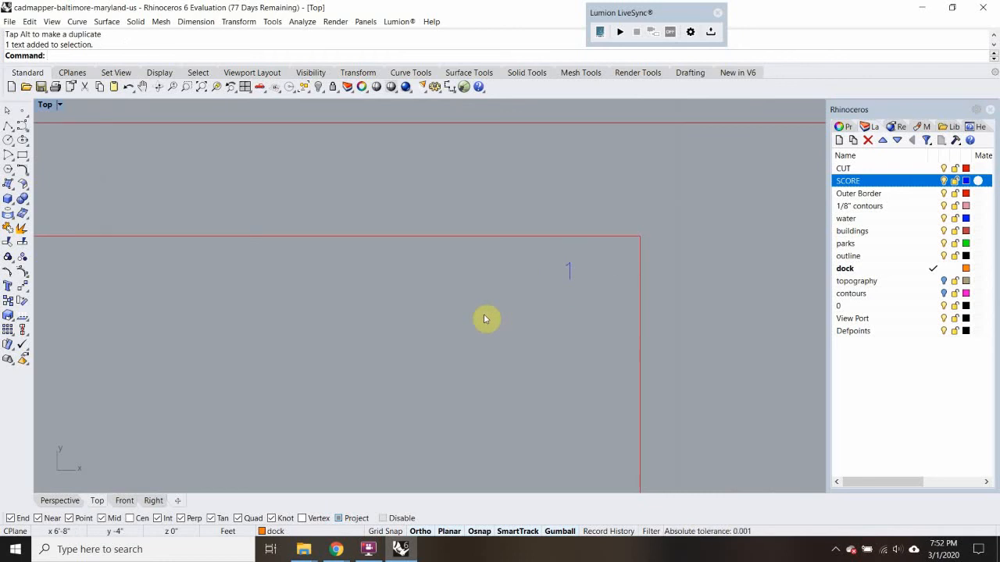
{"action": "scroll", "coordinate": [497, 299], "scroll_direction": "down", "scroll_amount": 5}
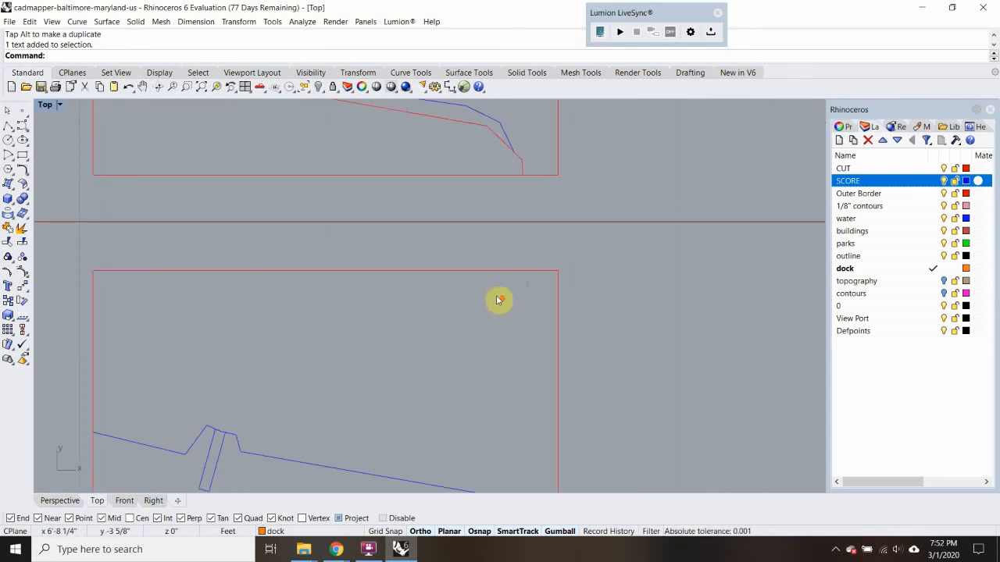
{"action": "type", "text": "Cop"}
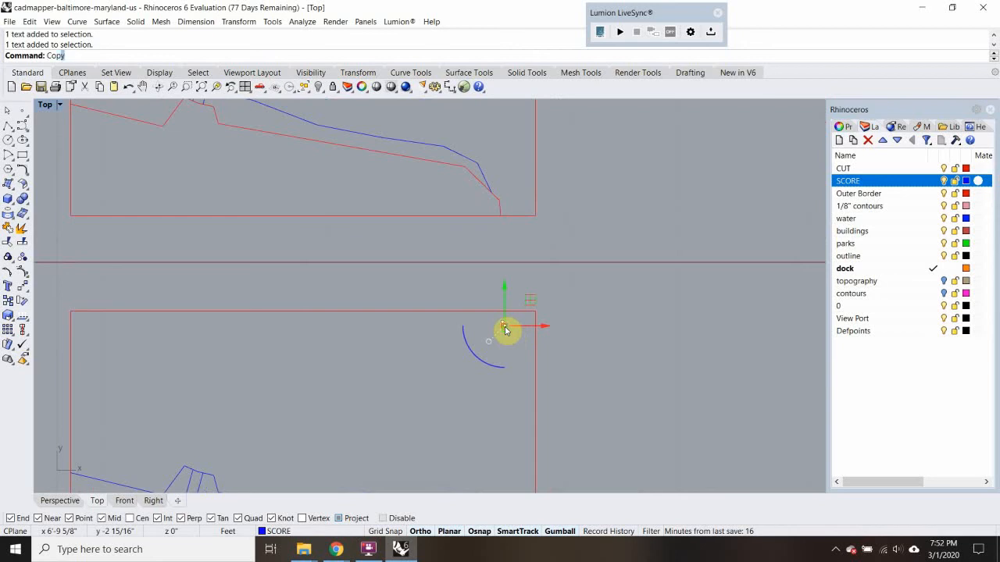
{"action": "type", "text": "y"}
{"action": "key", "text": "Return"}
{"action": "left_click", "coordinate": [504, 328]}
{"action": "right_click_drag", "start_coordinate": [516, 216], "coordinate": [496, 373]}
{"action": "right_click_drag", "start_coordinate": [458, 171], "coordinate": [460, 208]}
{"action": "key", "text": "Escape"}
Copy the label "1" from the lower border's northeast corner to the matching corner of the upper border
{"action": "scroll", "coordinate": [460, 211], "scroll_direction": "down", "scroll_amount": 6}
{"action": "type", "text": "Copy"}
{"action": "key", "text": "Return"}
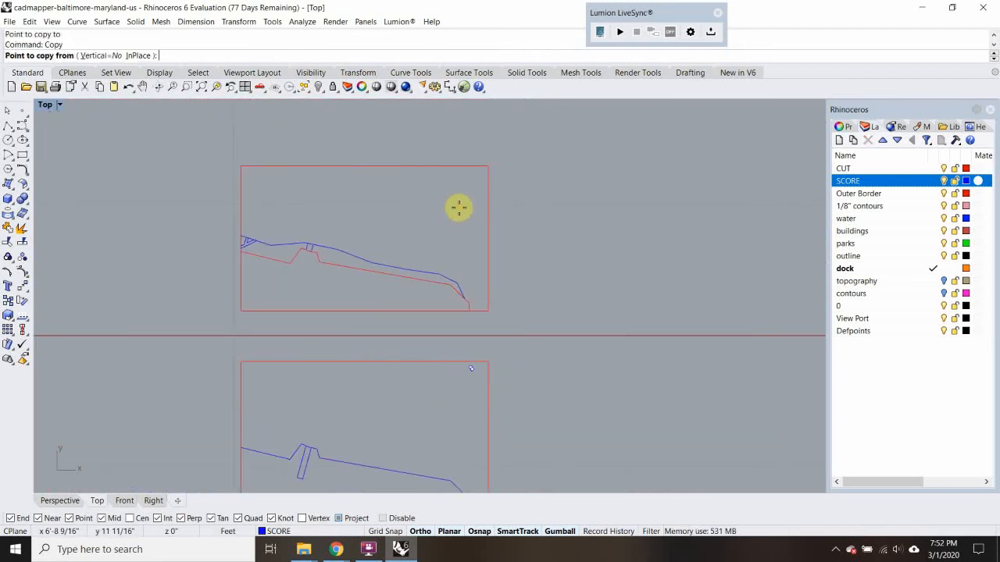
{"action": "left_click", "coordinate": [491, 363]}
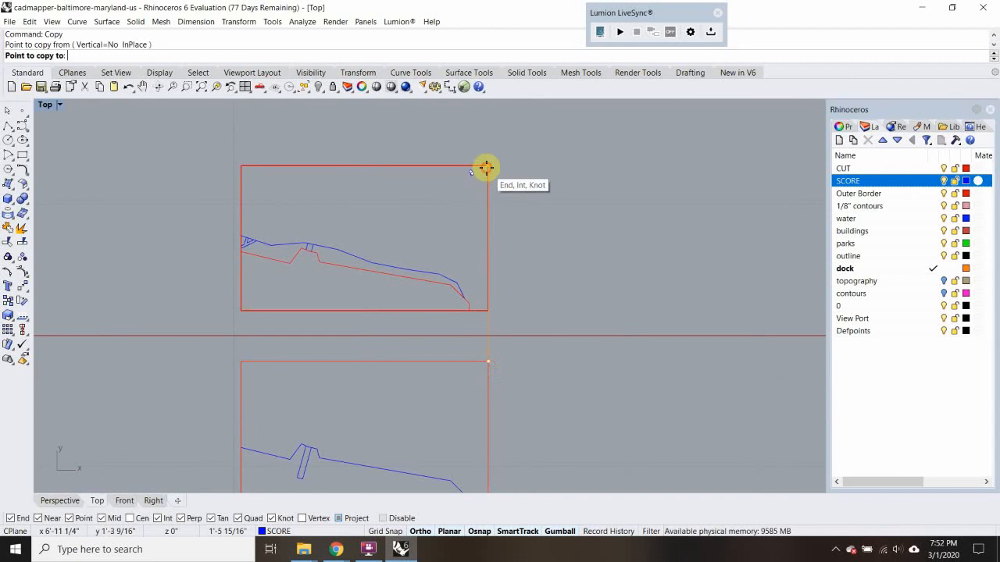
{"action": "left_click", "coordinate": [488, 166]}
{"action": "scroll", "coordinate": [476, 172], "scroll_direction": "up", "scroll_amount": 8}
{"action": "key", "text": "Return"}
Change the upper copy's label text to "2"
{"action": "double_click", "coordinate": [518, 218]}
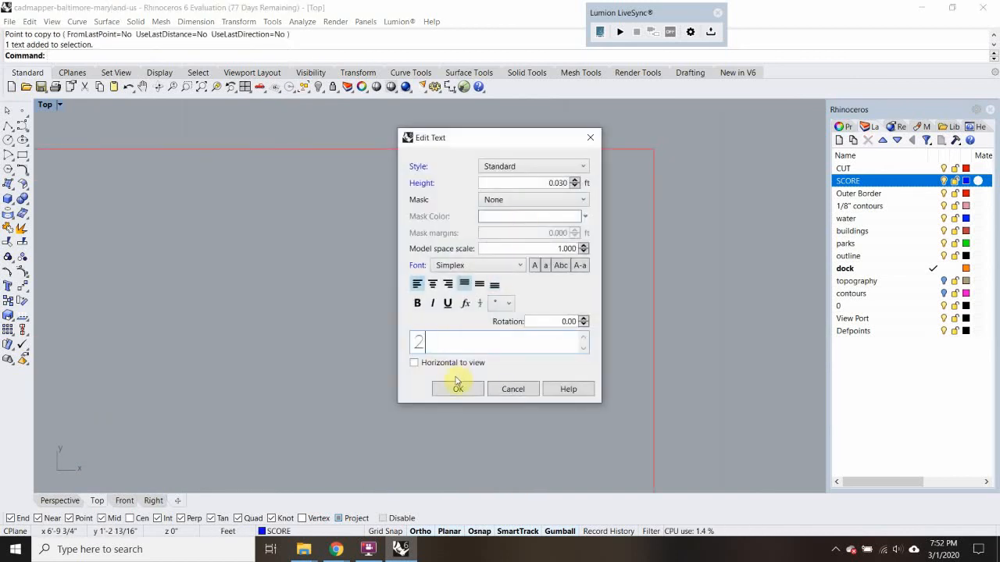
{"action": "left_click", "coordinate": [457, 386]}
{"action": "scroll", "coordinate": [570, 246], "scroll_direction": "down", "scroll_amount": 6}
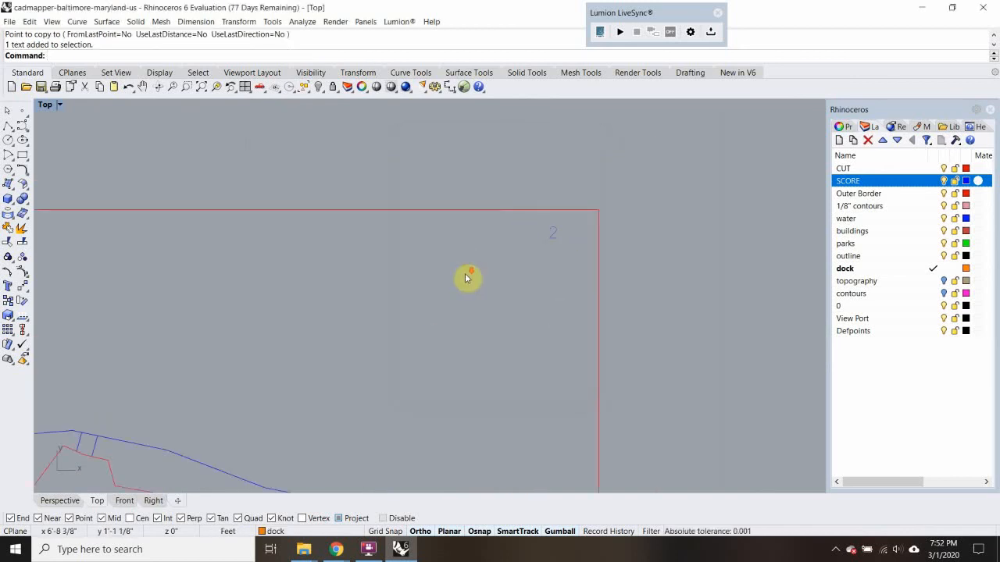
Examine the two numbered pieces and compare them with the original site linework
{"action": "scroll", "coordinate": [438, 258], "scroll_direction": "down", "scroll_amount": 5}
{"action": "scroll", "coordinate": [504, 275], "scroll_direction": "up", "scroll_amount": 5}
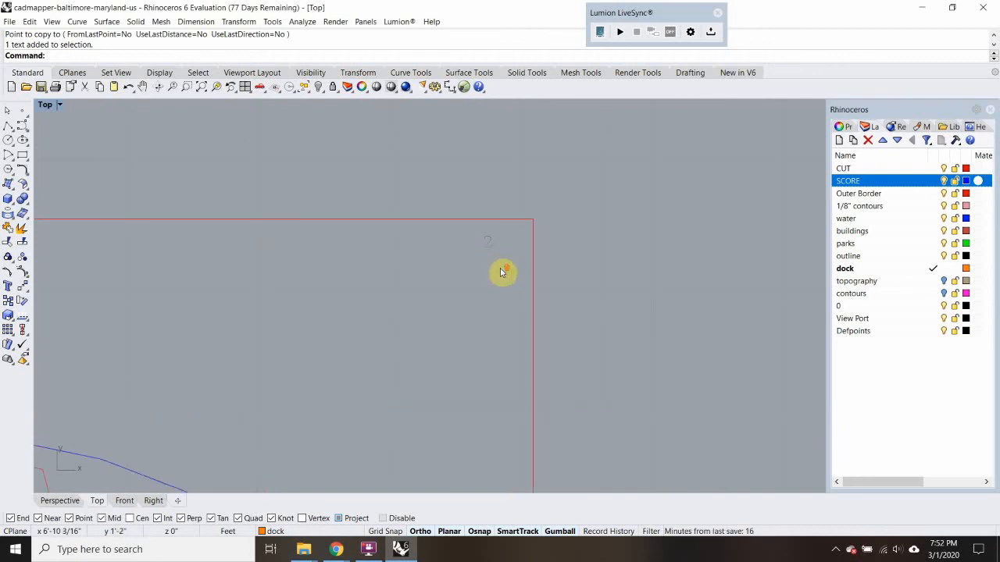
{"action": "scroll", "coordinate": [502, 272], "scroll_direction": "down", "scroll_amount": 4}
{"action": "scroll", "coordinate": [504, 301], "scroll_direction": "down", "scroll_amount": 1}
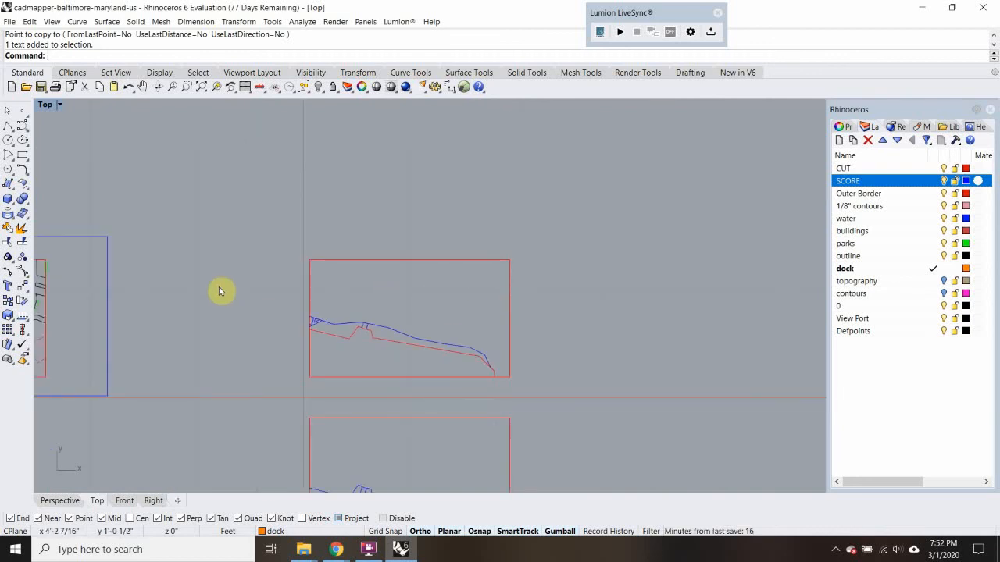
{"action": "right_click_drag", "start_coordinate": [219, 291], "coordinate": [271, 273]}
{"action": "right_click_drag", "start_coordinate": [201, 292], "coordinate": [282, 273]}
{"action": "scroll", "coordinate": [617, 268], "scroll_direction": "up", "scroll_amount": 2}
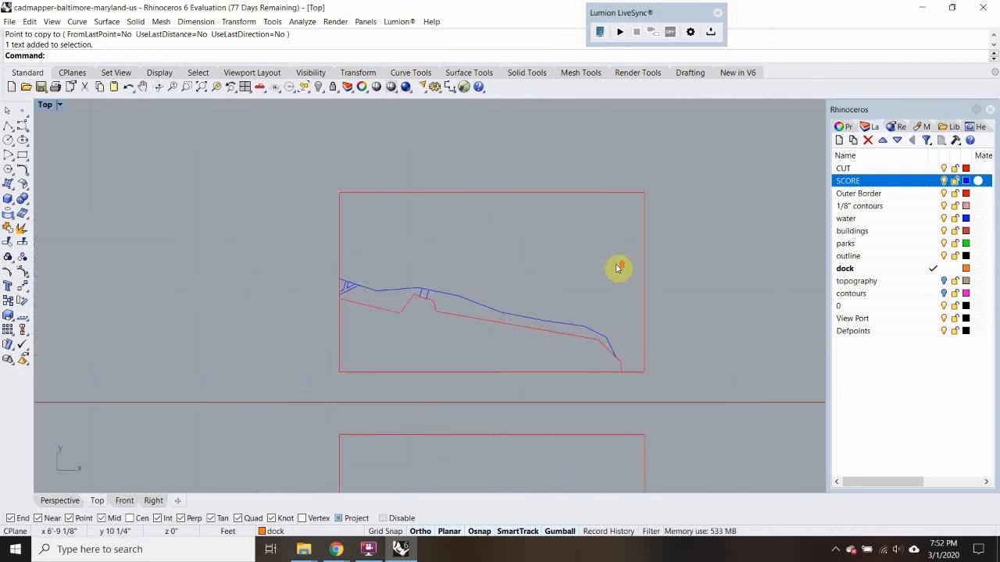
{"action": "scroll", "coordinate": [618, 268], "scroll_direction": "down", "scroll_amount": 4}
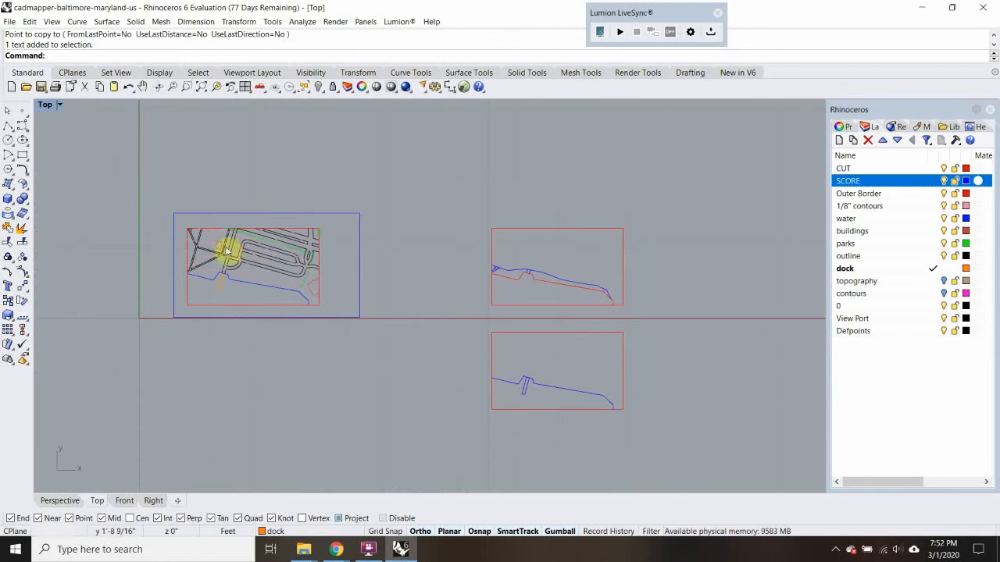
{"action": "scroll", "coordinate": [227, 250], "scroll_direction": "up", "scroll_amount": 3}
{"action": "scroll", "coordinate": [122, 173], "scroll_direction": "down", "scroll_amount": 2}
Copy the original site linework and its border to directly above piece 2, aligned with the existing pieces
{"action": "left_click_drag", "start_coordinate": [103, 142], "coordinate": [345, 330]}
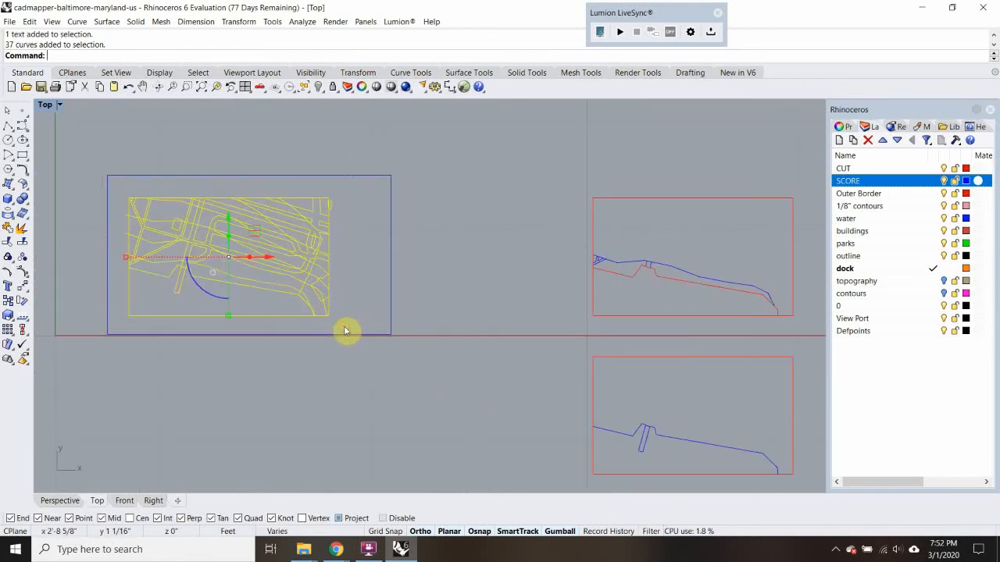
{"action": "key", "text": "Return"}
{"action": "left_click", "coordinate": [335, 320]}
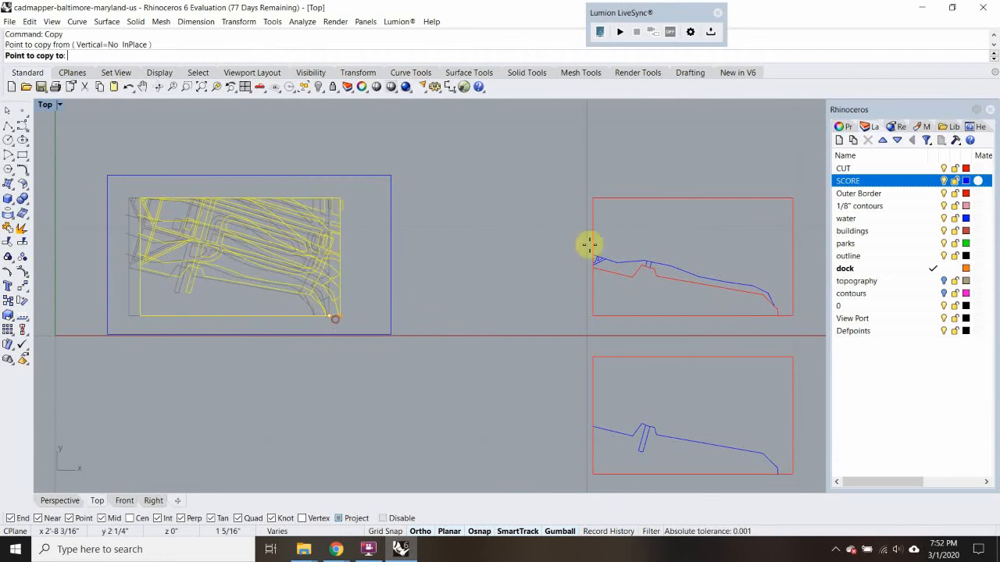
{"action": "right_click_drag", "start_coordinate": [589, 245], "coordinate": [341, 318]}
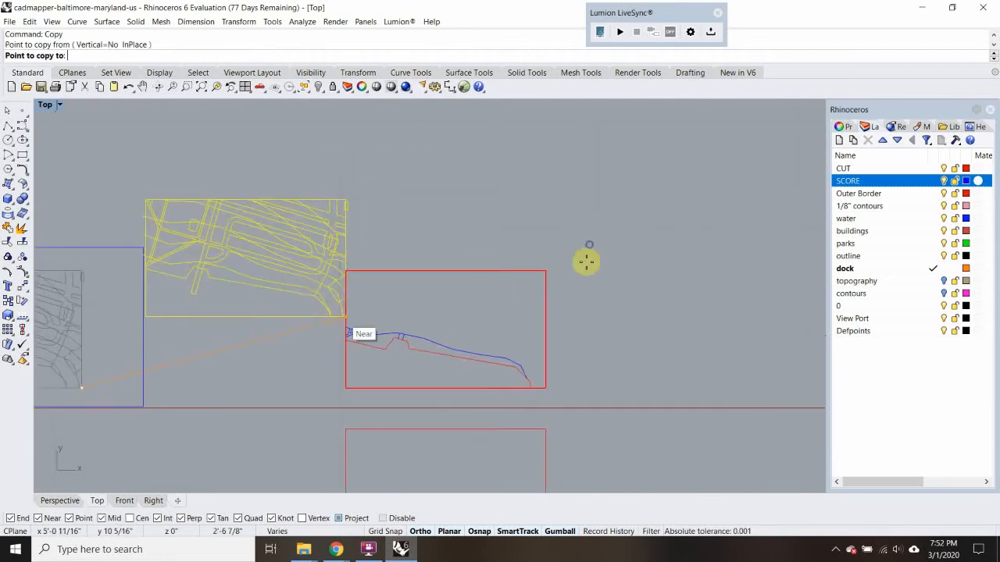
{"action": "left_click", "coordinate": [543, 226]}
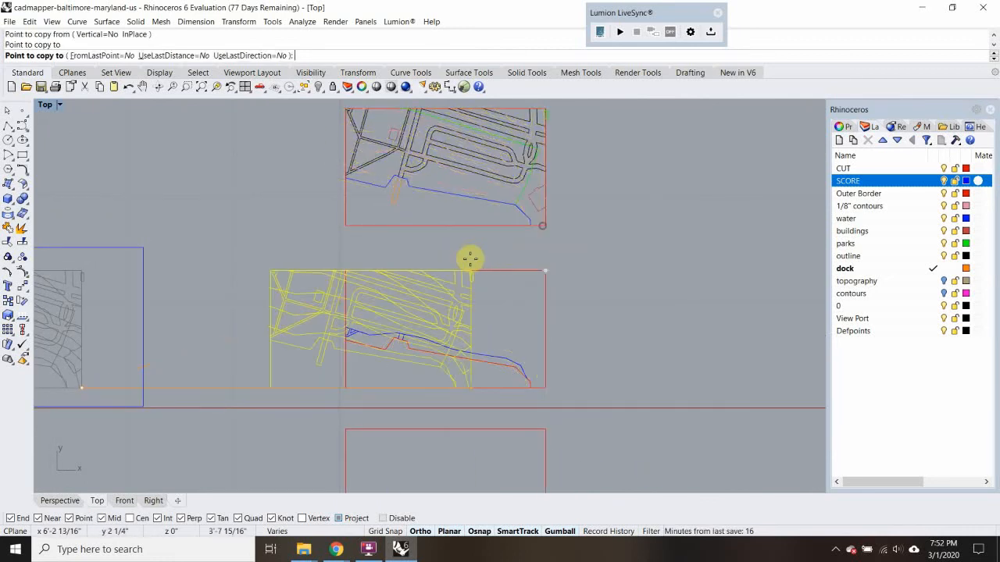
{"action": "right_click_drag", "start_coordinate": [459, 251], "coordinate": [444, 297]}
{"action": "key", "text": "Escape"}
Trim away the part of piece 2's border south of its red cut contour
{"action": "scroll", "coordinate": [433, 216], "scroll_direction": "up", "scroll_amount": 8}
{"action": "scroll", "coordinate": [432, 233], "scroll_direction": "down", "scroll_amount": 4}
{"action": "left_click", "coordinate": [414, 245]}
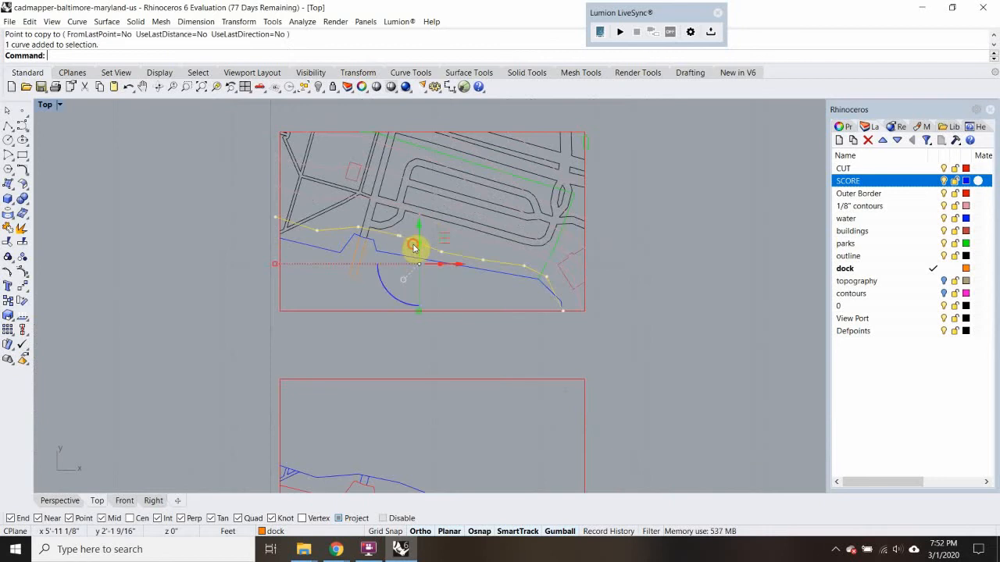
{"action": "scroll", "coordinate": [414, 245], "scroll_direction": "down", "scroll_amount": 4}
{"action": "left_click", "coordinate": [430, 412]}
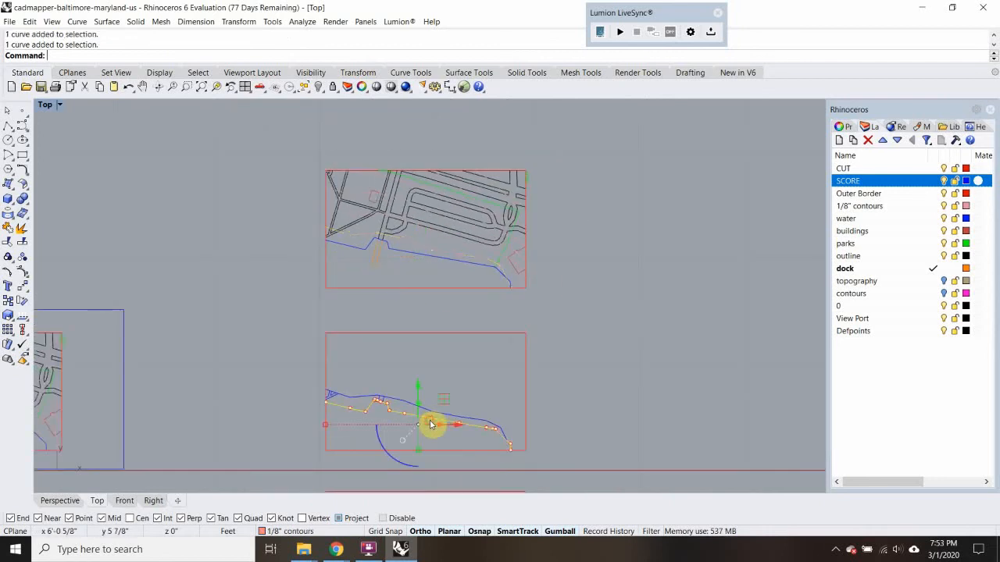
{"action": "left_click", "coordinate": [406, 437]}
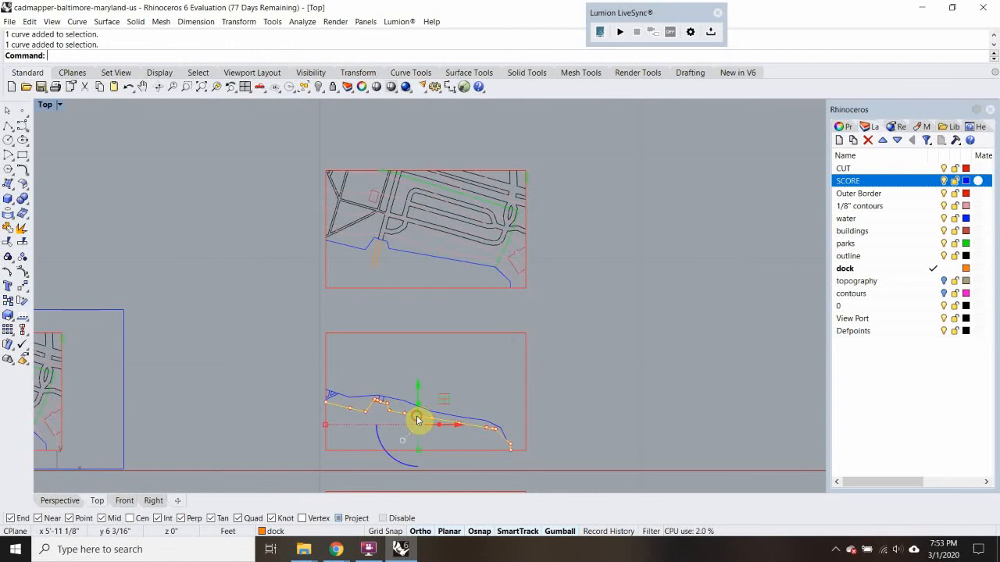
{"action": "type", "text": "tr"}
{"action": "key", "text": "Return"}
{"action": "left_click_drag", "start_coordinate": [438, 462], "coordinate": [404, 442]}
{"action": "key", "text": "Return"}
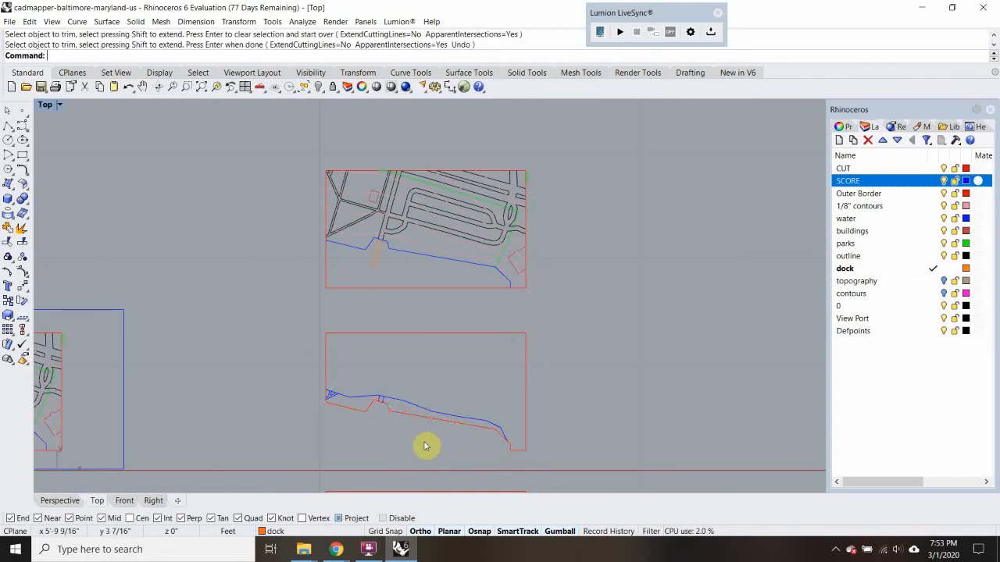
{"action": "scroll", "coordinate": [438, 444], "scroll_direction": "down", "scroll_amount": 4}
{"action": "right_click_drag", "start_coordinate": [426, 413], "coordinate": [411, 354]}
{"action": "scroll", "coordinate": [374, 311], "scroll_direction": "up", "scroll_amount": 8}
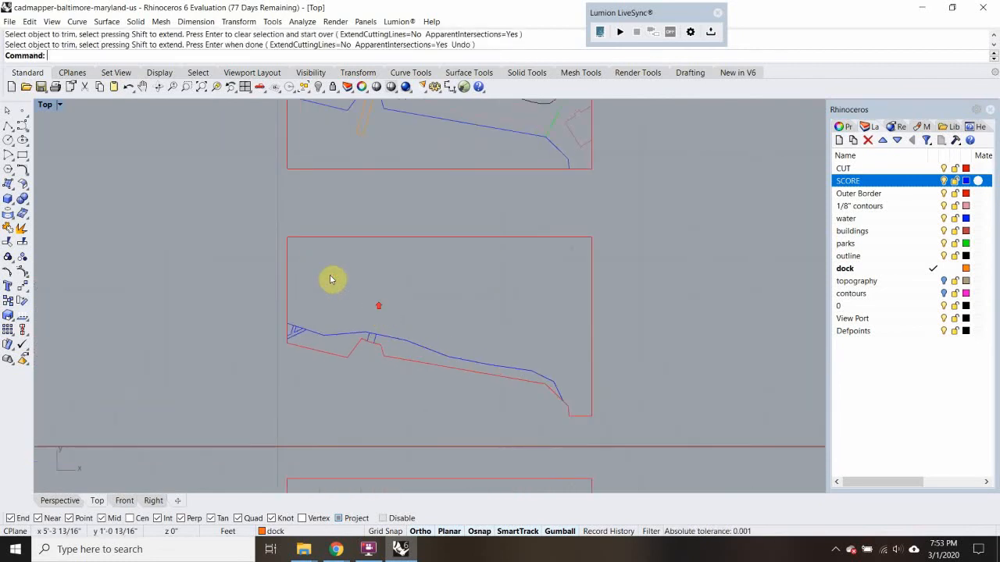
Trim the water line and the first inland contour against each other at their southeast crossing in the new top copy
{"action": "scroll", "coordinate": [424, 310], "scroll_direction": "down", "scroll_amount": 3}
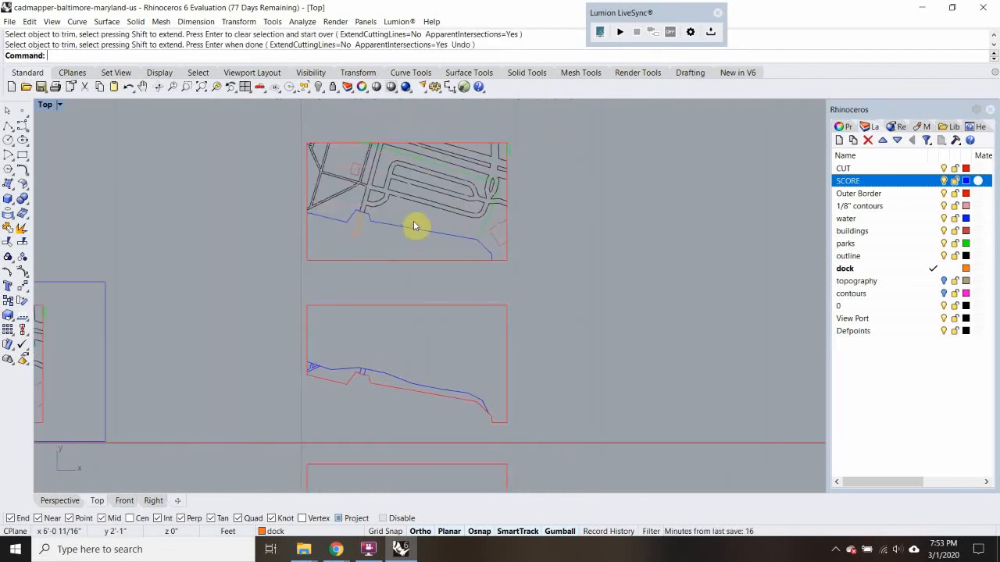
{"action": "left_click", "coordinate": [414, 226]}
{"action": "scroll", "coordinate": [491, 275], "scroll_direction": "up", "scroll_amount": 6}
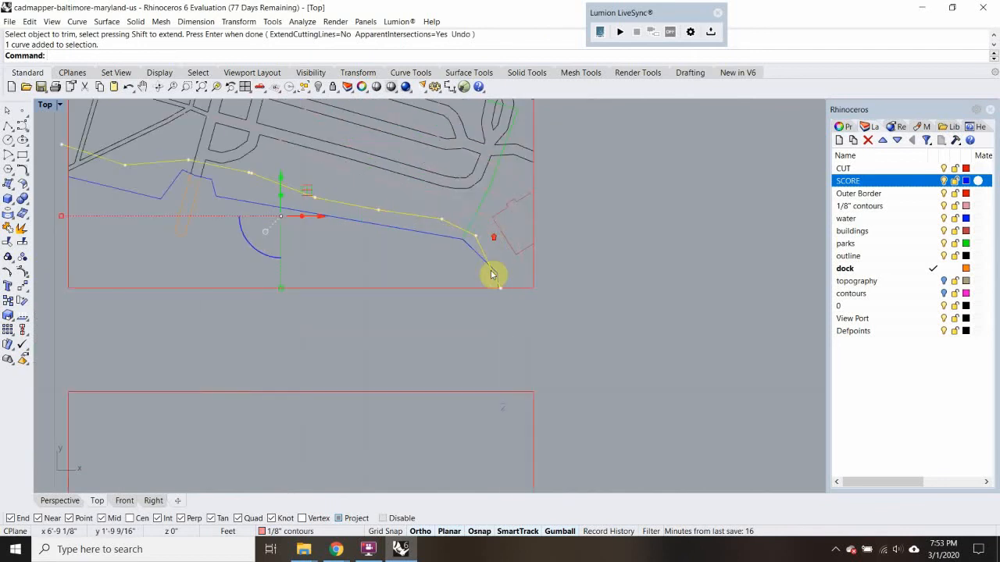
{"action": "scroll", "coordinate": [497, 283], "scroll_direction": "down", "scroll_amount": 5}
{"action": "scroll", "coordinate": [497, 284], "scroll_direction": "up", "scroll_amount": 5}
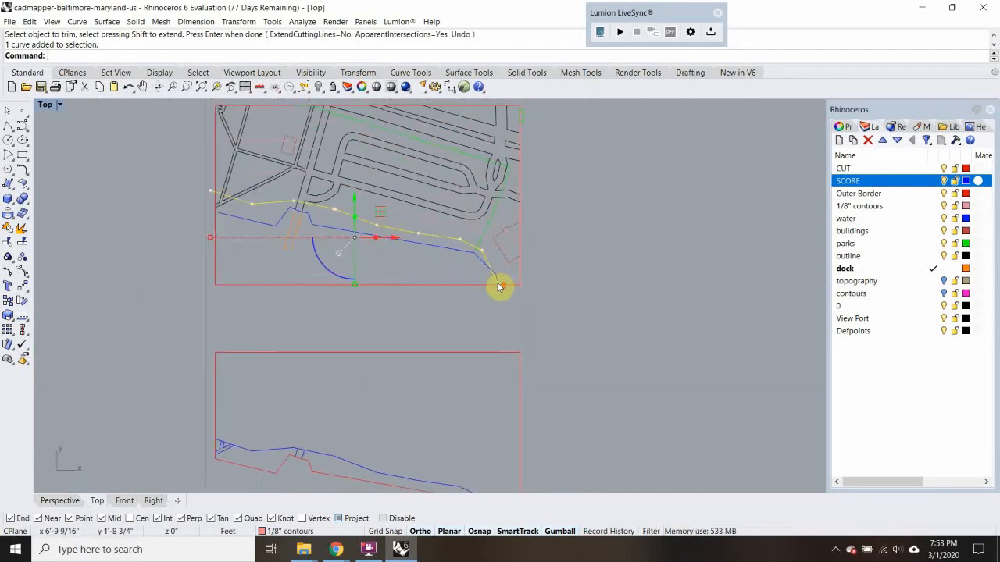
{"action": "scroll", "coordinate": [501, 268], "scroll_direction": "down", "scroll_amount": 1}
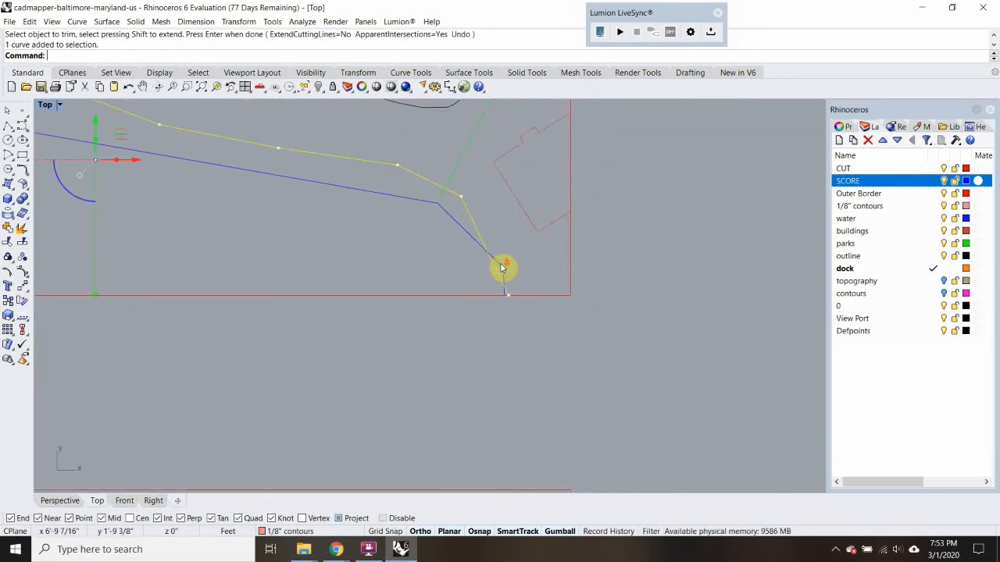
{"action": "left_click", "coordinate": [502, 268]}
{"action": "scroll", "coordinate": [396, 266], "scroll_direction": "down", "scroll_amount": 4}
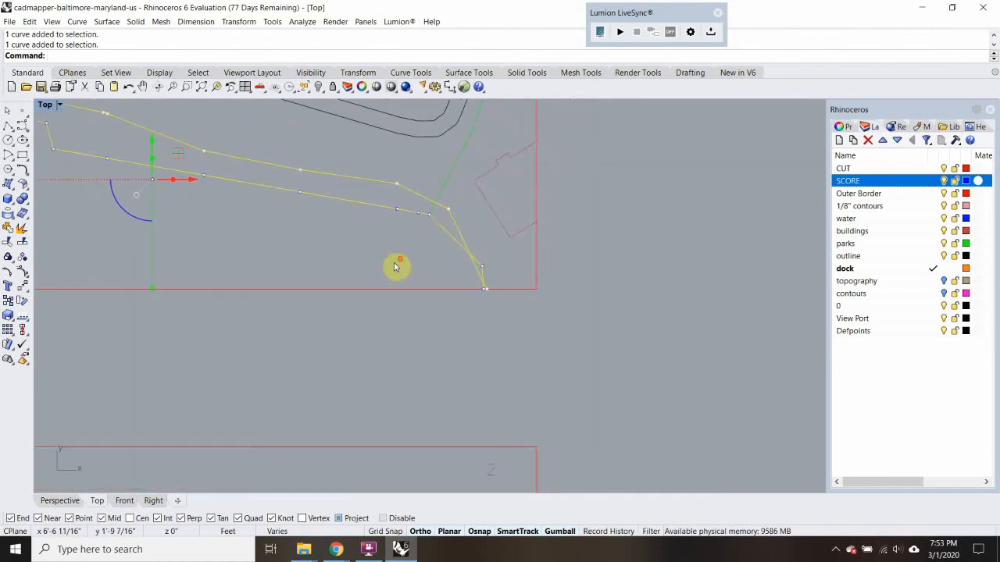
{"action": "type", "text": "rim"}
{"action": "key", "text": "Return"}
{"action": "scroll", "coordinate": [457, 286], "scroll_direction": "up", "scroll_amount": 4}
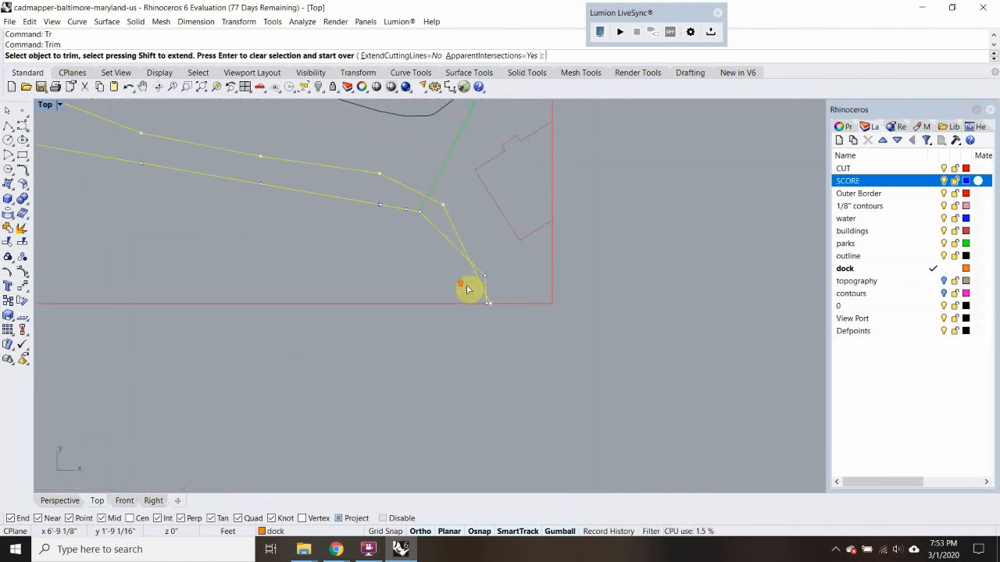
{"action": "scroll", "coordinate": [490, 302], "scroll_direction": "up", "scroll_amount": 4}
{"action": "scroll", "coordinate": [373, 256], "scroll_direction": "down", "scroll_amount": 4}
{"action": "right_click_drag", "start_coordinate": [371, 256], "coordinate": [486, 297]}
{"action": "left_click", "coordinate": [495, 272]}
{"action": "left_click_drag", "start_coordinate": [477, 232], "coordinate": [473, 226]}
{"action": "left_click", "coordinate": [502, 237]}
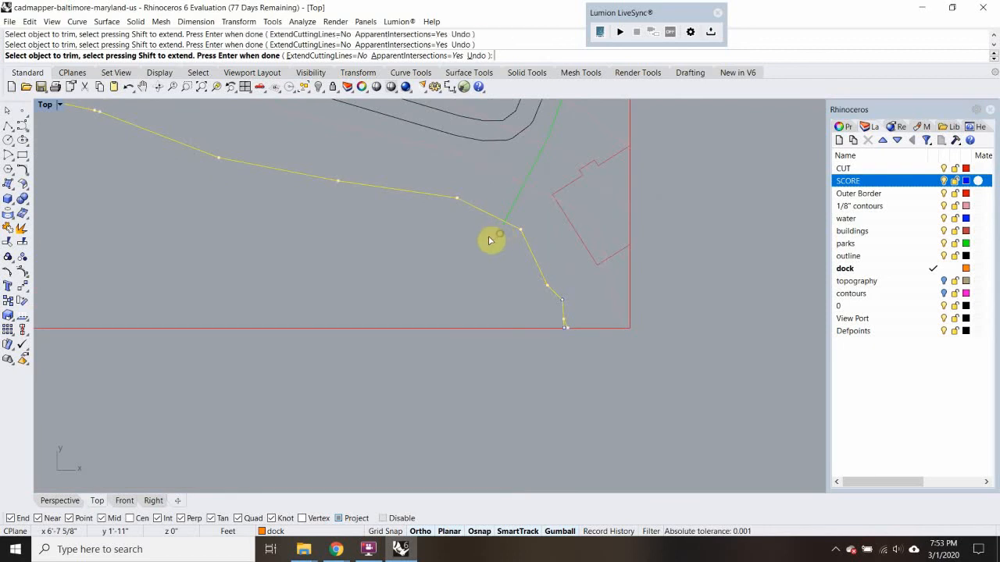
Trim off the remaining dock and street lines that extend south of the top copy's first contour
{"action": "scroll", "coordinate": [489, 239], "scroll_direction": "down", "scroll_amount": 4}
{"action": "right_click_drag", "start_coordinate": [368, 247], "coordinate": [535, 269]}
{"action": "left_click_drag", "start_coordinate": [459, 256], "coordinate": [425, 230]}
{"action": "scroll", "coordinate": [436, 221], "scroll_direction": "up", "scroll_amount": 3}
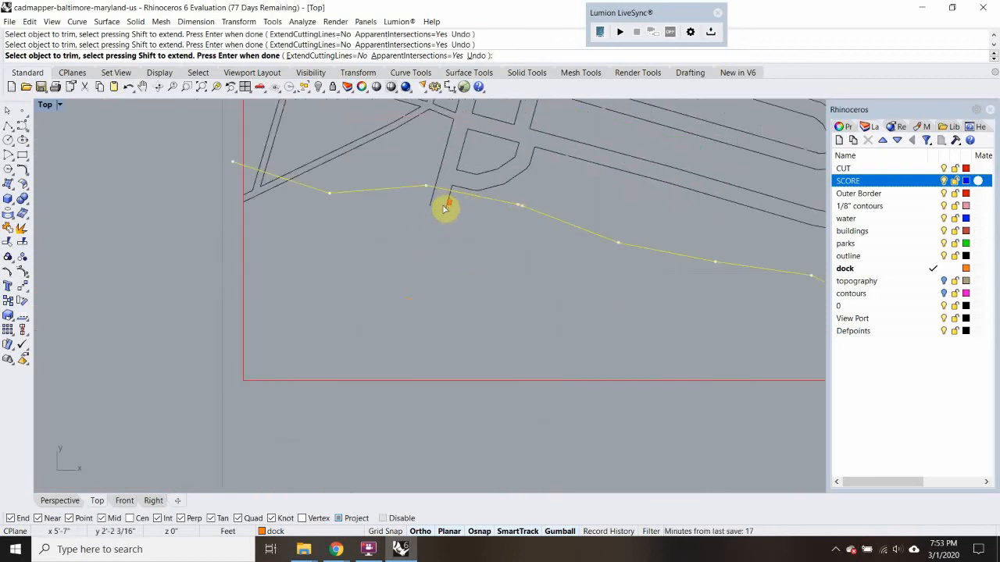
{"action": "scroll", "coordinate": [442, 223], "scroll_direction": "down", "scroll_amount": 4}
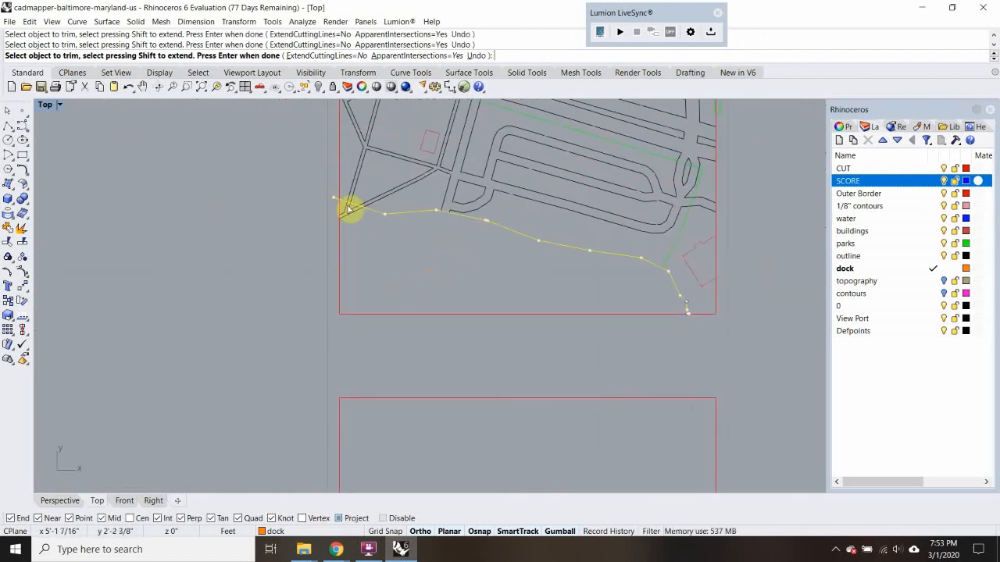
{"action": "scroll", "coordinate": [364, 230], "scroll_direction": "up", "scroll_amount": 4}
{"action": "scroll", "coordinate": [364, 230], "scroll_direction": "up", "scroll_amount": 1}
{"action": "left_click_drag", "start_coordinate": [334, 203], "coordinate": [333, 202]}
{"action": "scroll", "coordinate": [359, 233], "scroll_direction": "down", "scroll_amount": 4}
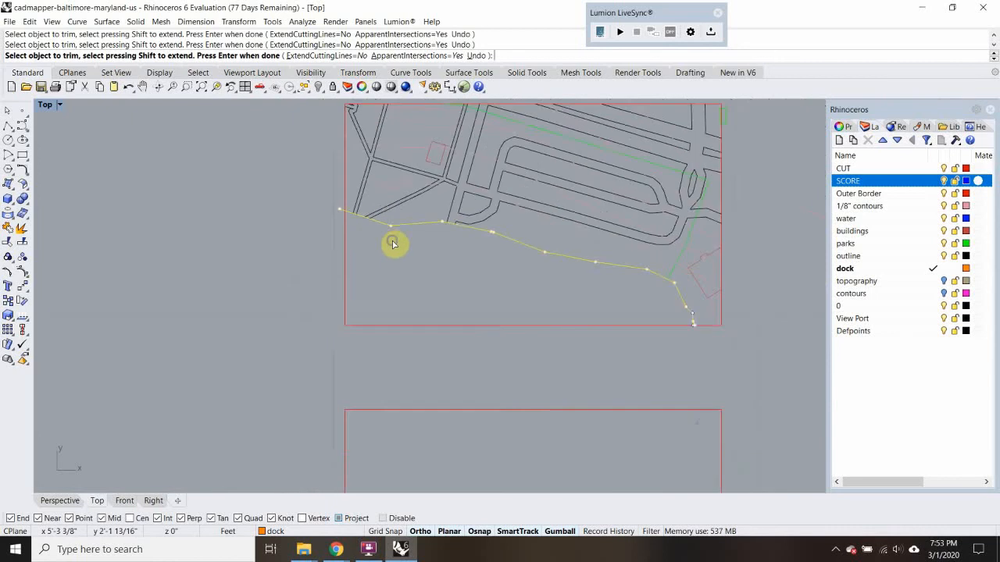
{"action": "right_click_drag", "start_coordinate": [393, 242], "coordinate": [387, 279]}
{"action": "scroll", "coordinate": [333, 237], "scroll_direction": "up", "scroll_amount": 4}
{"action": "key", "text": "Return"}
Trim the contour's overhanging end at the top copy's west border
{"action": "left_click", "coordinate": [350, 247]}
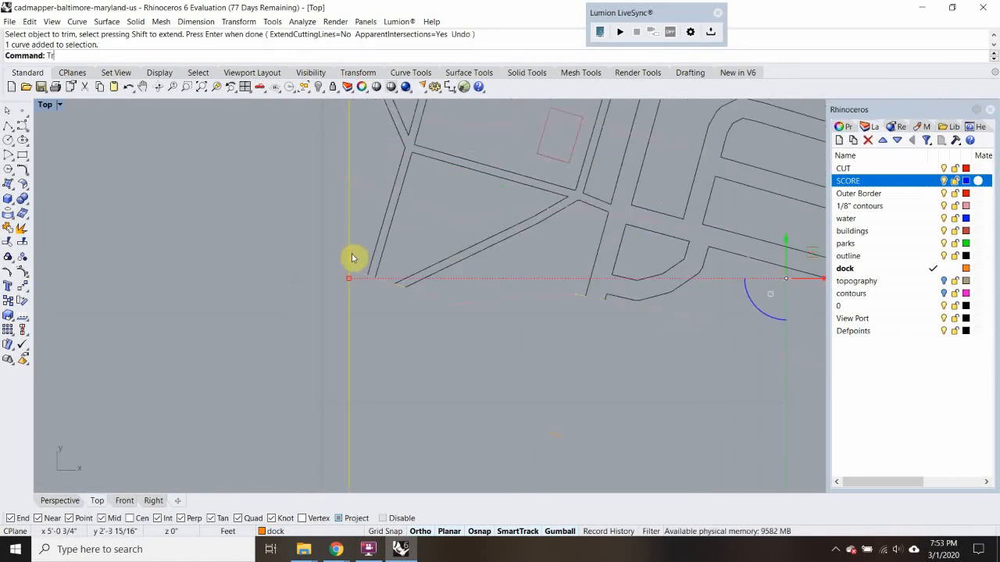
{"action": "type", "text": "Tr"}
{"action": "key", "text": "Return"}
{"action": "scroll", "coordinate": [347, 266], "scroll_direction": "down", "scroll_amount": 5}
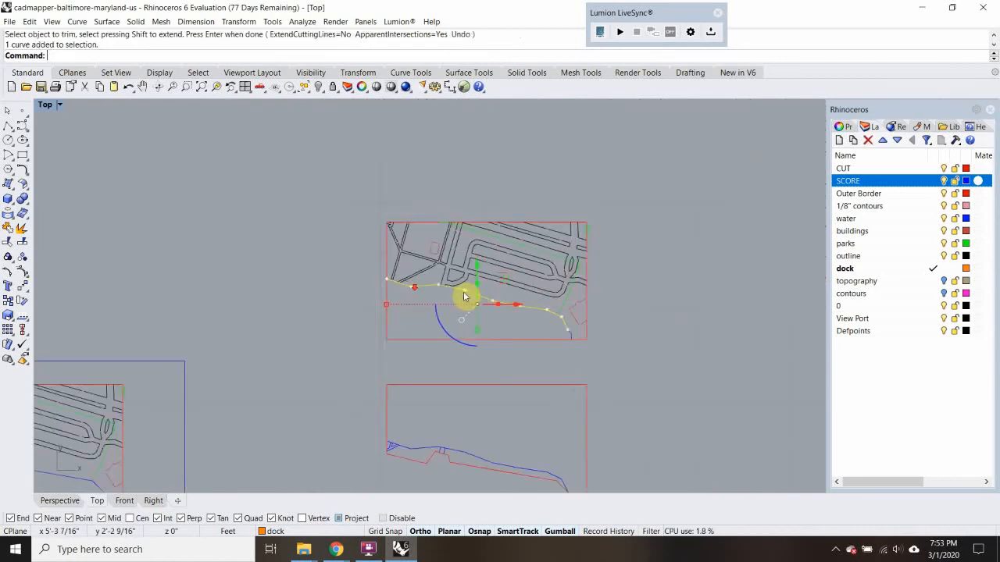
Assign the top copy's trimmed contour and the remaining short piece of water line to the CUT layer
{"action": "scroll", "coordinate": [575, 335], "scroll_direction": "up", "scroll_amount": 5}
{"action": "left_click", "coordinate": [576, 332]}
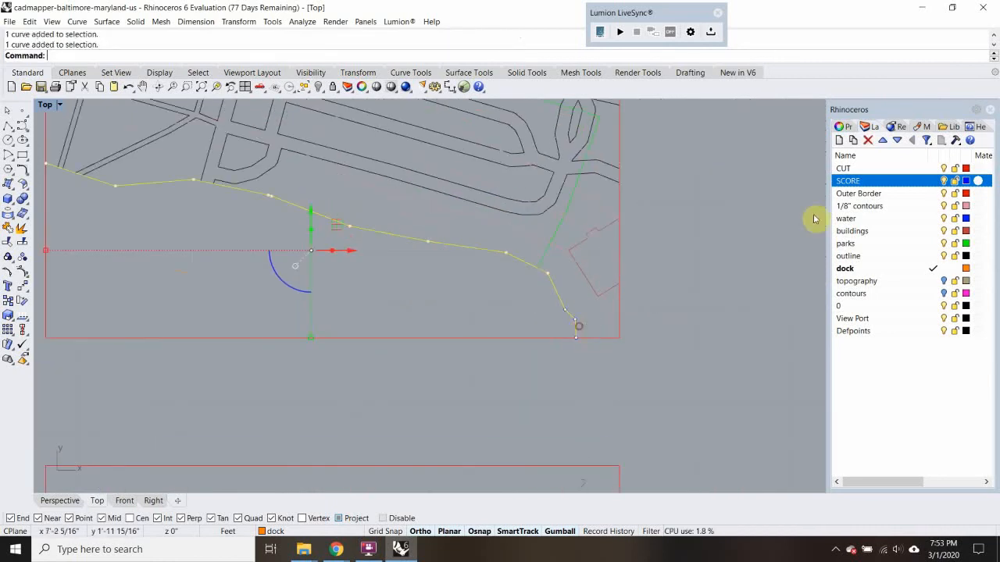
{"action": "right_click", "coordinate": [897, 168]}
{"action": "left_click", "coordinate": [908, 361]}
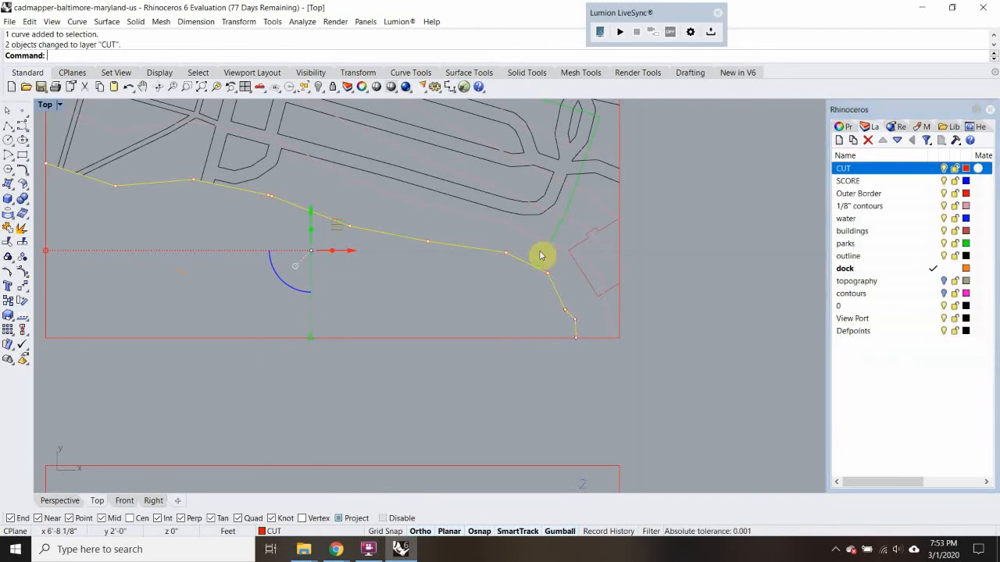
Trim away the top copy's border south of the new cut edge
{"action": "type", "text": "Tr"}
{"action": "key", "text": "Return"}
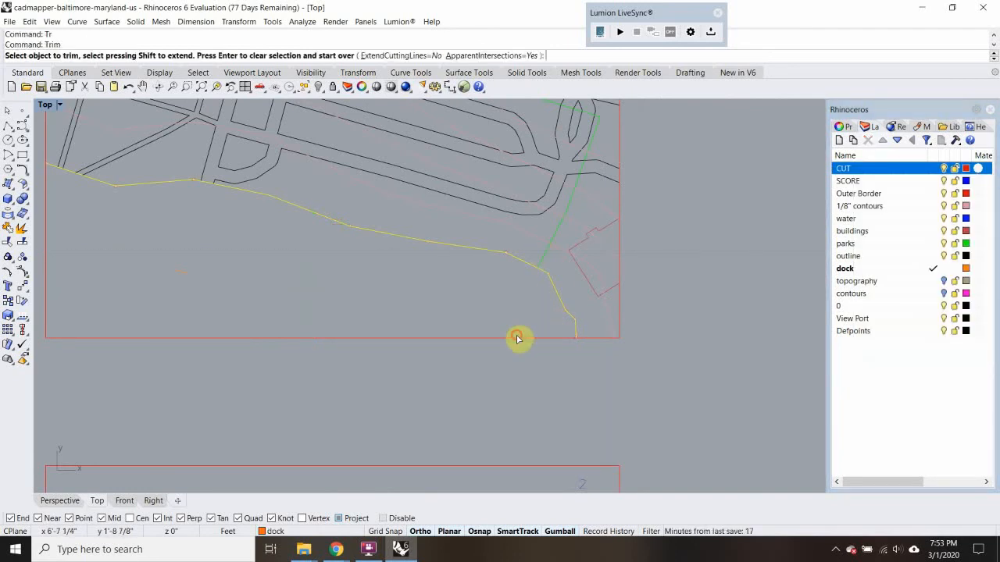
{"action": "left_click", "coordinate": [519, 338]}
{"action": "scroll", "coordinate": [519, 338], "scroll_direction": "down", "scroll_amount": 10}
{"action": "key", "text": "Return"}
{"action": "scroll", "coordinate": [398, 270], "scroll_direction": "up", "scroll_amount": 5}
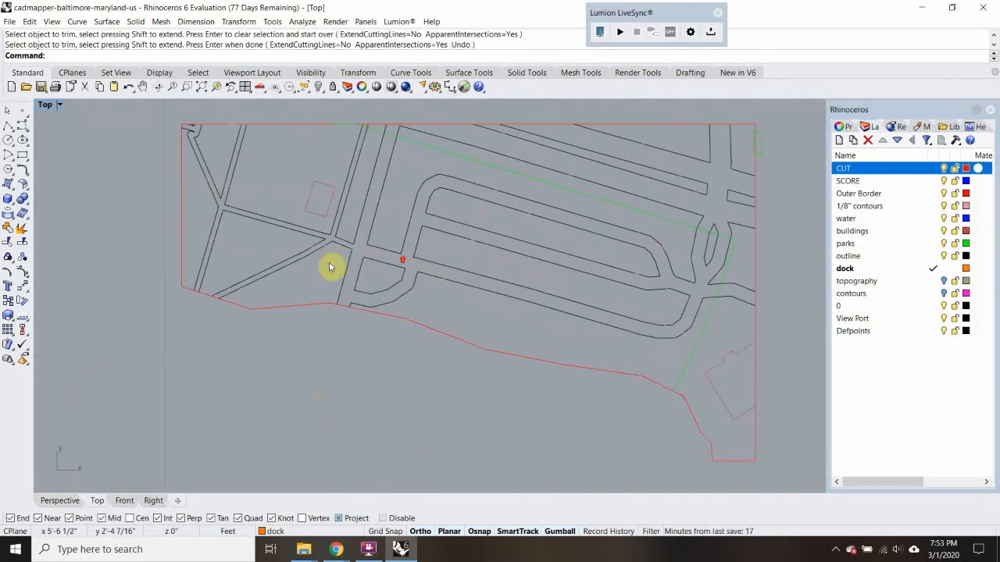
Trim the top copy's street and park lines against the second contour, removing the segments on its north side
{"action": "left_click", "coordinate": [282, 253]}
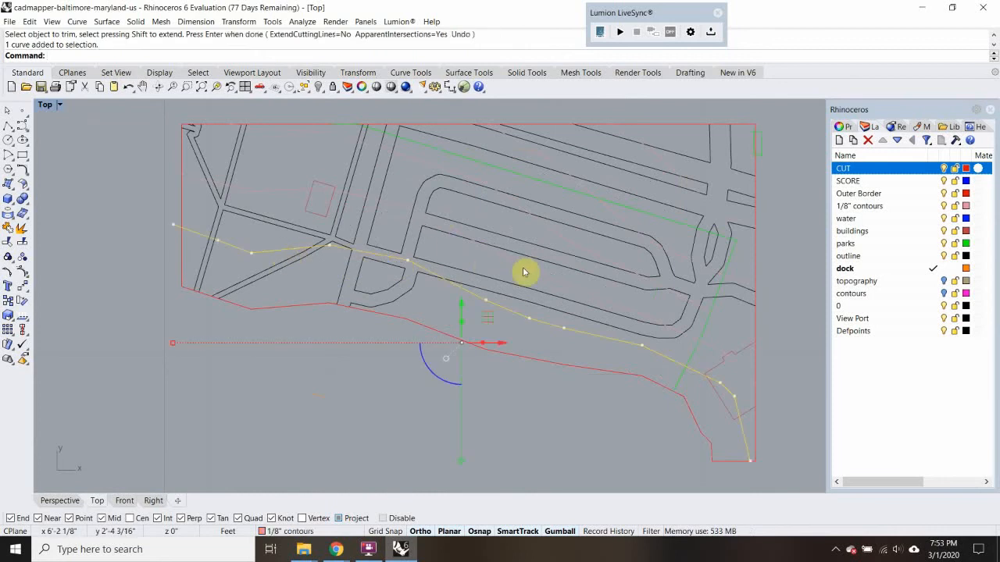
{"action": "type", "text": "Tr"}
{"action": "key", "text": "Return"}
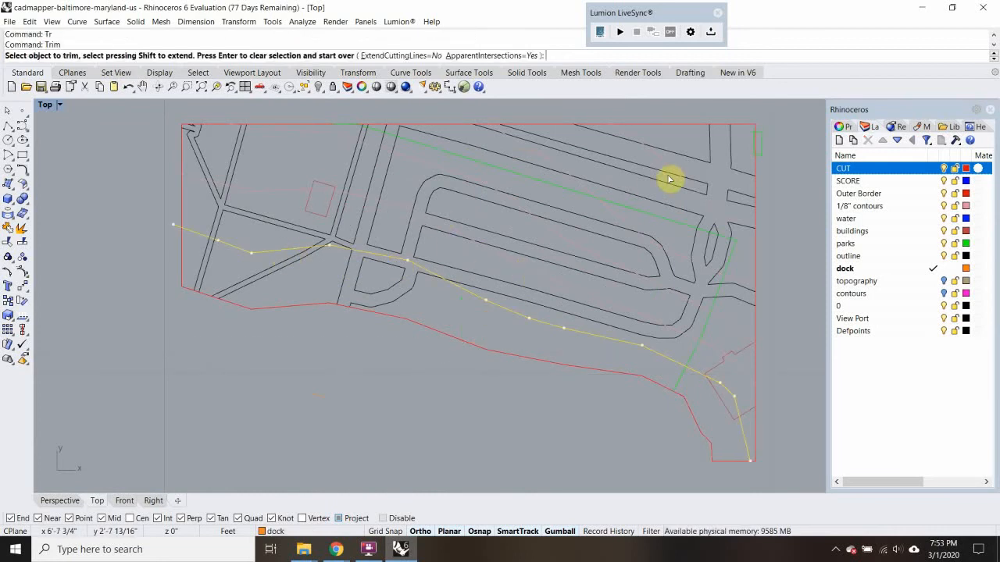
{"action": "scroll", "coordinate": [668, 181], "scroll_direction": "down", "scroll_amount": 1}
{"action": "scroll", "coordinate": [657, 192], "scroll_direction": "down", "scroll_amount": 3}
{"action": "scroll", "coordinate": [547, 226], "scroll_direction": "up", "scroll_amount": 4}
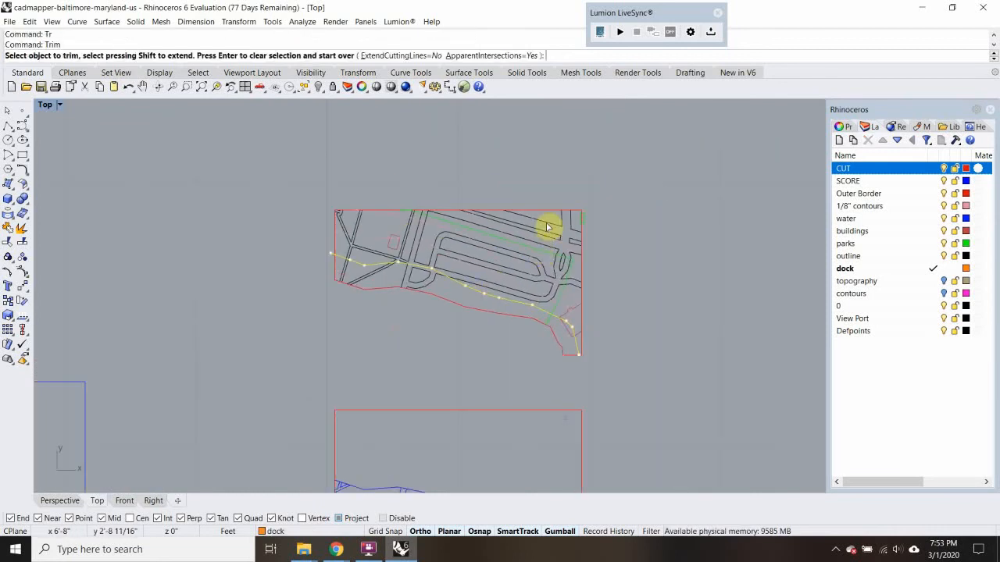
{"action": "left_click_drag", "start_coordinate": [560, 214], "coordinate": [441, 382]}
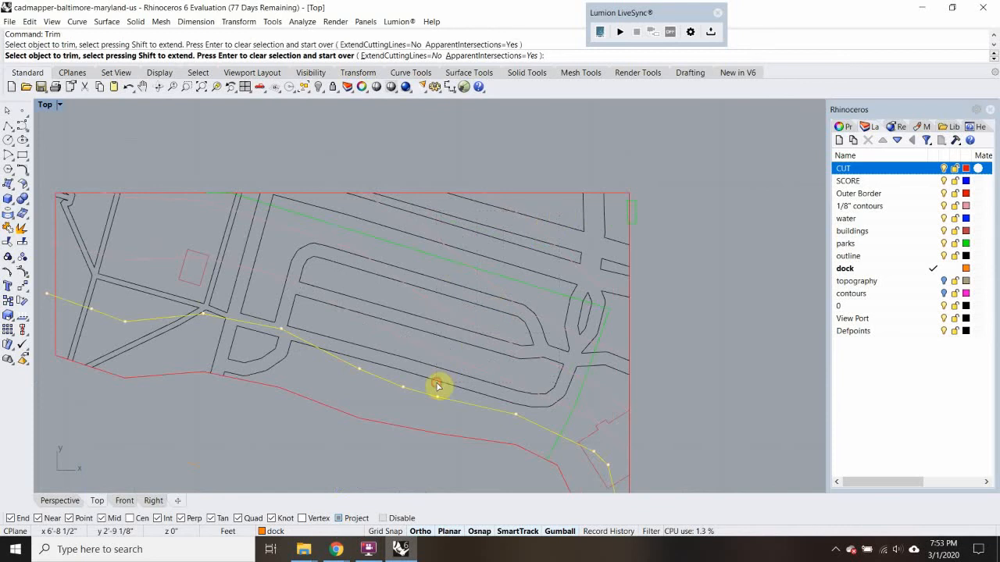
{"action": "left_click", "coordinate": [296, 325]}
{"action": "left_click", "coordinate": [232, 314]}
{"action": "left_click", "coordinate": [210, 307]}
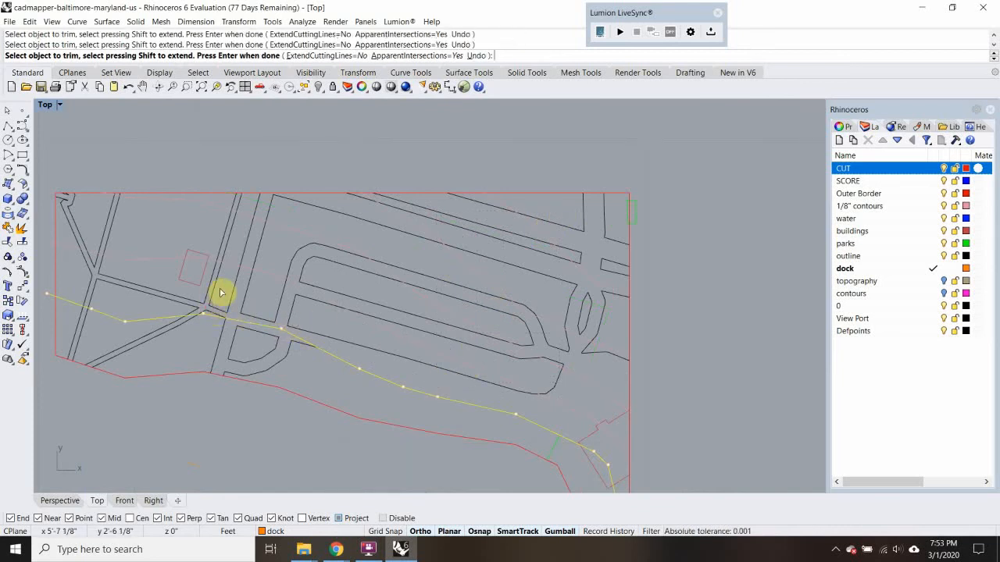
{"action": "scroll", "coordinate": [113, 276], "scroll_direction": "up", "scroll_amount": 4}
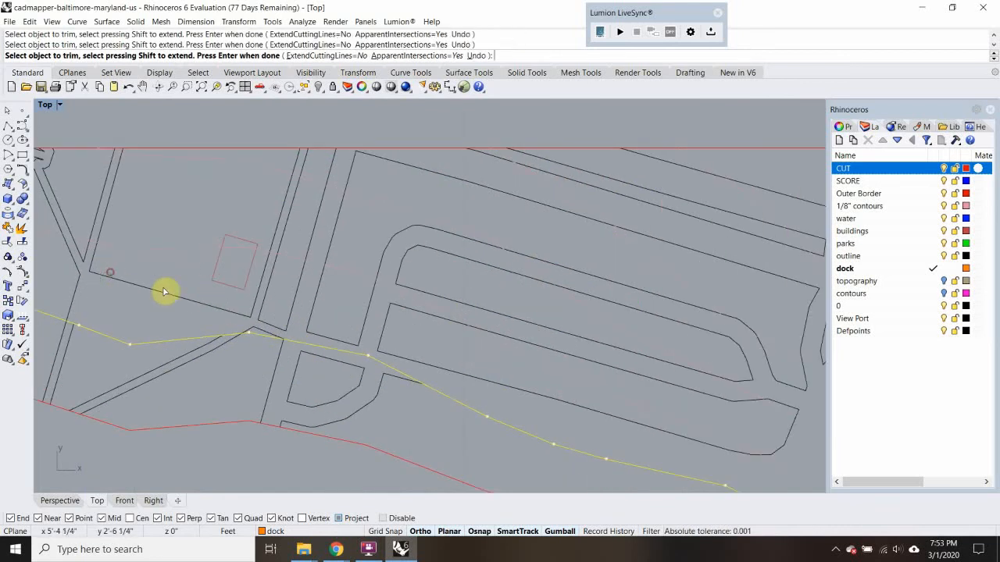
{"action": "left_click", "coordinate": [69, 310]}
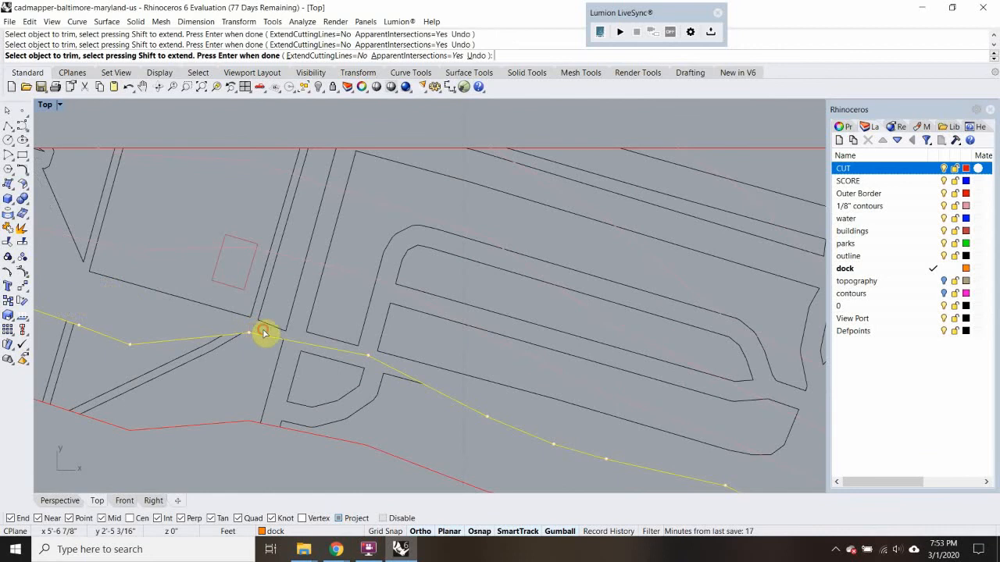
Try to trim the building outline crossing the second contour near the top copy's east border
{"action": "scroll", "coordinate": [346, 318], "scroll_direction": "down", "scroll_amount": 4}
{"action": "scroll", "coordinate": [442, 335], "scroll_direction": "up", "scroll_amount": 2}
{"action": "scroll", "coordinate": [473, 328], "scroll_direction": "up", "scroll_amount": 3}
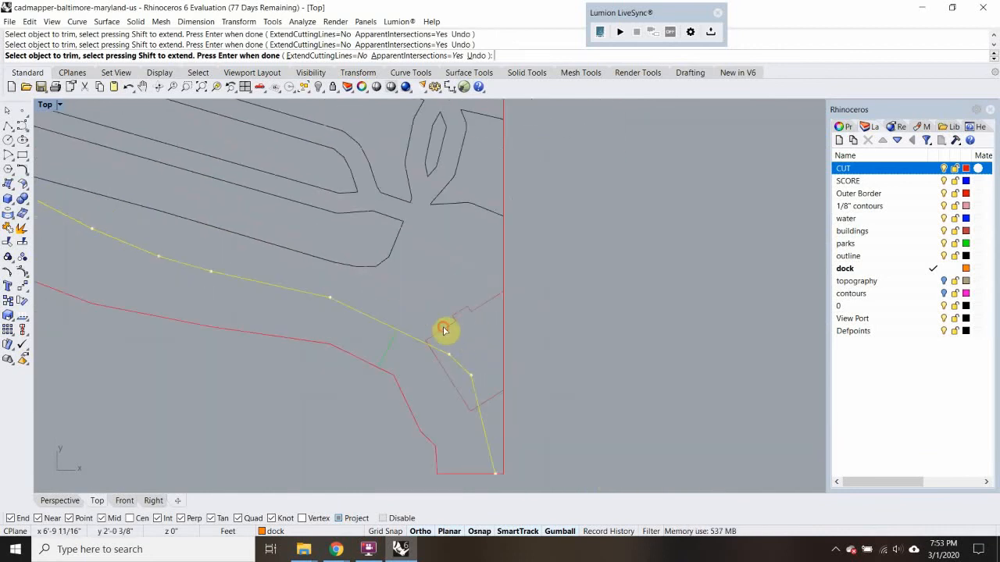
{"action": "left_click", "coordinate": [443, 328]}
{"action": "right_click_drag", "start_coordinate": [482, 358], "coordinate": [454, 320]}
{"action": "left_click", "coordinate": [460, 359]}
{"action": "scroll", "coordinate": [437, 318], "scroll_direction": "down", "scroll_amount": 1}
{"action": "right_click_drag", "start_coordinate": [388, 248], "coordinate": [474, 298]}
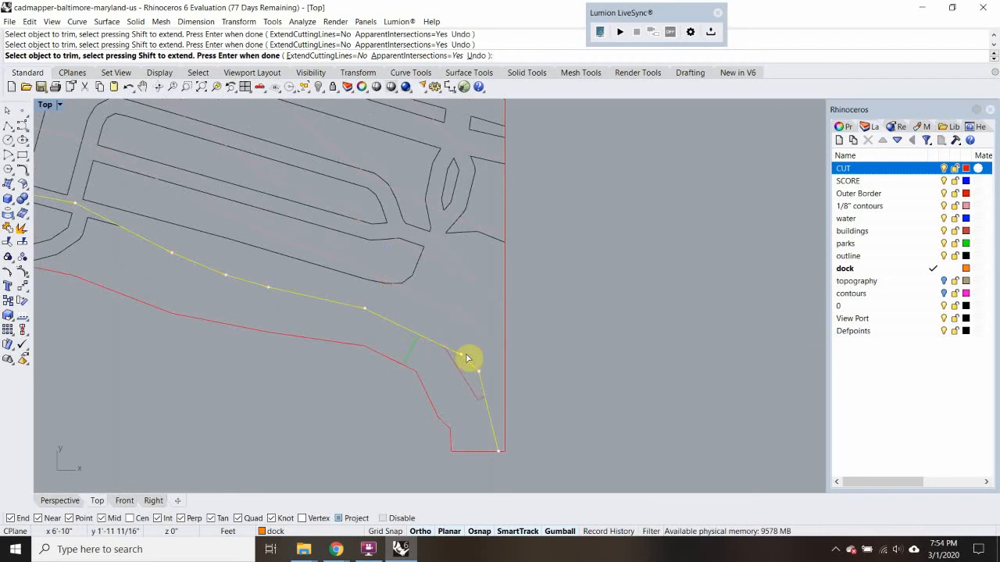
{"action": "scroll", "coordinate": [461, 346], "scroll_direction": "up", "scroll_amount": 3}
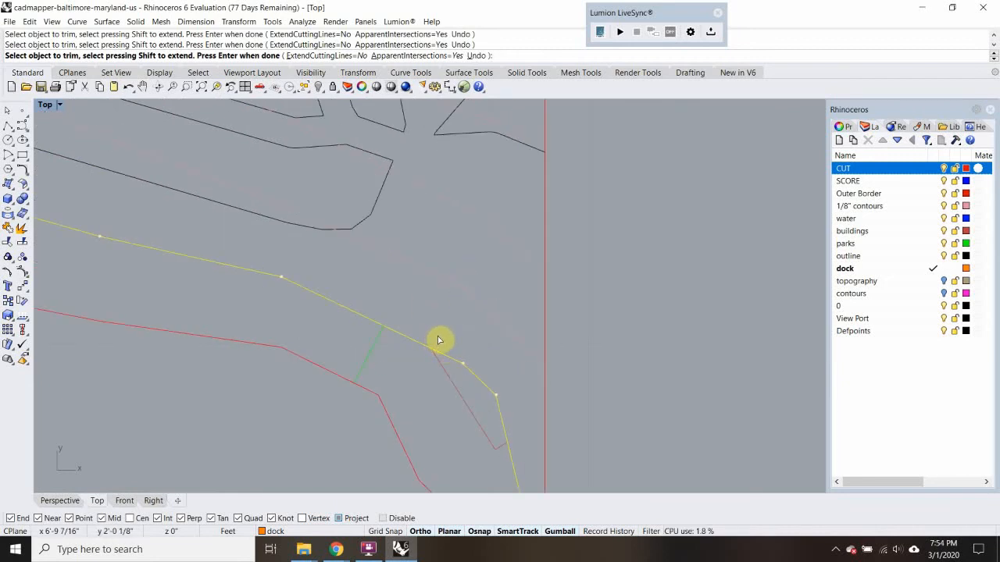
{"action": "scroll", "coordinate": [438, 340], "scroll_direction": "down", "scroll_amount": 3}
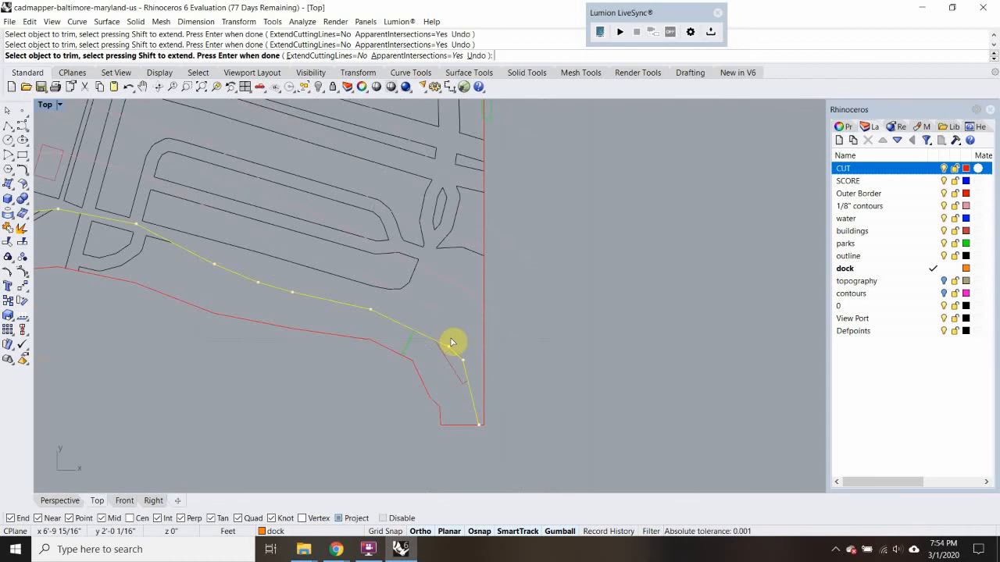
{"action": "scroll", "coordinate": [451, 342], "scroll_direction": "up", "scroll_amount": 2}
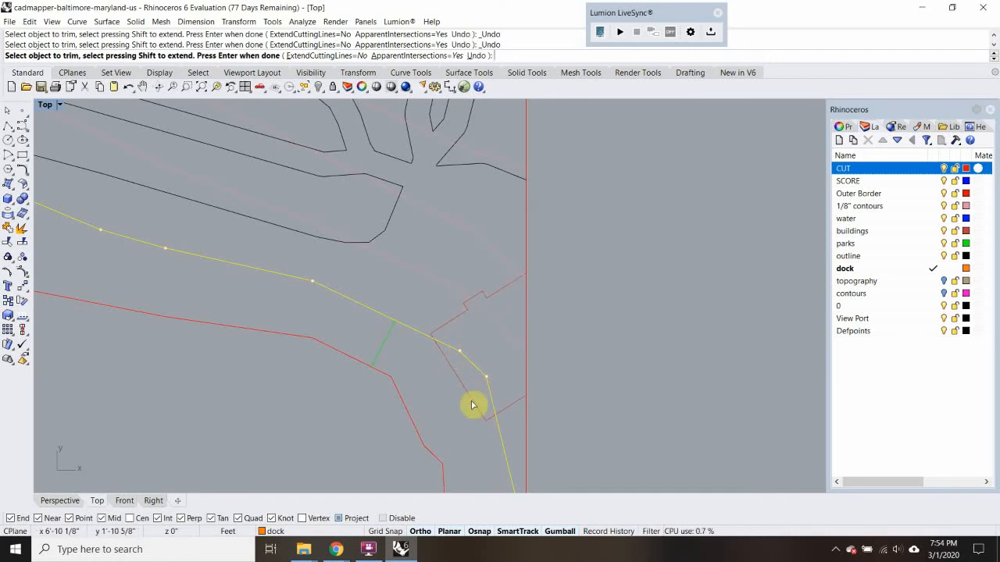
{"action": "left_click", "coordinate": [477, 309]}
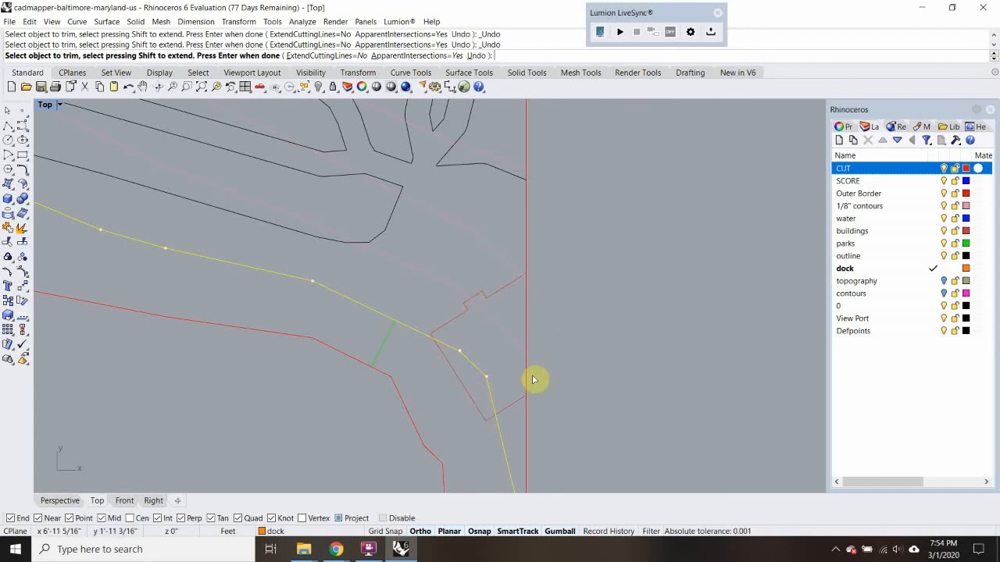
Trim the remaining street line crossing the second contour beside the curved block, and finish trimming
{"action": "scroll", "coordinate": [351, 339], "scroll_direction": "down", "scroll_amount": 5}
{"action": "right_click_drag", "start_coordinate": [351, 339], "coordinate": [504, 374]}
{"action": "scroll", "coordinate": [373, 317], "scroll_direction": "up", "scroll_amount": 3}
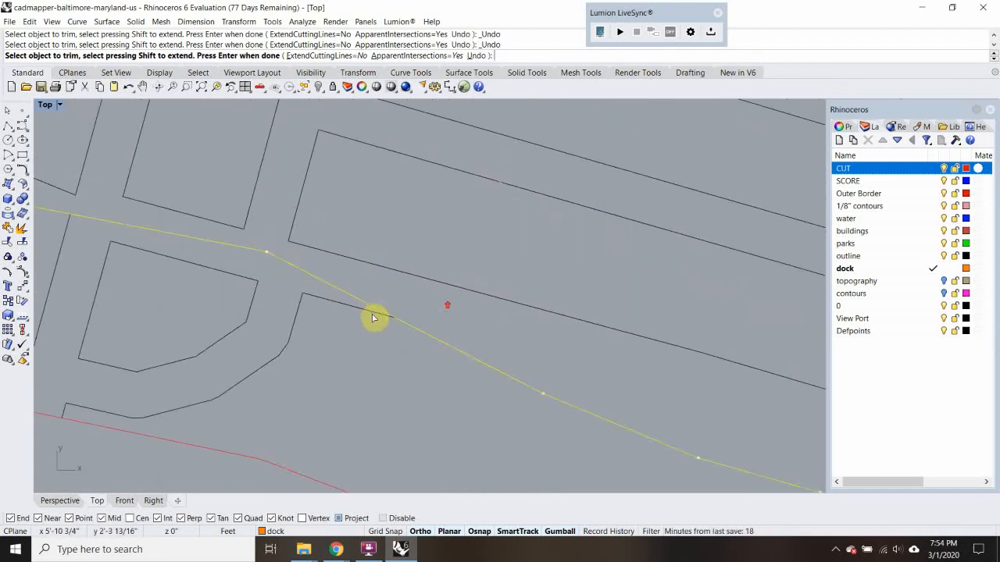
{"action": "scroll", "coordinate": [383, 303], "scroll_direction": "down", "scroll_amount": 4}
{"action": "scroll", "coordinate": [533, 362], "scroll_direction": "up", "scroll_amount": 3}
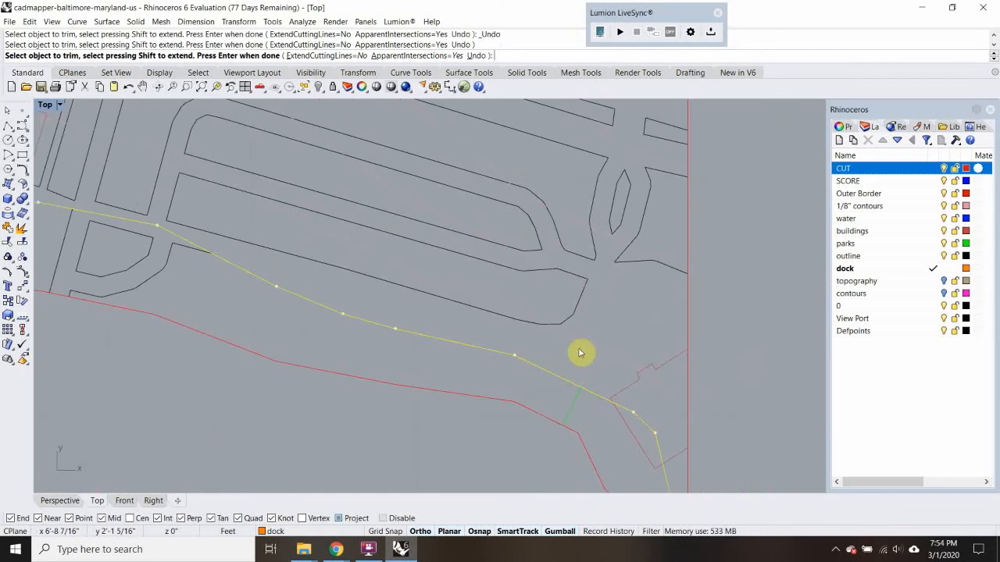
{"action": "key", "text": "Return"}
Delete the looping street outlines north of the second contour in the middle of the top copy
{"action": "left_click_drag", "start_coordinate": [559, 320], "coordinate": [452, 197]}
{"action": "key", "text": "Delete"}
{"action": "scroll", "coordinate": [455, 199], "scroll_direction": "down", "scroll_amount": 2}
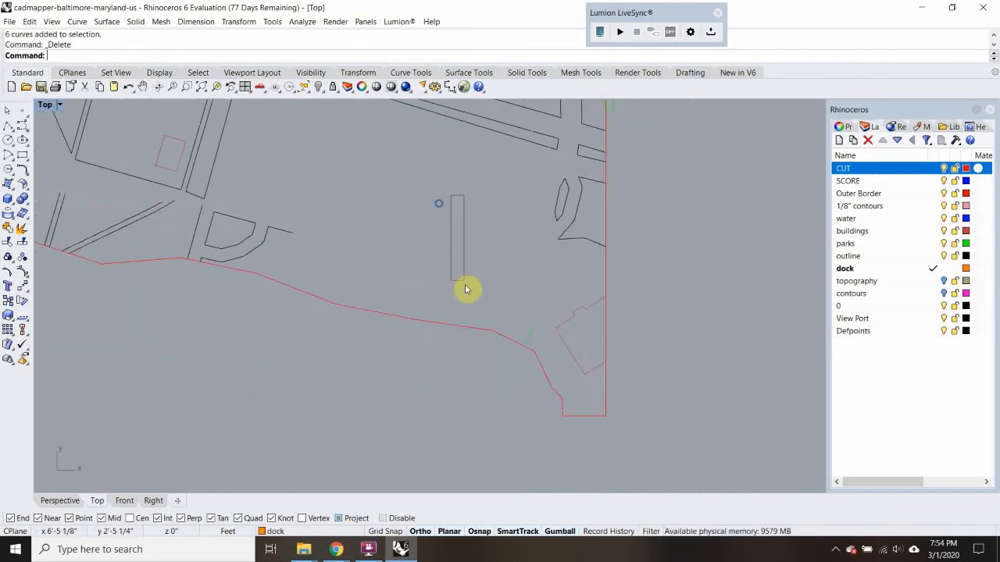
{"action": "left_click_drag", "start_coordinate": [408, 195], "coordinate": [404, 197]}
{"action": "scroll", "coordinate": [400, 198], "scroll_direction": "down", "scroll_amount": 5}
{"action": "right_click_drag", "start_coordinate": [365, 189], "coordinate": [381, 250]}
{"action": "scroll", "coordinate": [378, 245], "scroll_direction": "up", "scroll_amount": 4}
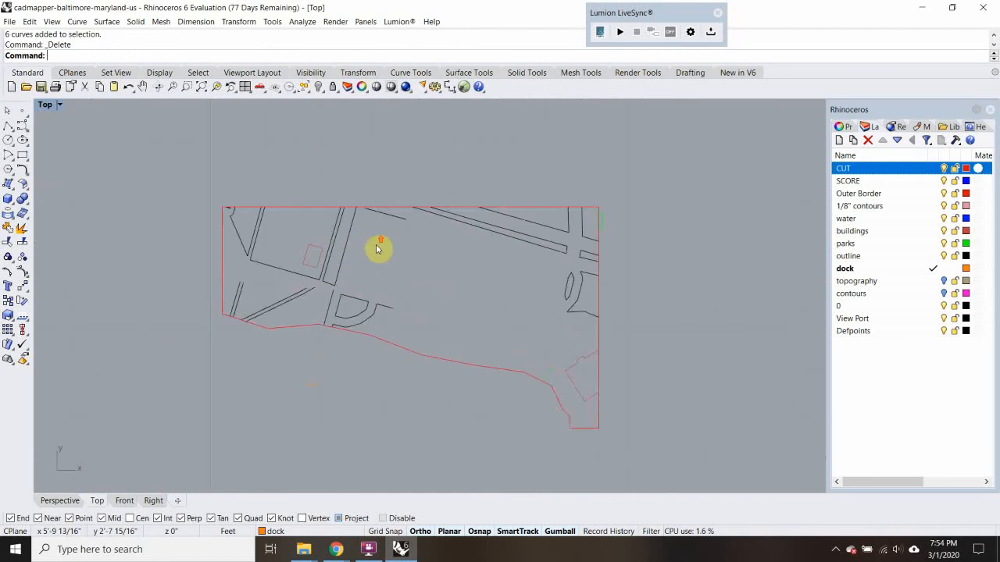
Delete the leftover street lines and small building outline in the top copy's northwest part
{"action": "left_click_drag", "start_coordinate": [382, 253], "coordinate": [217, 224]}
{"action": "key", "text": "Delete"}
{"action": "scroll", "coordinate": [200, 199], "scroll_direction": "up", "scroll_amount": 6}
{"action": "left_click_drag", "start_coordinate": [167, 150], "coordinate": [238, 233]}
{"action": "key", "text": "Delete"}
Delete the remaining street and park lines along the top copy's north edge and northeast side
{"action": "right_click_drag", "start_coordinate": [464, 268], "coordinate": [180, 268]}
{"action": "scroll", "coordinate": [217, 258], "scroll_direction": "down", "scroll_amount": 6}
{"action": "left_click_drag", "start_coordinate": [145, 171], "coordinate": [598, 309]}
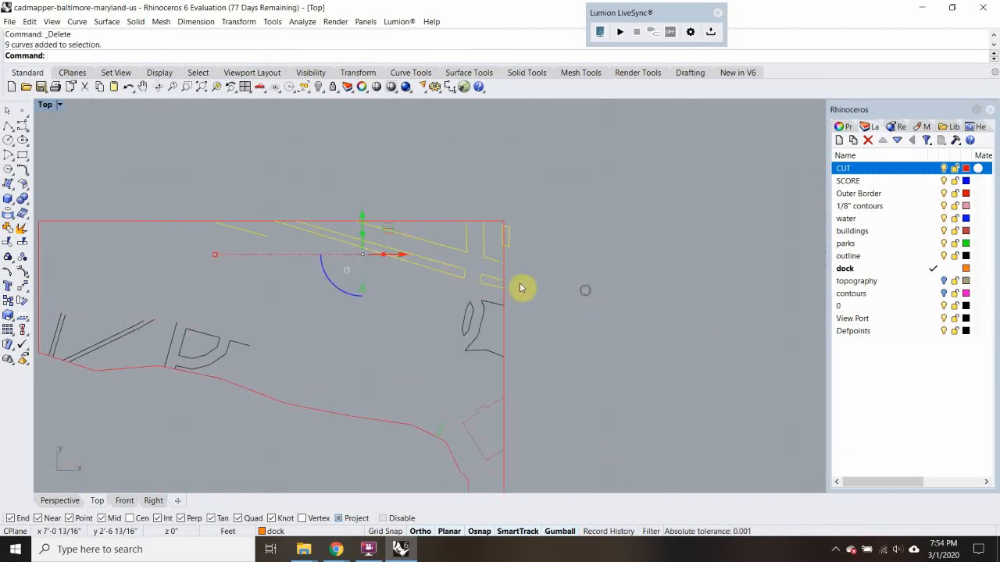
{"action": "key", "text": "Delete"}
{"action": "left_click_drag", "start_coordinate": [502, 305], "coordinate": [464, 358]}
{"action": "key", "text": "Delete"}
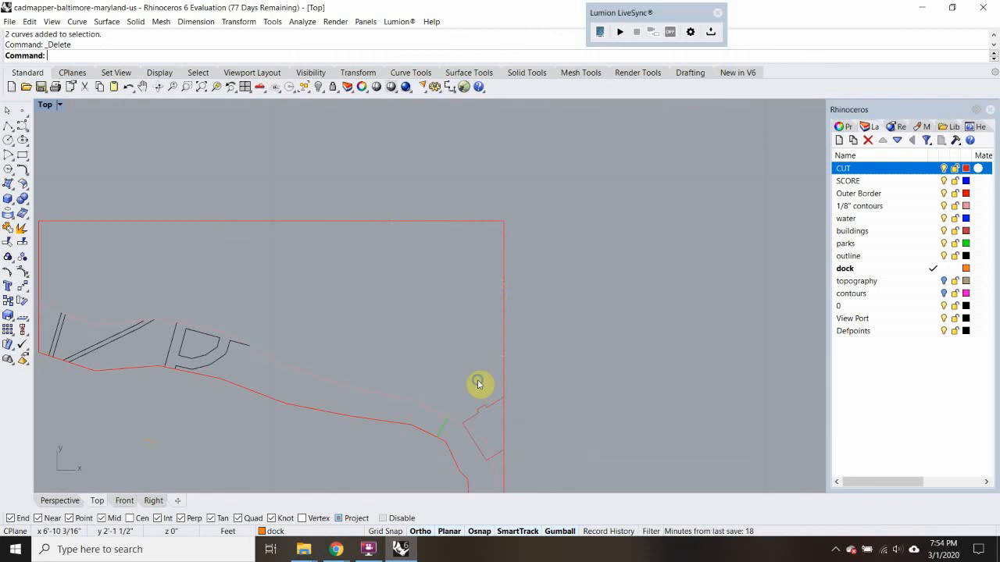
Assign the second contour and the remaining street, park and building lines of the top copy to the SCORE layer
{"action": "right_click_drag", "start_coordinate": [477, 384], "coordinate": [468, 317]}
{"action": "right_click_drag", "start_coordinate": [289, 310], "coordinate": [446, 294]}
{"action": "left_click", "coordinate": [446, 295]}
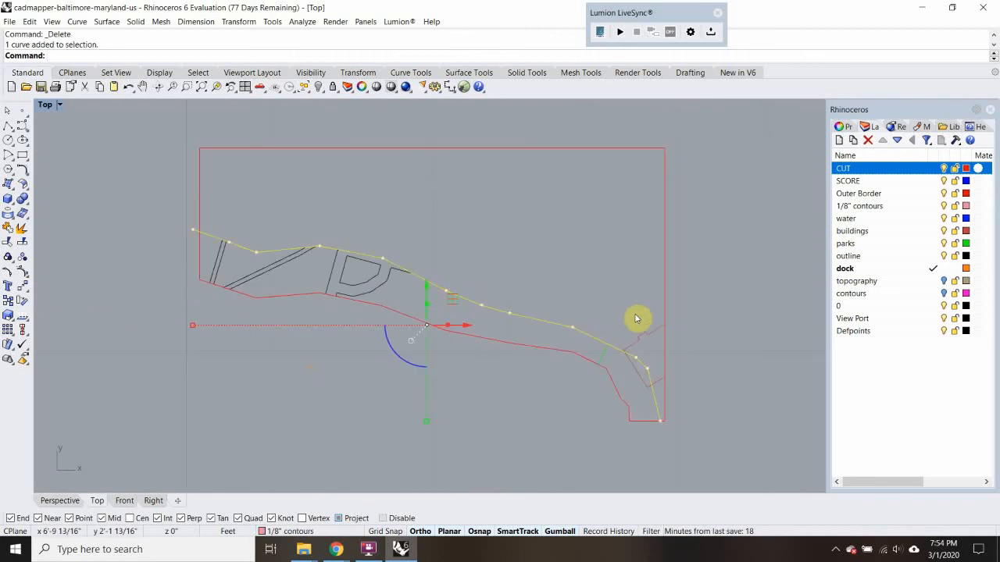
{"action": "scroll", "coordinate": [636, 319], "scroll_direction": "up", "scroll_amount": 1}
{"action": "left_click_drag", "start_coordinate": [598, 371], "coordinate": [592, 364]}
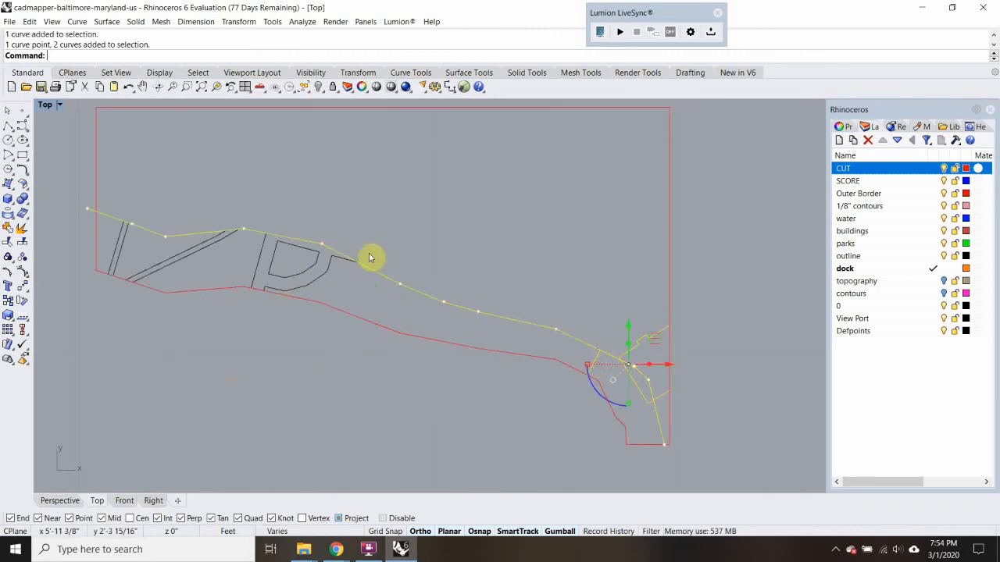
{"action": "left_click_drag", "start_coordinate": [371, 211], "coordinate": [175, 256], "text": "shift"}
{"action": "left_click_drag", "start_coordinate": [178, 207], "coordinate": [117, 252], "text": "shift"}
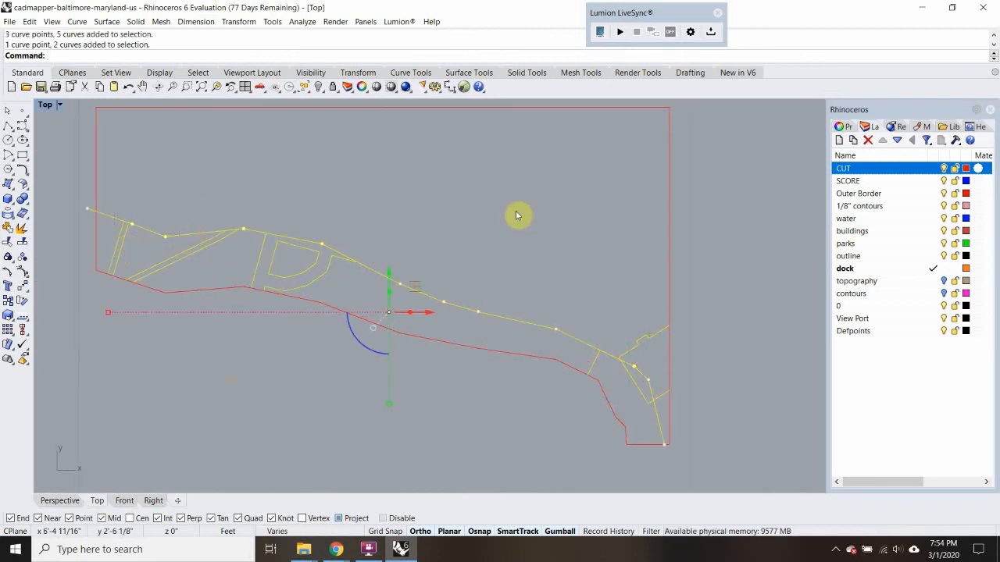
{"action": "right_click", "coordinate": [905, 188]}
{"action": "left_click", "coordinate": [893, 380]}
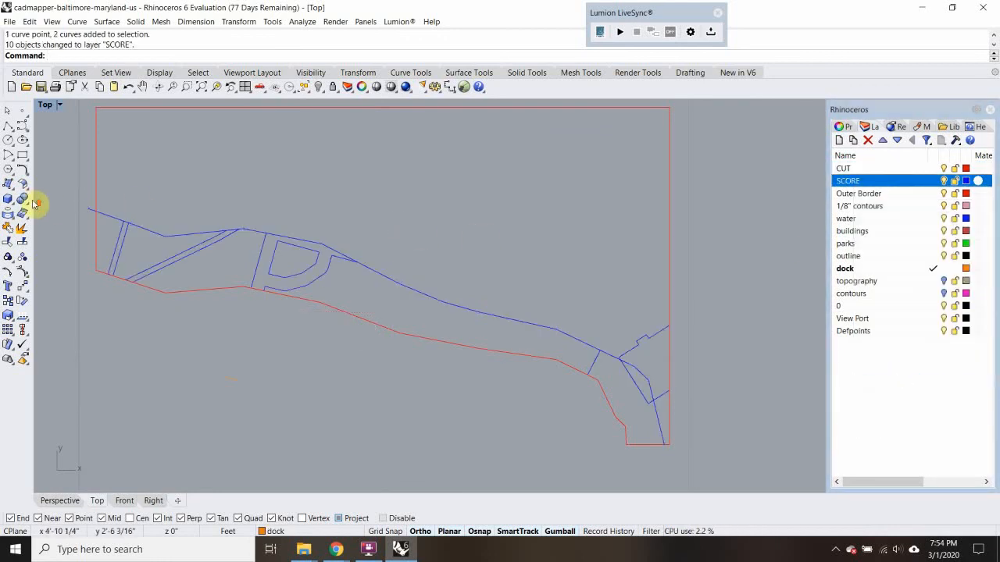
Trim the second contour's overhanging end at the top copy's west border
{"action": "scroll", "coordinate": [133, 201], "scroll_direction": "up", "scroll_amount": 3}
{"action": "left_click", "coordinate": [133, 197]}
{"action": "type", "text": "Trim"}
{"action": "key", "text": "Return"}
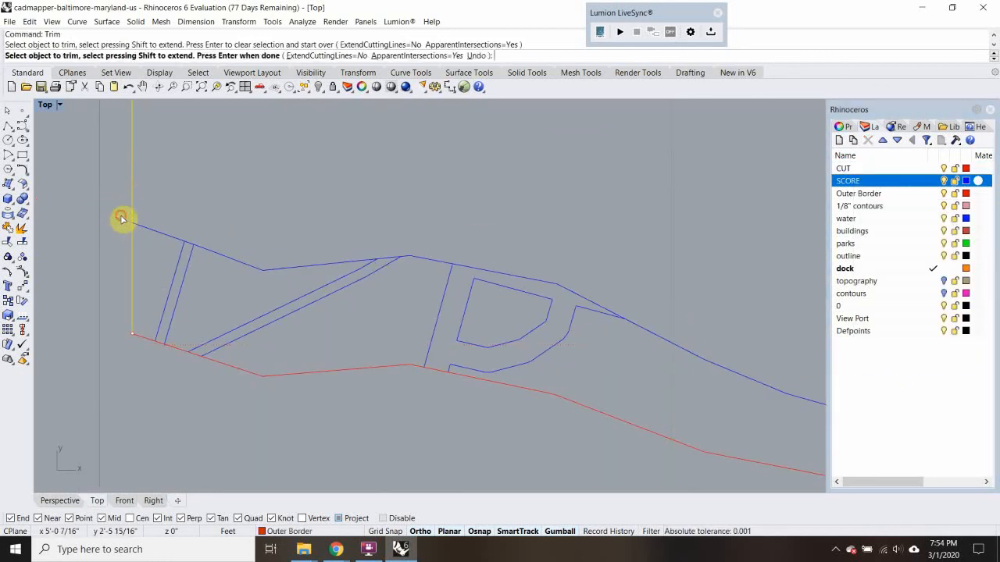
{"action": "scroll", "coordinate": [132, 215], "scroll_direction": "down", "scroll_amount": 4}
{"action": "key", "text": "Escape"}
Join the top copy's border and southern cut edge into one curve and assign it to the CUT layer
{"action": "left_click", "coordinate": [178, 275]}
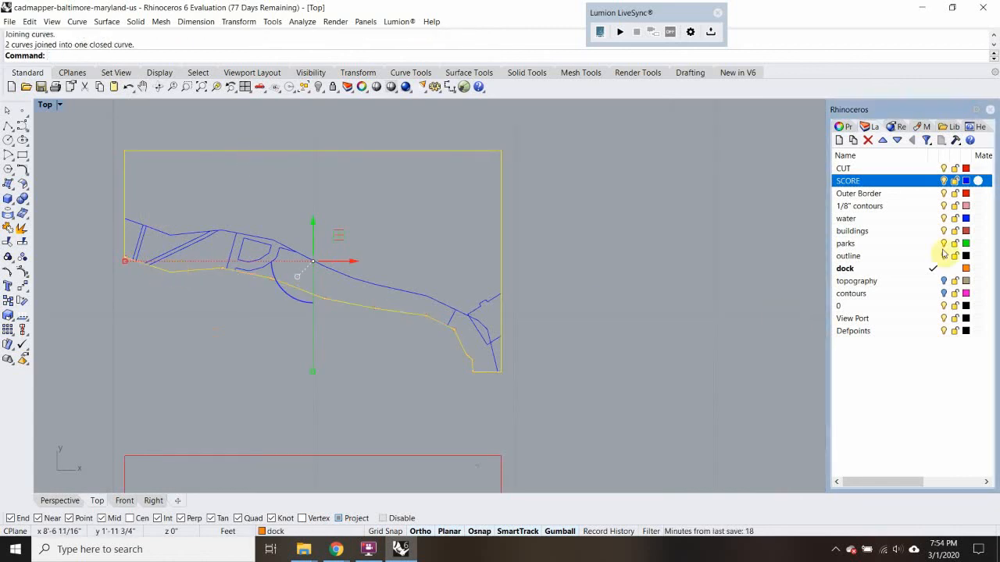
{"action": "right_click", "coordinate": [913, 168]}
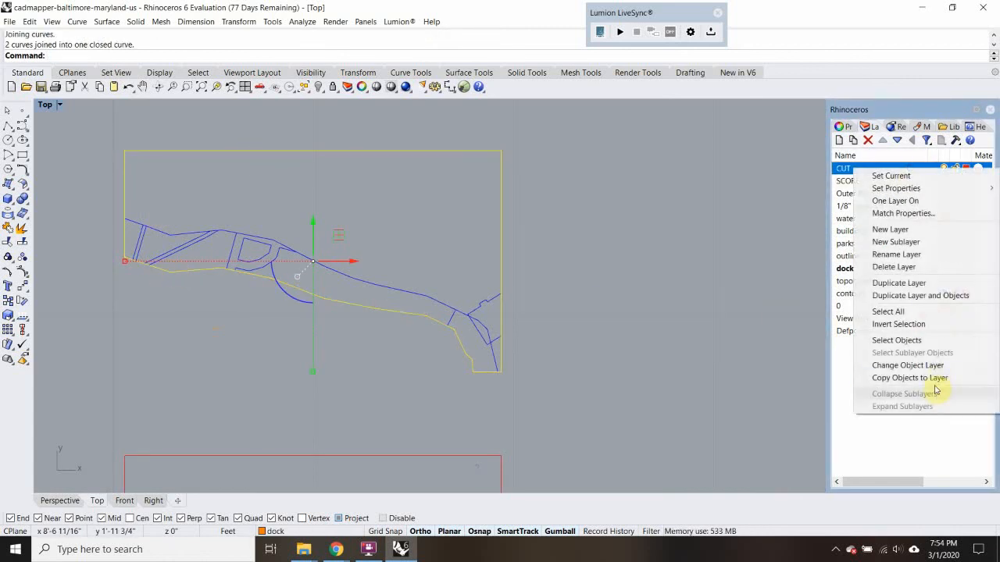
{"action": "left_click", "coordinate": [907, 366]}
Join the middle copy's border with its southern cut edge and assign the result to the CUT layer
{"action": "scroll", "coordinate": [676, 335], "scroll_direction": "down", "scroll_amount": 4}
{"action": "left_click", "coordinate": [596, 308]}
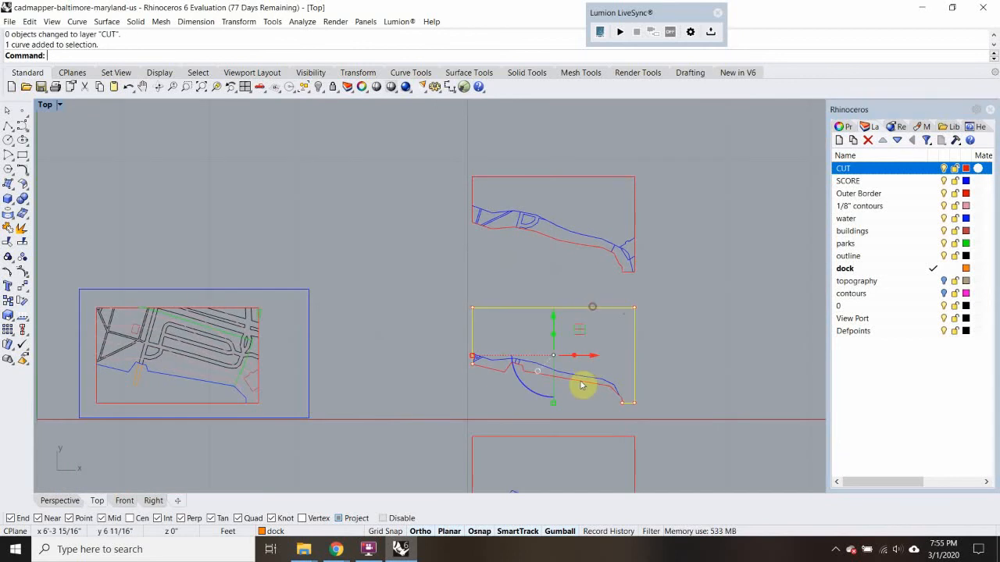
{"action": "left_click", "coordinate": [582, 386], "text": "shift"}
{"action": "key", "text": "Return"}
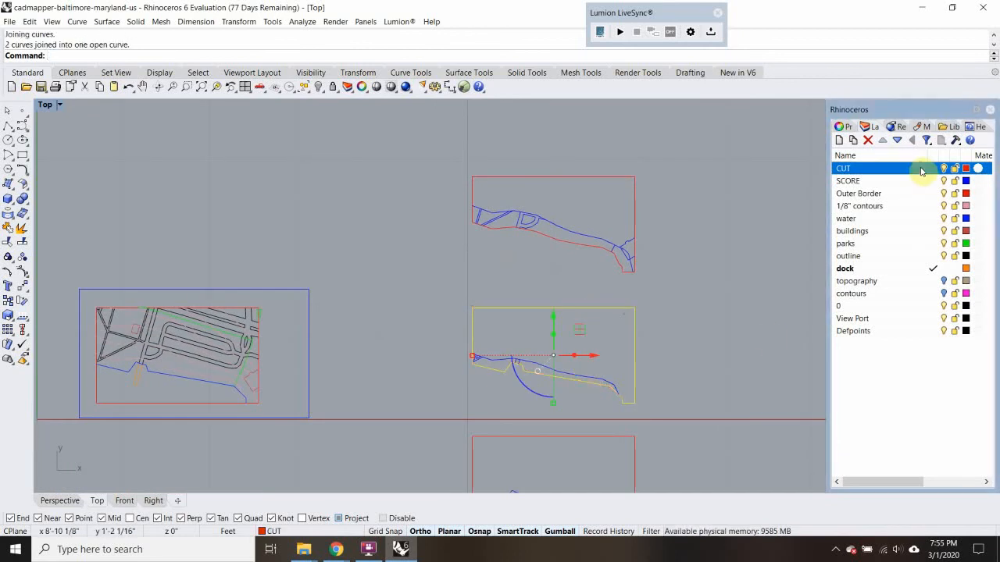
{"action": "right_click", "coordinate": [922, 168]}
{"action": "left_click", "coordinate": [919, 365]}
Assign the bottom copy's rectangular border to the CUT layer
{"action": "left_click", "coordinate": [733, 341]}
{"action": "right_click_drag", "start_coordinate": [733, 342], "coordinate": [677, 215]}
{"action": "left_click", "coordinate": [550, 311]}
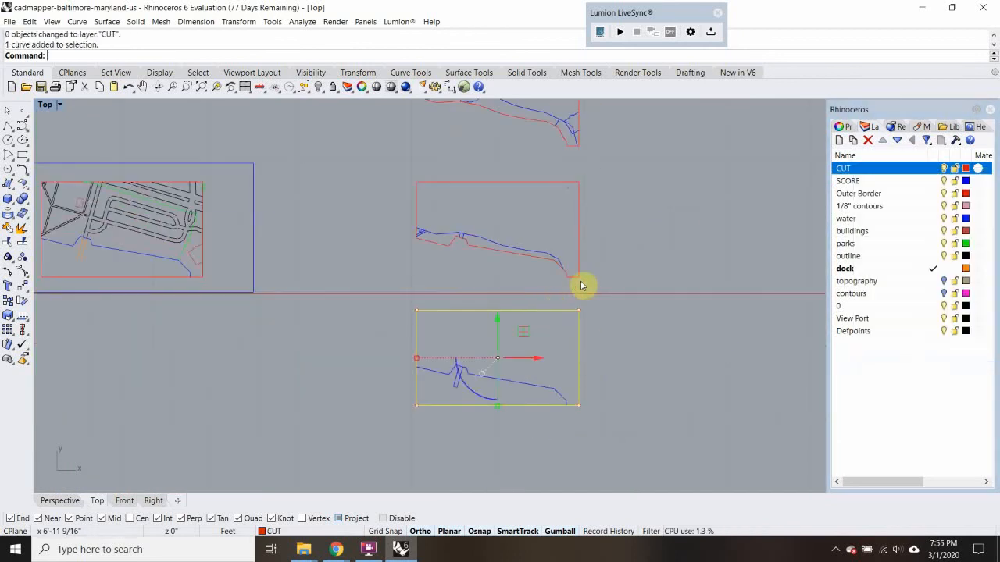
{"action": "right_click", "coordinate": [919, 176]}
{"action": "left_click", "coordinate": [915, 369]}
{"action": "left_click", "coordinate": [743, 181]}
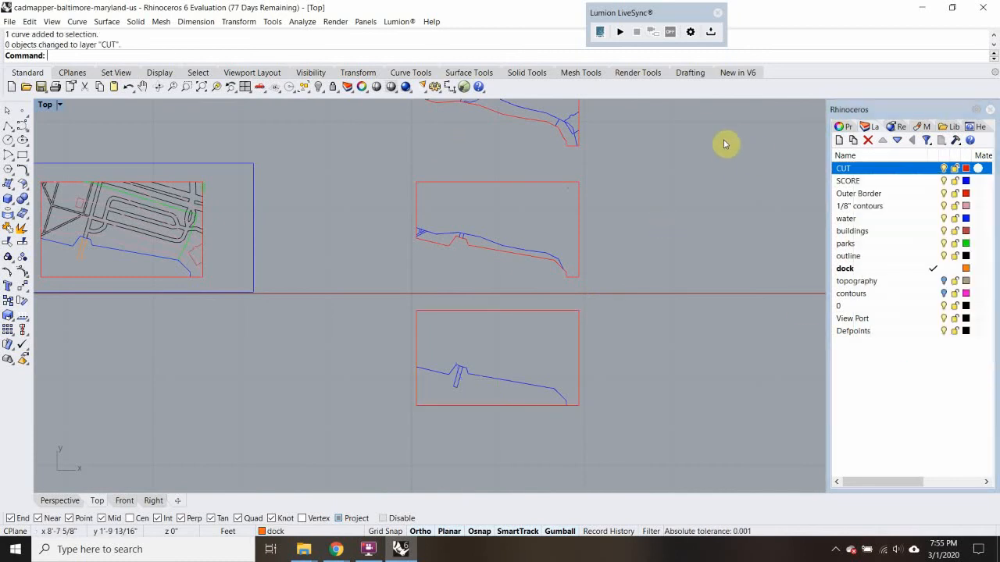
Copy the middle copy's number label into the northeast corner of the top copy
{"action": "right_click_drag", "start_coordinate": [724, 144], "coordinate": [682, 275]}
{"action": "scroll", "coordinate": [476, 216], "scroll_direction": "up", "scroll_amount": 3}
{"action": "scroll", "coordinate": [457, 268], "scroll_direction": "down", "scroll_amount": 5}
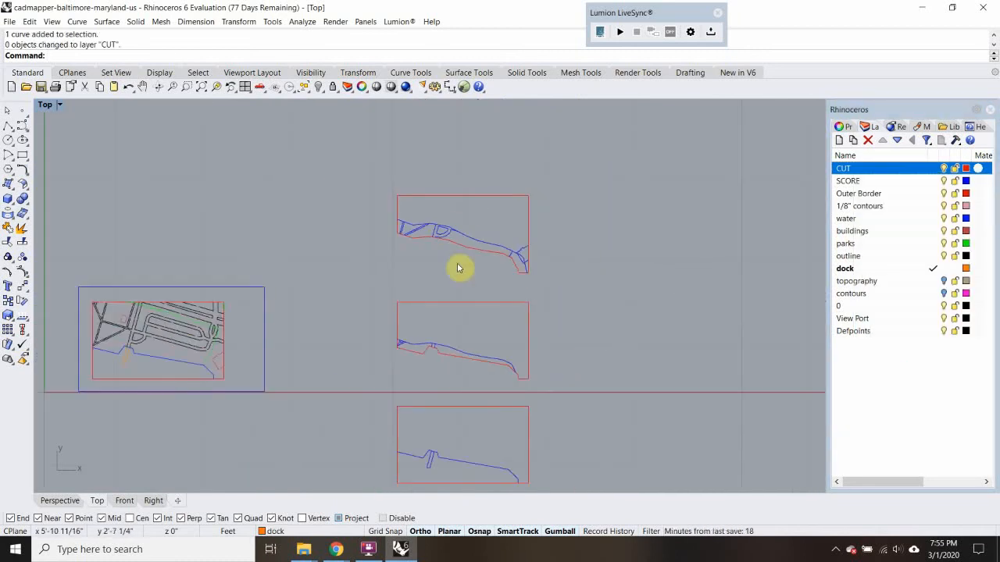
{"action": "scroll", "coordinate": [547, 308], "scroll_direction": "up", "scroll_amount": 6}
{"action": "left_click", "coordinate": [573, 301]}
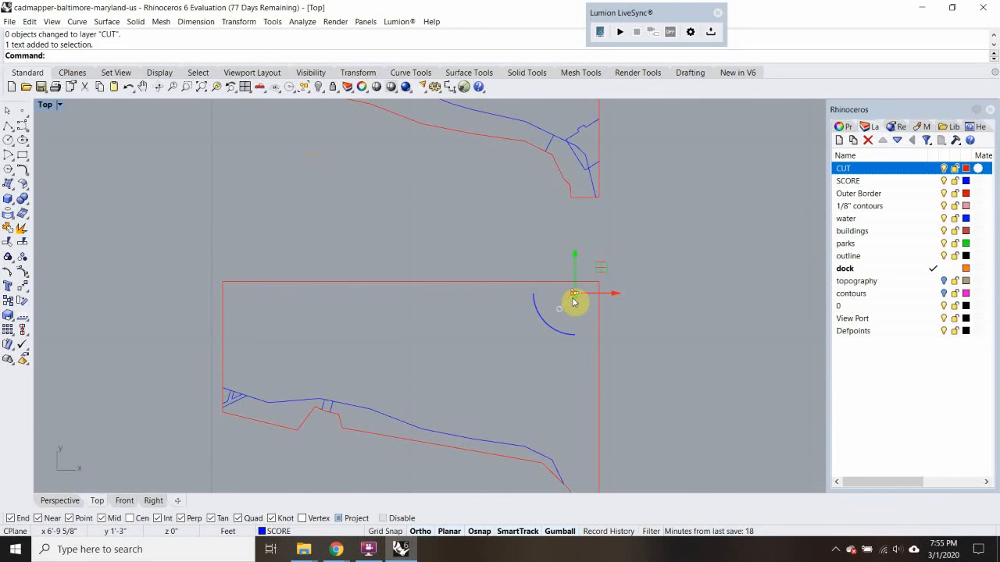
{"action": "key", "text": "Return"}
{"action": "left_click", "coordinate": [572, 297]}
{"action": "right_click_drag", "start_coordinate": [577, 263], "coordinate": [564, 433]}
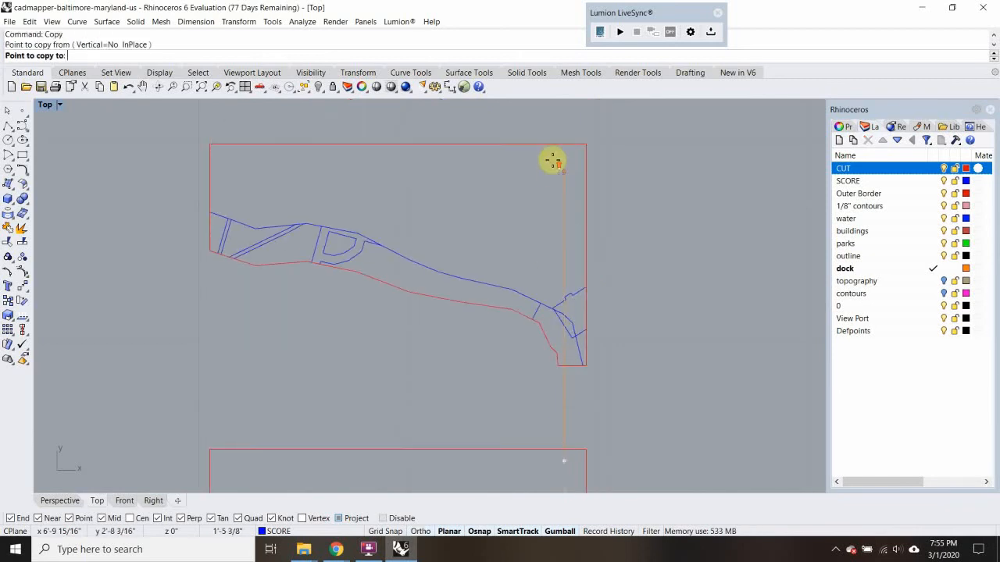
{"action": "scroll", "coordinate": [553, 161], "scroll_direction": "up", "scroll_amount": 6}
{"action": "left_click", "coordinate": [570, 159]}
{"action": "key", "text": "Return"}
Change the top copy's number label text to 3
{"action": "double_click", "coordinate": [577, 160]}
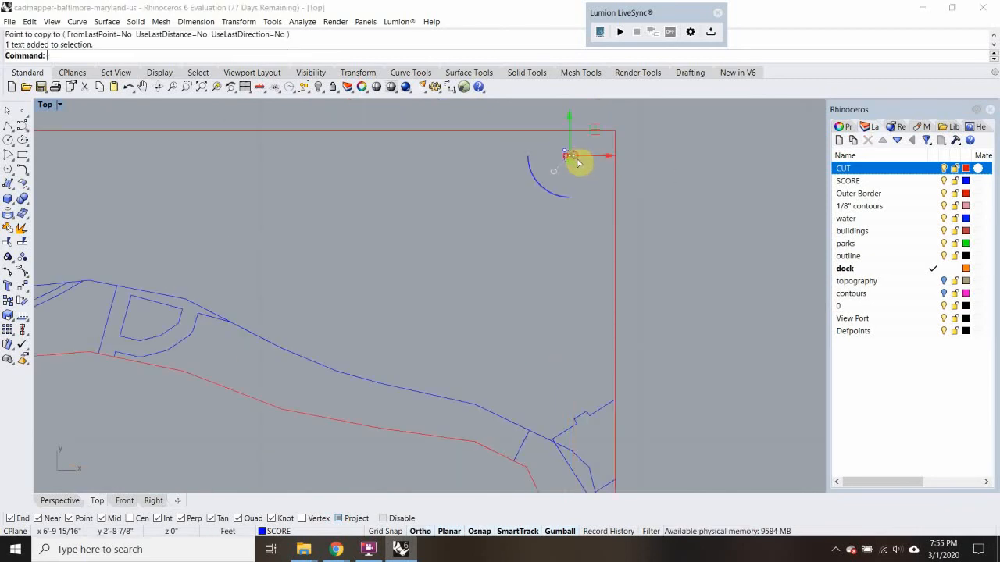
{"action": "type", "text": "3"}
{"action": "left_click", "coordinate": [458, 389]}
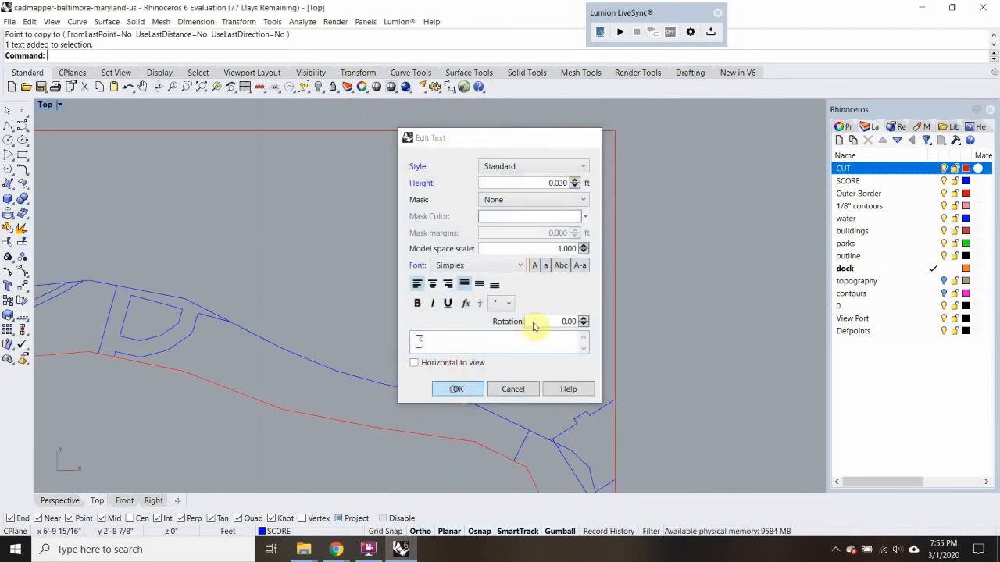
Trim the linework extending past the western edge of the original site's border, using the border as the cutting edge
{"action": "scroll", "coordinate": [657, 233], "scroll_direction": "down", "scroll_amount": 3}
{"action": "scroll", "coordinate": [361, 294], "scroll_direction": "down", "scroll_amount": 3}
{"action": "right_click_drag", "start_coordinate": [362, 293], "coordinate": [582, 155]}
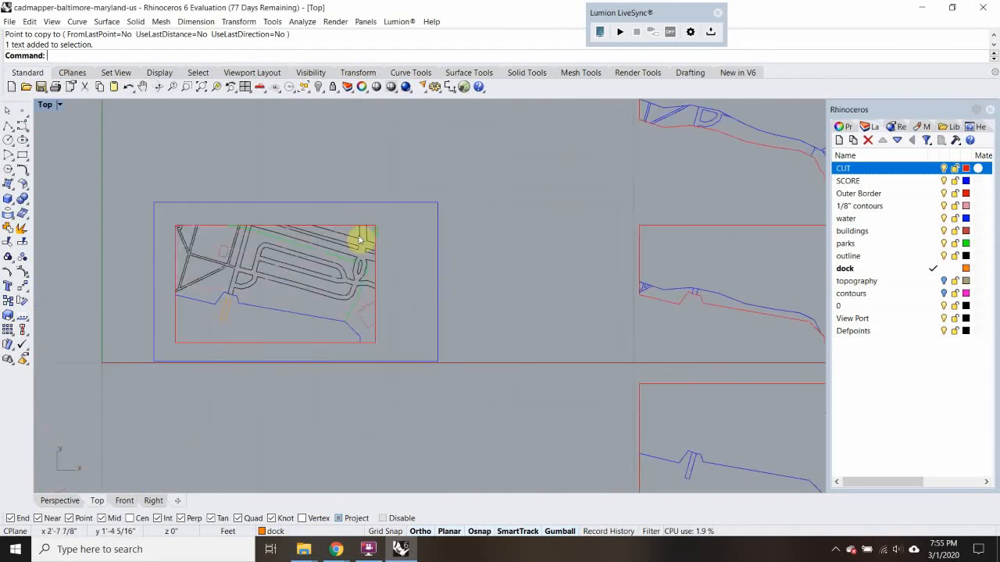
{"action": "scroll", "coordinate": [167, 248], "scroll_direction": "up", "scroll_amount": 5}
{"action": "left_click", "coordinate": [191, 266]}
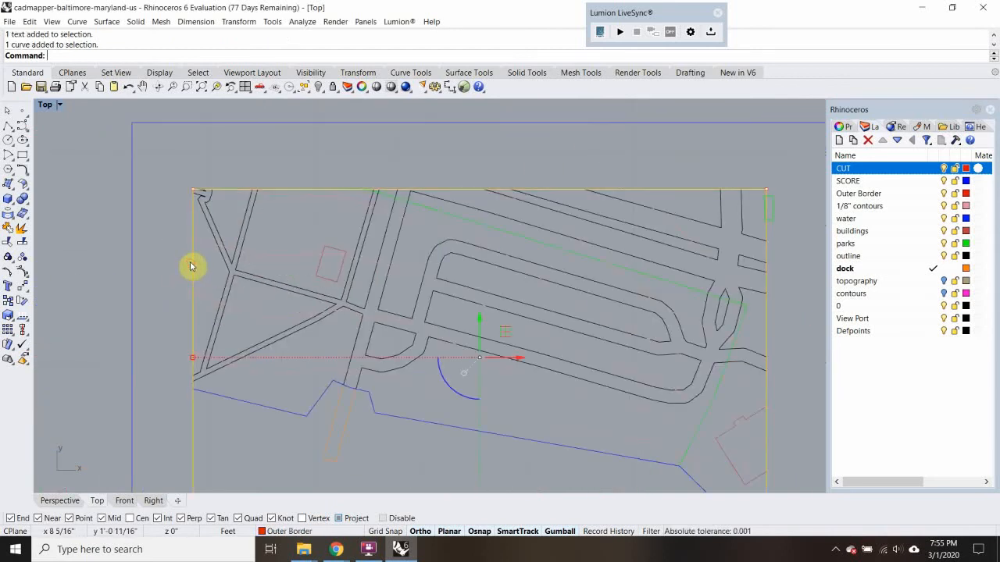
{"action": "type", "text": "Tr"}
{"action": "key", "text": "Return"}
{"action": "left_click_drag", "start_coordinate": [168, 286], "coordinate": [158, 317]}
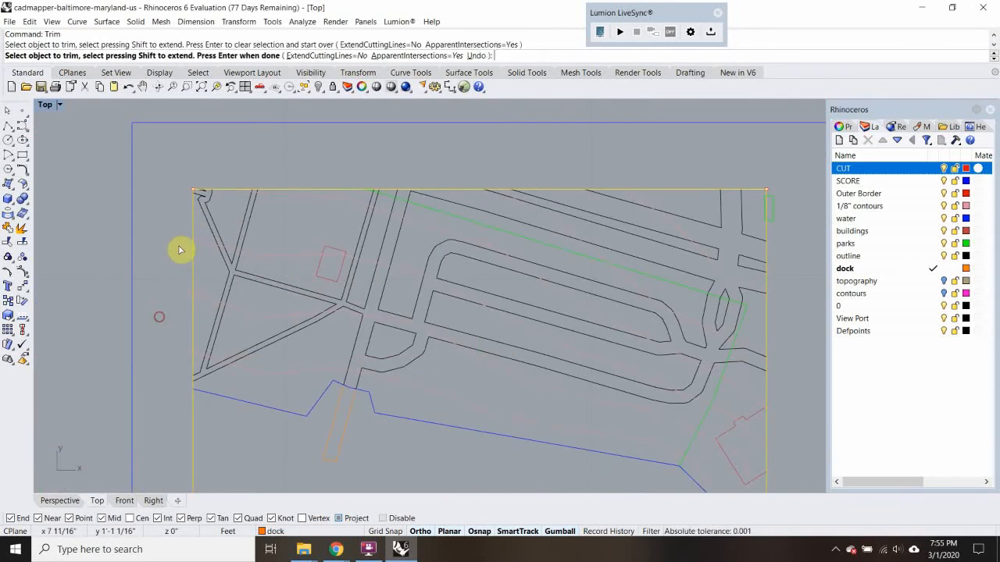
{"action": "scroll", "coordinate": [172, 302], "scroll_direction": "up", "scroll_amount": 8}
{"action": "scroll", "coordinate": [195, 279], "scroll_direction": "down", "scroll_amount": 10}
{"action": "scroll", "coordinate": [199, 281], "scroll_direction": "up", "scroll_amount": 5}
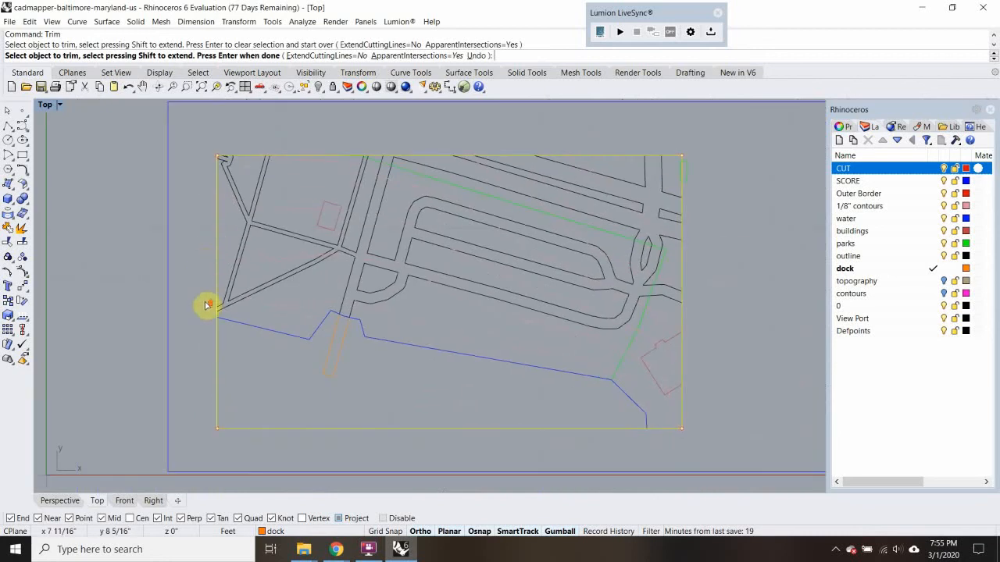
{"action": "scroll", "coordinate": [221, 256], "scroll_direction": "down", "scroll_amount": 10}
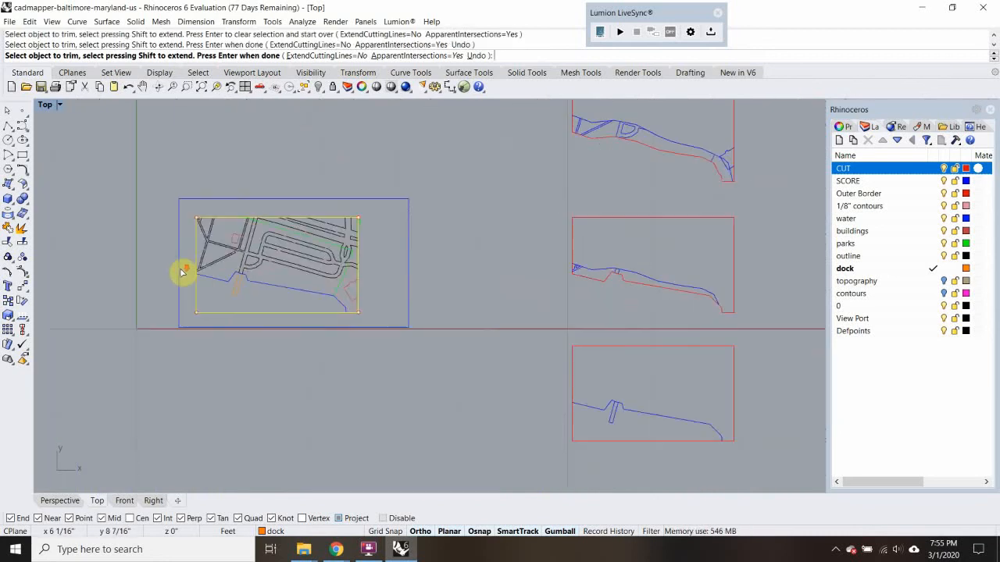
{"action": "key", "text": "Return"}
Copy the original bordered site drawing into line directly above the northernmost finished piece in the column
{"action": "left_click_drag", "start_coordinate": [198, 202], "coordinate": [386, 335]}
{"action": "key", "text": "Return"}
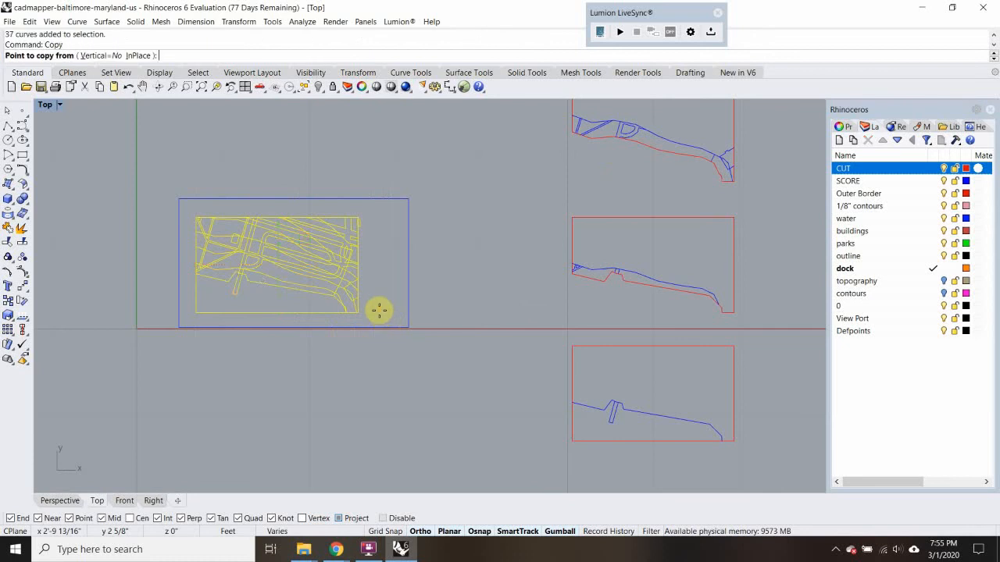
{"action": "left_click", "coordinate": [367, 312]}
{"action": "right_click_drag", "start_coordinate": [457, 258], "coordinate": [254, 426]}
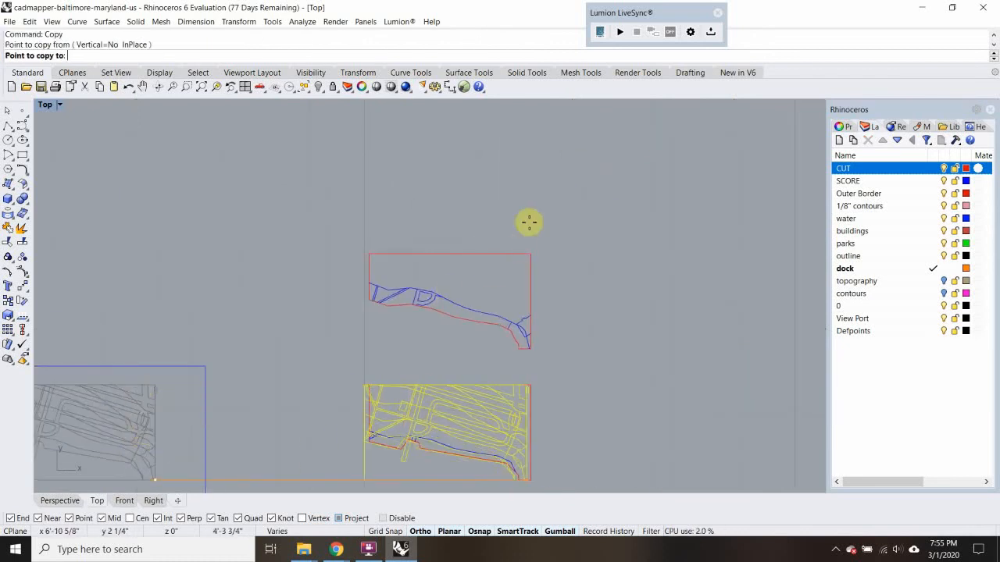
{"action": "left_click", "coordinate": [532, 217]}
{"action": "key", "text": "Return"}
{"action": "left_click", "coordinate": [549, 216]}
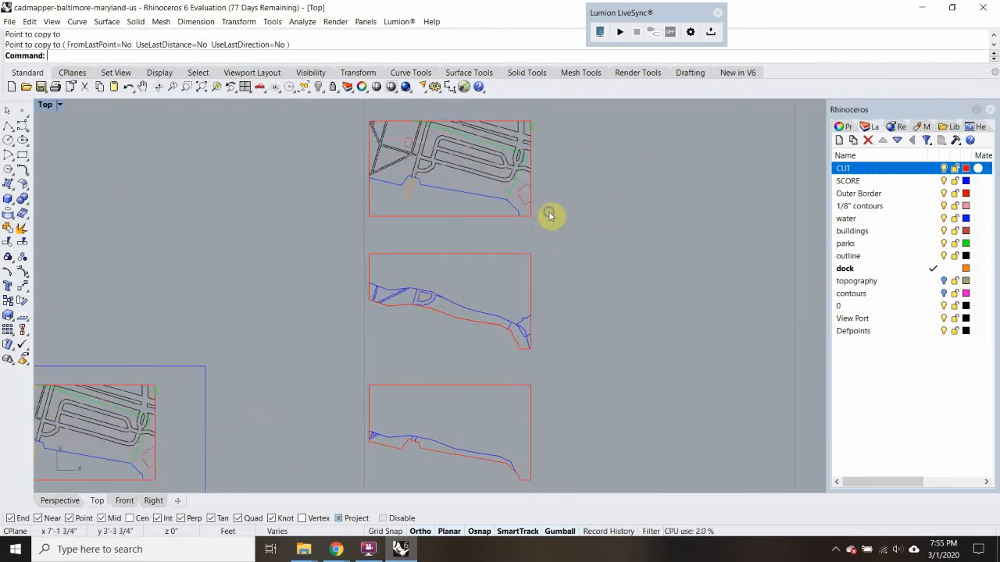
Trim the street lines south of the 1/8" contour that crosses the streets in the new copy, using that contour as the cutting edge
{"action": "right_click_drag", "start_coordinate": [446, 176], "coordinate": [409, 237]}
{"action": "scroll", "coordinate": [406, 250], "scroll_direction": "up", "scroll_amount": 5}
{"action": "scroll", "coordinate": [402, 264], "scroll_direction": "down", "scroll_amount": 3}
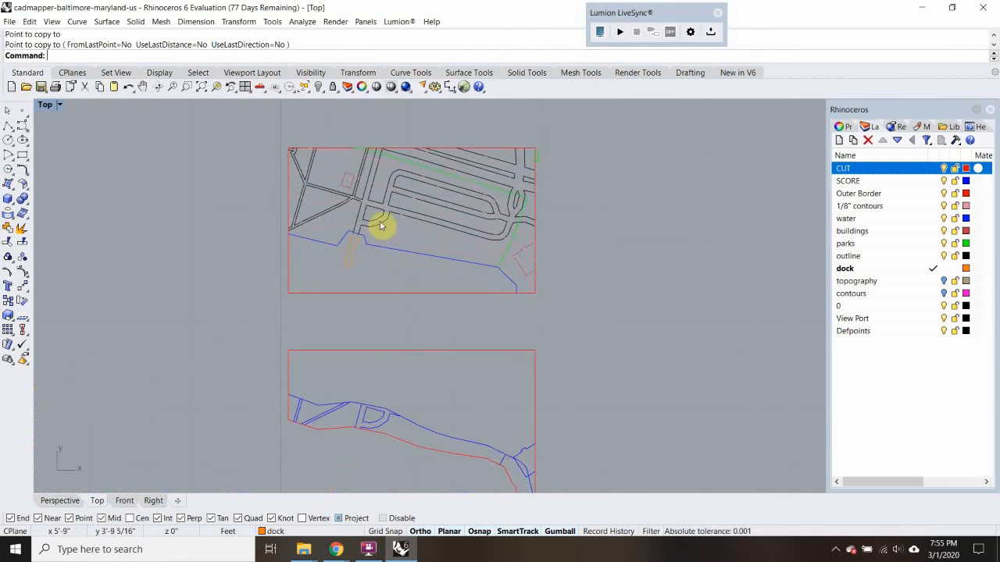
{"action": "scroll", "coordinate": [383, 222], "scroll_direction": "up", "scroll_amount": 3}
{"action": "left_click", "coordinate": [449, 237]}
{"action": "scroll", "coordinate": [414, 237], "scroll_direction": "down", "scroll_amount": 3}
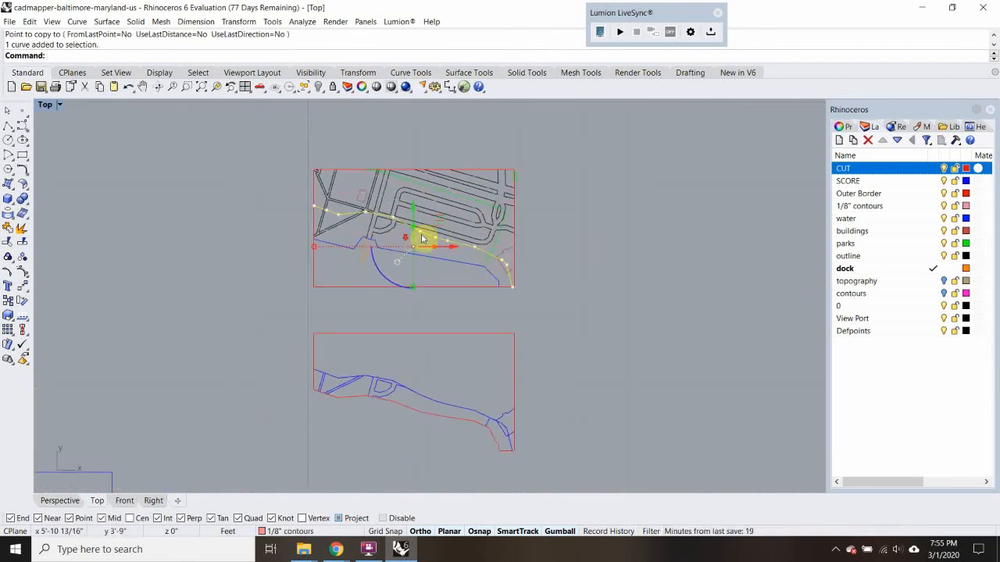
{"action": "scroll", "coordinate": [512, 270], "scroll_direction": "up", "scroll_amount": 2}
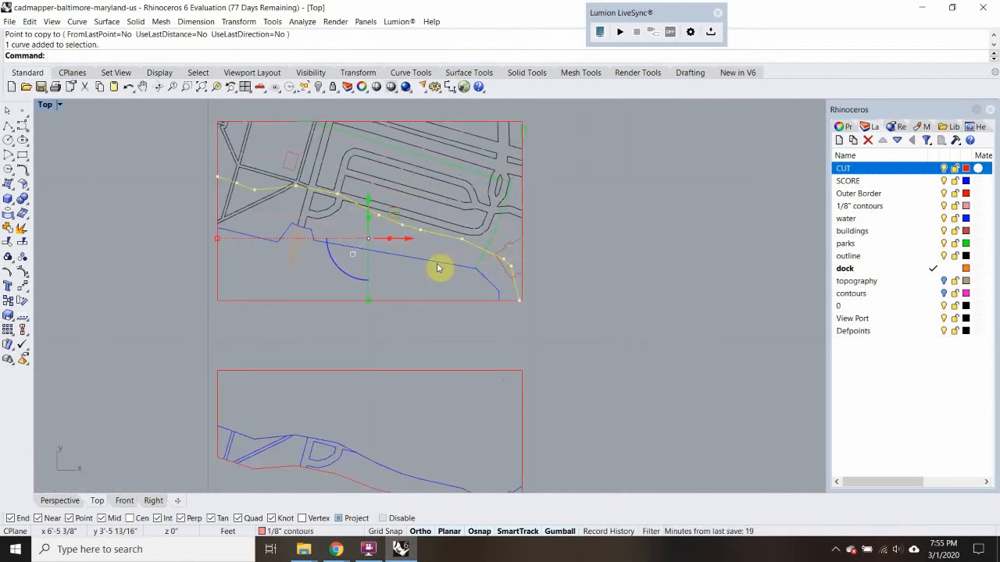
{"action": "type", "text": "r"}
{"action": "key", "text": "Return"}
{"action": "left_click", "coordinate": [455, 288]}
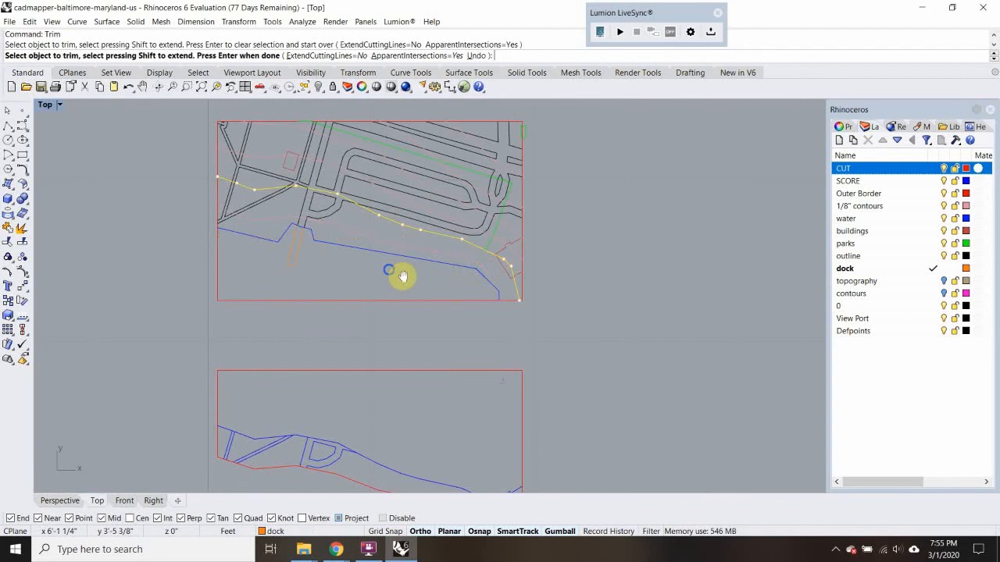
{"action": "right_click_drag", "start_coordinate": [401, 276], "coordinate": [471, 291]}
{"action": "left_click_drag", "start_coordinate": [404, 236], "coordinate": [344, 255]}
{"action": "right_click_drag", "start_coordinate": [379, 242], "coordinate": [388, 270]}
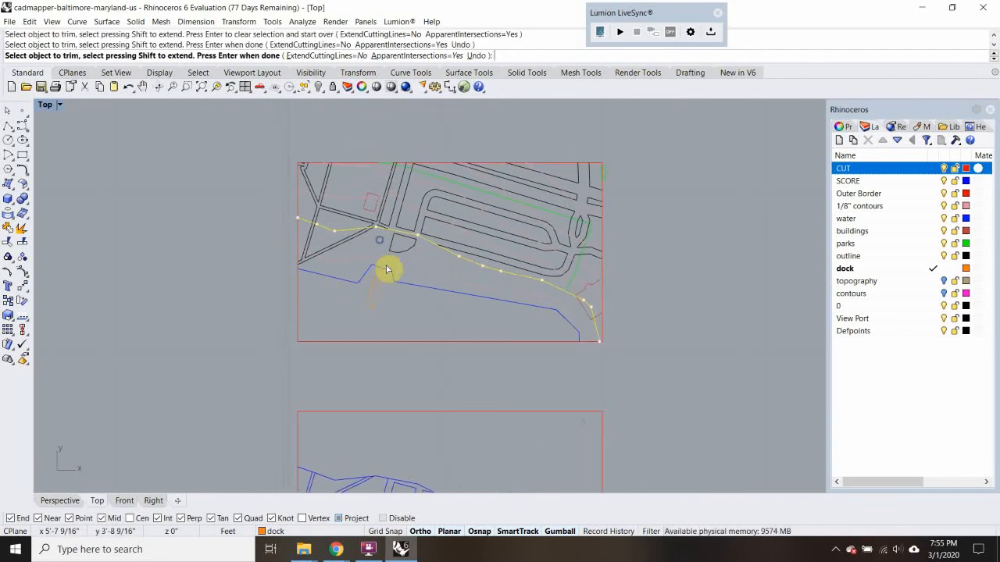
{"action": "left_click", "coordinate": [392, 250]}
{"action": "left_click_drag", "start_coordinate": [307, 246], "coordinate": [304, 237]}
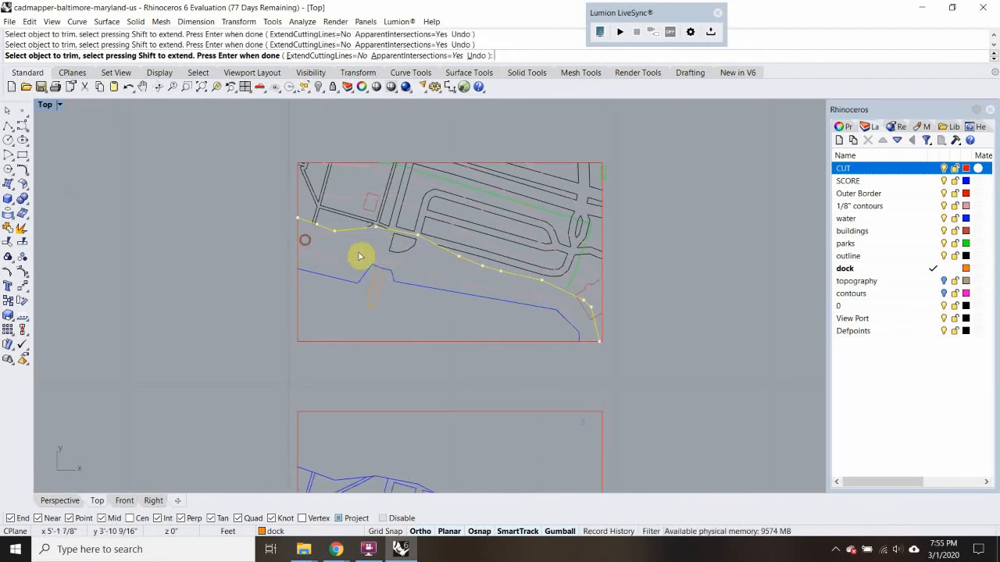
{"action": "right_click_drag", "start_coordinate": [573, 296], "coordinate": [516, 288]}
{"action": "scroll", "coordinate": [509, 305], "scroll_direction": "up", "scroll_amount": 3}
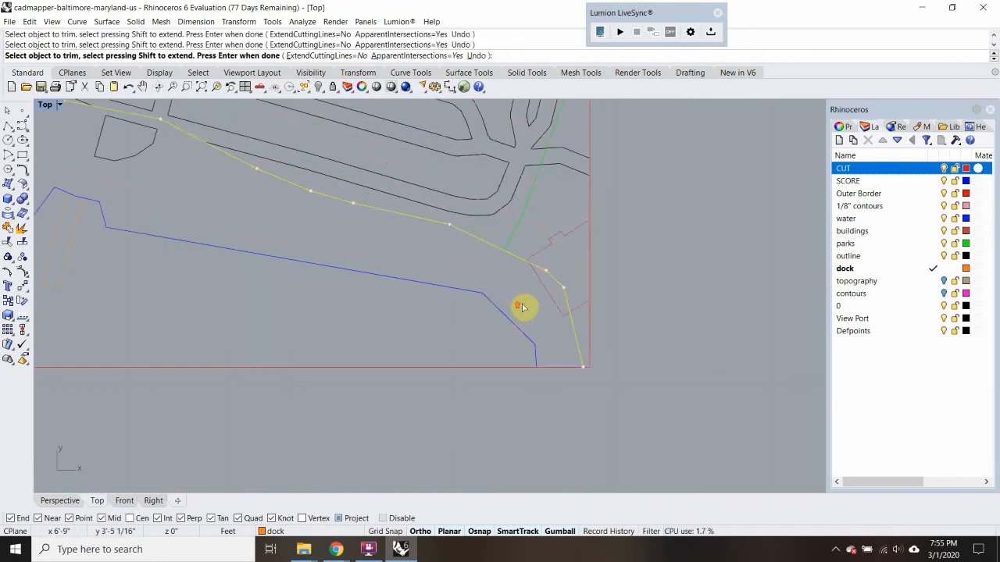
{"action": "scroll", "coordinate": [482, 324], "scroll_direction": "down", "scroll_amount": 4}
{"action": "right_click_drag", "start_coordinate": [452, 311], "coordinate": [375, 310]}
{"action": "scroll", "coordinate": [436, 279], "scroll_direction": "up", "scroll_amount": 8}
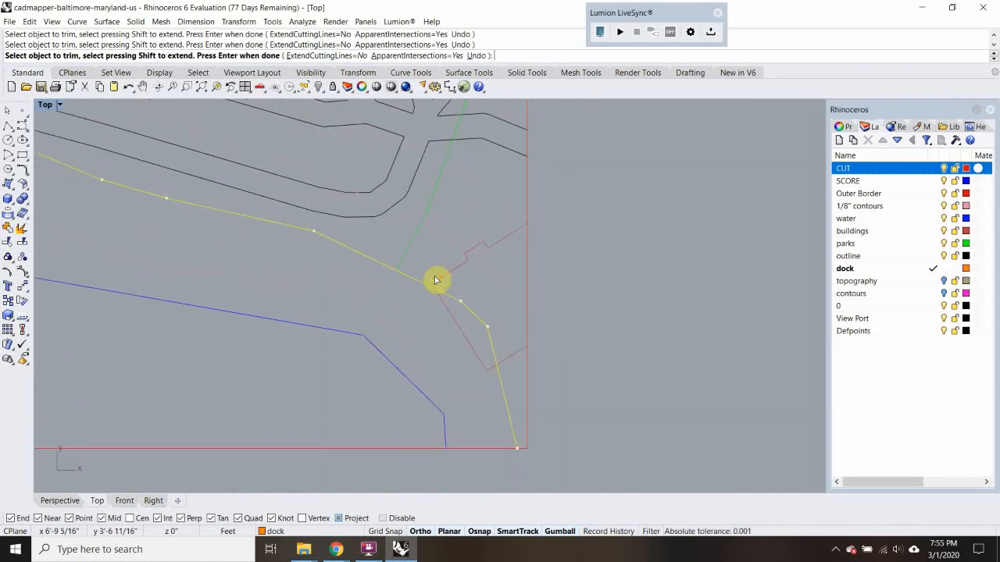
{"action": "key", "text": "Return"}
Trim the contour and the building outline against each other where they overlap in the new copy's southeast corner
{"action": "left_click", "coordinate": [438, 278]}
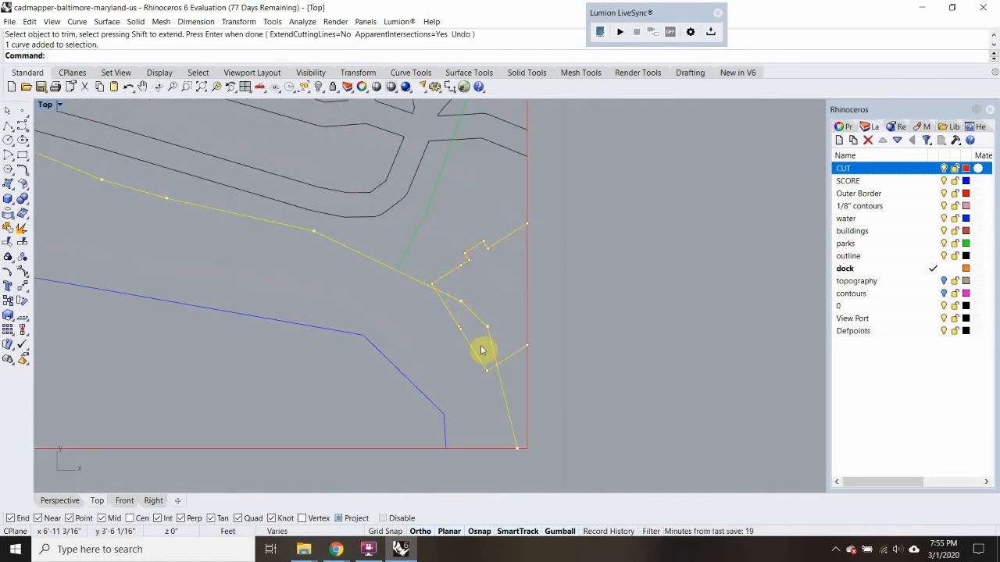
{"action": "scroll", "coordinate": [472, 339], "scroll_direction": "down", "scroll_amount": 8}
{"action": "right_click_drag", "start_coordinate": [474, 342], "coordinate": [463, 226]}
{"action": "right_click_drag", "start_coordinate": [492, 429], "coordinate": [502, 333]}
{"action": "right_click_drag", "start_coordinate": [450, 236], "coordinate": [459, 323]}
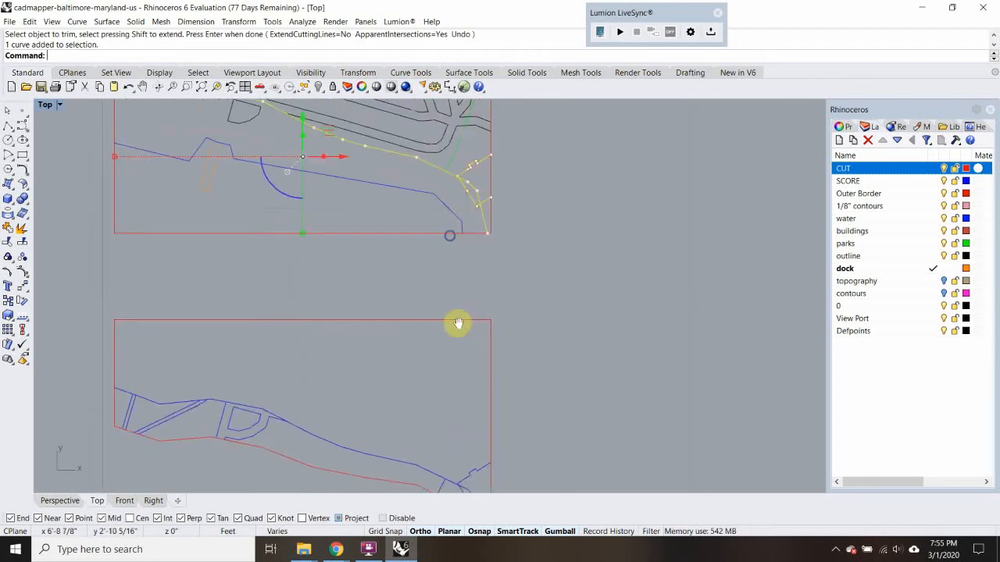
{"action": "scroll", "coordinate": [458, 324], "scroll_direction": "up", "scroll_amount": 2}
{"action": "scroll", "coordinate": [473, 262], "scroll_direction": "up", "scroll_amount": 5}
{"action": "type", "text": "tr"}
{"action": "key", "text": "Return"}
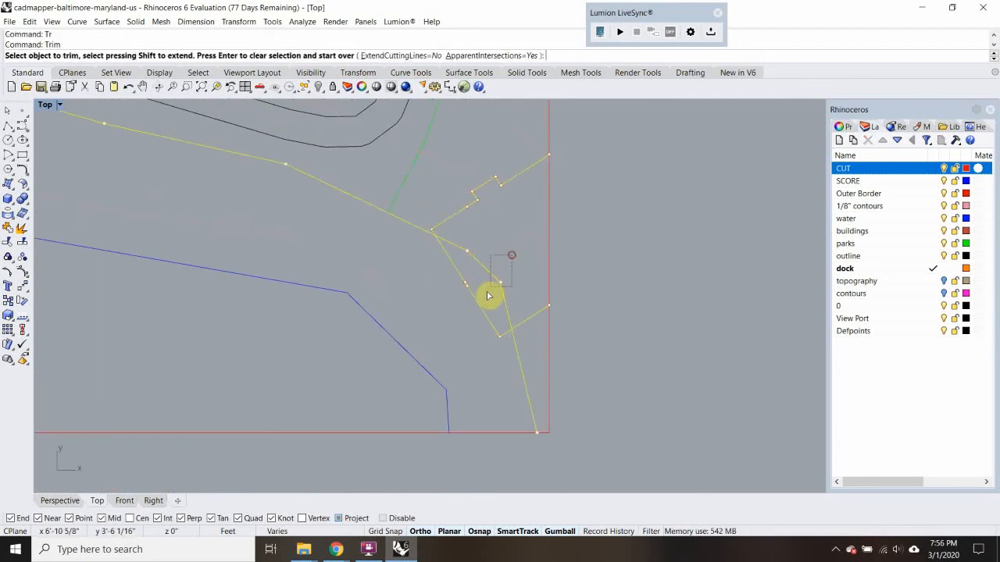
{"action": "left_click", "coordinate": [487, 295]}
Compare the new copy's trimmed southeast corner with the matching corner of the piece directly below it
{"action": "scroll", "coordinate": [553, 299], "scroll_direction": "down", "scroll_amount": 8}
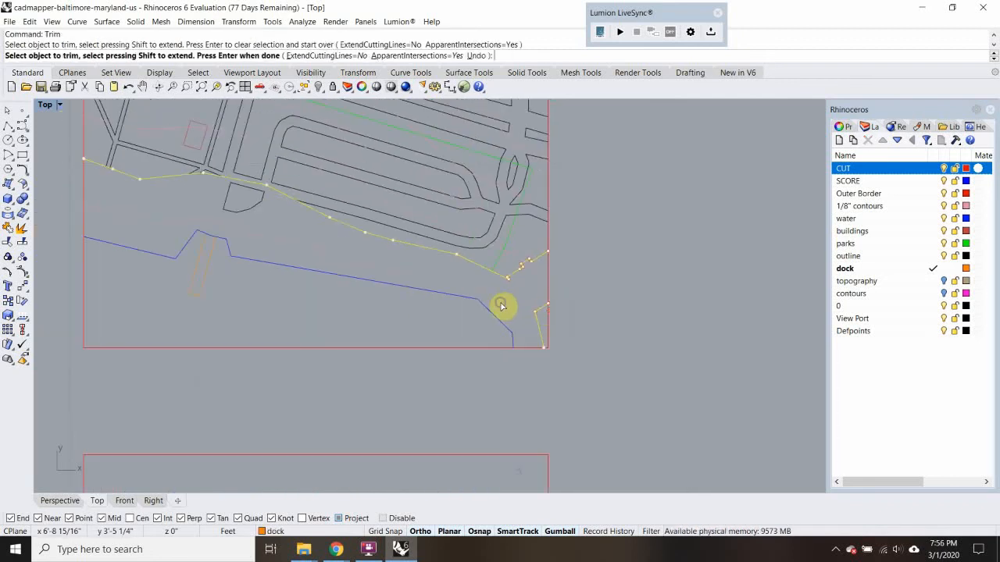
{"action": "right_click_drag", "start_coordinate": [502, 306], "coordinate": [526, 281]}
{"action": "scroll", "coordinate": [576, 266], "scroll_direction": "up", "scroll_amount": 4}
{"action": "scroll", "coordinate": [538, 287], "scroll_direction": "down", "scroll_amount": 4}
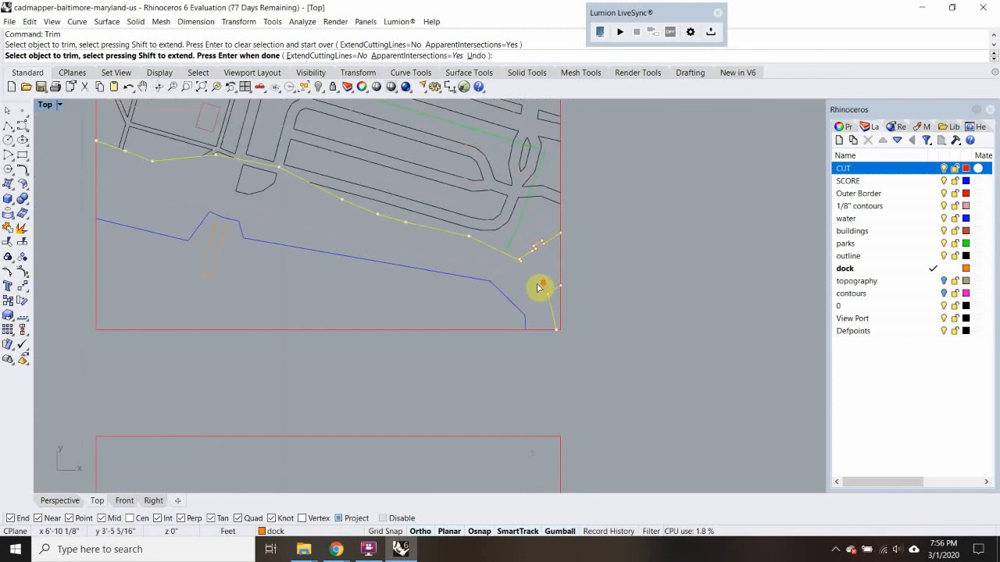
{"action": "scroll", "coordinate": [538, 287], "scroll_direction": "down", "scroll_amount": 1}
{"action": "scroll", "coordinate": [528, 307], "scroll_direction": "up", "scroll_amount": 4}
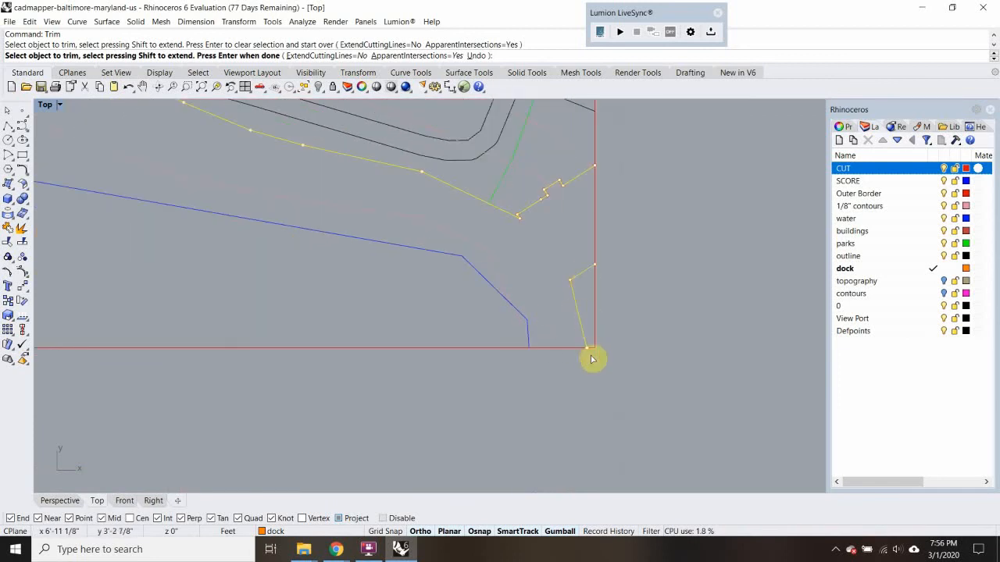
{"action": "scroll", "coordinate": [599, 307], "scroll_direction": "down", "scroll_amount": 5}
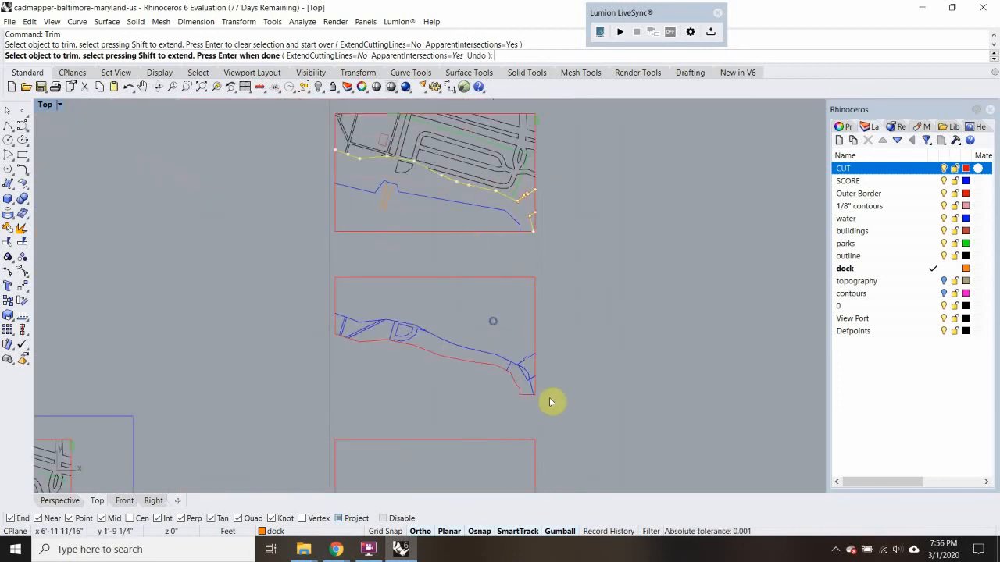
{"action": "scroll", "coordinate": [552, 289], "scroll_direction": "up", "scroll_amount": 6}
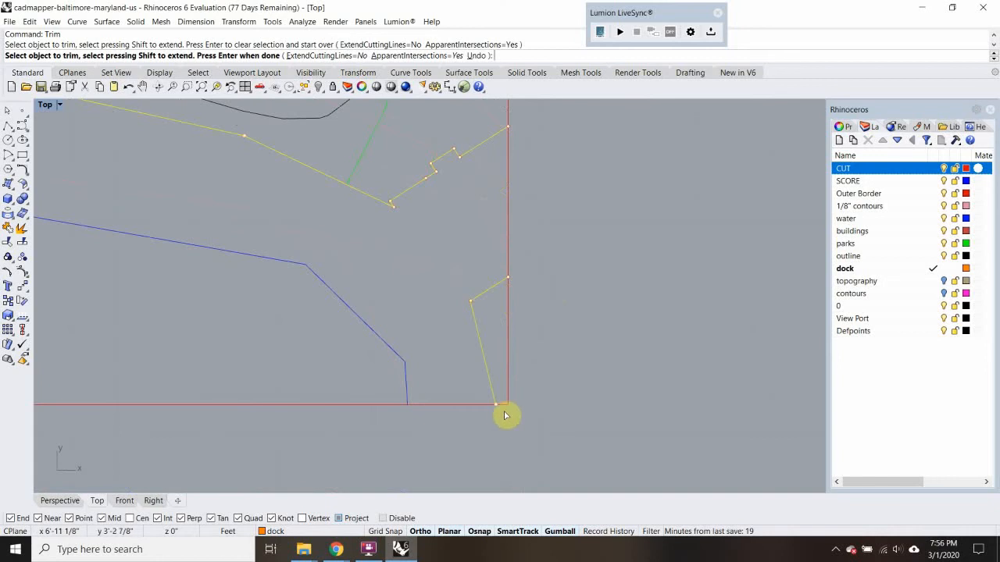
{"action": "scroll", "coordinate": [461, 281], "scroll_direction": "down", "scroll_amount": 6}
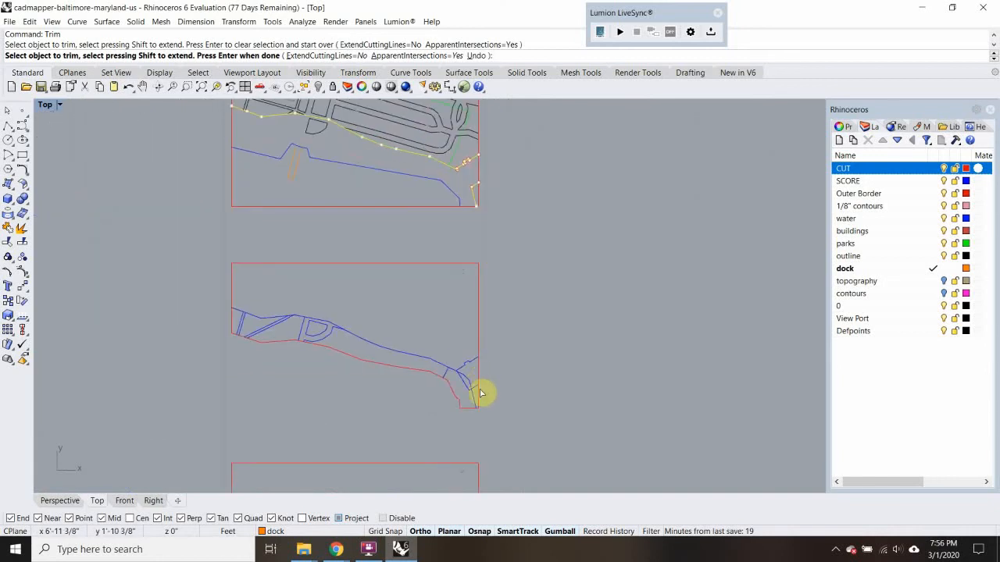
{"action": "scroll", "coordinate": [482, 309], "scroll_direction": "up", "scroll_amount": 10}
{"action": "scroll", "coordinate": [470, 317], "scroll_direction": "down", "scroll_amount": 4}
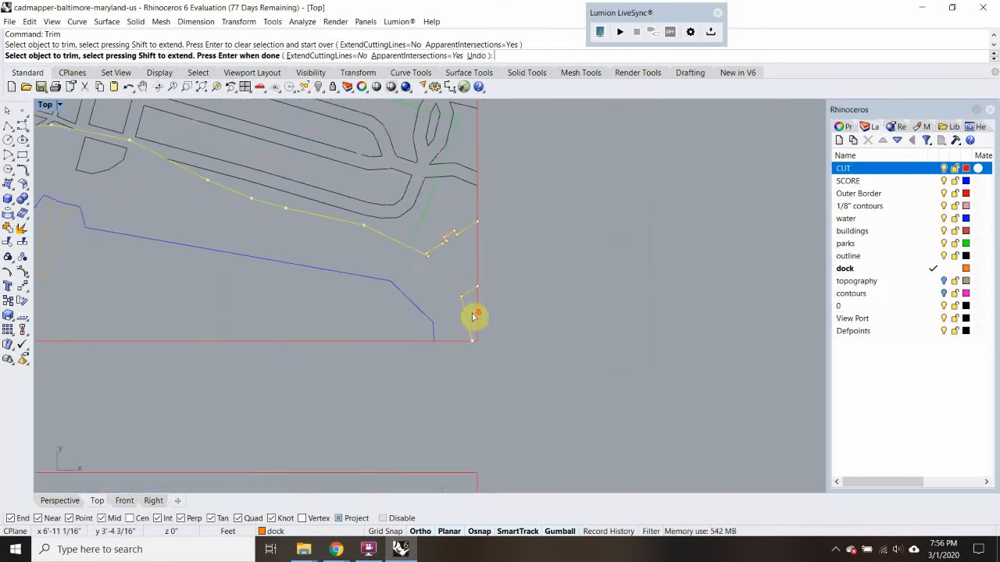
{"action": "right_click_drag", "start_coordinate": [404, 342], "coordinate": [544, 358]}
{"action": "scroll", "coordinate": [362, 325], "scroll_direction": "down", "scroll_amount": 2}
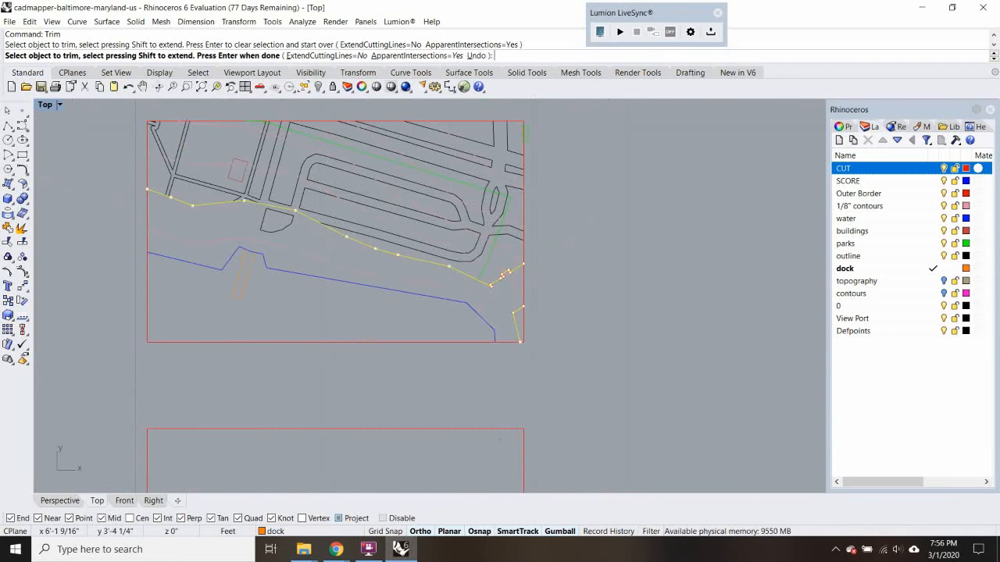
Trim the new copy's border south of the contour and building edge, keeping the border segments around the small southeast corner sliver
{"action": "type", "text": "tr"}
{"action": "key", "text": "Return"}
{"action": "left_click_drag", "start_coordinate": [496, 352], "coordinate": [462, 320]}
{"action": "scroll", "coordinate": [536, 291], "scroll_direction": "up", "scroll_amount": 6}
{"action": "left_click_drag", "start_coordinate": [529, 282], "coordinate": [487, 305]}
{"action": "right_click_drag", "start_coordinate": [491, 330], "coordinate": [696, 320]}
{"action": "right_click_drag", "start_coordinate": [181, 226], "coordinate": [464, 278]}
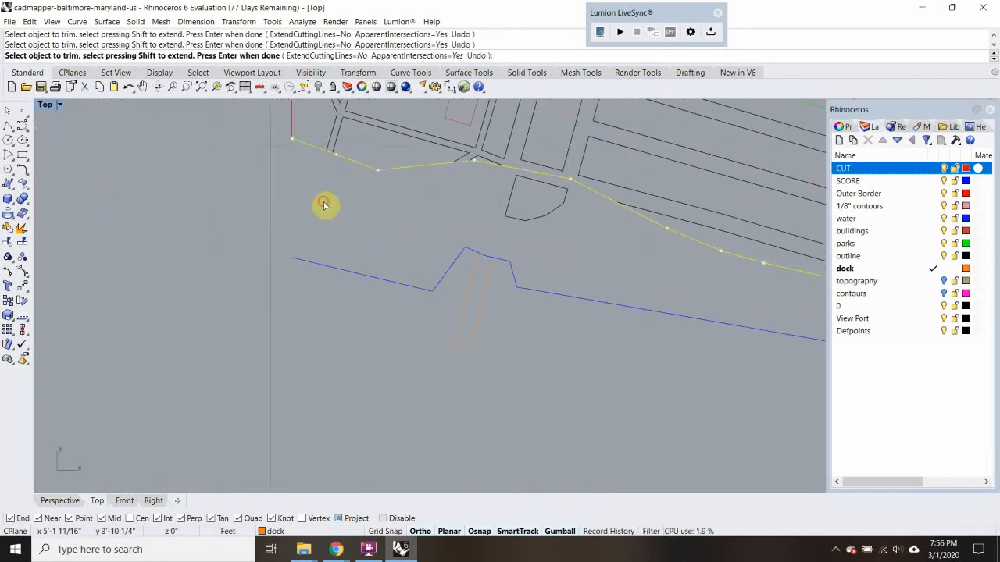
Check the new copy's trimmed outline against the southeast edge of the finished piece below it
{"action": "scroll", "coordinate": [259, 300], "scroll_direction": "down", "scroll_amount": 8}
{"action": "right_click_drag", "start_coordinate": [409, 318], "coordinate": [250, 275]}
{"action": "right_click_drag", "start_coordinate": [342, 312], "coordinate": [303, 197]}
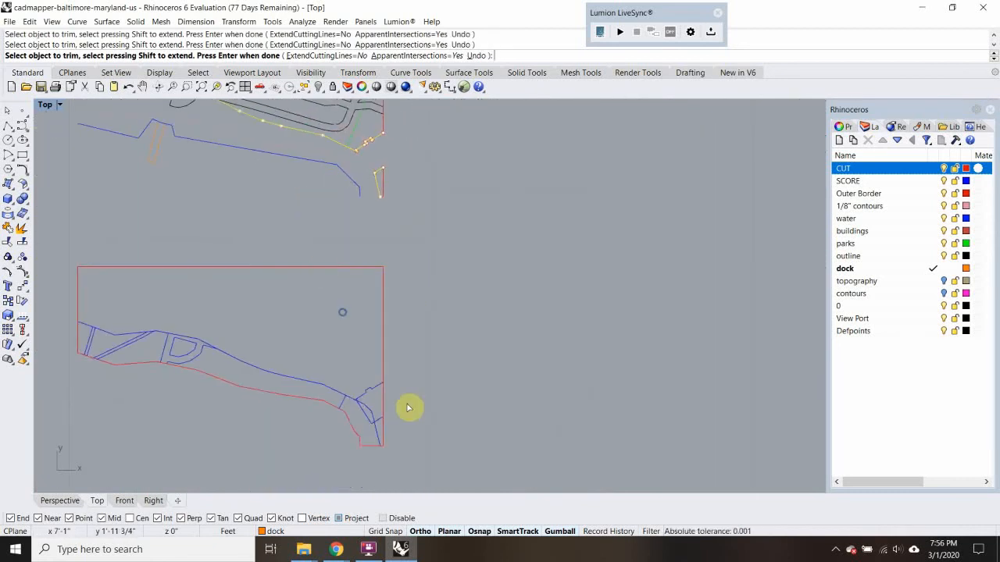
{"action": "right_click_drag", "start_coordinate": [407, 407], "coordinate": [384, 389]}
{"action": "scroll", "coordinate": [364, 378], "scroll_direction": "up", "scroll_amount": 5}
{"action": "scroll", "coordinate": [385, 368], "scroll_direction": "down", "scroll_amount": 8}
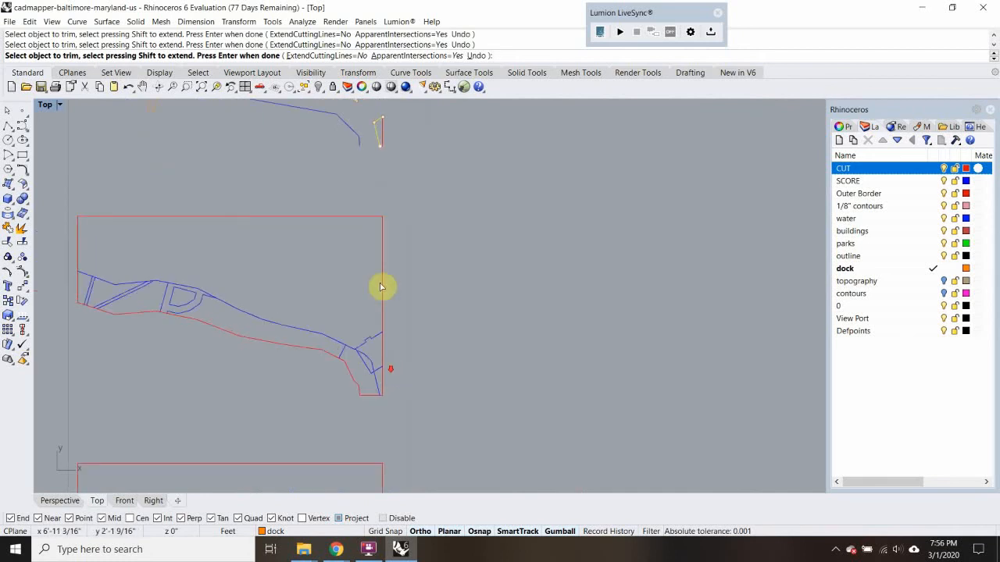
{"action": "right_click_drag", "start_coordinate": [374, 168], "coordinate": [371, 275]}
{"action": "right_click_drag", "start_coordinate": [235, 256], "coordinate": [355, 324]}
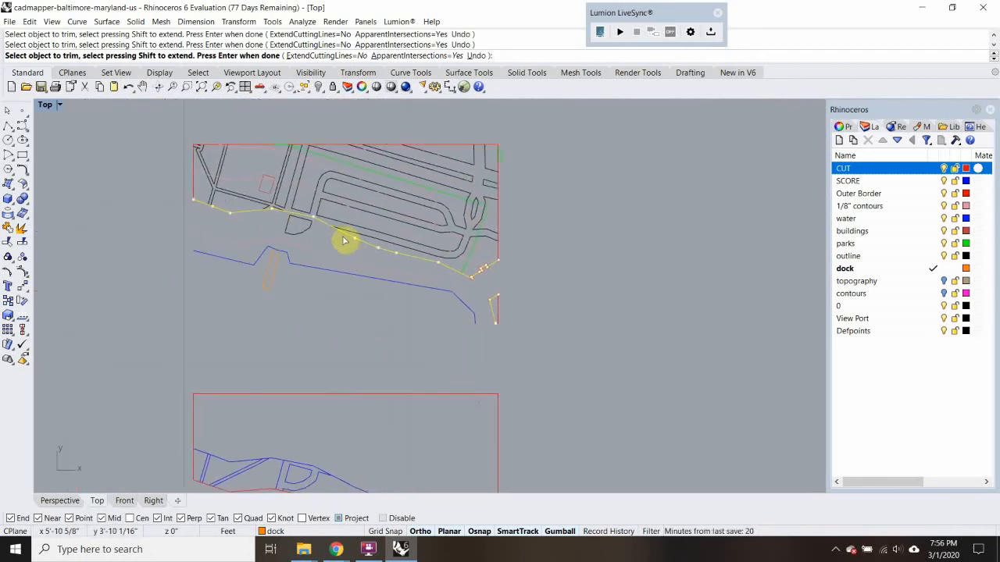
{"action": "scroll", "coordinate": [298, 230], "scroll_direction": "up", "scroll_amount": 3}
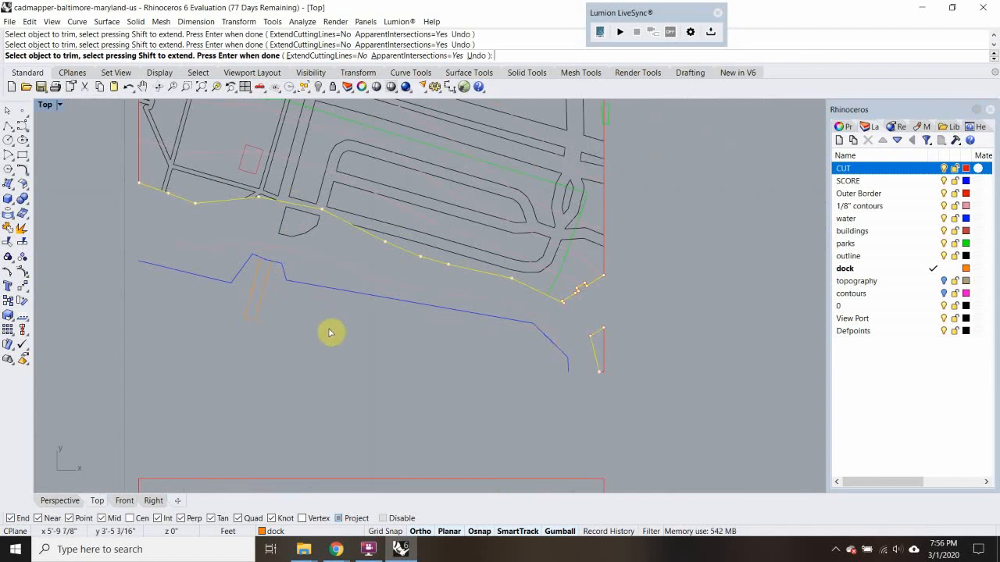
Finish trimming and delete the leftover shoreline, dock, lower contour and road fragment south of the new copy's cut edge
{"action": "key", "text": "Return"}
{"action": "left_click_drag", "start_coordinate": [321, 336], "coordinate": [228, 232]}
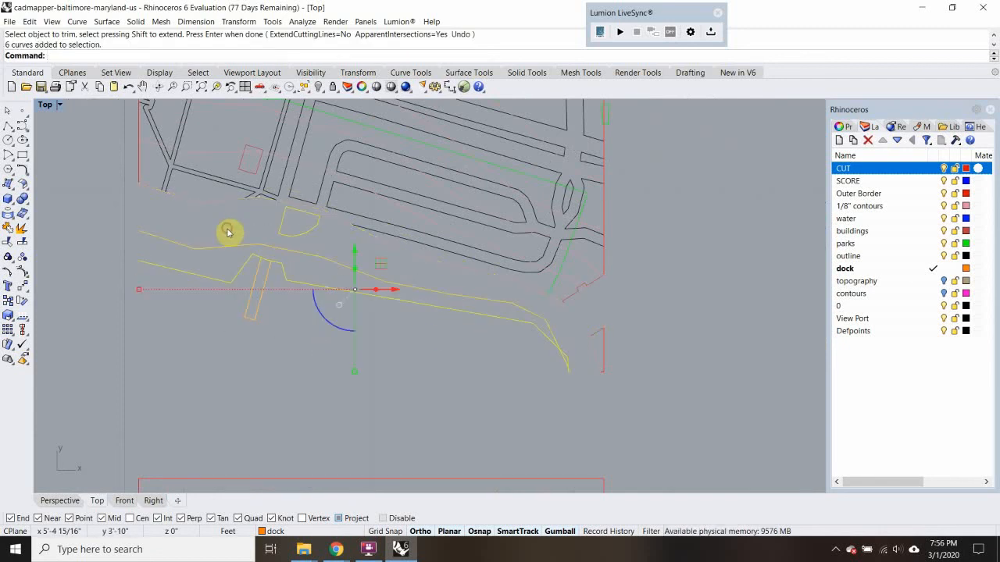
{"action": "key", "text": "Delete"}
Join the new copy's cut contour, building edge and border segments into closed outlines and move them to the CUT layer
{"action": "scroll", "coordinate": [625, 313], "scroll_direction": "up", "scroll_amount": 2}
{"action": "left_click_drag", "start_coordinate": [631, 293], "coordinate": [531, 435]}
{"action": "left_click", "coordinate": [513, 303], "text": "shift"}
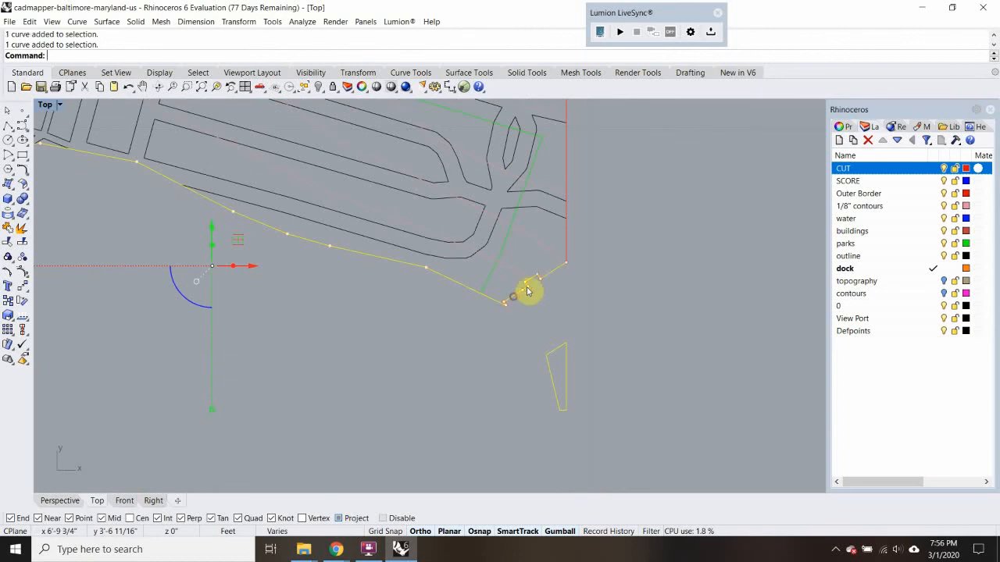
{"action": "left_click", "coordinate": [568, 246], "text": "shift"}
{"action": "scroll", "coordinate": [544, 261], "scroll_direction": "down", "scroll_amount": 8}
{"action": "right_click_drag", "start_coordinate": [401, 303], "coordinate": [489, 334]}
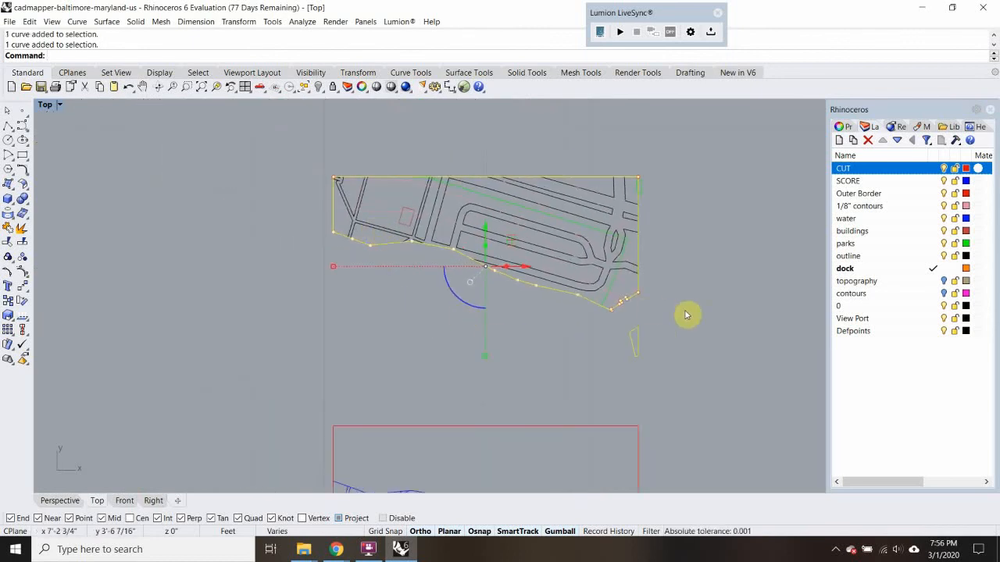
{"action": "key", "text": "Return"}
{"action": "right_click", "coordinate": [911, 173]}
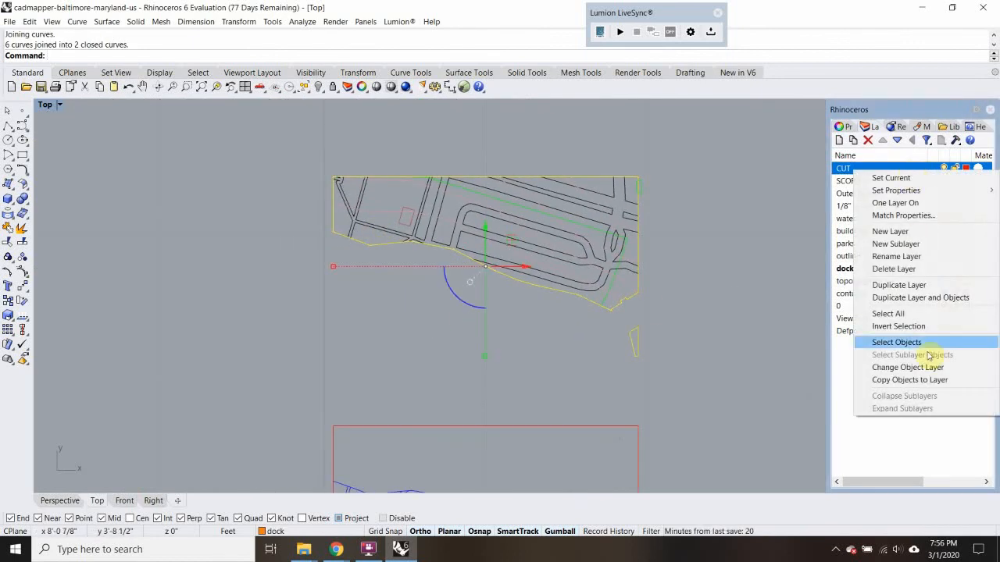
{"action": "left_click", "coordinate": [868, 366]}
Using the next contour north of the cut edge as the cutting line, trim the eastern roads and park boundary north of it
{"action": "scroll", "coordinate": [638, 293], "scroll_direction": "up", "scroll_amount": 5}
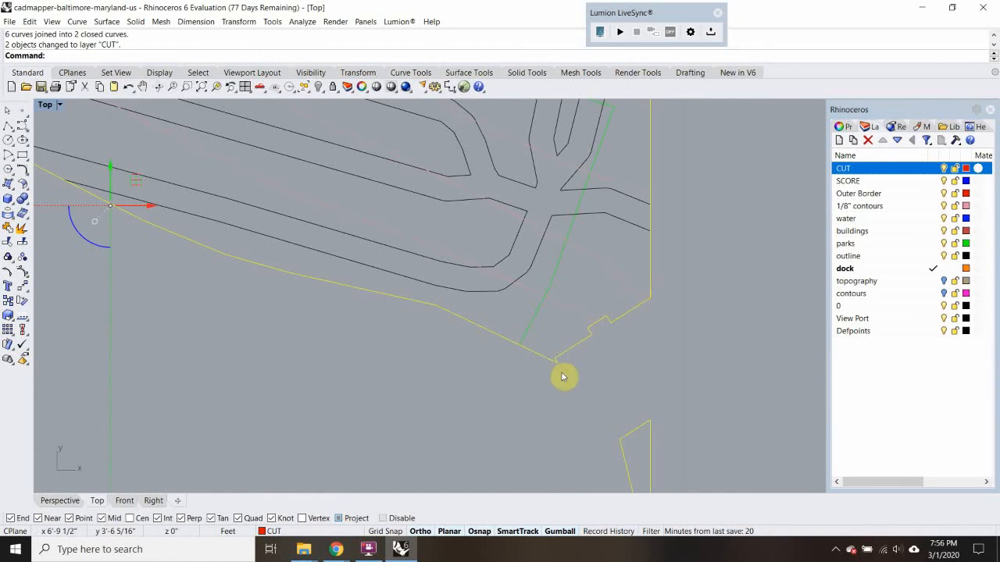
{"action": "scroll", "coordinate": [563, 359], "scroll_direction": "down", "scroll_amount": 6}
{"action": "scroll", "coordinate": [484, 268], "scroll_direction": "up", "scroll_amount": 4}
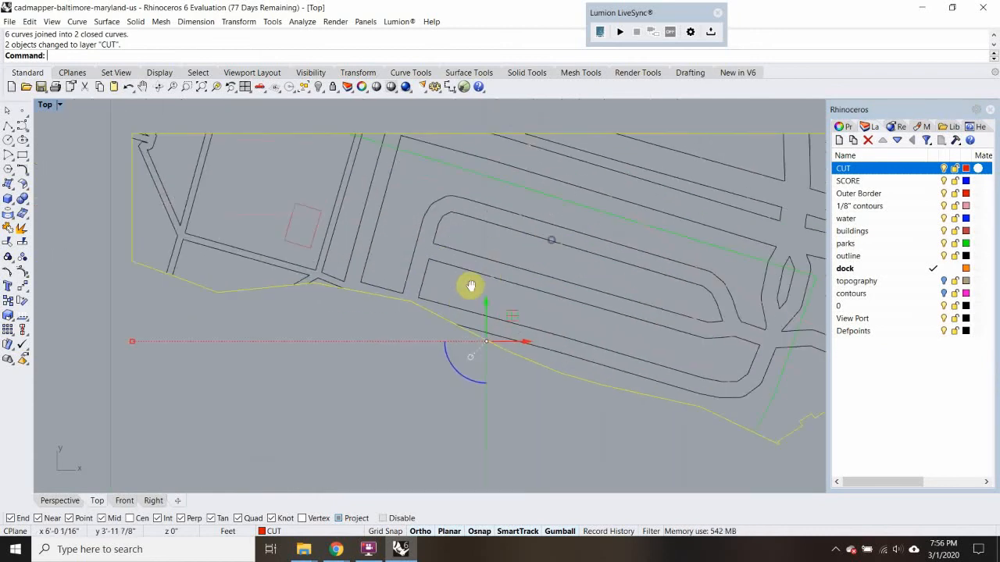
{"action": "left_click", "coordinate": [364, 239]}
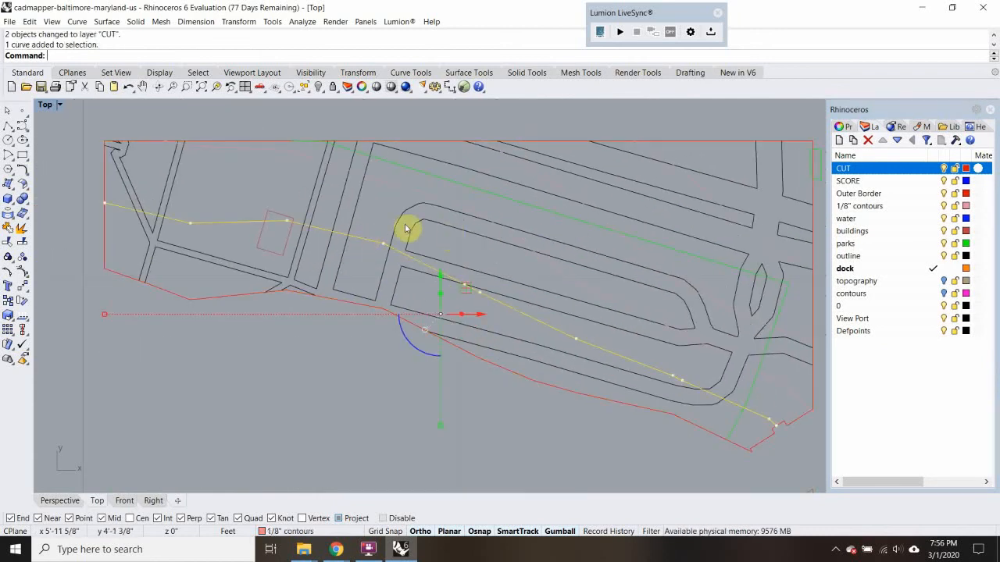
{"action": "right_click_drag", "start_coordinate": [488, 266], "coordinate": [386, 242]}
{"action": "type", "text": "Trim"}
{"action": "key", "text": "Return"}
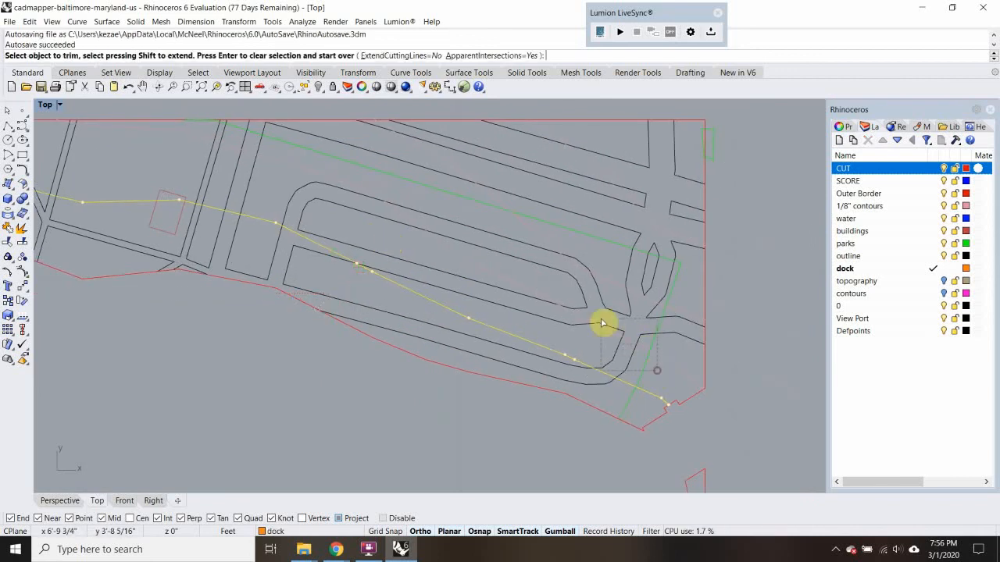
{"action": "left_click_drag", "start_coordinate": [602, 323], "coordinate": [599, 321]}
{"action": "right_click_drag", "start_coordinate": [424, 284], "coordinate": [580, 333]}
{"action": "left_click", "coordinate": [502, 293]}
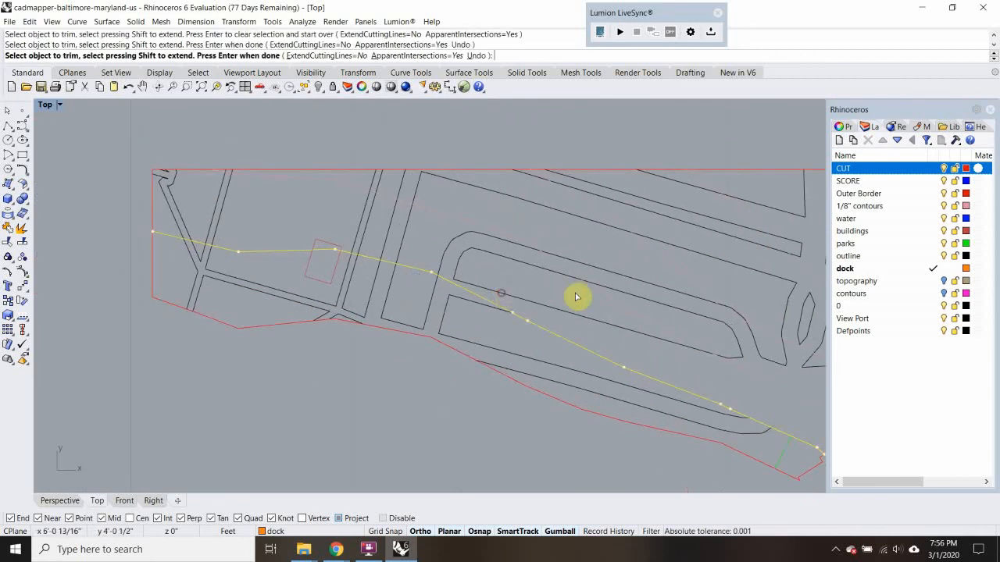
Trim the central road lines and the west end of the road loop north of the same contour
{"action": "scroll", "coordinate": [576, 297], "scroll_direction": "down", "scroll_amount": 3}
{"action": "scroll", "coordinate": [562, 291], "scroll_direction": "up", "scroll_amount": 5}
{"action": "left_click", "coordinate": [484, 272]}
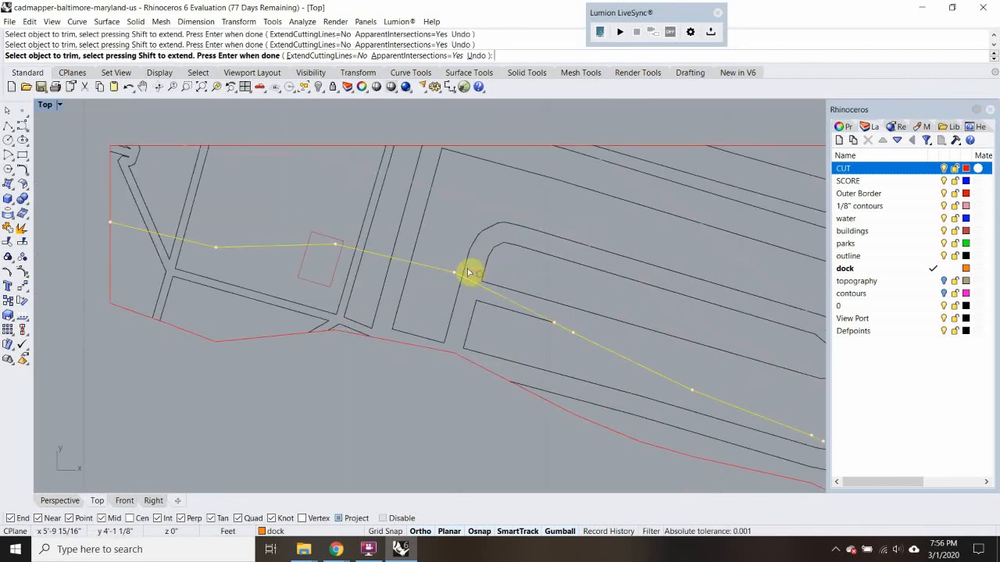
{"action": "left_click", "coordinate": [469, 272]}
{"action": "left_click_drag", "start_coordinate": [348, 216], "coordinate": [347, 215]}
{"action": "right_click_drag", "start_coordinate": [380, 222], "coordinate": [447, 253]}
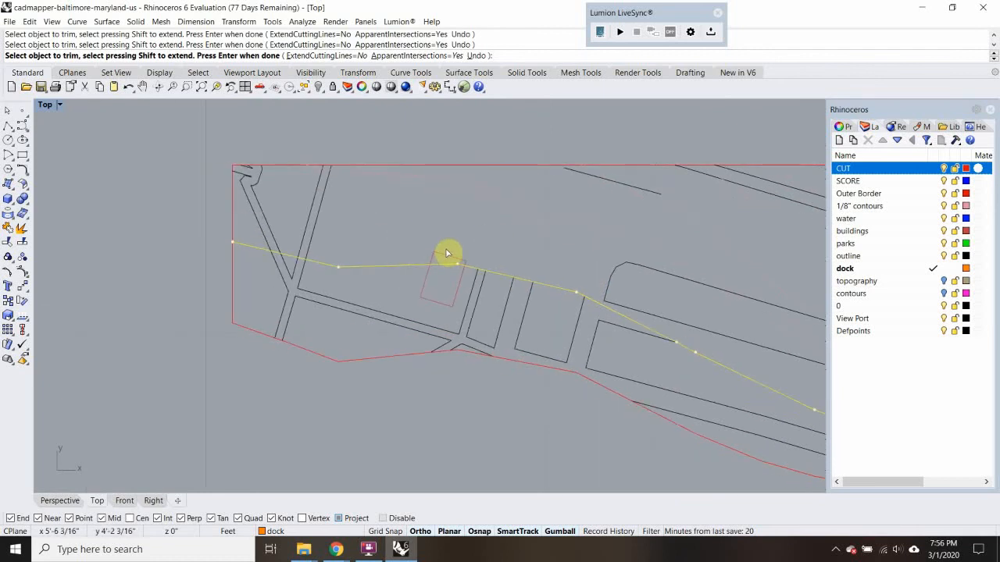
Trim the western road lines north of the contour and finish the trimming
{"action": "scroll", "coordinate": [444, 287], "scroll_direction": "up", "scroll_amount": 2}
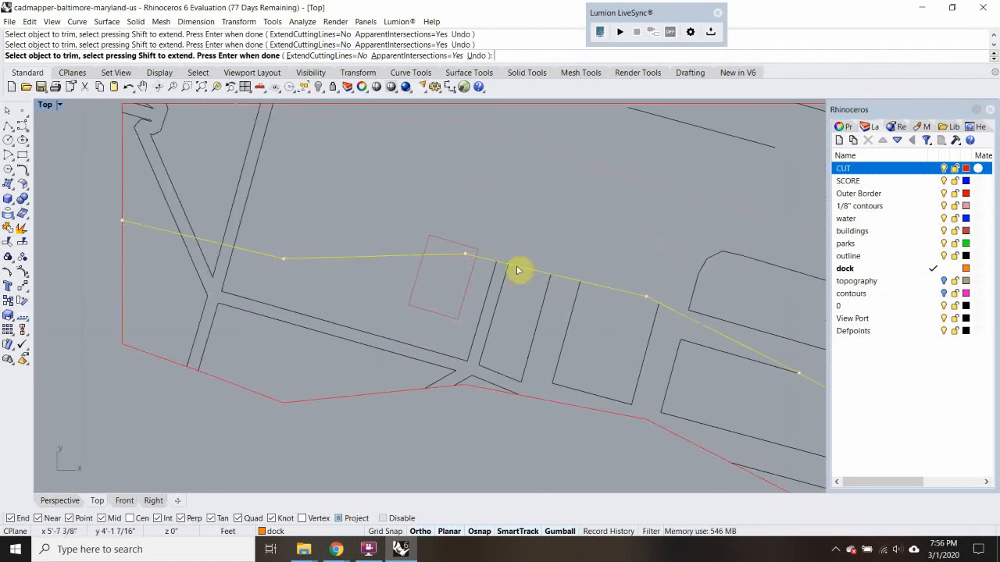
{"action": "scroll", "coordinate": [336, 219], "scroll_direction": "down", "scroll_amount": 2}
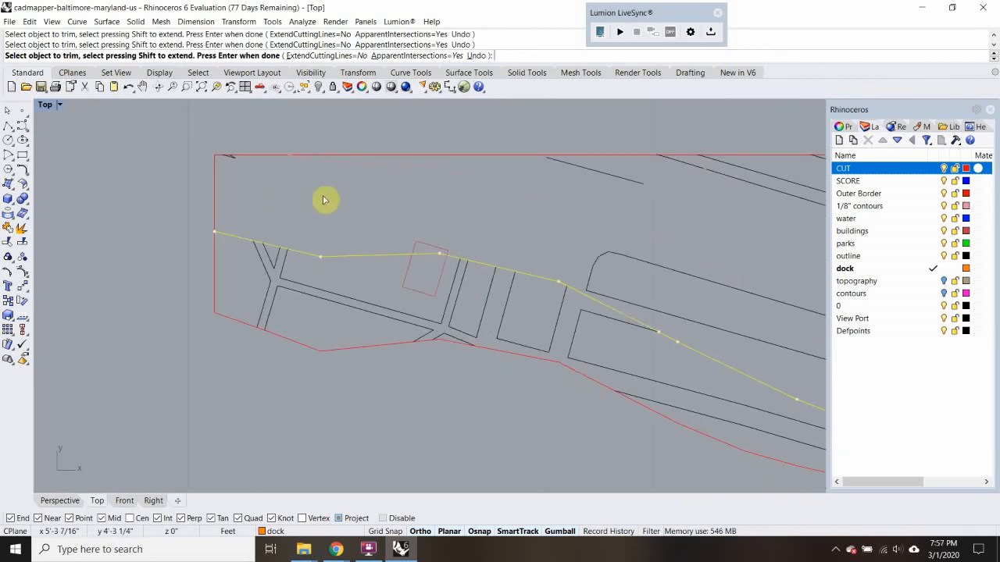
{"action": "right_click_drag", "start_coordinate": [326, 200], "coordinate": [273, 216]}
{"action": "right_click_drag", "start_coordinate": [583, 246], "coordinate": [476, 206]}
{"action": "right_click_drag", "start_coordinate": [554, 352], "coordinate": [569, 317]}
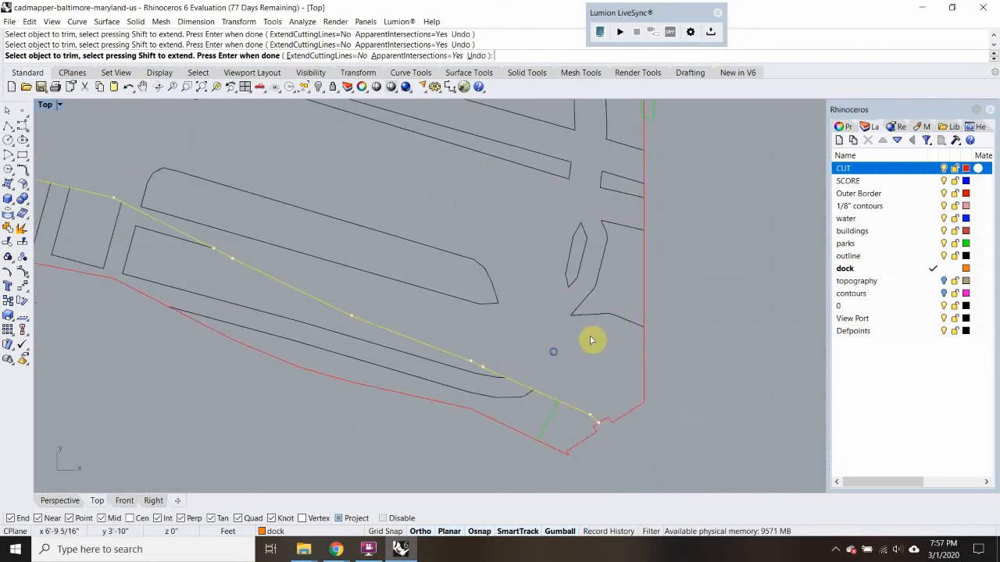
{"action": "right_click_drag", "start_coordinate": [336, 269], "coordinate": [508, 302]}
{"action": "right_click_drag", "start_coordinate": [660, 275], "coordinate": [596, 353]}
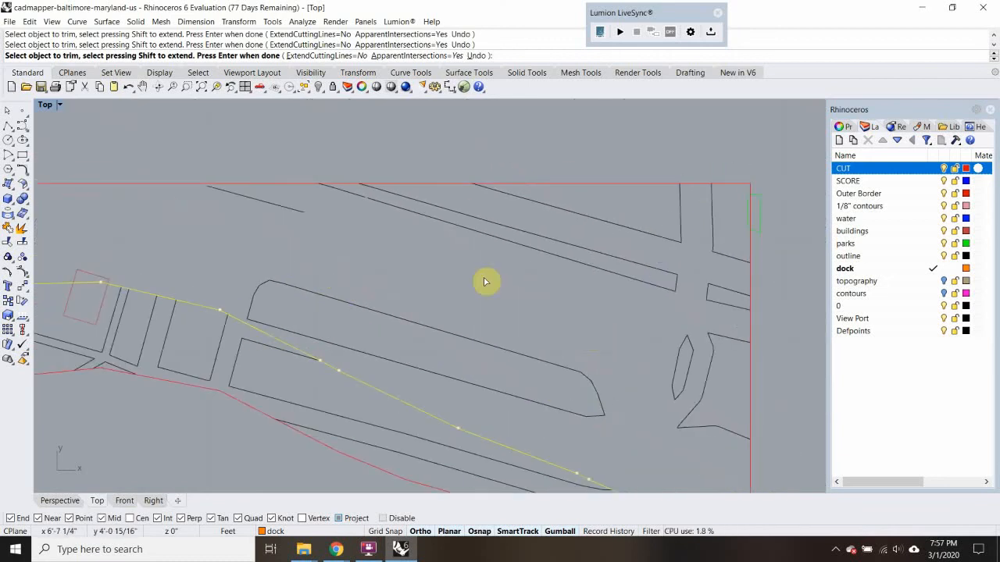
{"action": "scroll", "coordinate": [414, 267], "scroll_direction": "down", "scroll_amount": 3}
{"action": "key", "text": "Return"}
Delete the leftover road loop, road blocks and upper contours north of the trimmed contour
{"action": "left_click_drag", "start_coordinate": [569, 248], "coordinate": [553, 318]}
{"action": "key", "text": "Delete"}
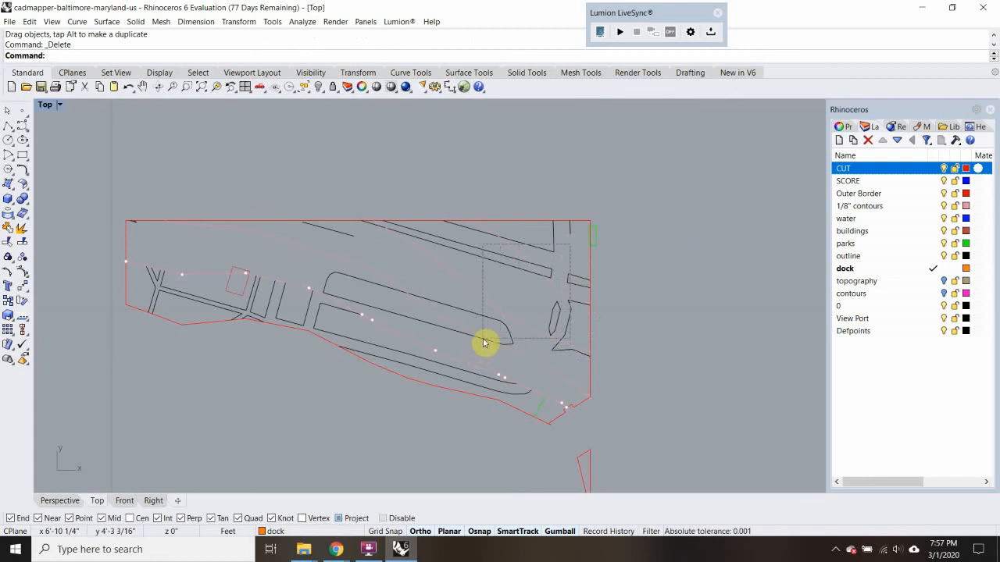
{"action": "left_click", "coordinate": [483, 342]}
{"action": "key", "text": "Delete"}
{"action": "right_click_drag", "start_coordinate": [400, 281], "coordinate": [486, 290]}
{"action": "left_click", "coordinate": [425, 242]}
{"action": "key", "text": "Delete"}
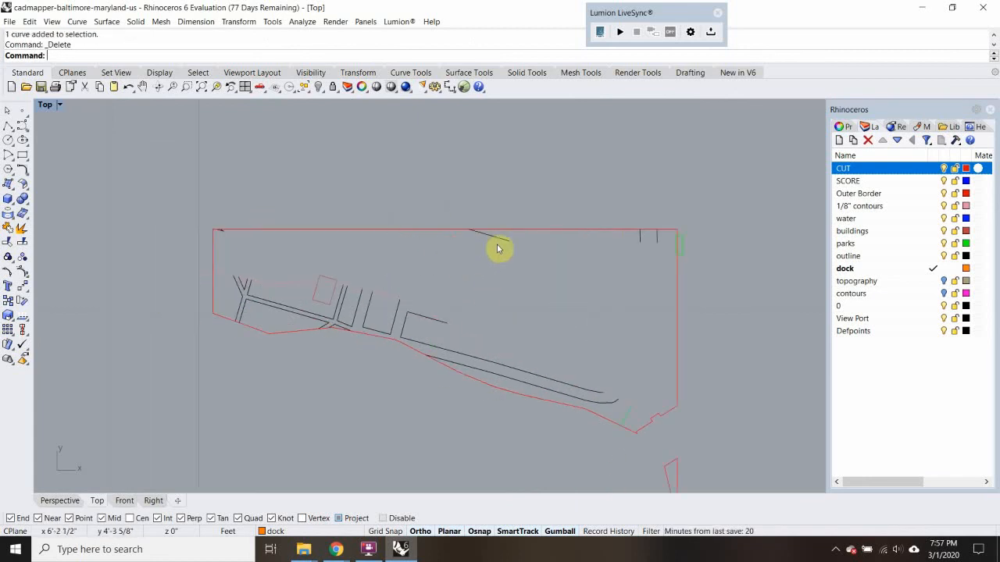
Delete the remaining road and park fragments along the piece's north border, including the one at the northwest corner
{"action": "left_click_drag", "start_coordinate": [419, 179], "coordinate": [758, 266]}
{"action": "key", "text": "Delete"}
{"action": "left_click_drag", "start_coordinate": [142, 190], "coordinate": [289, 250]}
{"action": "key", "text": "Delete"}
{"action": "scroll", "coordinate": [368, 273], "scroll_direction": "up", "scroll_amount": 4}
{"action": "right_click_drag", "start_coordinate": [368, 275], "coordinate": [436, 234]}
{"action": "scroll", "coordinate": [315, 284], "scroll_direction": "down", "scroll_amount": 4}
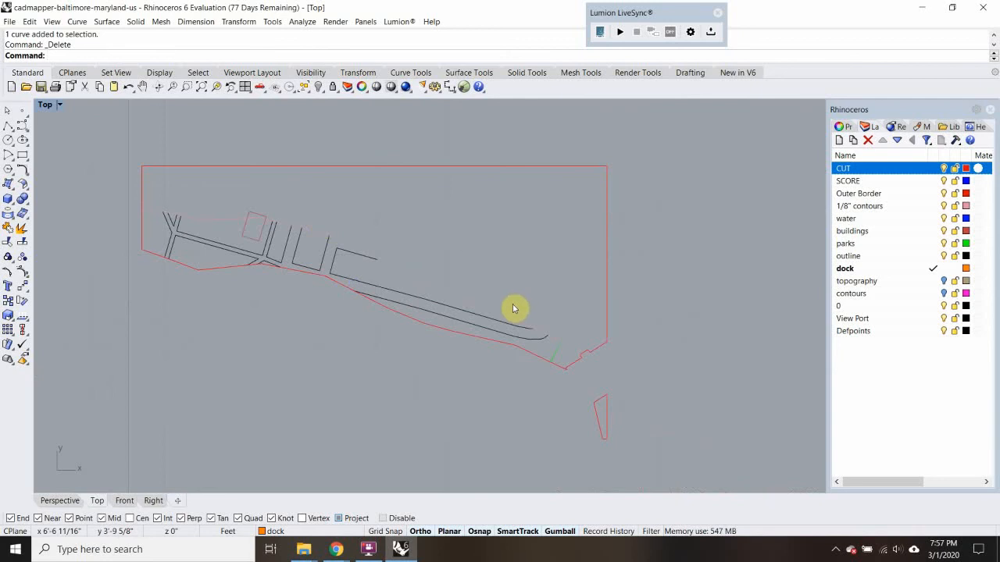
Move the piece's roads, building, park line and inner contour to the SCORE layer, leaving out the small southeast sliver
{"action": "scroll", "coordinate": [301, 264], "scroll_direction": "down", "scroll_amount": 2}
{"action": "left_click_drag", "start_coordinate": [154, 213], "coordinate": [629, 416]}
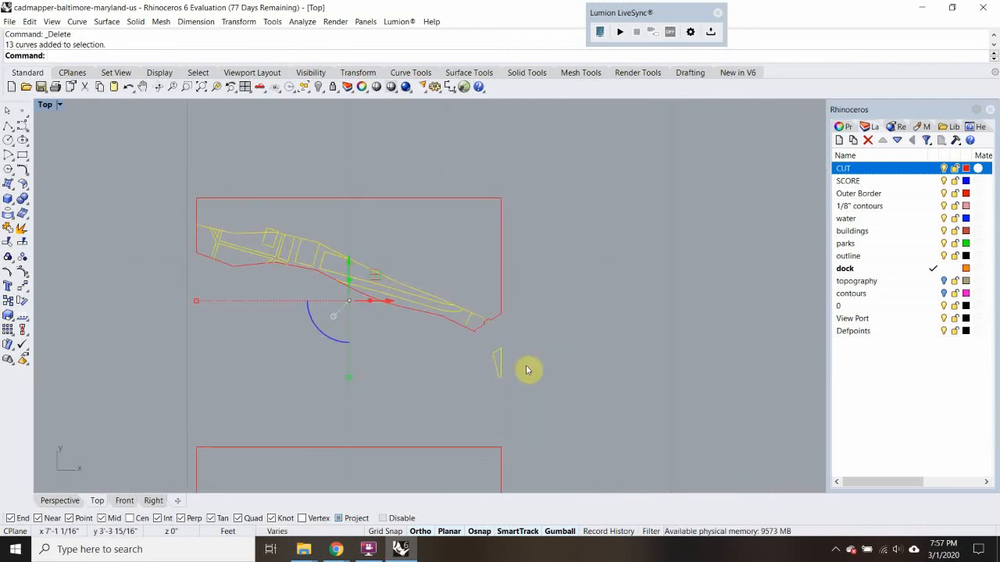
{"action": "left_click", "coordinate": [497, 378], "text": "ctrl"}
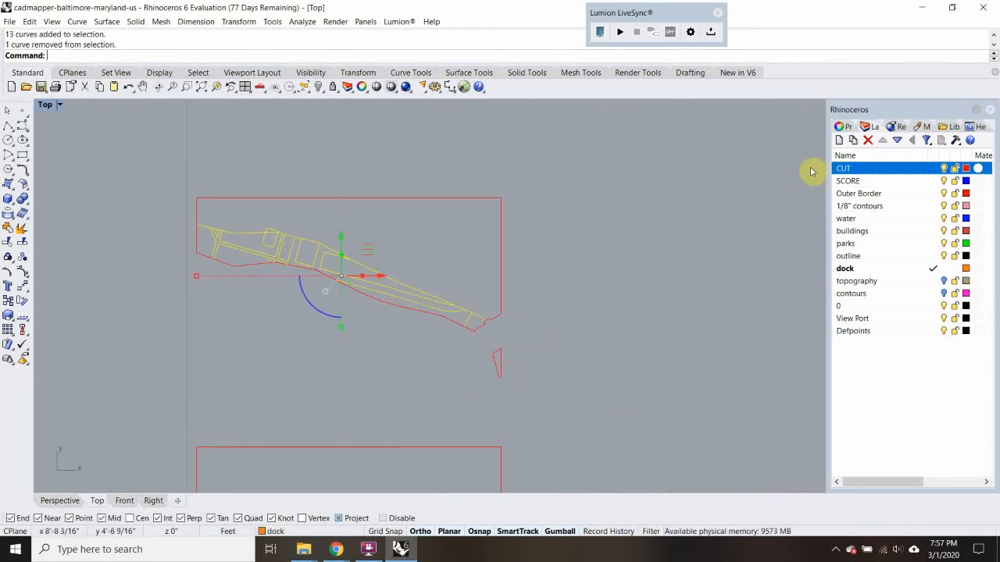
{"action": "right_click", "coordinate": [892, 182]}
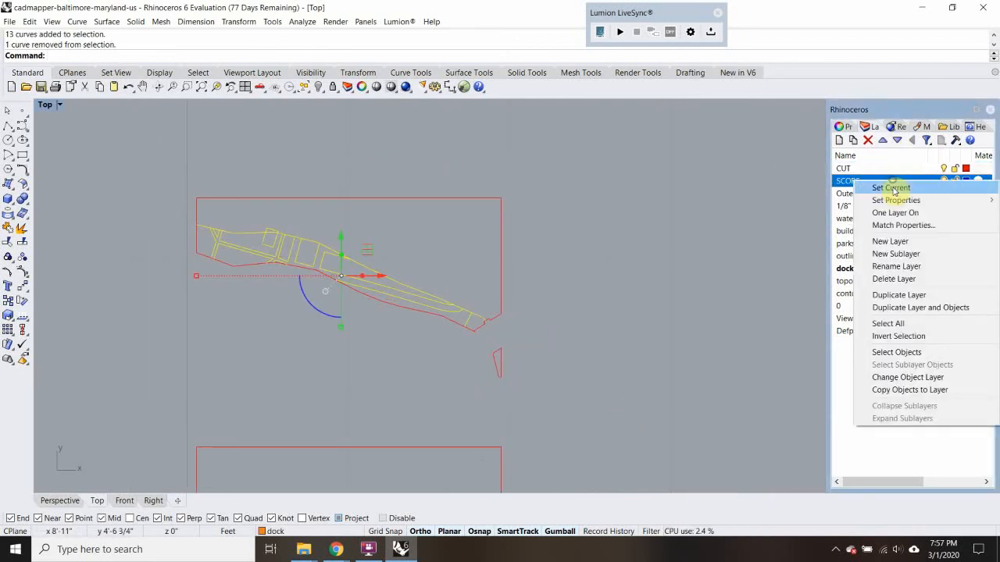
{"action": "left_click", "coordinate": [909, 380]}
Examine the finished piece's score linework and its separate southeast corner sliver against the piece below
{"action": "scroll", "coordinate": [305, 238], "scroll_direction": "up", "scroll_amount": 3}
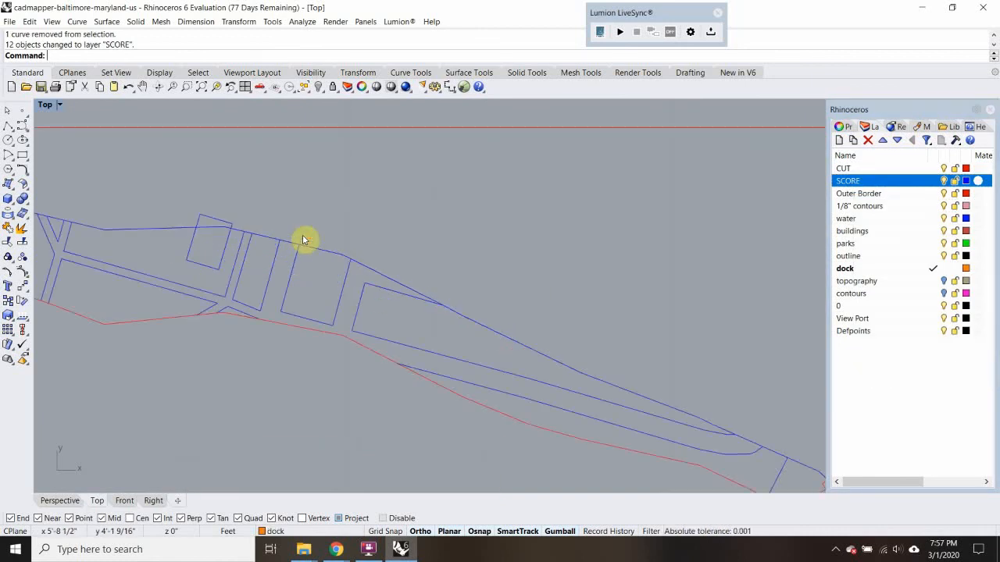
{"action": "scroll", "coordinate": [303, 238], "scroll_direction": "down", "scroll_amount": 6}
{"action": "right_click_drag", "start_coordinate": [315, 261], "coordinate": [341, 212]}
{"action": "scroll", "coordinate": [340, 213], "scroll_direction": "down", "scroll_amount": 4}
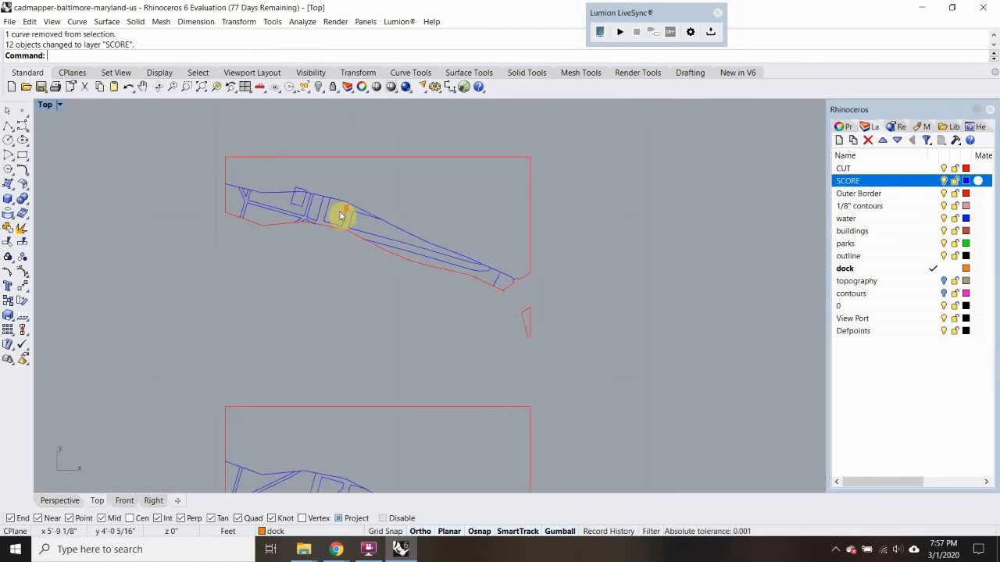
{"action": "scroll", "coordinate": [340, 212], "scroll_direction": "down", "scroll_amount": 4}
{"action": "left_click", "coordinate": [462, 292]}
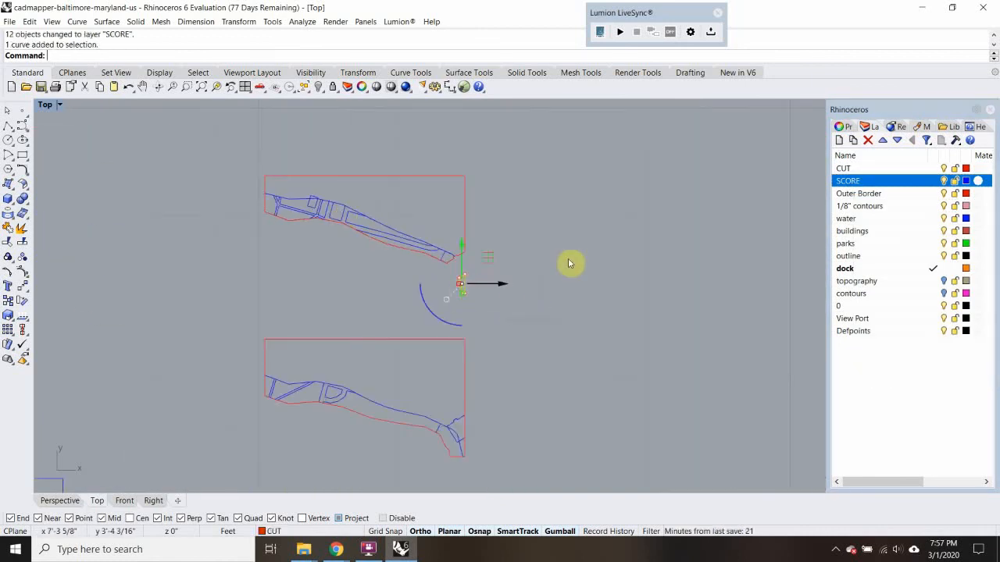
{"action": "left_click", "coordinate": [572, 256]}
Copy the original site drawing from its lower-right corner to a spot directly above the newest finished piece
{"action": "scroll", "coordinate": [553, 253], "scroll_direction": "down", "scroll_amount": 8}
{"action": "scroll", "coordinate": [283, 344], "scroll_direction": "up", "scroll_amount": 8}
{"action": "left_click_drag", "start_coordinate": [231, 250], "coordinate": [477, 438]}
{"action": "key", "text": "Return"}
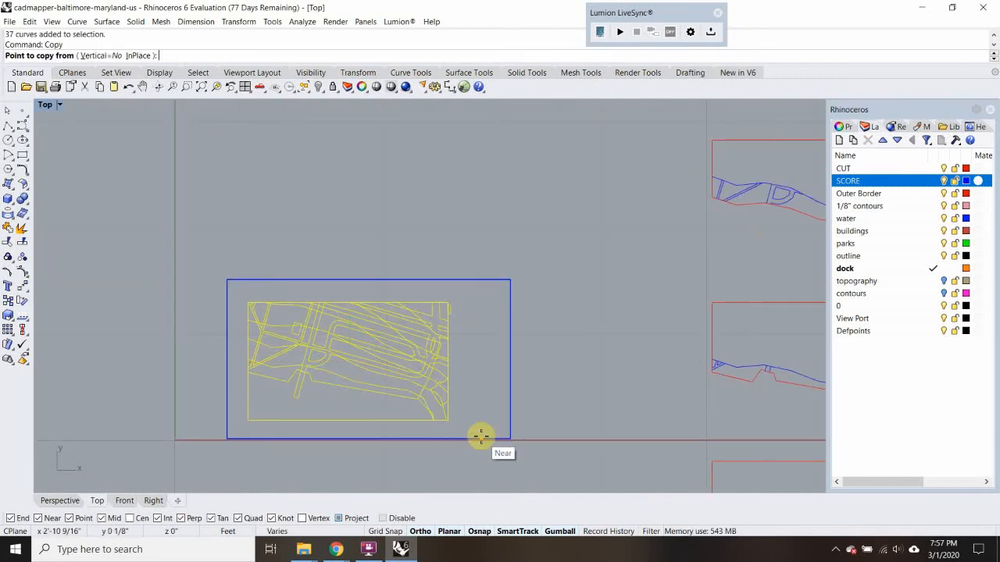
{"action": "left_click", "coordinate": [448, 421]}
{"action": "scroll", "coordinate": [463, 410], "scroll_direction": "down", "scroll_amount": 3}
{"action": "scroll", "coordinate": [453, 414], "scroll_direction": "down", "scroll_amount": 3}
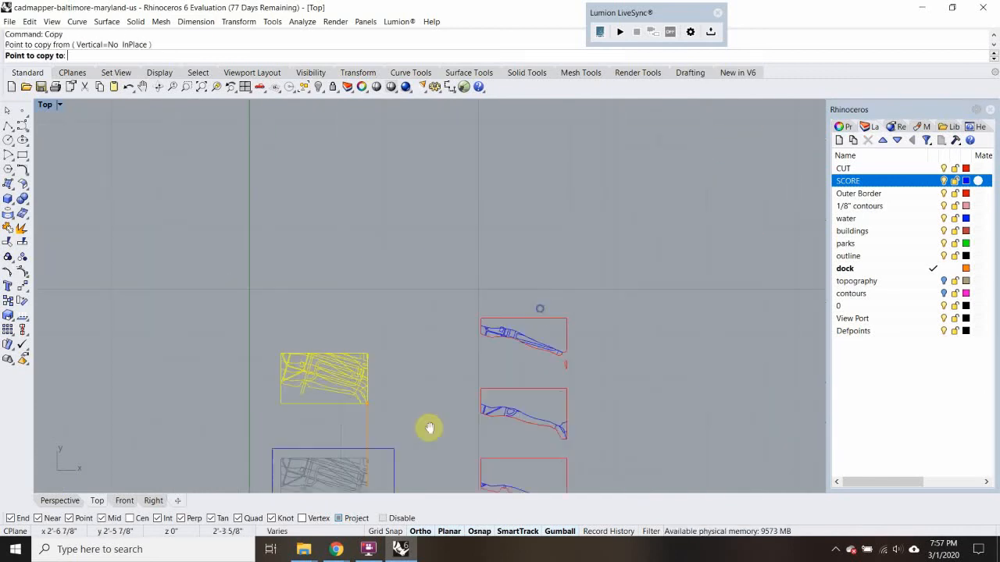
{"action": "left_click", "coordinate": [515, 315]}
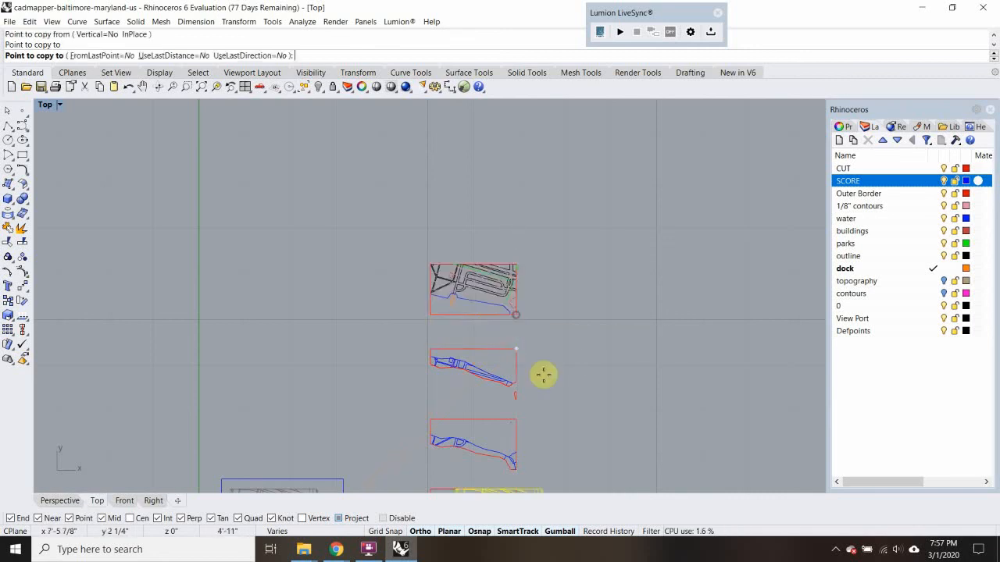
{"action": "key", "text": "Return"}
Move the new copy's contour that matches the scored inner contour of the piece below to the CUT layer
{"action": "scroll", "coordinate": [500, 299], "scroll_direction": "up", "scroll_amount": 5}
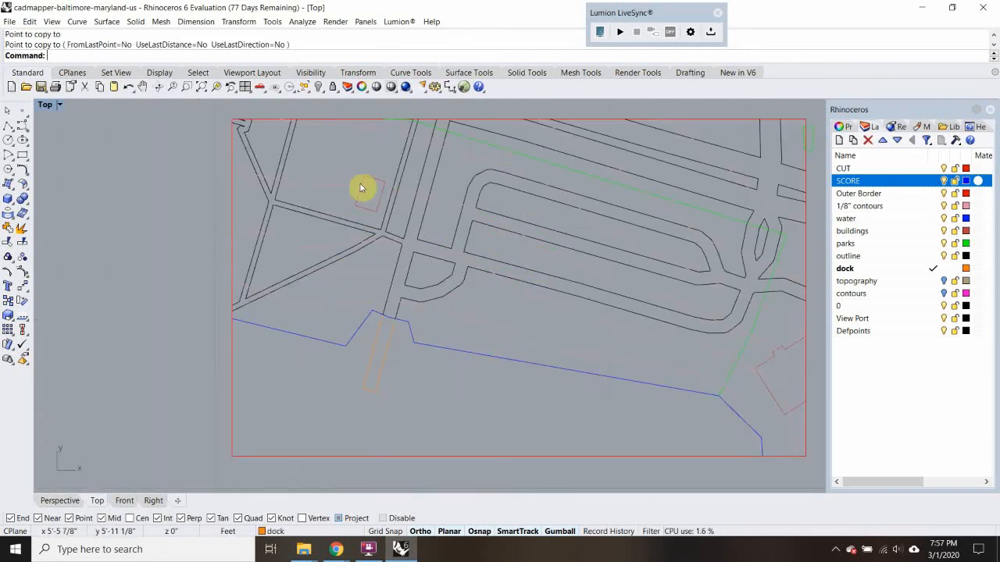
{"action": "scroll", "coordinate": [398, 238], "scroll_direction": "down", "scroll_amount": 4}
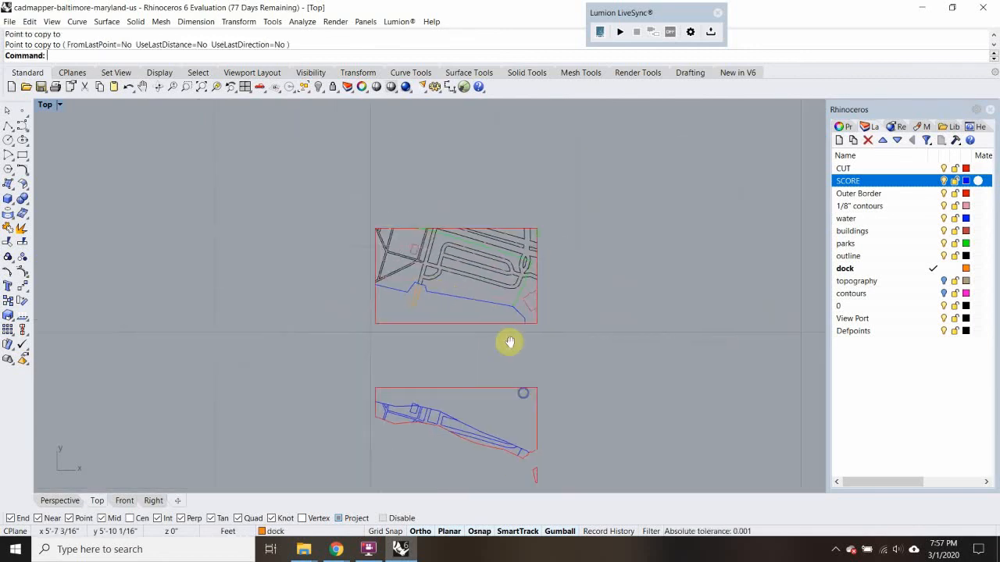
{"action": "scroll", "coordinate": [458, 391], "scroll_direction": "up", "scroll_amount": 3}
{"action": "left_click", "coordinate": [447, 398]}
{"action": "scroll", "coordinate": [446, 283], "scroll_direction": "down", "scroll_amount": 4}
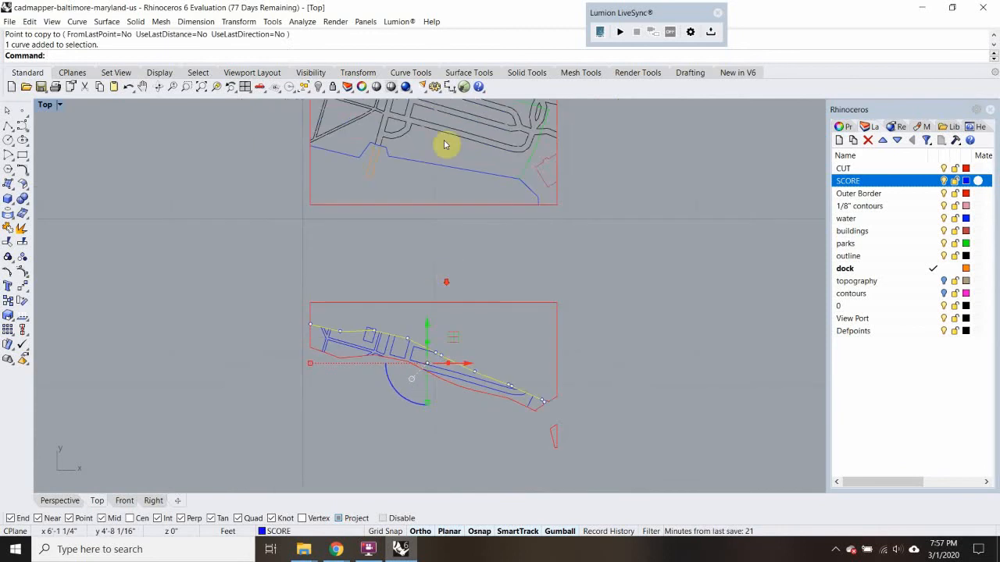
{"action": "right_click_drag", "start_coordinate": [445, 147], "coordinate": [425, 267]}
{"action": "scroll", "coordinate": [376, 264], "scroll_direction": "up", "scroll_amount": 4}
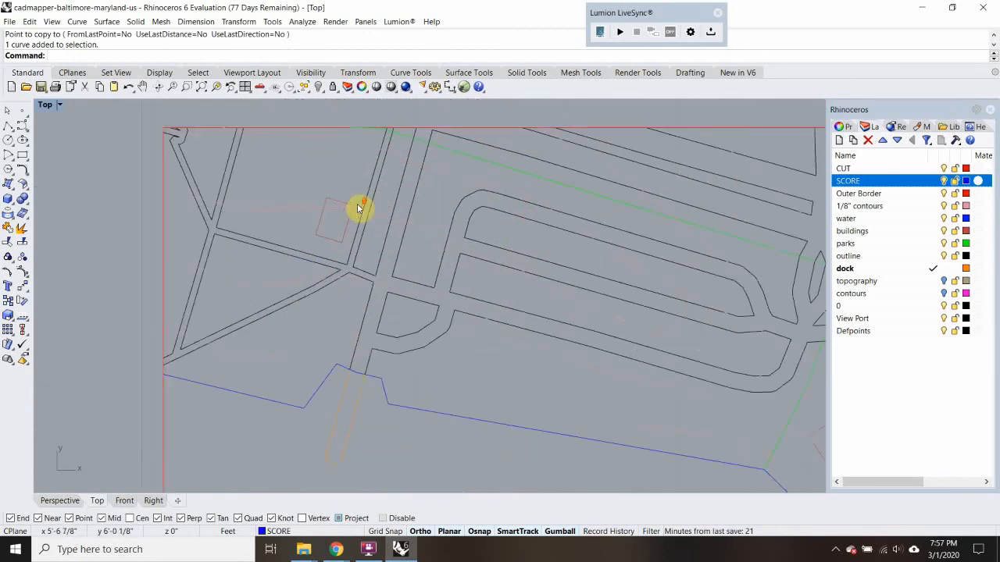
{"action": "left_click", "coordinate": [340, 213]}
{"action": "right_click", "coordinate": [927, 170]}
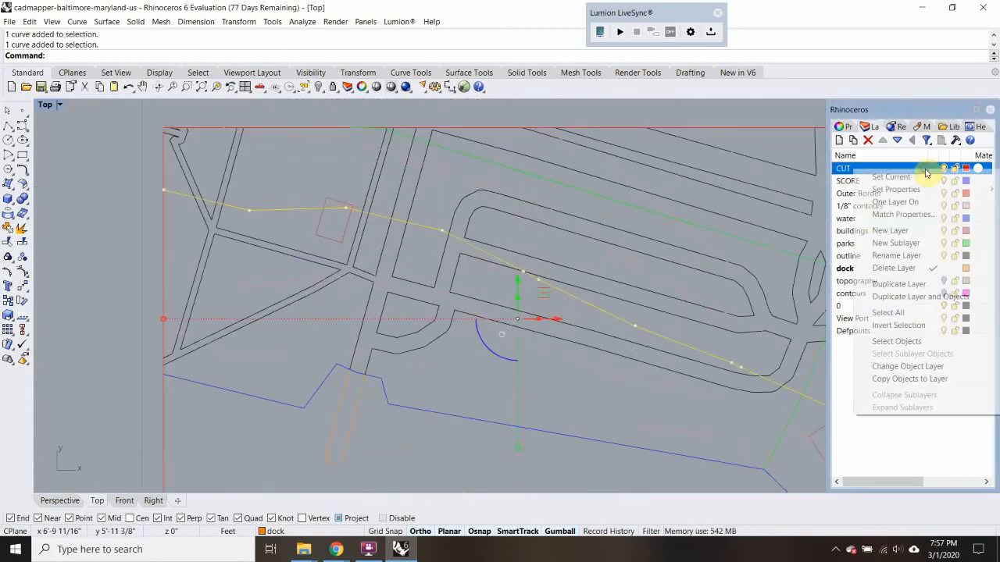
{"action": "left_click", "coordinate": [920, 366]}
{"action": "left_click", "coordinate": [305, 160]}
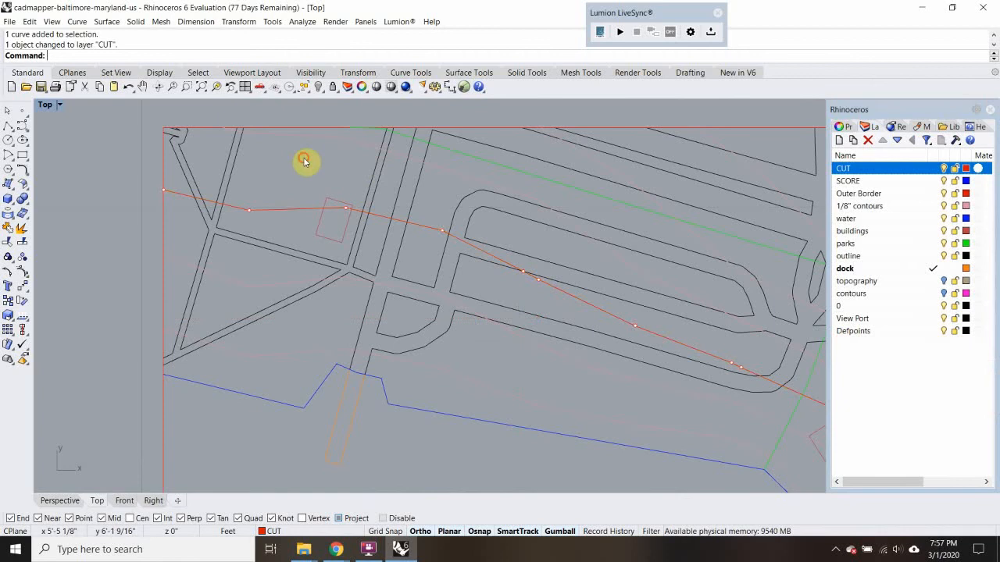
{"action": "left_click", "coordinate": [285, 211]}
{"action": "type", "text": "Tr"}
{"action": "key", "text": "Return"}
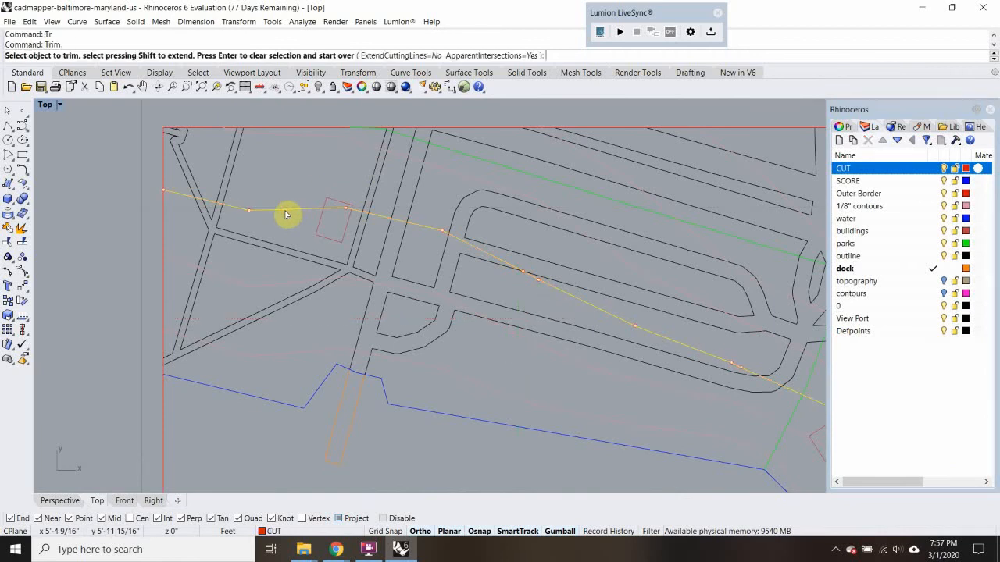
{"action": "key", "text": "Escape"}
Move the small building outline crossed by the new CUT contour to the CUT layer
{"action": "scroll", "coordinate": [337, 199], "scroll_direction": "up", "scroll_amount": 8}
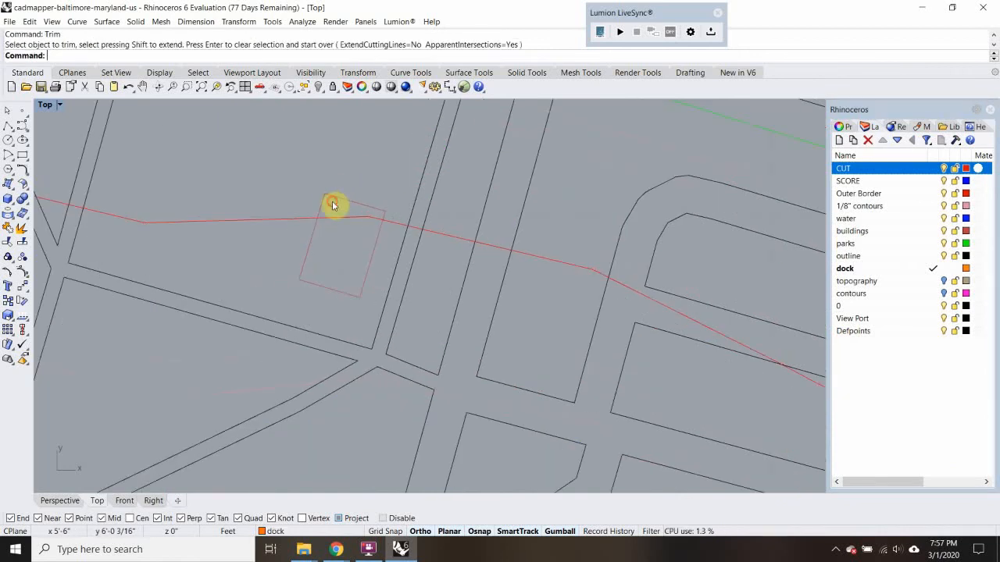
{"action": "left_click", "coordinate": [332, 205]}
{"action": "right_click", "coordinate": [895, 169]}
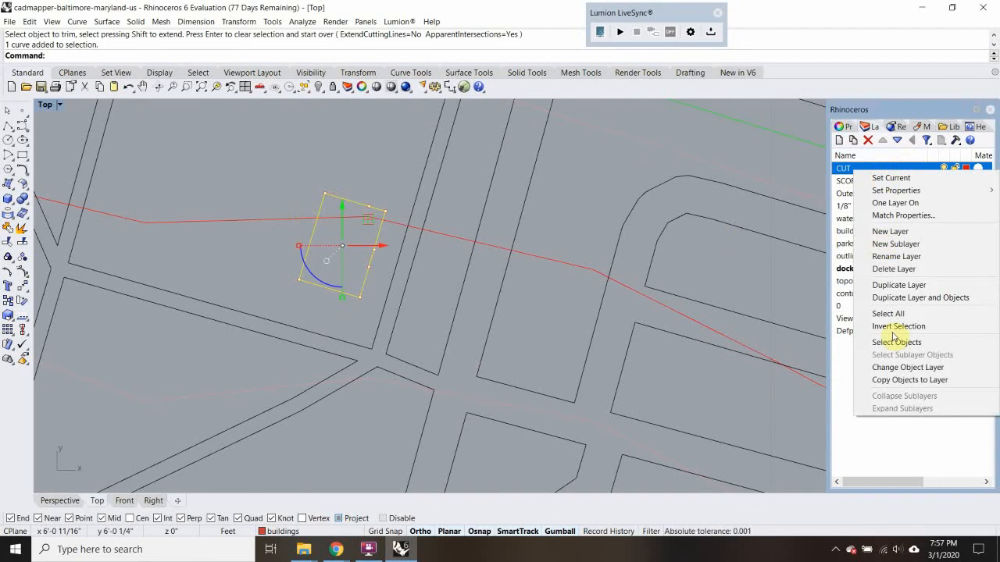
{"action": "left_click", "coordinate": [906, 367]}
Trim the contour inside the small building and the building's part below the contour against each other
{"action": "left_click", "coordinate": [267, 221], "text": "shift"}
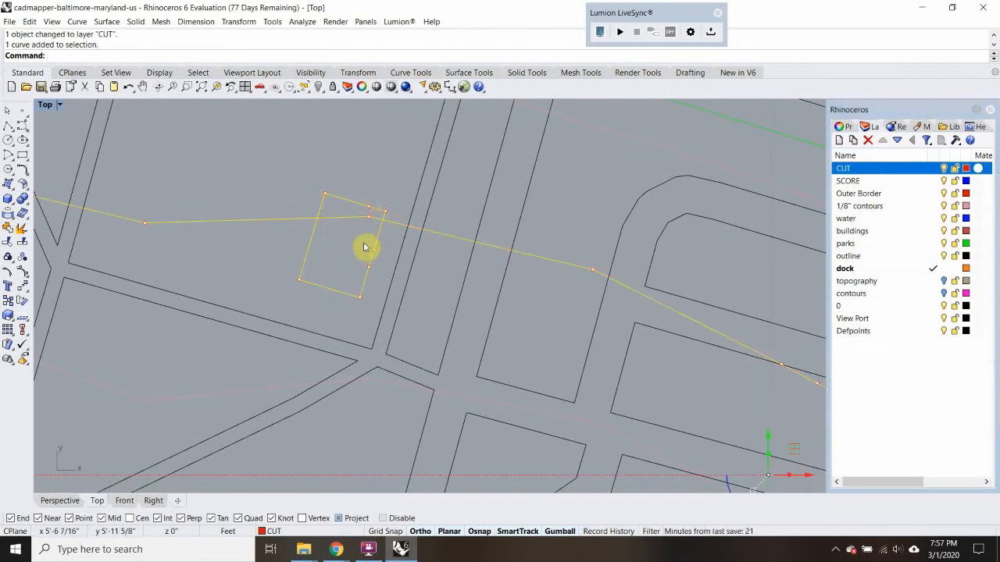
{"action": "type", "text": "Trim"}
{"action": "key", "text": "Return"}
{"action": "left_click", "coordinate": [346, 217]}
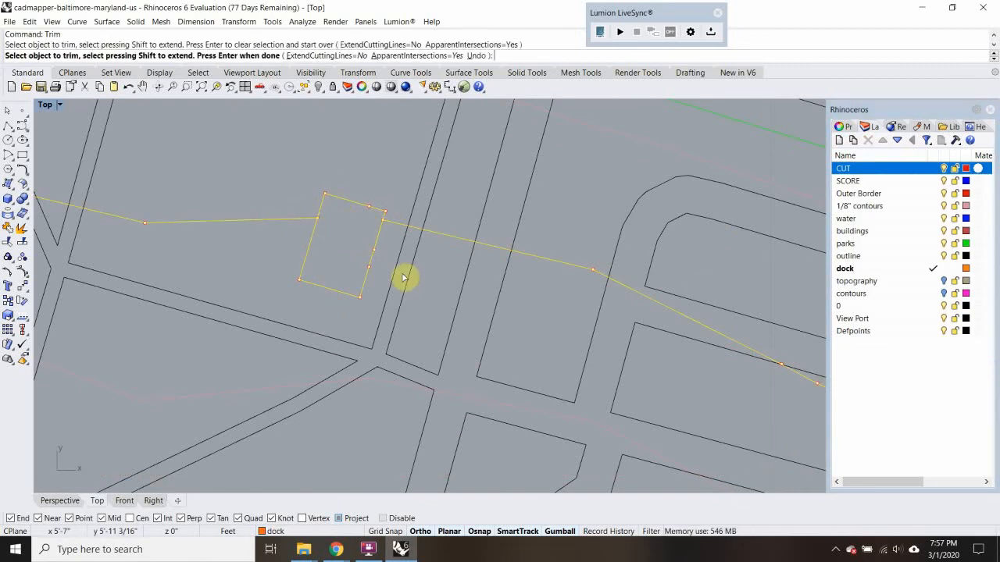
{"action": "left_click", "coordinate": [303, 259]}
Trim away the road lines that cross below the new cut contour
{"action": "scroll", "coordinate": [284, 258], "scroll_direction": "down", "scroll_amount": 8}
{"action": "right_click_drag", "start_coordinate": [446, 356], "coordinate": [417, 310]}
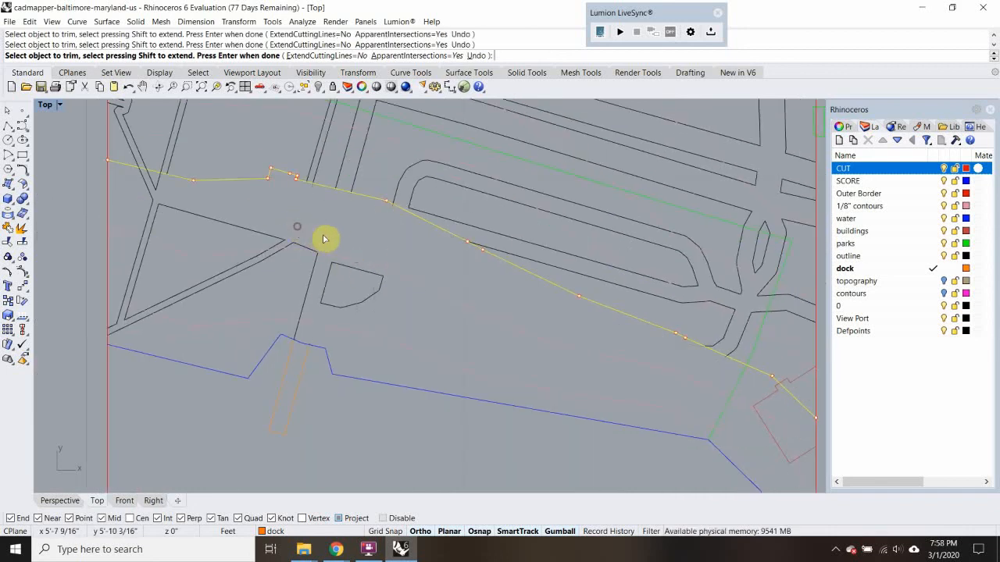
{"action": "left_click", "coordinate": [143, 189]}
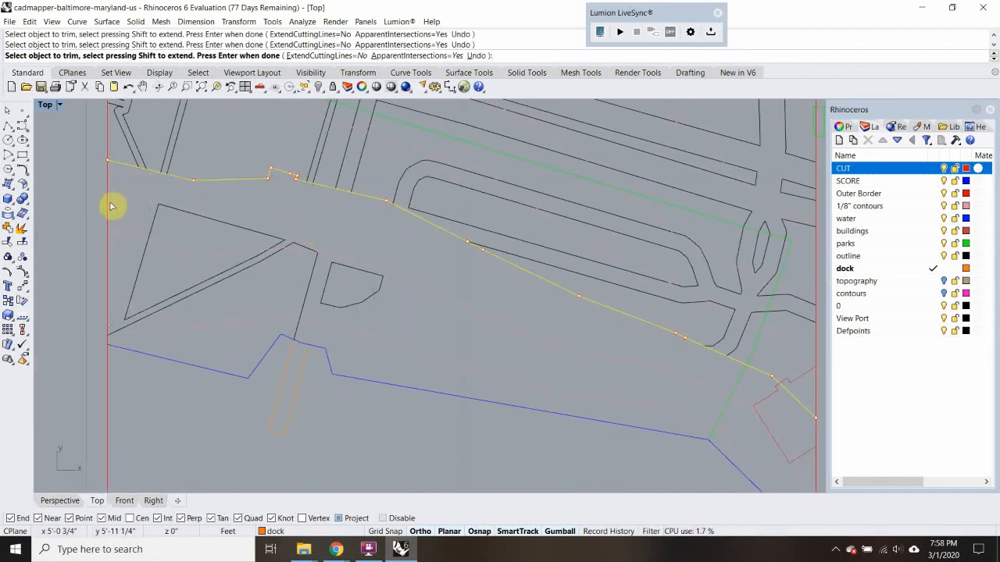
{"action": "scroll", "coordinate": [251, 236], "scroll_direction": "down", "scroll_amount": 6}
{"action": "right_click_drag", "start_coordinate": [431, 335], "coordinate": [393, 263]}
{"action": "scroll", "coordinate": [525, 282], "scroll_direction": "up", "scroll_amount": 6}
Trim the site border, southeast building and park line below the cut contour
{"action": "left_click", "coordinate": [478, 291]}
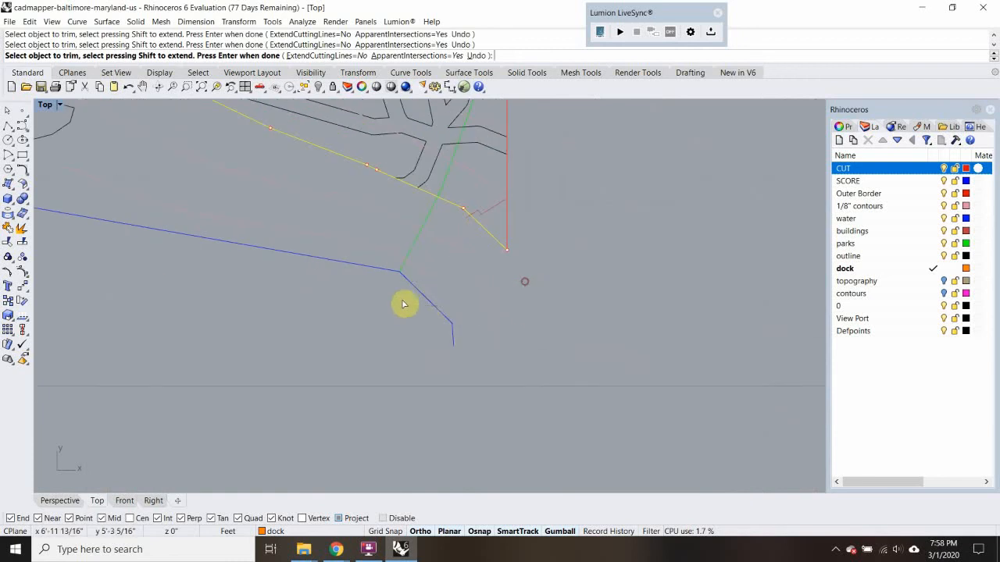
{"action": "scroll", "coordinate": [483, 233], "scroll_direction": "up", "scroll_amount": 6}
{"action": "left_click", "coordinate": [366, 237]}
{"action": "scroll", "coordinate": [370, 273], "scroll_direction": "down", "scroll_amount": 4}
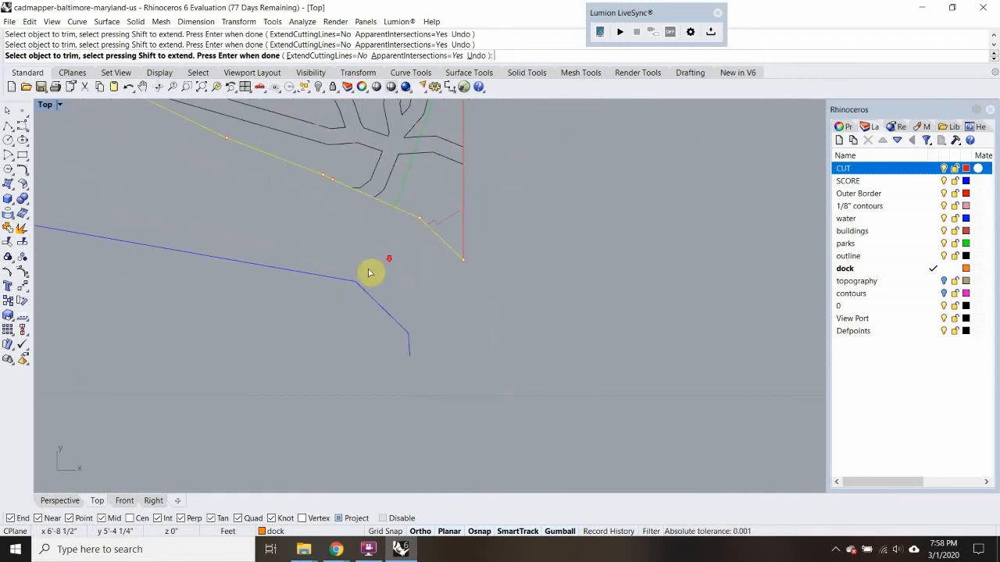
{"action": "scroll", "coordinate": [479, 272], "scroll_direction": "up", "scroll_amount": 2}
{"action": "mouse_move", "coordinate": [501, 240]}
{"action": "left_mouse_down"}
{"action": "mouse_move", "coordinate": [434, 328]}
{"action": "mouse_move", "coordinate": [443, 317]}
{"action": "left_mouse_up"}
{"action": "scroll", "coordinate": [443, 311], "scroll_direction": "down", "scroll_amount": 8}
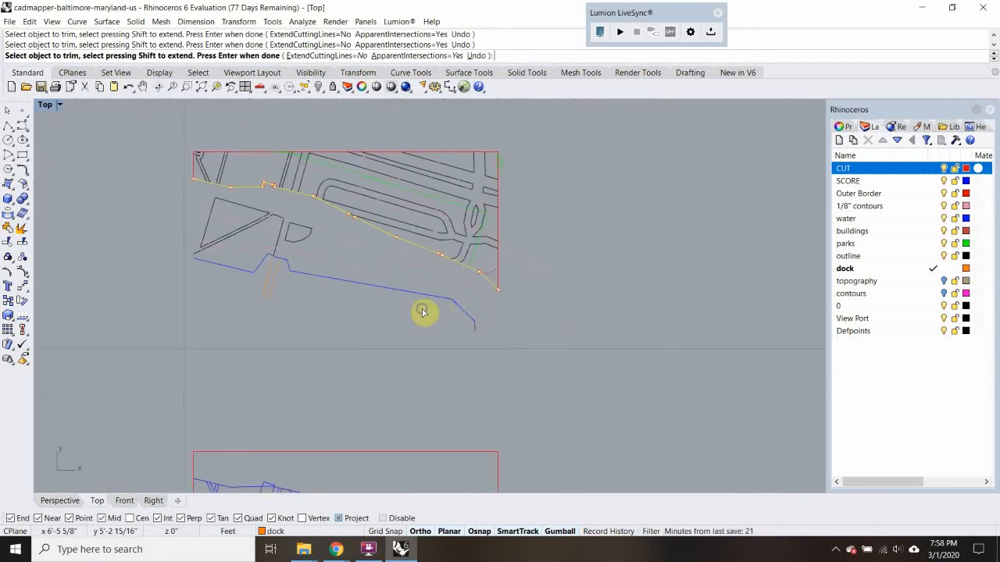
{"action": "mouse_move", "coordinate": [428, 315]}
{"action": "right_mouse_down"}
{"action": "mouse_move", "coordinate": [459, 308]}
{"action": "mouse_move", "coordinate": [407, 164]}
{"action": "mouse_move", "coordinate": [394, 281]}
{"action": "mouse_move", "coordinate": [373, 183]}
{"action": "mouse_move", "coordinate": [375, 319]}
{"action": "right_mouse_up"}
{"action": "scroll", "coordinate": [427, 266], "scroll_direction": "up", "scroll_amount": 15}
{"action": "scroll", "coordinate": [383, 285], "scroll_direction": "down", "scroll_amount": 15}
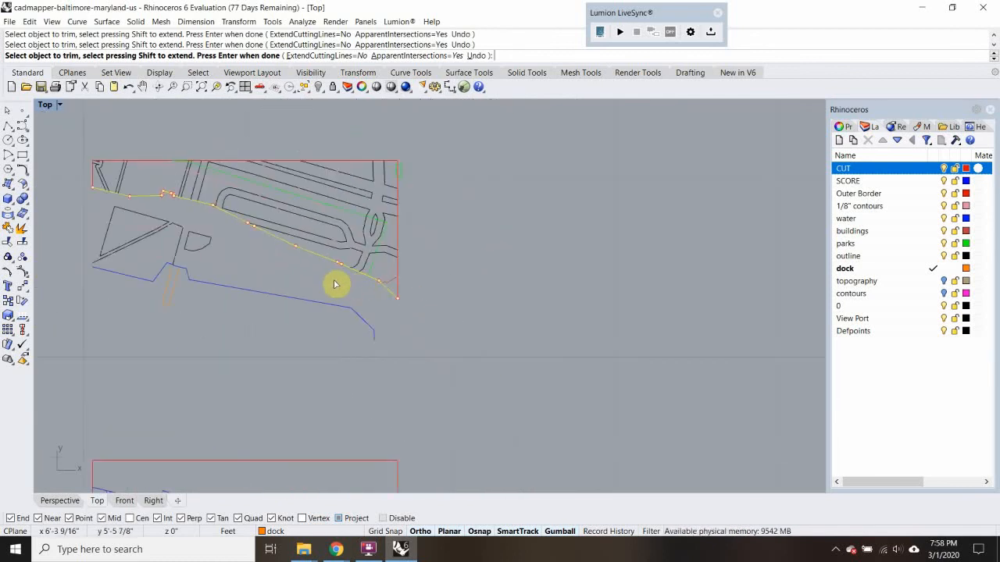
{"action": "right_click_drag", "start_coordinate": [393, 284], "coordinate": [531, 288]}
{"action": "scroll", "coordinate": [531, 287], "scroll_direction": "up", "scroll_amount": 10}
{"action": "key", "text": "Return"}
Trim the contour and border below the remaining building edge at the piece's southeast corner
{"action": "left_click", "coordinate": [529, 292]}
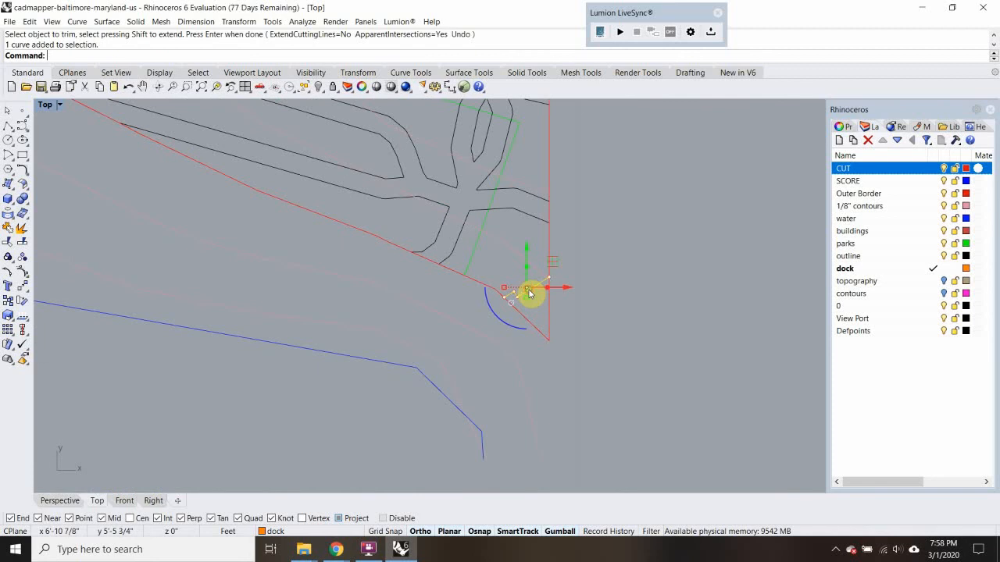
{"action": "type", "text": "tr"}
{"action": "key", "text": "Return"}
{"action": "left_click_drag", "start_coordinate": [585, 330], "coordinate": [493, 346]}
{"action": "key", "text": "Return"}
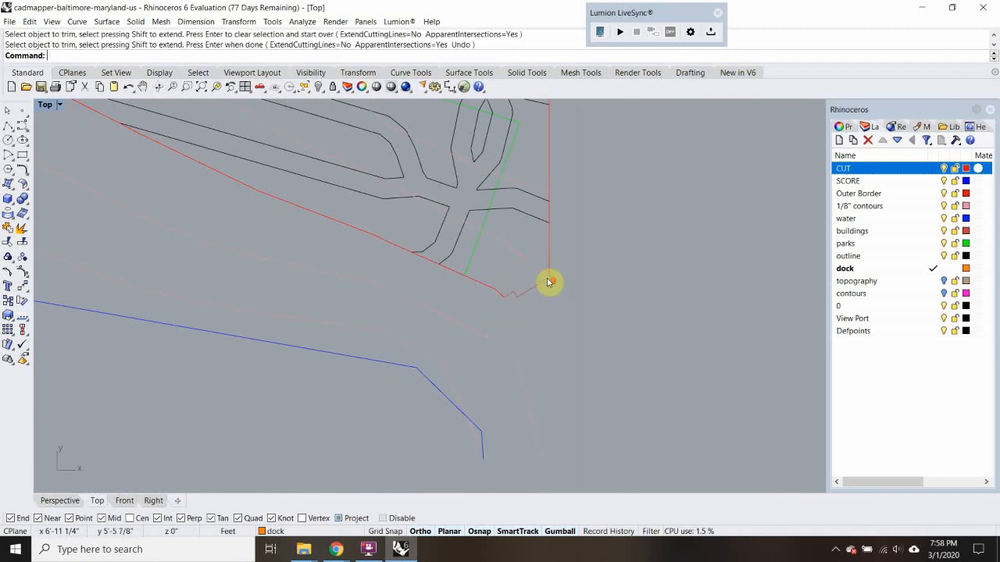
Move the southeast building edge and outer border to the CUT layer and join them with the contour
{"action": "scroll", "coordinate": [549, 282], "scroll_direction": "up", "scroll_amount": 5}
{"action": "scroll", "coordinate": [563, 285], "scroll_direction": "up", "scroll_amount": 3}
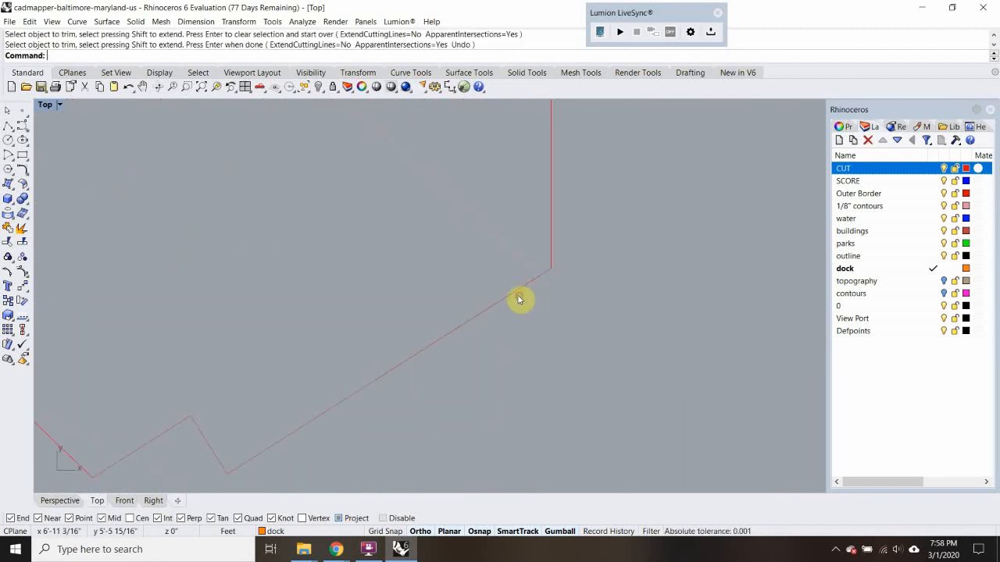
{"action": "left_click", "coordinate": [516, 297]}
{"action": "scroll", "coordinate": [543, 297], "scroll_direction": "down", "scroll_amount": 6}
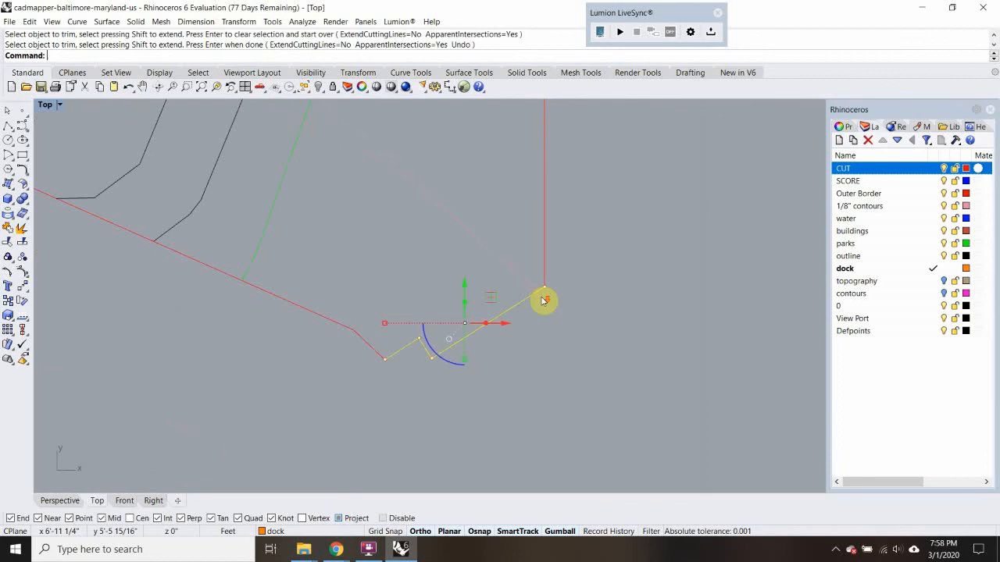
{"action": "left_click", "coordinate": [433, 309]}
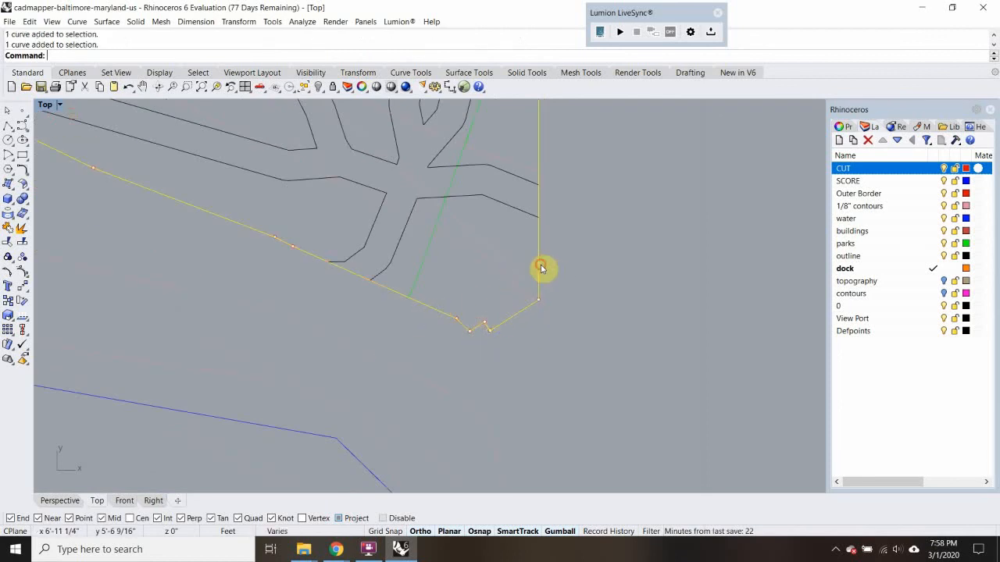
{"action": "right_click", "coordinate": [906, 169]}
{"action": "left_click", "coordinate": [906, 367]}
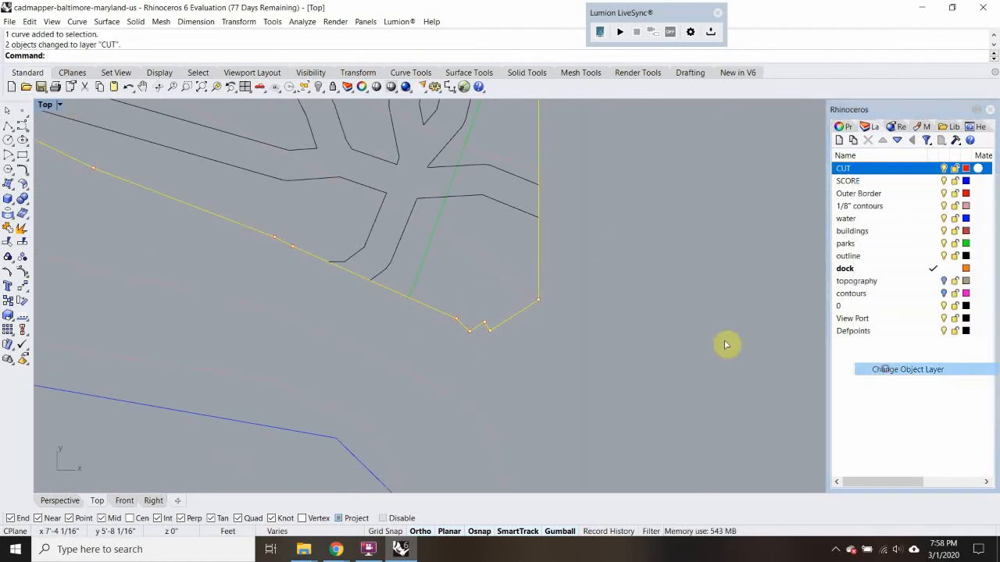
{"action": "key", "text": "ctrl+j"}
Delete the leftover contours, roads, waterline and dock below the piece's cut outline
{"action": "scroll", "coordinate": [586, 326], "scroll_direction": "down", "scroll_amount": 8}
{"action": "left_click", "coordinate": [416, 308]}
{"action": "right_click_drag", "start_coordinate": [461, 316], "coordinate": [681, 333]}
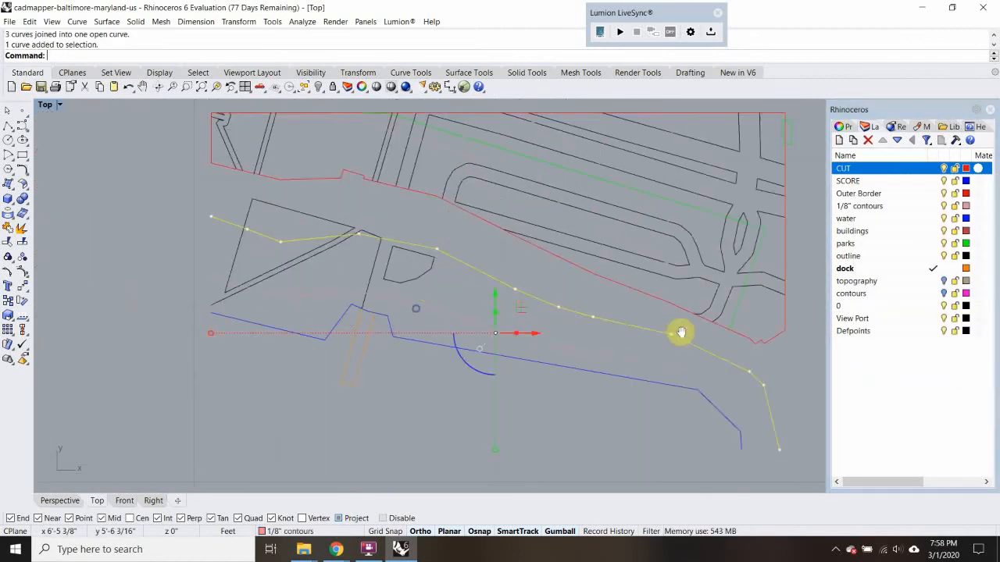
{"action": "left_click_drag", "start_coordinate": [518, 398], "coordinate": [325, 240]}
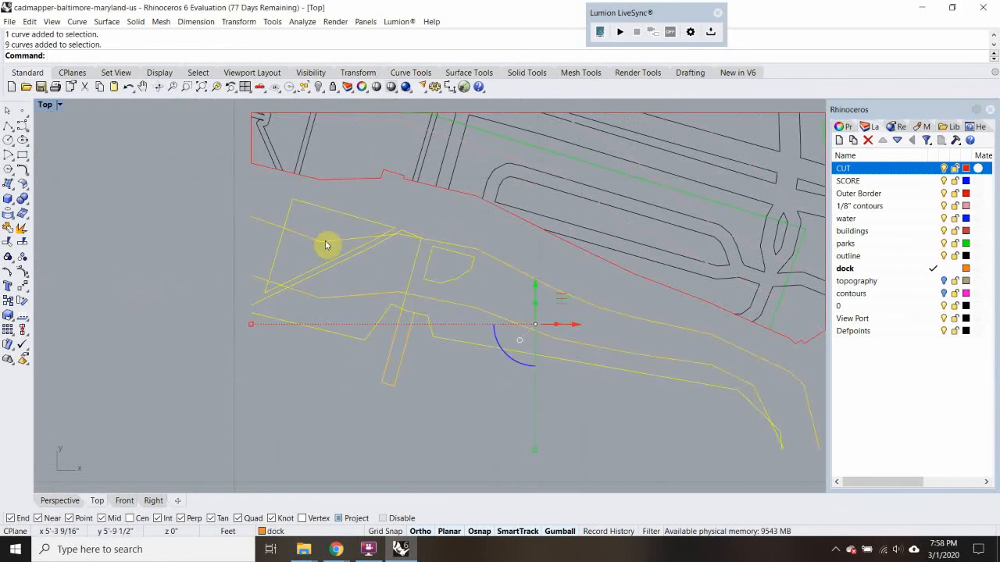
{"action": "key", "text": "Delete"}
{"action": "scroll", "coordinate": [467, 257], "scroll_direction": "down", "scroll_amount": 4}
{"action": "left_click", "coordinate": [476, 257]}
{"action": "right_click_drag", "start_coordinate": [524, 279], "coordinate": [372, 219]}
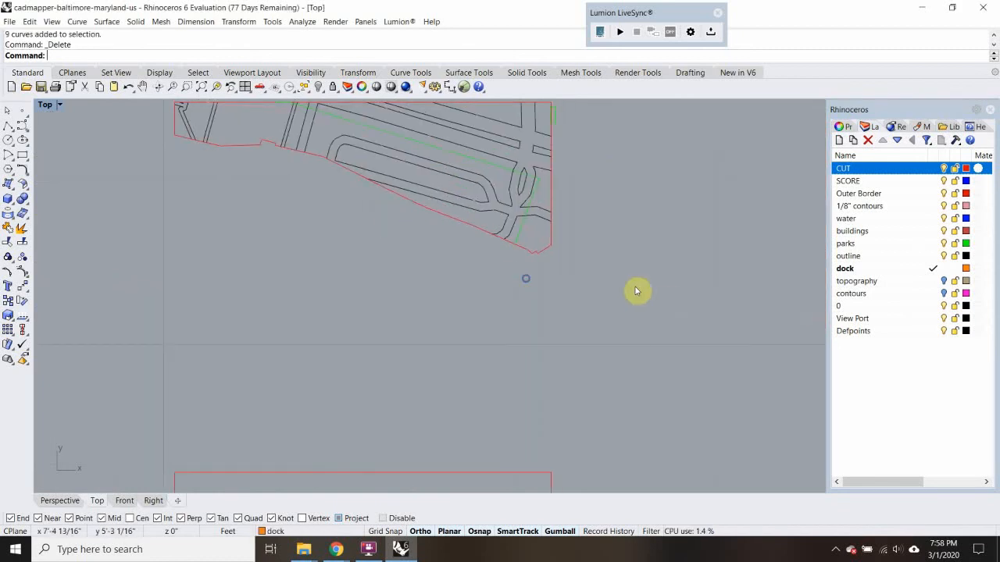
Trim the roads and park line above the piece's next inner contour, using that contour as the cutting edge
{"action": "right_click_drag", "start_coordinate": [567, 229], "coordinate": [606, 313]}
{"action": "scroll", "coordinate": [520, 275], "scroll_direction": "up", "scroll_amount": 3}
{"action": "left_click", "coordinate": [456, 271]}
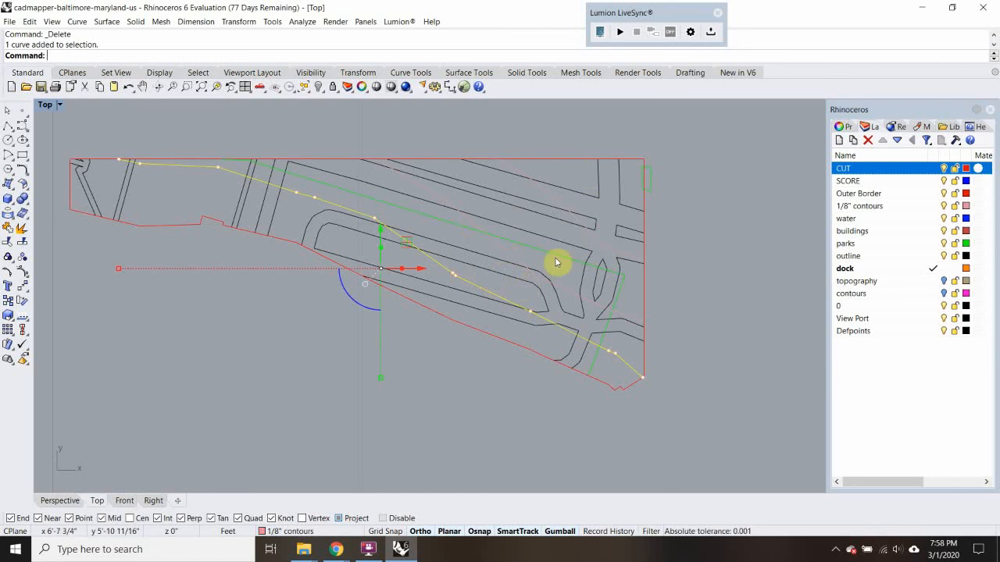
{"action": "type", "text": "Tr"}
{"action": "key", "text": "Return"}
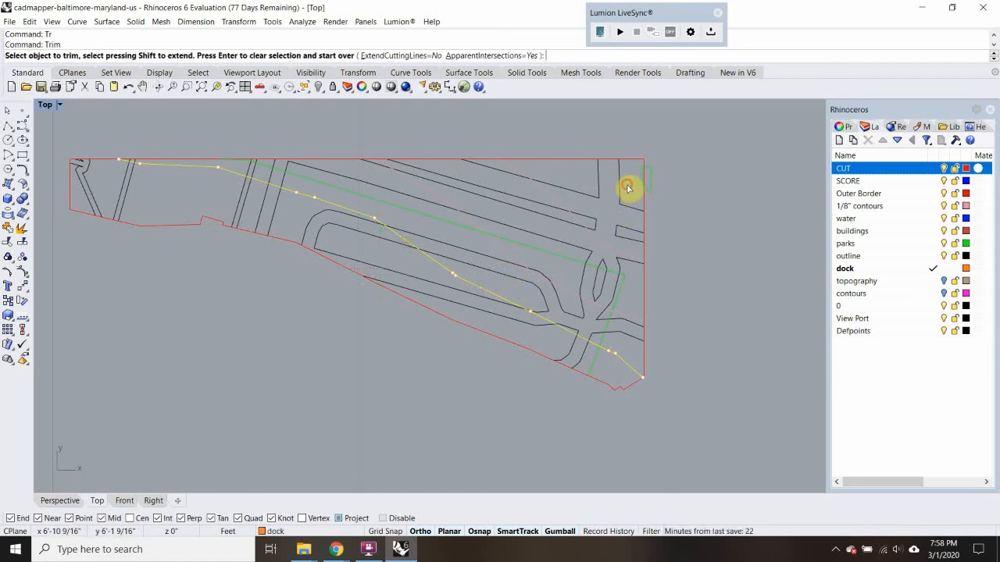
{"action": "left_click_drag", "start_coordinate": [628, 185], "coordinate": [518, 292]}
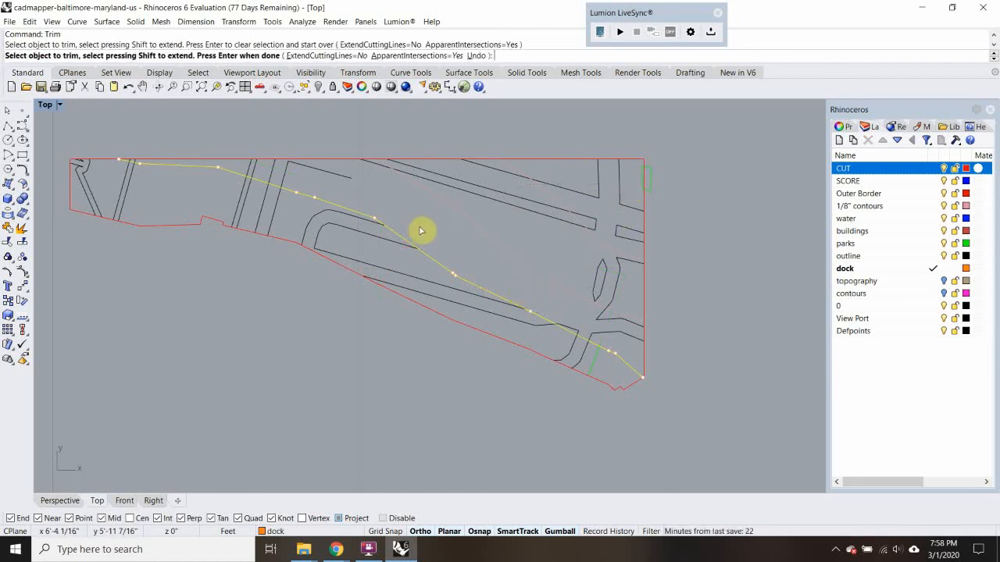
{"action": "left_click", "coordinate": [285, 182]}
{"action": "left_click", "coordinate": [262, 172]}
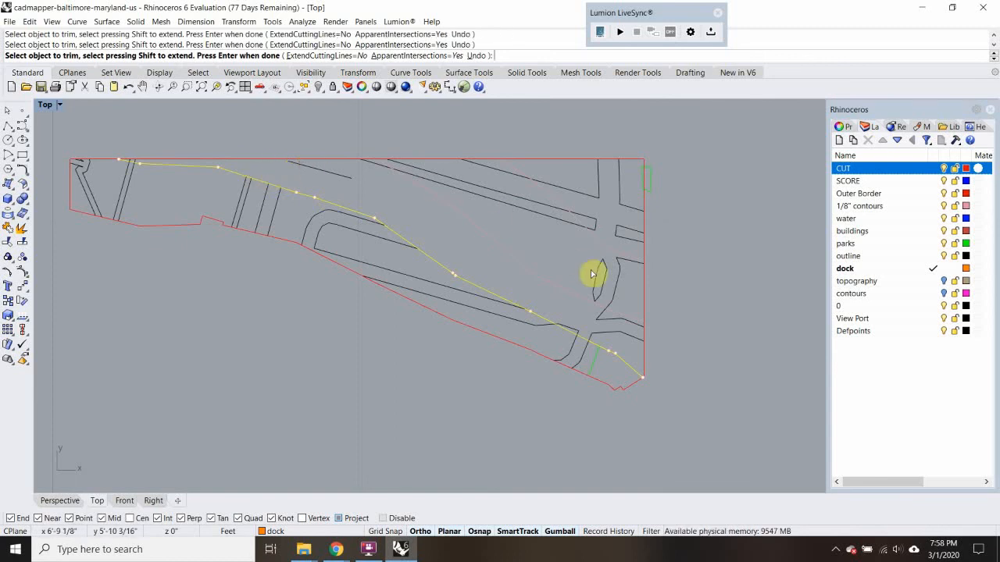
{"action": "scroll", "coordinate": [590, 338], "scroll_direction": "up", "scroll_amount": 2}
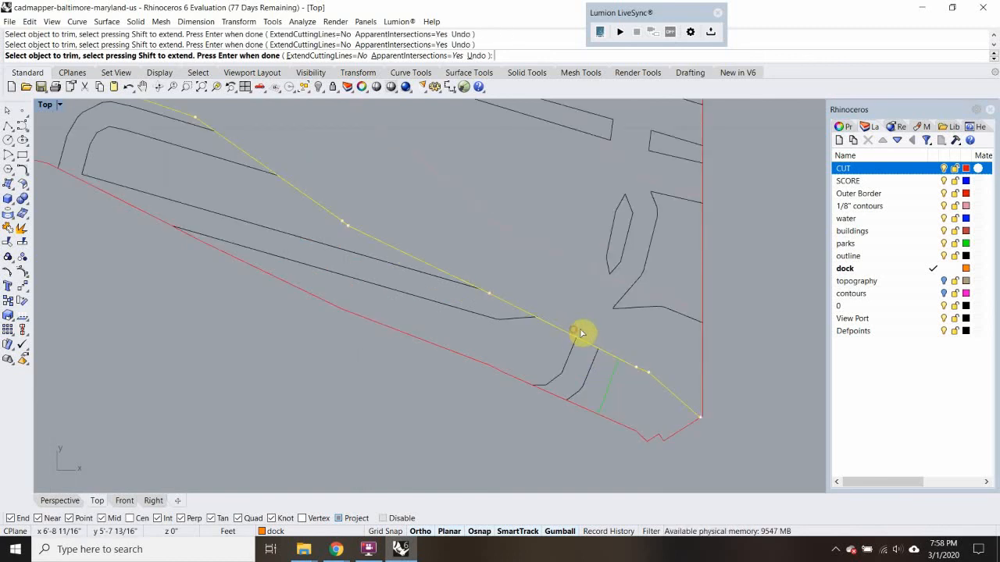
{"action": "scroll", "coordinate": [614, 265], "scroll_direction": "down", "scroll_amount": 3}
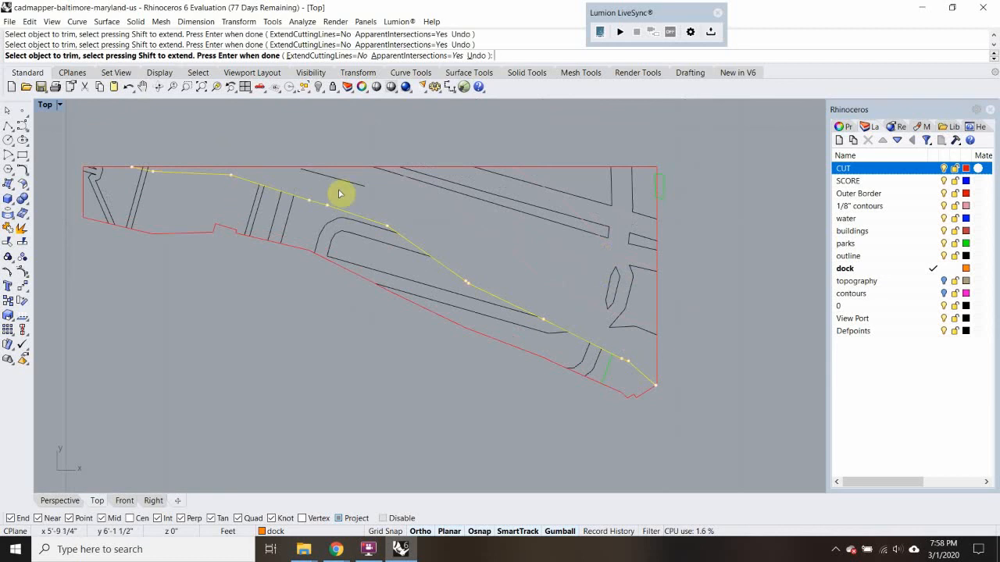
{"action": "right_click", "coordinate": [636, 194]}
Delete the leftover contours, road pieces, traffic island and park fragment above the inner contour
{"action": "left_click_drag", "start_coordinate": [548, 266], "coordinate": [525, 284]}
{"action": "key", "text": "Delete"}
{"action": "key", "text": "Delete"}
{"action": "left_click_drag", "start_coordinate": [628, 276], "coordinate": [599, 292]}
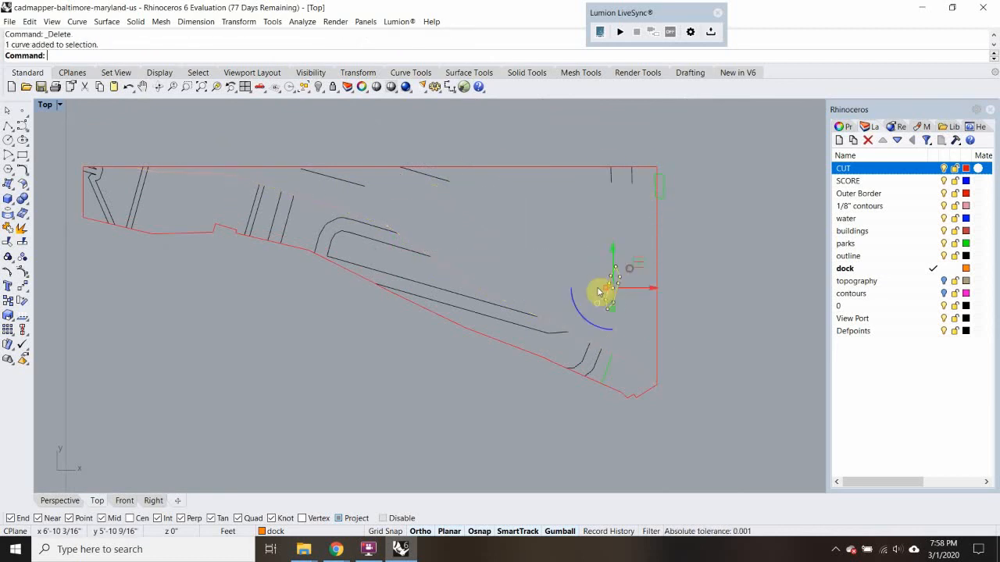
{"action": "key", "text": "Delete"}
{"action": "left_click_drag", "start_coordinate": [558, 136], "coordinate": [778, 282]}
{"action": "key", "text": "Delete"}
{"action": "left_click", "coordinate": [436, 181]}
{"action": "key", "text": "Delete"}
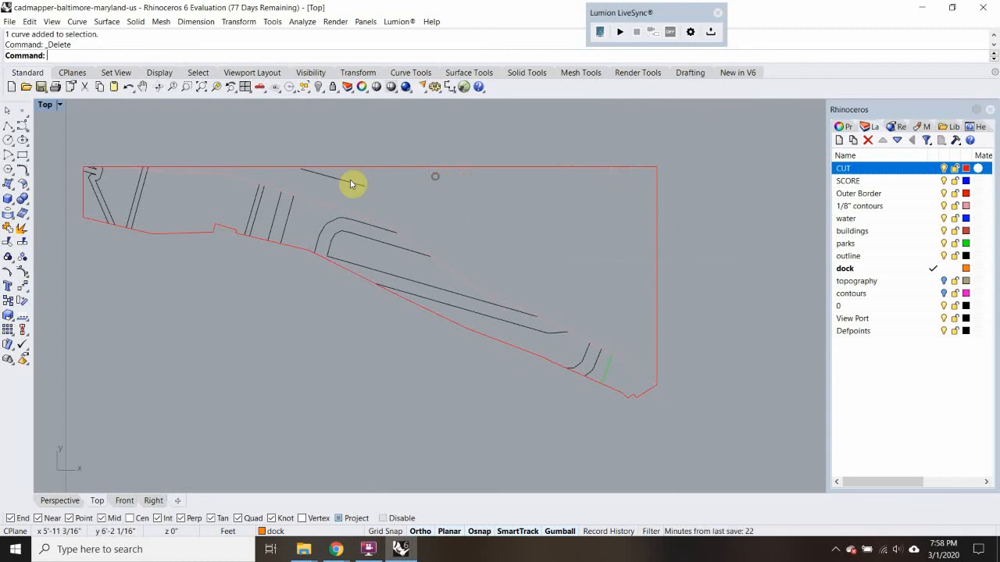
Trim the two northwest road lines where they extend above the inner contour
{"action": "scroll", "coordinate": [167, 185], "scroll_direction": "up", "scroll_amount": 6}
{"action": "left_click", "coordinate": [313, 194]}
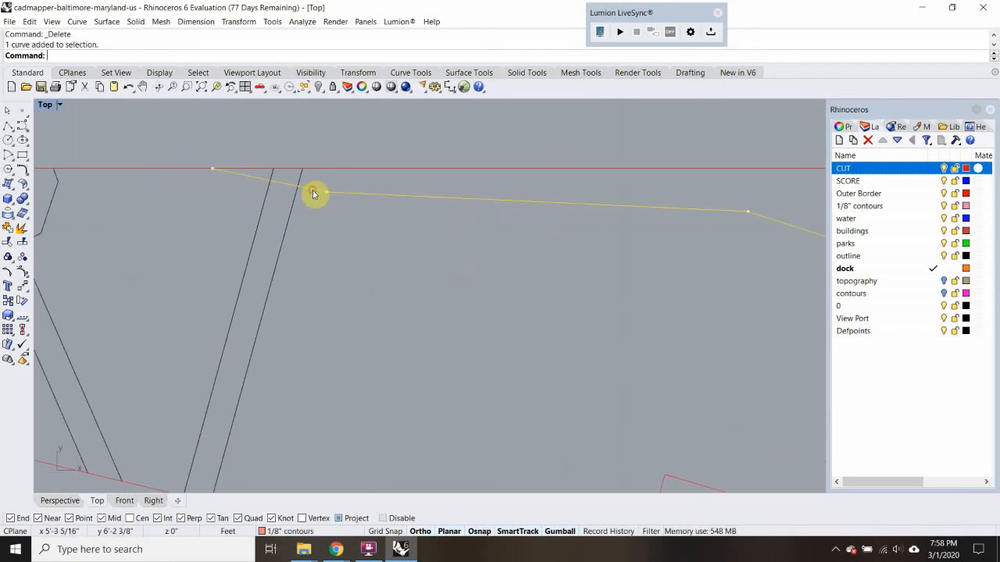
{"action": "type", "text": "Trim"}
{"action": "key", "text": "Return"}
Move the piece's roads, park line and inner contour to the SCORE layer, leaving out the cut outline
{"action": "scroll", "coordinate": [279, 179], "scroll_direction": "down", "scroll_amount": 3}
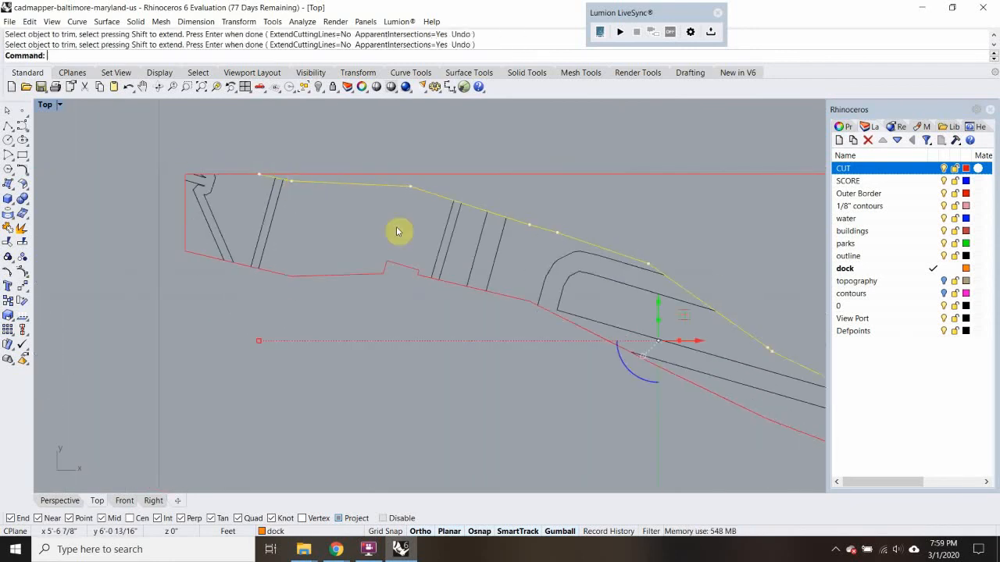
{"action": "scroll", "coordinate": [319, 229], "scroll_direction": "down", "scroll_amount": 3}
{"action": "scroll", "coordinate": [231, 179], "scroll_direction": "down", "scroll_amount": 2}
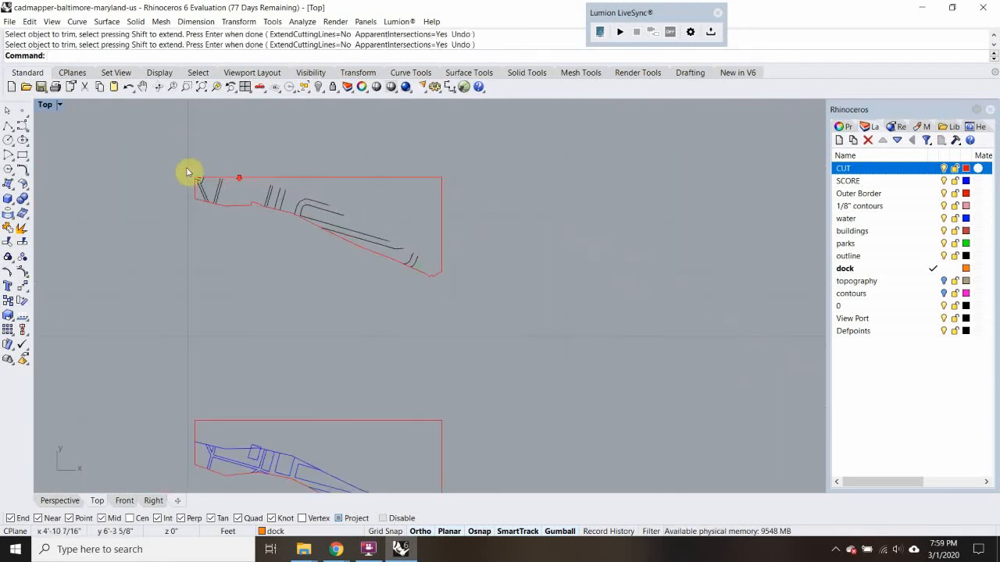
{"action": "left_click_drag", "start_coordinate": [143, 148], "coordinate": [500, 354]}
{"action": "left_click", "coordinate": [803, 550]}
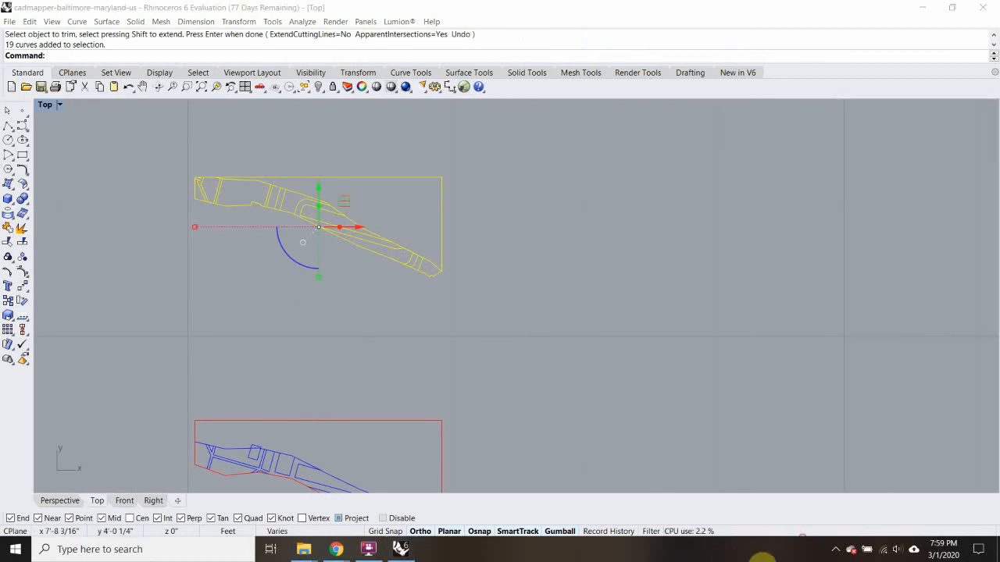
{"action": "left_click", "coordinate": [477, 168]}
{"action": "left_click", "coordinate": [423, 229], "text": "ctrl"}
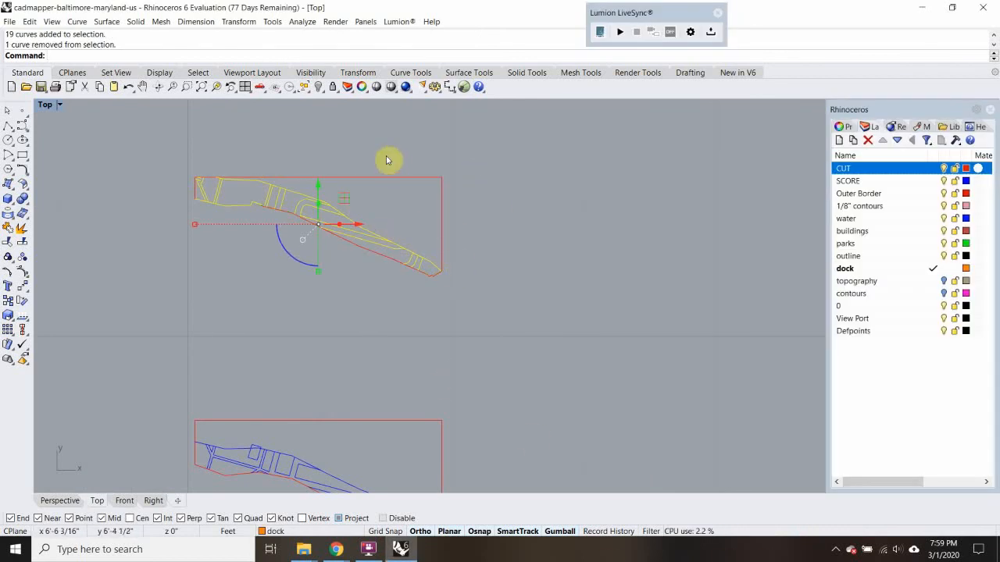
{"action": "right_click", "coordinate": [919, 183]}
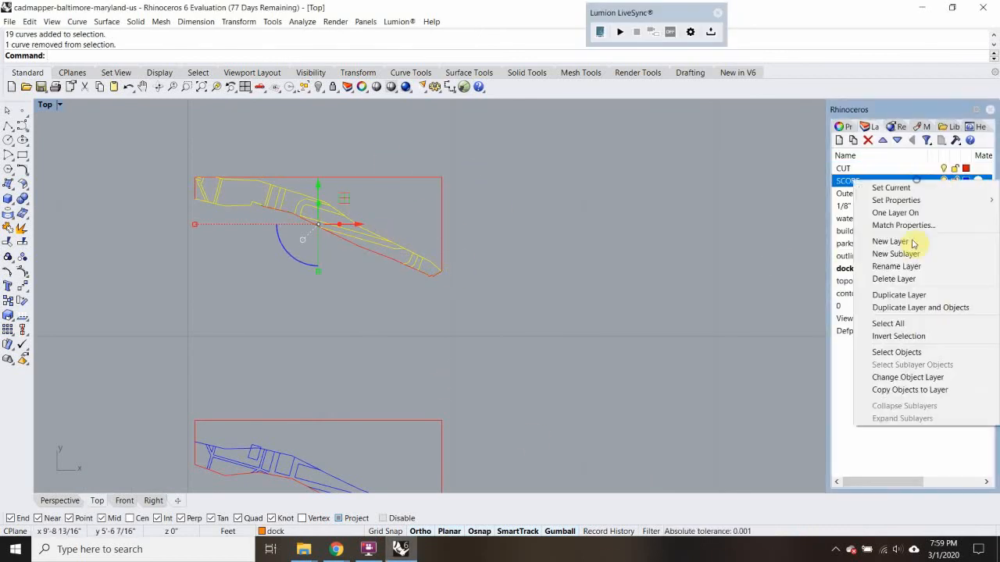
{"action": "left_click", "coordinate": [906, 378]}
Look over the stack of finished pieces and return to the original site drawing
{"action": "scroll", "coordinate": [549, 307], "scroll_direction": "down", "scroll_amount": 5}
{"action": "right_click_drag", "start_coordinate": [549, 306], "coordinate": [577, 260]}
{"action": "scroll", "coordinate": [577, 294], "scroll_direction": "up", "scroll_amount": 6}
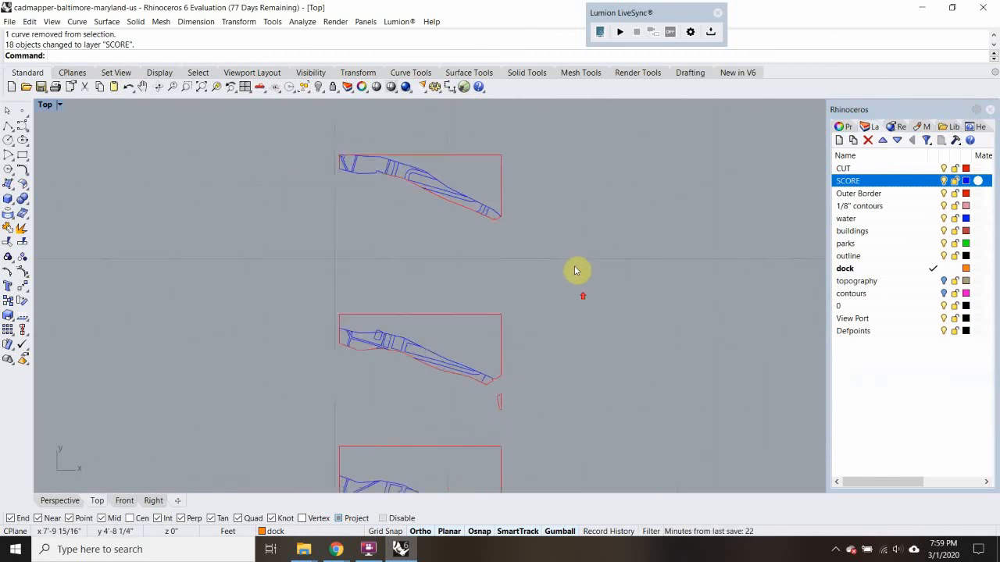
{"action": "scroll", "coordinate": [451, 207], "scroll_direction": "down", "scroll_amount": 6}
{"action": "right_click_drag", "start_coordinate": [496, 214], "coordinate": [473, 257]}
{"action": "right_click_drag", "start_coordinate": [380, 318], "coordinate": [439, 210]}
{"action": "scroll", "coordinate": [193, 328], "scroll_direction": "up", "scroll_amount": 8}
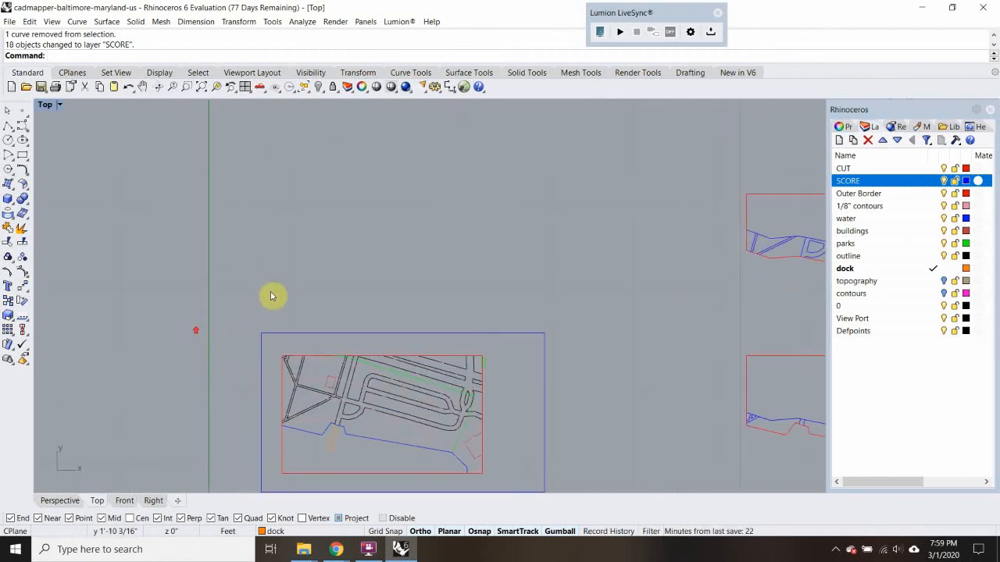
Copy the full site drawing to the space directly above the topmost finished piece, aligned with its east edge
{"action": "left_click_drag", "start_coordinate": [273, 294], "coordinate": [505, 490]}
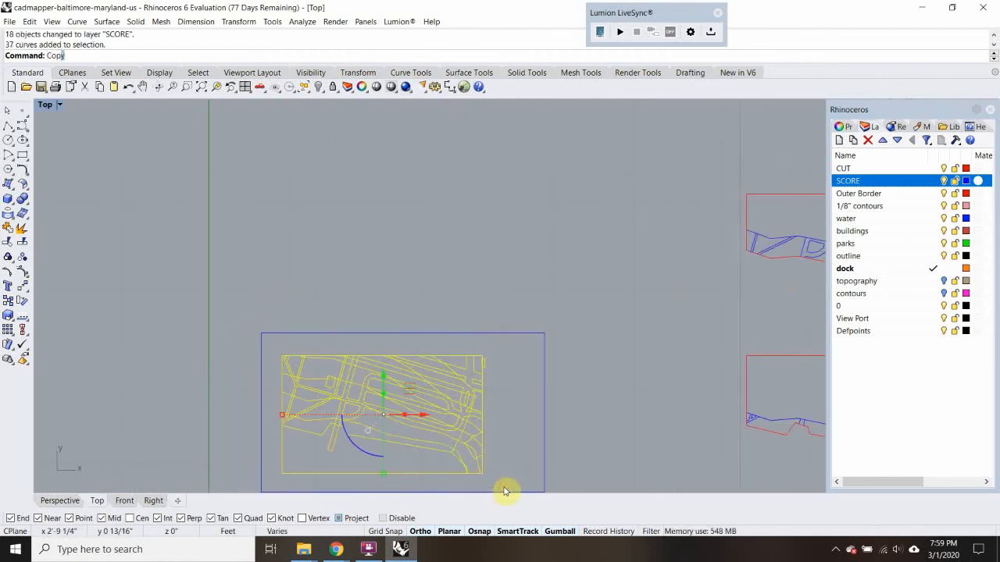
{"action": "type", "text": "Copy"}
{"action": "key", "text": "Return"}
{"action": "left_click", "coordinate": [483, 472]}
{"action": "scroll", "coordinate": [555, 348], "scroll_direction": "down", "scroll_amount": 4}
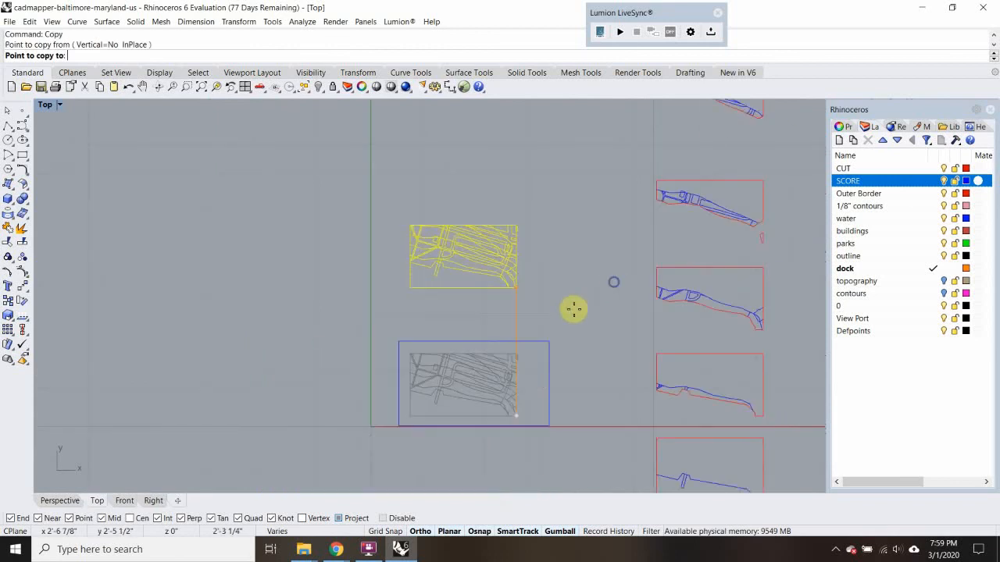
{"action": "right_click_drag", "start_coordinate": [573, 309], "coordinate": [374, 407]}
{"action": "right_click_drag", "start_coordinate": [542, 198], "coordinate": [493, 296]}
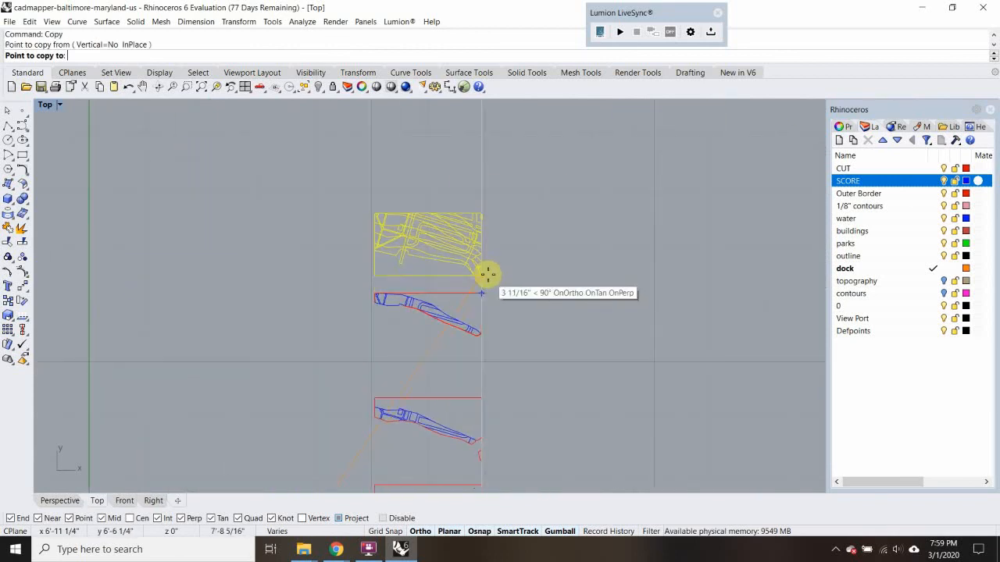
{"action": "left_click", "coordinate": [487, 273]}
{"action": "scroll", "coordinate": [490, 277], "scroll_direction": "up", "scroll_amount": 4}
{"action": "key", "text": "Return"}
{"action": "scroll", "coordinate": [493, 279], "scroll_direction": "down", "scroll_amount": 1}
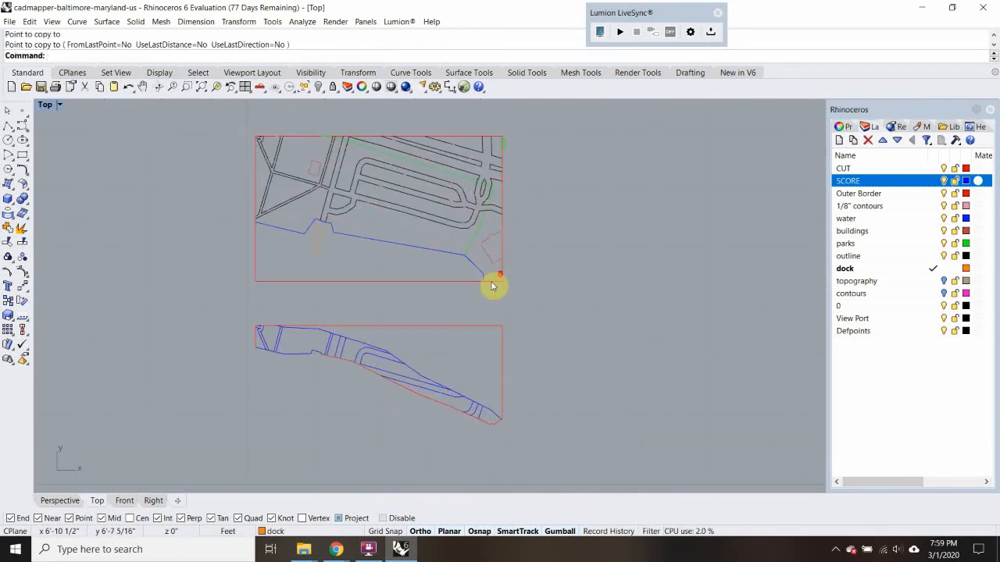
{"action": "right_click_drag", "start_coordinate": [497, 425], "coordinate": [489, 392]}
{"action": "right_click_drag", "start_coordinate": [490, 335], "coordinate": [495, 353]}
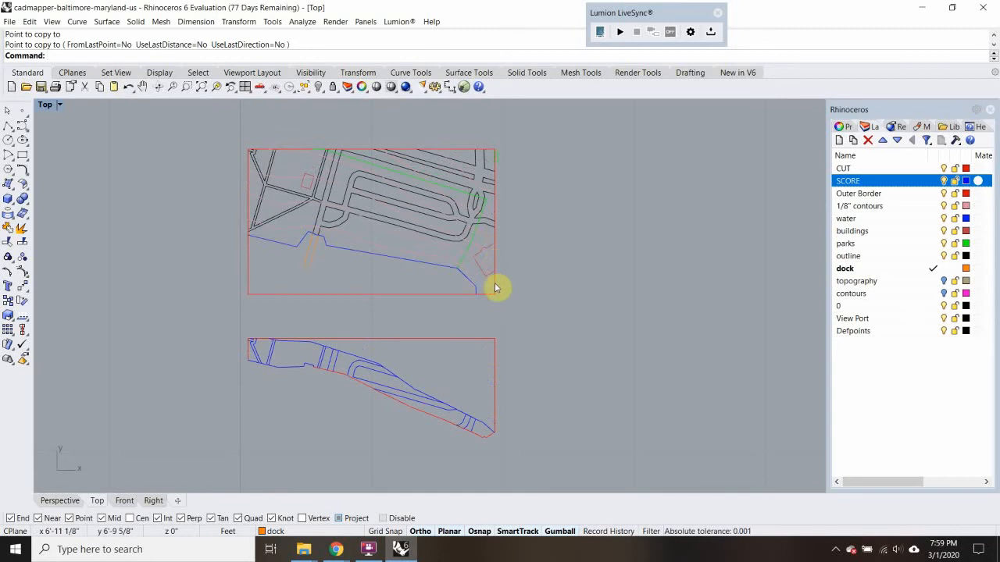
Move the next diagonal contour and the building outline at the east border to the CUT layer
{"action": "scroll", "coordinate": [498, 282], "scroll_direction": "up", "scroll_amount": 5}
{"action": "left_click", "coordinate": [462, 237]}
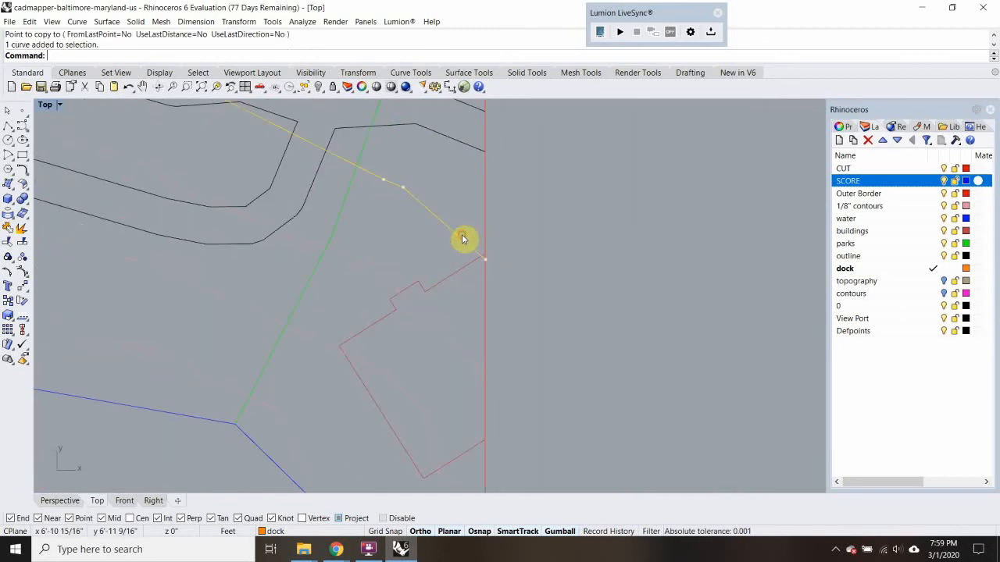
{"action": "scroll", "coordinate": [461, 236], "scroll_direction": "down", "scroll_amount": 8}
{"action": "scroll", "coordinate": [448, 365], "scroll_direction": "down", "scroll_amount": 4}
{"action": "right_click_drag", "start_coordinate": [396, 375], "coordinate": [459, 202]}
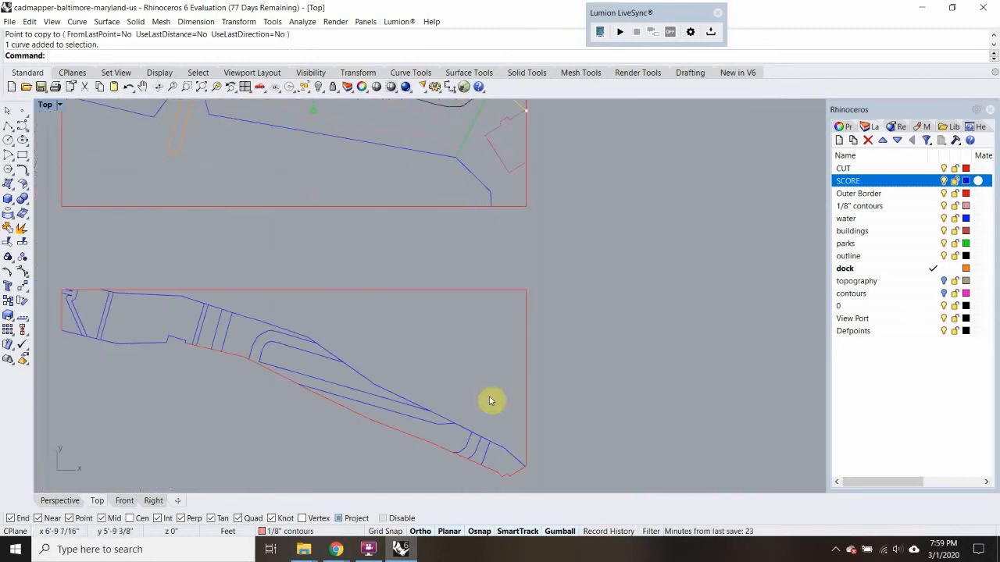
{"action": "scroll", "coordinate": [473, 315], "scroll_direction": "up", "scroll_amount": 10}
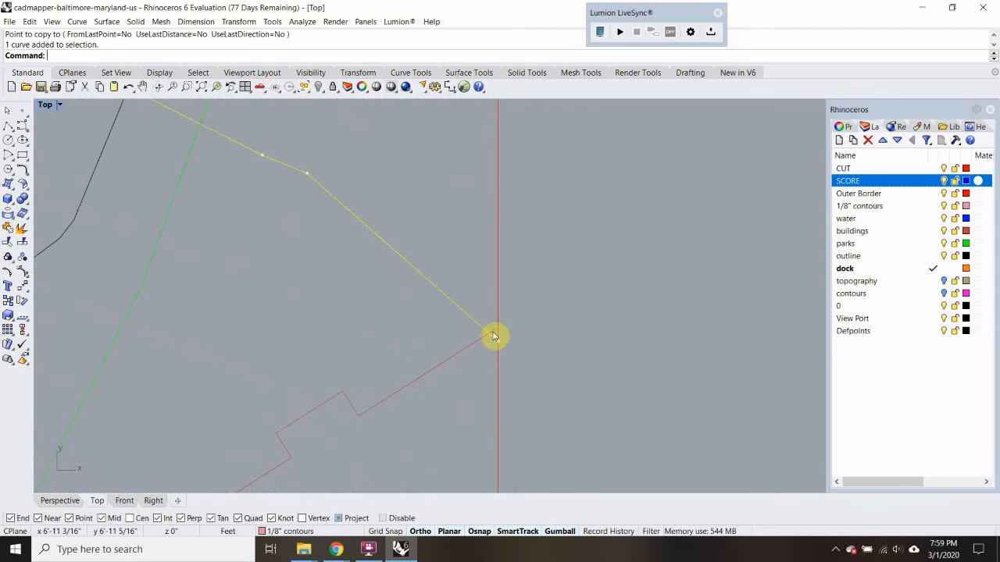
{"action": "left_click", "coordinate": [483, 335]}
{"action": "scroll", "coordinate": [483, 335], "scroll_direction": "down", "scroll_amount": 8}
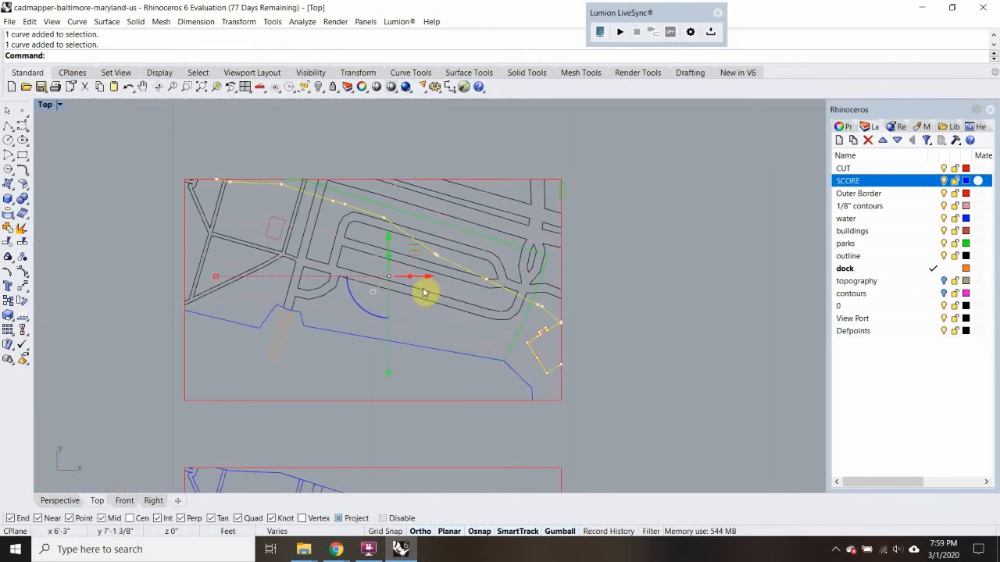
{"action": "left_click", "coordinate": [900, 182]}
{"action": "right_click", "coordinate": [901, 169]}
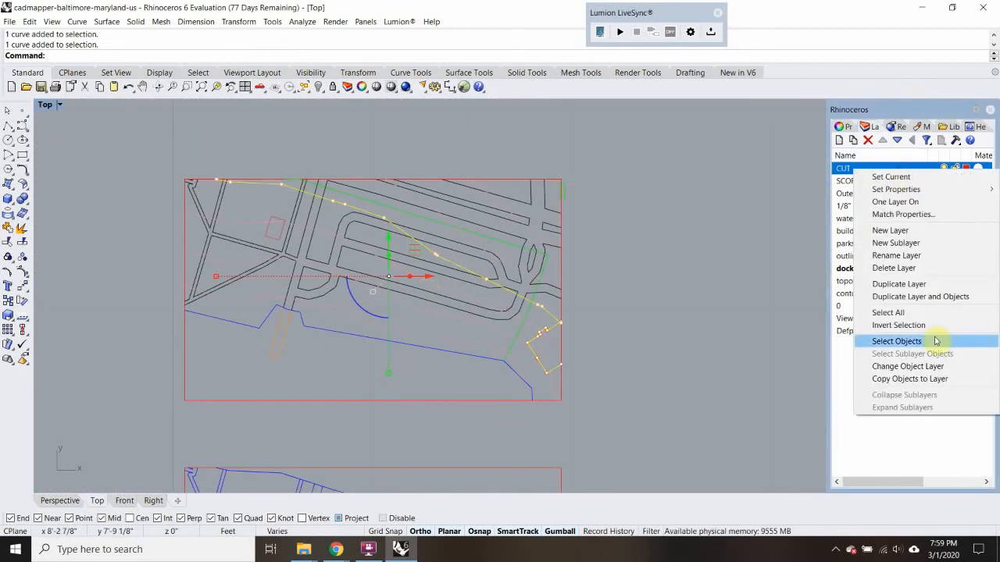
{"action": "left_click", "coordinate": [938, 366]}
Trim the road and park lines below the contour, using the contour and building outline as cutting edges
{"action": "type", "text": "Tr"}
{"action": "key", "text": "Return"}
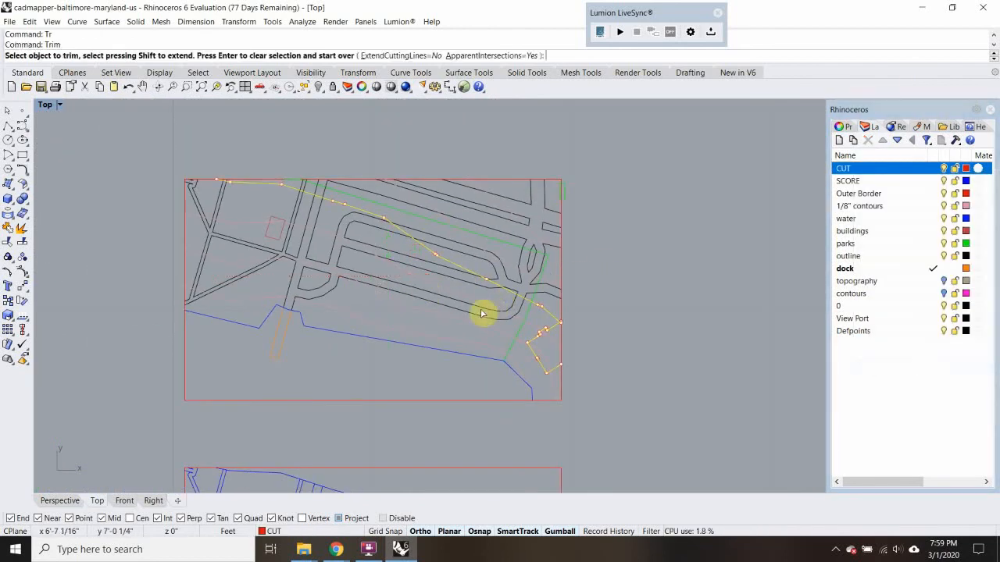
{"action": "left_click", "coordinate": [317, 318]}
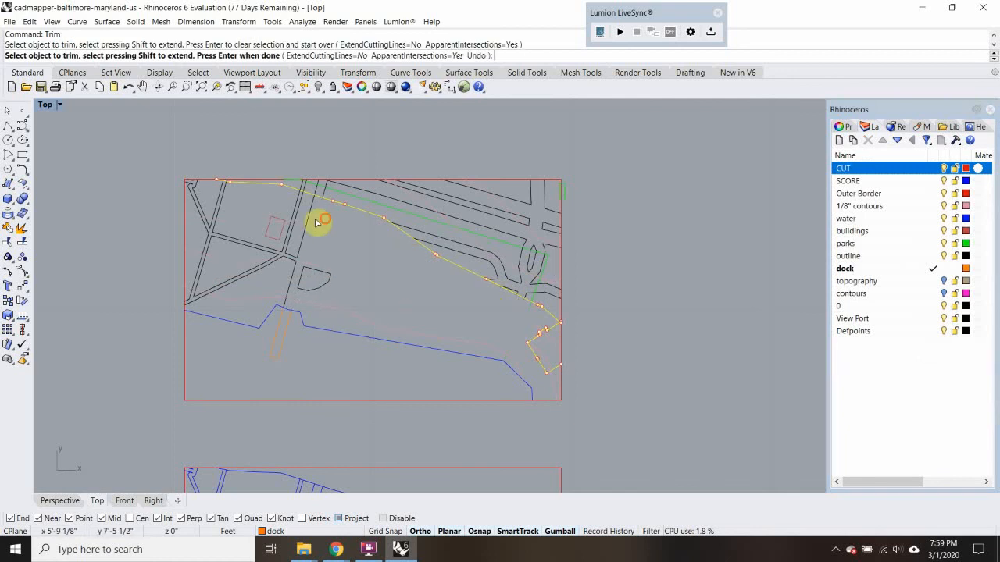
{"action": "left_click", "coordinate": [270, 211]}
{"action": "scroll", "coordinate": [234, 211], "scroll_direction": "up", "scroll_amount": 2}
{"action": "left_click_drag", "start_coordinate": [233, 208], "coordinate": [174, 195]}
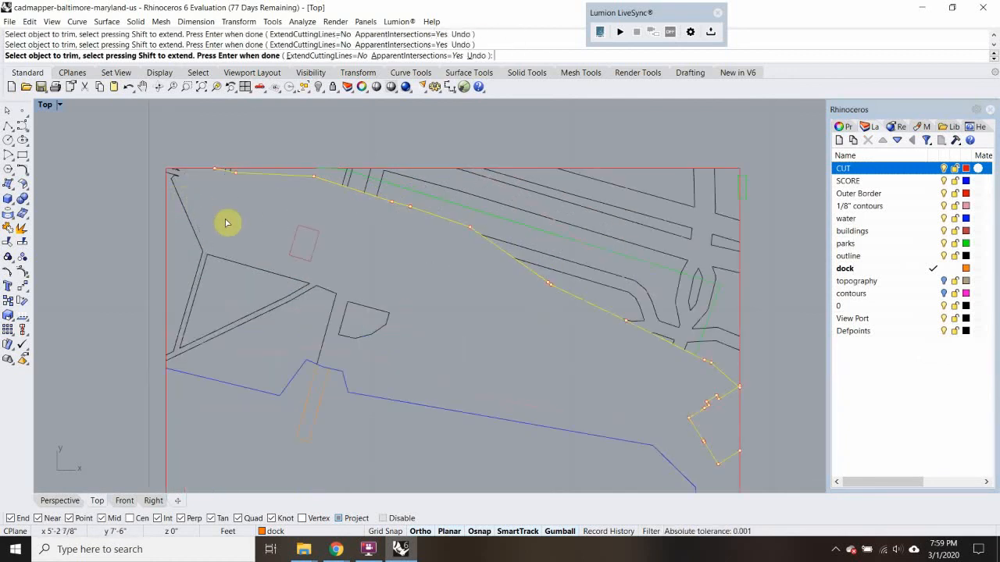
Trim away the building outline below the contour's end at the east border
{"action": "scroll", "coordinate": [226, 221], "scroll_direction": "down", "scroll_amount": 2}
{"action": "right_click_drag", "start_coordinate": [346, 278], "coordinate": [194, 186]}
{"action": "scroll", "coordinate": [533, 289], "scroll_direction": "up", "scroll_amount": 6}
{"action": "scroll", "coordinate": [444, 259], "scroll_direction": "up", "scroll_amount": 4}
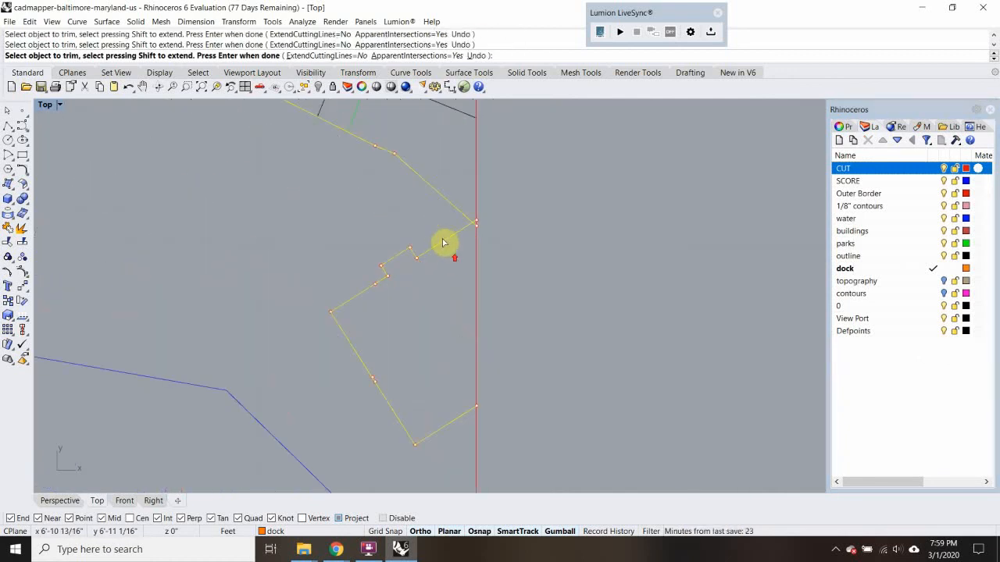
{"action": "scroll", "coordinate": [462, 232], "scroll_direction": "down", "scroll_amount": 8}
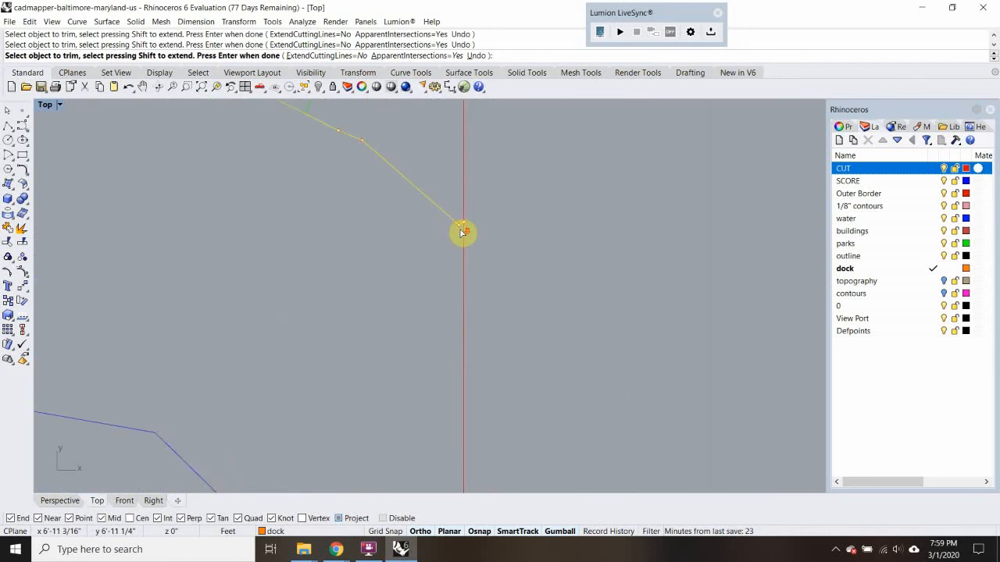
{"action": "right_click_drag", "start_coordinate": [397, 242], "coordinate": [552, 263]}
{"action": "left_click_drag", "start_coordinate": [400, 189], "coordinate": [340, 312]}
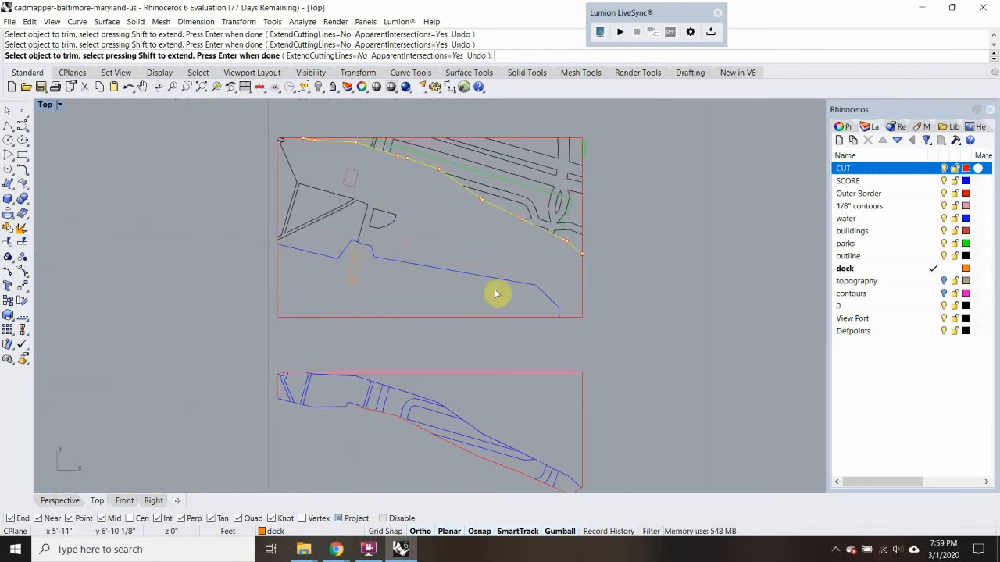
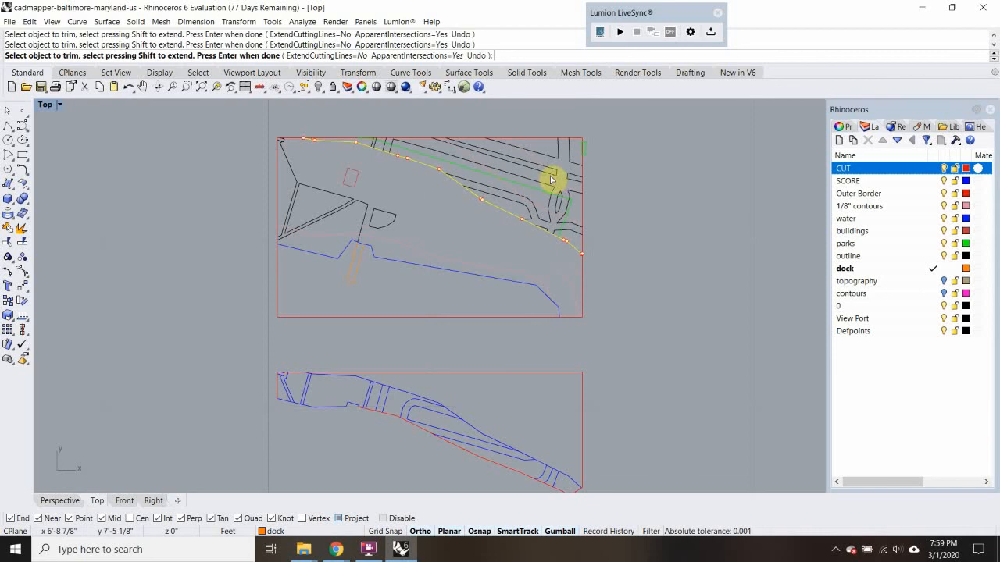
Finish trimming and delete the leftover road, water and dock lines below the diagonal contour
{"action": "scroll", "coordinate": [534, 196], "scroll_direction": "up", "scroll_amount": 4}
{"action": "key", "text": "Return"}
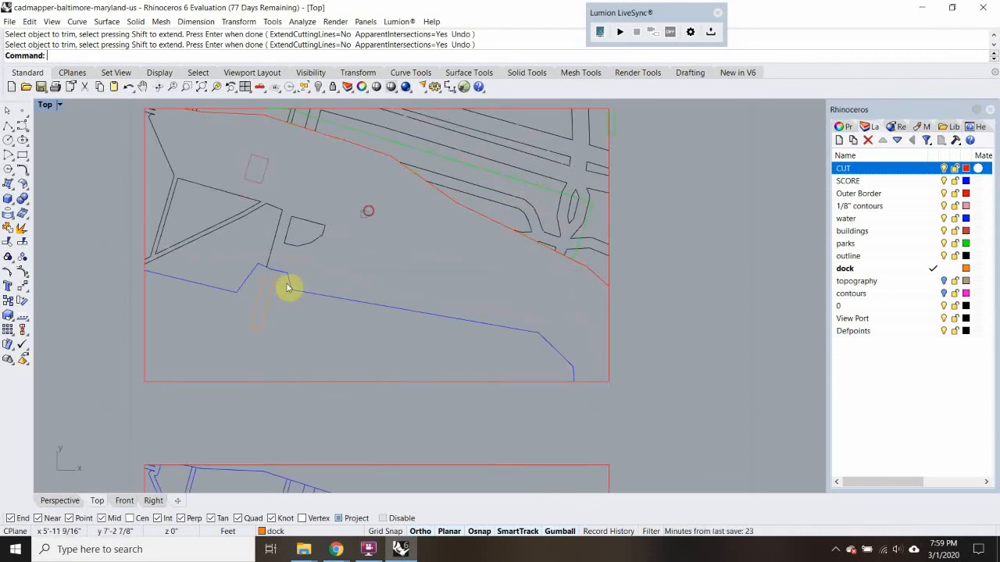
{"action": "left_click_drag", "start_coordinate": [288, 288], "coordinate": [224, 321]}
{"action": "key", "text": "Delete"}
Try to trim the border rectangle below the diagonal contour, using the contour alone as the cutting edge
{"action": "left_click", "coordinate": [478, 219]}
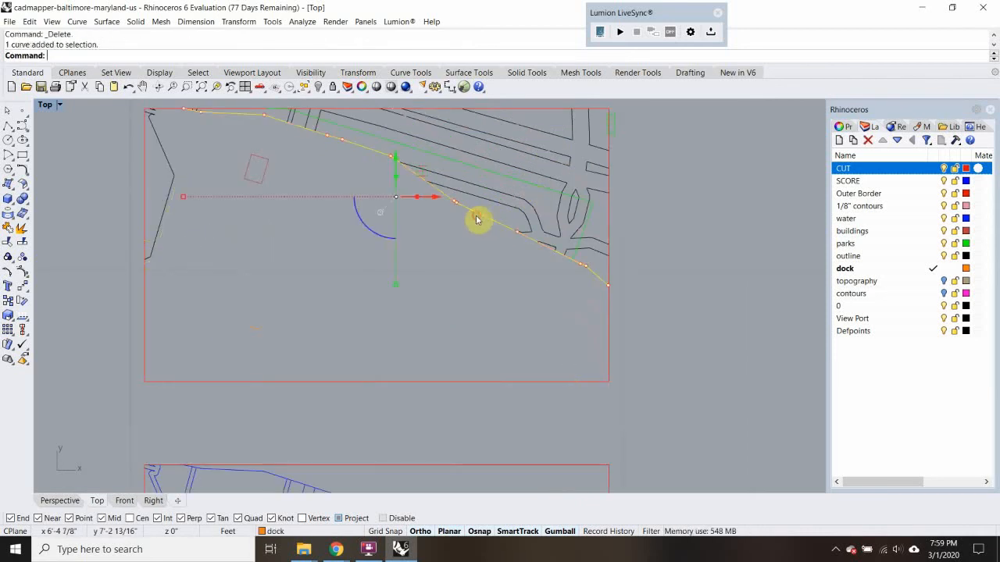
{"action": "right_click", "coordinate": [650, 317]}
{"action": "left_click", "coordinate": [610, 346]}
{"action": "right_click_drag", "start_coordinate": [159, 259], "coordinate": [353, 317]}
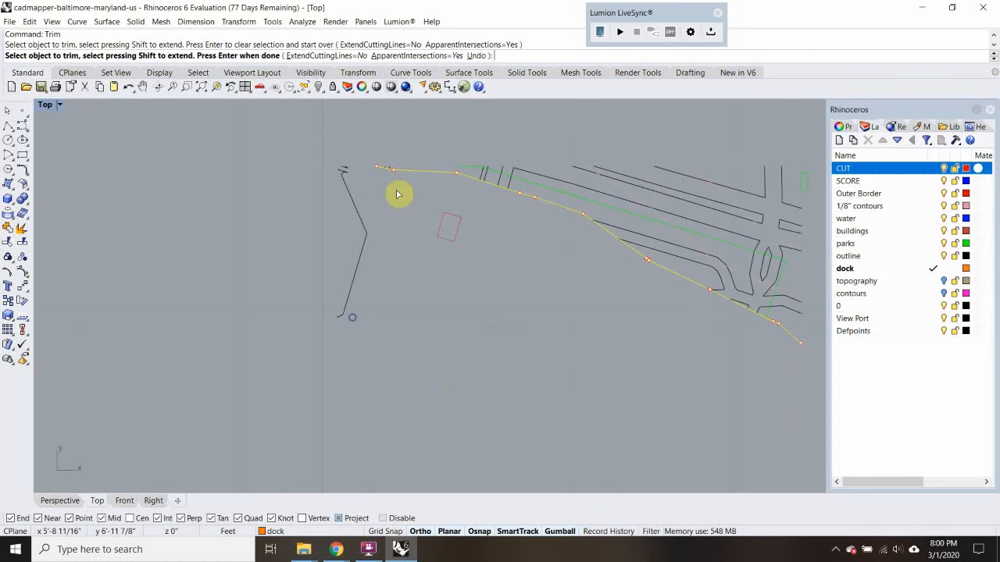
{"action": "key", "text": "ctrl+z"}
{"action": "scroll", "coordinate": [394, 178], "scroll_direction": "up", "scroll_amount": 5}
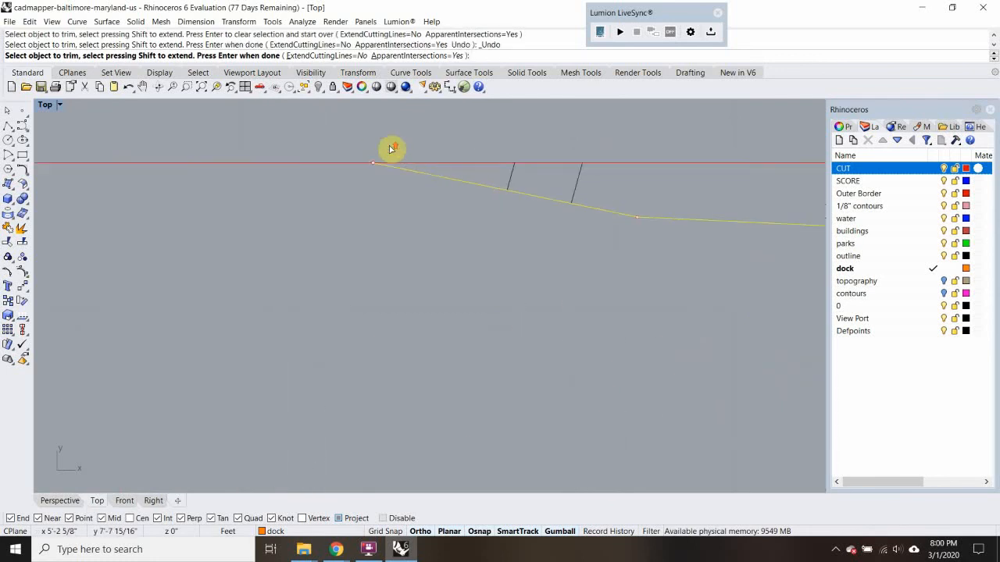
{"action": "scroll", "coordinate": [371, 179], "scroll_direction": "down", "scroll_amount": 3}
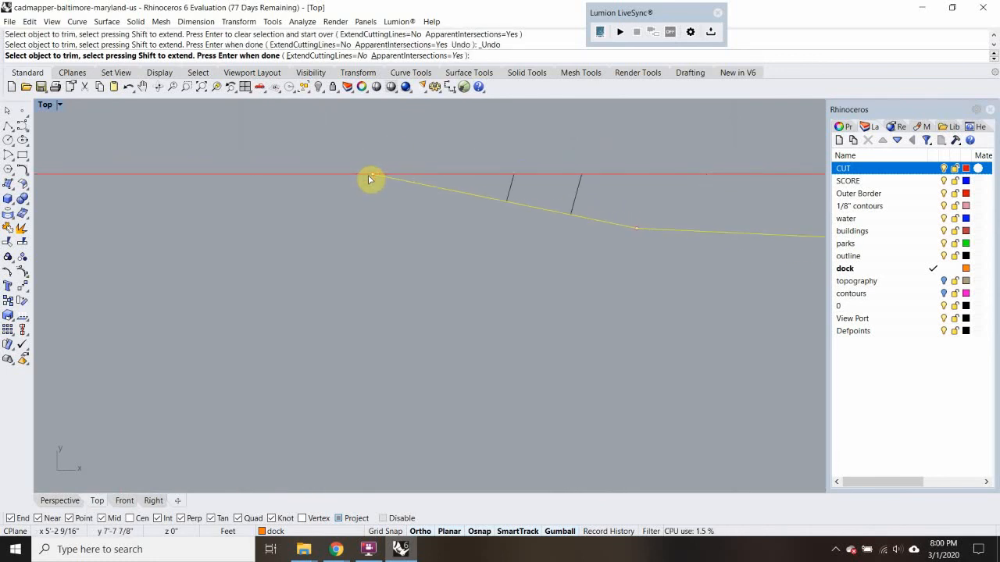
{"action": "left_click", "coordinate": [328, 176]}
{"action": "key", "text": "ctrl+z"}
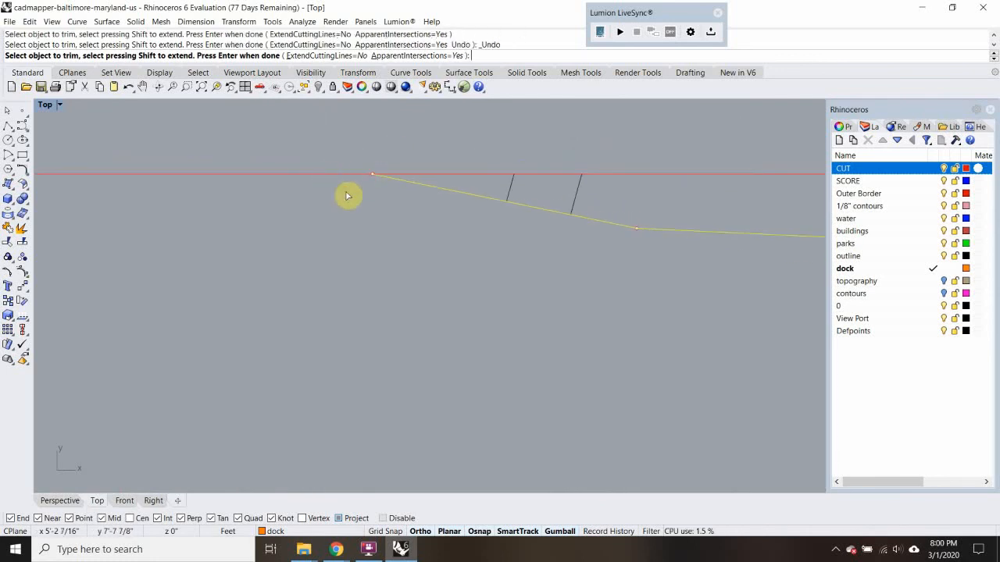
{"action": "key", "text": "Escape"}
Draw a short vertical line upward from the contour's west end where it meets the north border
{"action": "scroll", "coordinate": [367, 174], "scroll_direction": "up", "scroll_amount": 8}
{"action": "right_click_drag", "start_coordinate": [447, 191], "coordinate": [312, 167]}
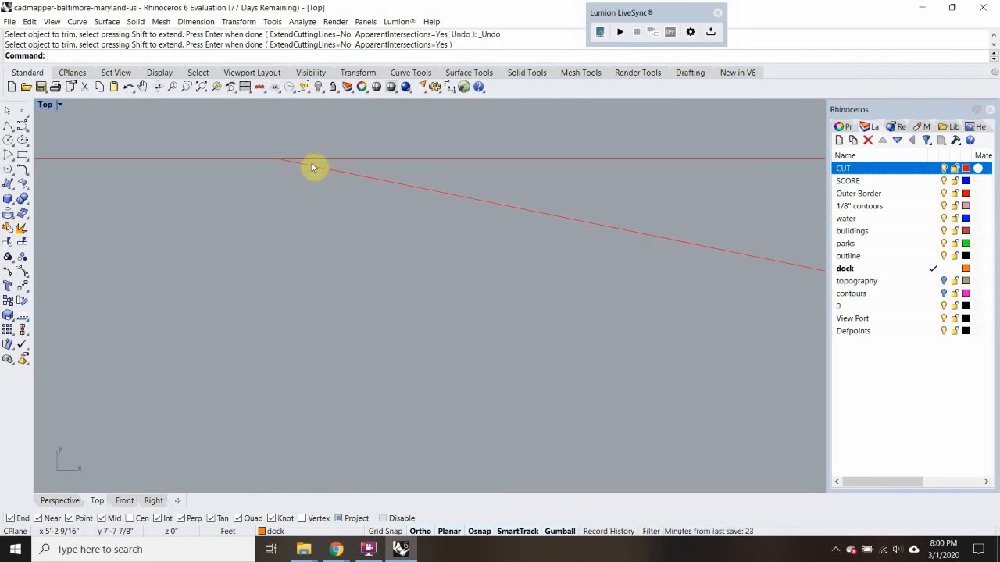
{"action": "type", "text": "l"}
{"action": "key", "text": "Return"}
{"action": "left_click", "coordinate": [278, 159]}
{"action": "left_click", "coordinate": [275, 108]}
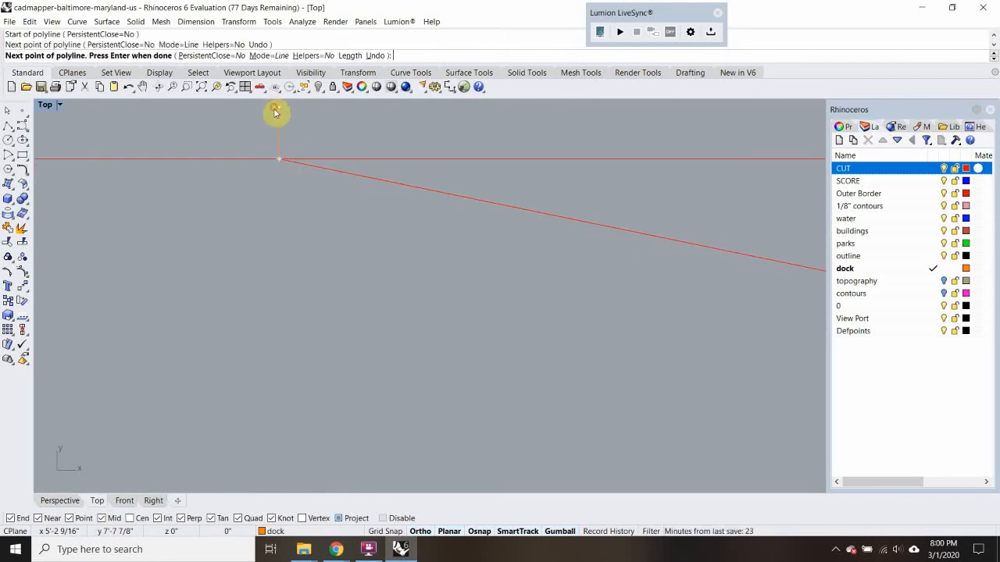
{"action": "key", "text": "Return"}
{"action": "type", "text": "l"}
{"action": "key", "text": "Return"}
{"action": "left_click", "coordinate": [278, 159]}
{"action": "left_click", "coordinate": [280, 124]}
{"action": "key", "text": "Return"}
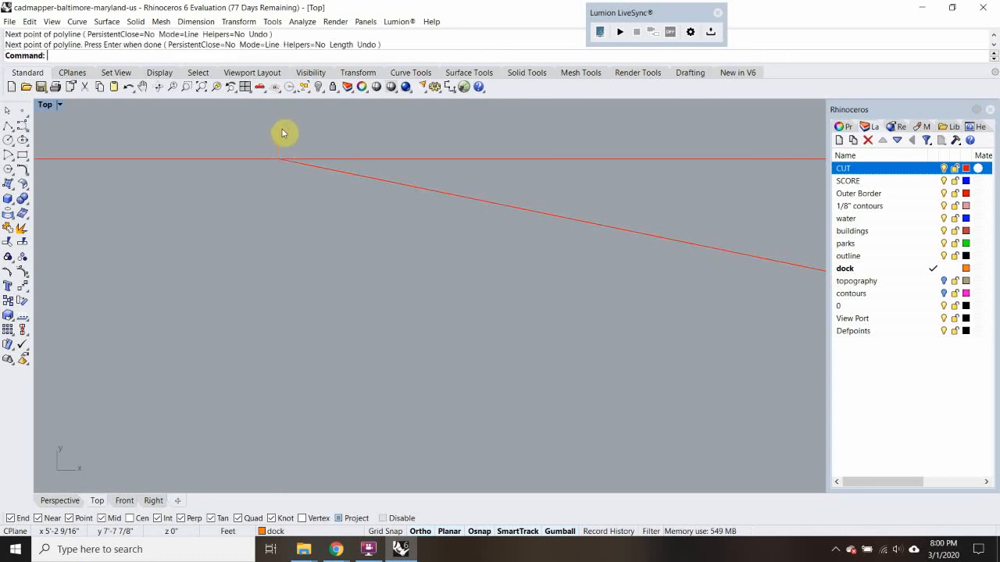
Delete the short helper line at the contour's west end
{"action": "left_click", "coordinate": [282, 135]}
{"action": "scroll", "coordinate": [288, 170], "scroll_direction": "down", "scroll_amount": 14}
{"action": "middle_click", "coordinate": [297, 188]}
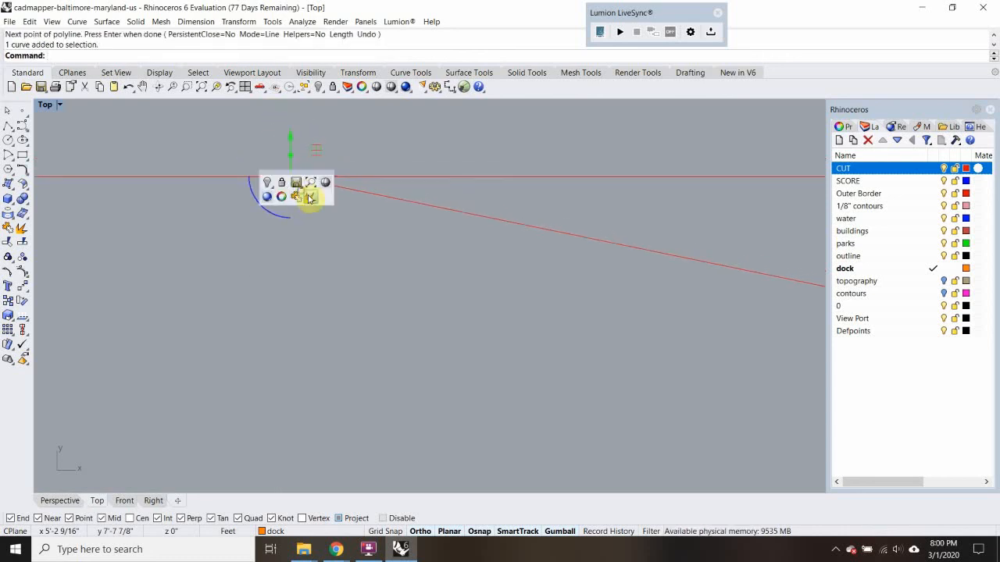
{"action": "left_click", "coordinate": [429, 283]}
{"action": "scroll", "coordinate": [426, 282], "scroll_direction": "down", "scroll_amount": 20}
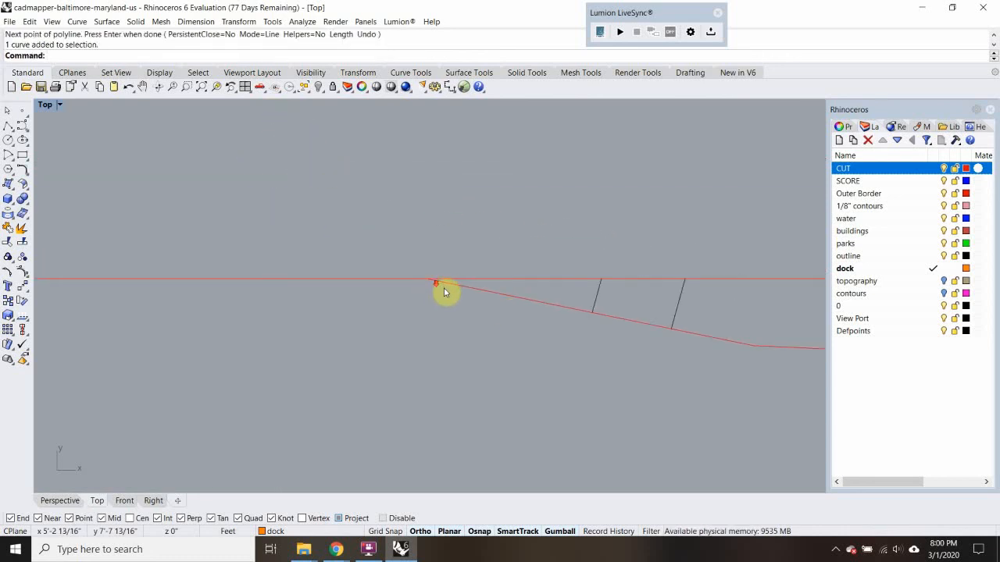
{"action": "left_click_drag", "start_coordinate": [402, 243], "coordinate": [465, 344]}
{"action": "key", "text": "Delete"}
Join the diagonal contour with the short building outline segment at the east border into one curve
{"action": "scroll", "coordinate": [465, 344], "scroll_direction": "down", "scroll_amount": 20}
{"action": "right_click_drag", "start_coordinate": [596, 384], "coordinate": [362, 270]}
{"action": "right_click_drag", "start_coordinate": [615, 325], "coordinate": [174, 153]}
{"action": "right_click_drag", "start_coordinate": [613, 359], "coordinate": [338, 227]}
{"action": "scroll", "coordinate": [347, 264], "scroll_direction": "up", "scroll_amount": 20}
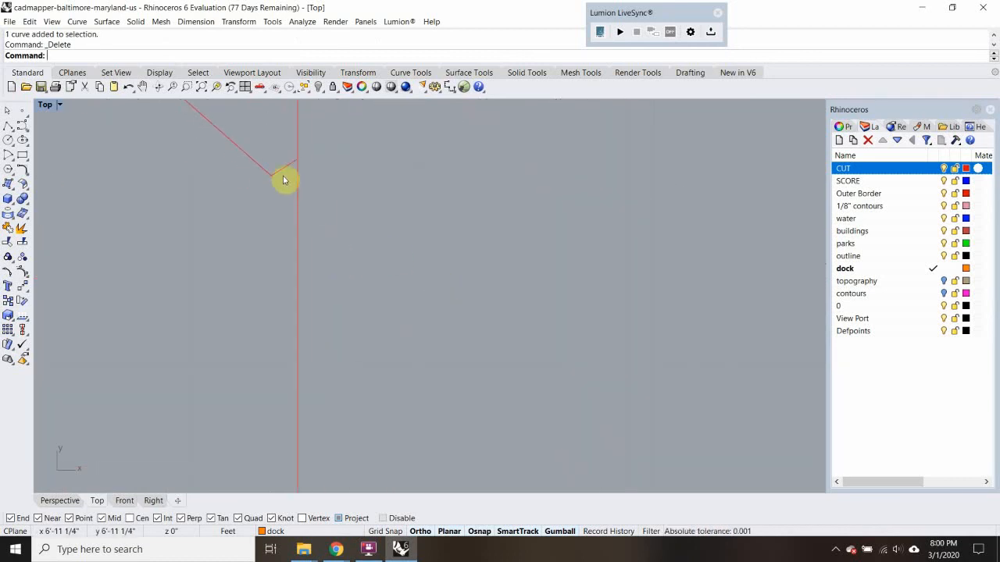
{"action": "key", "text": "ctrl+j"}
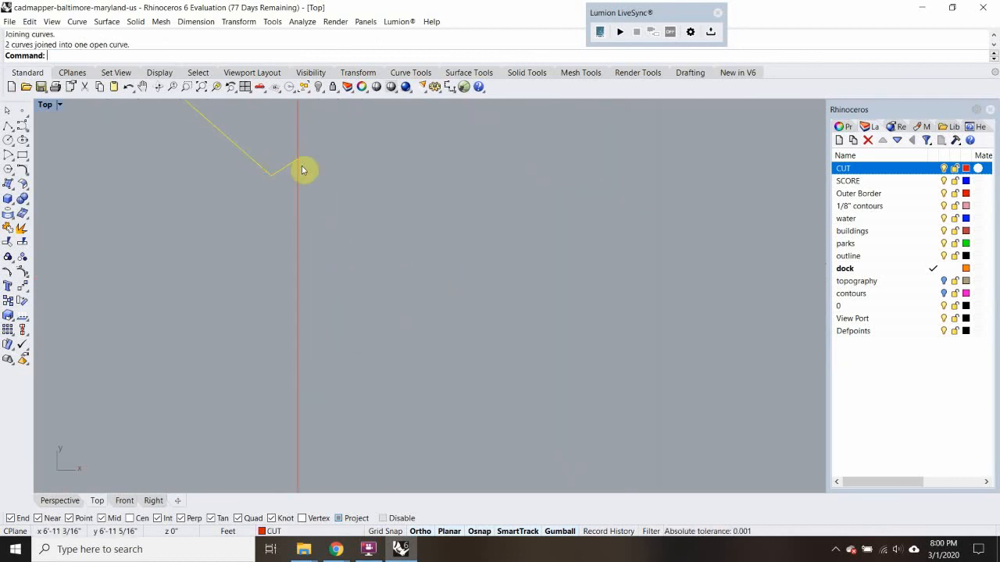
Trim away the border rectangle below the contour, using the joined curve as the cutting edge
{"action": "type", "text": "trim"}
{"action": "key", "text": "Return"}
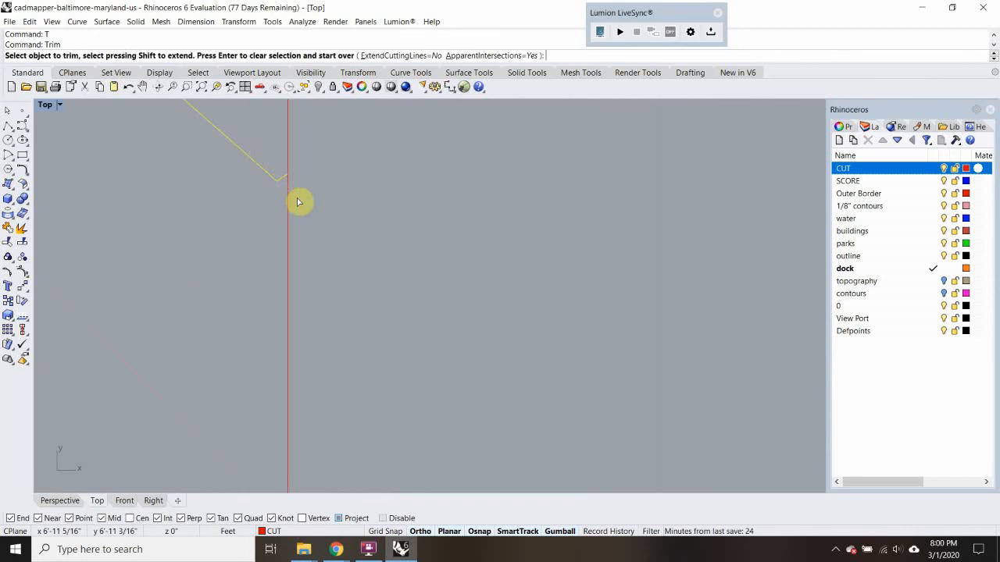
{"action": "left_click", "coordinate": [288, 213]}
{"action": "scroll", "coordinate": [234, 211], "scroll_direction": "down", "scroll_amount": 5}
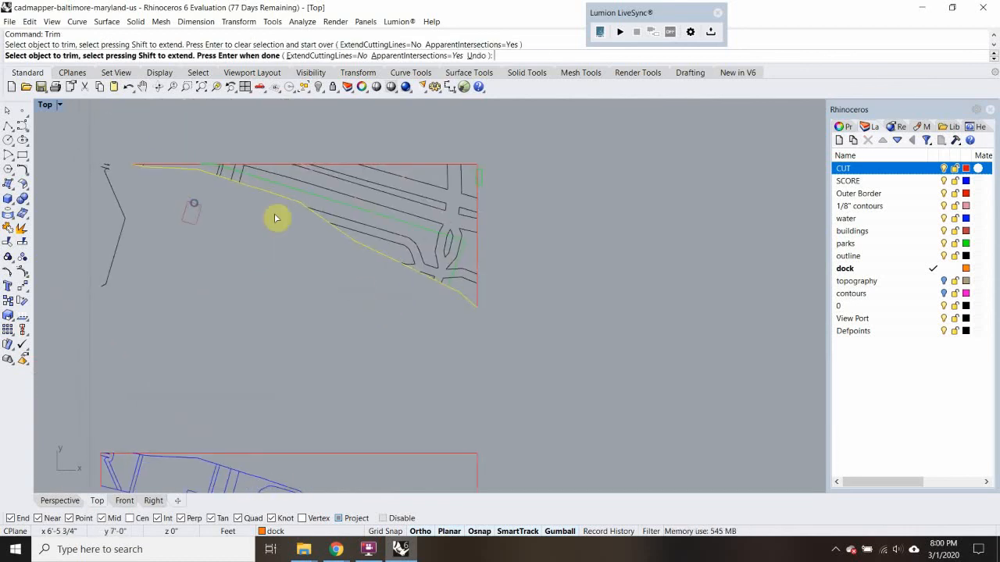
{"action": "scroll", "coordinate": [117, 160], "scroll_direction": "up", "scroll_amount": 3}
{"action": "key", "text": "Return"}
Delete the leftover outline lines beyond the west end of the trimmed piece
{"action": "scroll", "coordinate": [122, 160], "scroll_direction": "down", "scroll_amount": 5}
{"action": "left_click_drag", "start_coordinate": [127, 153], "coordinate": [88, 284]}
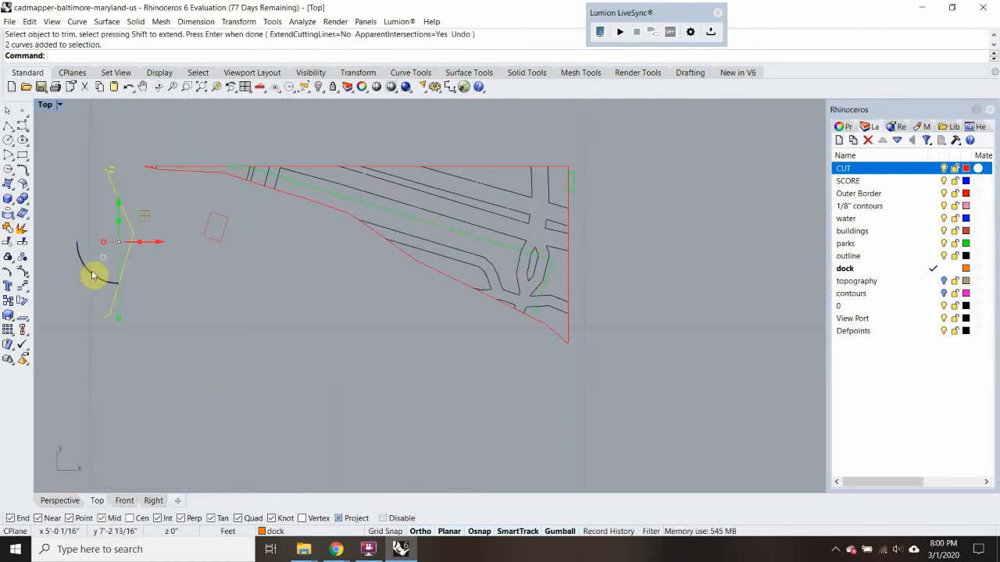
{"action": "key", "text": "Delete"}
Join the remaining border with the contour into a closed outline and assign it to the CUT layer
{"action": "left_click", "coordinate": [203, 168]}
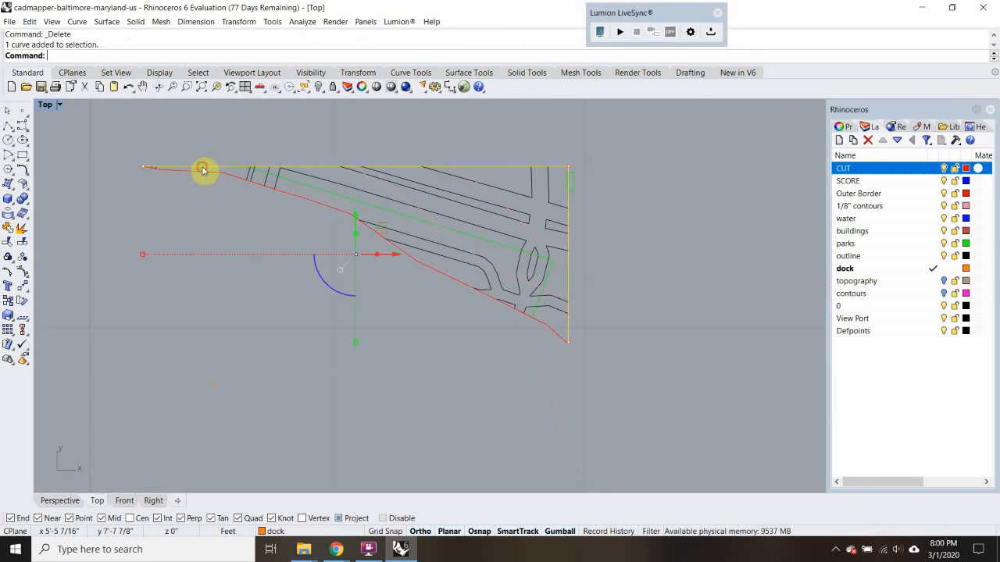
{"action": "left_click", "coordinate": [201, 173]}
{"action": "key", "text": "ctrl+j"}
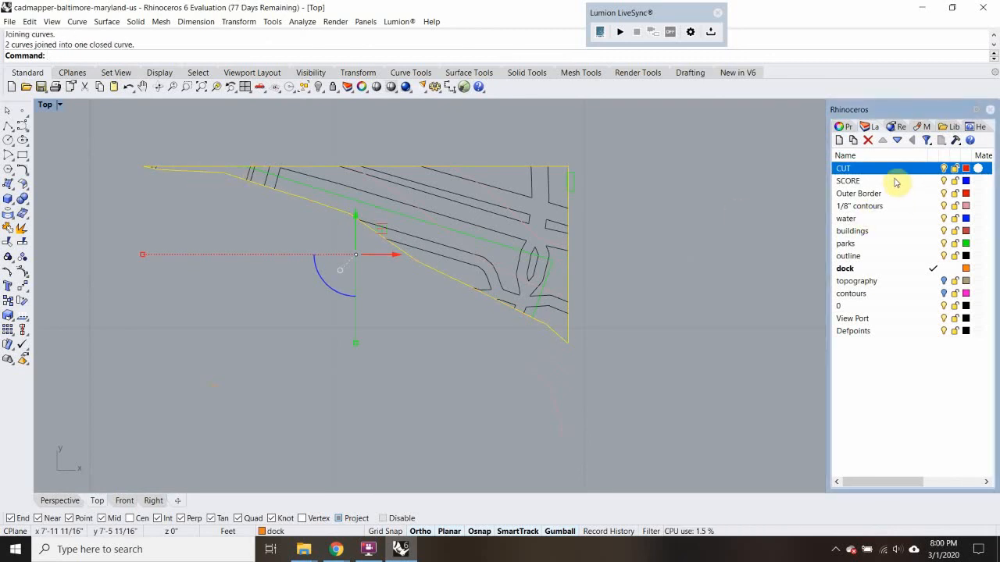
{"action": "right_click", "coordinate": [904, 168]}
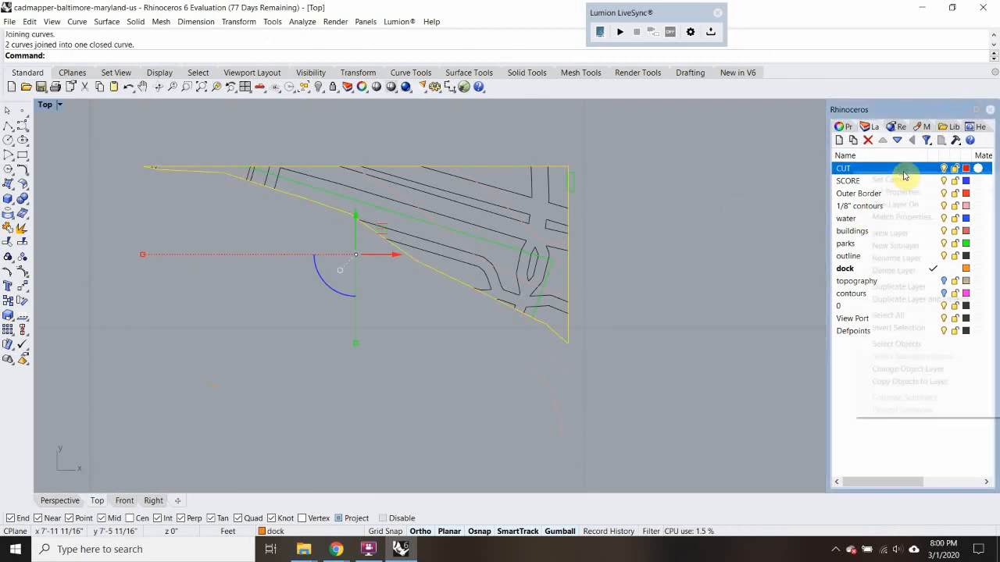
{"action": "left_click", "coordinate": [898, 369]}
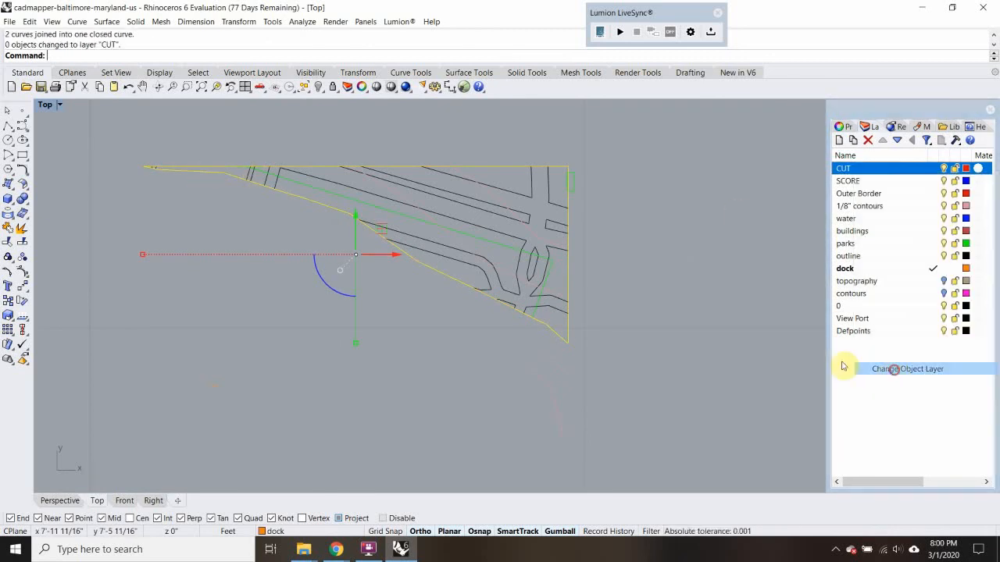
Trim the road and park lines above the next 1/8" contour inside the piece, using that contour as the cutting edge
{"action": "left_click", "coordinate": [464, 248]}
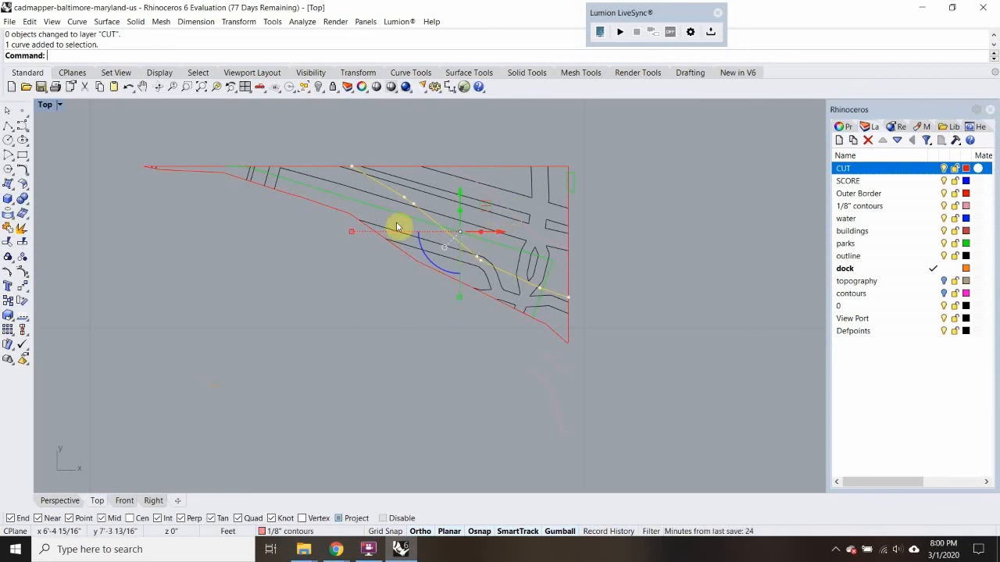
{"action": "type", "text": "Trim"}
{"action": "key", "text": "Return"}
{"action": "scroll", "coordinate": [508, 224], "scroll_direction": "up", "scroll_amount": 3}
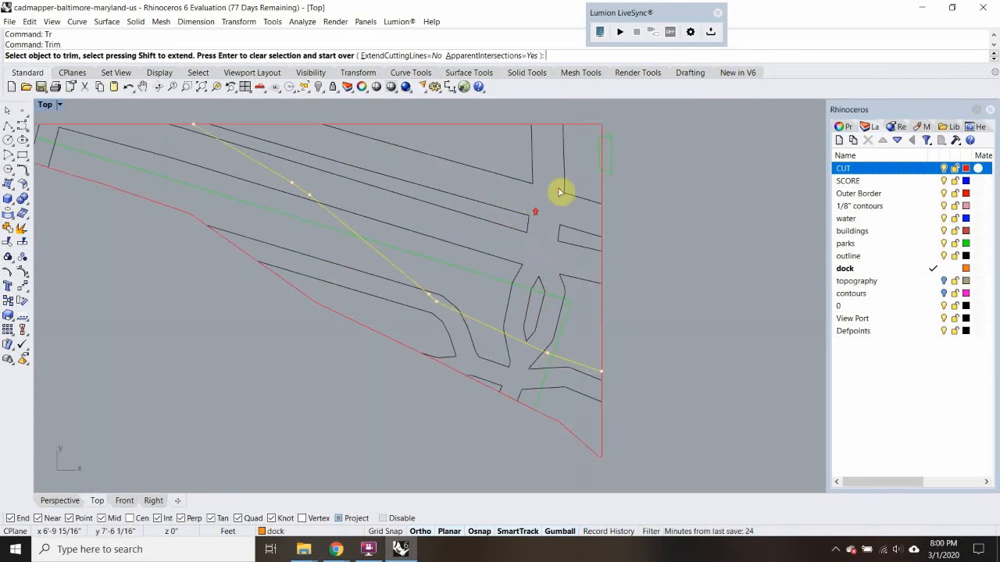
{"action": "left_click", "coordinate": [259, 138]}
{"action": "left_click", "coordinate": [275, 141]}
{"action": "right_click_drag", "start_coordinate": [426, 201], "coordinate": [502, 238]}
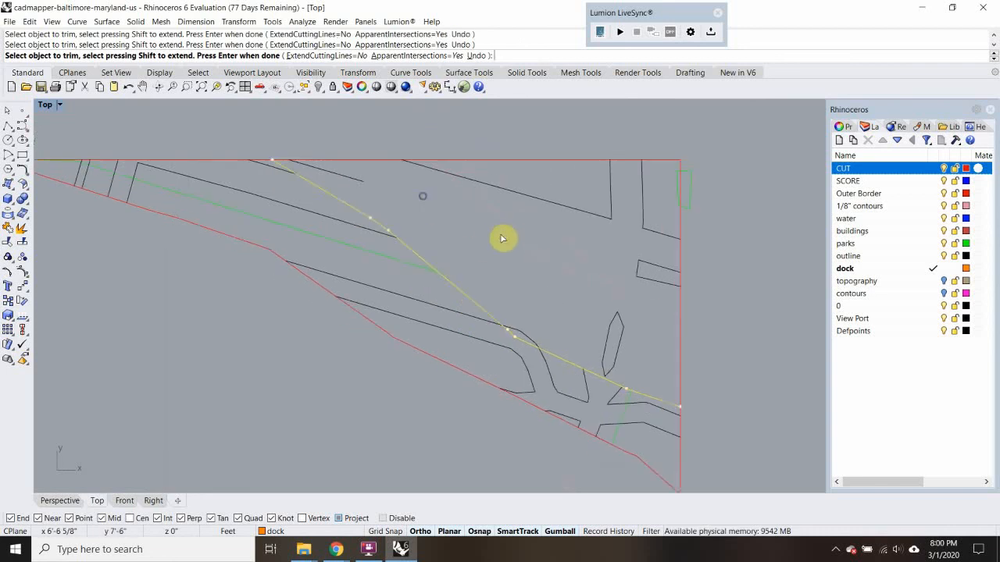
Delete the leftover road lines above the inner contour and the small park outline at the east border
{"action": "key", "text": "Return"}
{"action": "left_click", "coordinate": [351, 179]}
{"action": "key", "text": "Delete"}
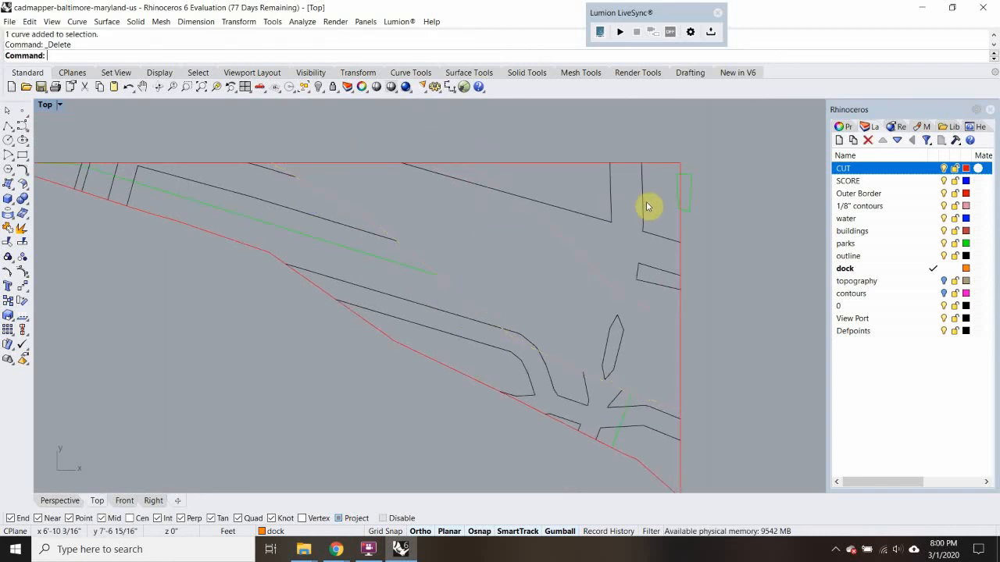
{"action": "left_click_drag", "start_coordinate": [572, 284], "coordinate": [573, 282]}
{"action": "key", "text": "Delete"}
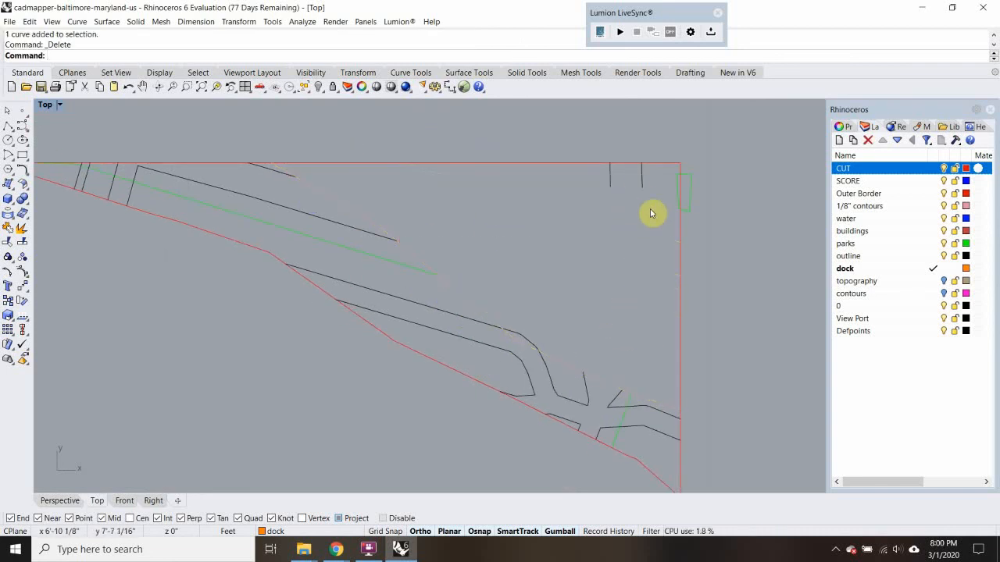
{"action": "left_click_drag", "start_coordinate": [653, 213], "coordinate": [594, 177]}
{"action": "key", "text": "Delete"}
{"action": "left_click_drag", "start_coordinate": [648, 143], "coordinate": [768, 305]}
{"action": "key", "text": "Delete"}
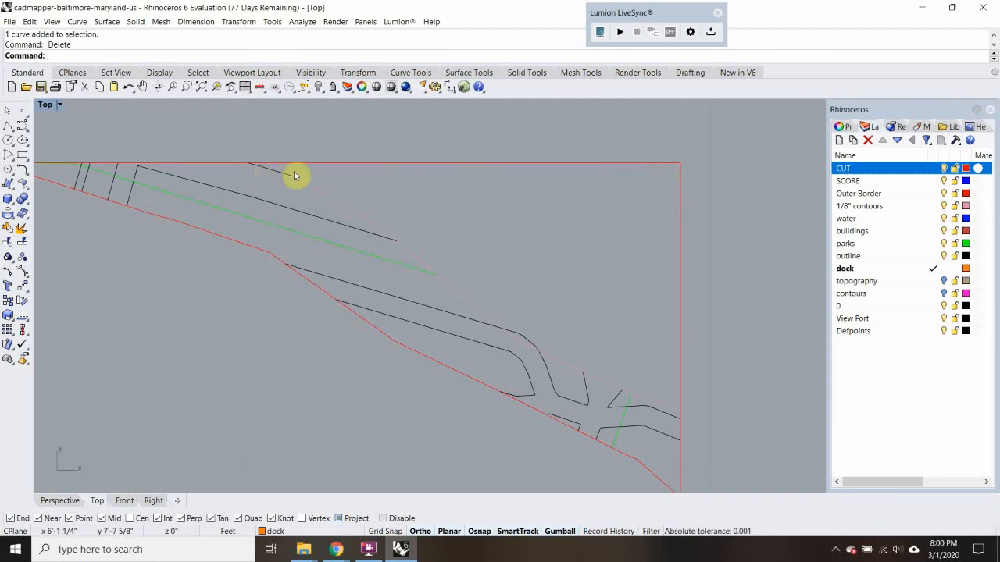
Move all linework inside the piece, including the inner contour but not the closed outline, to the SCORE layer
{"action": "scroll", "coordinate": [393, 258], "scroll_direction": "down", "scroll_amount": 5}
{"action": "left_click_drag", "start_coordinate": [143, 143], "coordinate": [647, 472]}
{"action": "left_click", "coordinate": [585, 212], "text": "ctrl"}
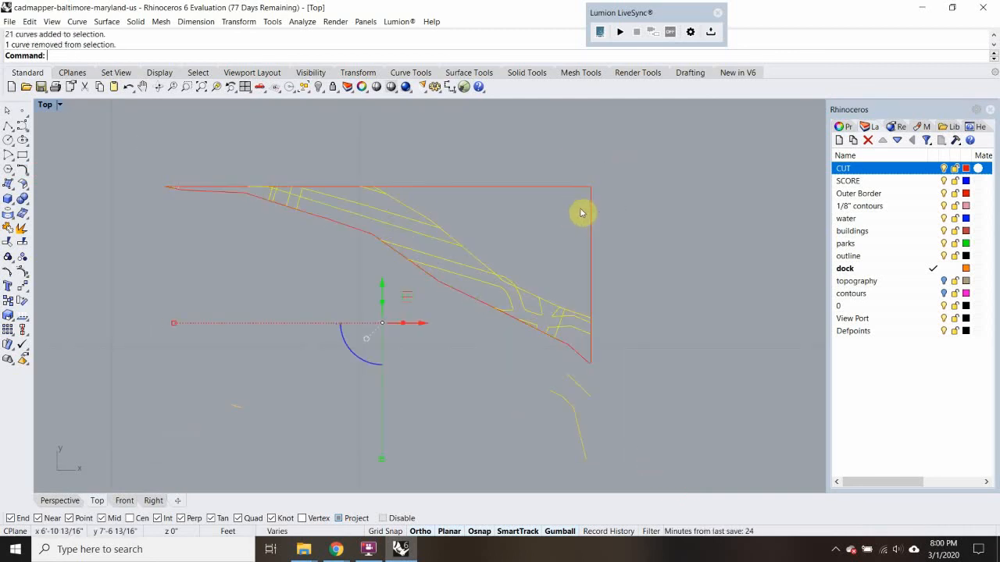
{"action": "left_click", "coordinate": [911, 183]}
{"action": "right_click", "coordinate": [911, 183]}
{"action": "left_click", "coordinate": [882, 379]}
{"action": "left_click", "coordinate": [746, 353]}
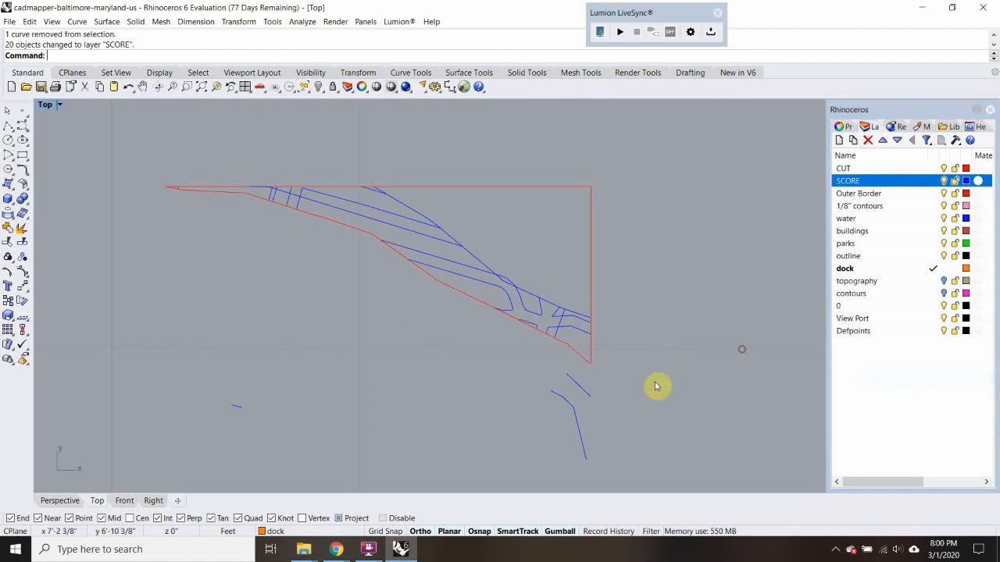
Delete the stray lines left below the new piece
{"action": "left_click_drag", "start_coordinate": [638, 385], "coordinate": [544, 432]}
{"action": "key", "text": "Delete"}
{"action": "scroll", "coordinate": [667, 404], "scroll_direction": "down", "scroll_amount": 3}
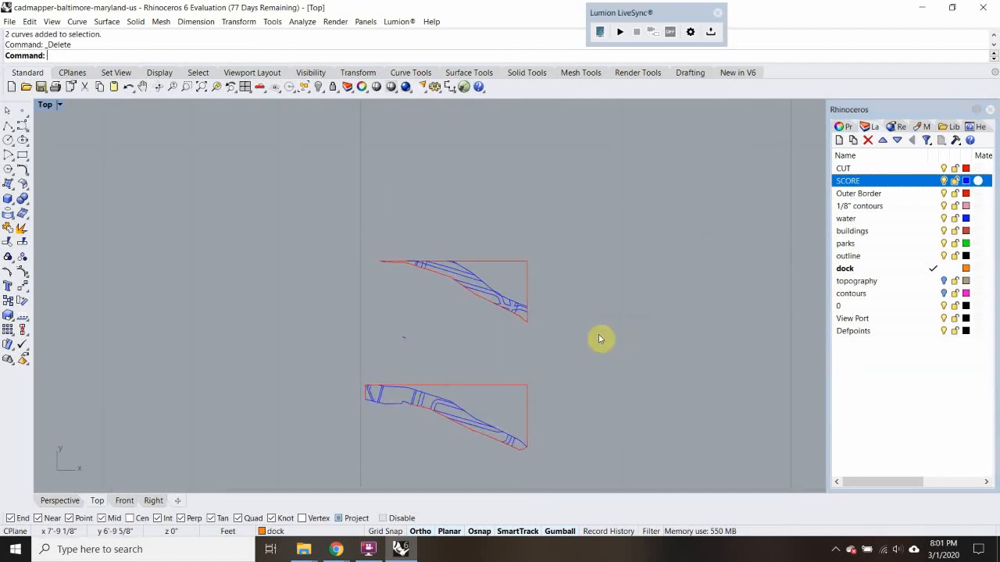
{"action": "scroll", "coordinate": [257, 367], "scroll_direction": "down", "scroll_amount": 2}
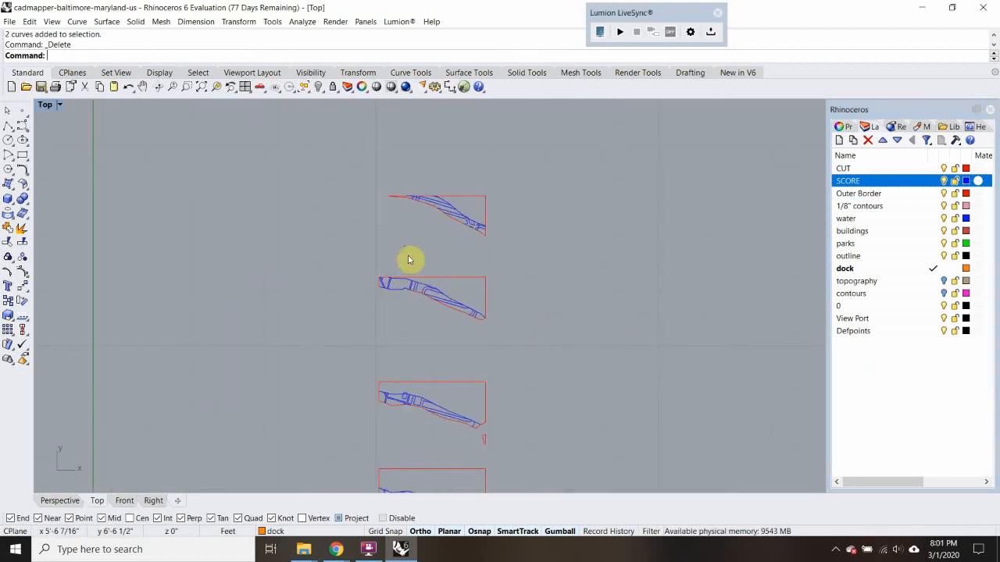
{"action": "key", "text": "Delete"}
Copy the complete original site drawing from its lower-right corner to directly above the newest piece, aligned with its east edge
{"action": "scroll", "coordinate": [382, 259], "scroll_direction": "down", "scroll_amount": 5}
{"action": "scroll", "coordinate": [188, 458], "scroll_direction": "up", "scroll_amount": 7}
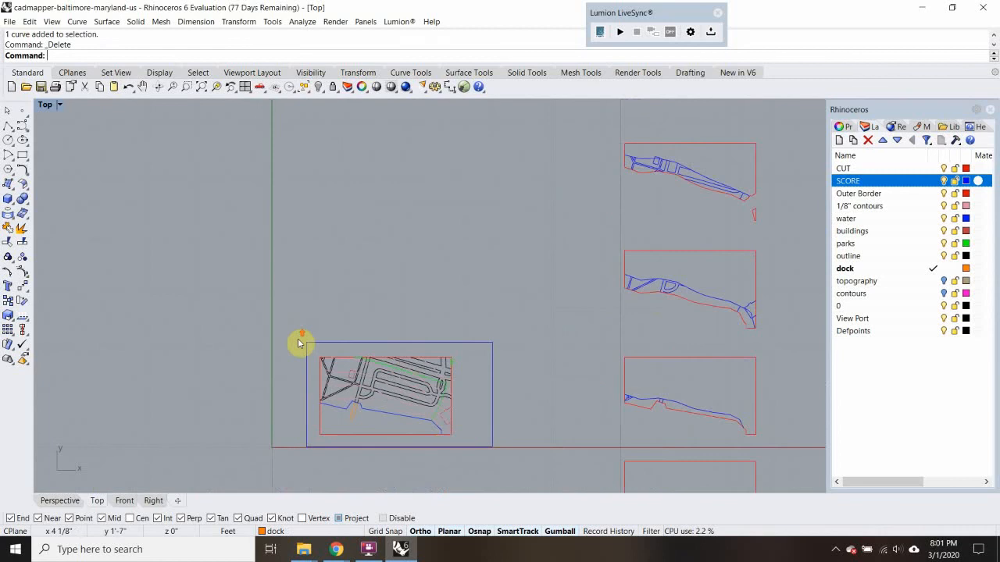
{"action": "left_click_drag", "start_coordinate": [307, 321], "coordinate": [461, 439]}
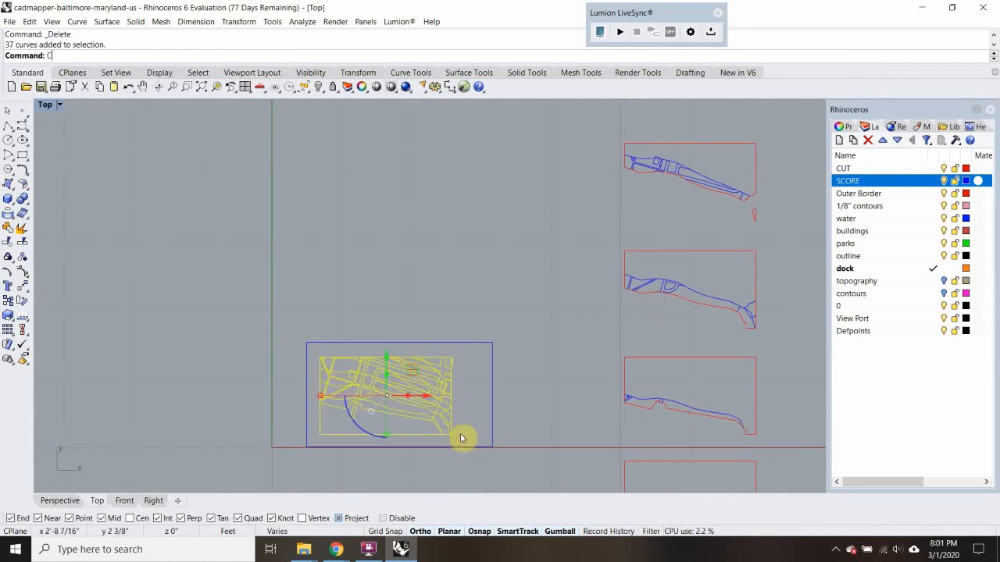
{"action": "type", "text": "opy"}
{"action": "key", "text": "Return"}
{"action": "left_click", "coordinate": [453, 433]}
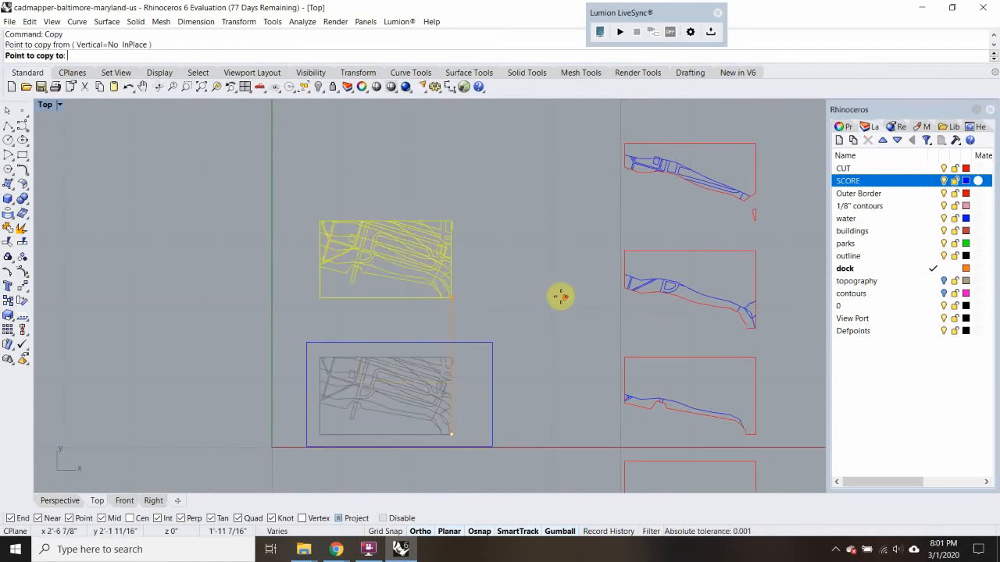
{"action": "scroll", "coordinate": [569, 274], "scroll_direction": "down", "scroll_amount": 6}
{"action": "right_click_drag", "start_coordinate": [570, 273], "coordinate": [414, 409]}
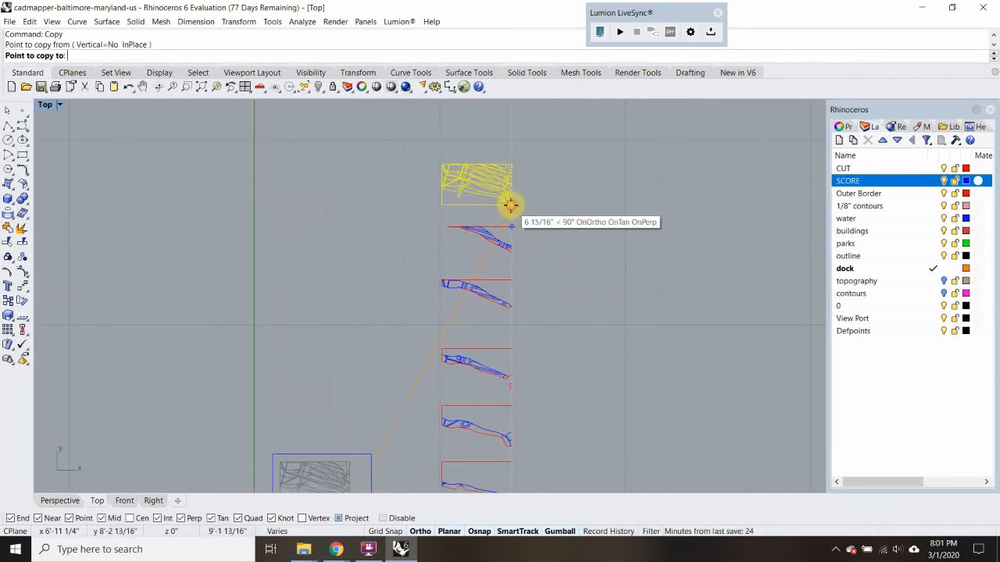
{"action": "left_click", "coordinate": [510, 205]}
{"action": "key", "text": "Return"}
{"action": "scroll", "coordinate": [500, 180], "scroll_direction": "up", "scroll_amount": 8}
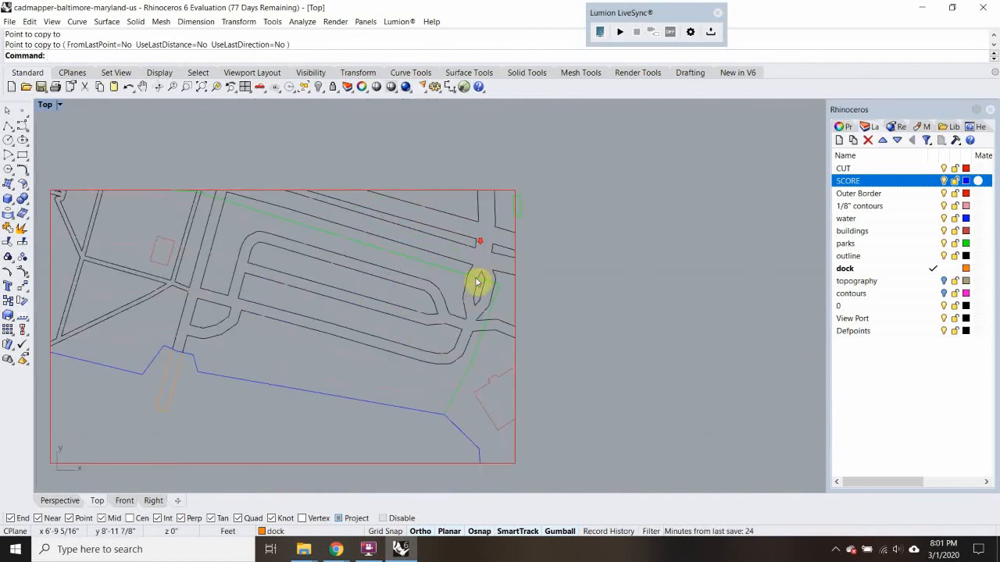
Trim off the short road segment projecting past the inner contour of the newest trimmed piece
{"action": "scroll", "coordinate": [476, 279], "scroll_direction": "down", "scroll_amount": 4}
{"action": "right_click_drag", "start_coordinate": [471, 282], "coordinate": [464, 181]}
{"action": "right_click_drag", "start_coordinate": [454, 449], "coordinate": [467, 418]}
{"action": "scroll", "coordinate": [474, 443], "scroll_direction": "up", "scroll_amount": 10}
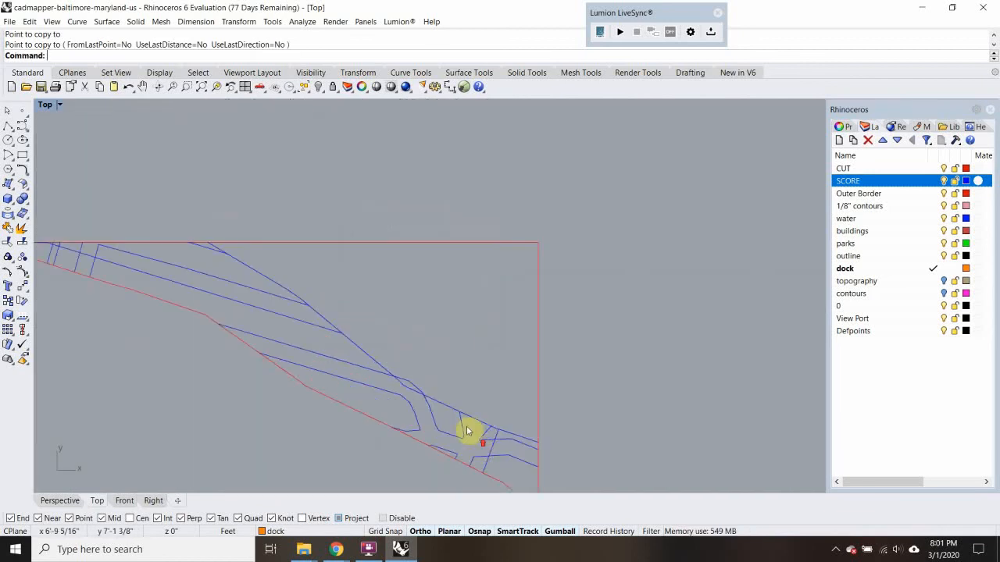
{"action": "left_click", "coordinate": [405, 382]}
{"action": "scroll", "coordinate": [404, 375], "scroll_direction": "up", "scroll_amount": 3}
{"action": "type", "text": "trim"}
{"action": "key", "text": "Return"}
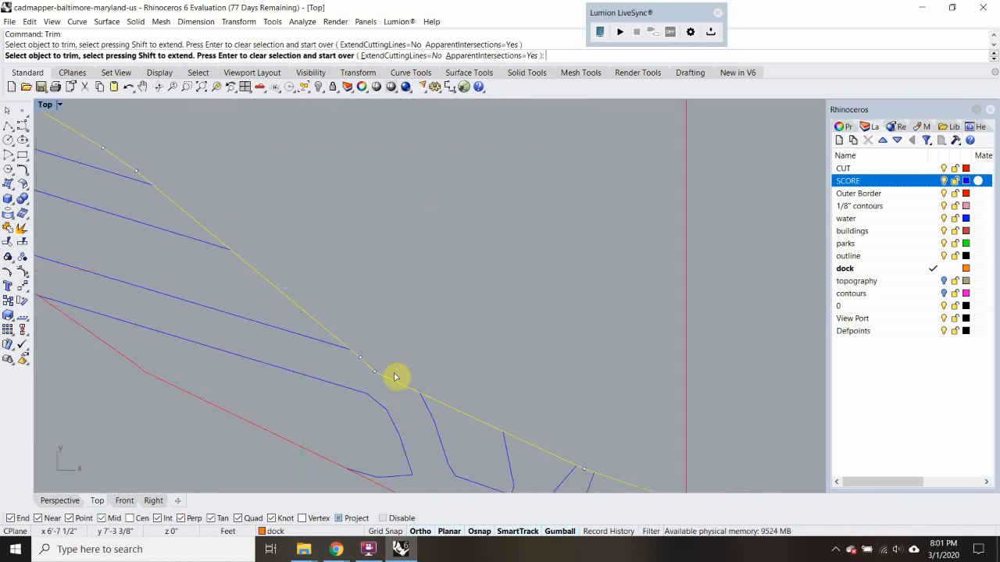
{"action": "left_click", "coordinate": [396, 378]}
{"action": "key", "text": "Return"}
Copy the piece's inner contour from the piece's upper-right corner to the upper-right corner of the site drawing above it
{"action": "scroll", "coordinate": [397, 377], "scroll_direction": "down", "scroll_amount": 12}
{"action": "scroll", "coordinate": [383, 364], "scroll_direction": "up", "scroll_amount": 4}
{"action": "scroll", "coordinate": [383, 364], "scroll_direction": "down", "scroll_amount": 4}
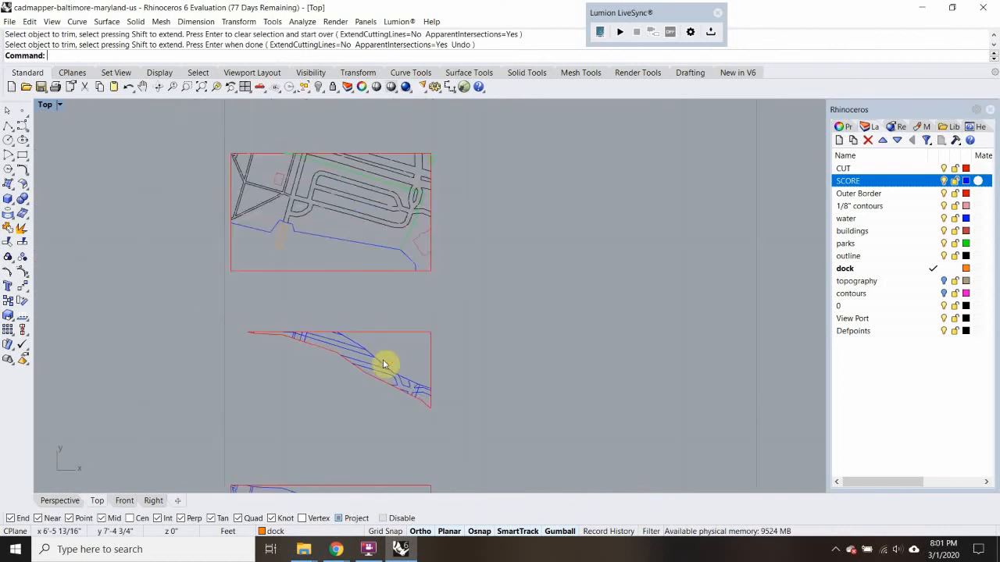
{"action": "left_click", "coordinate": [362, 342]}
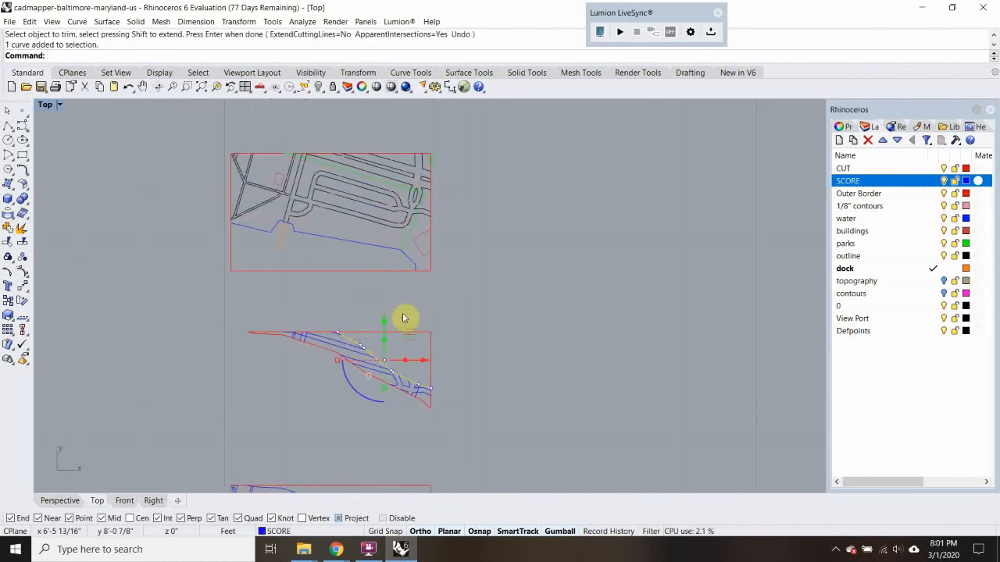
{"action": "type", "text": "copy"}
{"action": "key", "text": "Return"}
{"action": "left_click", "coordinate": [431, 331]}
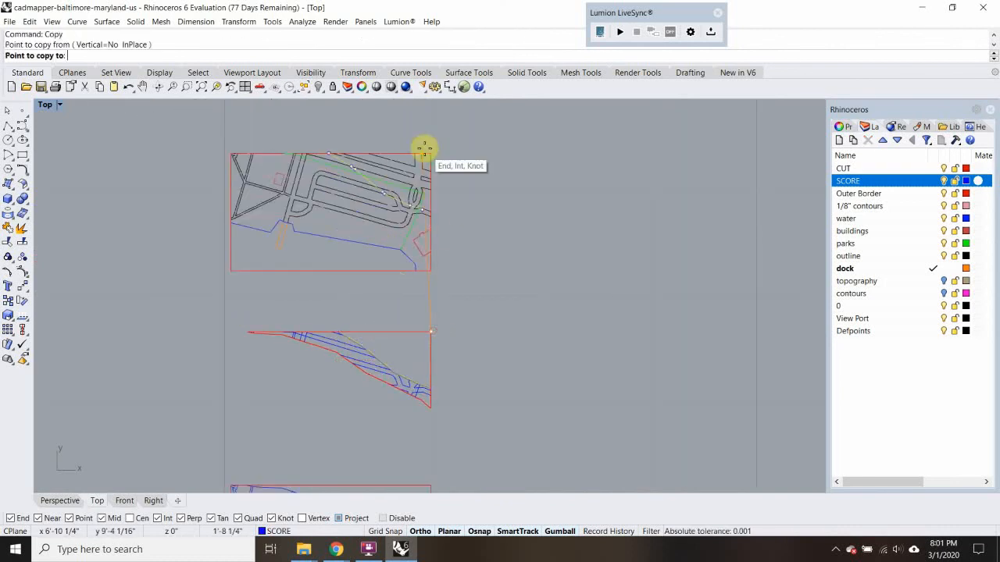
{"action": "scroll", "coordinate": [431, 154], "scroll_direction": "up", "scroll_amount": 2}
{"action": "scroll", "coordinate": [431, 153], "scroll_direction": "up", "scroll_amount": 4}
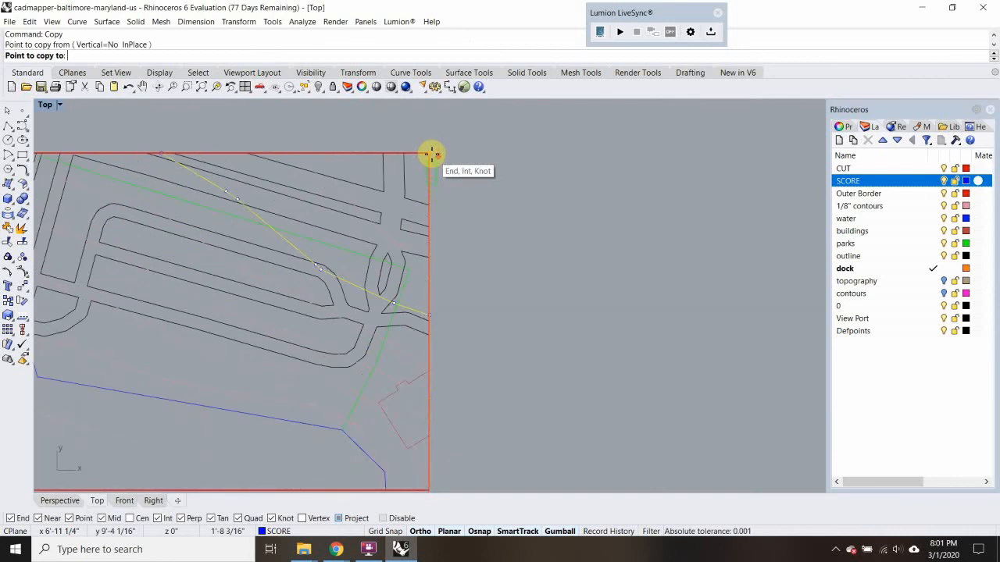
{"action": "left_click", "coordinate": [431, 153]}
{"action": "key", "text": "Return"}
Move the copied contour in the site drawing to the CUT layer
{"action": "left_click", "coordinate": [341, 282]}
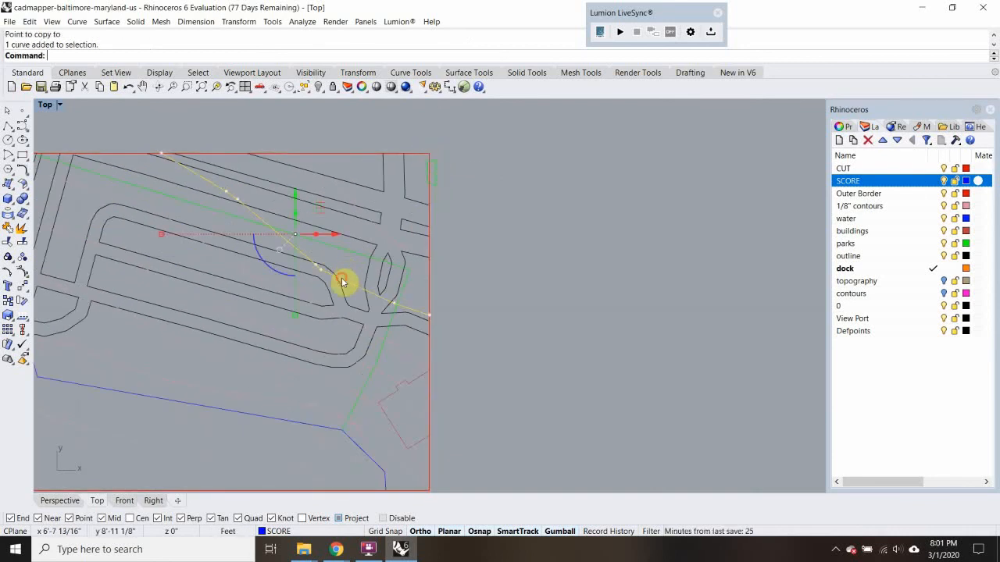
{"action": "right_click", "coordinate": [910, 169]}
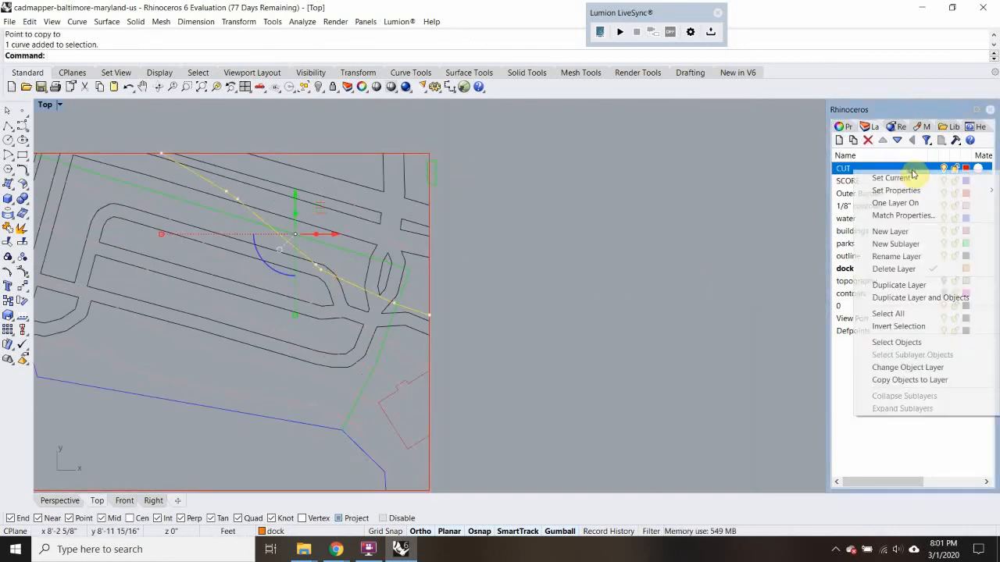
{"action": "left_click", "coordinate": [904, 369]}
{"action": "scroll", "coordinate": [567, 311], "scroll_direction": "down", "scroll_amount": 3}
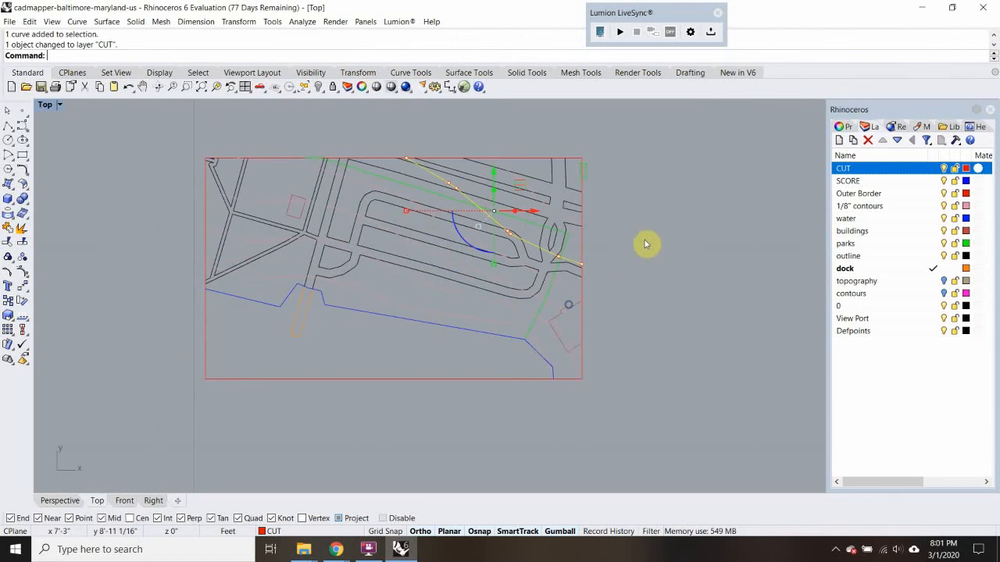
{"action": "scroll", "coordinate": [692, 210], "scroll_direction": "down", "scroll_amount": 1}
{"action": "right_click_drag", "start_coordinate": [691, 210], "coordinate": [627, 217]}
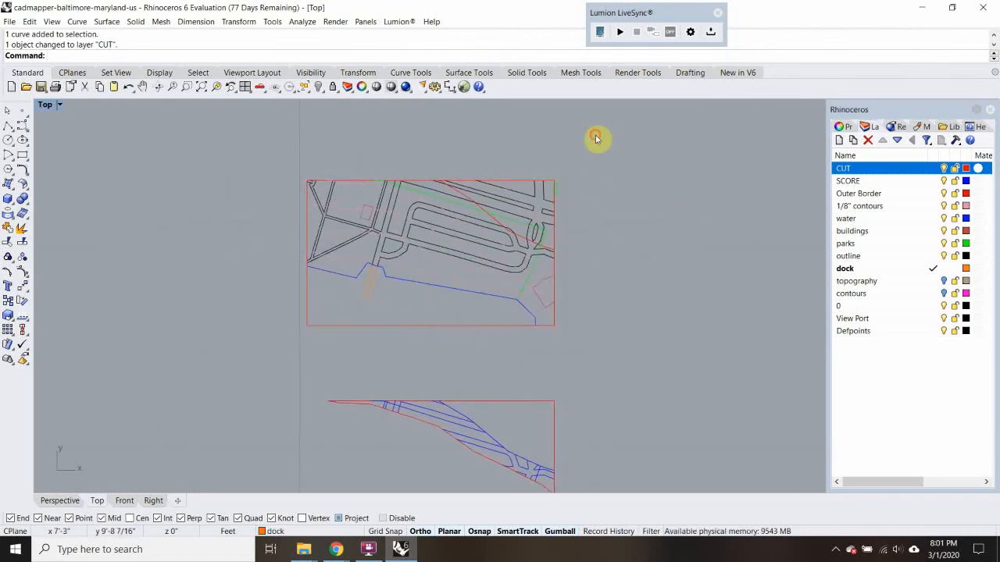
Copy the complete site drawing with its CUT contour twice directly above itself, using its lower-right corner as base point
{"action": "left_click_drag", "start_coordinate": [595, 138], "coordinate": [248, 363]}
{"action": "type", "text": "Copy"}
{"action": "key", "text": "Return"}
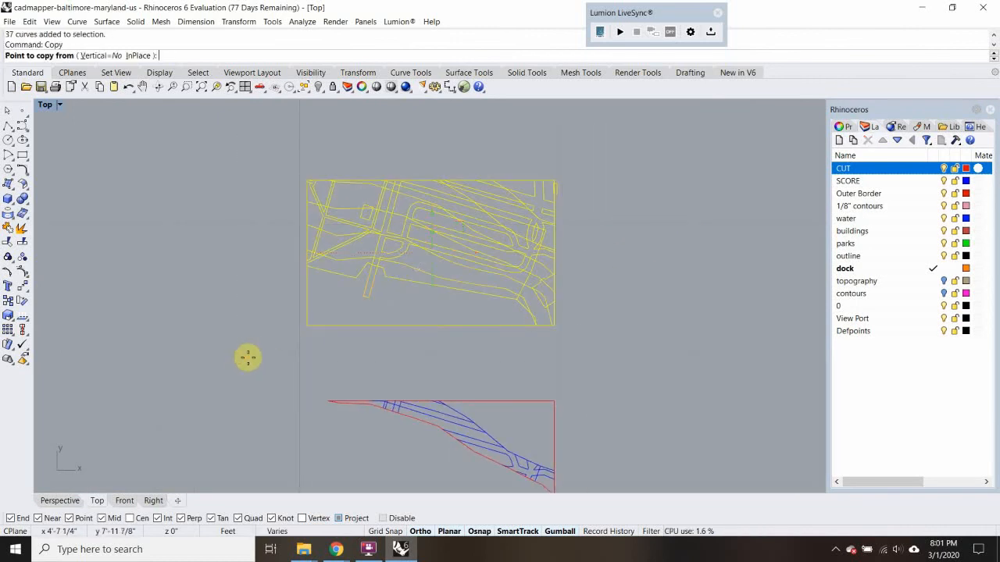
{"action": "left_click", "coordinate": [555, 325]}
{"action": "scroll", "coordinate": [560, 297], "scroll_direction": "down", "scroll_amount": 3}
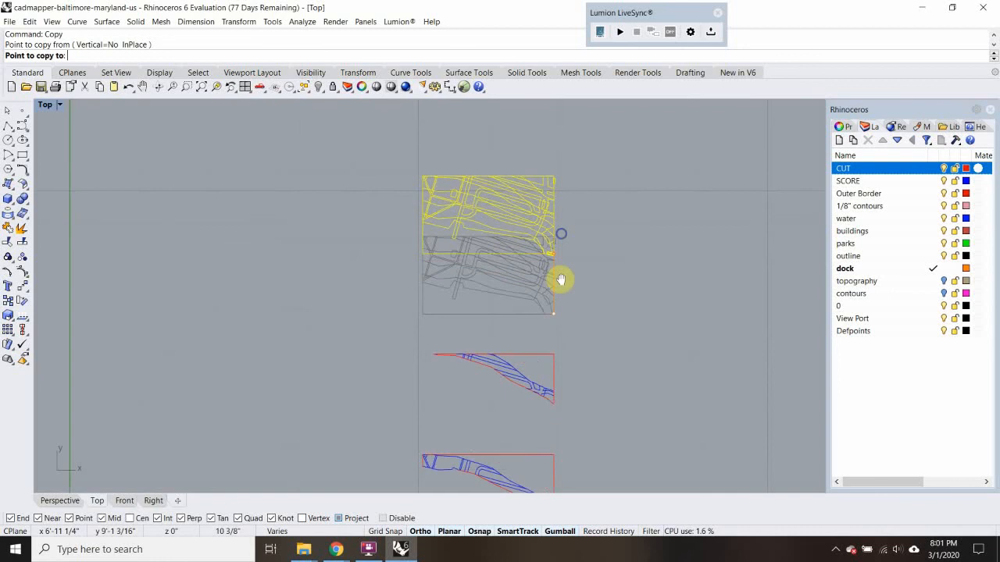
{"action": "right_click_drag", "start_coordinate": [556, 265], "coordinate": [549, 264]}
{"action": "left_click", "coordinate": [538, 194]}
{"action": "key", "text": "Return"}
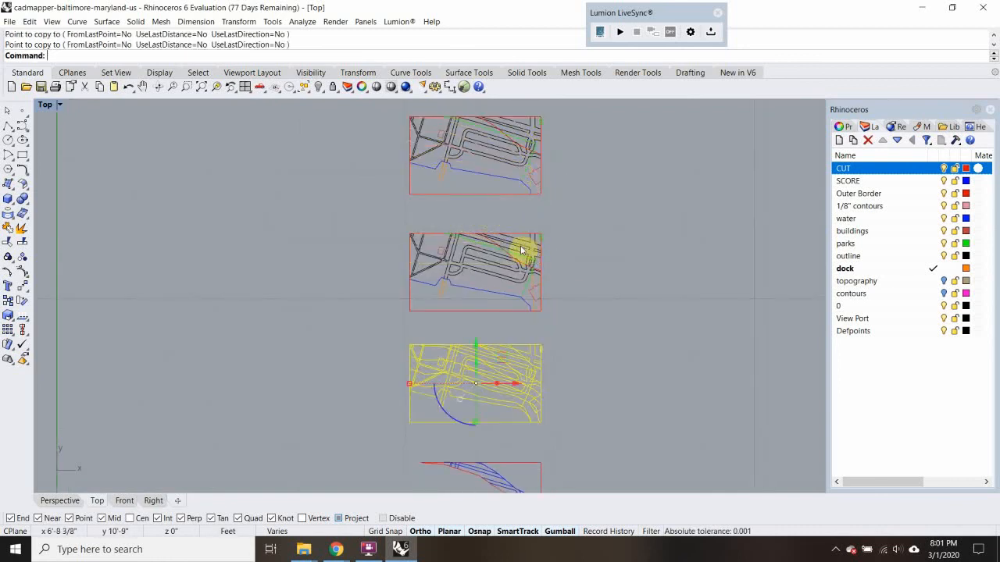
Move the next contour toward the northeast corner to the CUT layer in the first new site copy
{"action": "left_click", "coordinate": [522, 248]}
{"action": "scroll", "coordinate": [518, 253], "scroll_direction": "up", "scroll_amount": 12}
{"action": "left_click", "coordinate": [549, 252]}
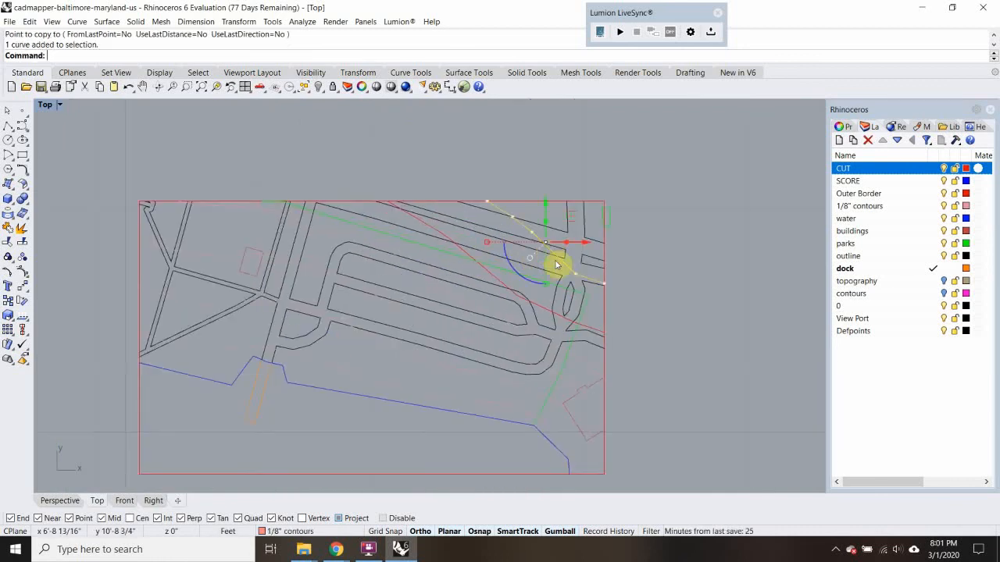
{"action": "scroll", "coordinate": [508, 285], "scroll_direction": "down", "scroll_amount": 6}
{"action": "scroll", "coordinate": [529, 273], "scroll_direction": "up", "scroll_amount": 6}
{"action": "left_click", "coordinate": [529, 267]}
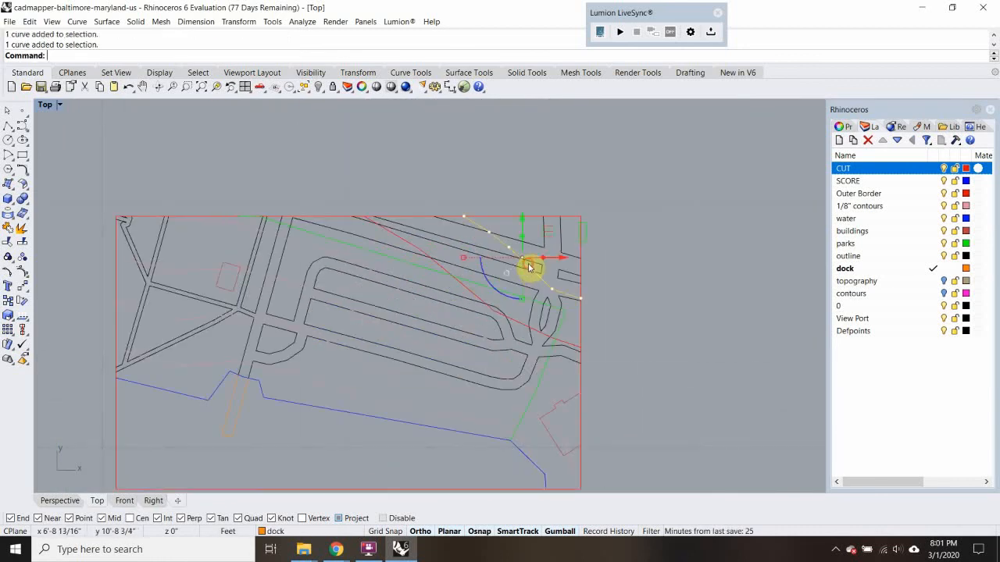
{"action": "right_click", "coordinate": [893, 168]}
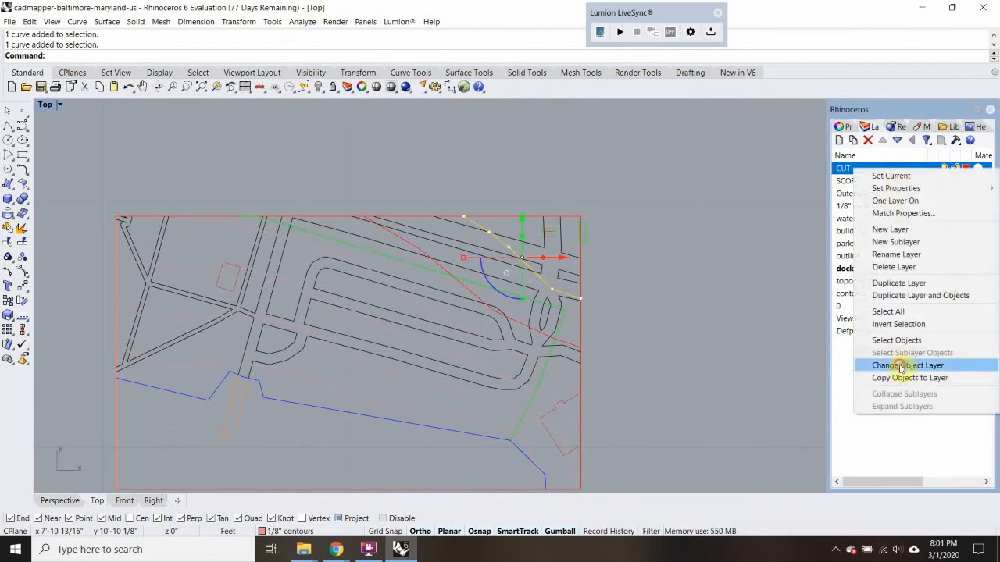
{"action": "left_click", "coordinate": [893, 364]}
Delete the previous piece's CUT contour from the first new site copy, and delete the entire topmost site copy
{"action": "left_click", "coordinate": [452, 275]}
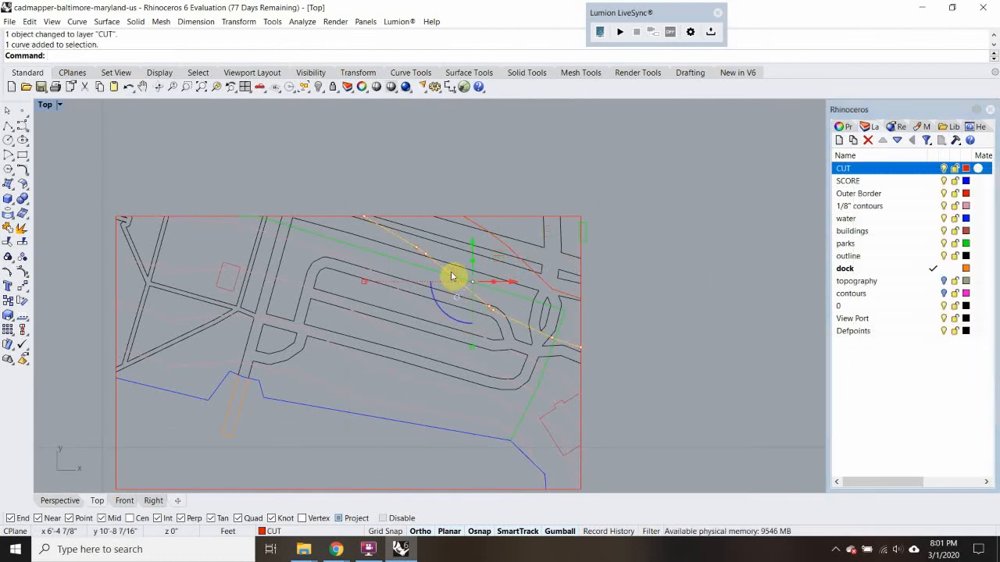
{"action": "scroll", "coordinate": [452, 276], "scroll_direction": "down", "scroll_amount": 6}
{"action": "key", "text": "Delete"}
{"action": "left_click_drag", "start_coordinate": [552, 149], "coordinate": [238, 299]}
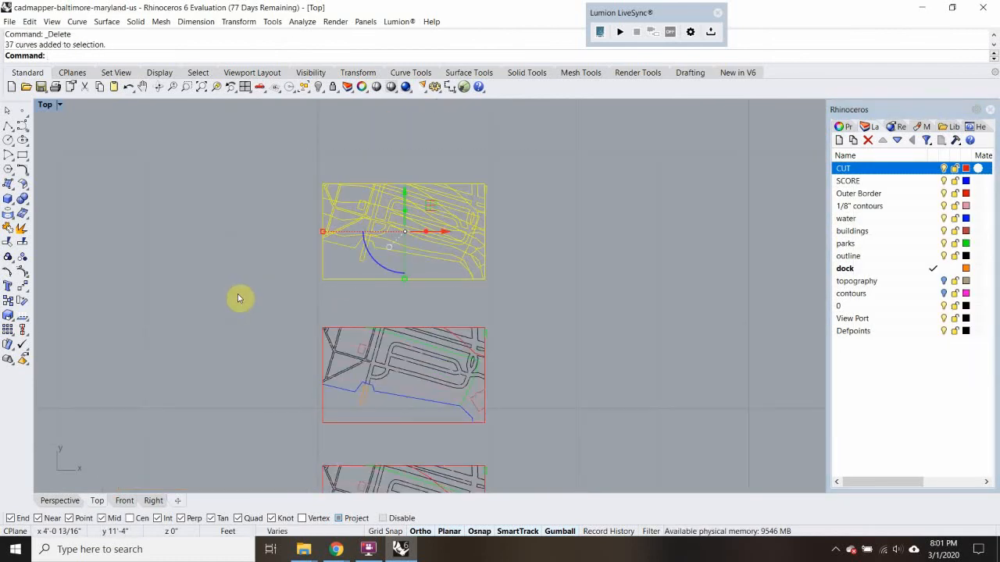
{"action": "key", "text": "Delete"}
Trim the outer border, road and park lines below the CUT contour in the lowest site copy
{"action": "scroll", "coordinate": [396, 310], "scroll_direction": "down", "scroll_amount": 2}
{"action": "scroll", "coordinate": [373, 284], "scroll_direction": "up", "scroll_amount": 6}
{"action": "left_click", "coordinate": [376, 269]}
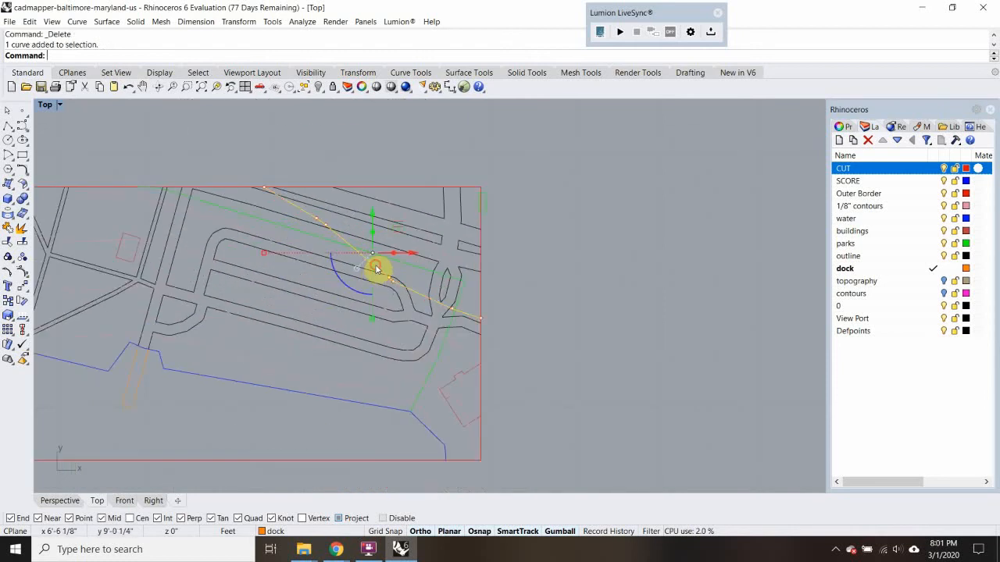
{"action": "type", "text": "Trim"}
{"action": "key", "text": "Return"}
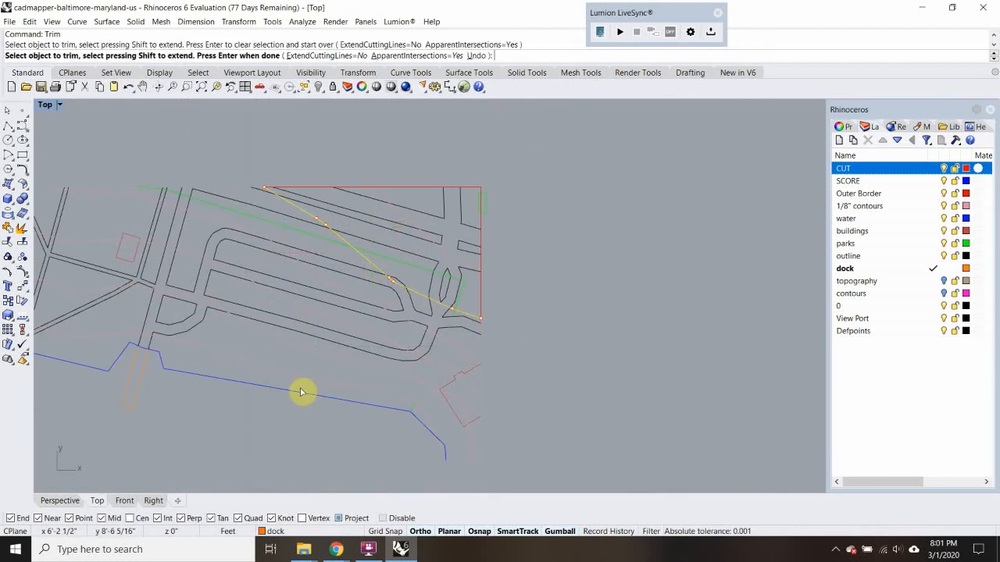
{"action": "left_click_drag", "start_coordinate": [214, 160], "coordinate": [196, 257]}
{"action": "left_click", "coordinate": [294, 347]}
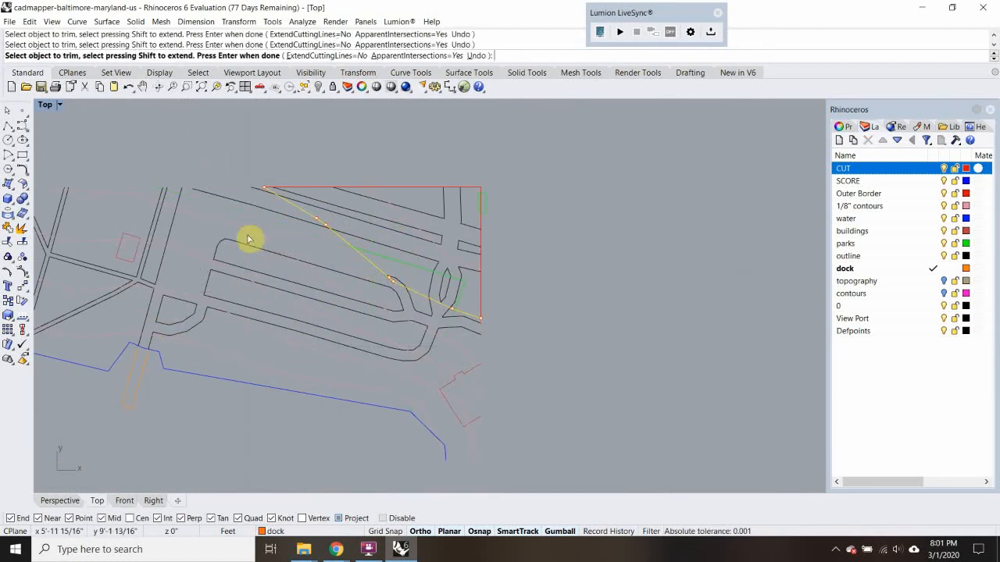
{"action": "scroll", "coordinate": [383, 291], "scroll_direction": "up", "scroll_amount": 3}
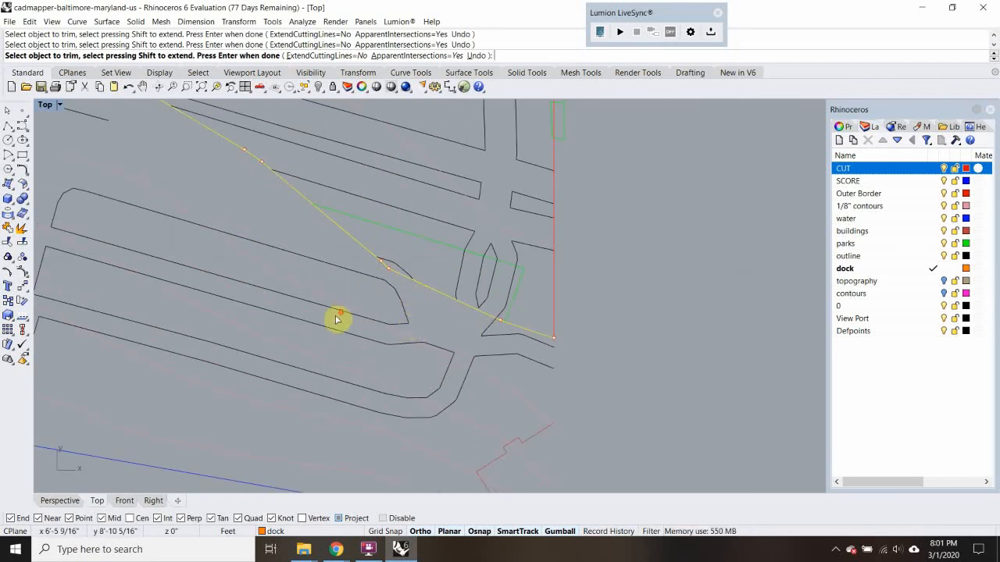
{"action": "scroll", "coordinate": [336, 319], "scroll_direction": "down", "scroll_amount": 5}
{"action": "key", "text": "Return"}
Delete the leftover linework below and west of the CUT contour
{"action": "left_click", "coordinate": [220, 364]}
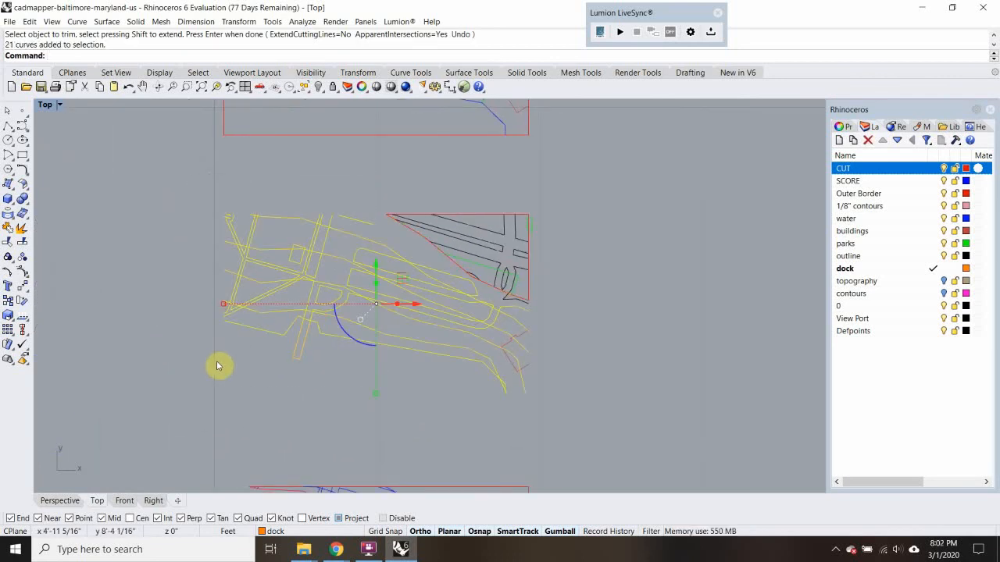
{"action": "key", "text": "Delete"}
{"action": "scroll", "coordinate": [480, 290], "scroll_direction": "up", "scroll_amount": 4}
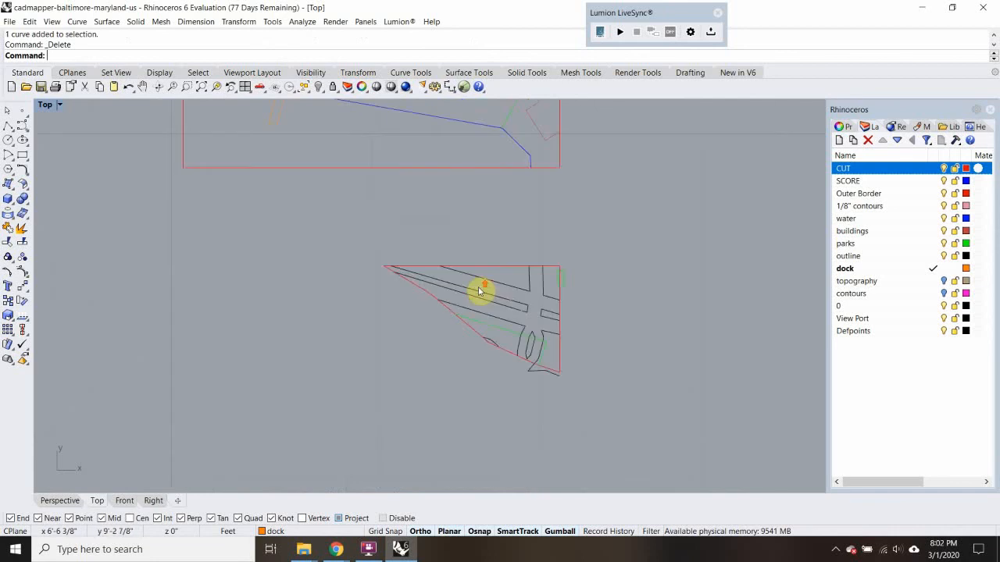
Trim the road lines that extend below the CUT contour near the new piece's southeast corner
{"action": "left_click", "coordinate": [569, 369]}
{"action": "type", "text": "tr"}
{"action": "key", "text": "Return"}
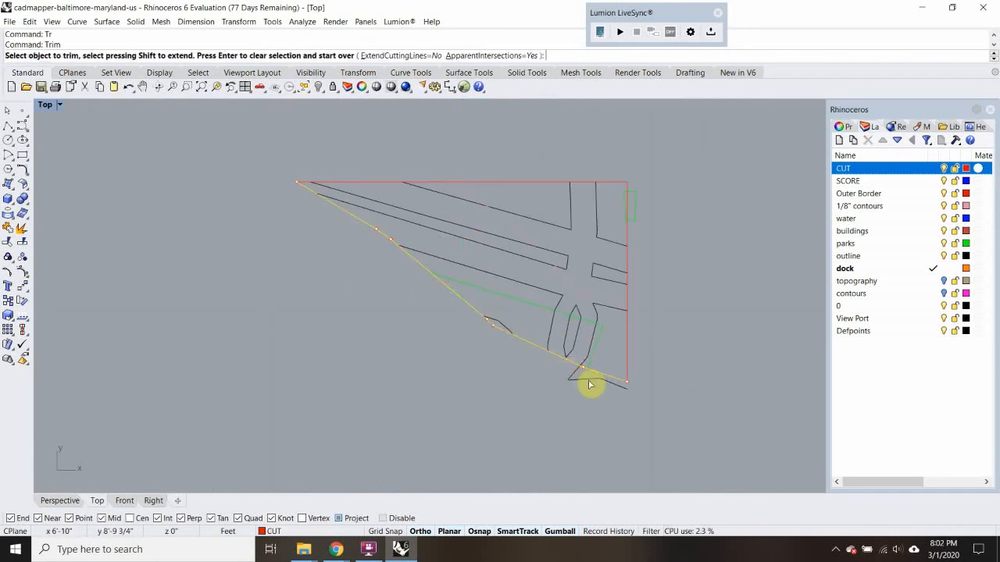
{"action": "left_click", "coordinate": [590, 380]}
{"action": "left_click", "coordinate": [582, 379]}
{"action": "key", "text": "Return"}
Trim the road lines above the inner contour of the new piece, using that contour as the cutting line
{"action": "right_click_drag", "start_coordinate": [557, 319], "coordinate": [527, 360]}
{"action": "left_click", "coordinate": [516, 298]}
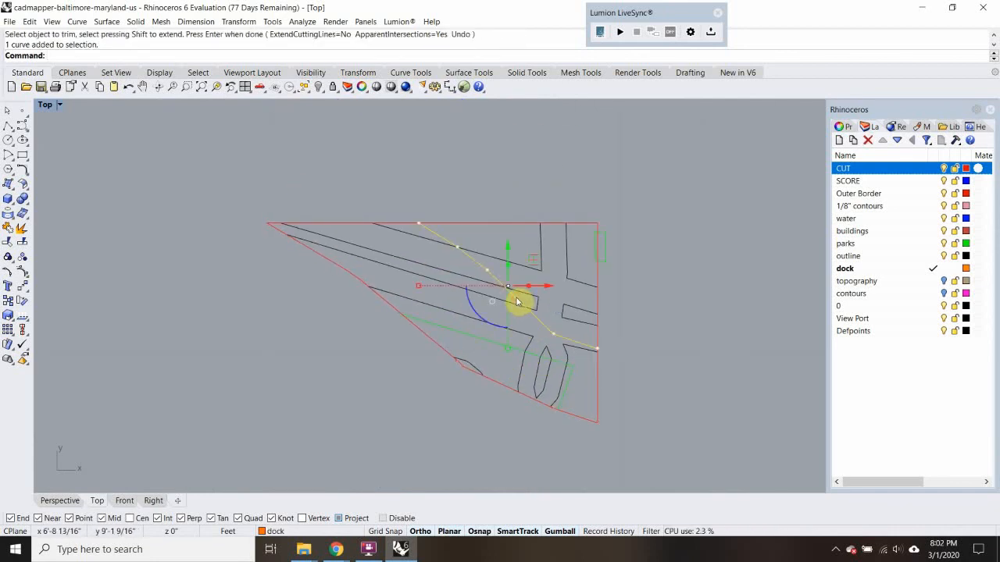
{"action": "type", "text": "tr"}
{"action": "key", "text": "Return"}
{"action": "left_click", "coordinate": [534, 311]}
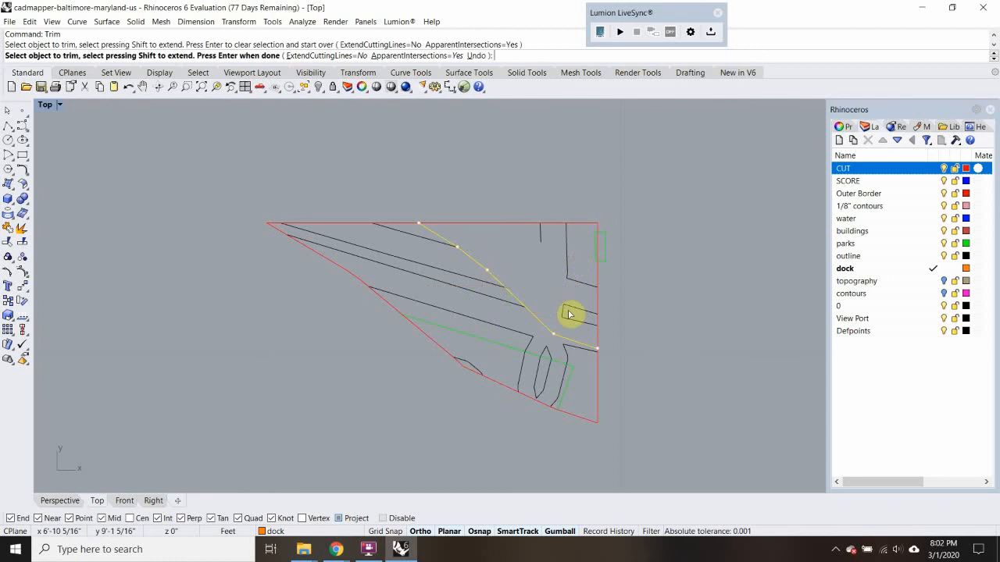
{"action": "left_click", "coordinate": [575, 314]}
{"action": "key", "text": "Return"}
Delete the leftover road lines above the inner contour and the small park outline at the east border
{"action": "left_click_drag", "start_coordinate": [597, 280], "coordinate": [606, 293]}
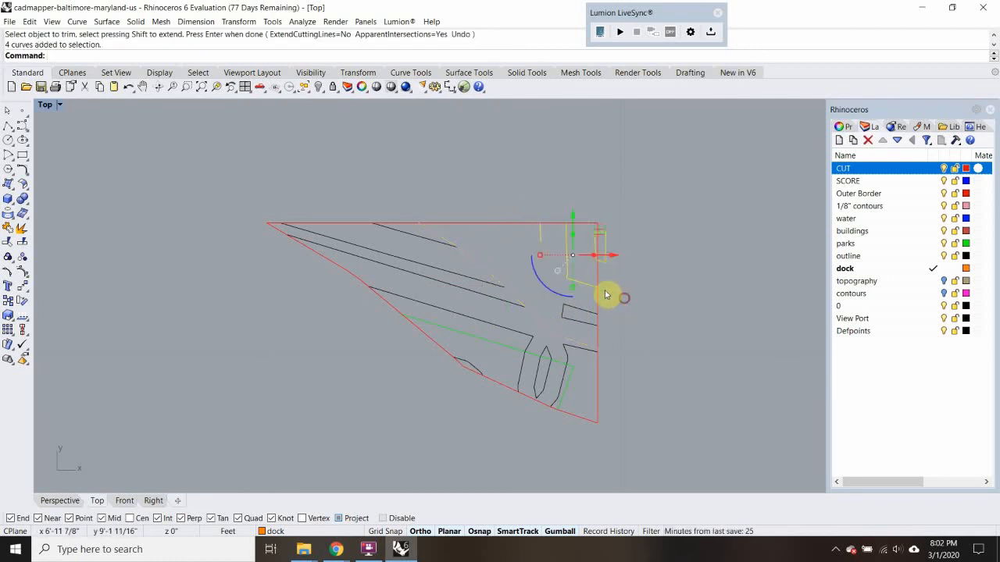
{"action": "key", "text": "Delete"}
{"action": "scroll", "coordinate": [486, 267], "scroll_direction": "down", "scroll_amount": 4}
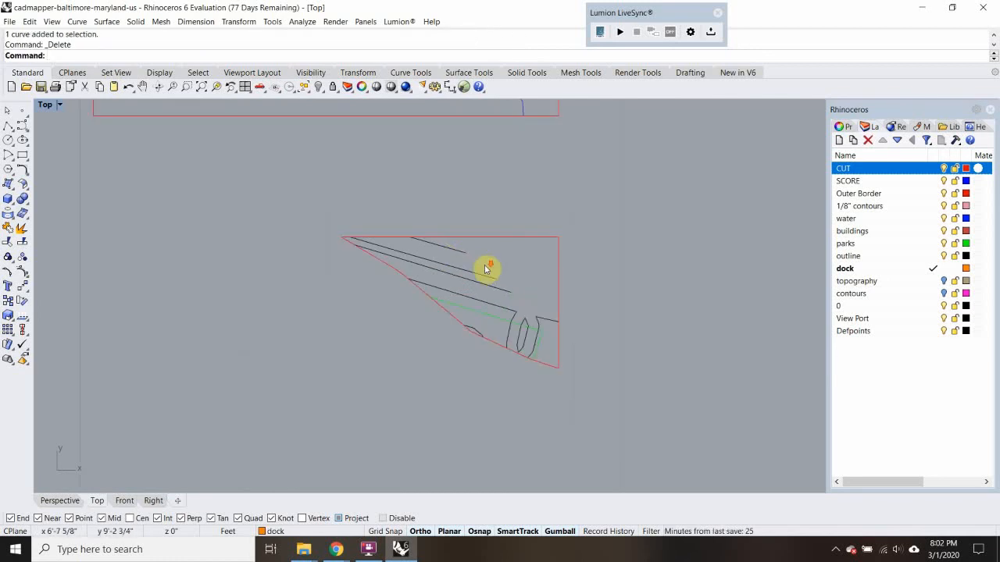
Move all linework inside the new piece, including the inner contour but not the outline curves, to the SCORE layer
{"action": "left_click_drag", "start_coordinate": [302, 203], "coordinate": [631, 425]}
{"action": "scroll", "coordinate": [533, 241], "scroll_direction": "up", "scroll_amount": 20}
{"action": "scroll", "coordinate": [532, 241], "scroll_direction": "up", "scroll_amount": 3}
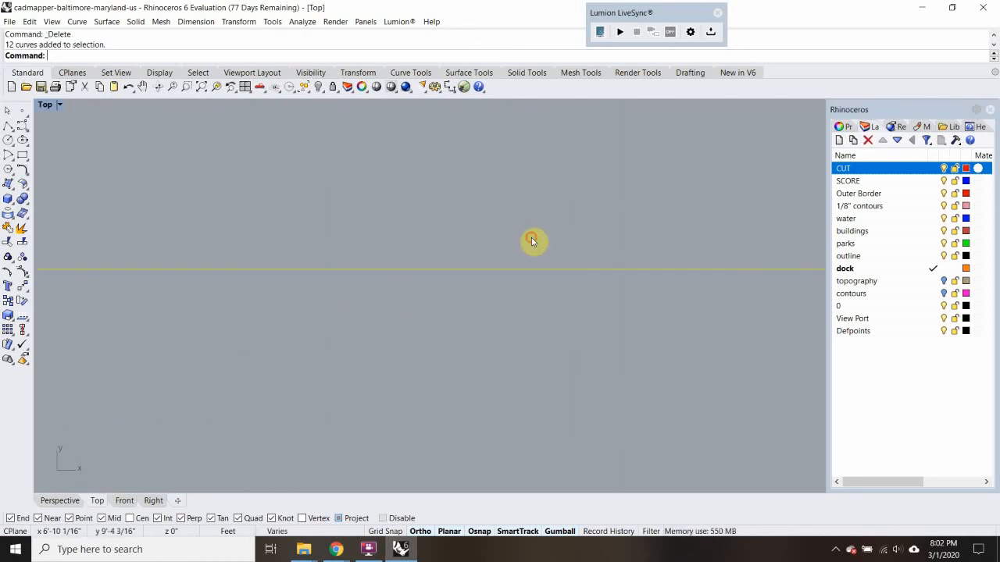
{"action": "scroll", "coordinate": [508, 303], "scroll_direction": "down", "scroll_amount": 1}
{"action": "middle_click", "coordinate": [508, 303]}
{"action": "scroll", "coordinate": [571, 243], "scroll_direction": "down", "scroll_amount": 18}
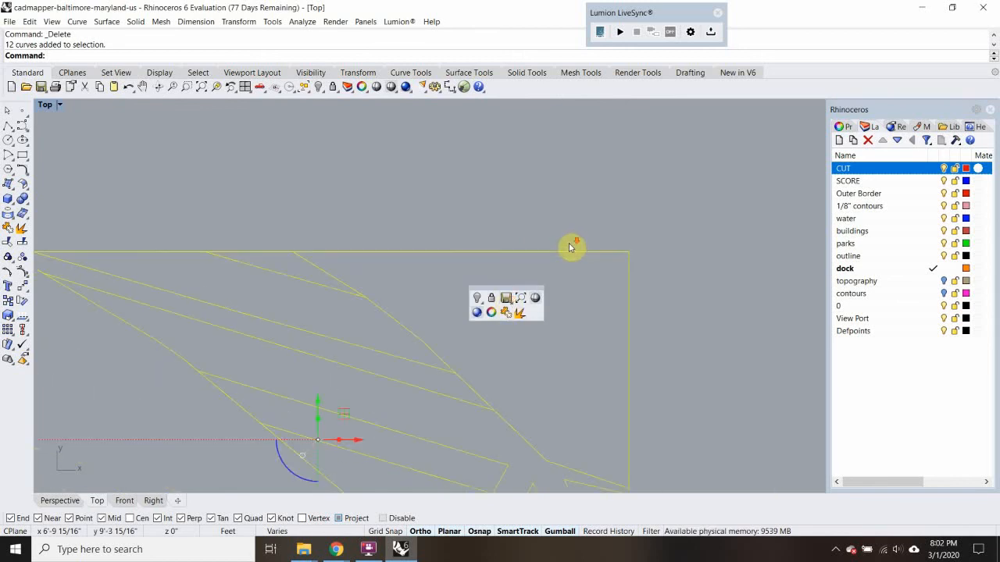
{"action": "left_click", "coordinate": [564, 249], "text": "ctrl"}
{"action": "left_click", "coordinate": [582, 442], "text": "ctrl"}
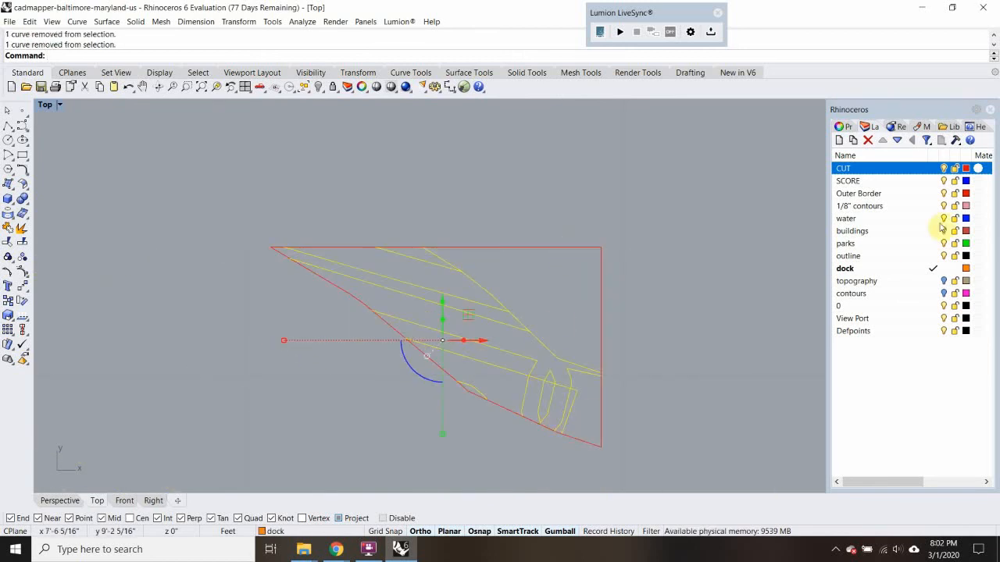
{"action": "right_click", "coordinate": [913, 181]}
{"action": "left_click", "coordinate": [907, 378]}
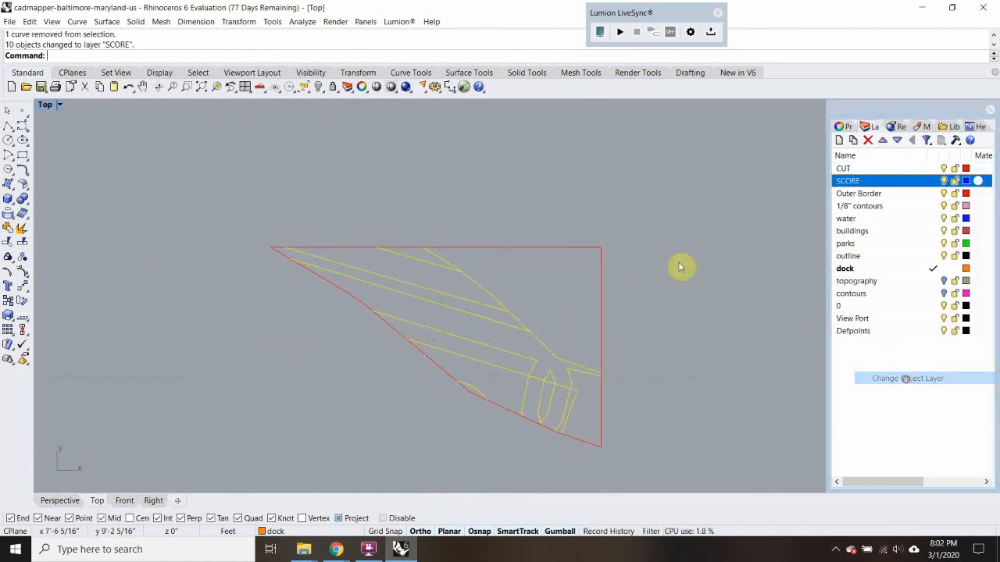
Join the border and contour outline of the piece into one closed curve and move it to the CUT layer
{"action": "left_click", "coordinate": [680, 266]}
{"action": "left_click", "coordinate": [588, 443]}
{"action": "left_click", "coordinate": [601, 310], "text": "shift"}
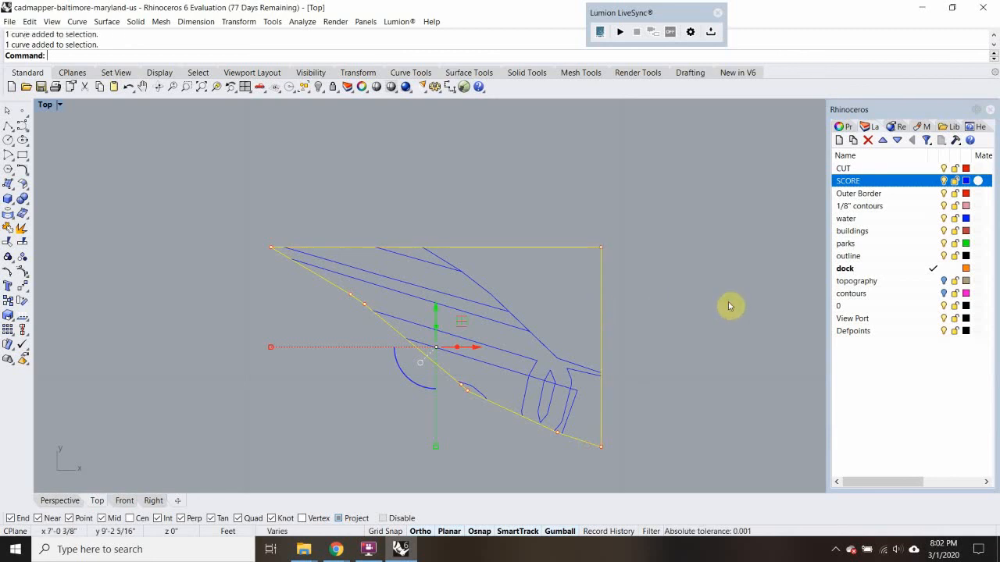
{"action": "right_click", "coordinate": [912, 196]}
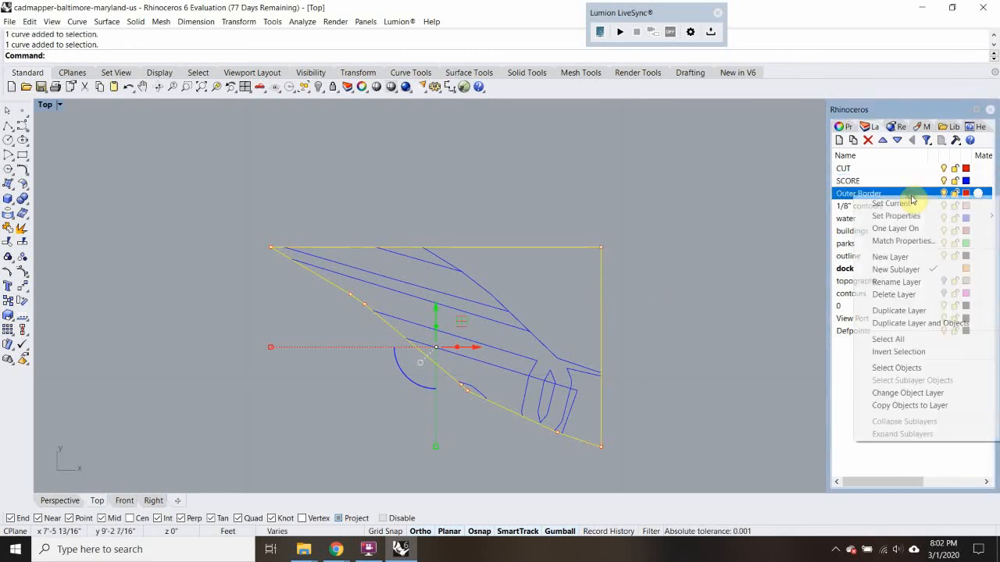
{"action": "left_click", "coordinate": [907, 390]}
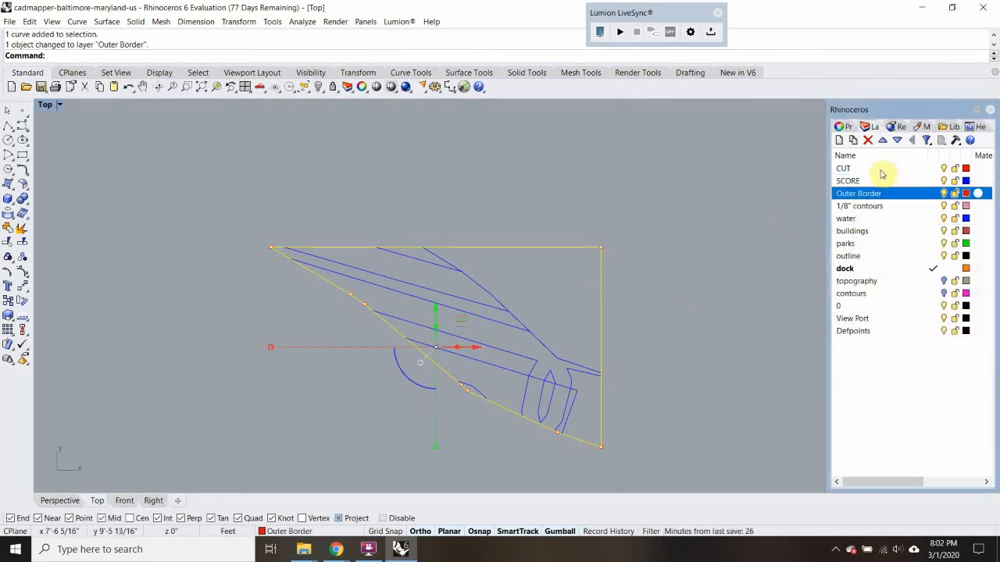
{"action": "left_click", "coordinate": [844, 168]}
{"action": "right_click", "coordinate": [882, 168]}
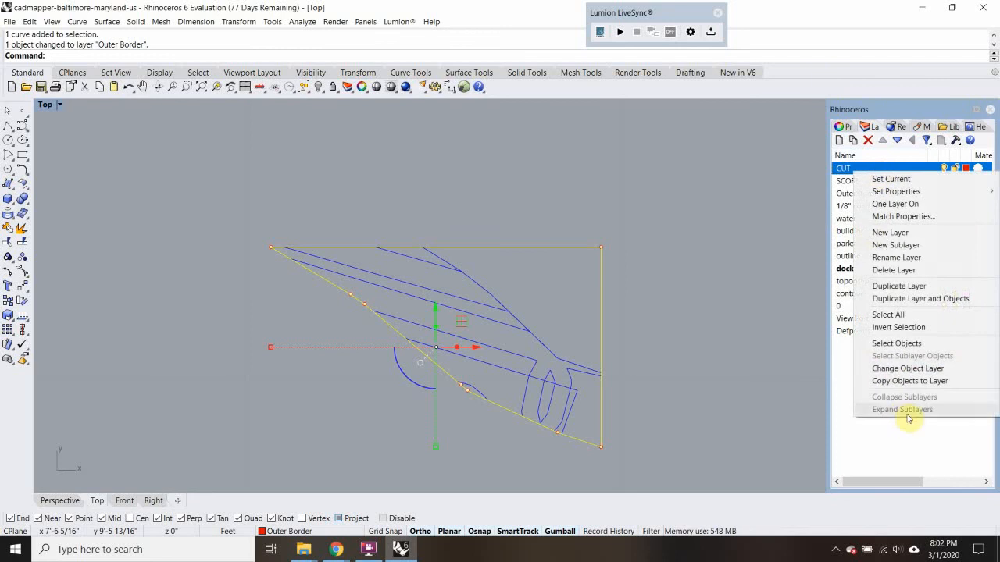
{"action": "left_click", "coordinate": [908, 371]}
{"action": "left_click", "coordinate": [660, 326]}
Trim the road lines and border southwest of the uppermost contour in the last site copy, using that contour as the cutting line
{"action": "scroll", "coordinate": [660, 326], "scroll_direction": "down", "scroll_amount": 12}
{"action": "right_click_drag", "start_coordinate": [676, 310], "coordinate": [536, 339]}
{"action": "right_click_drag", "start_coordinate": [496, 163], "coordinate": [498, 230]}
{"action": "scroll", "coordinate": [500, 229], "scroll_direction": "up", "scroll_amount": 8}
{"action": "left_click", "coordinate": [492, 235]}
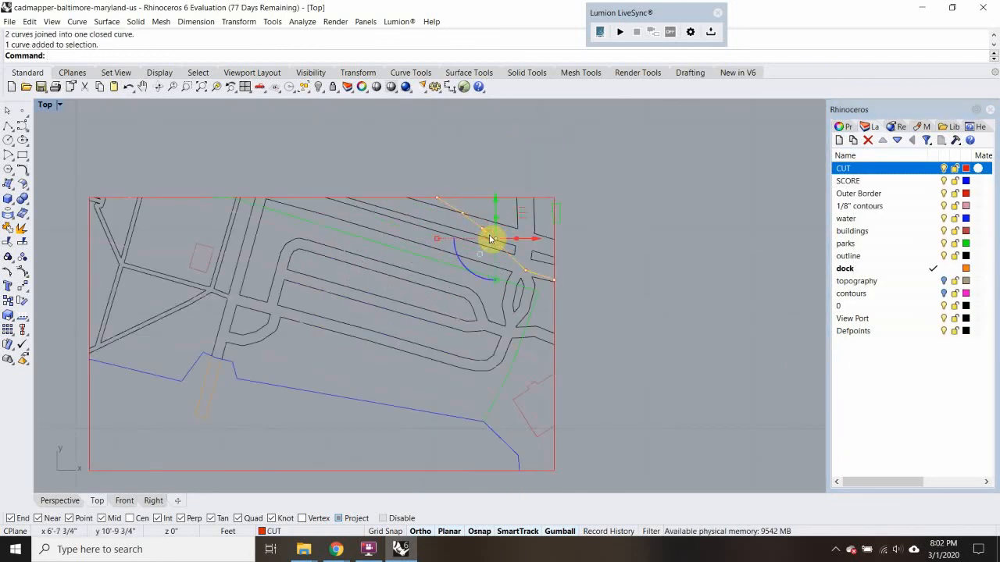
{"action": "type", "text": "Tr"}
{"action": "key", "text": "Return"}
{"action": "left_click", "coordinate": [445, 209]}
{"action": "left_click", "coordinate": [443, 225]}
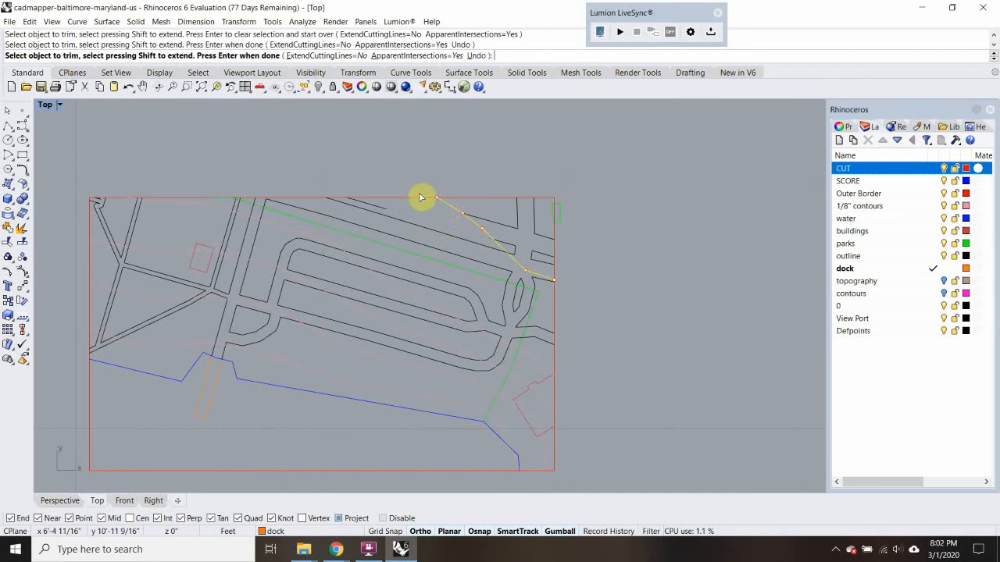
{"action": "left_click", "coordinate": [420, 198]}
{"action": "scroll", "coordinate": [535, 290], "scroll_direction": "up", "scroll_amount": 3}
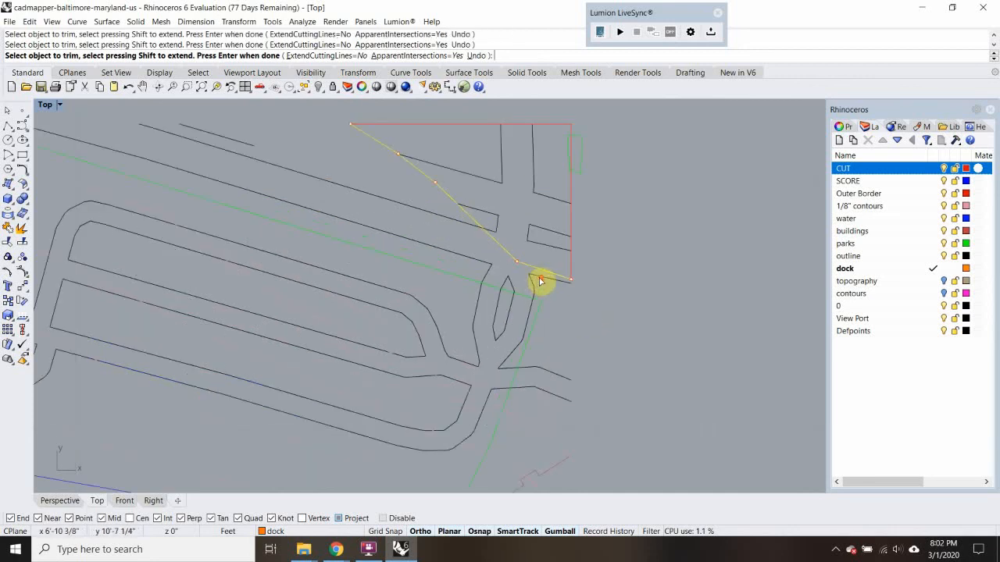
{"action": "scroll", "coordinate": [466, 240], "scroll_direction": "down", "scroll_amount": 3}
{"action": "right_click_drag", "start_coordinate": [486, 280], "coordinate": [550, 248]}
{"action": "key", "text": "Return"}
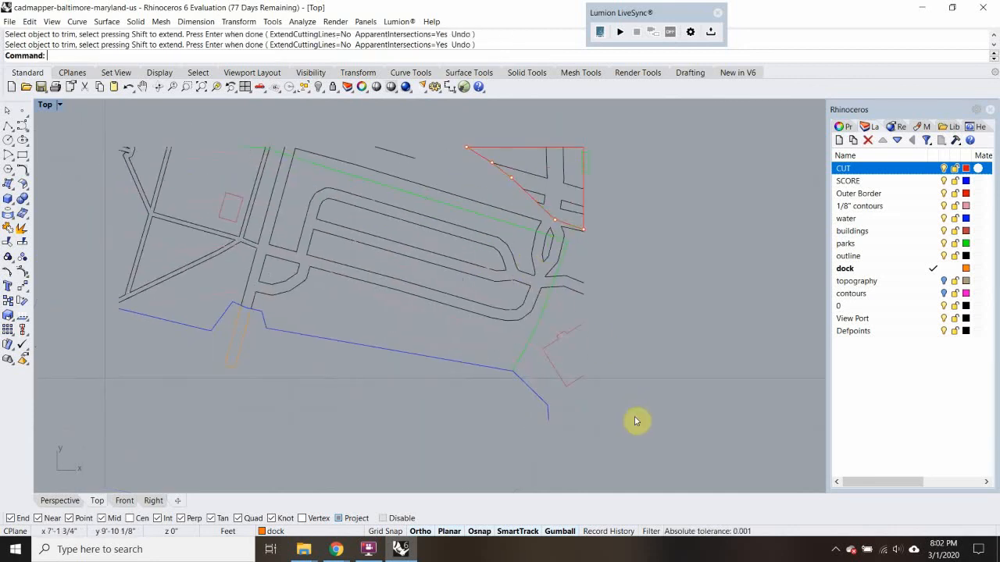
Delete all leftover roads, shoreline, dock, park and building linework outside the small northeast corner piece
{"action": "left_click_drag", "start_coordinate": [620, 424], "coordinate": [385, 250]}
{"action": "key", "text": "Delete"}
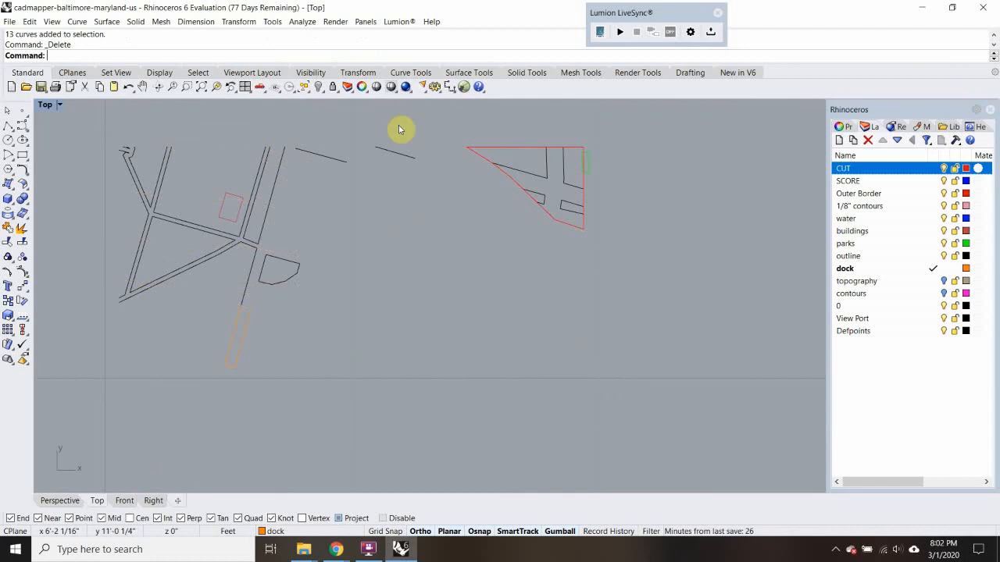
{"action": "left_click_drag", "start_coordinate": [398, 127], "coordinate": [111, 383]}
{"action": "key", "text": "Delete"}
{"action": "scroll", "coordinate": [575, 141], "scroll_direction": "up", "scroll_amount": 3}
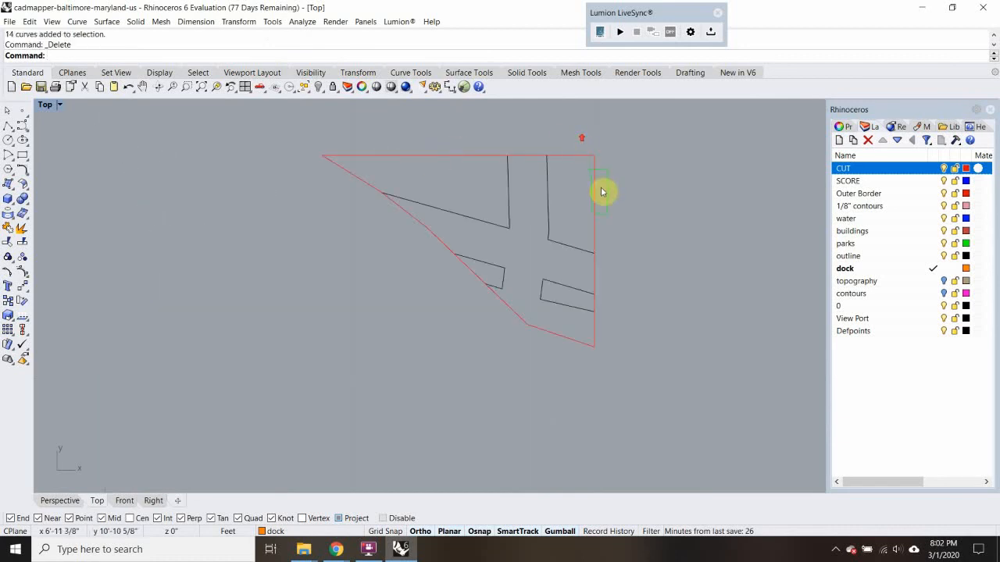
Trim the part of the small park outline that extends past the corner piece's east border
{"action": "scroll", "coordinate": [598, 170], "scroll_direction": "up", "scroll_amount": 2}
{"action": "type", "text": "Tr"}
{"action": "key", "text": "Return"}
{"action": "left_click", "coordinate": [593, 158]}
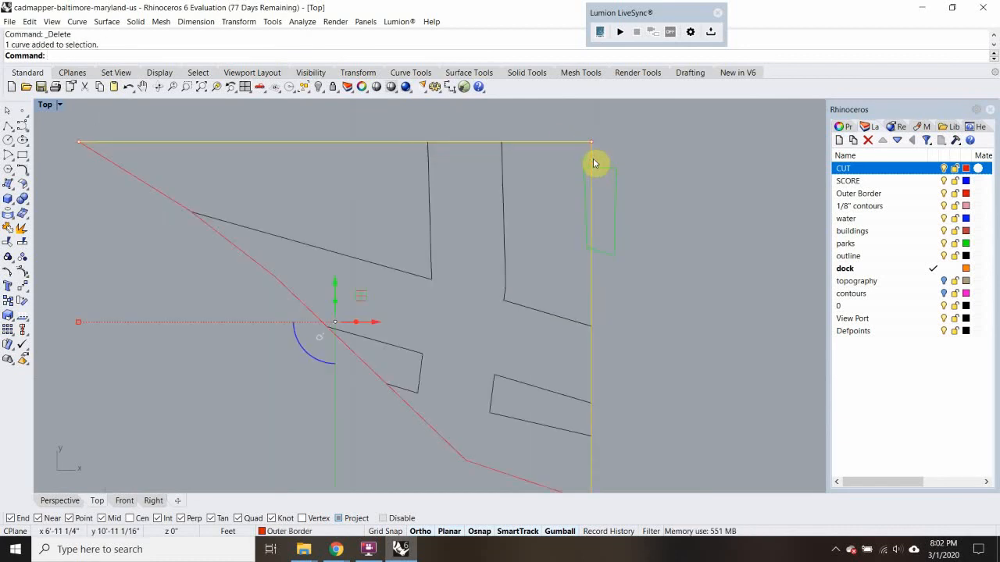
{"action": "key", "text": "Return"}
{"action": "left_click", "coordinate": [614, 223]}
{"action": "key", "text": "Return"}
{"action": "scroll", "coordinate": [607, 223], "scroll_direction": "down", "scroll_amount": 3}
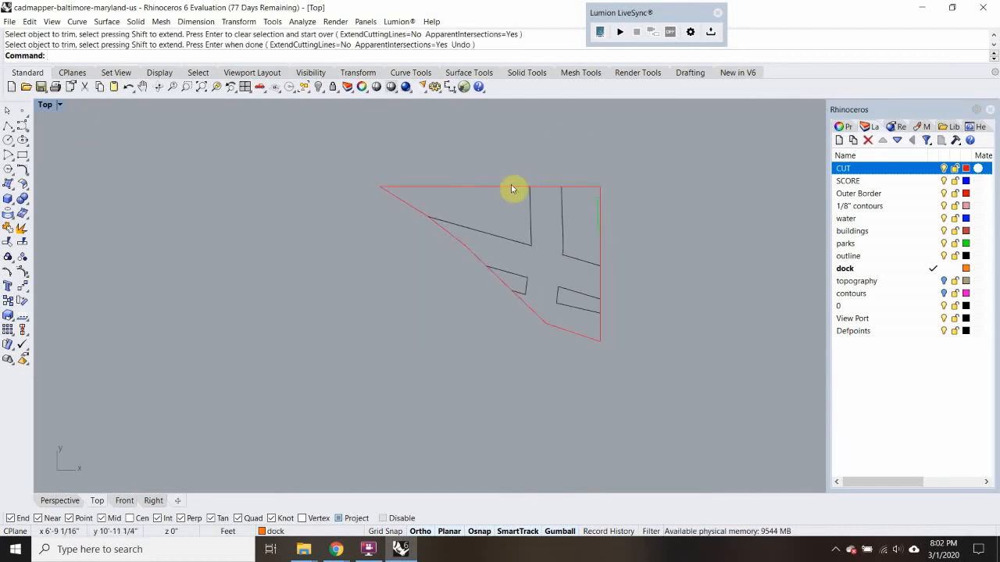
Join the corner piece's border and contour into one closed curve and move it to the CUT layer
{"action": "left_click", "coordinate": [514, 189]}
{"action": "key", "text": "ctrl+j"}
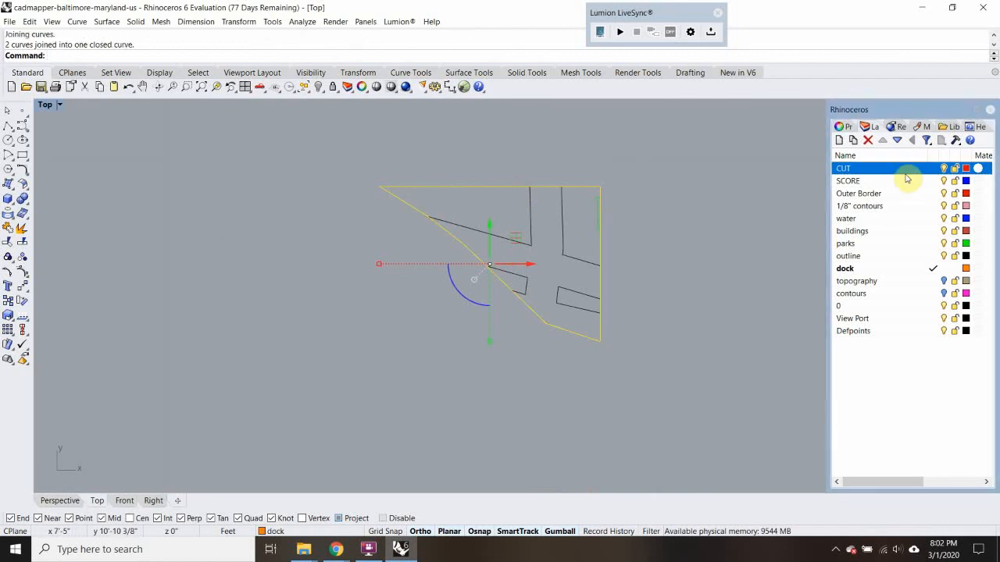
{"action": "right_click", "coordinate": [904, 168]}
{"action": "left_click", "coordinate": [908, 368]}
Move all road and park linework inside the corner piece to the SCORE layer, excluding its outline
{"action": "left_click_drag", "start_coordinate": [362, 127], "coordinate": [822, 455]}
{"action": "left_click", "coordinate": [481, 188], "text": "ctrl"}
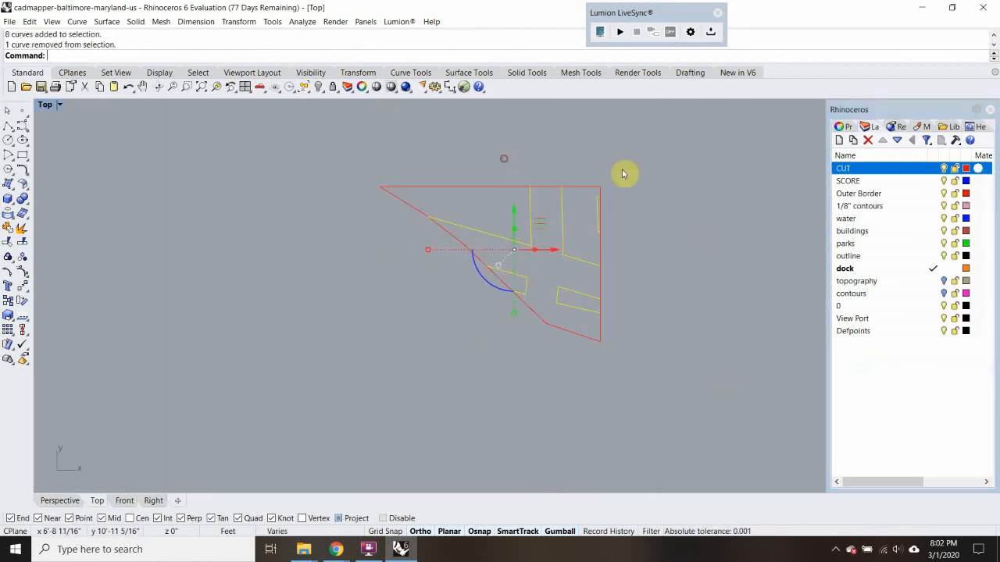
{"action": "right_click", "coordinate": [904, 180]}
{"action": "left_click", "coordinate": [907, 378]}
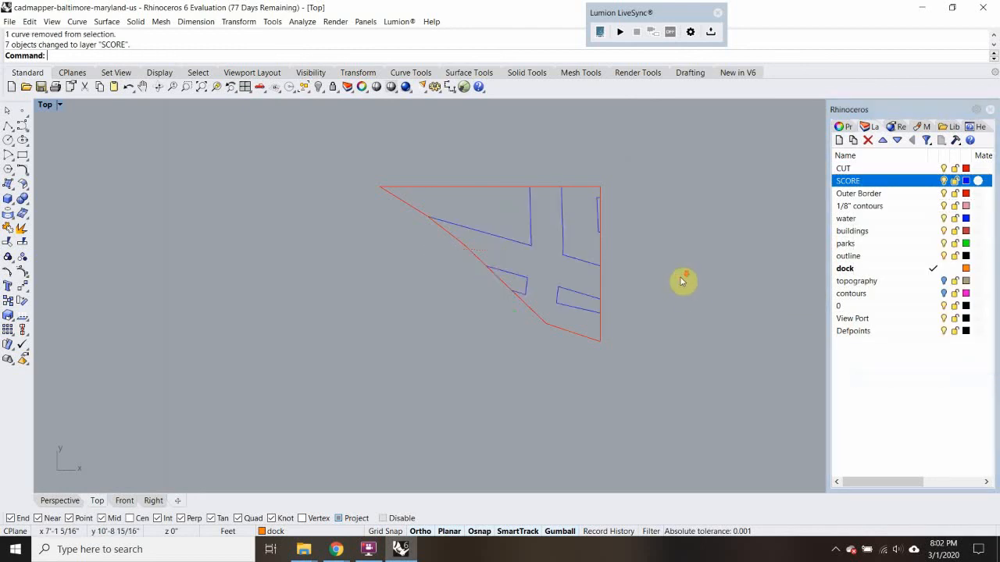
Make CUT the current layer and turn off every other layer except SCORE, including the dock layer
{"action": "scroll", "coordinate": [682, 279], "scroll_direction": "down", "scroll_amount": 10}
{"action": "right_click_drag", "start_coordinate": [658, 203], "coordinate": [573, 99]}
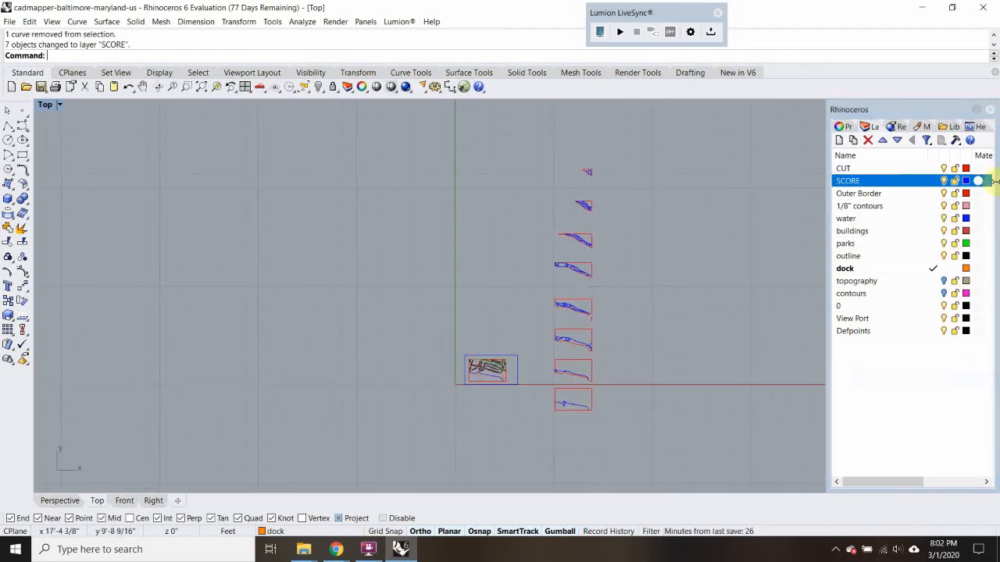
{"action": "left_click", "coordinate": [921, 193]}
{"action": "left_click", "coordinate": [922, 331], "text": "shift"}
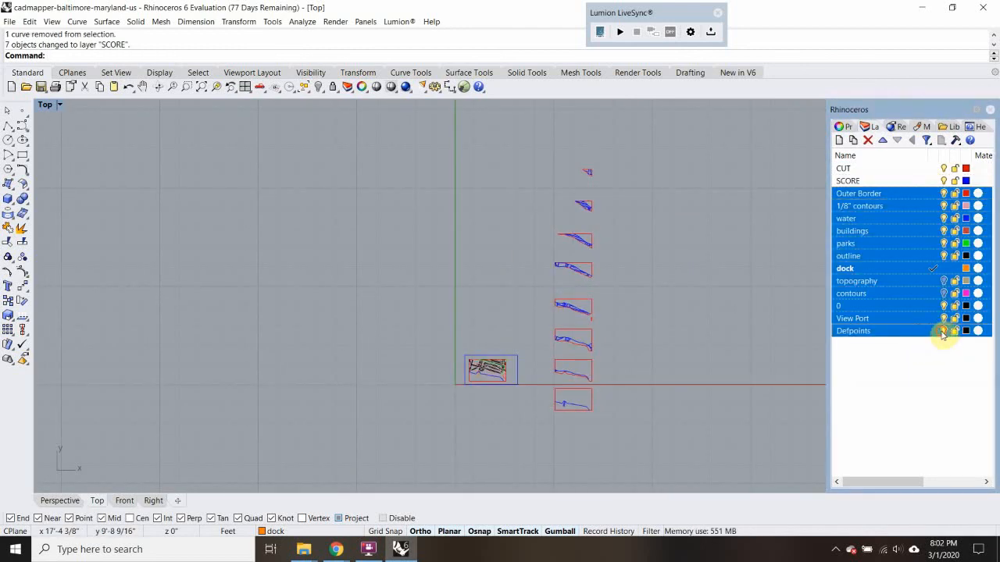
{"action": "left_click", "coordinate": [944, 331]}
{"action": "double_click", "coordinate": [896, 169]}
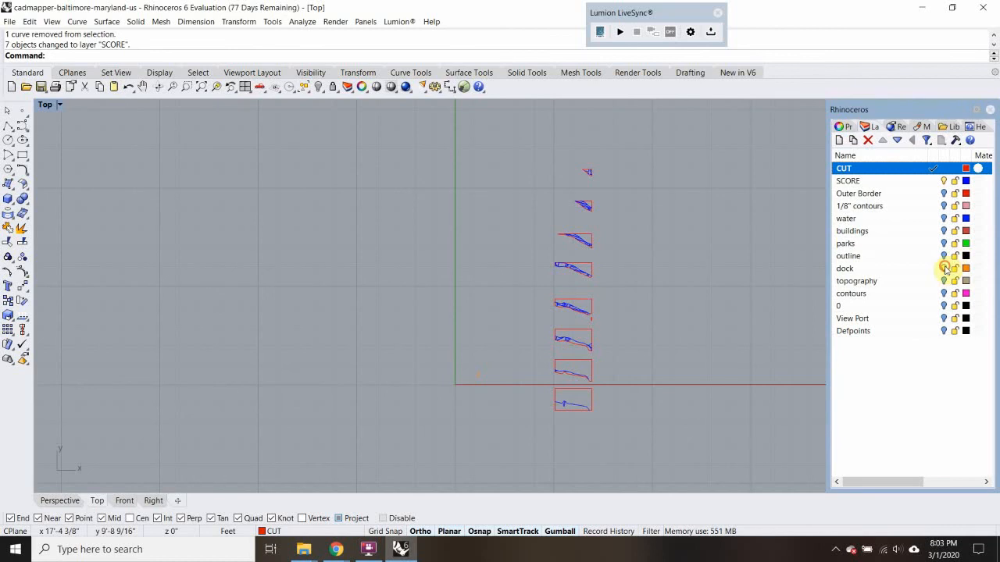
{"action": "left_click", "coordinate": [945, 269]}
Examine the stack of contour pieces to check their CUT outlines and SCORE linework
{"action": "scroll", "coordinate": [591, 328], "scroll_direction": "up", "scroll_amount": 5}
{"action": "scroll", "coordinate": [594, 336], "scroll_direction": "down", "scroll_amount": 5}
{"action": "scroll", "coordinate": [582, 265], "scroll_direction": "up", "scroll_amount": 2}
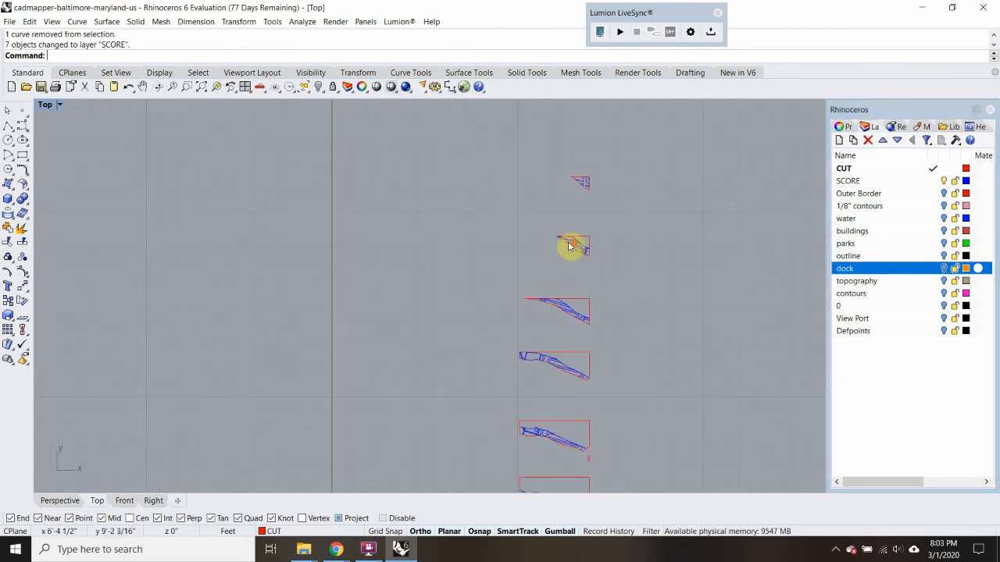
{"action": "scroll", "coordinate": [620, 199], "scroll_direction": "up", "scroll_amount": 6}
{"action": "scroll", "coordinate": [558, 274], "scroll_direction": "down", "scroll_amount": 2}
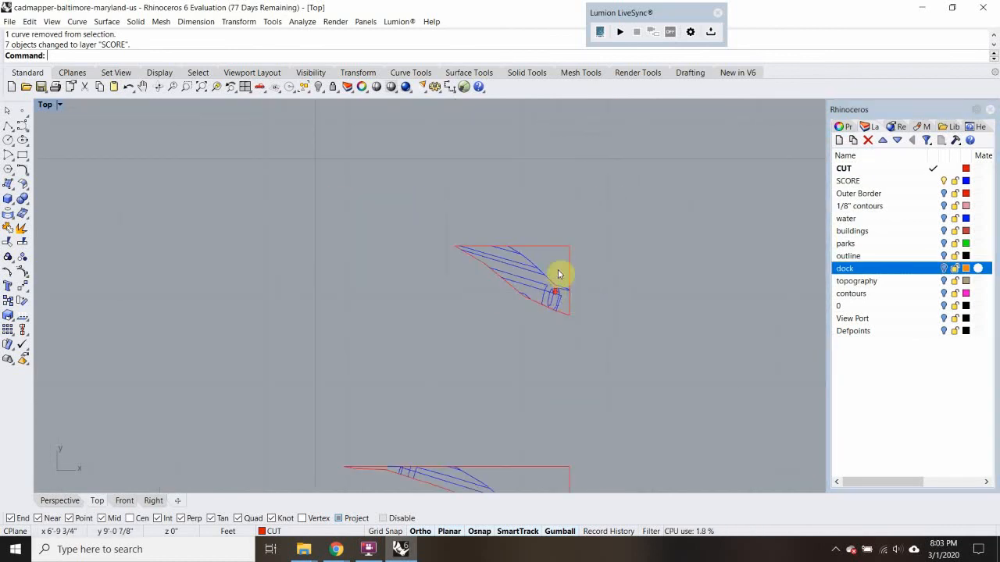
{"action": "right_click_drag", "start_coordinate": [558, 275], "coordinate": [538, 345]}
{"action": "scroll", "coordinate": [542, 229], "scroll_direction": "down", "scroll_amount": 6}
{"action": "scroll", "coordinate": [542, 176], "scroll_direction": "up", "scroll_amount": 6}
{"action": "scroll", "coordinate": [540, 177], "scroll_direction": "down", "scroll_amount": 12}
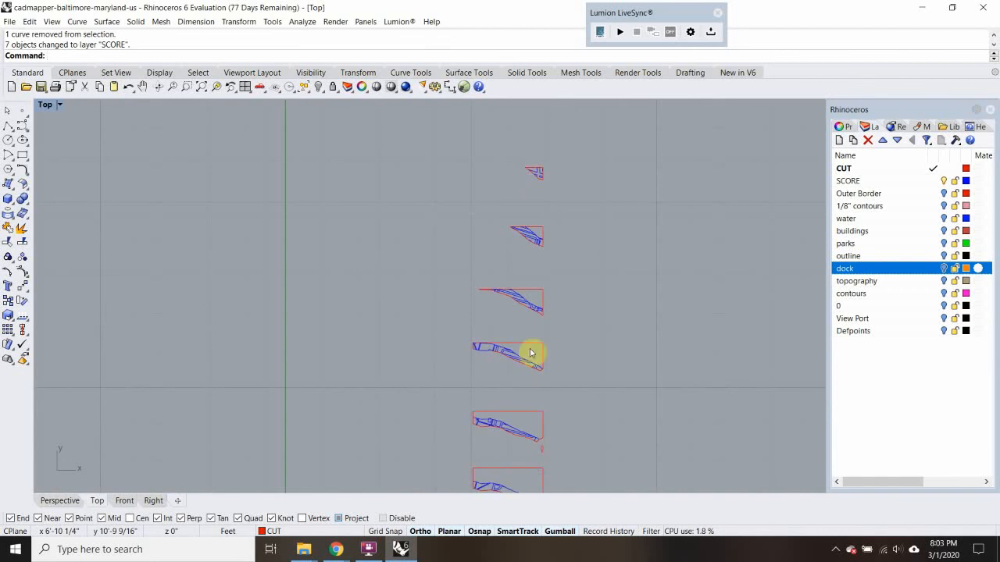
{"action": "scroll", "coordinate": [532, 375], "scroll_direction": "down", "scroll_amount": 2}
{"action": "scroll", "coordinate": [529, 391], "scroll_direction": "up", "scroll_amount": 10}
{"action": "scroll", "coordinate": [529, 386], "scroll_direction": "down", "scroll_amount": 10}
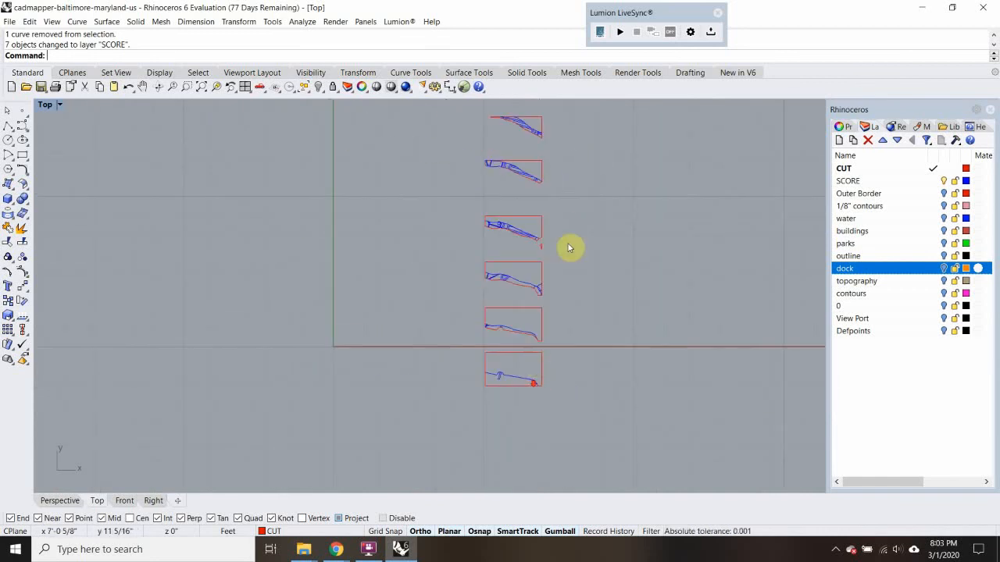
Check the number labels in the northeast corners of the lower contour pieces
{"action": "right_click_drag", "start_coordinate": [568, 247], "coordinate": [563, 299]}
{"action": "scroll", "coordinate": [529, 413], "scroll_direction": "up", "scroll_amount": 20}
{"action": "left_click", "coordinate": [508, 411]}
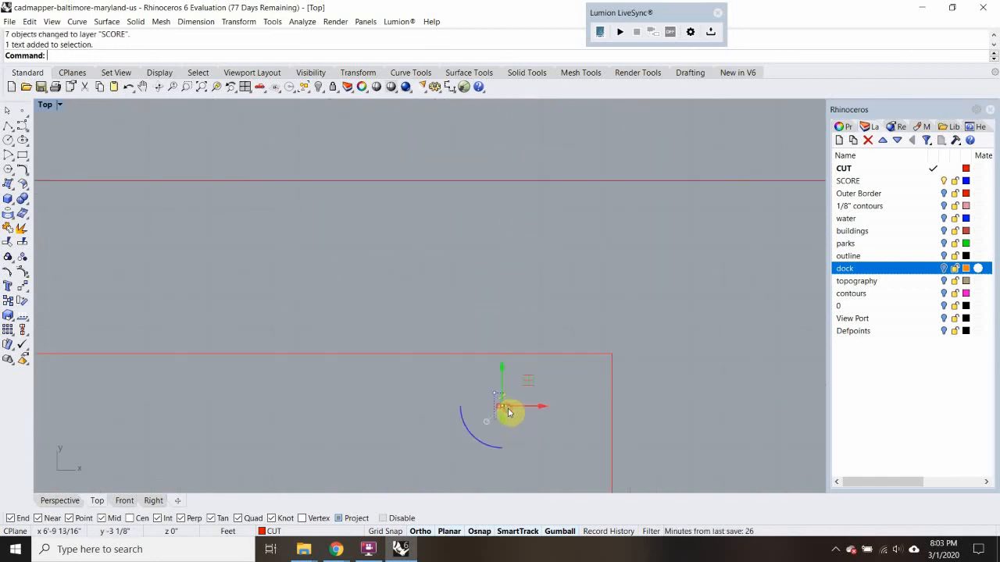
{"action": "scroll", "coordinate": [507, 411], "scroll_direction": "down", "scroll_amount": 15}
{"action": "right_click_drag", "start_coordinate": [528, 246], "coordinate": [528, 428]}
{"action": "right_click_drag", "start_coordinate": [537, 190], "coordinate": [549, 404]}
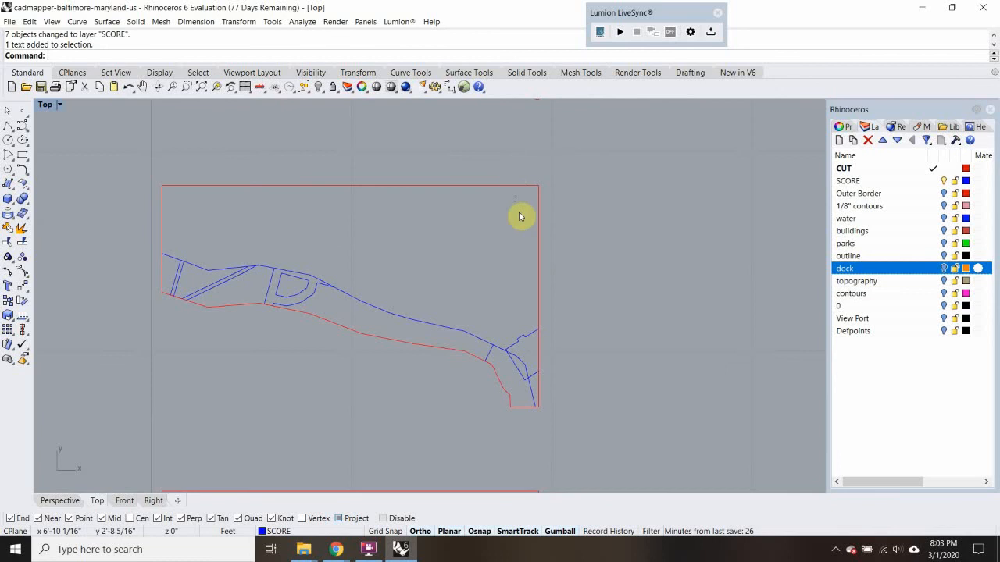
{"action": "right_click_drag", "start_coordinate": [541, 169], "coordinate": [552, 371]}
{"action": "mouse_move", "coordinate": [528, 193]}
{"action": "right_mouse_down"}
{"action": "mouse_move", "coordinate": [530, 318]}
{"action": "mouse_move", "coordinate": [524, 189]}
{"action": "right_mouse_up"}
{"action": "right_click_drag", "start_coordinate": [520, 279], "coordinate": [527, 197]}
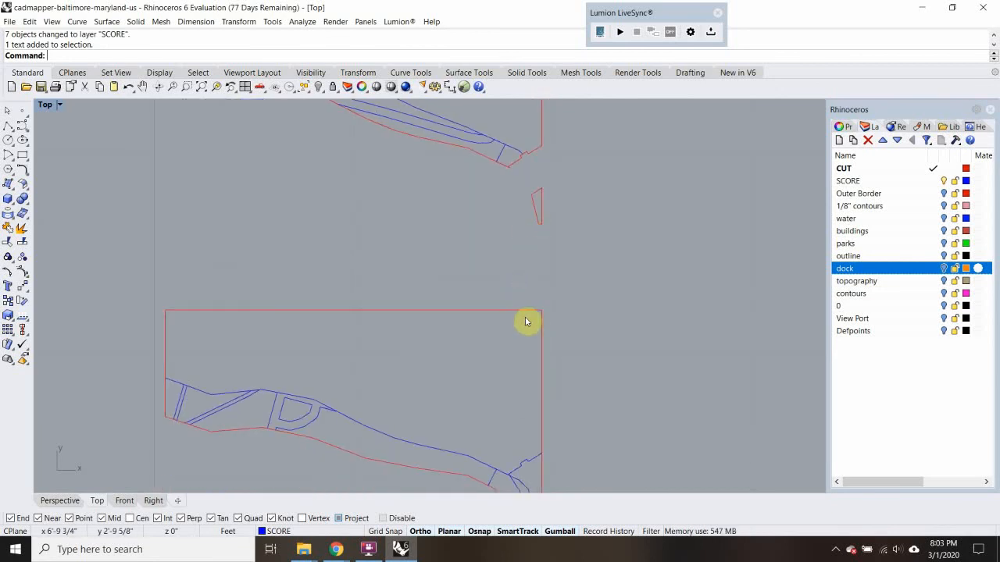
{"action": "type", "text": "v"}
{"action": "scroll", "coordinate": [505, 328], "scroll_direction": "up", "scroll_amount": 4}
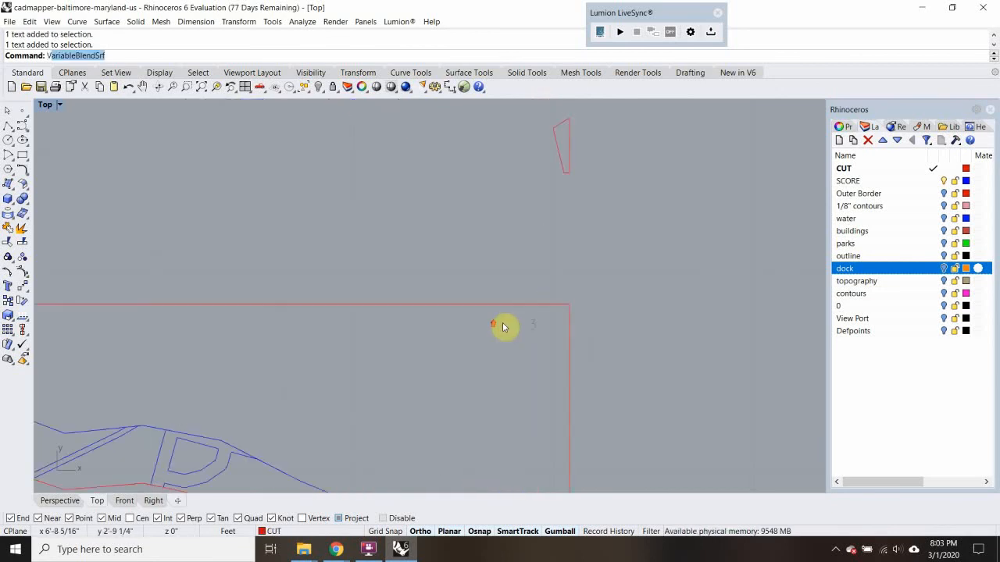
{"action": "type", "text": "co"}
{"action": "key", "text": "Return"}
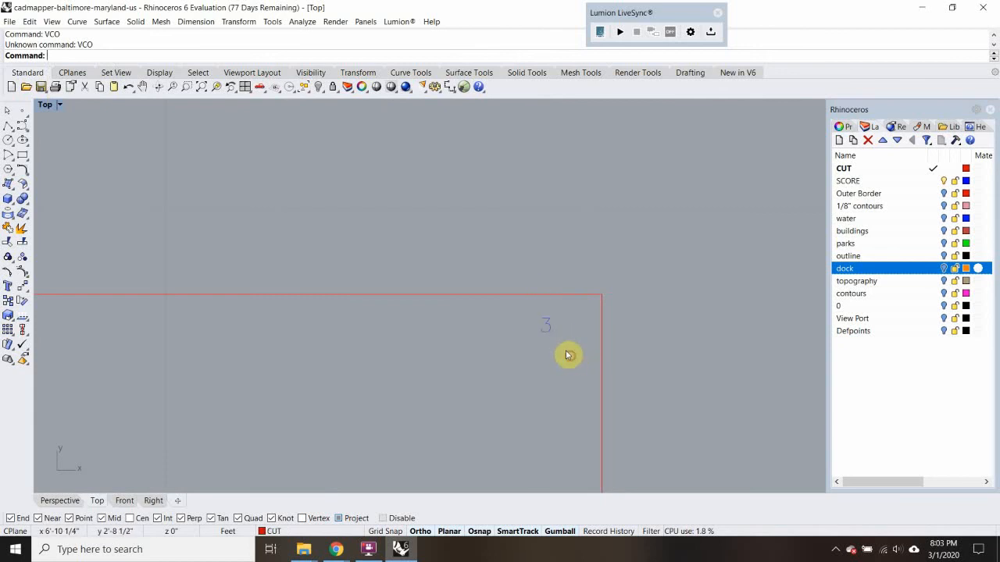
Copy the label 3 into the northeast corner of the next piece above and change the copy's text to 4
{"action": "left_click", "coordinate": [551, 327]}
{"action": "type", "text": "CO"}
{"action": "key", "text": "Return"}
{"action": "left_click", "coordinate": [551, 328]}
{"action": "scroll", "coordinate": [552, 269], "scroll_direction": "down", "scroll_amount": 6}
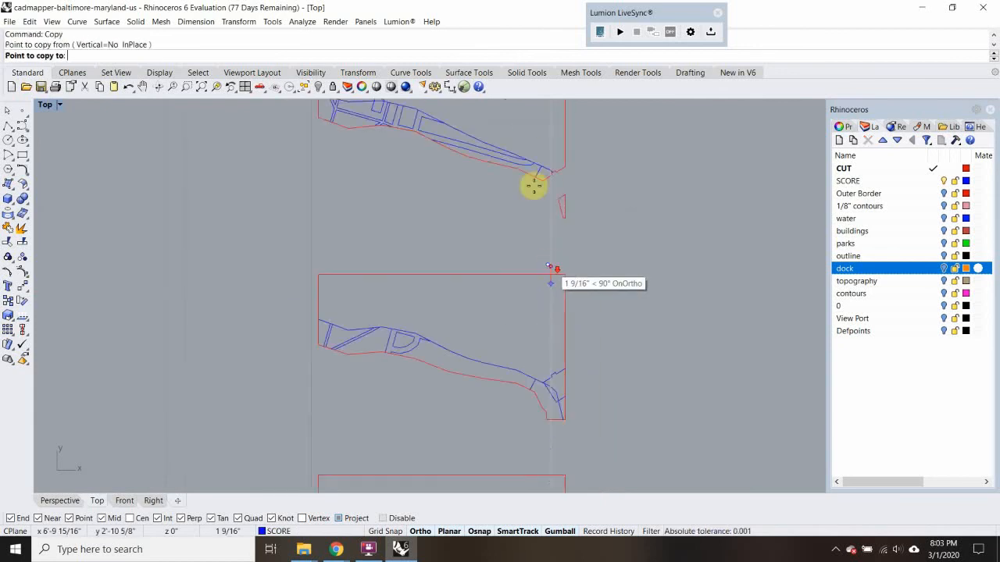
{"action": "right_click_drag", "start_coordinate": [534, 186], "coordinate": [543, 349]}
{"action": "scroll", "coordinate": [553, 243], "scroll_direction": "up", "scroll_amount": 3}
{"action": "scroll", "coordinate": [568, 256], "scroll_direction": "up", "scroll_amount": 3}
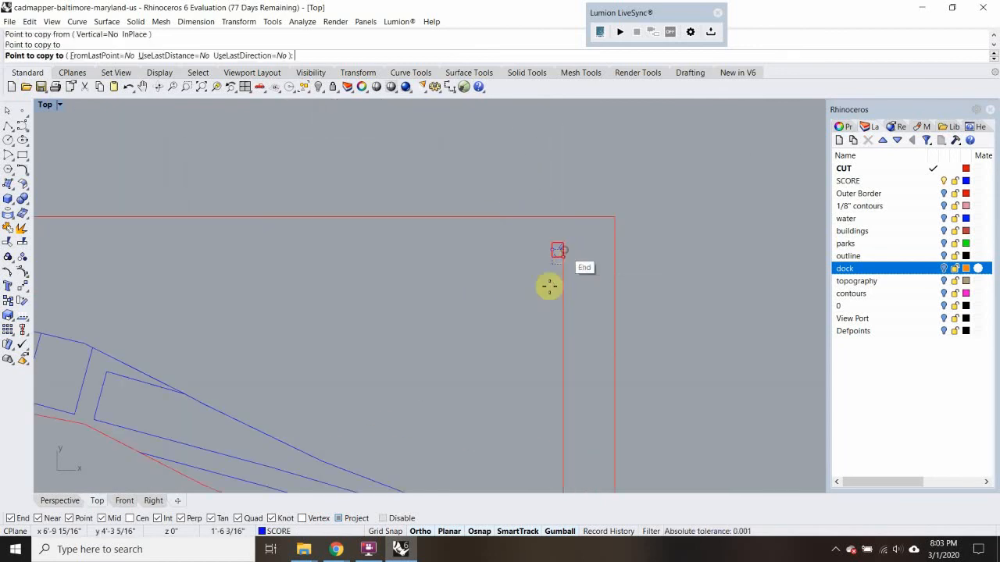
{"action": "left_click", "coordinate": [566, 258]}
{"action": "double_click", "coordinate": [566, 256]}
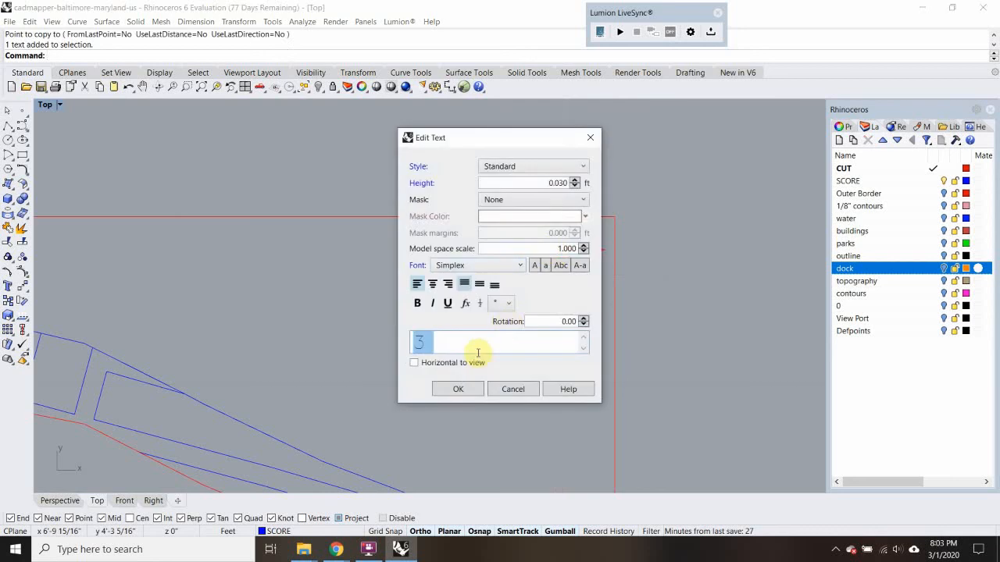
{"action": "left_click", "coordinate": [463, 388]}
{"action": "scroll", "coordinate": [599, 383], "scroll_direction": "down", "scroll_amount": 4}
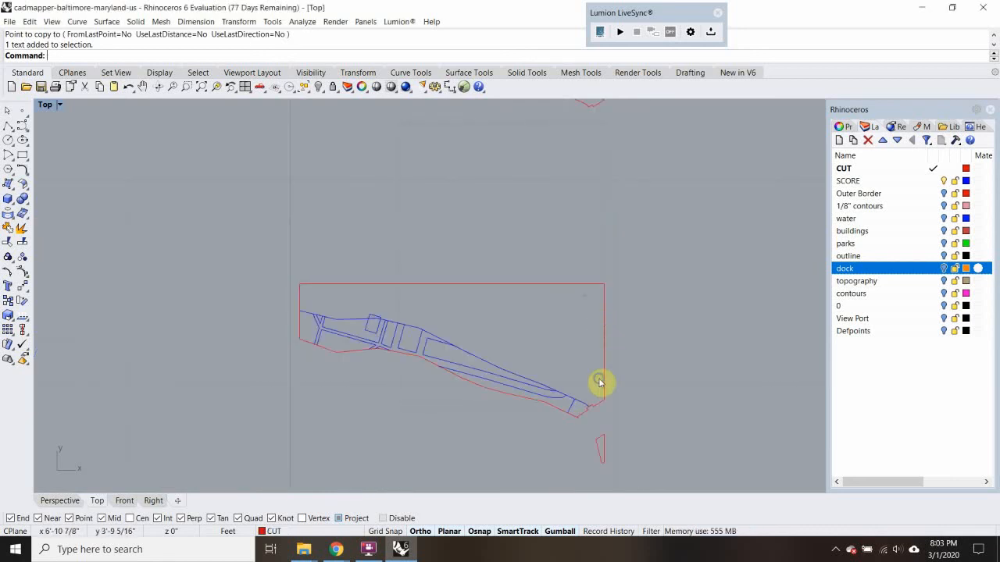
{"action": "scroll", "coordinate": [575, 346], "scroll_direction": "up", "scroll_amount": 5}
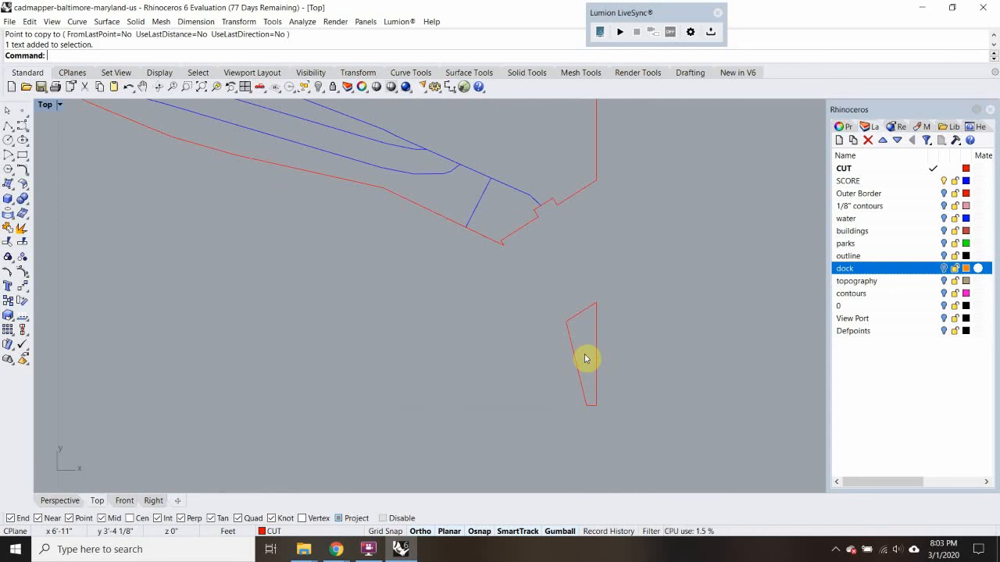
{"action": "scroll", "coordinate": [551, 333], "scroll_direction": "down", "scroll_amount": 4}
{"action": "scroll", "coordinate": [554, 227], "scroll_direction": "up", "scroll_amount": 6}
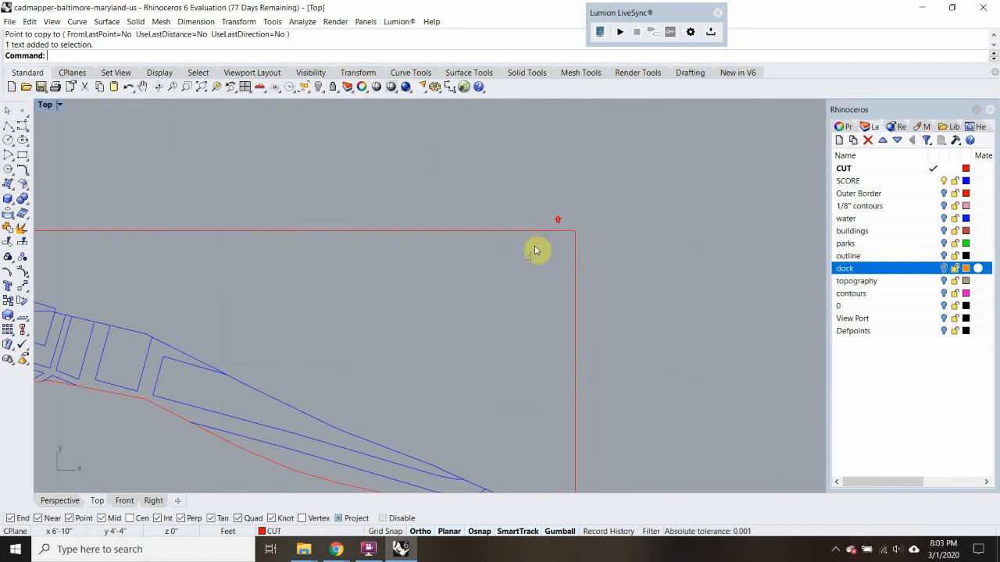
{"action": "left_click", "coordinate": [534, 269]}
{"action": "key", "text": "Return"}
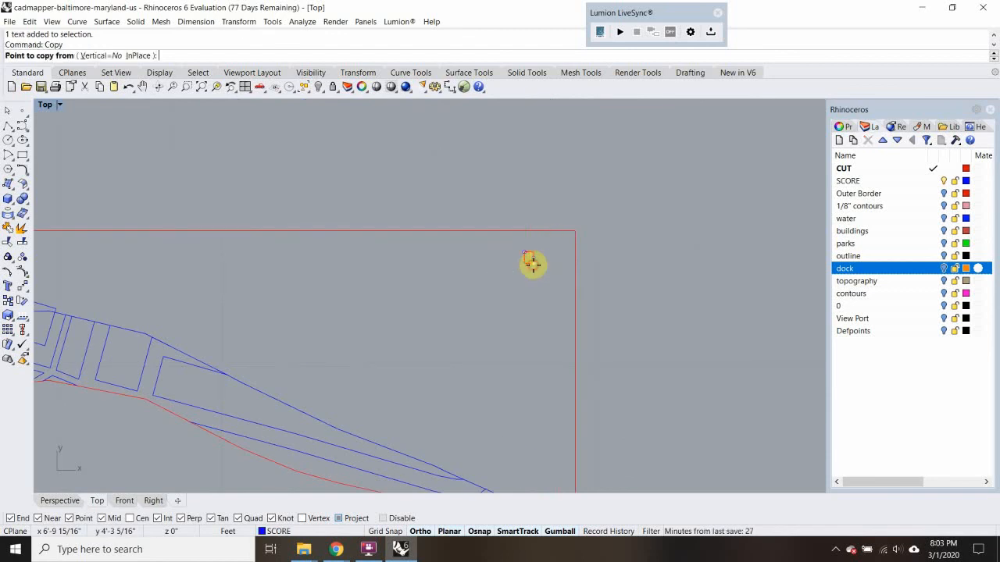
{"action": "left_click", "coordinate": [533, 264]}
{"action": "key", "text": "Escape"}
Copy the label 4 from its piece's northeast corner to the matching corners of the next three pieces above
{"action": "type", "text": "copy"}
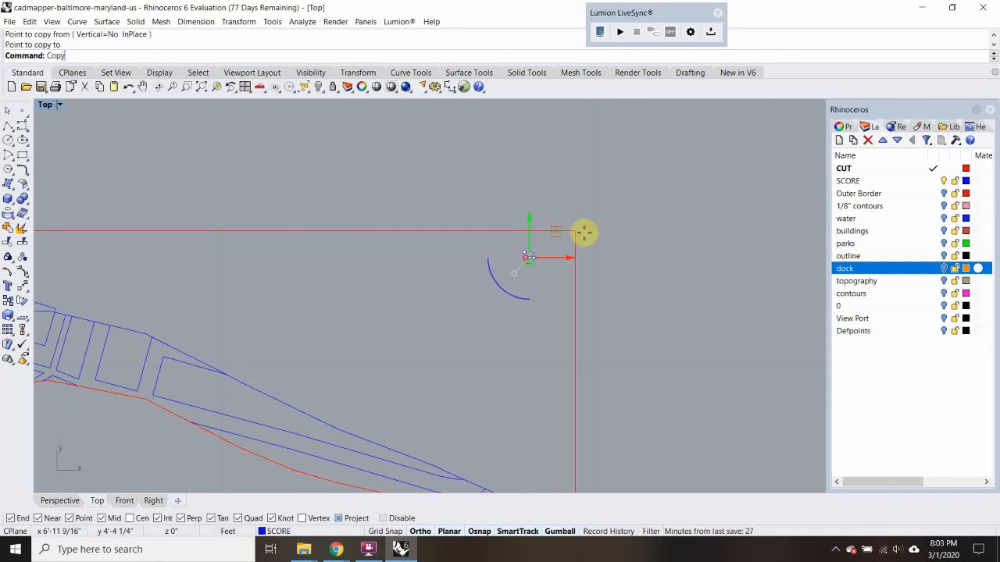
{"action": "key", "text": "Return"}
{"action": "left_click", "coordinate": [575, 230]}
{"action": "scroll", "coordinate": [573, 223], "scroll_direction": "down", "scroll_amount": 3}
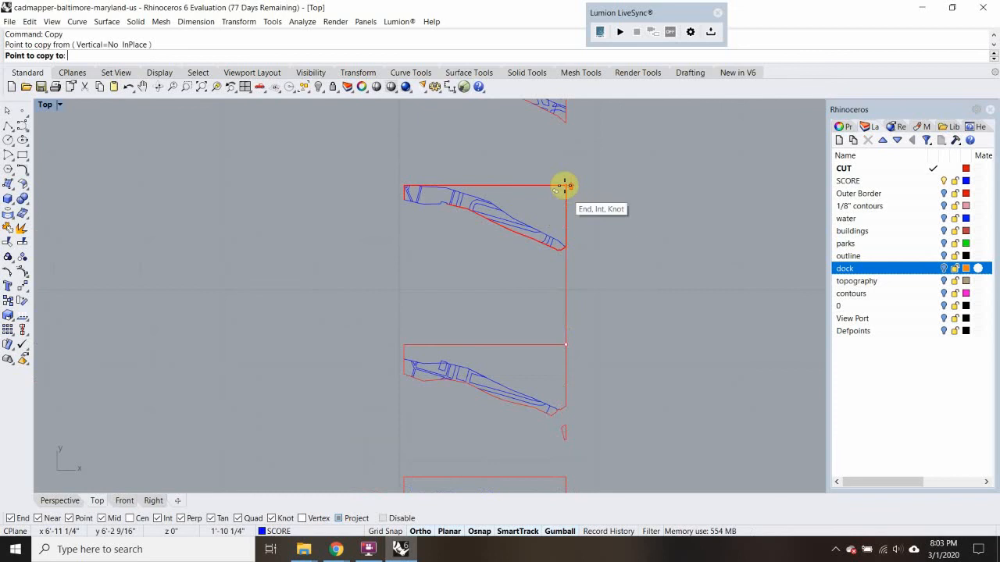
{"action": "scroll", "coordinate": [566, 187], "scroll_direction": "up", "scroll_amount": 2}
{"action": "left_click", "coordinate": [565, 185]}
{"action": "scroll", "coordinate": [568, 258], "scroll_direction": "up", "scroll_amount": 4}
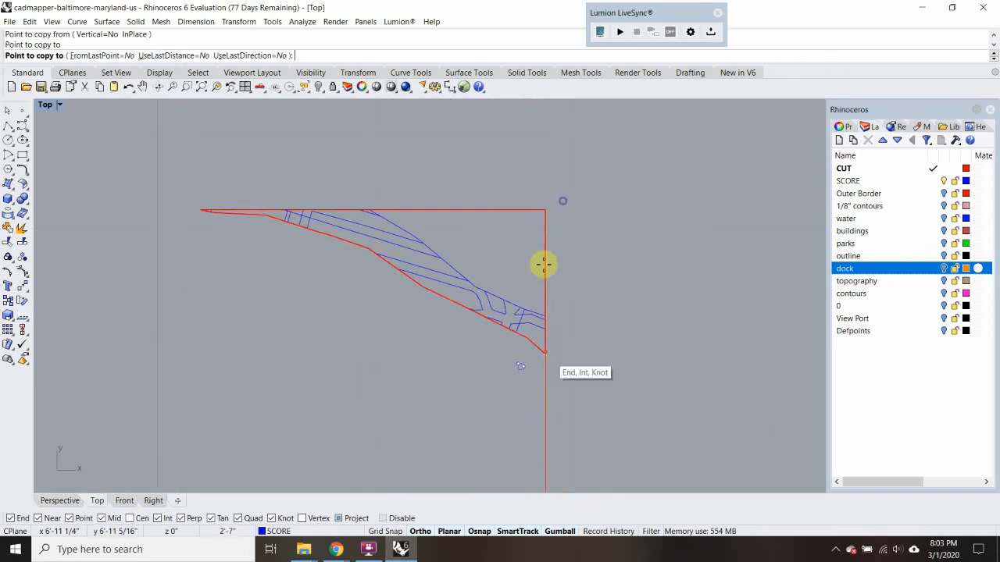
{"action": "left_click", "coordinate": [540, 208]}
{"action": "scroll", "coordinate": [536, 241], "scroll_direction": "down", "scroll_amount": 4}
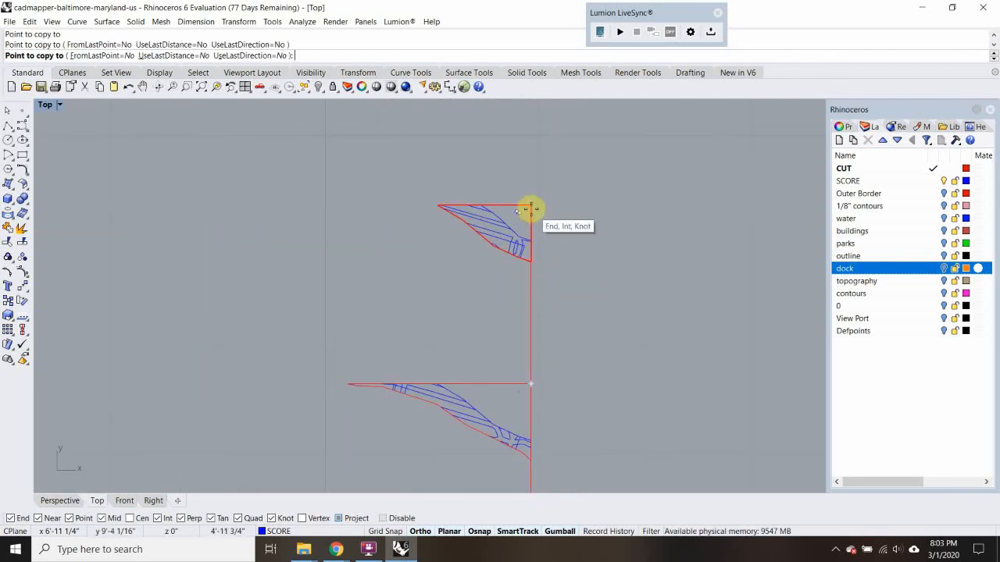
{"action": "left_click", "coordinate": [531, 208]}
{"action": "scroll", "coordinate": [515, 209], "scroll_direction": "up", "scroll_amount": 8}
{"action": "key", "text": "Return"}
Change the northernmost copied label's text to 7 and renumber the label on the piece below it in sequence
{"action": "double_click", "coordinate": [530, 223]}
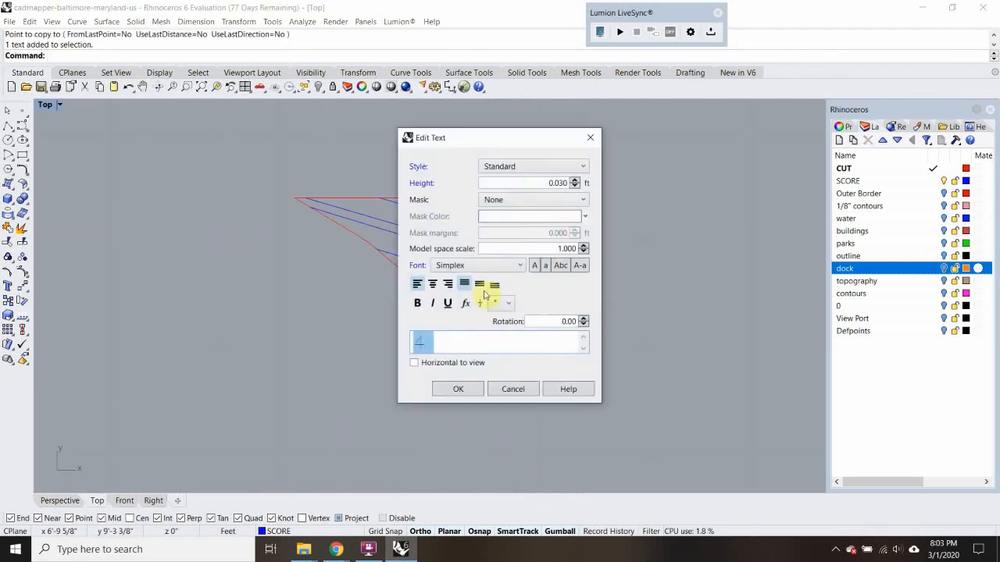
{"action": "left_click", "coordinate": [461, 395]}
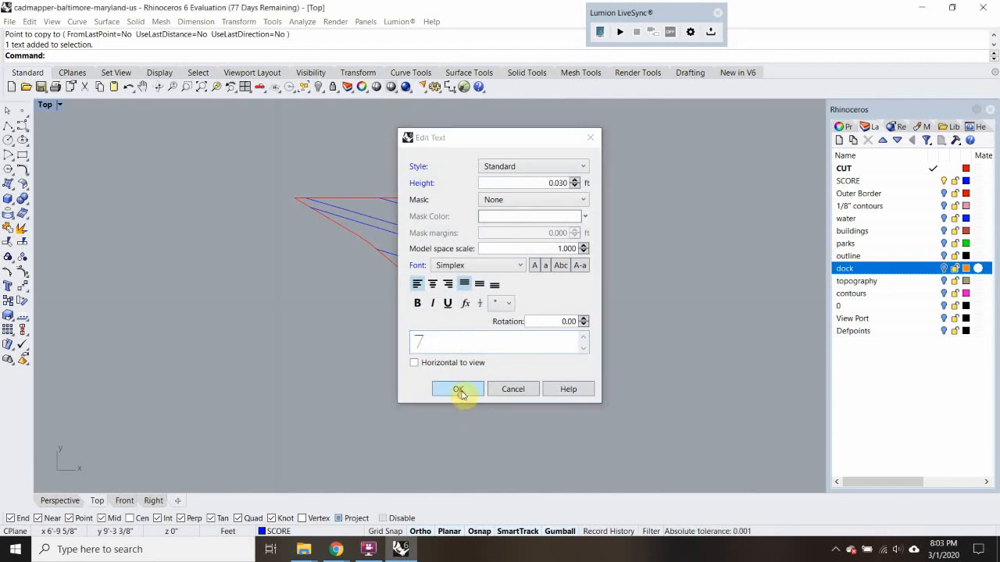
{"action": "right_click_drag", "start_coordinate": [537, 416], "coordinate": [495, 342]}
{"action": "scroll", "coordinate": [494, 344], "scroll_direction": "down", "scroll_amount": 10}
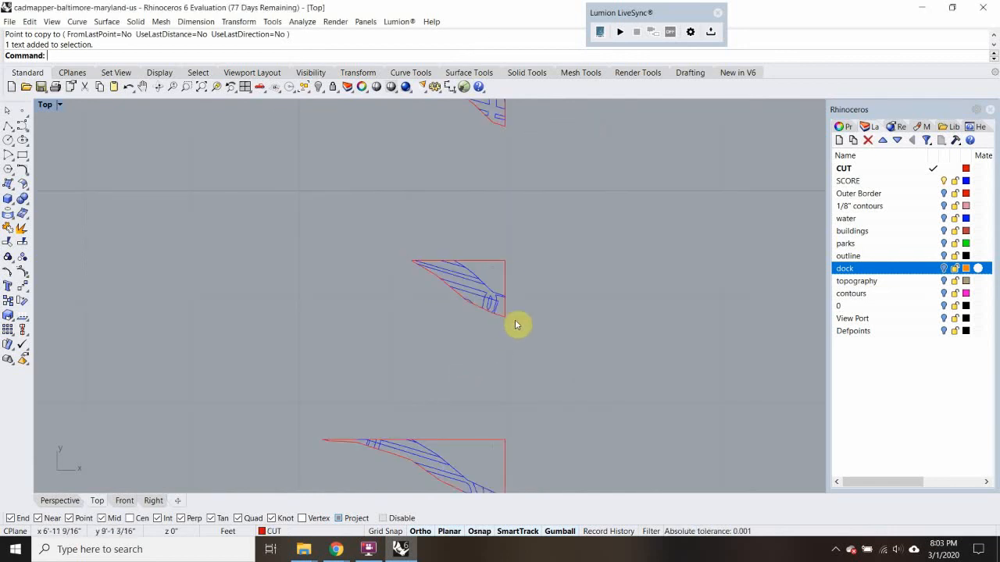
{"action": "right_click_drag", "start_coordinate": [507, 448], "coordinate": [501, 346]}
{"action": "scroll", "coordinate": [500, 346], "scroll_direction": "up", "scroll_amount": 10}
{"action": "double_click", "coordinate": [480, 340]}
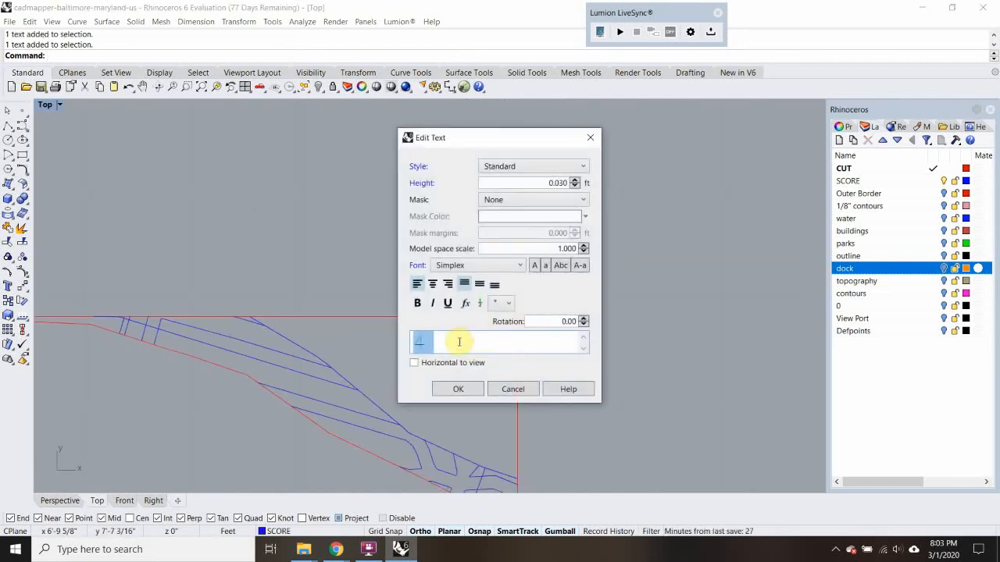
{"action": "left_click", "coordinate": [457, 389]}
Renumber the remaining copied label, on the piece directly above piece 4, to continue the numbering sequence
{"action": "scroll", "coordinate": [471, 395], "scroll_direction": "down", "scroll_amount": 5}
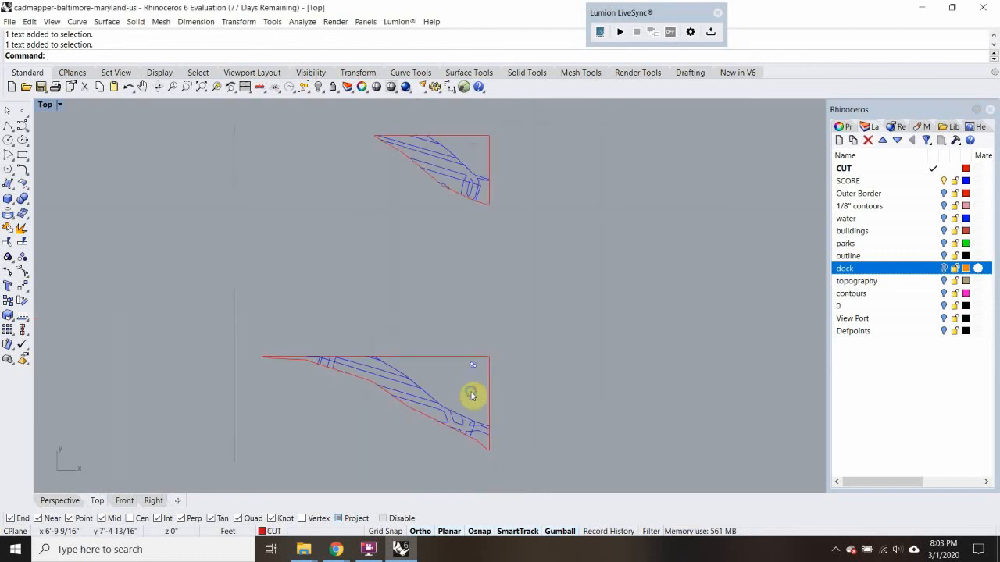
{"action": "scroll", "coordinate": [476, 402], "scroll_direction": "up", "scroll_amount": 8}
{"action": "double_click", "coordinate": [481, 388]}
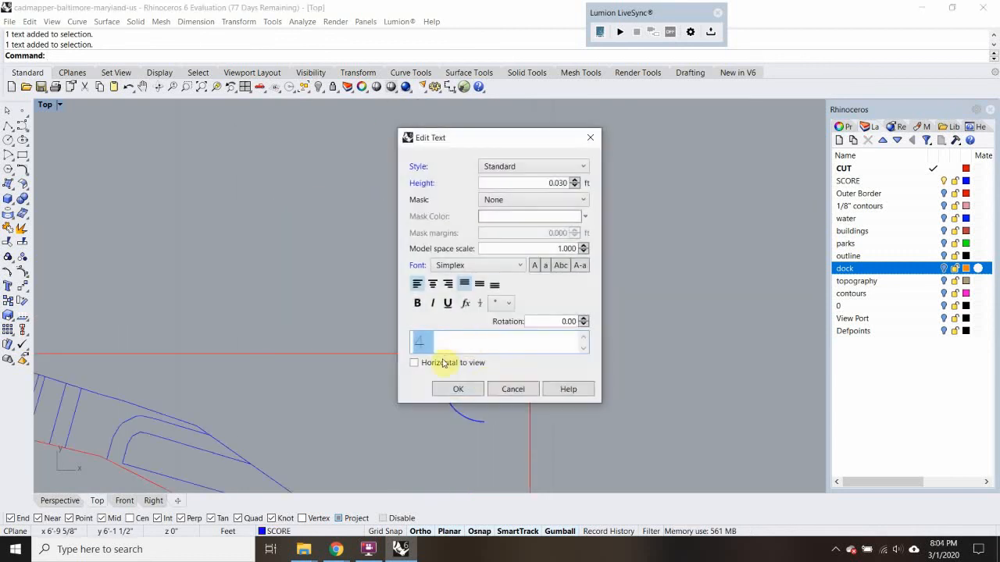
{"action": "left_click", "coordinate": [458, 389]}
Examine the smallest, northernmost piece for label space and review the whole column of contour pieces
{"action": "scroll", "coordinate": [455, 346], "scroll_direction": "down", "scroll_amount": 5}
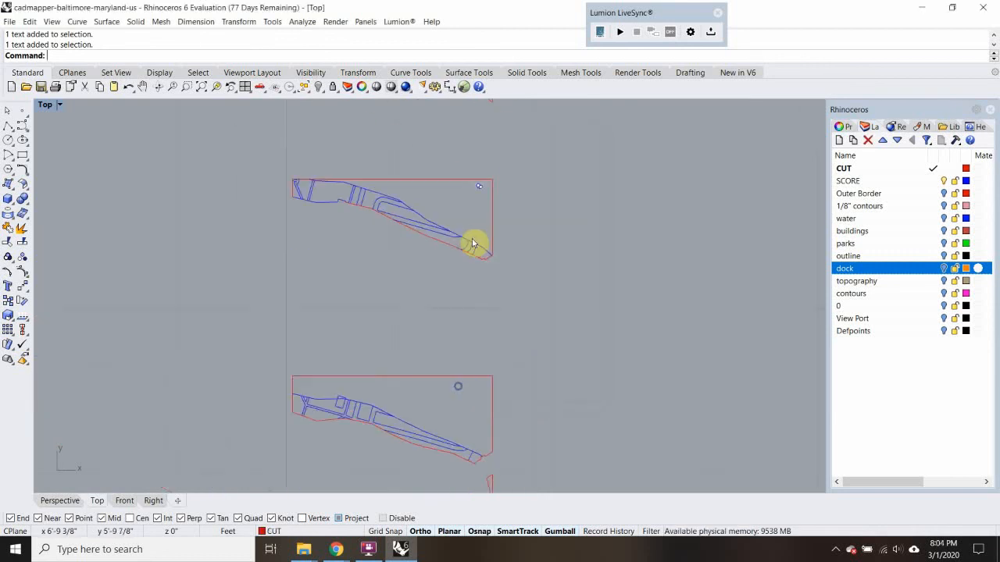
{"action": "scroll", "coordinate": [494, 328], "scroll_direction": "down", "scroll_amount": 10}
{"action": "right_click_drag", "start_coordinate": [538, 159], "coordinate": [532, 402]}
{"action": "scroll", "coordinate": [490, 344], "scroll_direction": "up", "scroll_amount": 8}
{"action": "right_click_drag", "start_coordinate": [528, 221], "coordinate": [520, 433]}
{"action": "scroll", "coordinate": [498, 270], "scroll_direction": "up", "scroll_amount": 15}
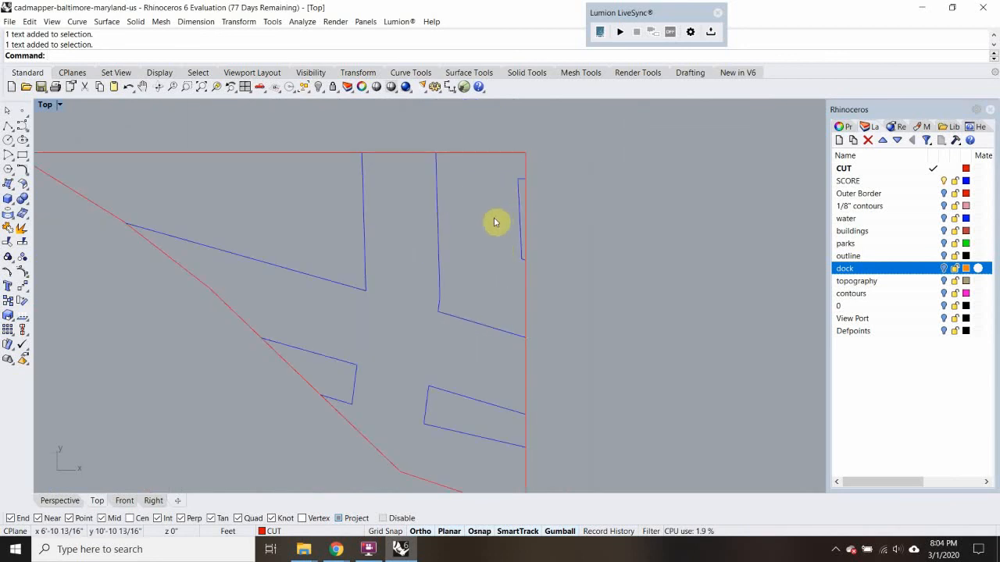
{"action": "scroll", "coordinate": [496, 209], "scroll_direction": "down", "scroll_amount": 10}
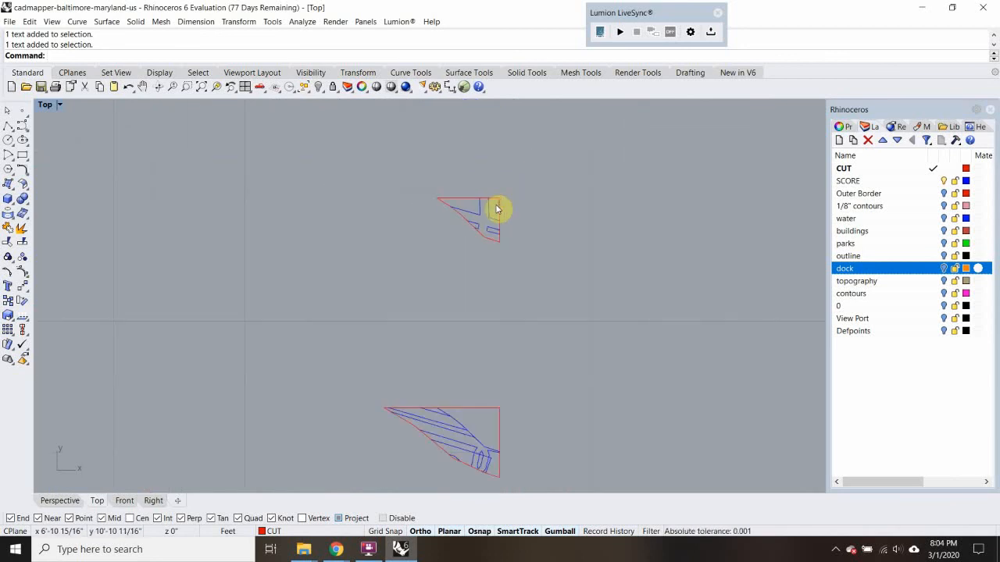
{"action": "scroll", "coordinate": [490, 447], "scroll_direction": "up", "scroll_amount": 3}
{"action": "scroll", "coordinate": [555, 446], "scroll_direction": "down", "scroll_amount": 10}
{"action": "right_click_drag", "start_coordinate": [555, 446], "coordinate": [550, 301]}
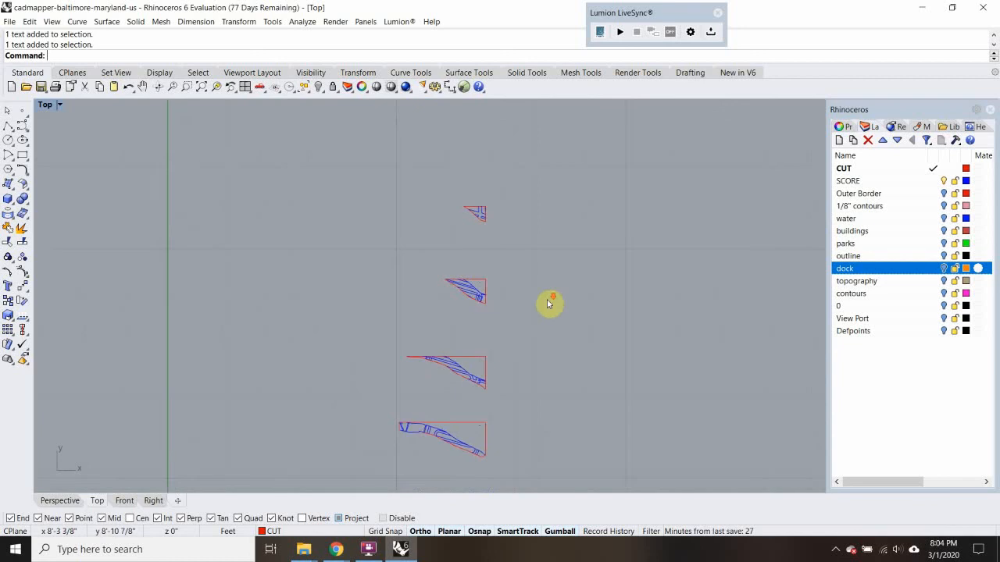
{"action": "scroll", "coordinate": [589, 345], "scroll_direction": "down", "scroll_amount": 5}
{"action": "scroll", "coordinate": [524, 364], "scroll_direction": "up", "scroll_amount": 6}
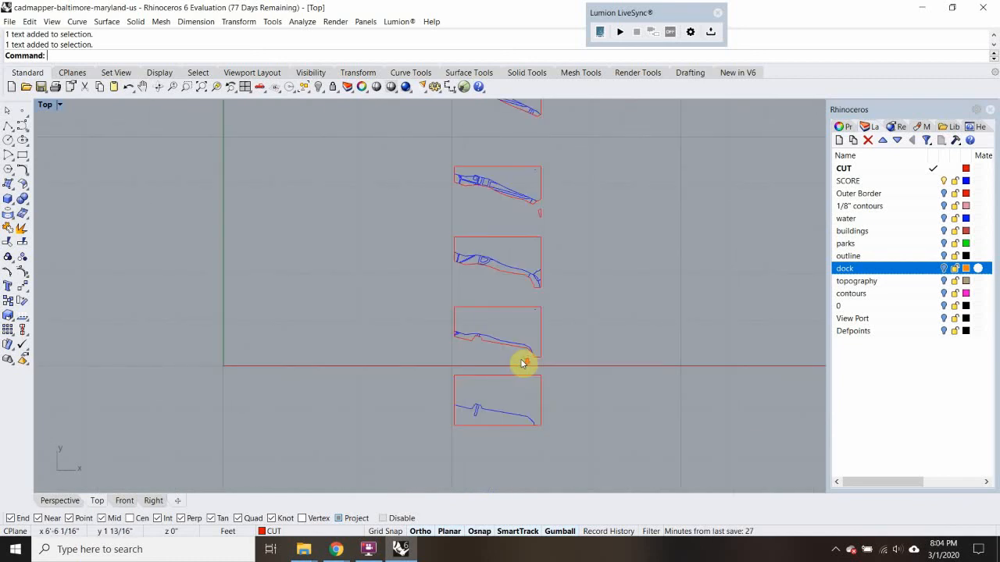
Turn on the Outer Border layer and copy its rectangle east of the contour pieces, deleting the extra copy above the original
{"action": "left_click", "coordinate": [922, 194]}
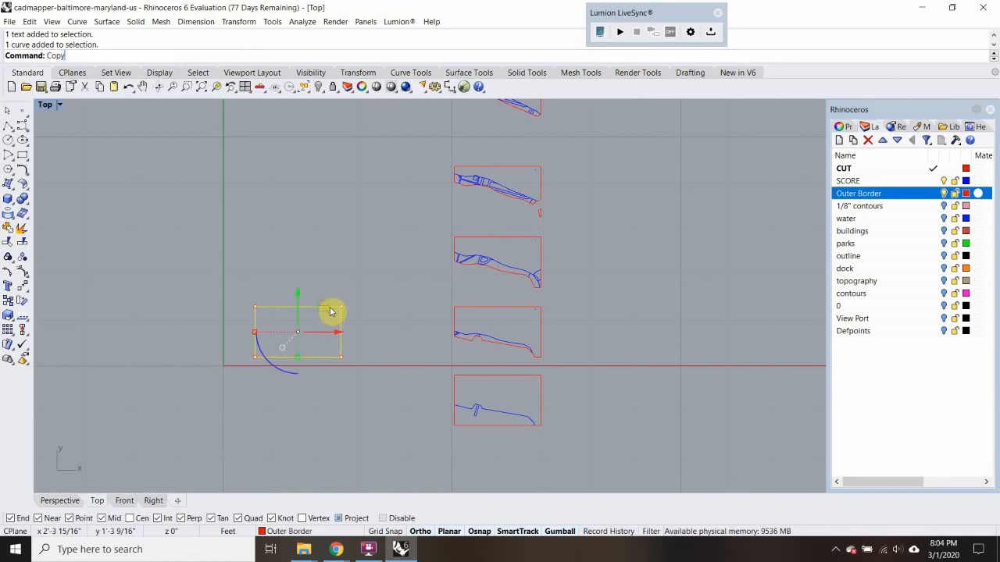
{"action": "key", "text": "Return"}
{"action": "left_click", "coordinate": [330, 306]}
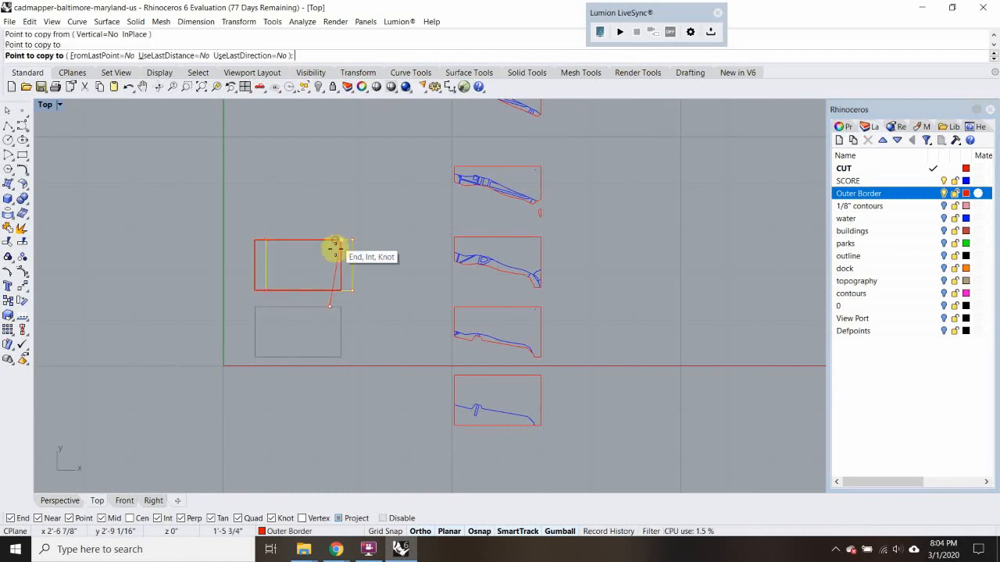
{"action": "left_click", "coordinate": [344, 242]}
{"action": "scroll", "coordinate": [349, 242], "scroll_direction": "down", "scroll_amount": 4}
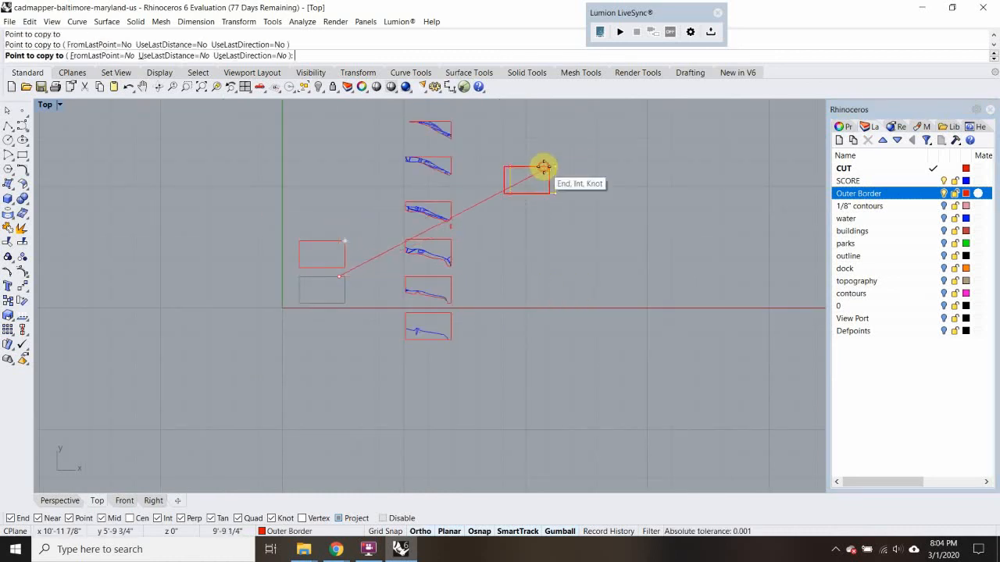
{"action": "left_click", "coordinate": [544, 167]}
{"action": "key", "text": "Return"}
{"action": "left_click", "coordinate": [339, 242]}
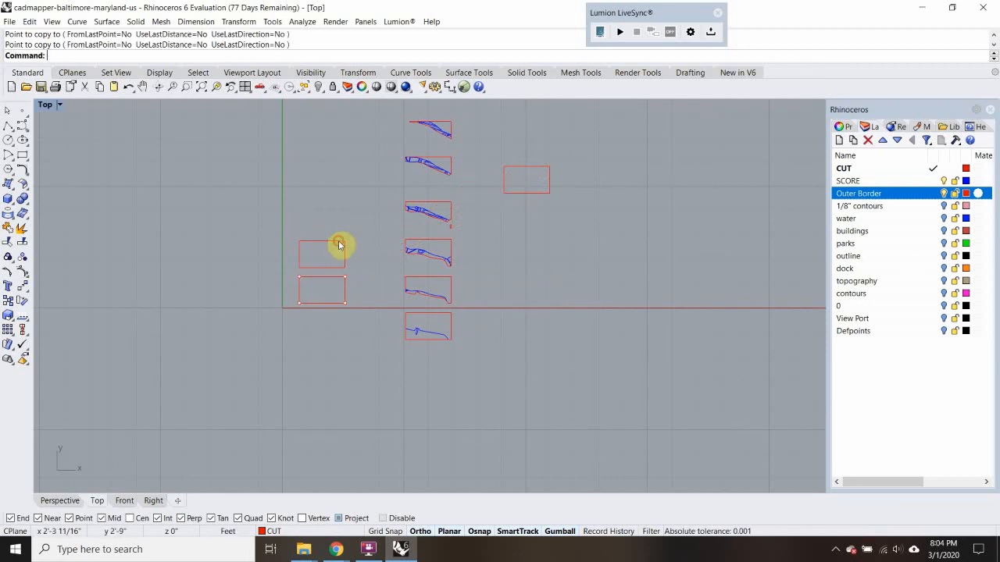
{"action": "key", "text": "Delete"}
{"action": "scroll", "coordinate": [505, 185], "scroll_direction": "up", "scroll_amount": 4}
Copy the eastern border rectangle three times northward to form a column
{"action": "left_click", "coordinate": [506, 185]}
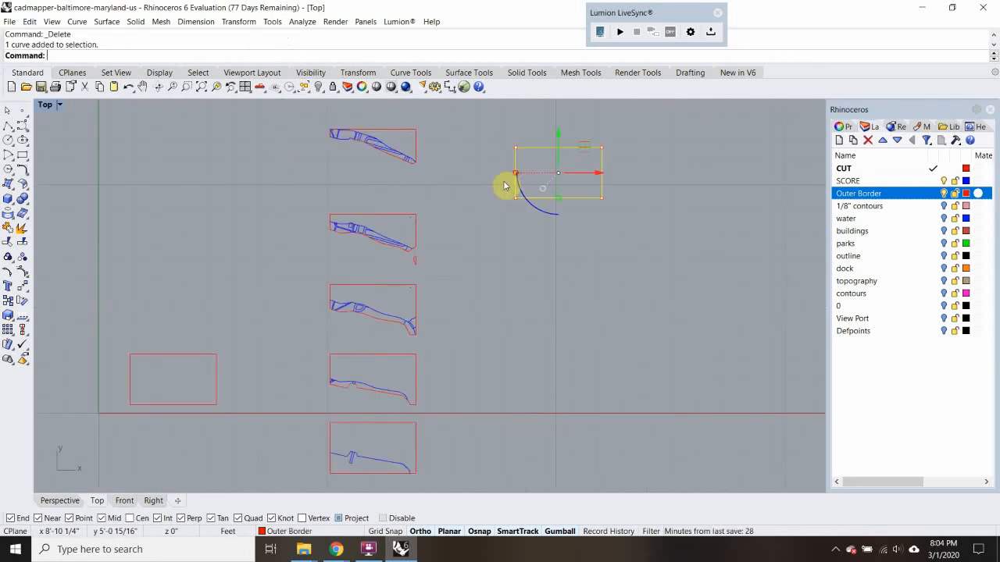
{"action": "key", "text": "Return"}
{"action": "left_click", "coordinate": [602, 148]}
{"action": "scroll", "coordinate": [646, 235], "scroll_direction": "down", "scroll_amount": 3}
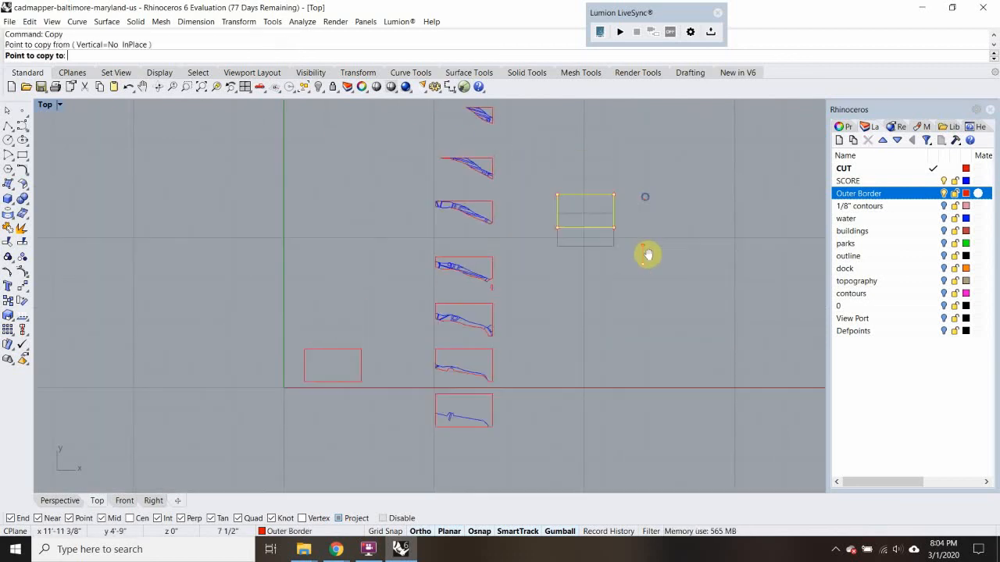
{"action": "left_click", "coordinate": [646, 225]}
{"action": "left_click", "coordinate": [647, 175]}
{"action": "right_click_drag", "start_coordinate": [649, 128], "coordinate": [645, 201]}
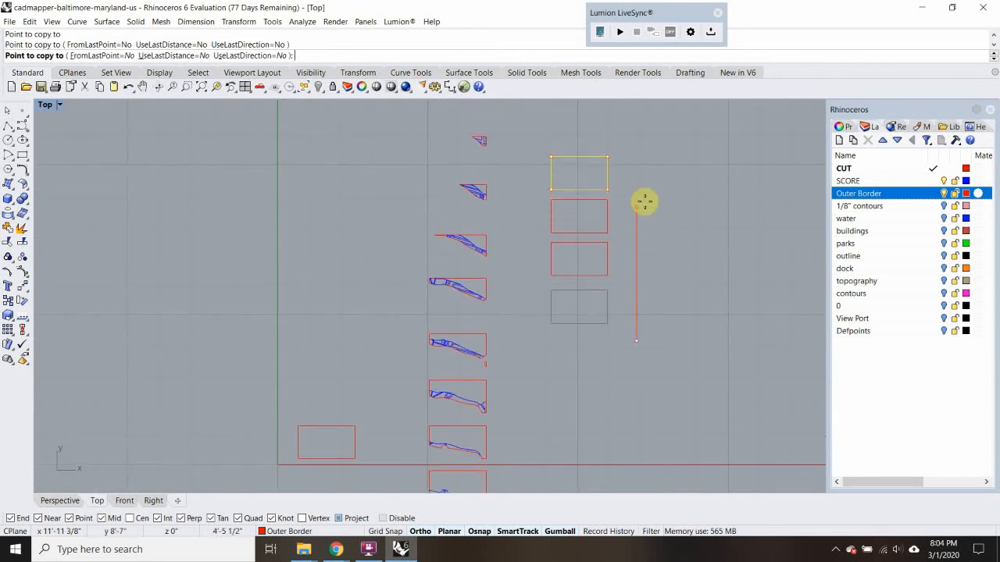
{"action": "key", "text": "Escape"}
Try to move the southernmost contour piece onto the lowest rectangle of the eastern column, aligning their southeast corners
{"action": "right_click_drag", "start_coordinate": [520, 422], "coordinate": [553, 340]}
{"action": "scroll", "coordinate": [502, 412], "scroll_direction": "up", "scroll_amount": 6}
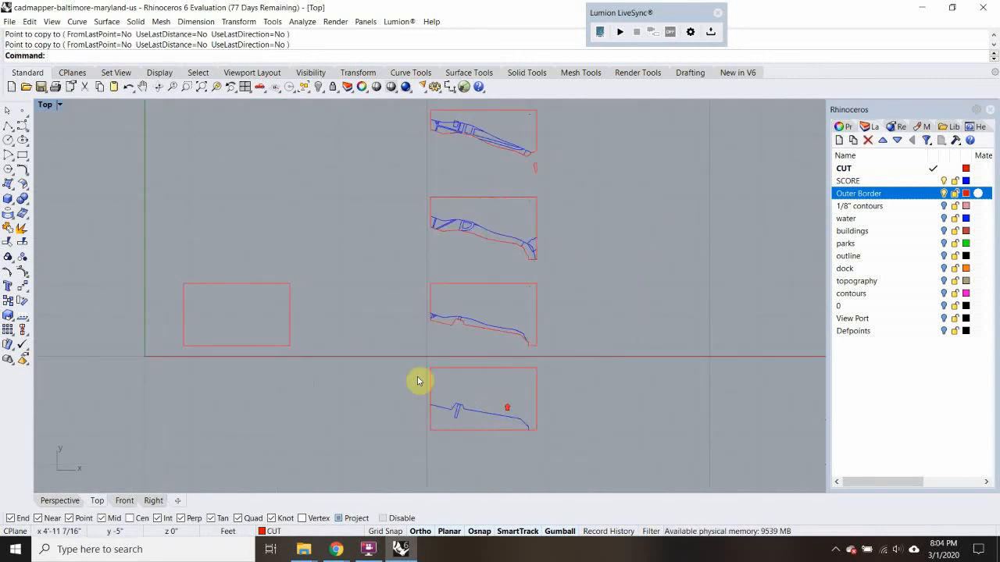
{"action": "scroll", "coordinate": [416, 365], "scroll_direction": "down", "scroll_amount": 4}
{"action": "left_click_drag", "start_coordinate": [417, 366], "coordinate": [539, 429]}
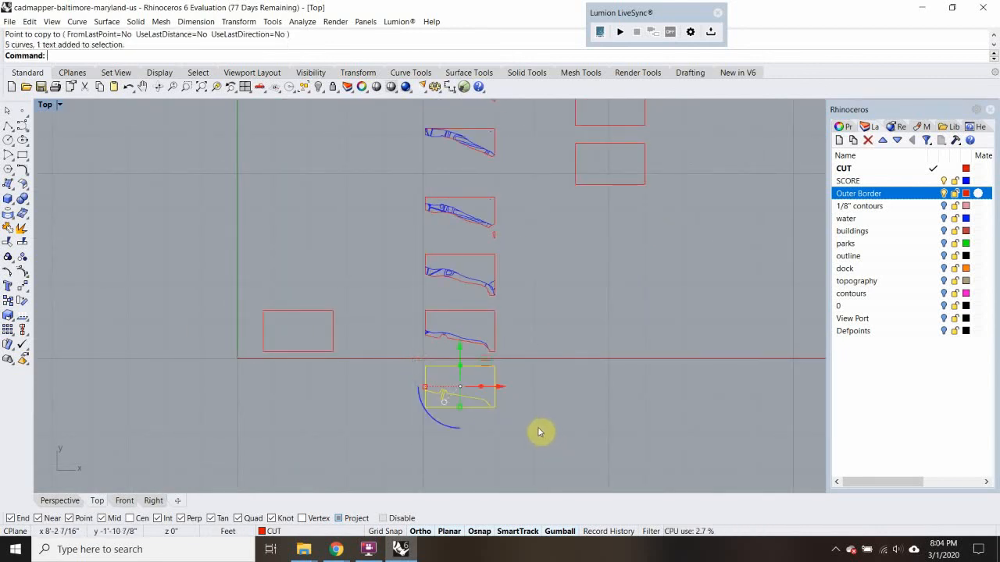
{"action": "key", "text": "Escape"}
{"action": "scroll", "coordinate": [418, 366], "scroll_direction": "up", "scroll_amount": 3}
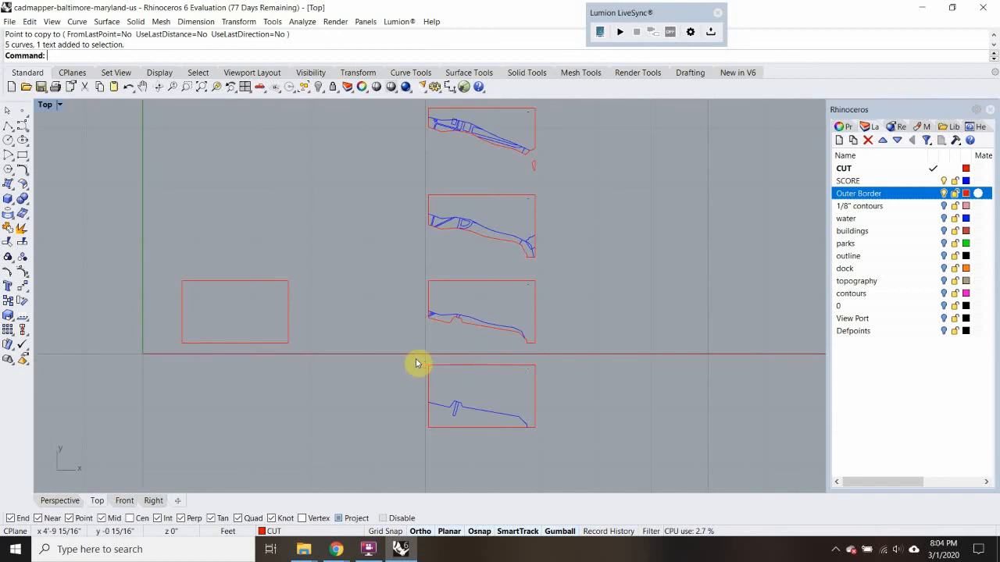
{"action": "left_click", "coordinate": [520, 414]}
{"action": "type", "text": "m"}
{"action": "key", "text": "Return"}
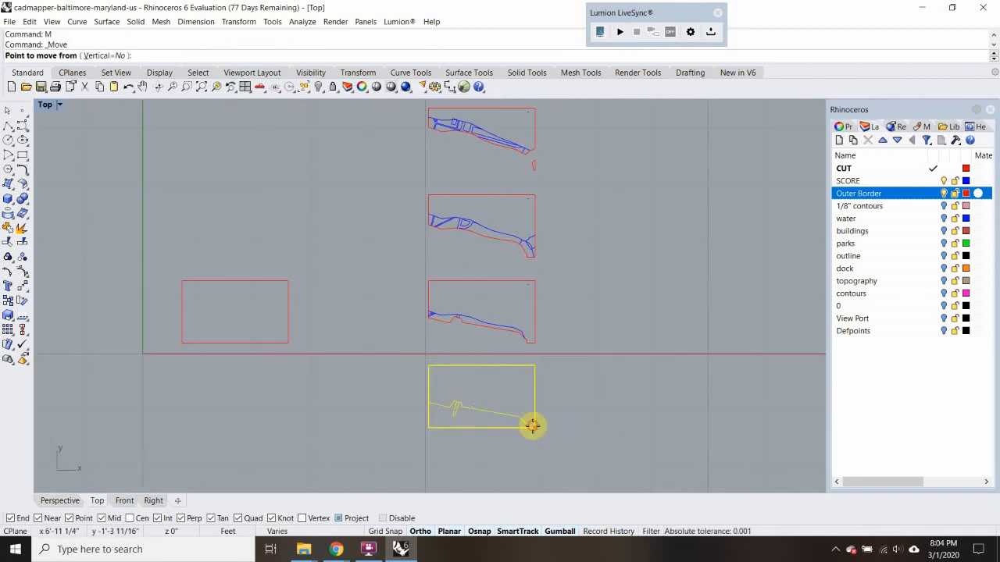
{"action": "left_click", "coordinate": [535, 428]}
{"action": "scroll", "coordinate": [590, 347], "scroll_direction": "down", "scroll_amount": 6}
{"action": "right_click_drag", "start_coordinate": [643, 211], "coordinate": [545, 332]}
{"action": "scroll", "coordinate": [557, 332], "scroll_direction": "up", "scroll_amount": 13}
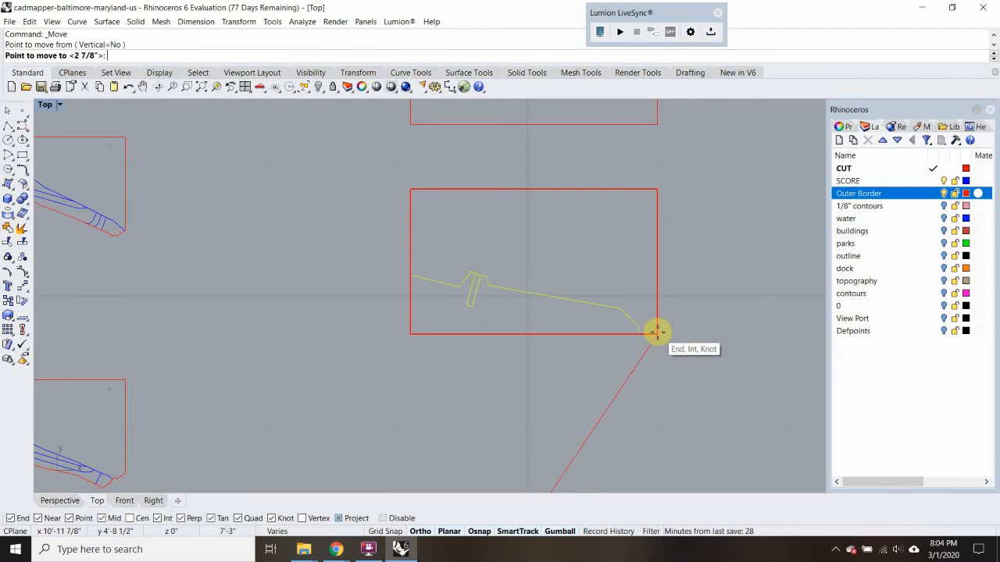
{"action": "key", "text": "Escape"}
Delete the four border rectangles in the column east of the contour pieces
{"action": "scroll", "coordinate": [458, 315], "scroll_direction": "down", "scroll_amount": 8}
{"action": "left_click_drag", "start_coordinate": [529, 168], "coordinate": [482, 345]}
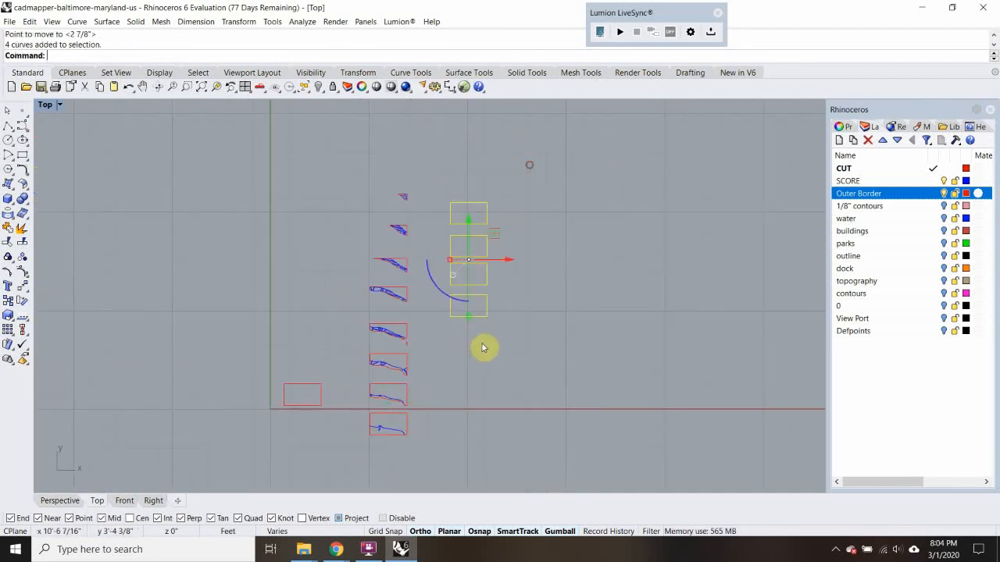
{"action": "key", "text": "Delete"}
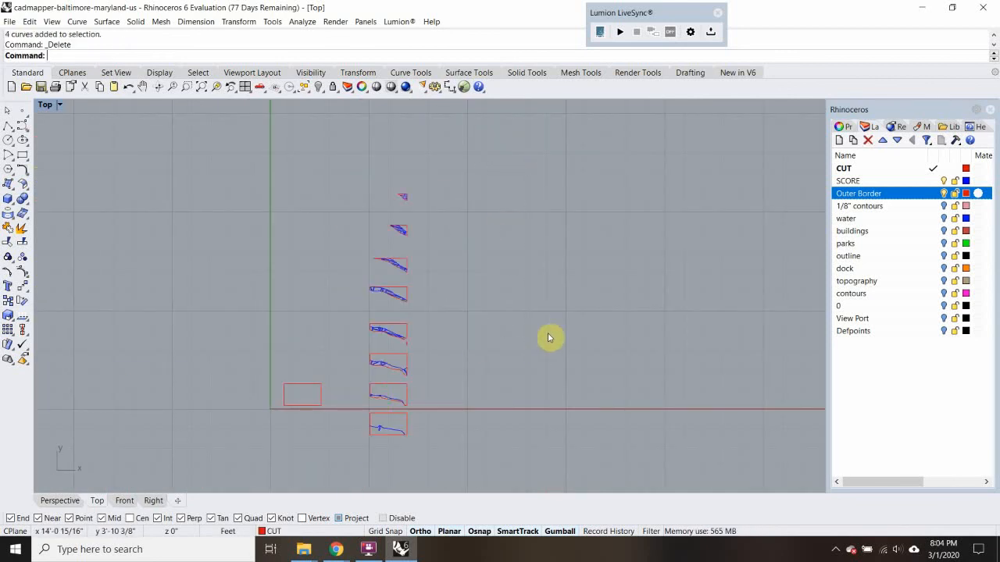
Draw a closed rectangular sheet outline 32" wide and 18" high with a polyline east of the contour pieces
{"action": "left_click", "coordinate": [10, 127]}
{"action": "scroll", "coordinate": [500, 297], "scroll_direction": "up", "scroll_amount": 4}
{"action": "left_click", "coordinate": [457, 256]}
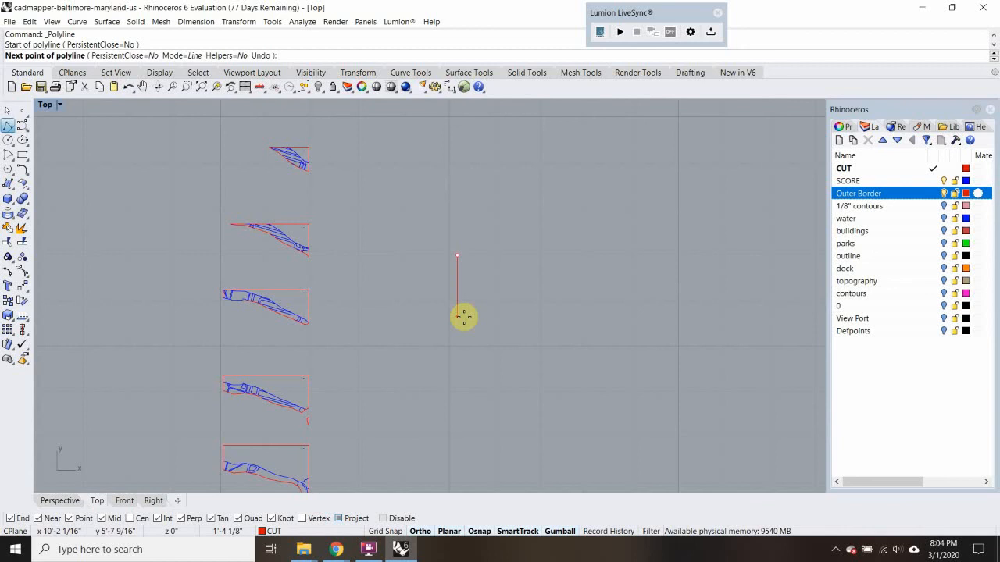
{"action": "type", "text": "18\""}
{"action": "key", "text": "Return"}
{"action": "left_click", "coordinate": [462, 317]}
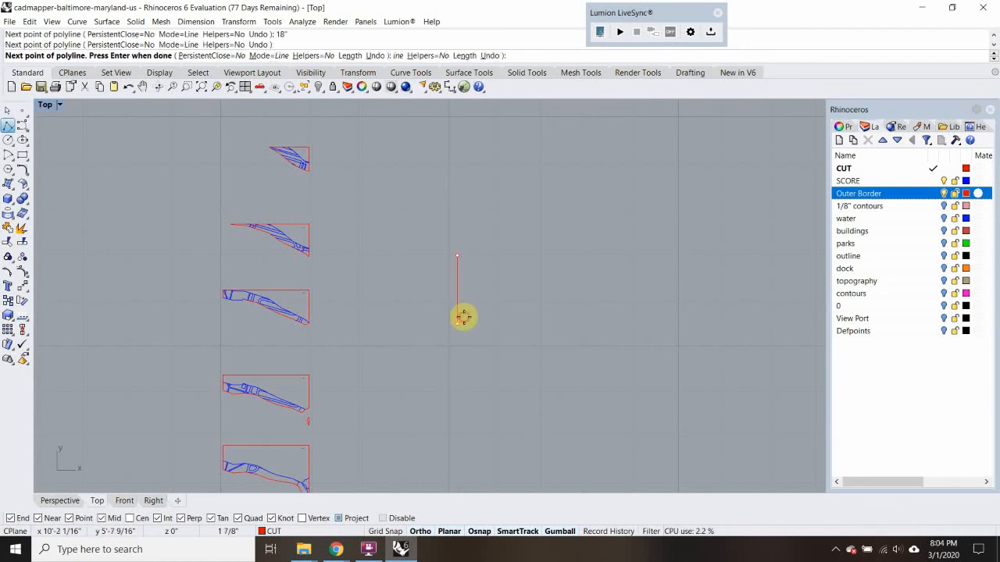
{"action": "type", "text": "32\""}
{"action": "key", "text": "Return"}
{"action": "left_click", "coordinate": [596, 339]}
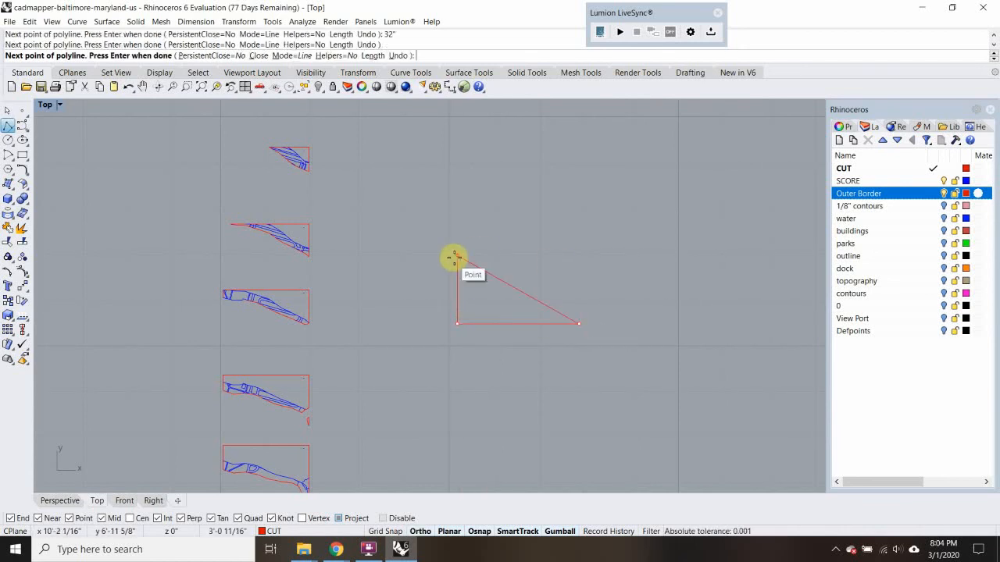
{"action": "left_click", "coordinate": [578, 257]}
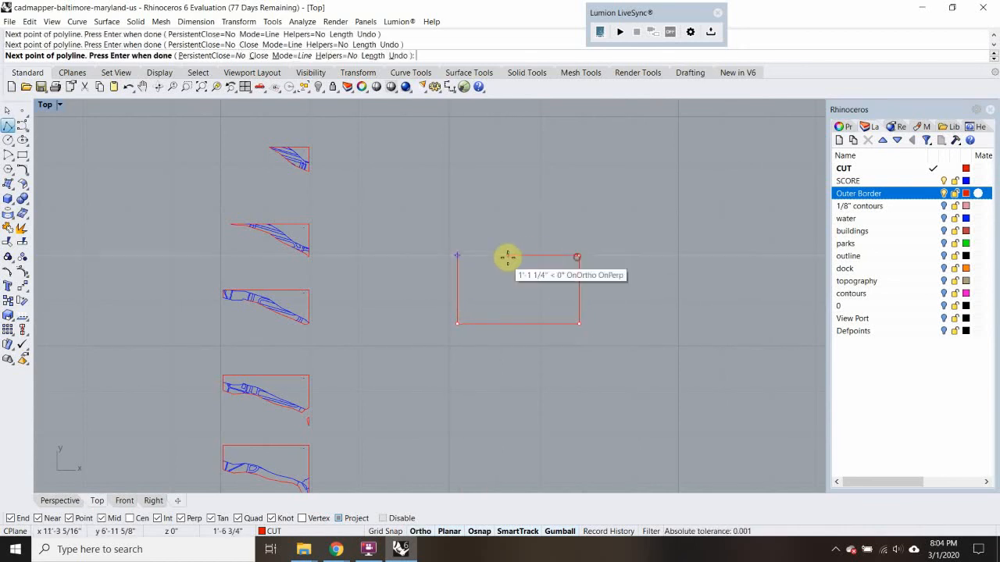
{"action": "left_click", "coordinate": [459, 256]}
Offset the sheet rectangle inward by 1/2"
{"action": "left_click", "coordinate": [480, 258]}
{"action": "scroll", "coordinate": [480, 259], "scroll_direction": "up", "scroll_amount": 5}
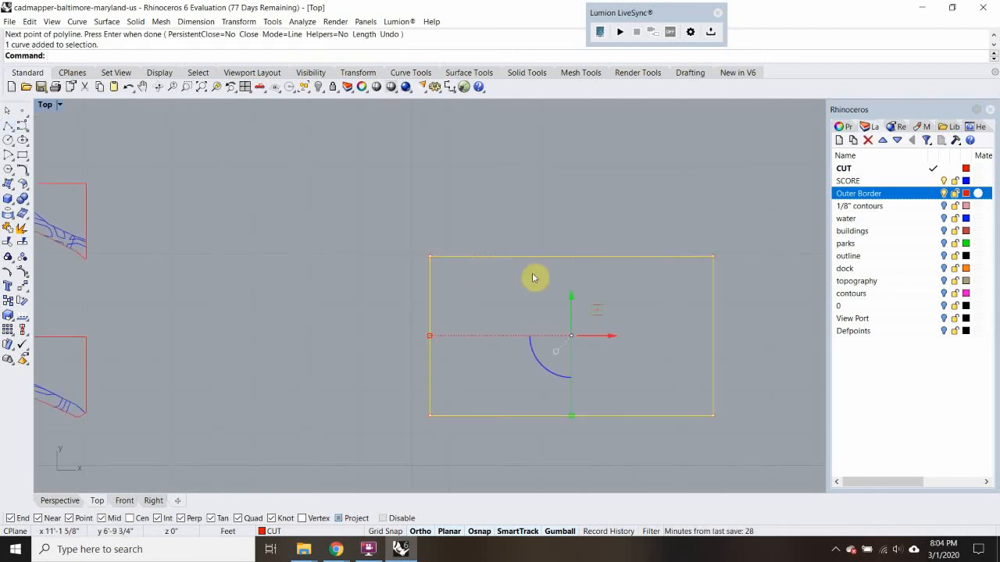
{"action": "key", "text": "Return"}
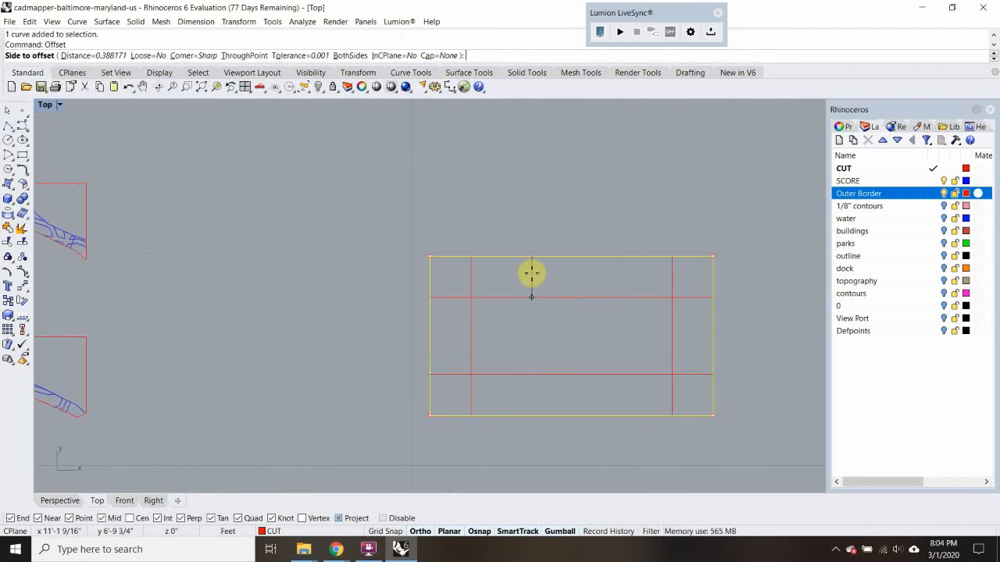
{"action": "type", "text": "1/2"}
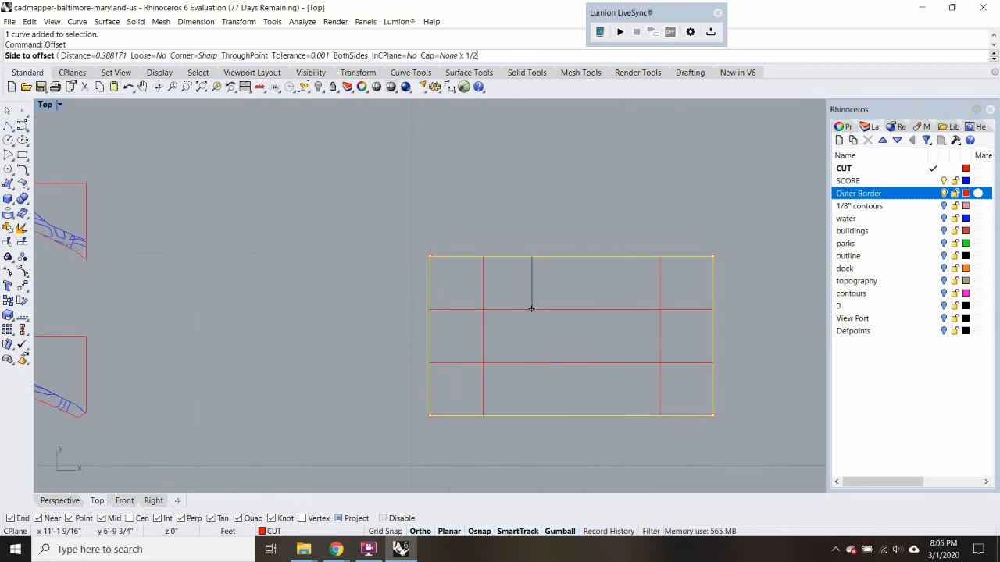
{"action": "type", "text": "\""}
{"action": "key", "text": "Return"}
{"action": "left_click", "coordinate": [531, 274]}
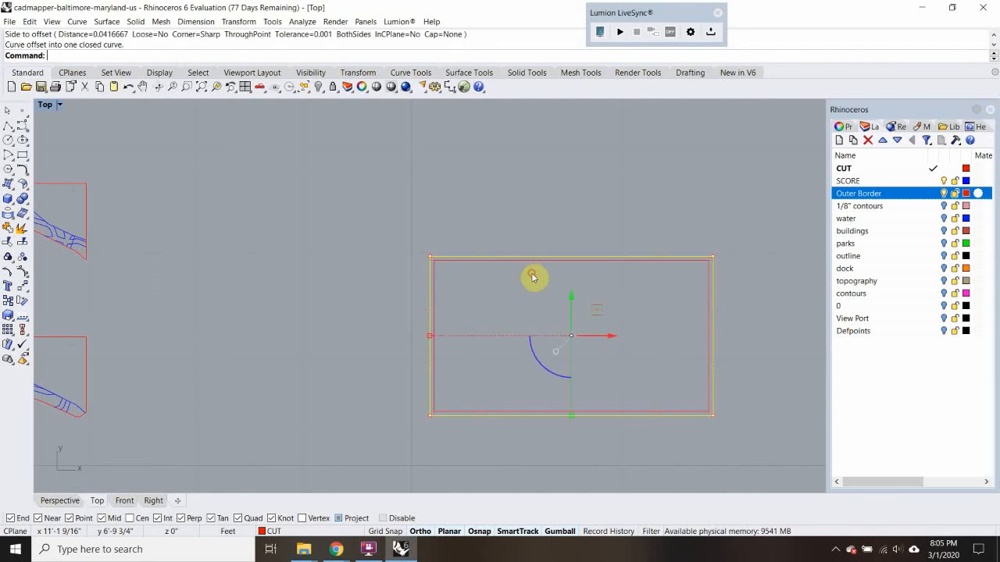
{"action": "scroll", "coordinate": [484, 311], "scroll_direction": "up", "scroll_amount": 5}
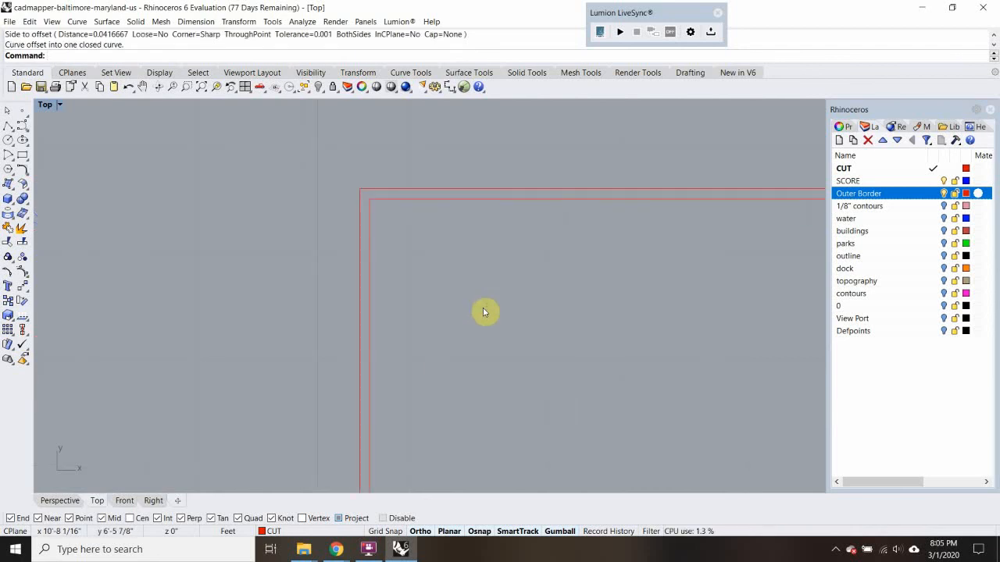
{"action": "scroll", "coordinate": [482, 309], "scroll_direction": "down", "scroll_amount": 5}
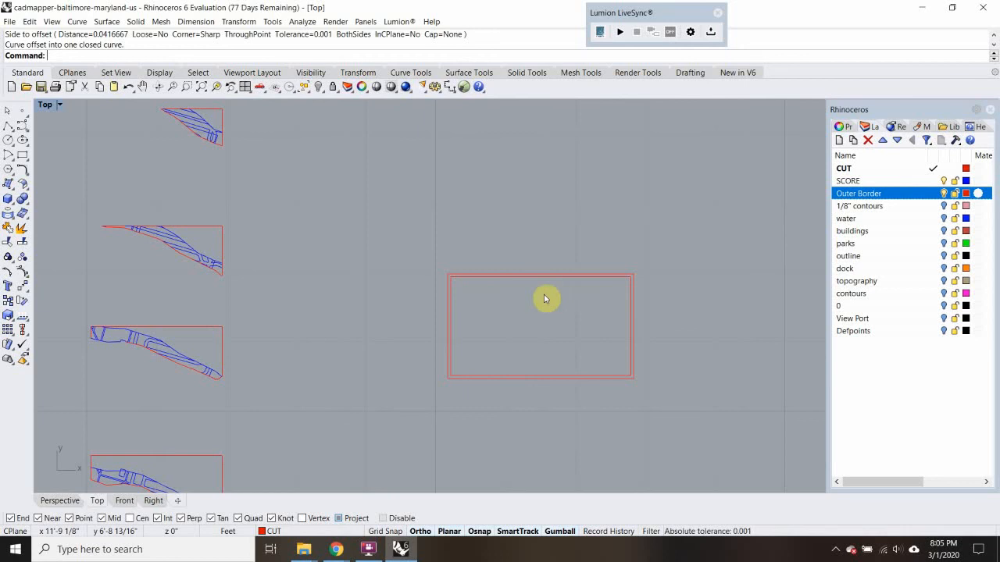
Copy the southernmost contour piece with its border into the sheet, placing its southeast corner on the inner outline's southeast corner
{"action": "scroll", "coordinate": [449, 294], "scroll_direction": "up", "scroll_amount": 3}
{"action": "scroll", "coordinate": [466, 290], "scroll_direction": "down", "scroll_amount": 8}
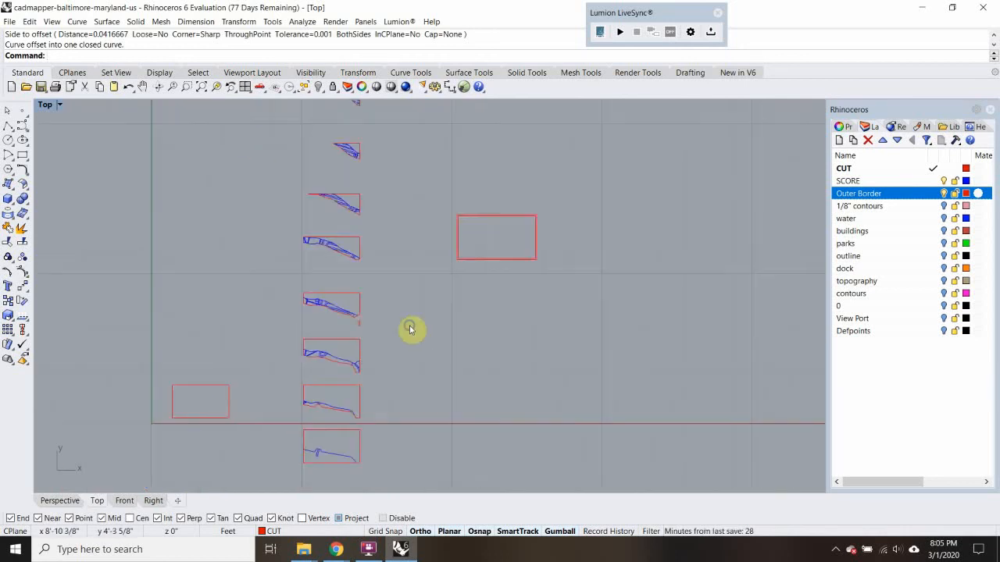
{"action": "right_click_drag", "start_coordinate": [410, 330], "coordinate": [408, 217]}
{"action": "left_click_drag", "start_coordinate": [277, 310], "coordinate": [404, 381]}
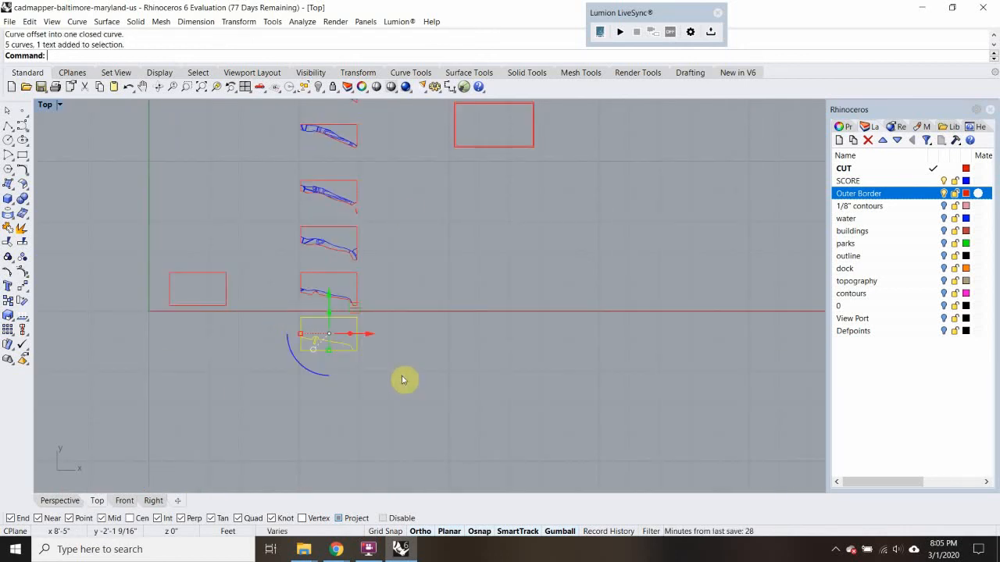
{"action": "type", "text": "copy"}
{"action": "key", "text": "Return"}
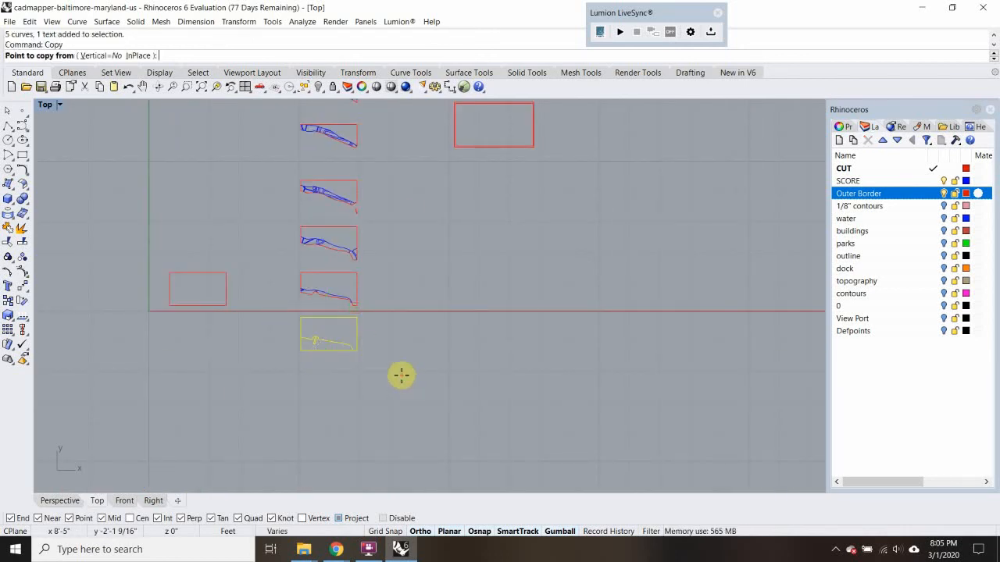
{"action": "left_click", "coordinate": [358, 351]}
{"action": "scroll", "coordinate": [445, 296], "scroll_direction": "down", "scroll_amount": 2}
{"action": "scroll", "coordinate": [486, 246], "scroll_direction": "up", "scroll_amount": 5}
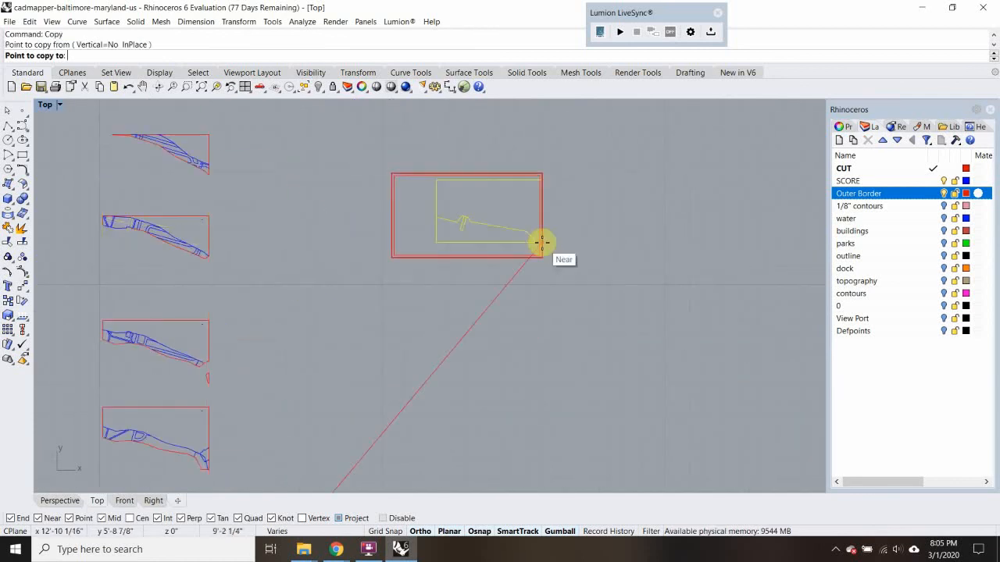
{"action": "left_click", "coordinate": [536, 252]}
{"action": "scroll", "coordinate": [437, 248], "scroll_direction": "down", "scroll_amount": 2}
{"action": "key", "text": "Return"}
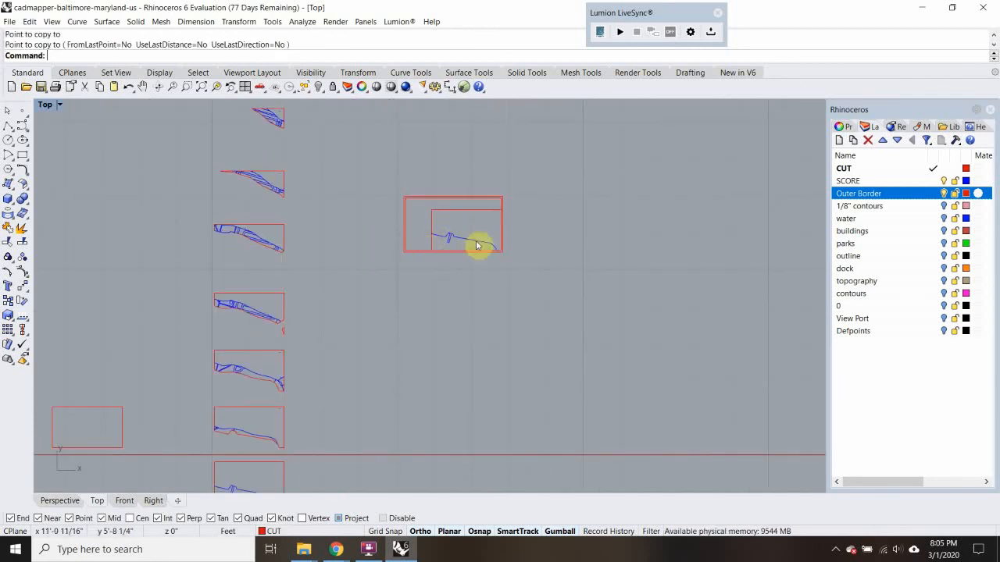
Copy the sheet's inner and outer rectangles straight north to make a second sheet outline
{"action": "scroll", "coordinate": [414, 254], "scroll_direction": "down", "scroll_amount": 6}
{"action": "left_click_drag", "start_coordinate": [415, 216], "coordinate": [404, 234]}
{"action": "type", "text": "C"}
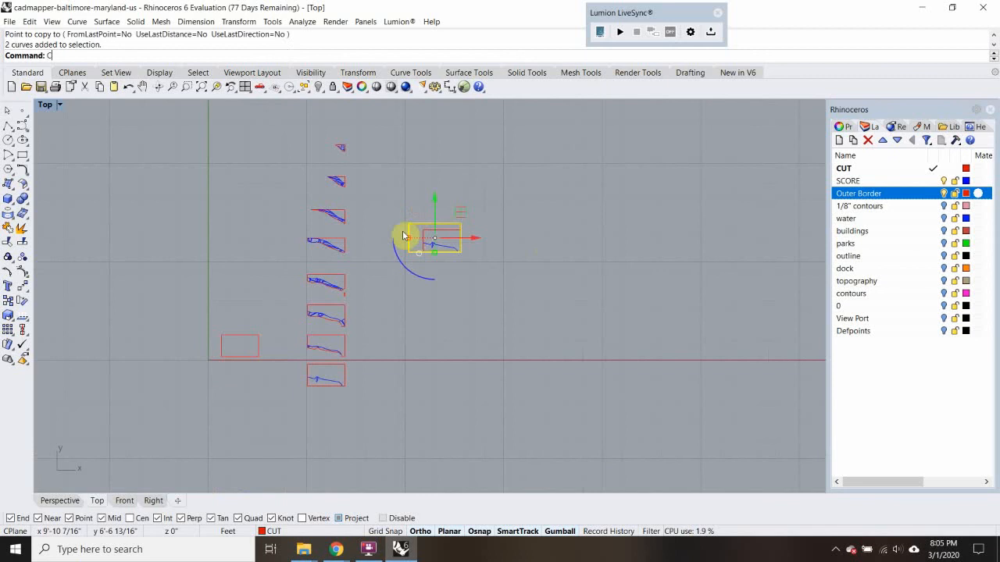
{"action": "type", "text": "opy"}
{"action": "key", "text": "Return"}
{"action": "left_click", "coordinate": [486, 263]}
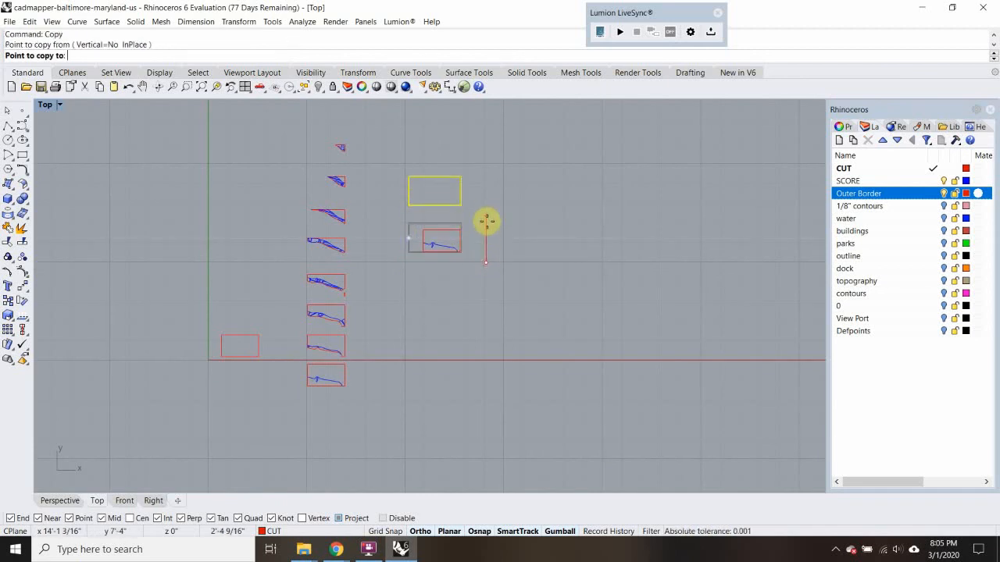
{"action": "left_click", "coordinate": [453, 235]}
{"action": "key", "text": "Escape"}
Copy the second contour piece from the south into the second sheet, aligning its southeast corner with the inner outline's southeast corner
{"action": "scroll", "coordinate": [297, 336], "scroll_direction": "up", "scroll_amount": 3}
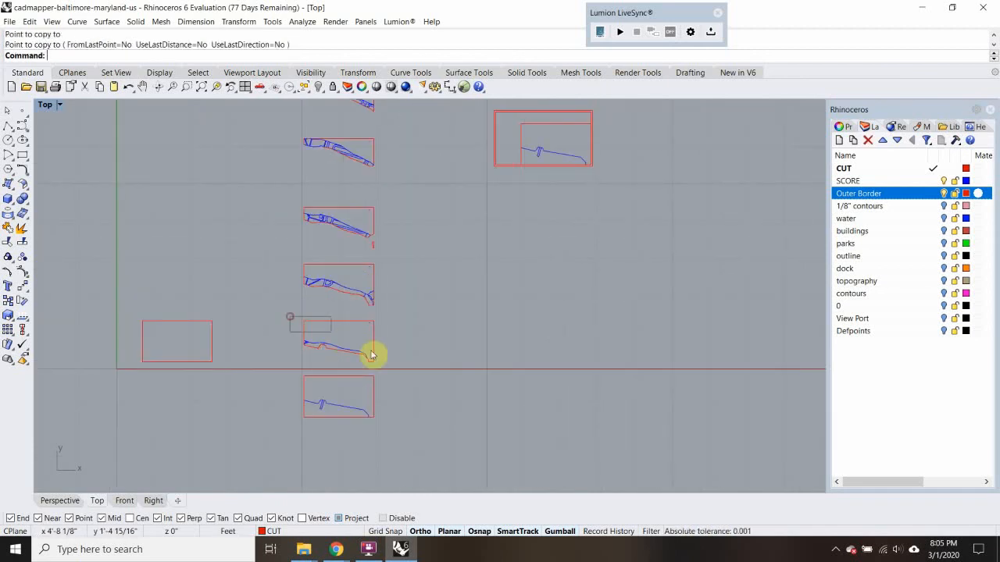
{"action": "left_click_drag", "start_coordinate": [290, 316], "coordinate": [407, 371]}
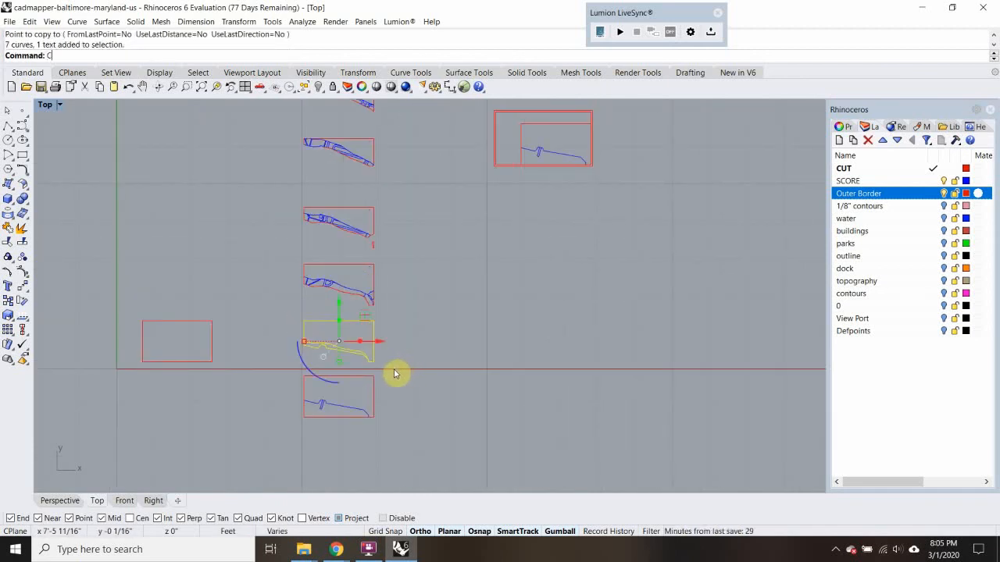
{"action": "type", "text": "Copy"}
{"action": "key", "text": "Return"}
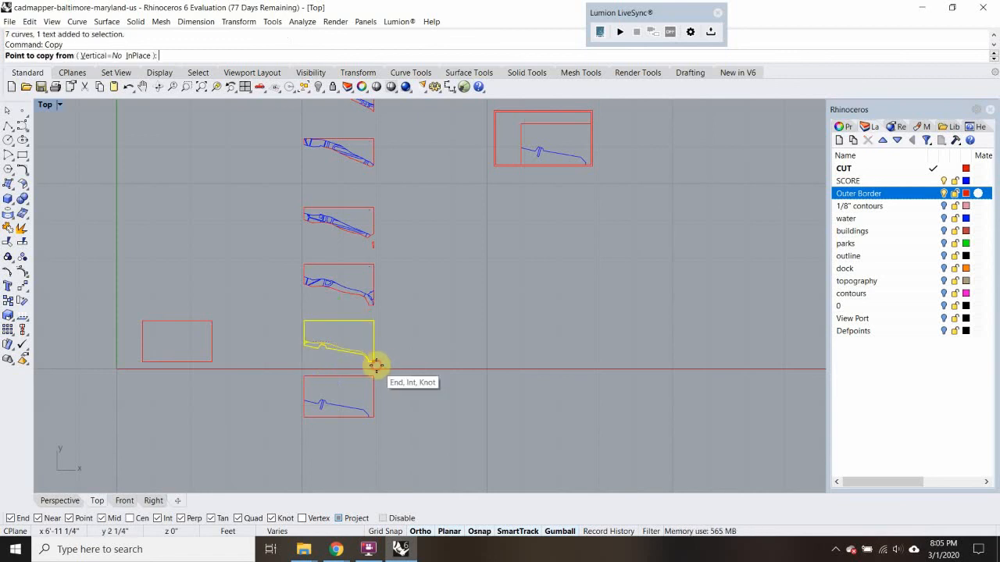
{"action": "left_click", "coordinate": [374, 361]}
{"action": "right_click_drag", "start_coordinate": [531, 154], "coordinate": [447, 305]}
{"action": "scroll", "coordinate": [512, 250], "scroll_direction": "up", "scroll_amount": 3}
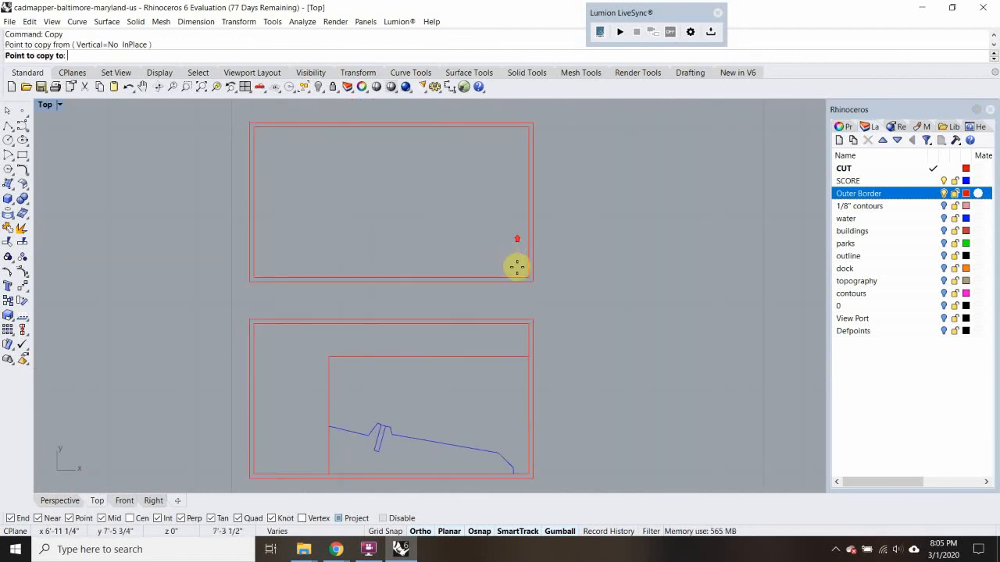
{"action": "left_click", "coordinate": [521, 277]}
{"action": "scroll", "coordinate": [427, 245], "scroll_direction": "down", "scroll_amount": 2}
{"action": "right_click", "coordinate": [406, 201]}
{"action": "scroll", "coordinate": [406, 205], "scroll_direction": "down", "scroll_amount": 4}
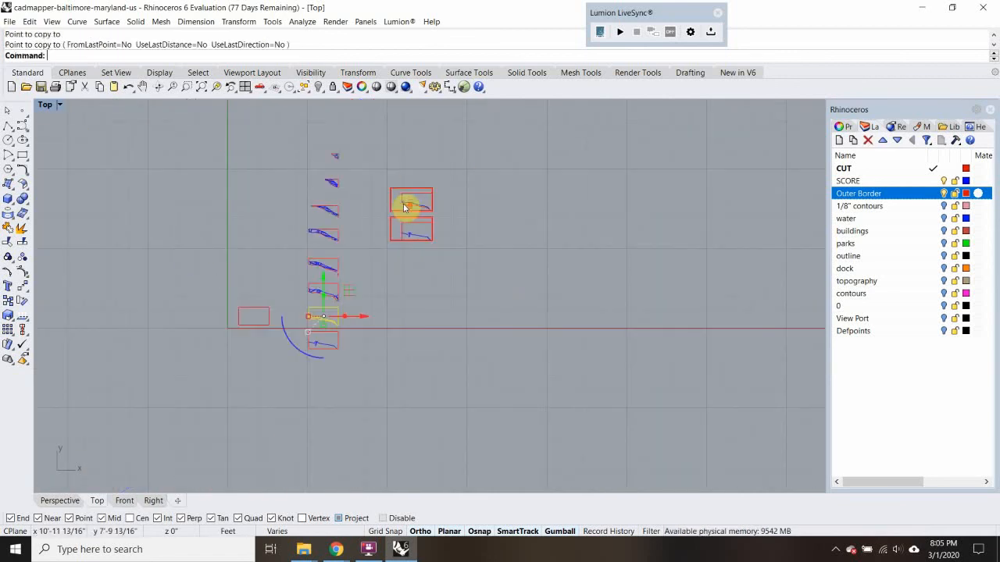
Copy the second sheet's inner and outer rectangles northward three times, evenly spaced in the same column
{"action": "scroll", "coordinate": [373, 203], "scroll_direction": "up", "scroll_amount": 2}
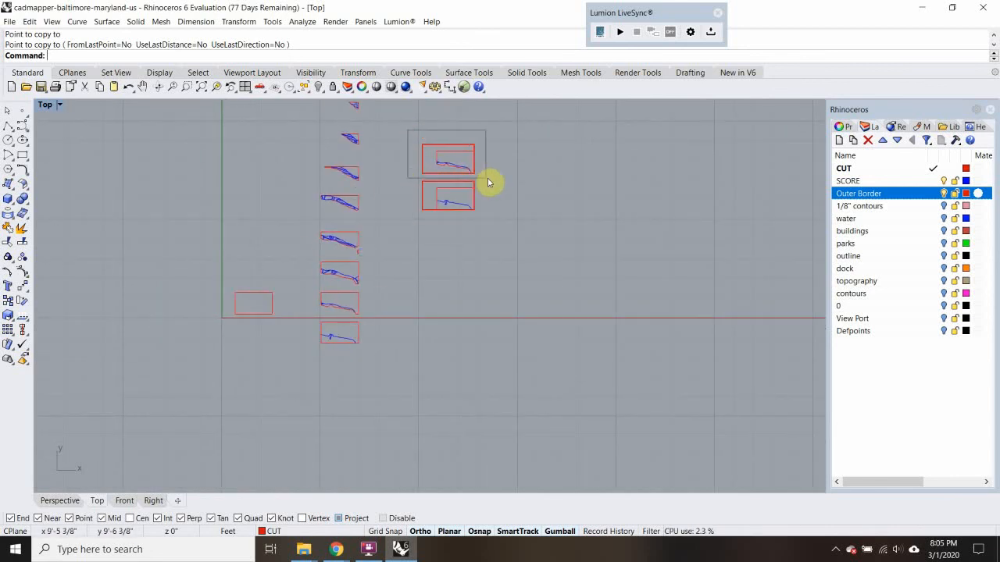
{"action": "left_click_drag", "start_coordinate": [430, 136], "coordinate": [418, 155]}
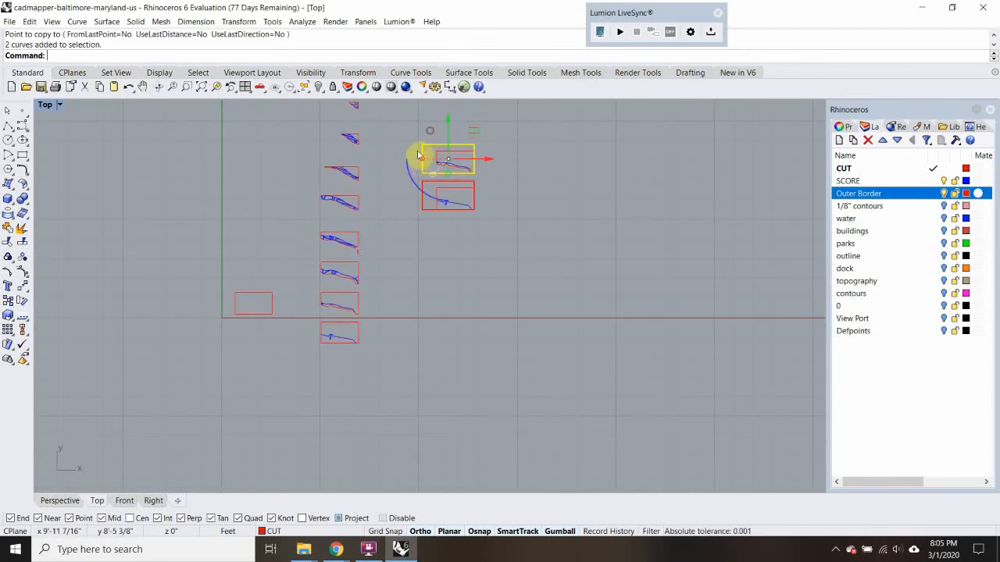
{"action": "right_click", "coordinate": [417, 156]}
{"action": "right_click_drag", "start_coordinate": [535, 153], "coordinate": [513, 255]}
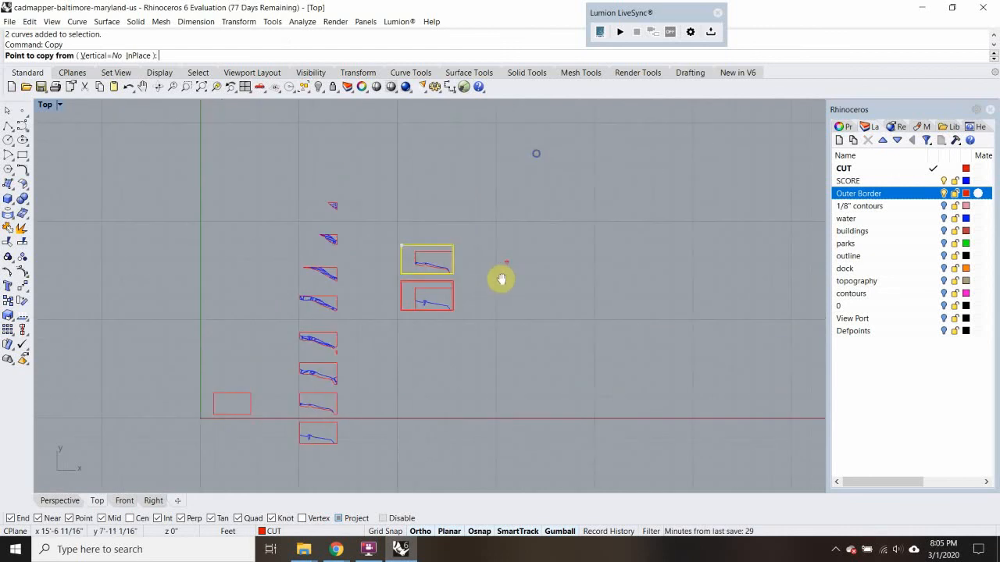
{"action": "left_click", "coordinate": [493, 275]}
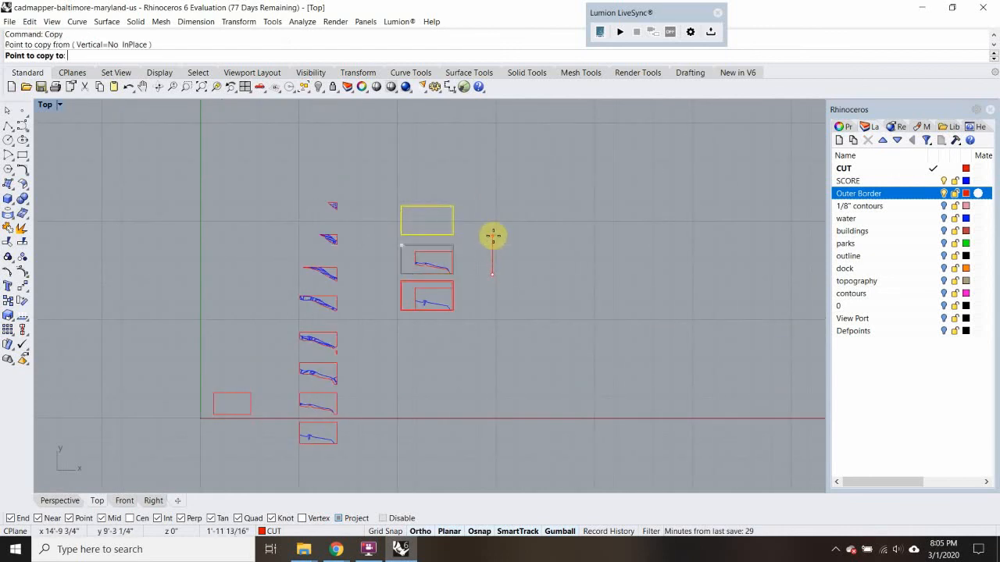
{"action": "left_click", "coordinate": [493, 236]}
{"action": "left_click", "coordinate": [491, 199]}
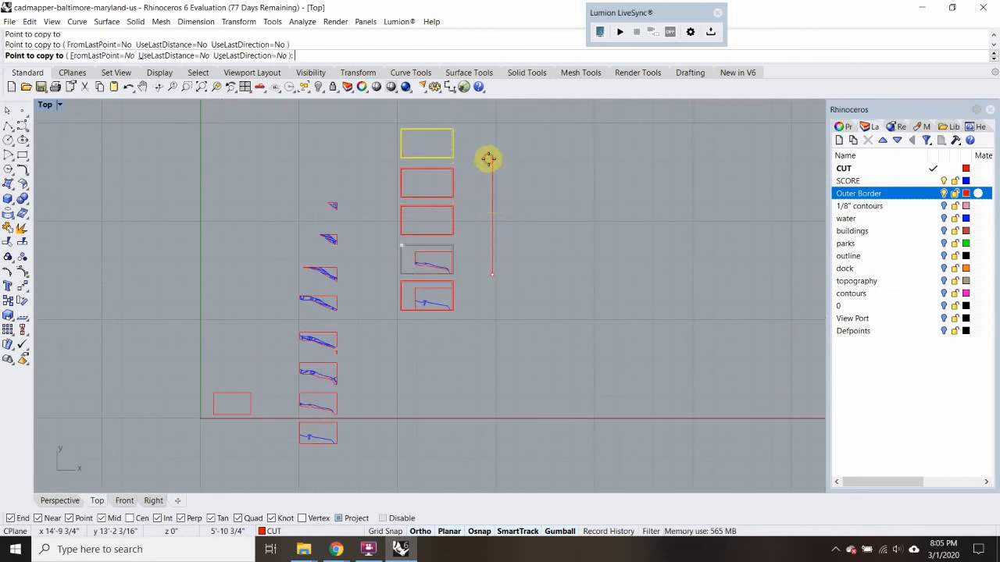
{"action": "key", "text": "Return"}
Select the third contour piece from the south and try copying it from its northeast corner
{"action": "scroll", "coordinate": [317, 430], "scroll_direction": "up", "scroll_amount": 3}
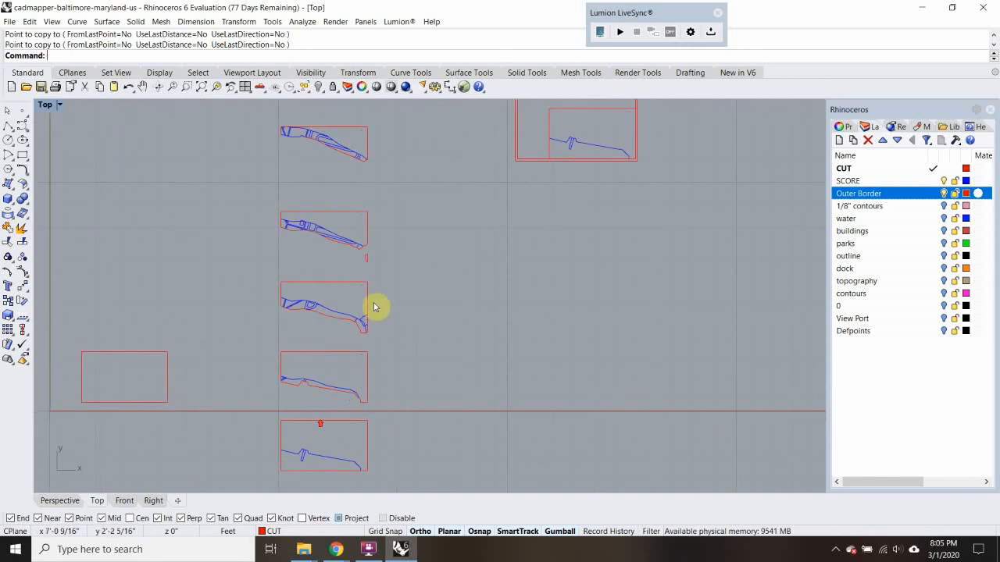
{"action": "left_click_drag", "start_coordinate": [301, 326], "coordinate": [264, 344]}
{"action": "key", "text": "Return"}
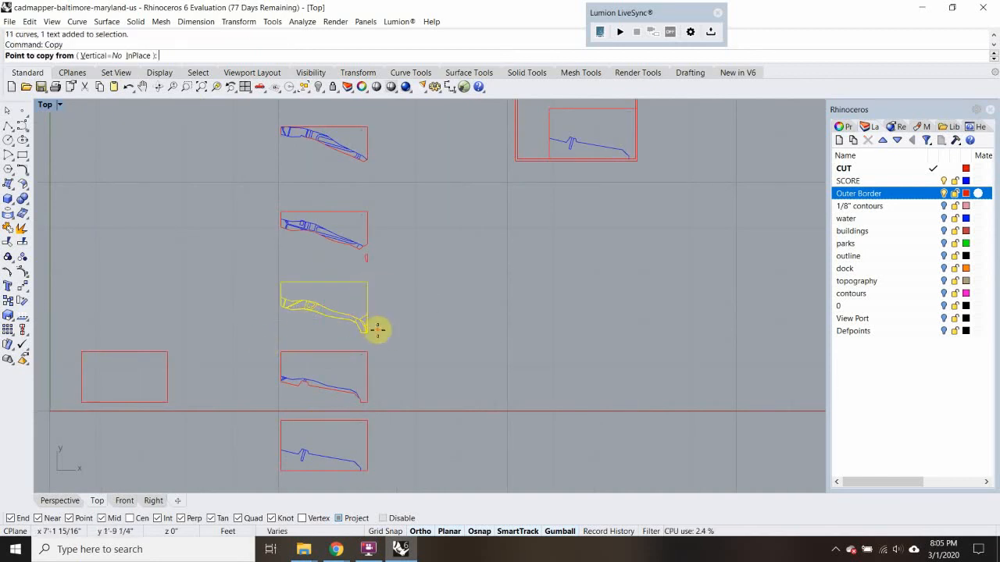
{"action": "left_click", "coordinate": [372, 281]}
{"action": "mouse_move", "coordinate": [508, 233]}
{"action": "right_mouse_down"}
{"action": "mouse_move", "coordinate": [409, 396]}
{"action": "mouse_move", "coordinate": [390, 407]}
{"action": "right_mouse_up"}
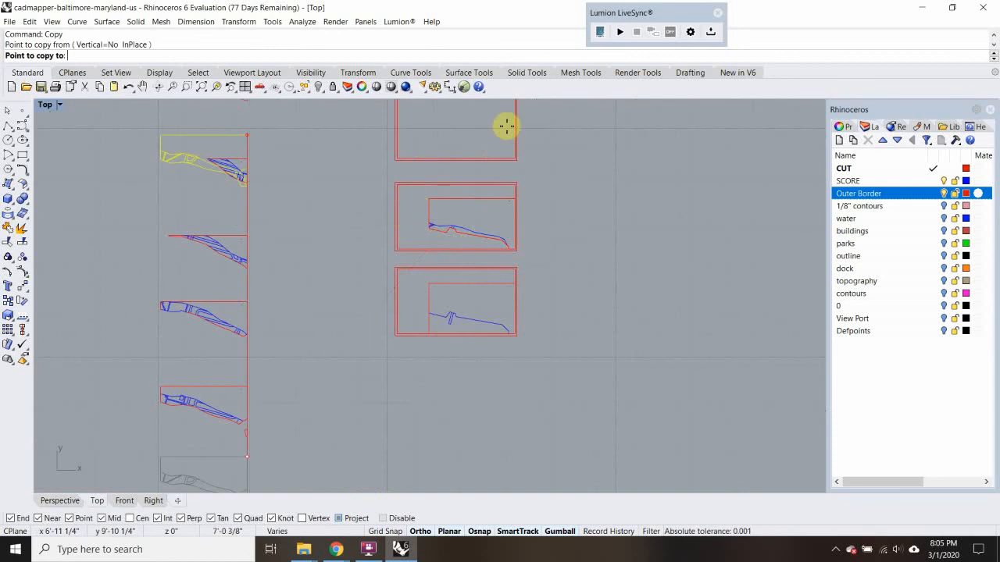
{"action": "right_click_drag", "start_coordinate": [502, 143], "coordinate": [478, 231]}
{"action": "key", "text": "Escape"}
Copy the third contour piece by its southeast corner onto the inner outline's southeast corner in the third sheet
{"action": "right_click_drag", "start_coordinate": [344, 346], "coordinate": [418, 156]}
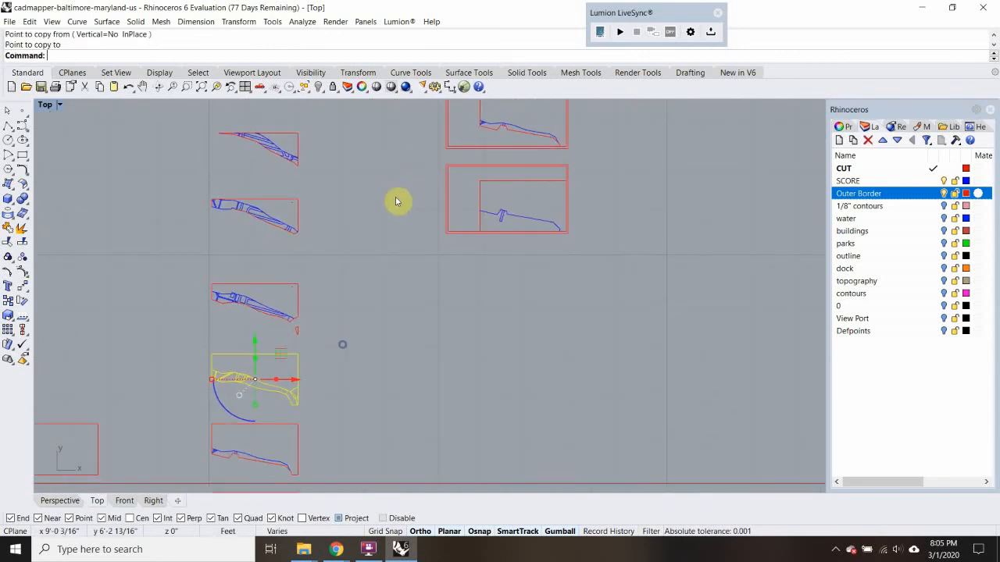
{"action": "key", "text": "Return"}
{"action": "left_click", "coordinate": [303, 408]}
{"action": "right_click_drag", "start_coordinate": [480, 250], "coordinate": [495, 210]}
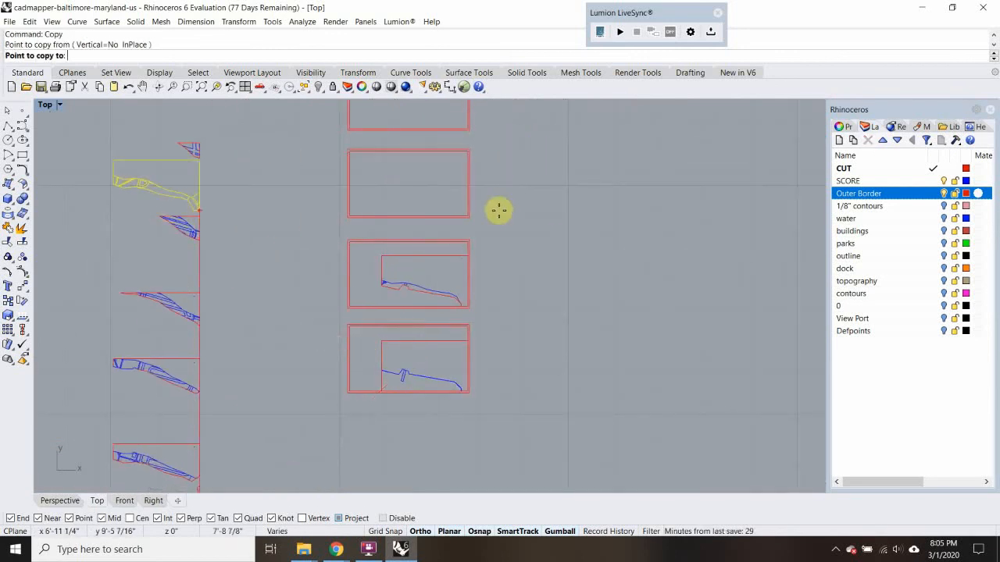
{"action": "right_click_drag", "start_coordinate": [332, 277], "coordinate": [363, 213]}
{"action": "scroll", "coordinate": [310, 267], "scroll_direction": "down", "scroll_amount": 8}
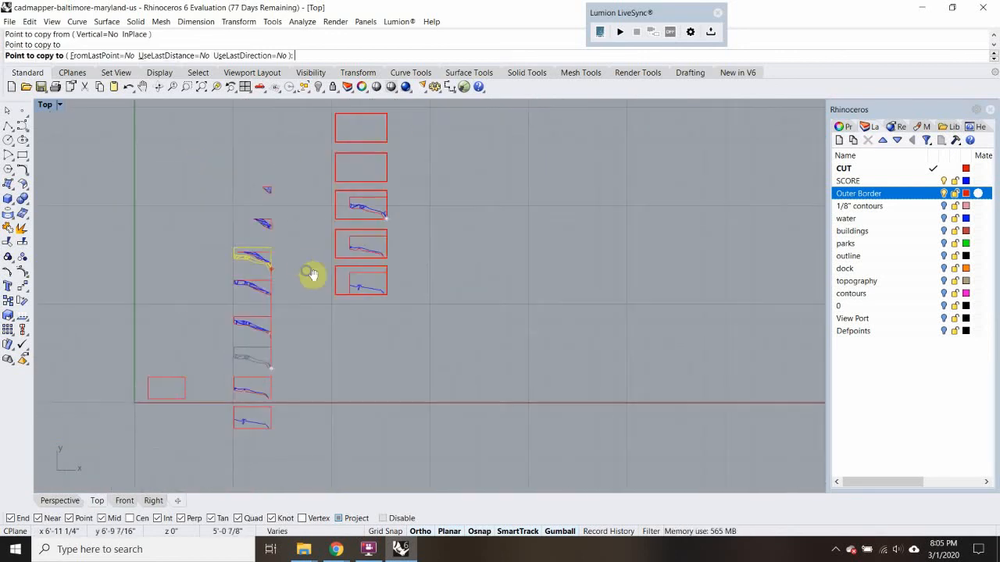
{"action": "right_click_drag", "start_coordinate": [313, 277], "coordinate": [339, 229]}
{"action": "key", "text": "Escape"}
{"action": "key", "text": "Escape"}
Copy the fourth contour piece from the south by its northeast corner onto the inner outline's northeast corner in the fourth sheet
{"action": "left_click_drag", "start_coordinate": [315, 295], "coordinate": [316, 298]}
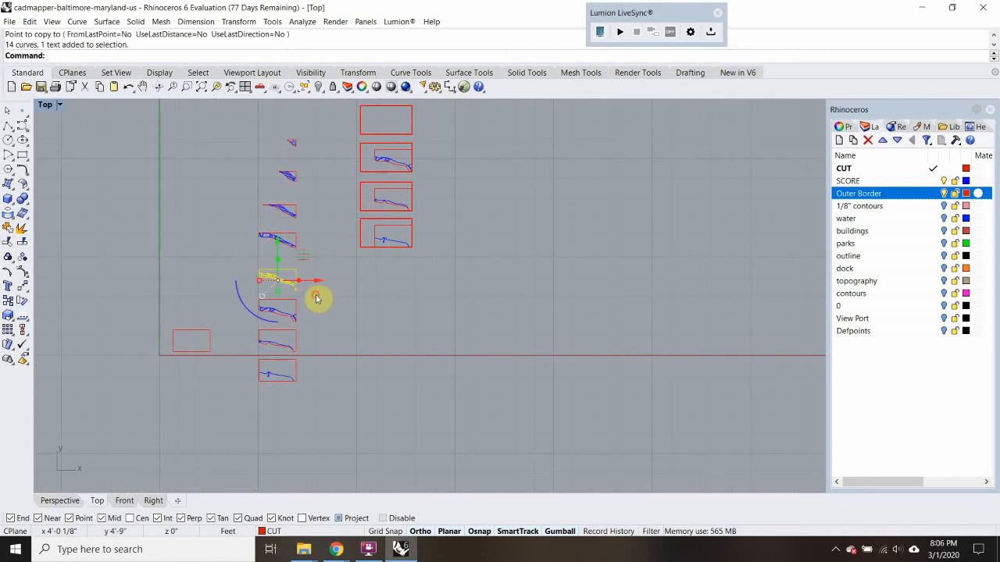
{"action": "right_click", "coordinate": [301, 296]}
{"action": "scroll", "coordinate": [301, 289], "scroll_direction": "up", "scroll_amount": 6}
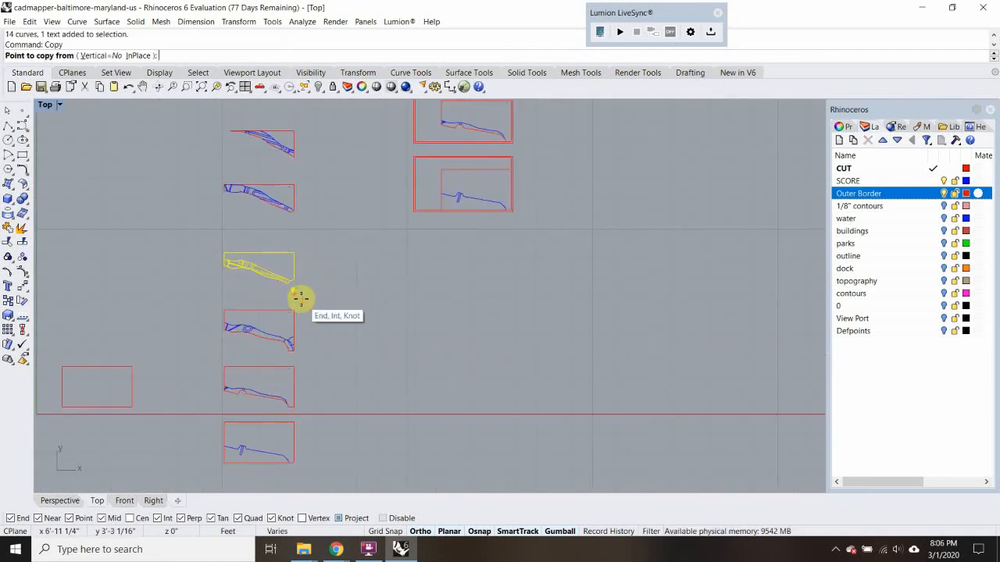
{"action": "left_click", "coordinate": [294, 253]}
{"action": "scroll", "coordinate": [328, 245], "scroll_direction": "down", "scroll_amount": 10}
{"action": "right_click_drag", "start_coordinate": [357, 221], "coordinate": [306, 310]}
{"action": "scroll", "coordinate": [319, 254], "scroll_direction": "up", "scroll_amount": 6}
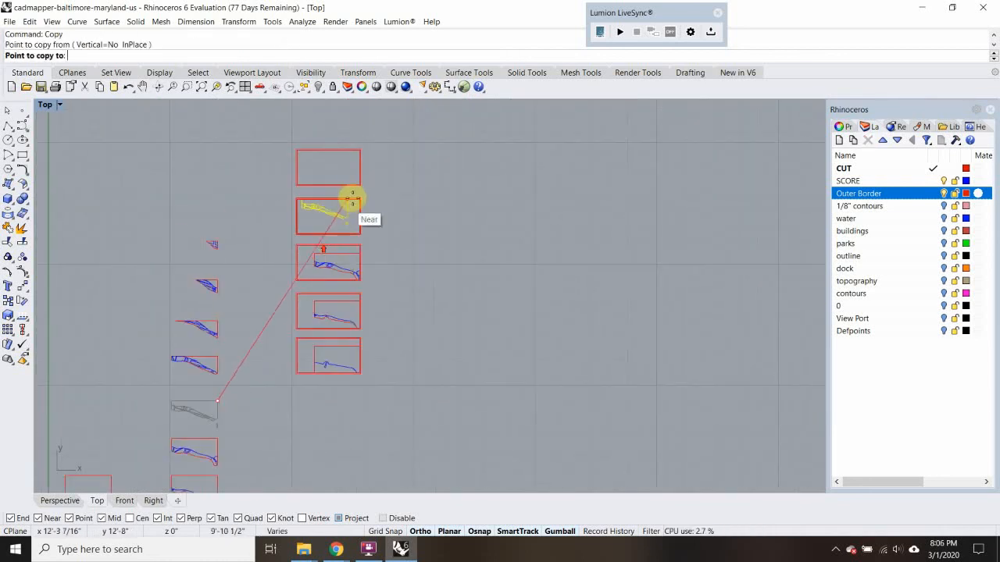
{"action": "left_click", "coordinate": [351, 199]}
{"action": "scroll", "coordinate": [350, 205], "scroll_direction": "up", "scroll_amount": 5}
{"action": "key", "text": "Return"}
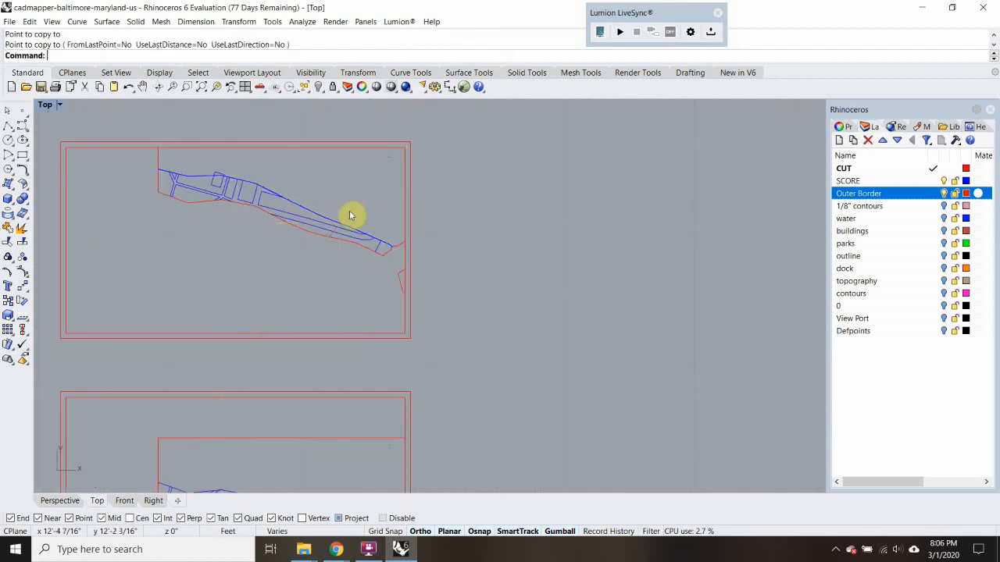
Move the small detached cut curve north along the fourth sheet's inner east edge until it meets the contour piece's end
{"action": "left_click", "coordinate": [398, 280]}
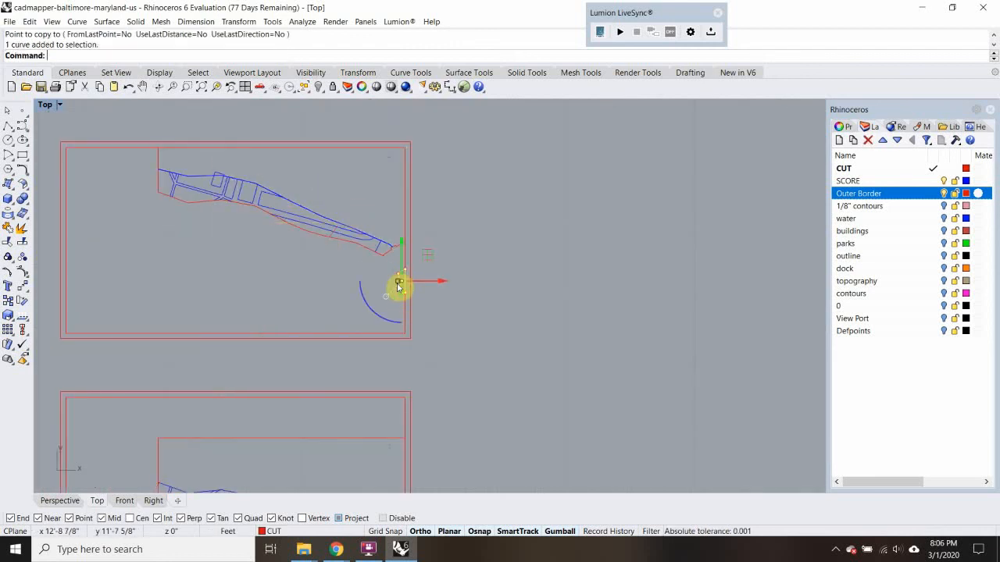
{"action": "scroll", "coordinate": [401, 285], "scroll_direction": "up", "scroll_amount": 1}
{"action": "type", "text": "M"}
{"action": "key", "text": "Return"}
{"action": "left_click", "coordinate": [398, 246]}
{"action": "scroll", "coordinate": [375, 250], "scroll_direction": "down", "scroll_amount": 5}
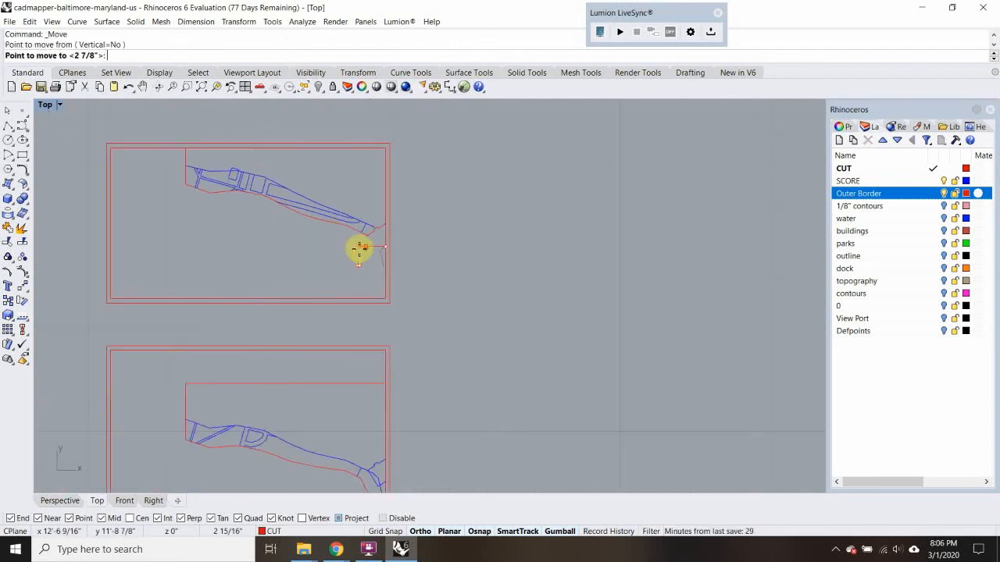
{"action": "scroll", "coordinate": [364, 203], "scroll_direction": "up", "scroll_amount": 5}
{"action": "scroll", "coordinate": [387, 268], "scroll_direction": "up", "scroll_amount": 2}
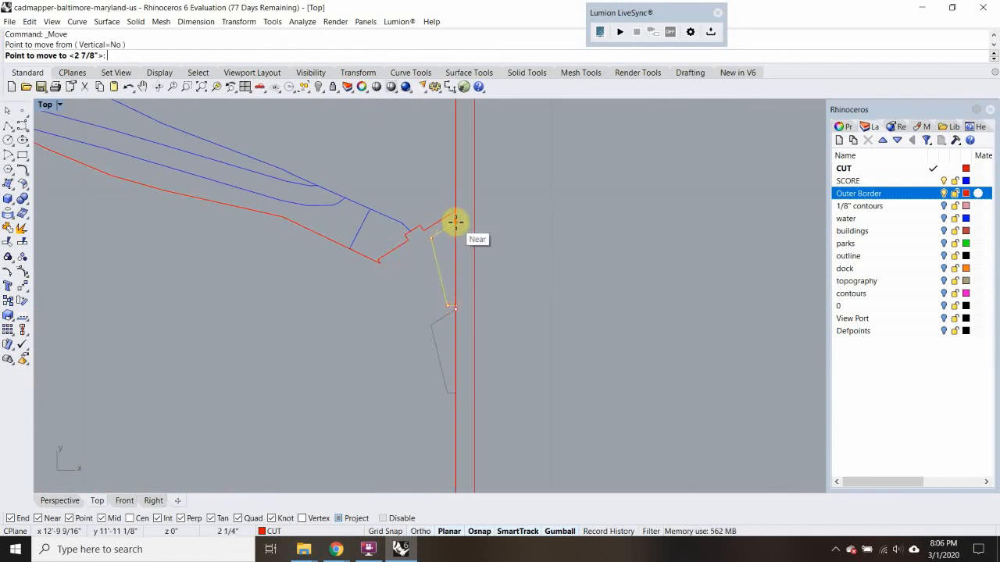
{"action": "scroll", "coordinate": [454, 220], "scroll_direction": "up", "scroll_amount": 4}
{"action": "left_click", "coordinate": [457, 214]}
{"action": "scroll", "coordinate": [391, 273], "scroll_direction": "down", "scroll_amount": 8}
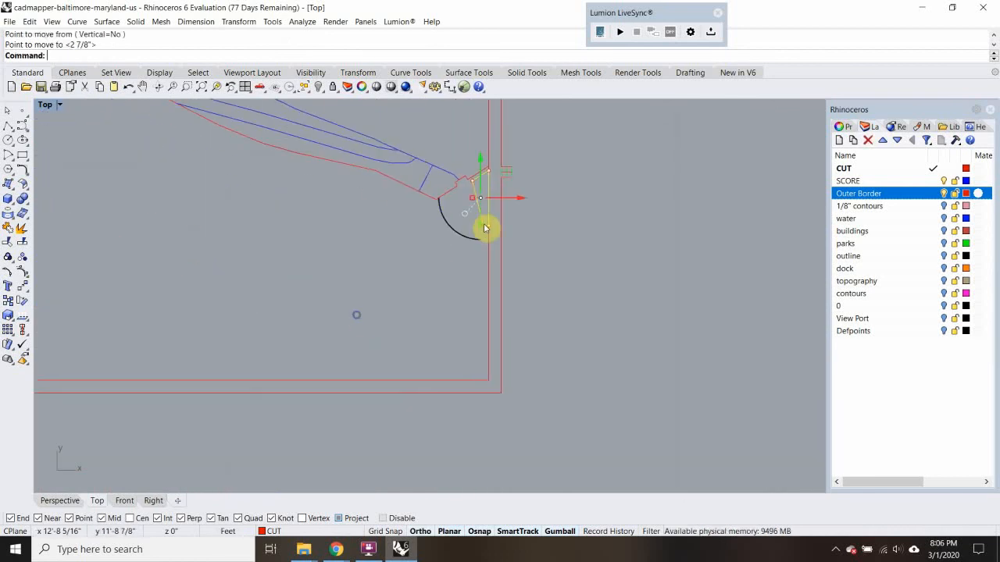
Move the fifth contour piece from the south into the open space east of the sheet column
{"action": "scroll", "coordinate": [479, 240], "scroll_direction": "down", "scroll_amount": 5}
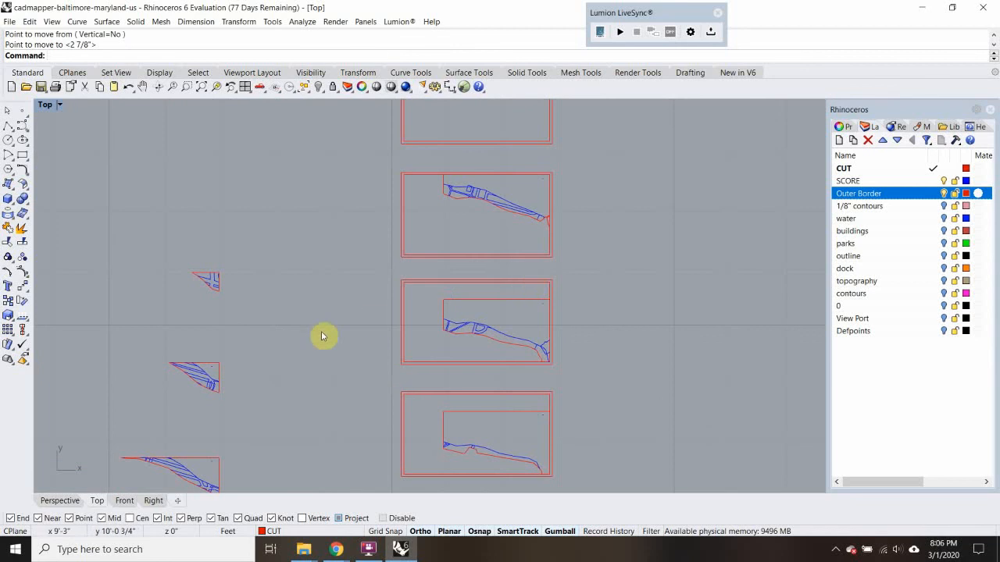
{"action": "scroll", "coordinate": [313, 335], "scroll_direction": "down", "scroll_amount": 1}
{"action": "right_click_drag", "start_coordinate": [298, 397], "coordinate": [300, 339]}
{"action": "scroll", "coordinate": [230, 313], "scroll_direction": "up", "scroll_amount": 2}
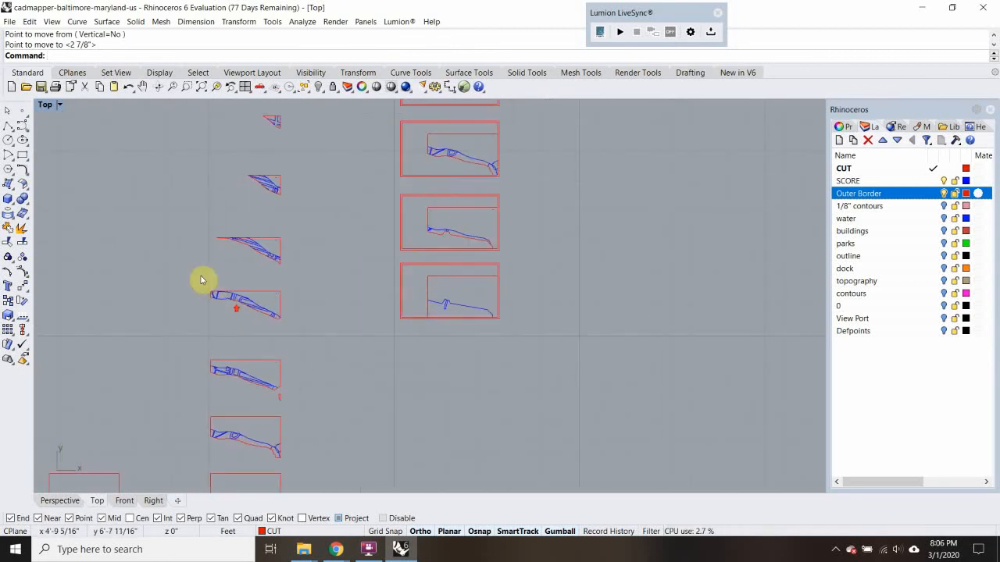
{"action": "left_click_drag", "start_coordinate": [345, 336], "coordinate": [341, 328]}
{"action": "type", "text": "m"}
{"action": "key", "text": "Return"}
{"action": "left_click", "coordinate": [283, 292]}
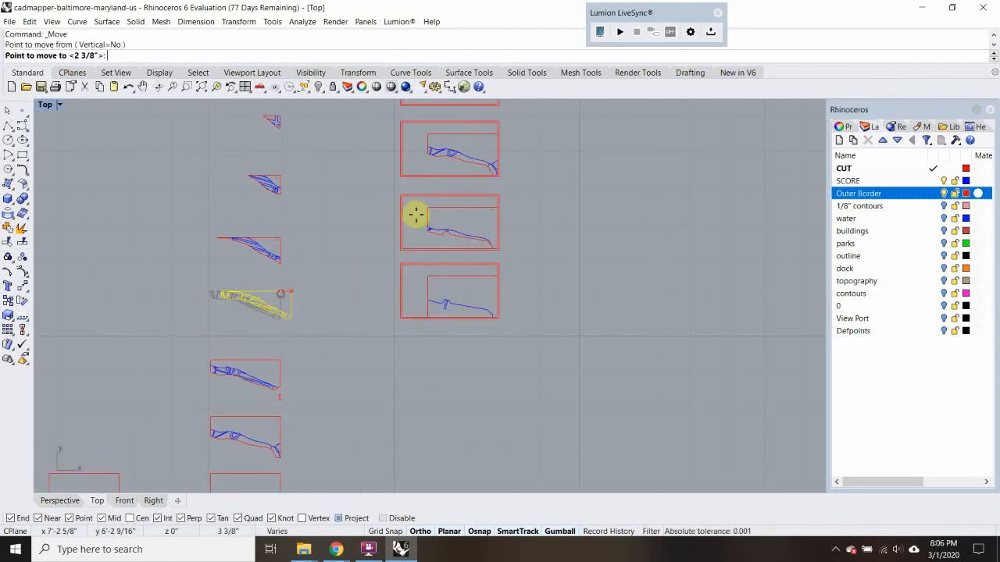
{"action": "right_click_drag", "start_coordinate": [414, 214], "coordinate": [364, 273]}
{"action": "scroll", "coordinate": [372, 269], "scroll_direction": "up", "scroll_amount": 6}
{"action": "left_click", "coordinate": [614, 265]}
{"action": "scroll", "coordinate": [286, 359], "scroll_direction": "down", "scroll_amount": 12}
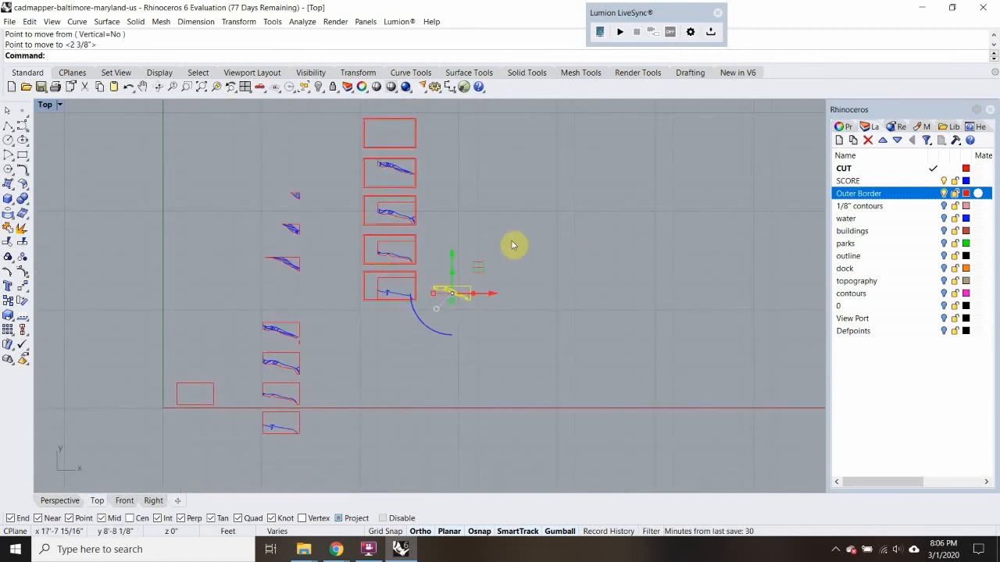
Rotate the moved fifth contour piece 180 degrees about its northeast corner
{"action": "type", "text": "Ro"}
{"action": "key", "text": "Return"}
{"action": "left_click", "coordinate": [428, 282]}
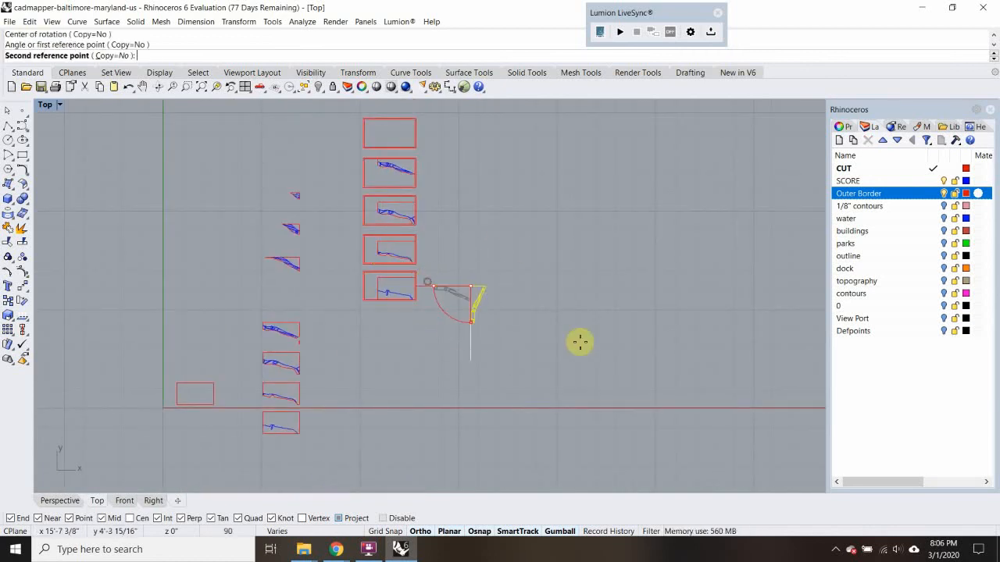
{"action": "left_click", "coordinate": [602, 310]}
Move the rotated fifth piece into the fourth sheet below the existing contour piece and shift it slightly north
{"action": "type", "text": "M"}
{"action": "key", "text": "Return"}
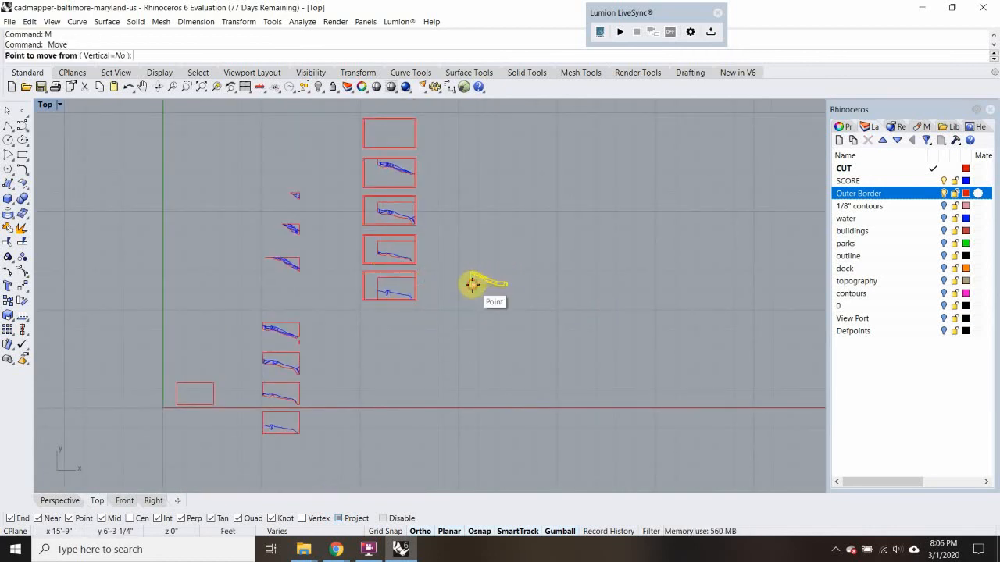
{"action": "left_click", "coordinate": [472, 284]}
{"action": "scroll", "coordinate": [393, 234], "scroll_direction": "up", "scroll_amount": 12}
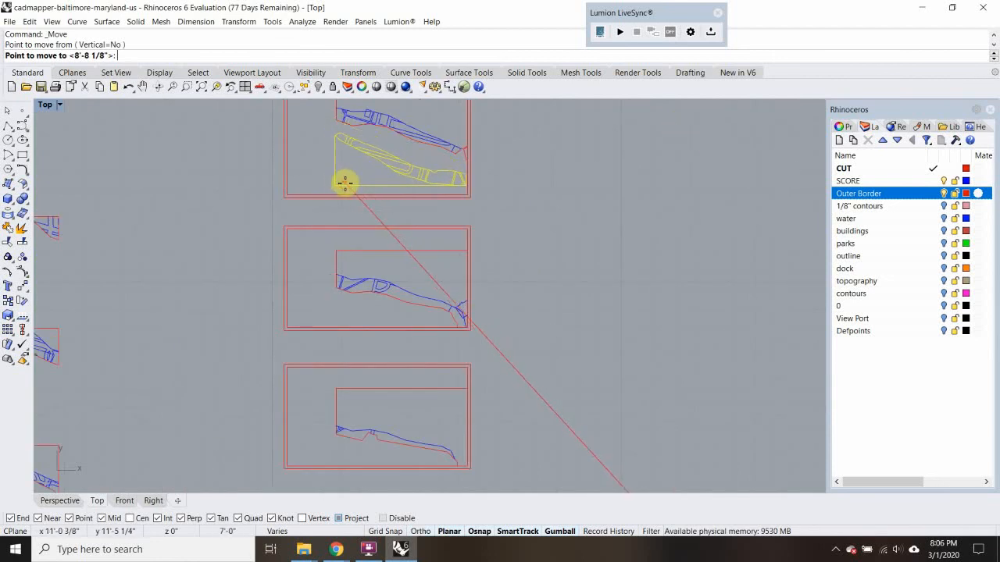
{"action": "scroll", "coordinate": [340, 195], "scroll_direction": "up", "scroll_amount": 7}
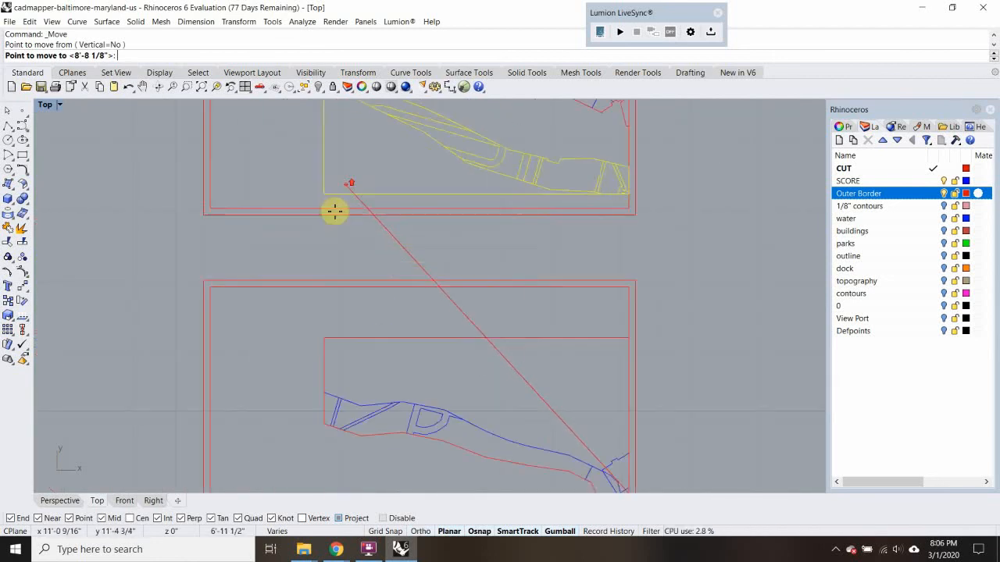
{"action": "left_click", "coordinate": [347, 187]}
{"action": "key", "text": "Return"}
{"action": "scroll", "coordinate": [300, 199], "scroll_direction": "up", "scroll_amount": 3}
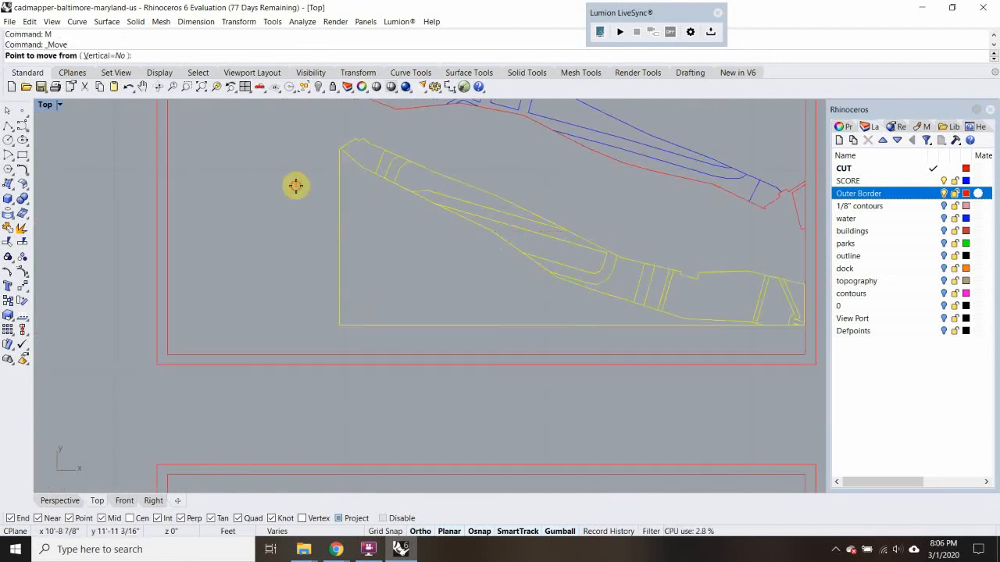
{"action": "left_click", "coordinate": [295, 186]}
{"action": "left_click", "coordinate": [301, 152]}
{"action": "scroll", "coordinate": [302, 185], "scroll_direction": "down", "scroll_amount": 16}
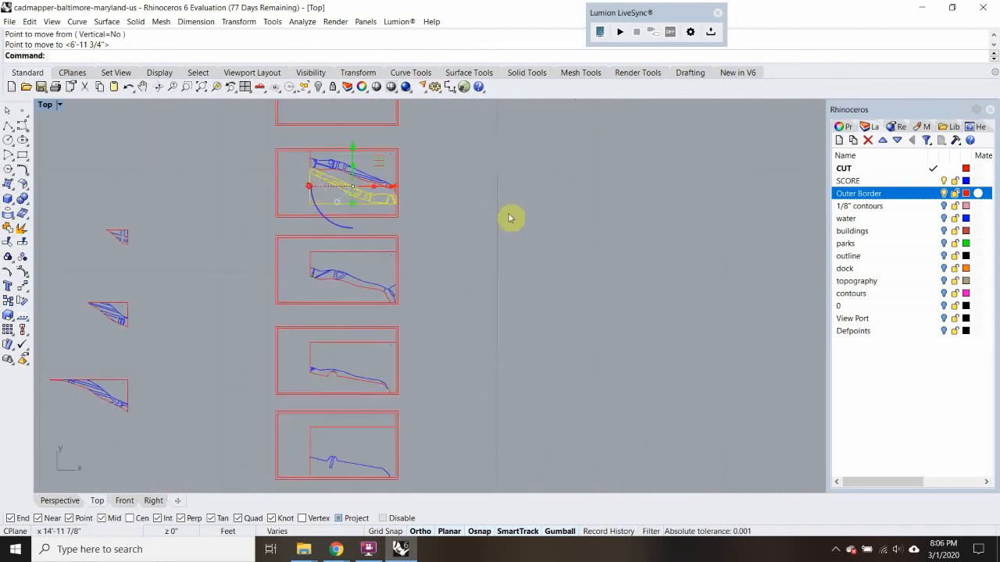
{"action": "left_click", "coordinate": [510, 219]}
Undo the moves and rotation of the fifth contour piece back to its original place in the source column
{"action": "scroll", "coordinate": [472, 234], "scroll_direction": "down", "scroll_amount": 8}
{"action": "right_click_drag", "start_coordinate": [468, 221], "coordinate": [531, 200]}
{"action": "scroll", "coordinate": [380, 309], "scroll_direction": "up", "scroll_amount": 1}
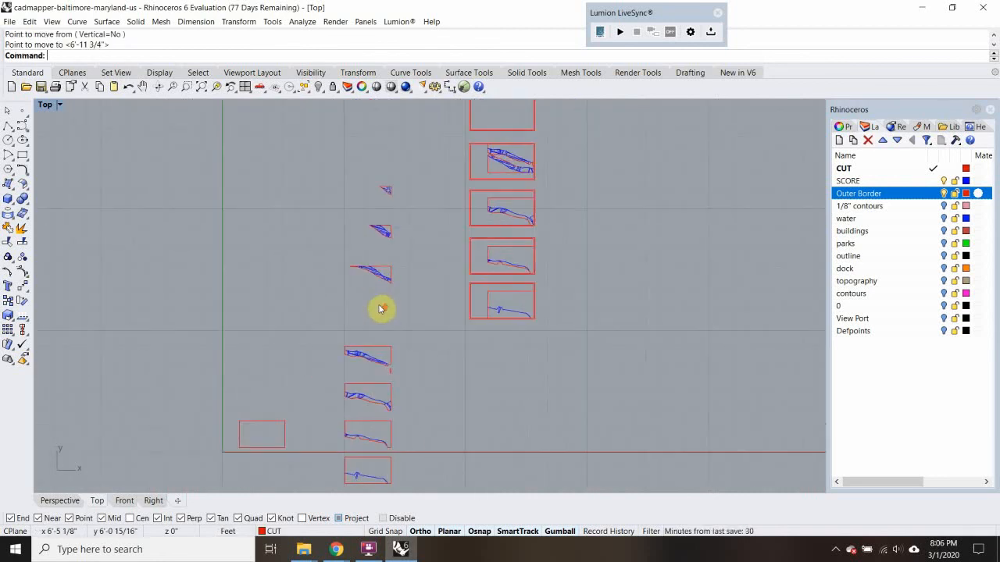
{"action": "key", "text": "ctrl+z"}
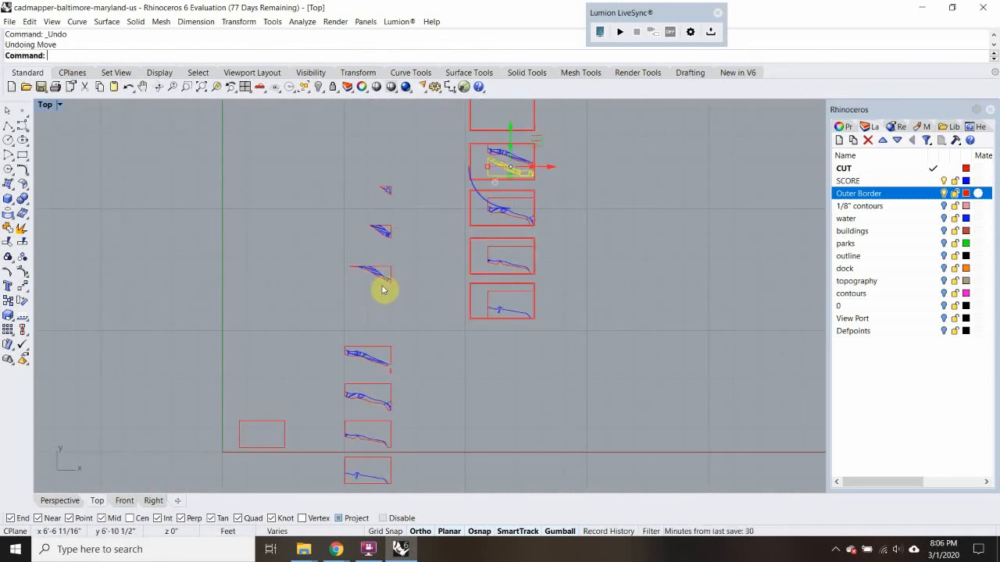
{"action": "key", "text": "ctrl+z"}
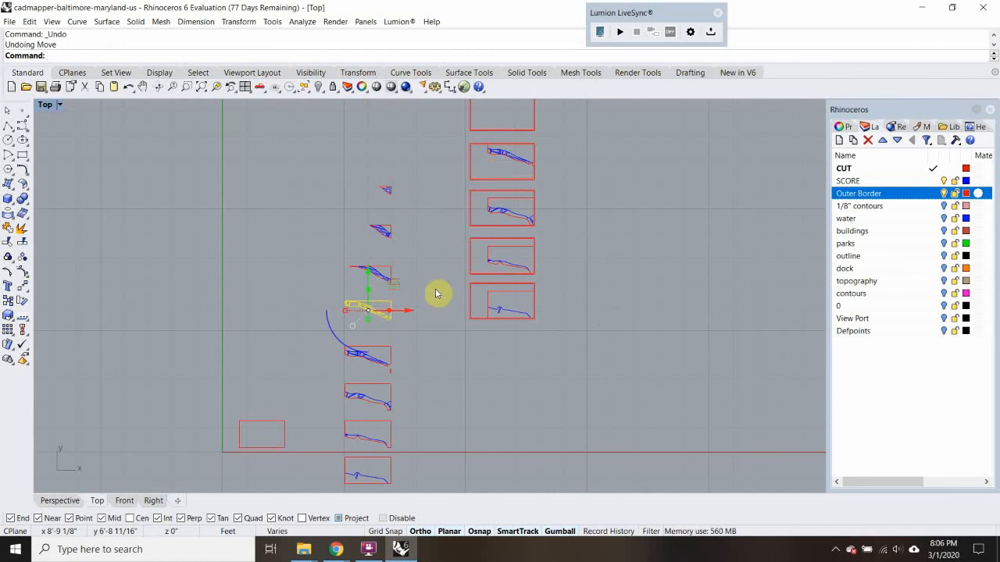
Copy the fifth contour piece from the south into the open space just east of the fourth sheet
{"action": "type", "text": "opy"}
{"action": "key", "text": "Return"}
{"action": "left_click", "coordinate": [401, 302]}
{"action": "scroll", "coordinate": [446, 283], "scroll_direction": "up", "scroll_amount": 6}
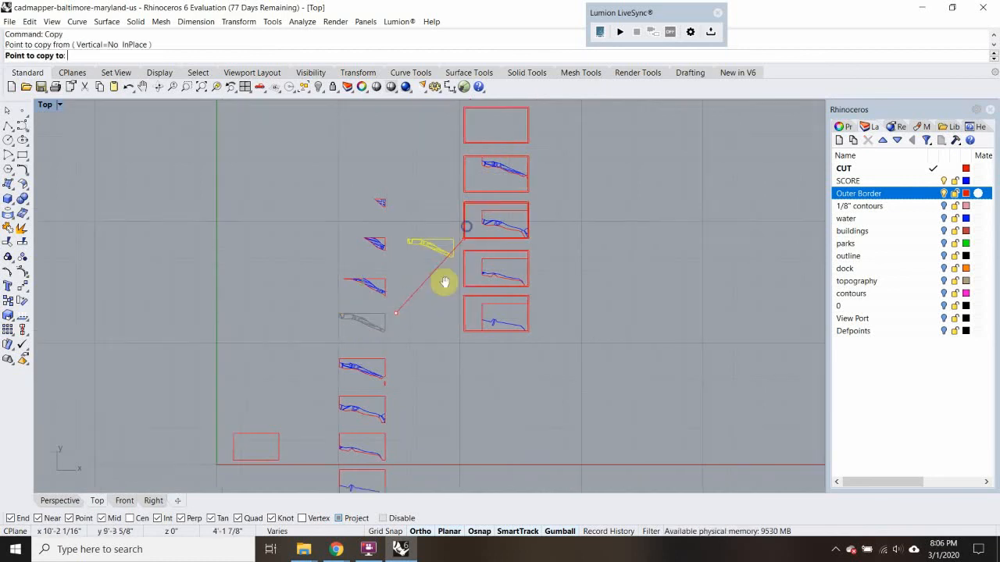
{"action": "left_click", "coordinate": [578, 294]}
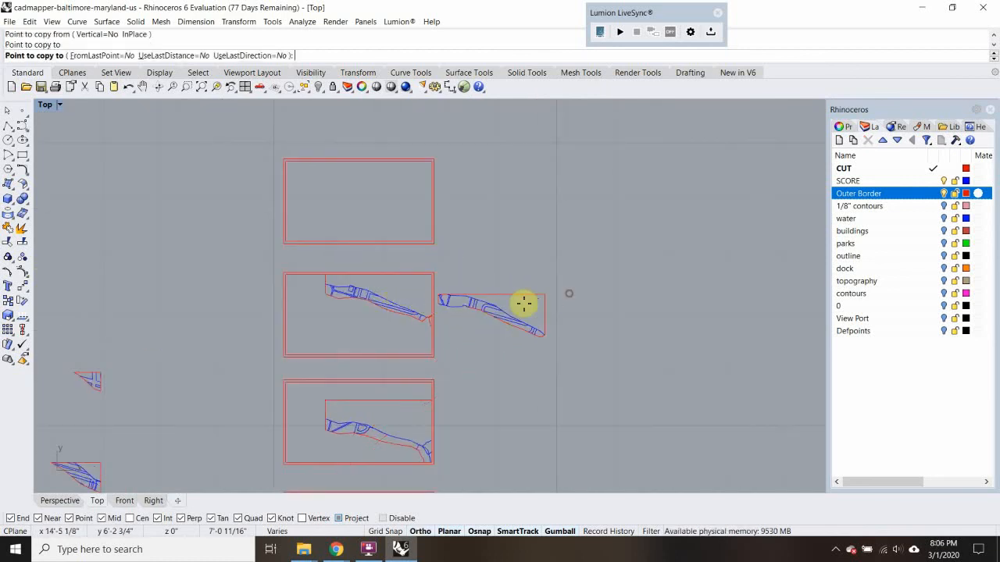
{"action": "key", "text": "Return"}
Rotate the copied fifth contour piece 180 degrees about its northeast corner
{"action": "scroll", "coordinate": [439, 288], "scroll_direction": "up", "scroll_amount": 3}
{"action": "left_click_drag", "start_coordinate": [439, 296], "coordinate": [686, 403]}
{"action": "type", "text": "Rotate"}
{"action": "key", "text": "Return"}
{"action": "left_click", "coordinate": [601, 297]}
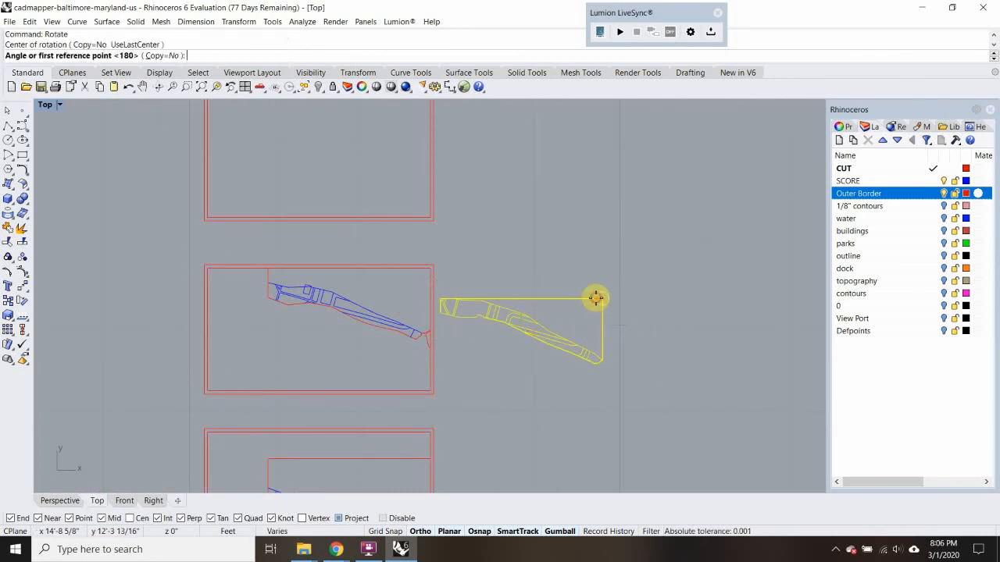
{"action": "left_click", "coordinate": [522, 299]}
{"action": "left_click", "coordinate": [696, 291]}
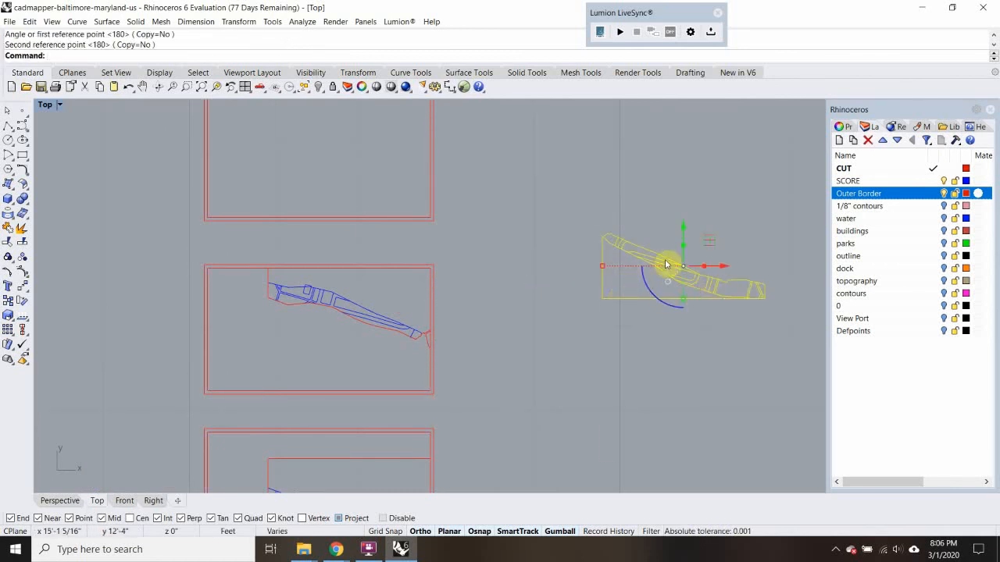
Move the rotated copy into the fourth sheet, nesting it just below the existing contour piece inside the inner outline
{"action": "type", "text": "m"}
{"action": "key", "text": "Return"}
{"action": "left_click", "coordinate": [602, 298]}
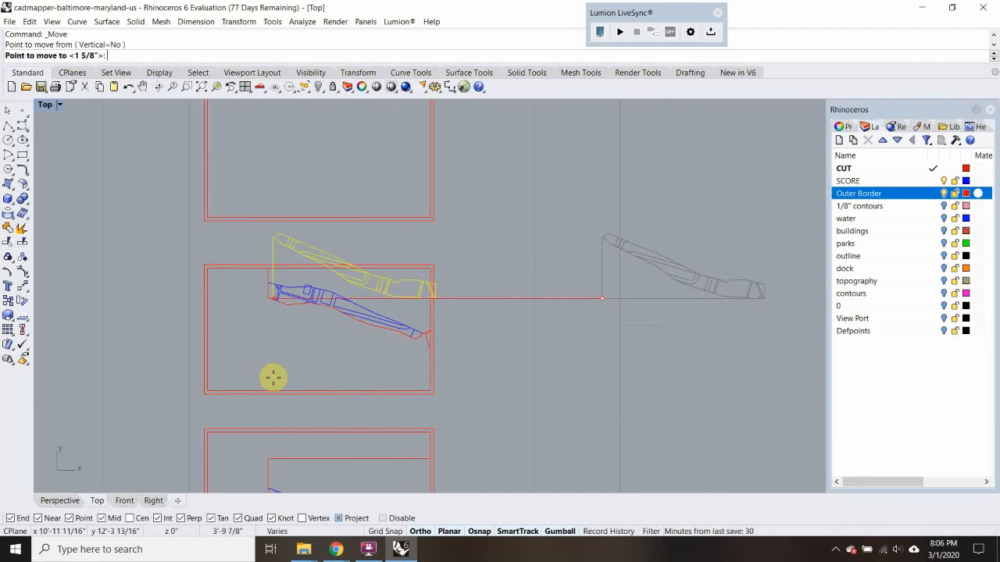
{"action": "scroll", "coordinate": [274, 378], "scroll_direction": "up", "scroll_amount": 3}
{"action": "scroll", "coordinate": [257, 328], "scroll_direction": "up", "scroll_amount": 1}
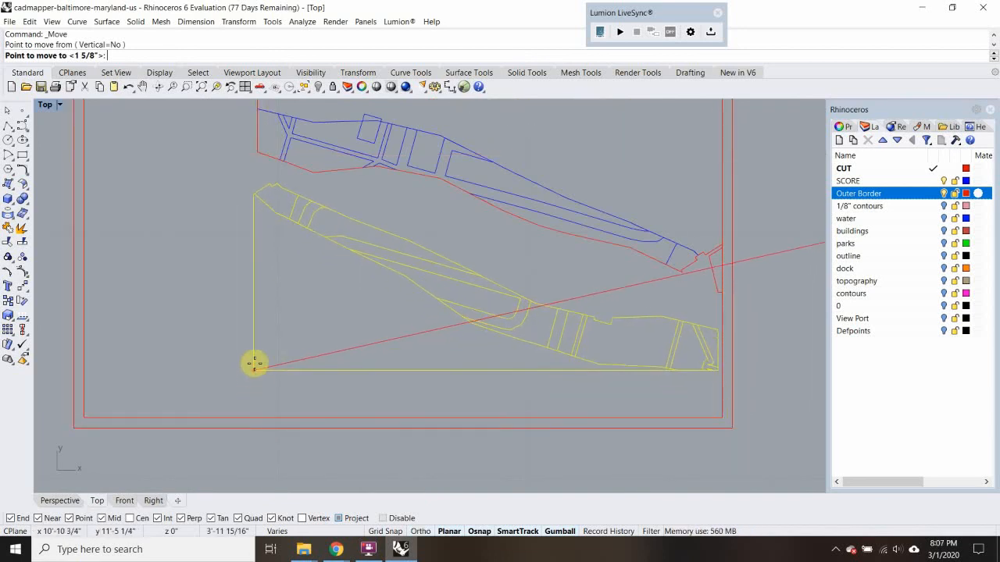
{"action": "left_click", "coordinate": [252, 366]}
{"action": "scroll", "coordinate": [256, 383], "scroll_direction": "down", "scroll_amount": 3}
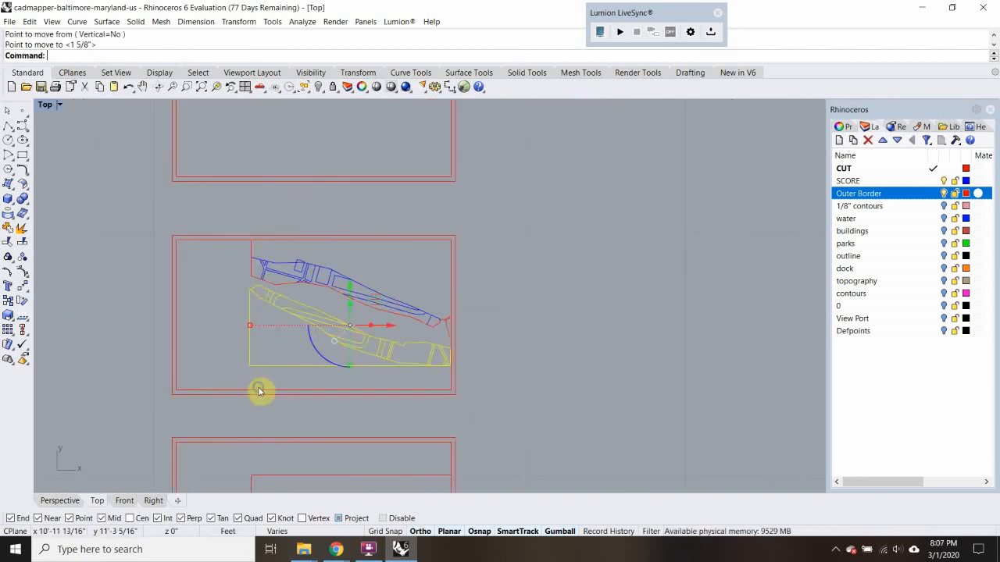
{"action": "left_click", "coordinate": [578, 306]}
Copy the sixth contour piece from the south by its northeast corner into the gap between the source pieces and the sheets
{"action": "scroll", "coordinate": [226, 348], "scroll_direction": "down", "scroll_amount": 4}
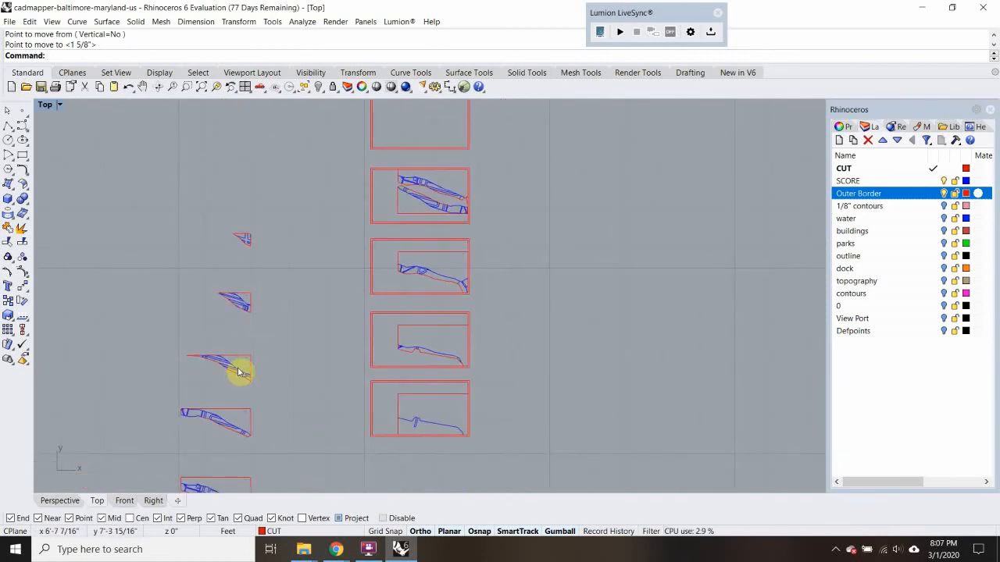
{"action": "right_click_drag", "start_coordinate": [235, 422], "coordinate": [232, 308]}
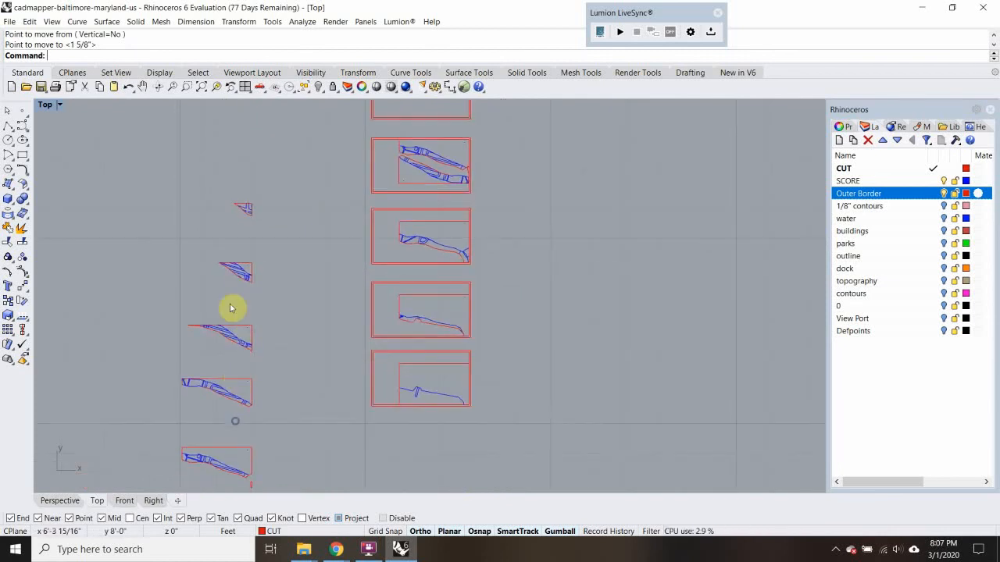
{"action": "left_click", "coordinate": [242, 348]}
{"action": "key", "text": "Return"}
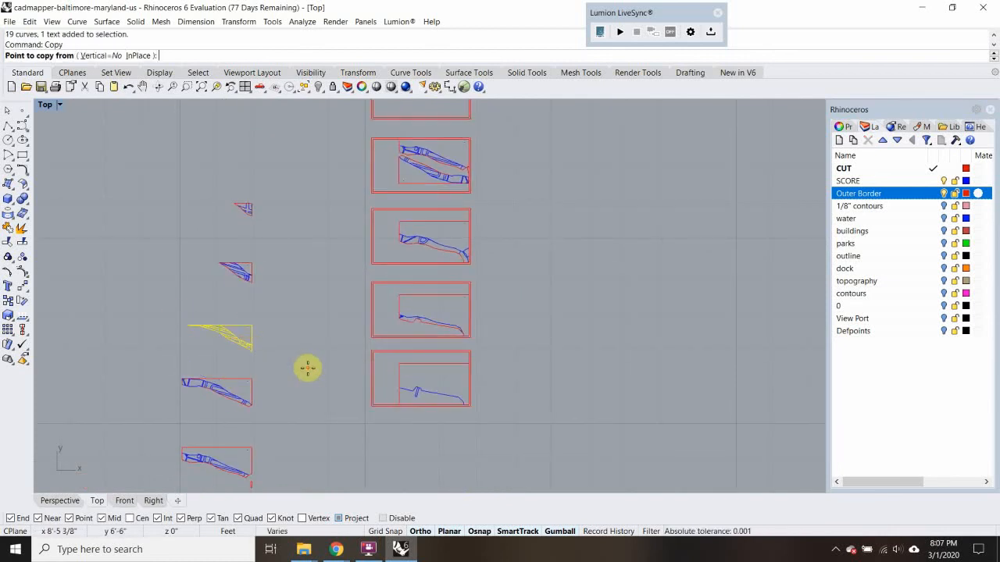
{"action": "left_click", "coordinate": [253, 322]}
{"action": "right_click_drag", "start_coordinate": [334, 263], "coordinate": [306, 227]}
{"action": "scroll", "coordinate": [302, 371], "scroll_direction": "up", "scroll_amount": 1}
{"action": "scroll", "coordinate": [303, 369], "scroll_direction": "up", "scroll_amount": 2}
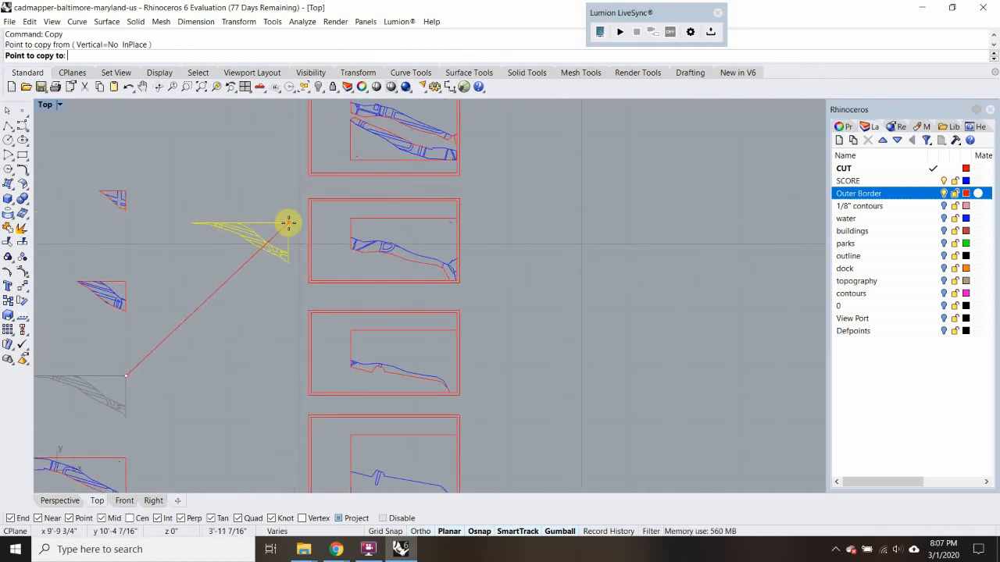
{"action": "left_click", "coordinate": [280, 198]}
{"action": "key", "text": "Return"}
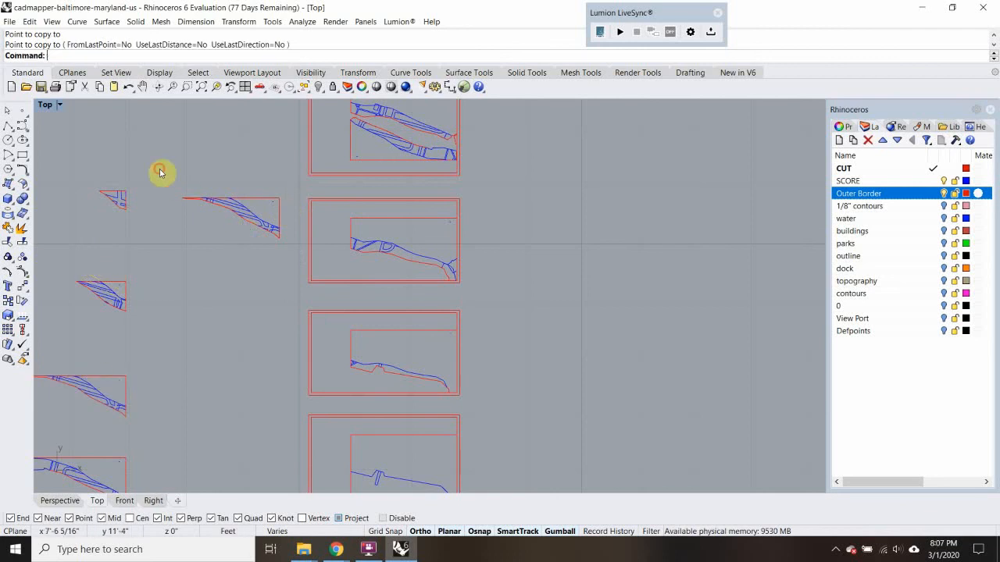
Try to rotate the copied sixth contour piece about its northeast corner
{"action": "left_click_drag", "start_coordinate": [160, 173], "coordinate": [296, 261]}
{"action": "type", "text": "Rotate"}
{"action": "key", "text": "Return"}
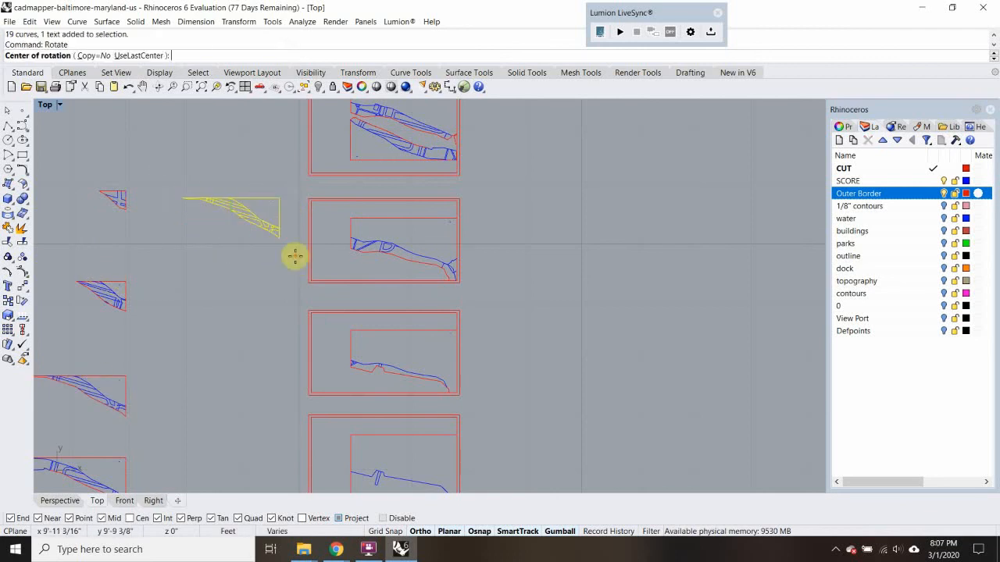
{"action": "left_click", "coordinate": [278, 196]}
{"action": "left_click", "coordinate": [243, 195]}
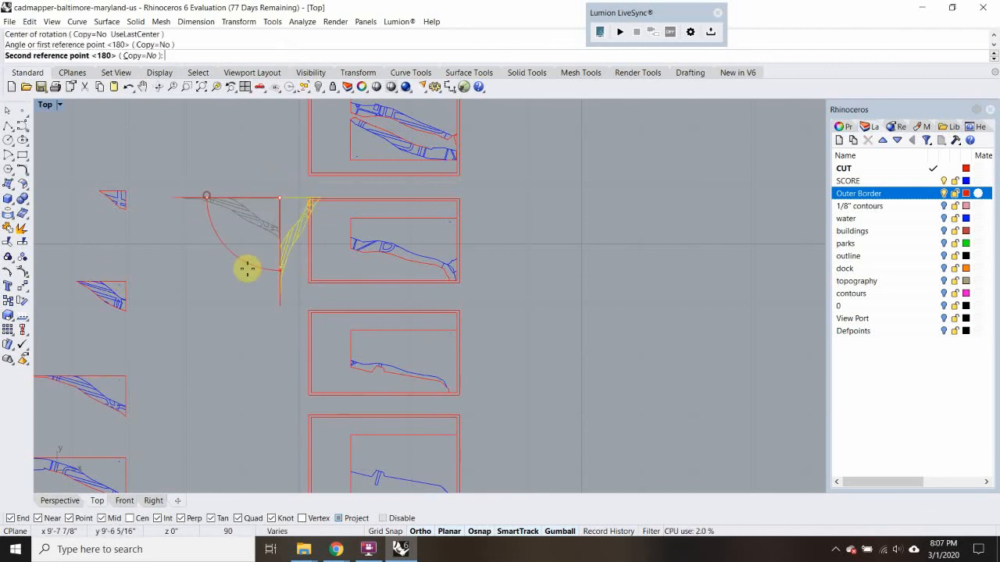
{"action": "left_click", "coordinate": [270, 284]}
{"action": "scroll", "coordinate": [271, 285], "scroll_direction": "down", "scroll_amount": 5}
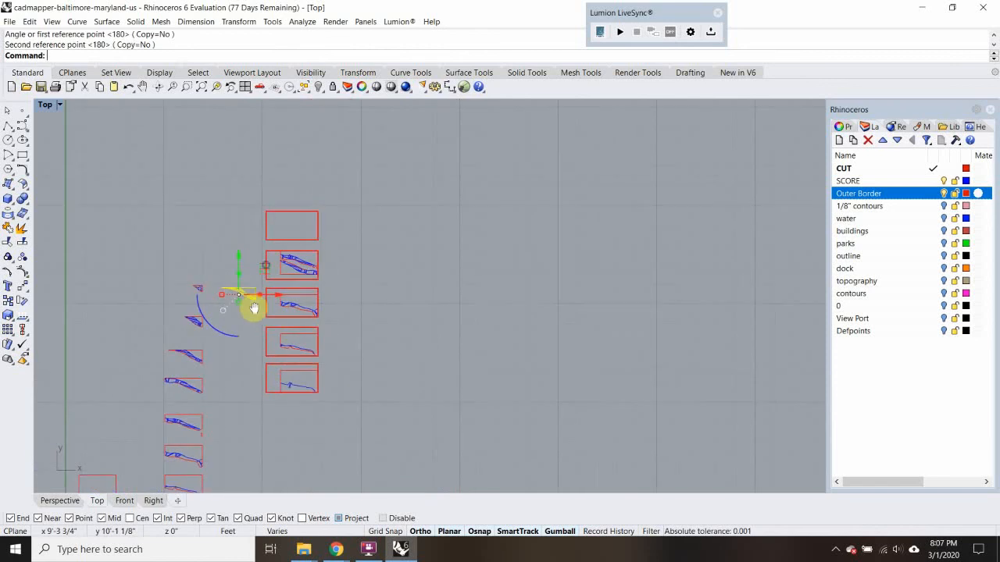
Move the copied sixth contour piece by its northeast corner into the inner northeast corner of the empty fifth sheet
{"action": "type", "text": "M"}
{"action": "key", "text": "Return"}
{"action": "left_click", "coordinate": [242, 294]}
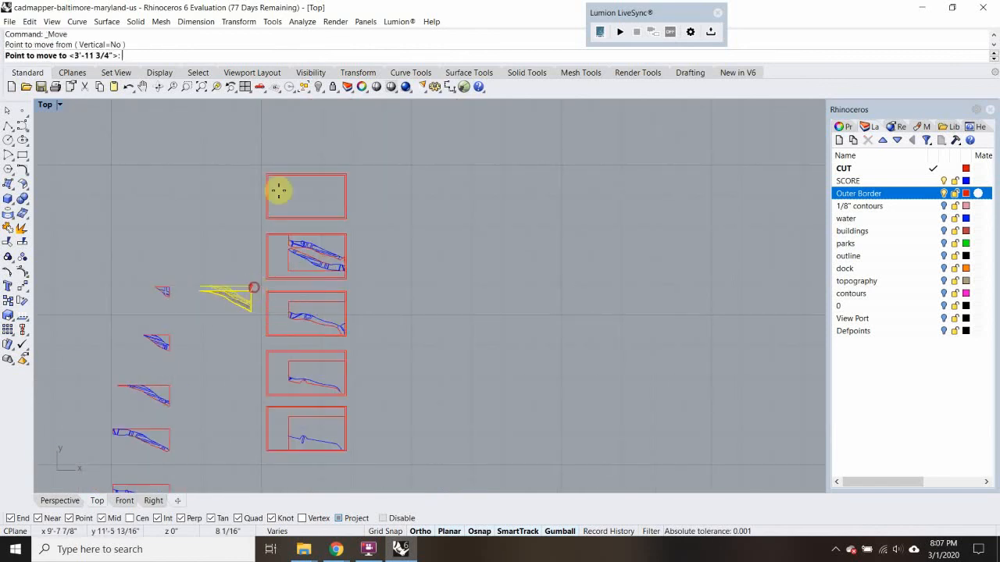
{"action": "scroll", "coordinate": [328, 184], "scroll_direction": "up", "scroll_amount": 3}
{"action": "left_click", "coordinate": [342, 182]}
{"action": "scroll", "coordinate": [270, 220], "scroll_direction": "down", "scroll_amount": 3}
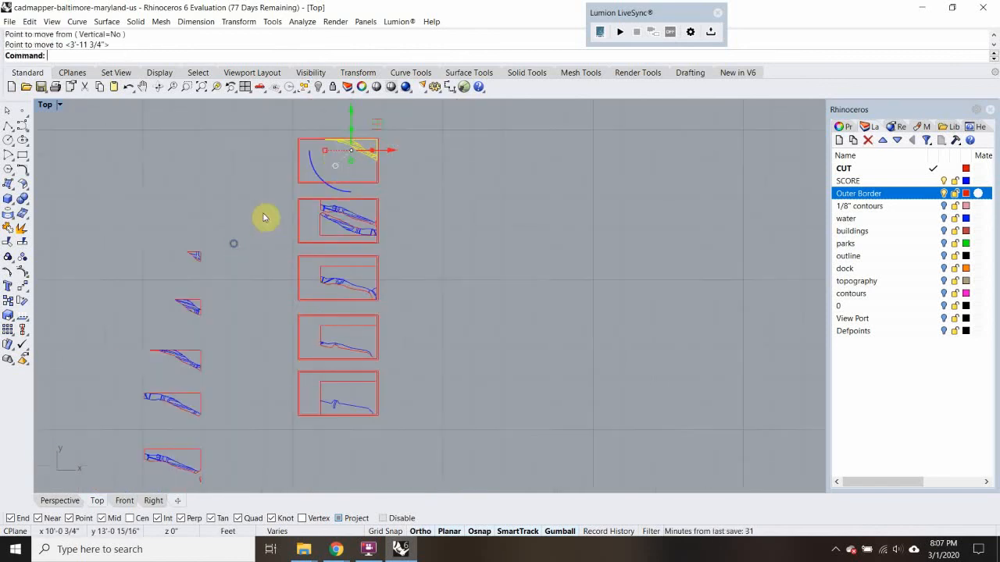
Copy the seventh and eighth contour pieces together into the open space just west of the upper sheets
{"action": "left_click", "coordinate": [160, 294]}
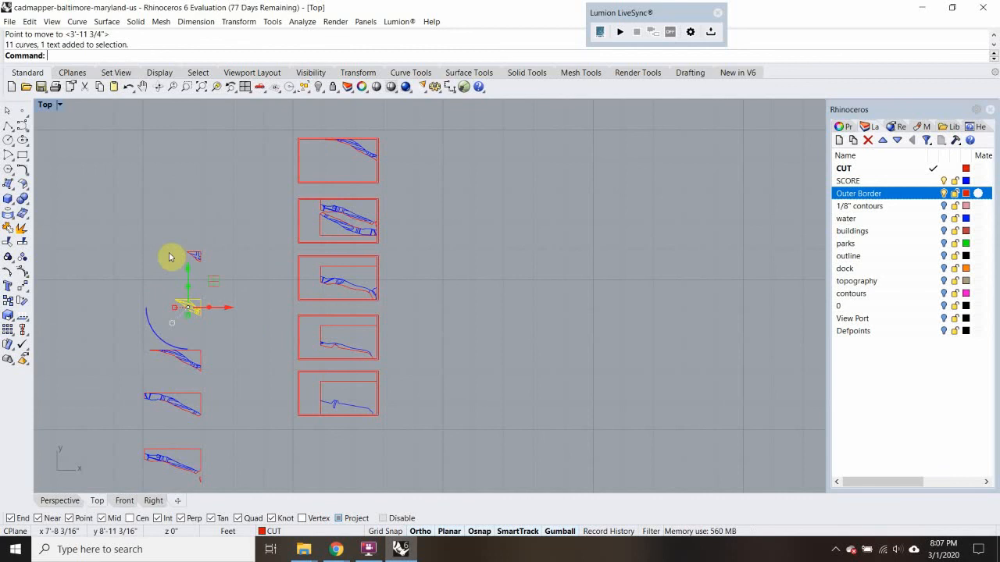
{"action": "left_click_drag", "start_coordinate": [143, 223], "coordinate": [238, 331]}
{"action": "type", "text": "C"}
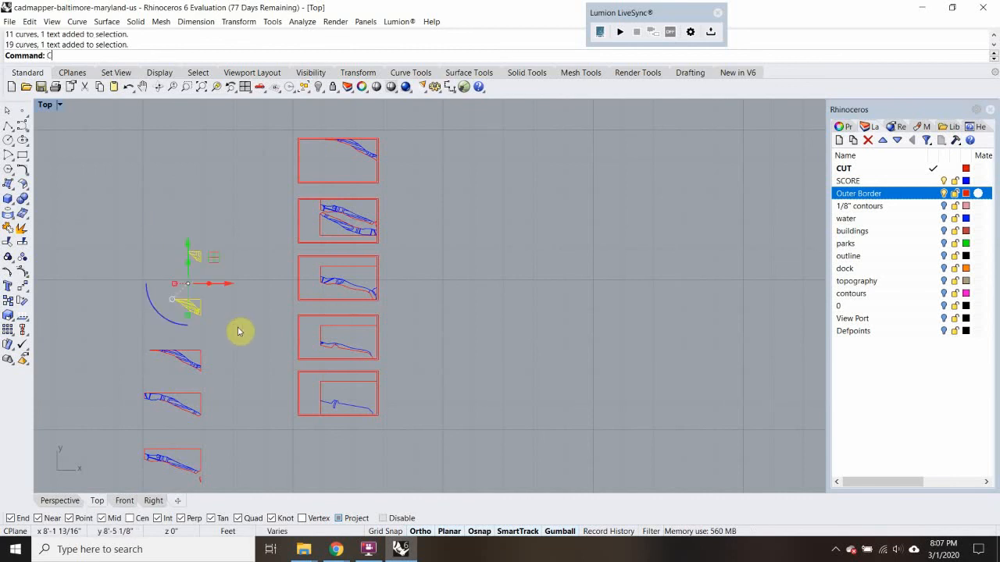
{"action": "type", "text": "opy"}
{"action": "key", "text": "Return"}
{"action": "left_click", "coordinate": [237, 327]}
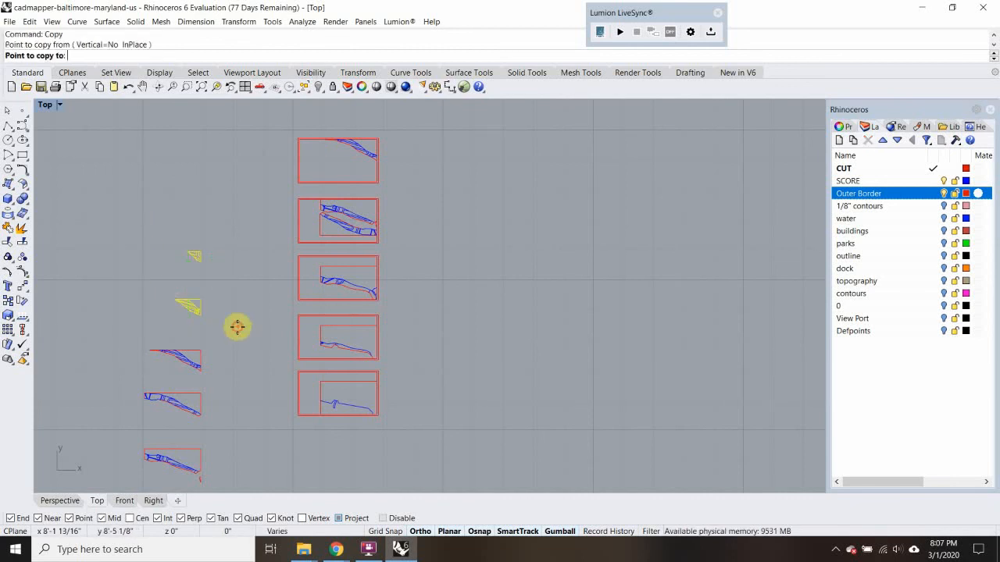
{"action": "left_click", "coordinate": [287, 225], "text": "shift"}
{"action": "right_click_drag", "start_coordinate": [272, 234], "coordinate": [224, 324]}
{"action": "key", "text": "Escape"}
Move the copied eighth contour piece into the fifth sheet, against the inner east edge just below the sixth piece
{"action": "left_click_drag", "start_coordinate": [180, 227], "coordinate": [215, 261]}
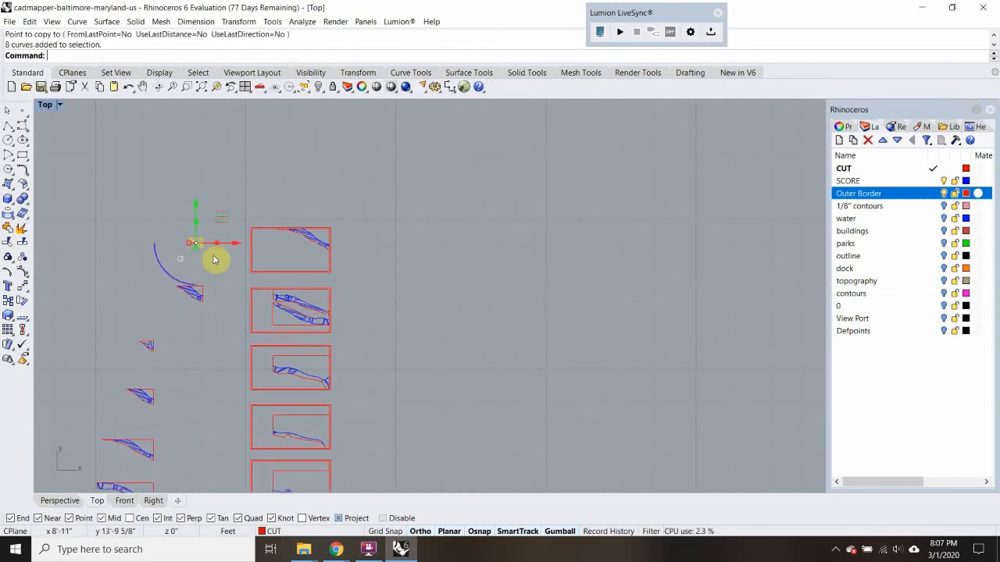
{"action": "key", "text": "Return"}
{"action": "scroll", "coordinate": [211, 241], "scroll_direction": "up", "scroll_amount": 8}
{"action": "left_click", "coordinate": [198, 236]}
{"action": "scroll", "coordinate": [521, 280], "scroll_direction": "up", "scroll_amount": 10}
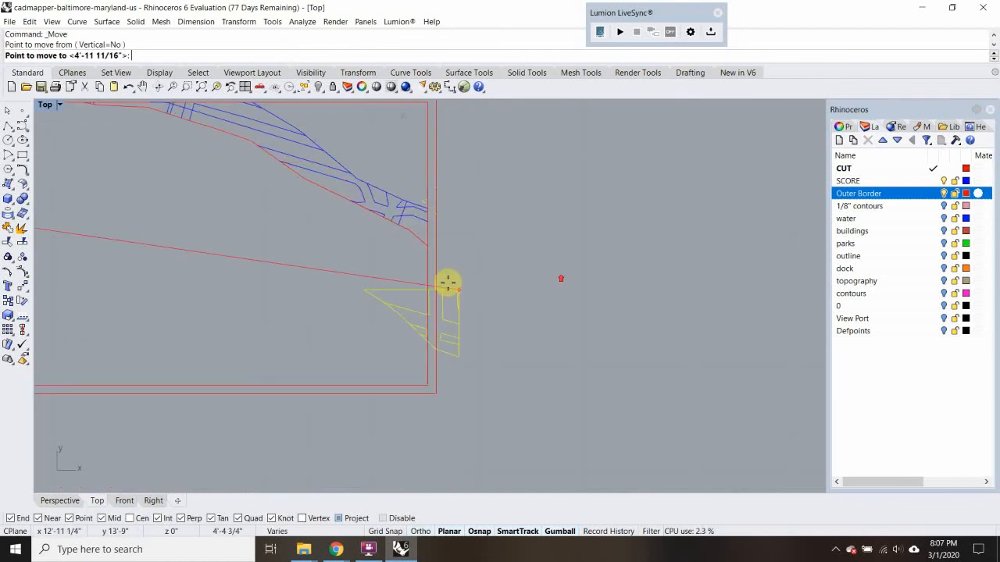
{"action": "left_click", "coordinate": [425, 264]}
{"action": "scroll", "coordinate": [308, 272], "scroll_direction": "down", "scroll_amount": 5}
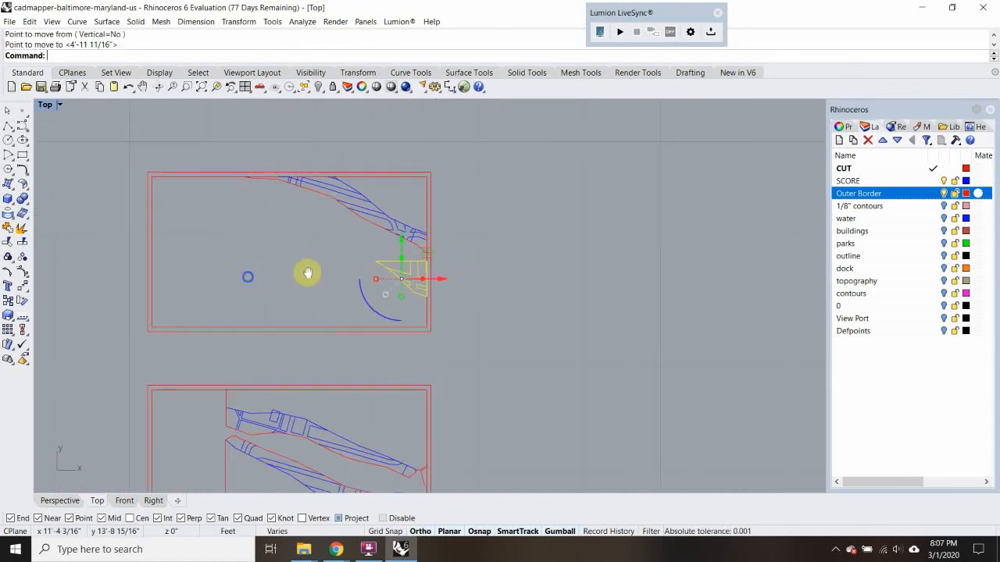
Move the copied seventh contour piece into the fifth sheet, below the sixth piece and just west of the smallest piece
{"action": "scroll", "coordinate": [53, 295], "scroll_direction": "down", "scroll_amount": 6}
{"action": "right_click_drag", "start_coordinate": [134, 293], "coordinate": [233, 265]}
{"action": "left_click_drag", "start_coordinate": [217, 262], "coordinate": [112, 357]}
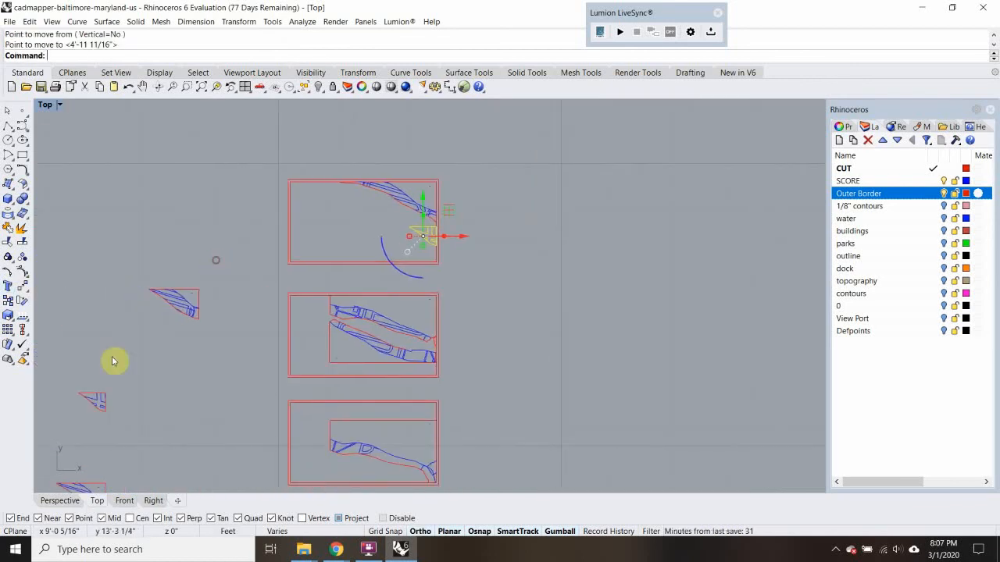
{"action": "type", "text": "m"}
{"action": "key", "text": "Return"}
{"action": "left_click", "coordinate": [198, 290]}
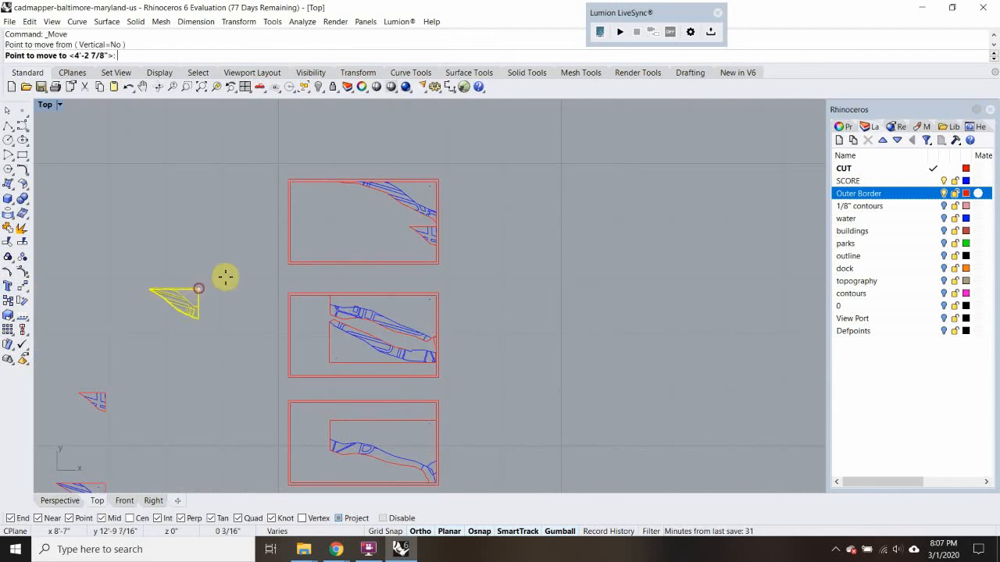
{"action": "scroll", "coordinate": [231, 277], "scroll_direction": "down", "scroll_amount": 6}
{"action": "scroll", "coordinate": [352, 225], "scroll_direction": "up", "scroll_amount": 6}
{"action": "scroll", "coordinate": [300, 252], "scroll_direction": "up", "scroll_amount": 3}
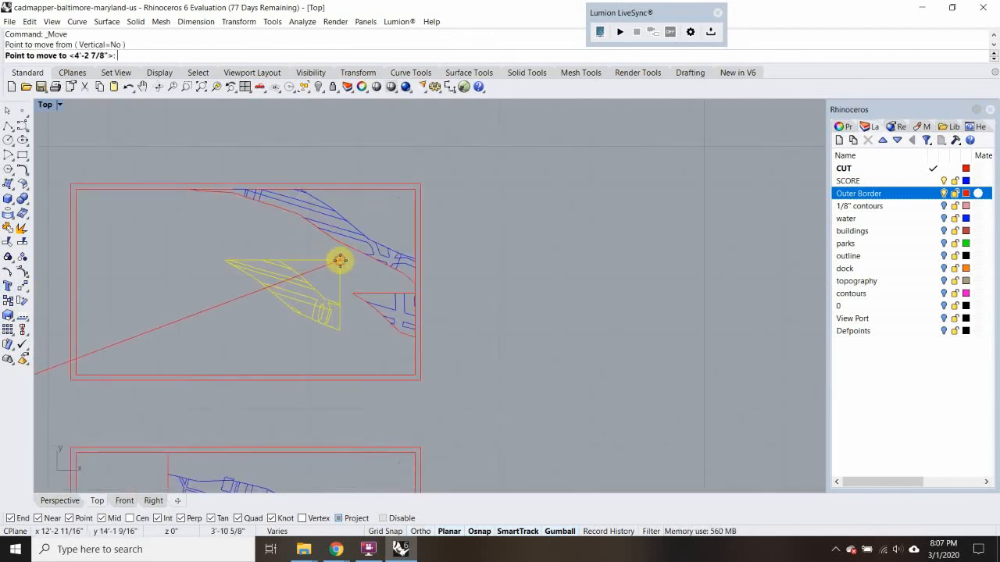
{"action": "left_click", "coordinate": [337, 262]}
{"action": "scroll", "coordinate": [286, 282], "scroll_direction": "down", "scroll_amount": 5}
{"action": "scroll", "coordinate": [281, 366], "scroll_direction": "up", "scroll_amount": 5}
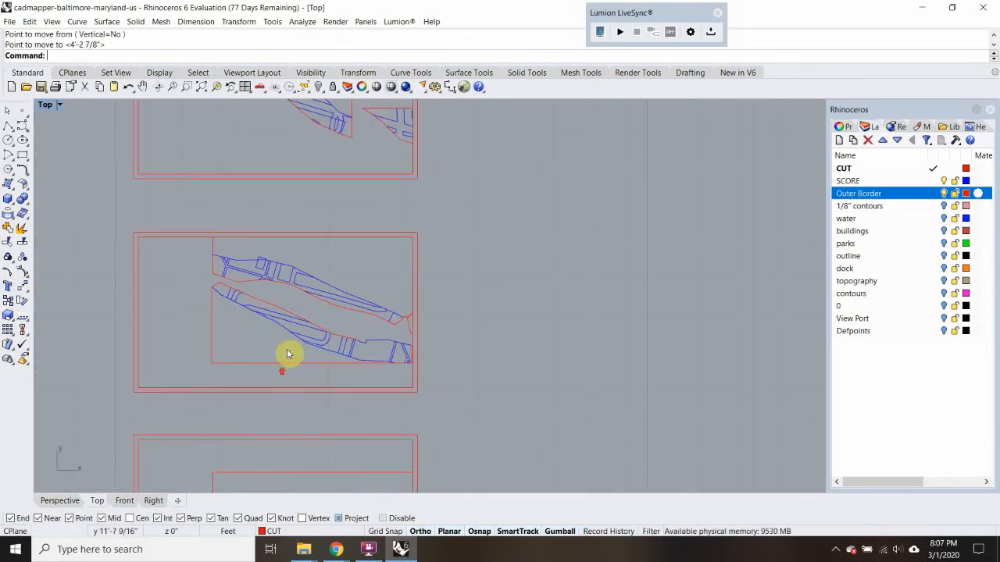
{"action": "scroll", "coordinate": [274, 319], "scroll_direction": "down", "scroll_amount": 3}
{"action": "right_click_drag", "start_coordinate": [274, 319], "coordinate": [292, 257]}
{"action": "scroll", "coordinate": [293, 256], "scroll_direction": "down", "scroll_amount": 3}
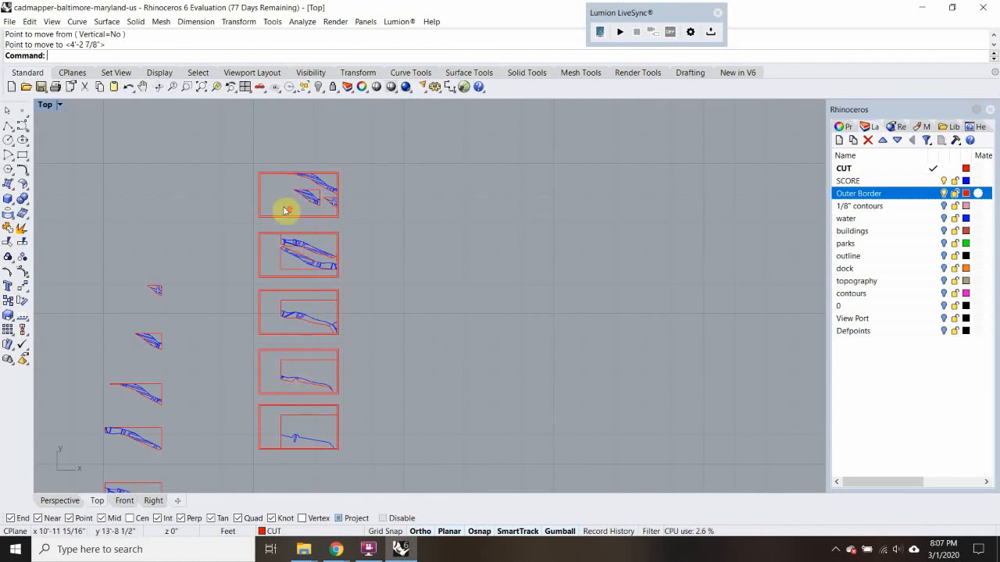
{"action": "scroll", "coordinate": [286, 217], "scroll_direction": "down", "scroll_amount": 2}
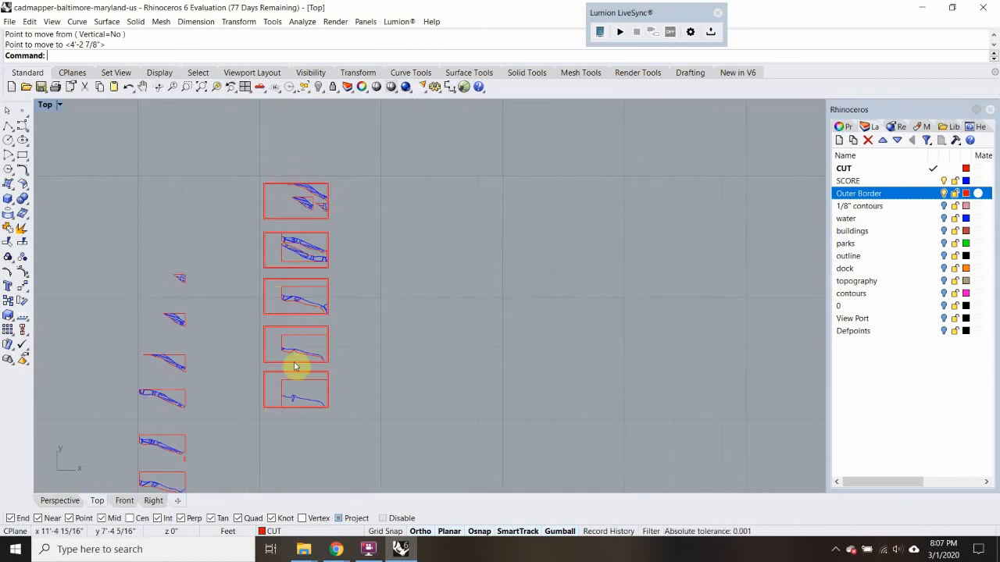
{"action": "type", "text": "L"}
{"action": "key", "text": "Return"}
{"action": "scroll", "coordinate": [281, 404], "scroll_direction": "up", "scroll_amount": 10}
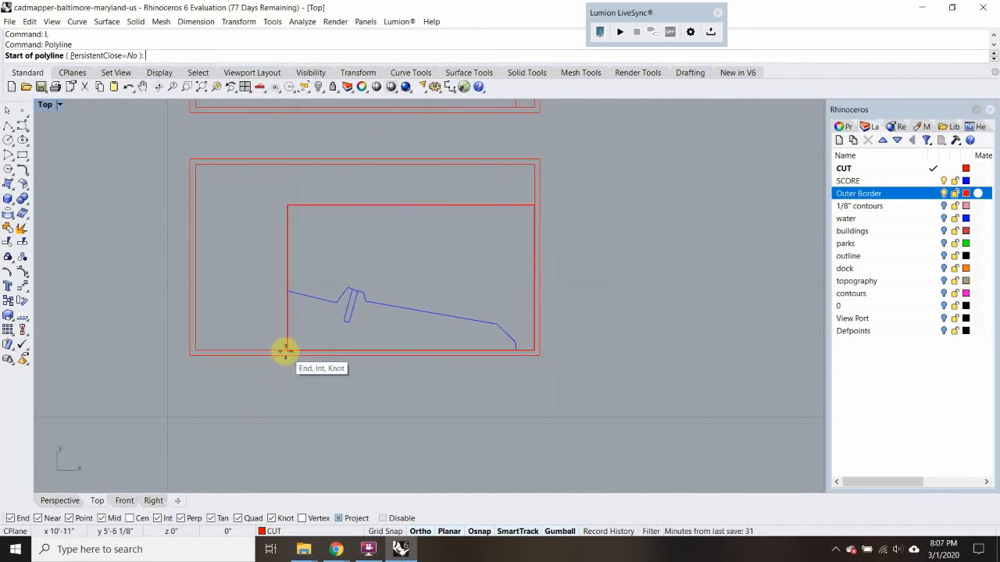
{"action": "key", "text": "Escape"}
Measure the distance along the first sheet's south edge from its east border to the contour piece's west side
{"action": "type", "text": "Distance"}
{"action": "key", "text": "Return"}
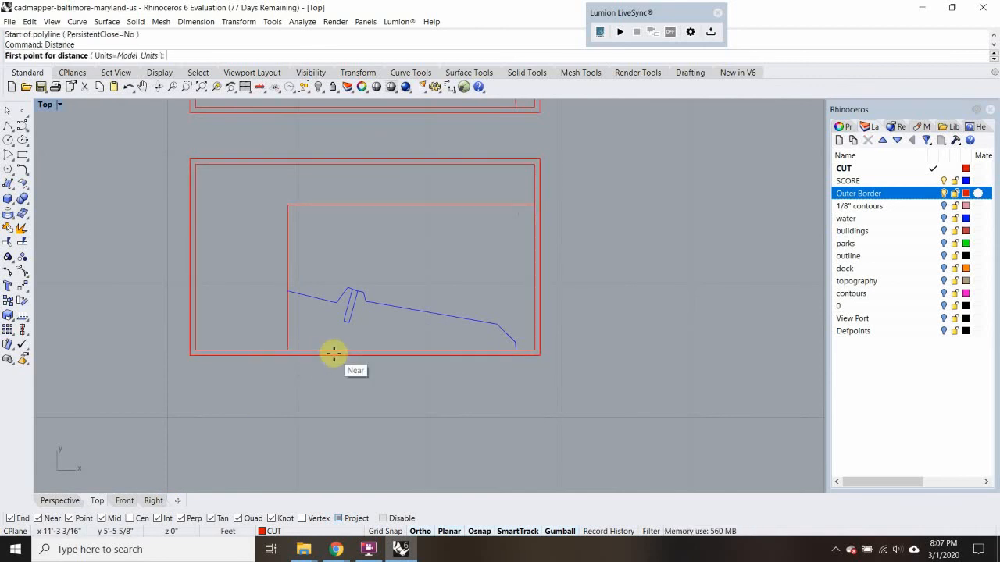
{"action": "left_click", "coordinate": [539, 350]}
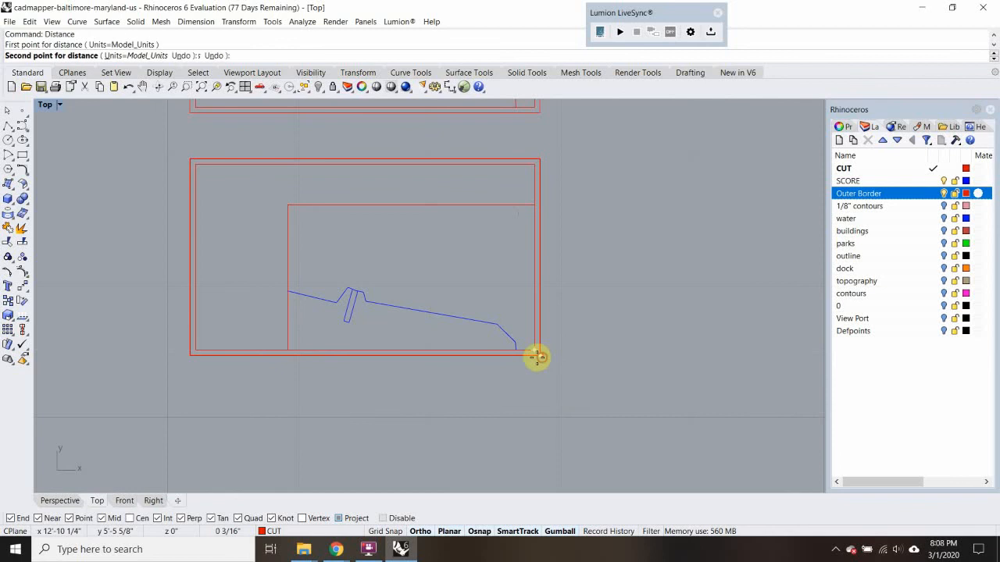
{"action": "scroll", "coordinate": [264, 362], "scroll_direction": "up", "scroll_amount": 3}
{"action": "left_click", "coordinate": [305, 348]}
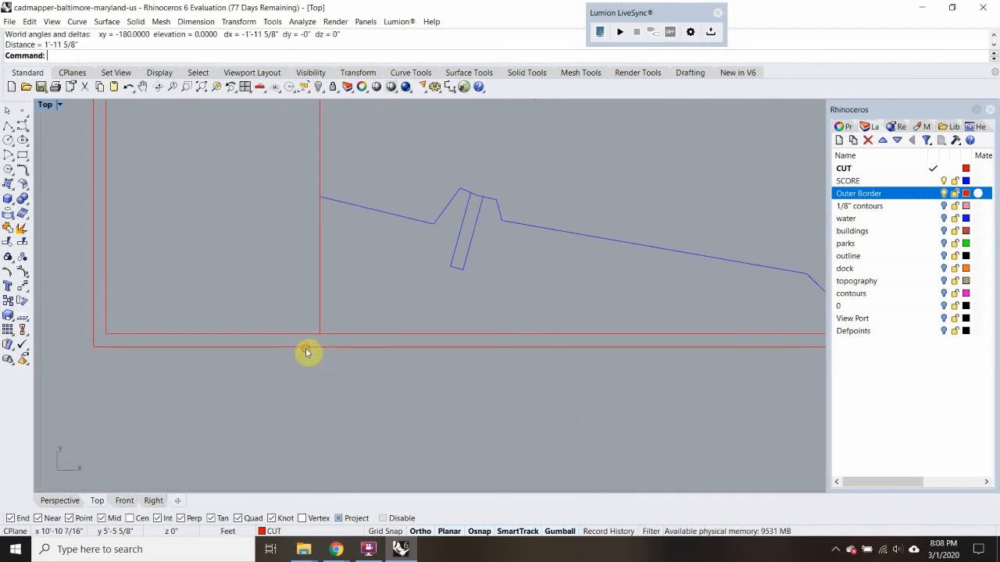
Select all five cutting sheets together with their nested contour pieces
{"action": "scroll", "coordinate": [305, 353], "scroll_direction": "down", "scroll_amount": 5}
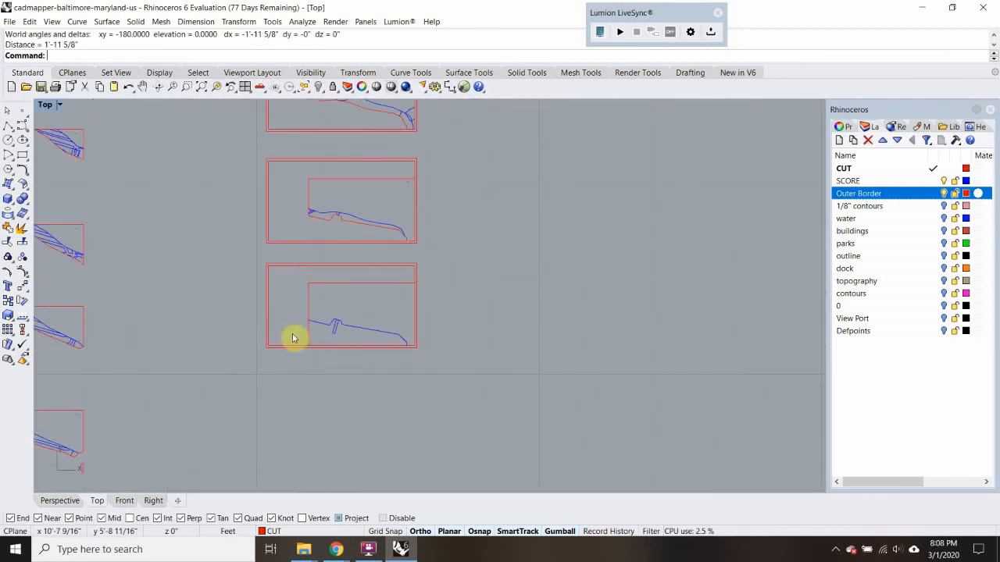
{"action": "scroll", "coordinate": [293, 316], "scroll_direction": "down", "scroll_amount": 5}
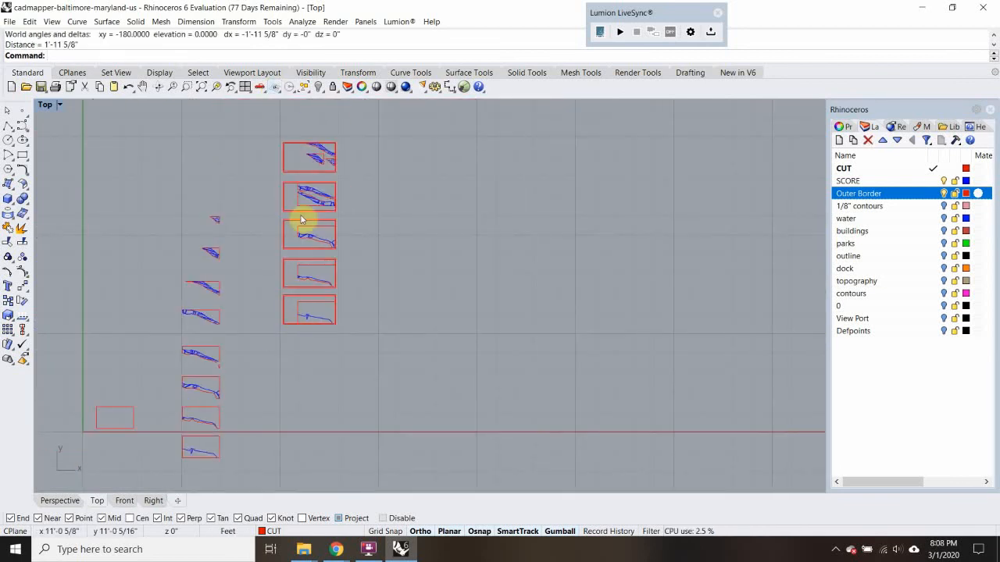
{"action": "scroll", "coordinate": [311, 180], "scroll_direction": "up", "scroll_amount": 3}
{"action": "scroll", "coordinate": [299, 246], "scroll_direction": "down", "scroll_amount": 3}
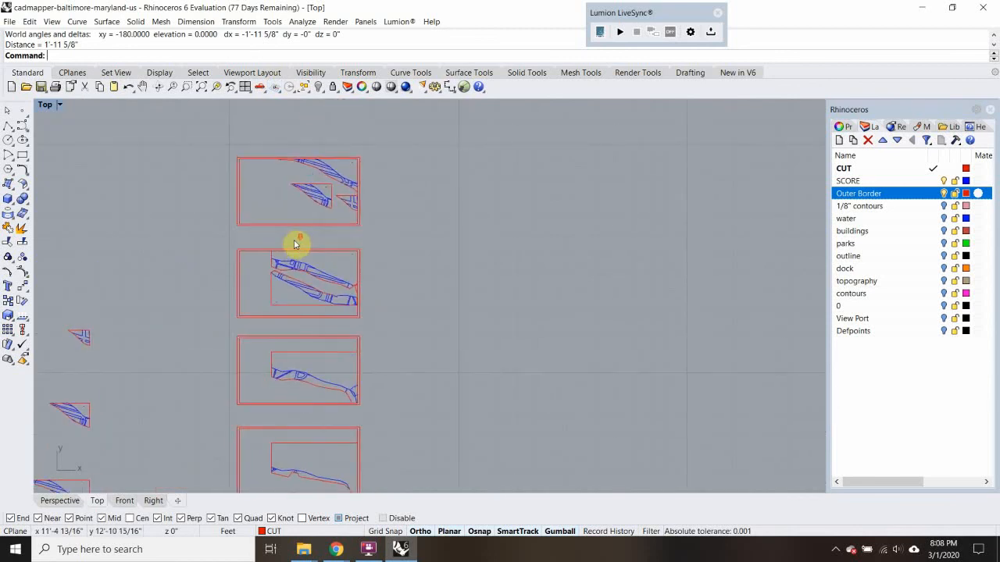
{"action": "left_click_drag", "start_coordinate": [254, 173], "coordinate": [417, 458]}
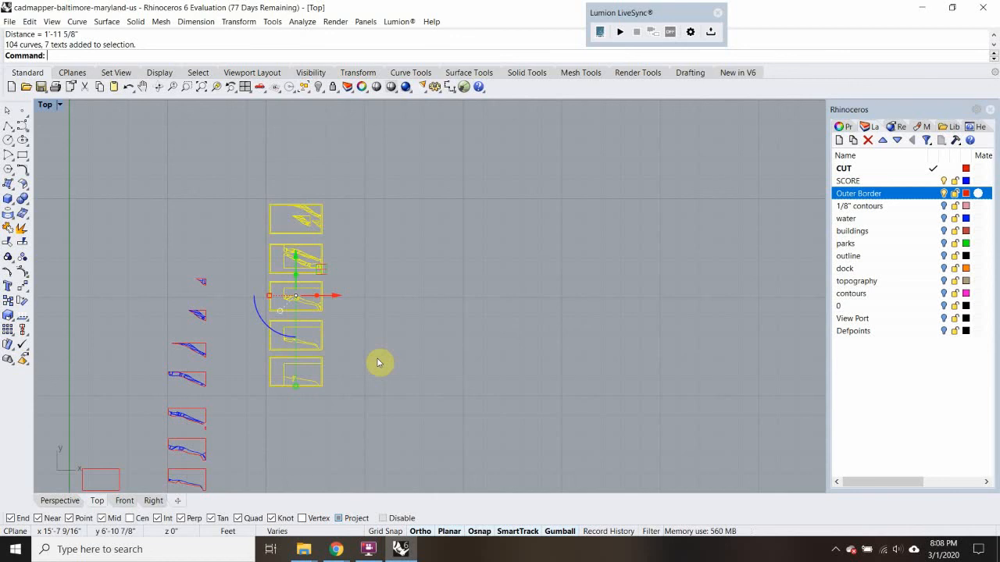
{"action": "scroll", "coordinate": [290, 336], "scroll_direction": "up", "scroll_amount": 3}
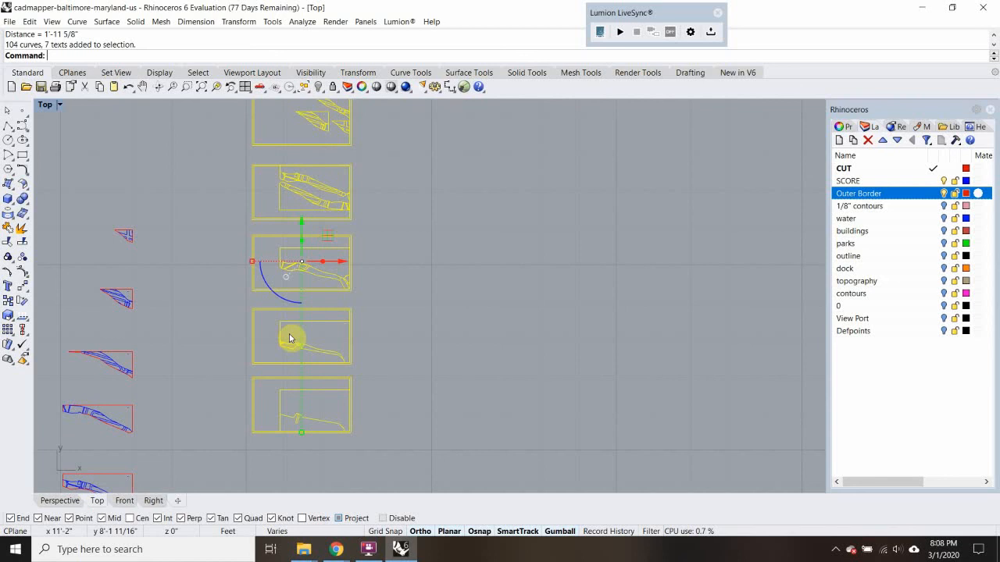
{"action": "scroll", "coordinate": [340, 296], "scroll_direction": "down", "scroll_amount": 4}
{"action": "scroll", "coordinate": [328, 377], "scroll_direction": "up", "scroll_amount": 6}
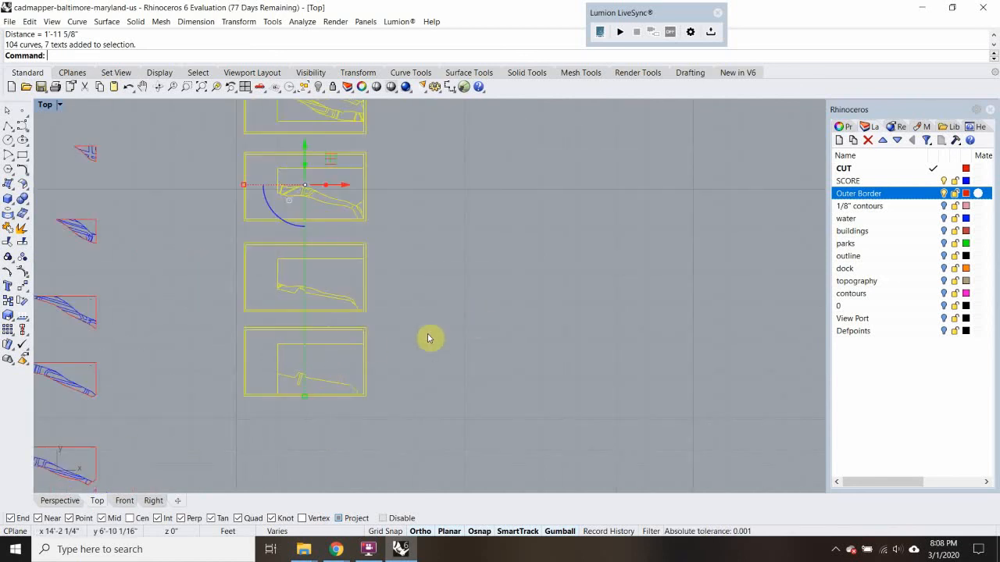
Switch to a maximized Perspective view and examine the source pieces and nested sheets from an oblique angle
{"action": "double_click", "coordinate": [52, 109]}
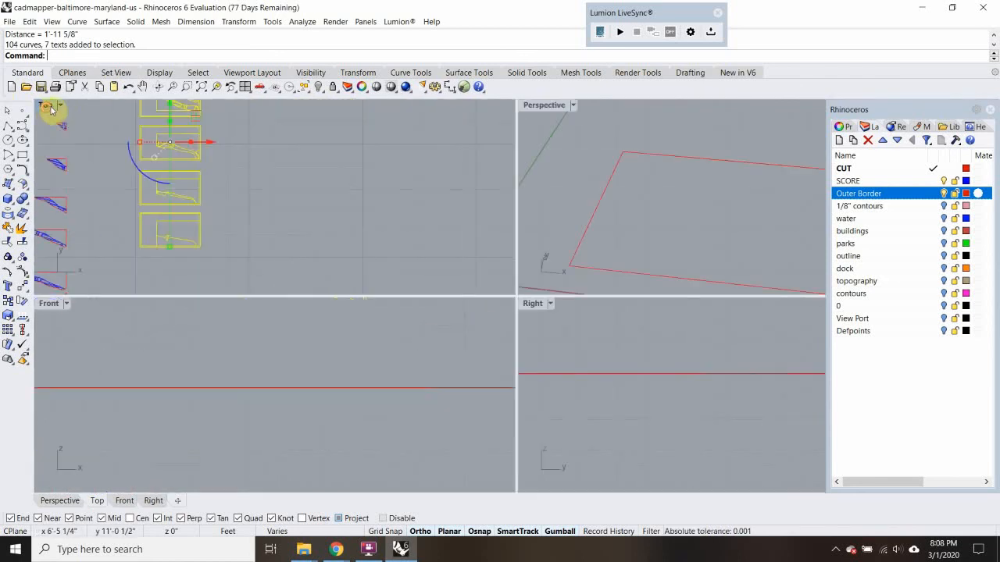
{"action": "double_click", "coordinate": [556, 105]}
{"action": "scroll", "coordinate": [586, 208], "scroll_direction": "down", "scroll_amount": 8}
{"action": "middle_click", "coordinate": [588, 207]}
{"action": "right_click_drag", "start_coordinate": [696, 232], "coordinate": [719, 212]}
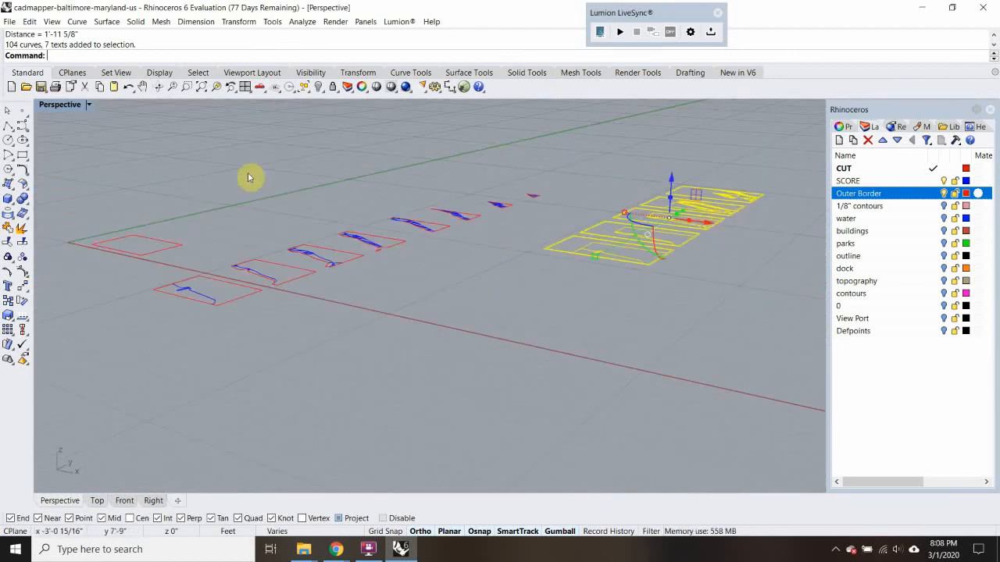
{"action": "left_click", "coordinate": [368, 550]}
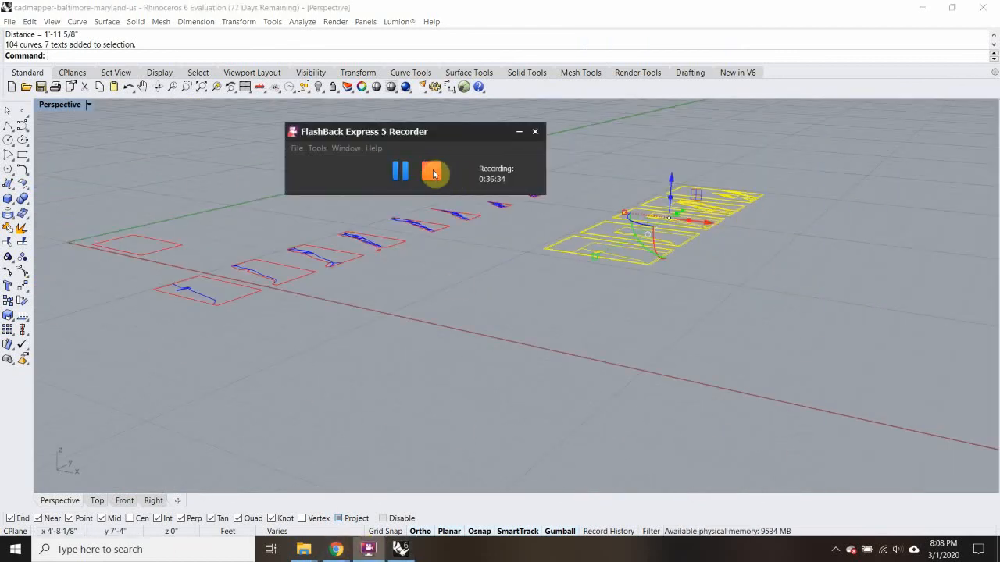